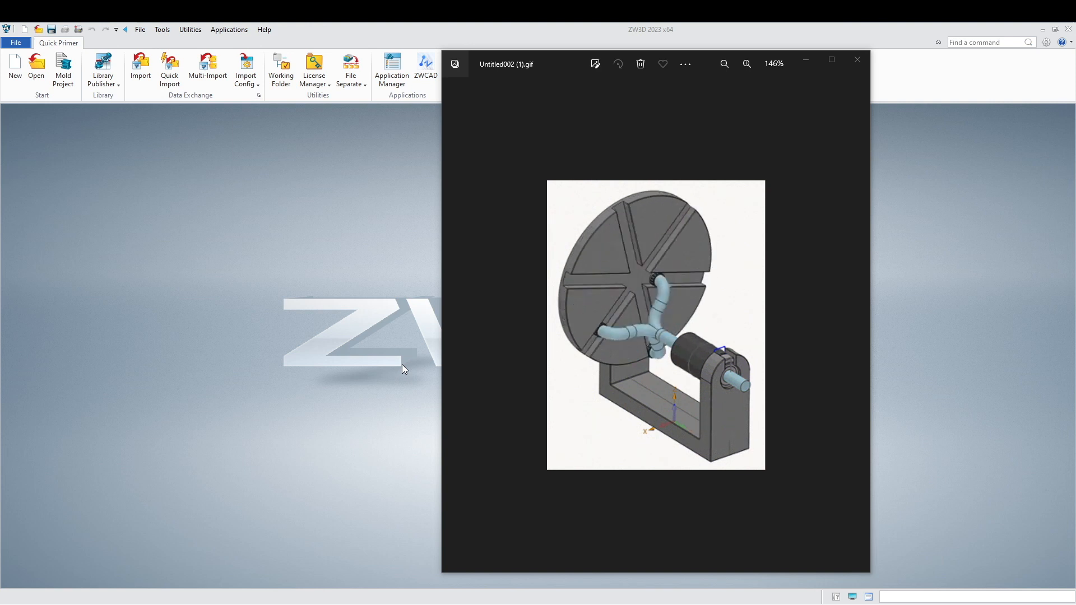
- Minimize the reference image and examine the one-object-per-file setting in the general configuration
{"action": "left_click", "coordinate": [807, 60]}
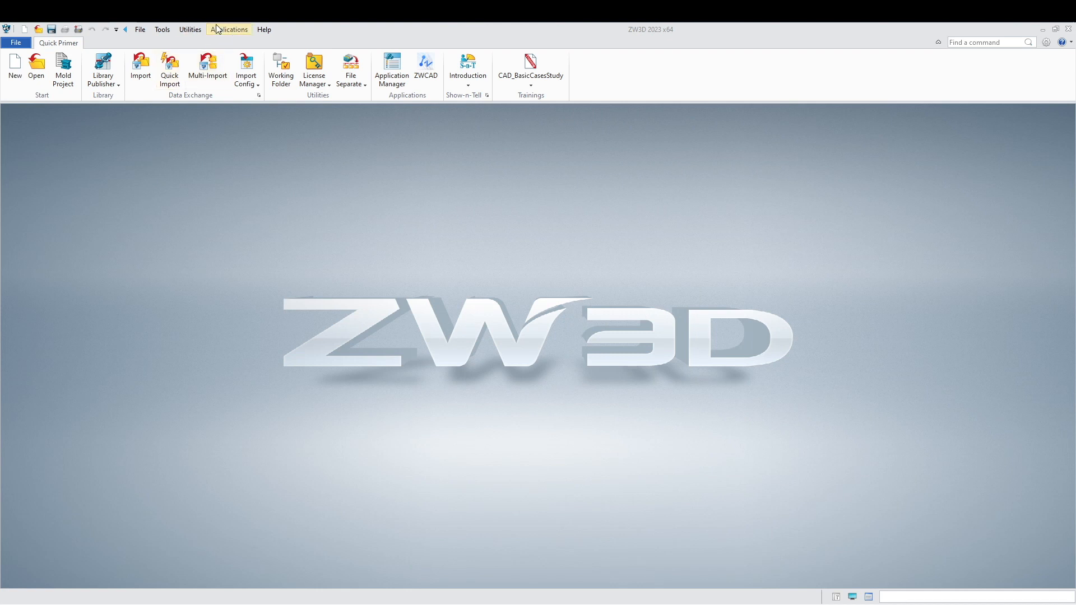
{"action": "left_click", "coordinate": [190, 29]}
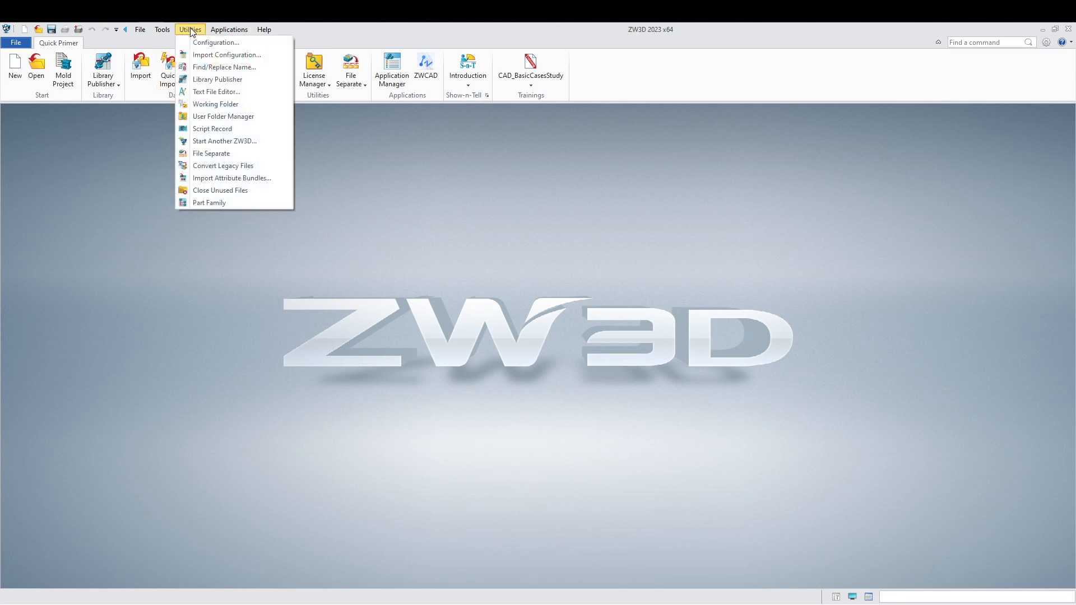
{"action": "left_click", "coordinate": [218, 43]}
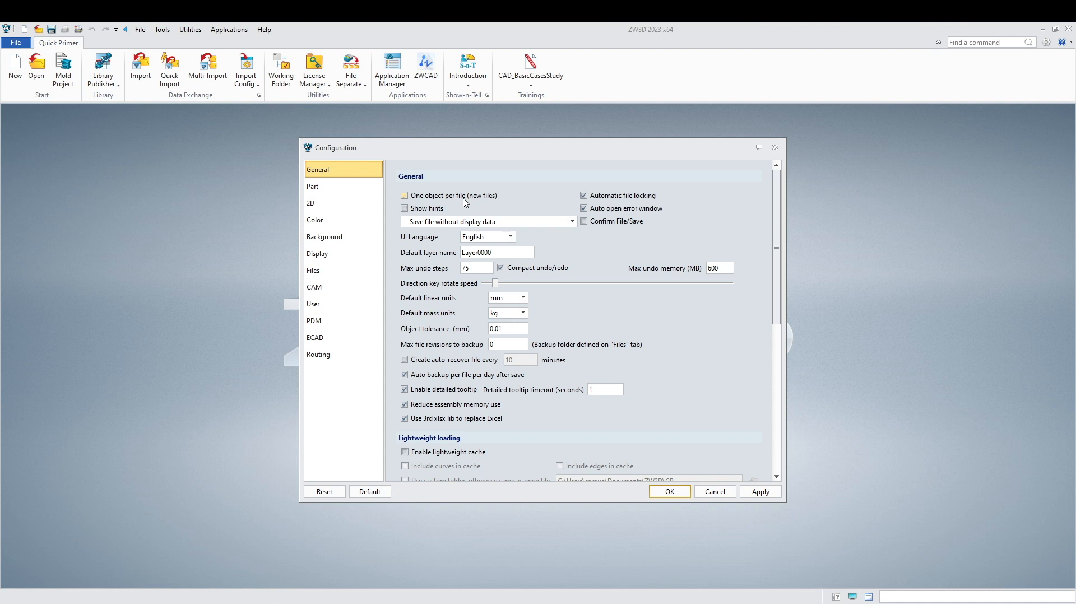
{"action": "left_click", "coordinate": [699, 493]}
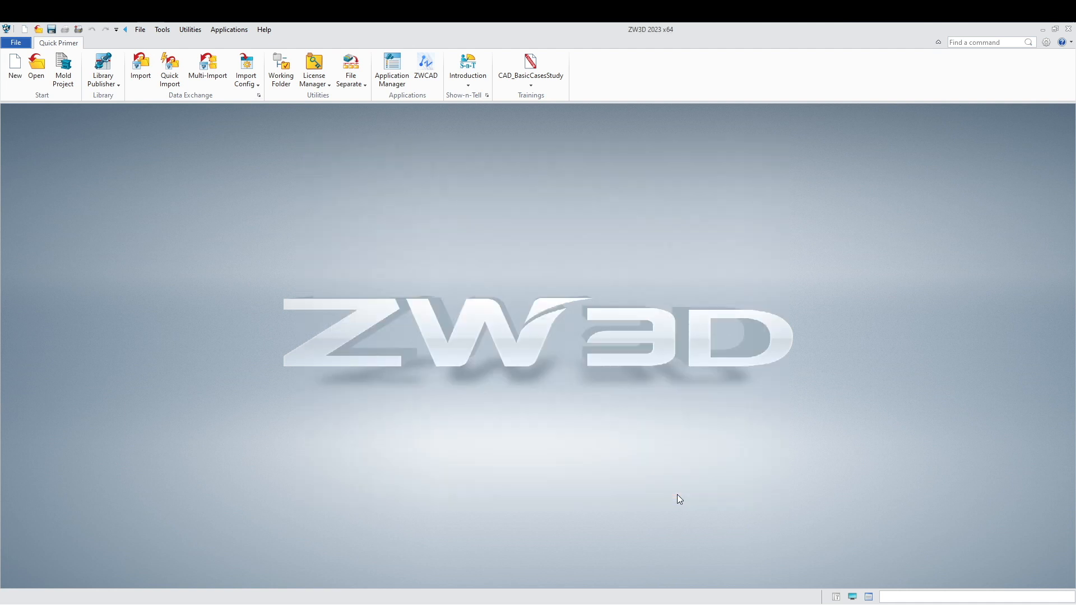
- Create a Part/Assembly file with the default template and add a second part object at its root level
{"action": "left_click", "coordinate": [15, 69]}
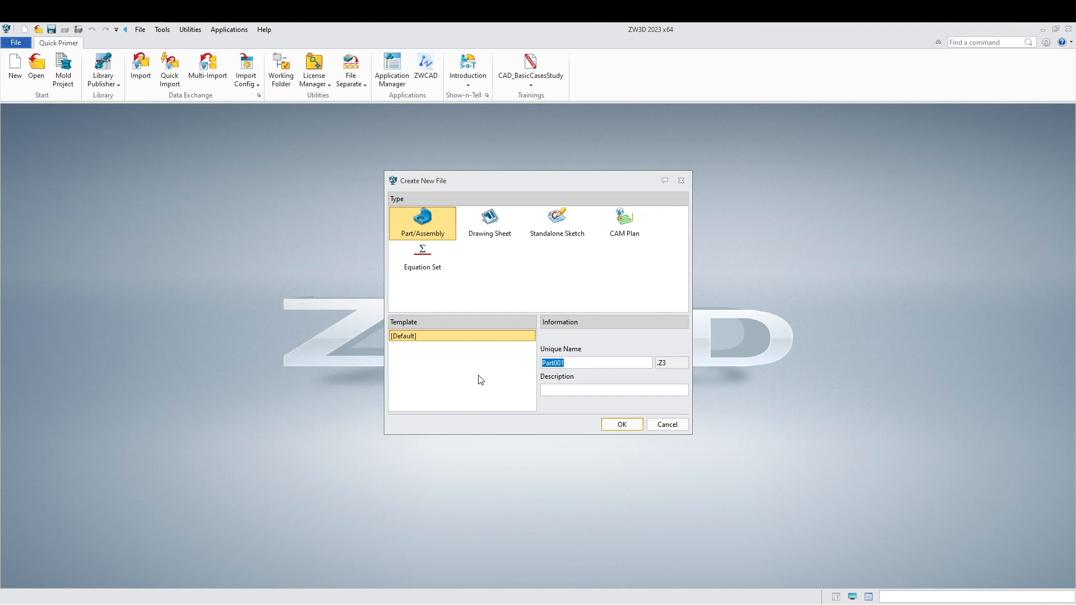
{"action": "left_click", "coordinate": [621, 425]}
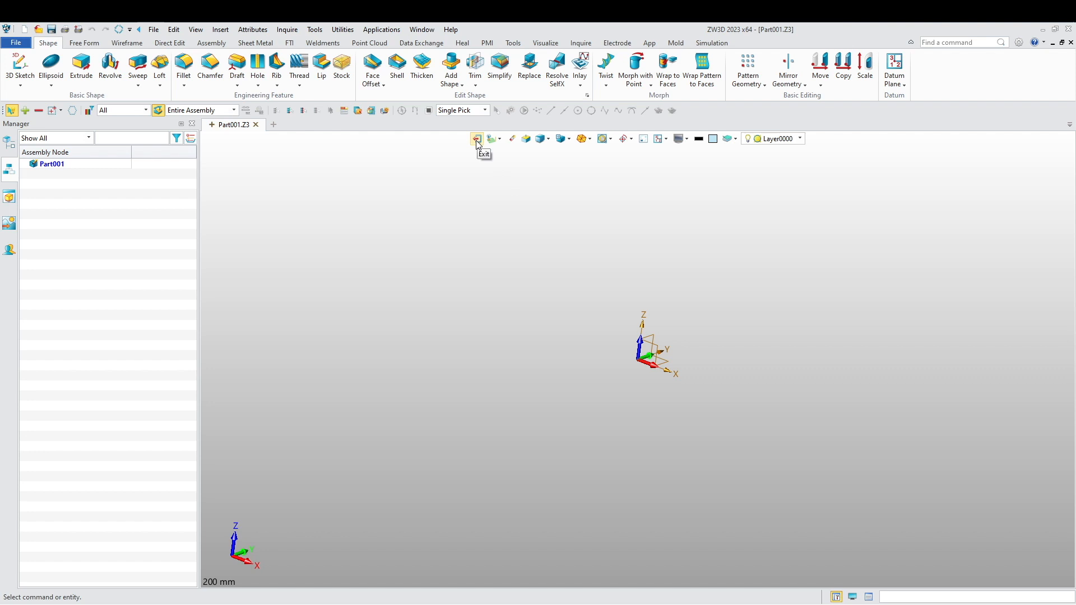
{"action": "left_click", "coordinate": [477, 139]}
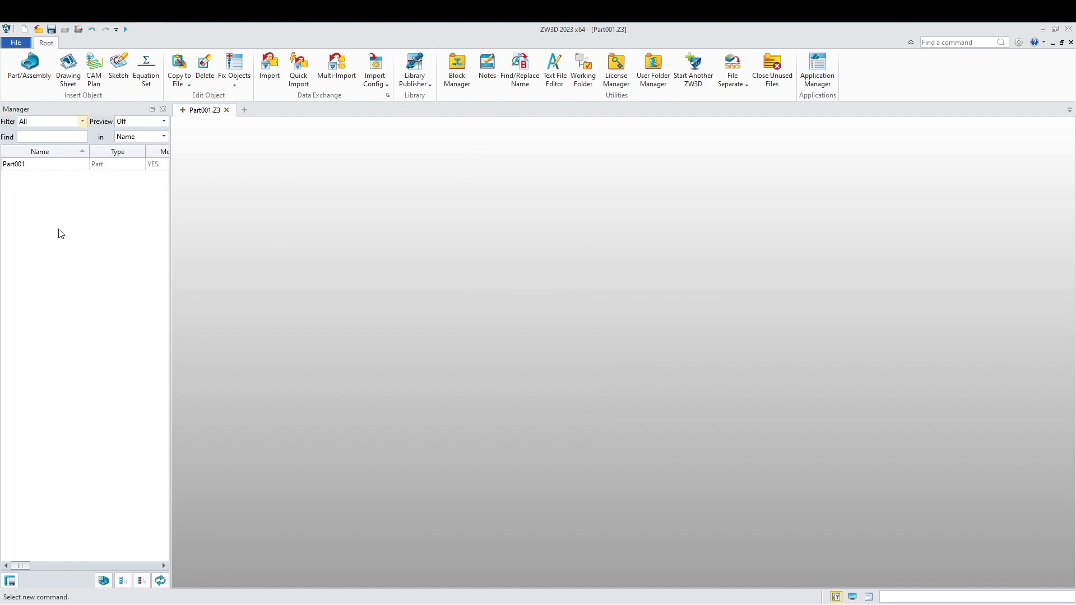
{"action": "left_click", "coordinate": [25, 63]}
{"action": "left_click", "coordinate": [606, 428]}
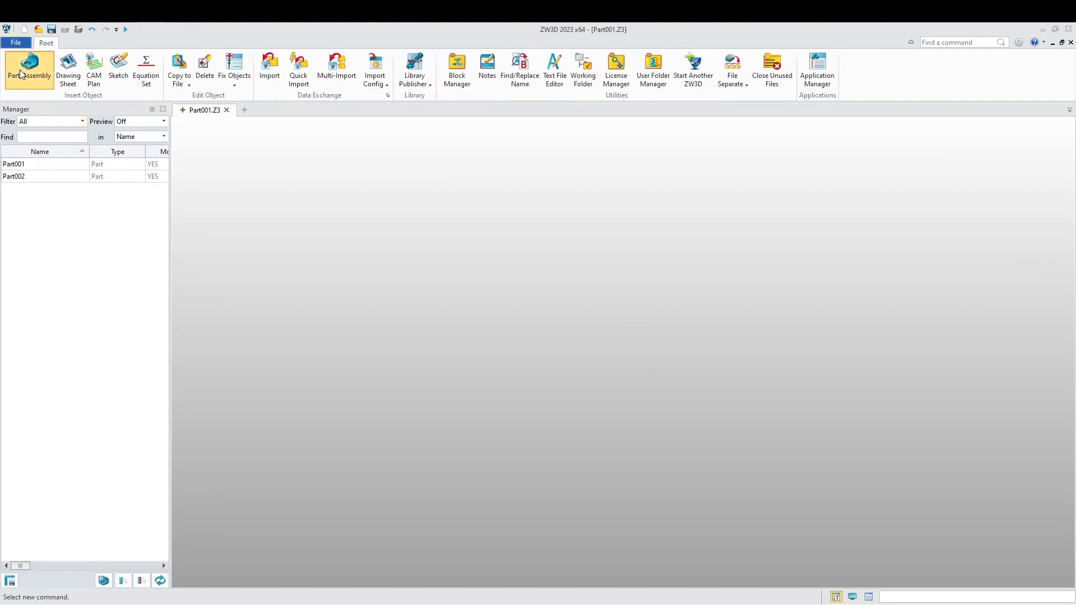
- Add a third part object to the multi-object file, then close the file
{"action": "left_click", "coordinate": [20, 74]}
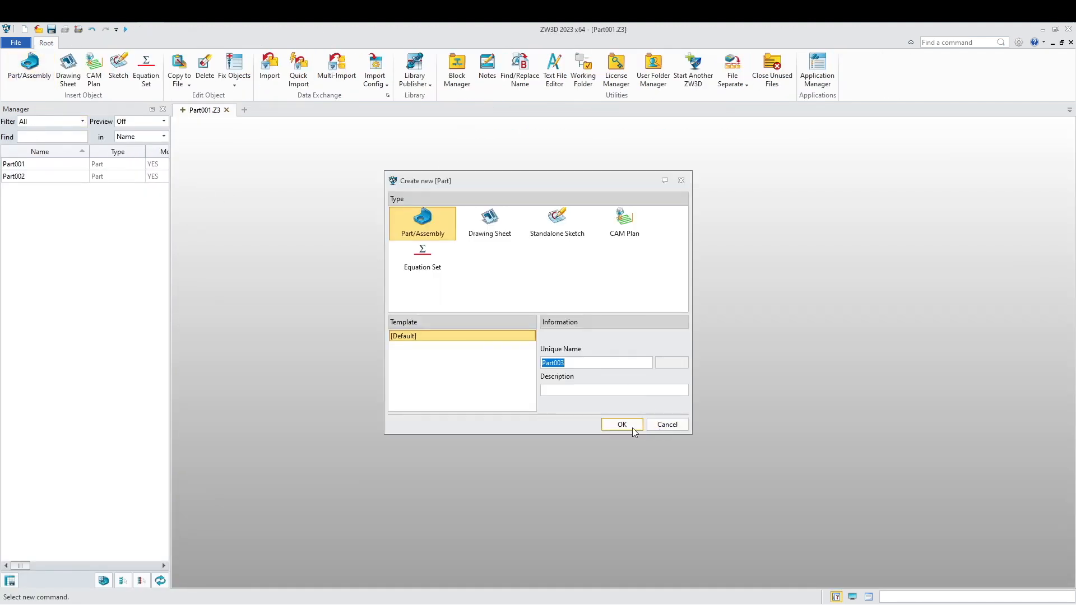
{"action": "left_click", "coordinate": [624, 424]}
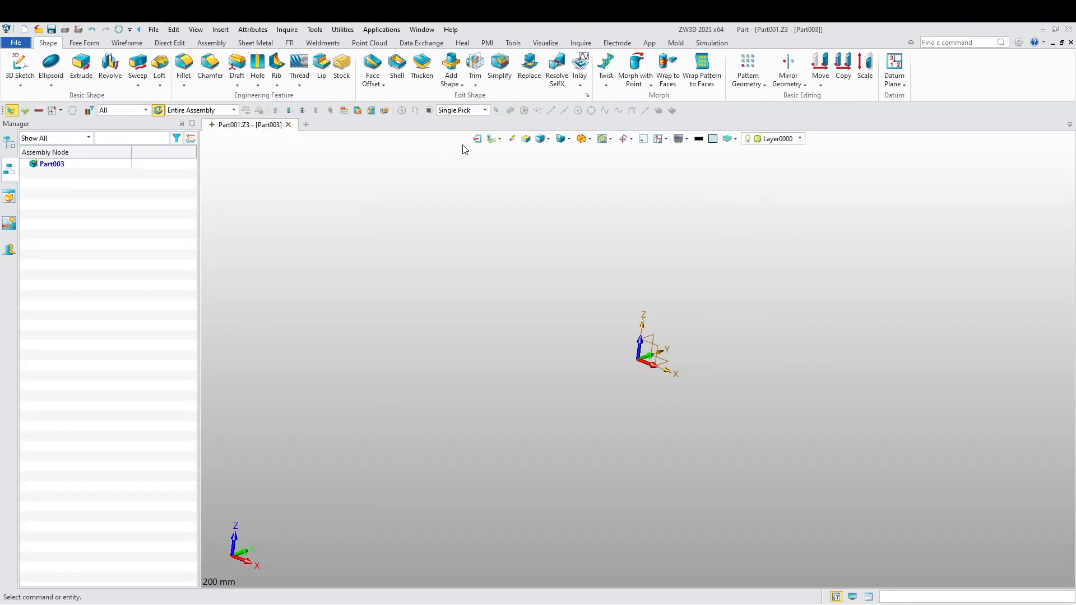
{"action": "left_click", "coordinate": [476, 139]}
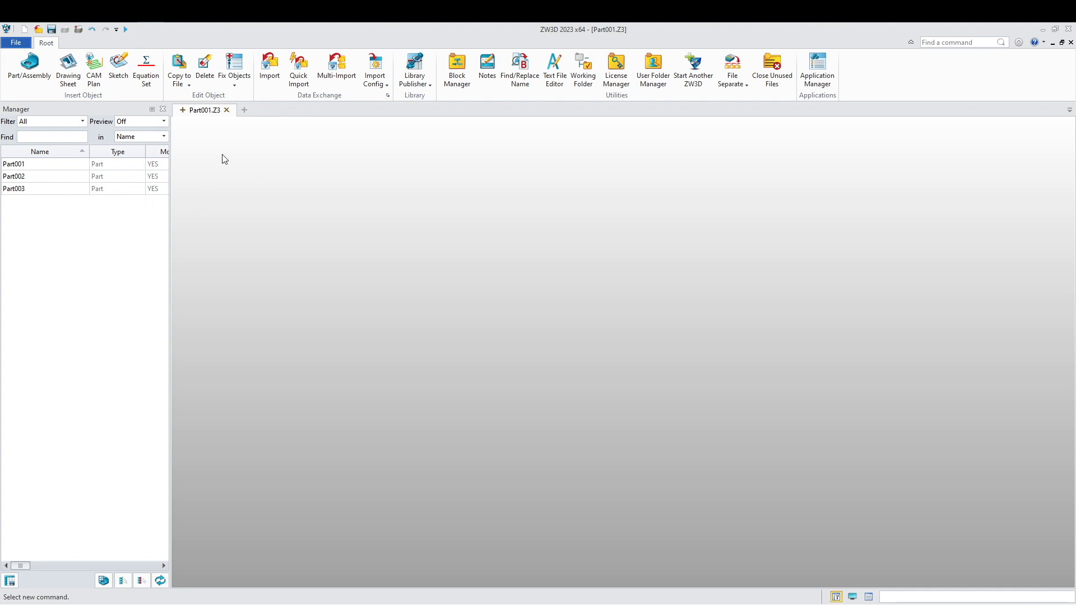
{"action": "left_click", "coordinate": [227, 110]}
{"action": "left_click", "coordinate": [548, 350]}
- Enable the "One object per file (new files)" option in the general configuration
{"action": "left_click", "coordinate": [190, 29]}
{"action": "left_click", "coordinate": [216, 42]}
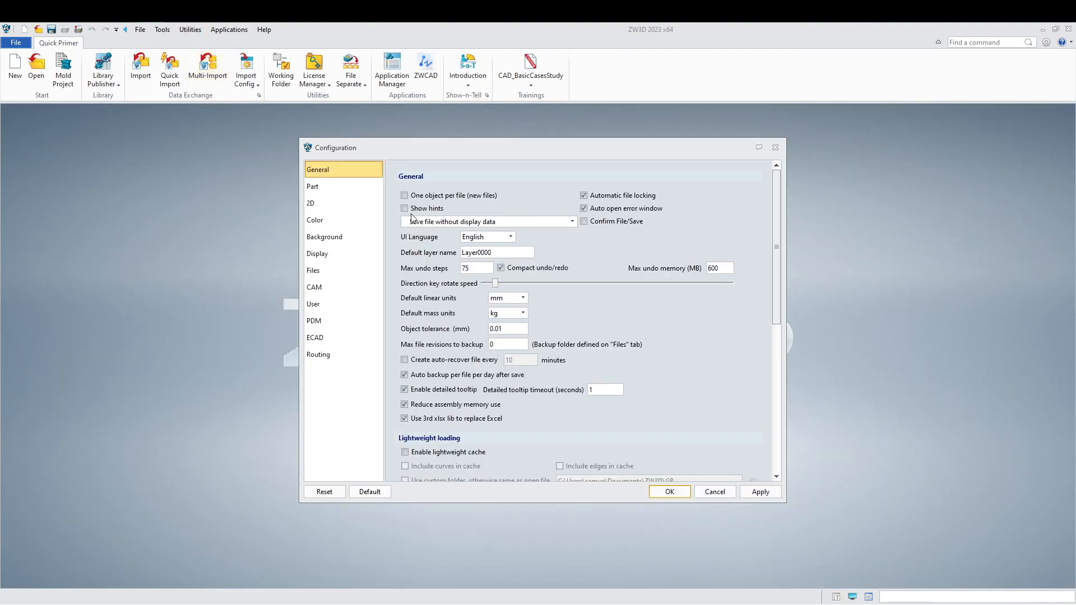
{"action": "left_click", "coordinate": [404, 195]}
{"action": "left_click", "coordinate": [672, 495]}
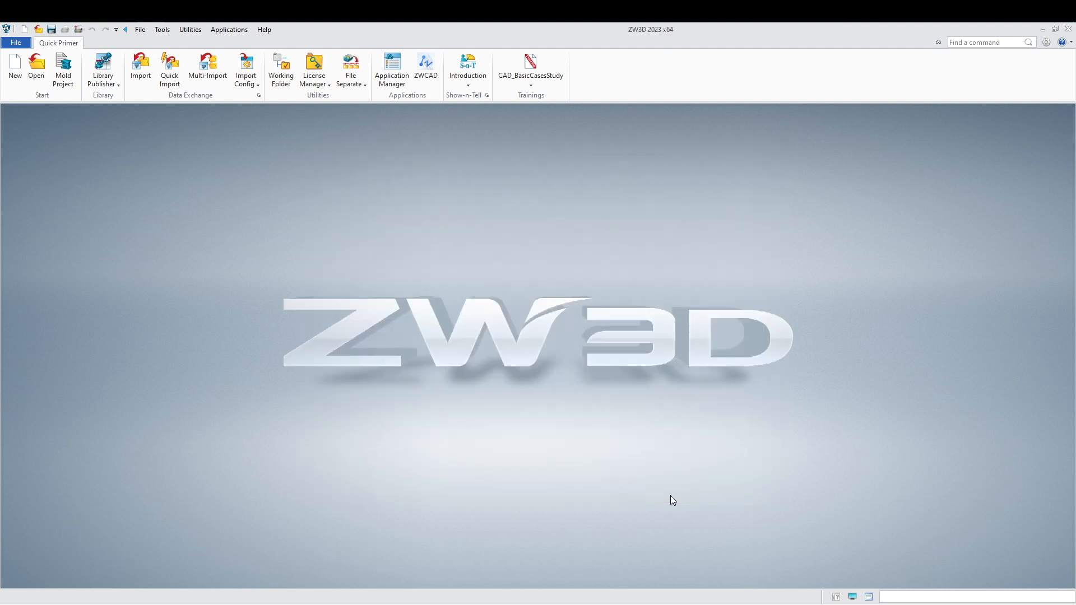
- Create a new standard part file named Part_1 from the default template
{"action": "left_click", "coordinate": [14, 76]}
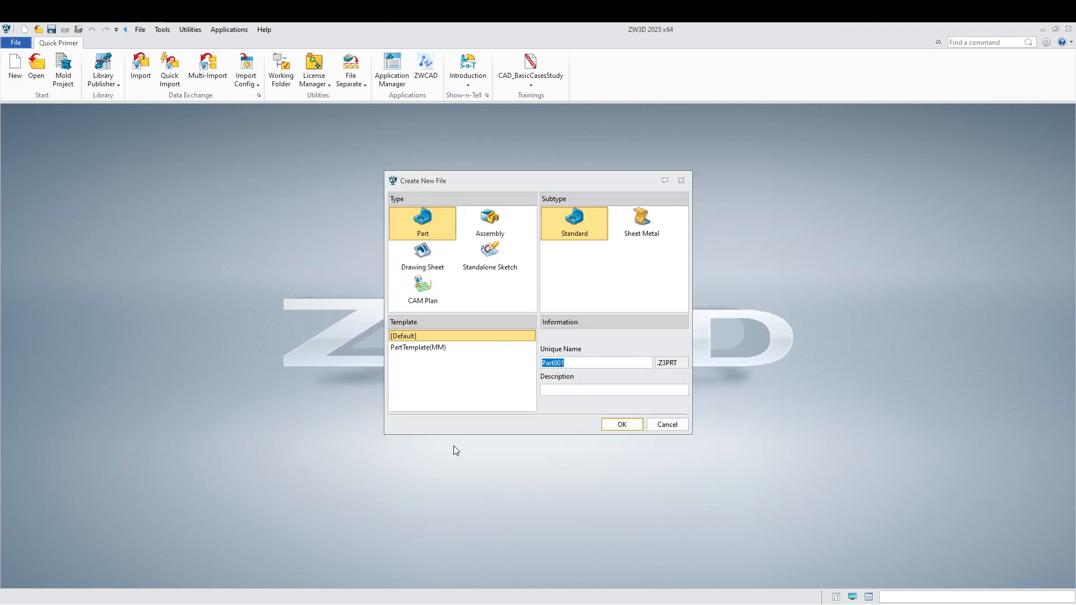
{"action": "left_click", "coordinate": [553, 362]}
{"action": "type", "text": "_"}
{"action": "key", "text": "BackSpace"}
{"action": "key", "text": "BackSpace"}
{"action": "left_click", "coordinate": [622, 424]}
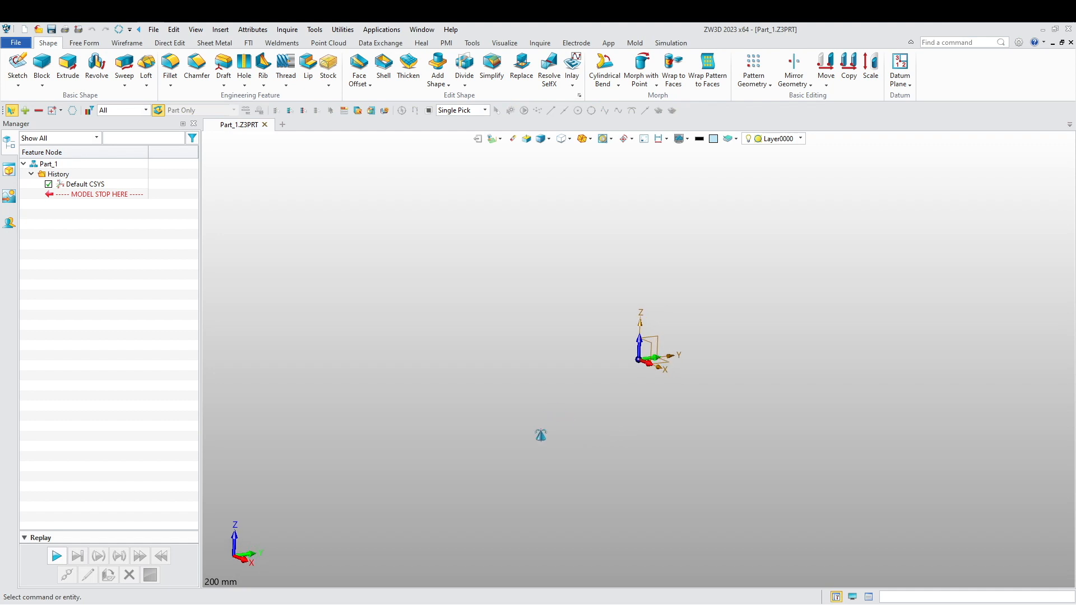
- Start a new sketch on the YZ plane of the part
{"action": "right_click", "coordinate": [477, 322]}
{"action": "left_click", "coordinate": [512, 380]}
{"action": "left_click", "coordinate": [653, 350]}
{"action": "middle_click", "coordinate": [382, 372]}
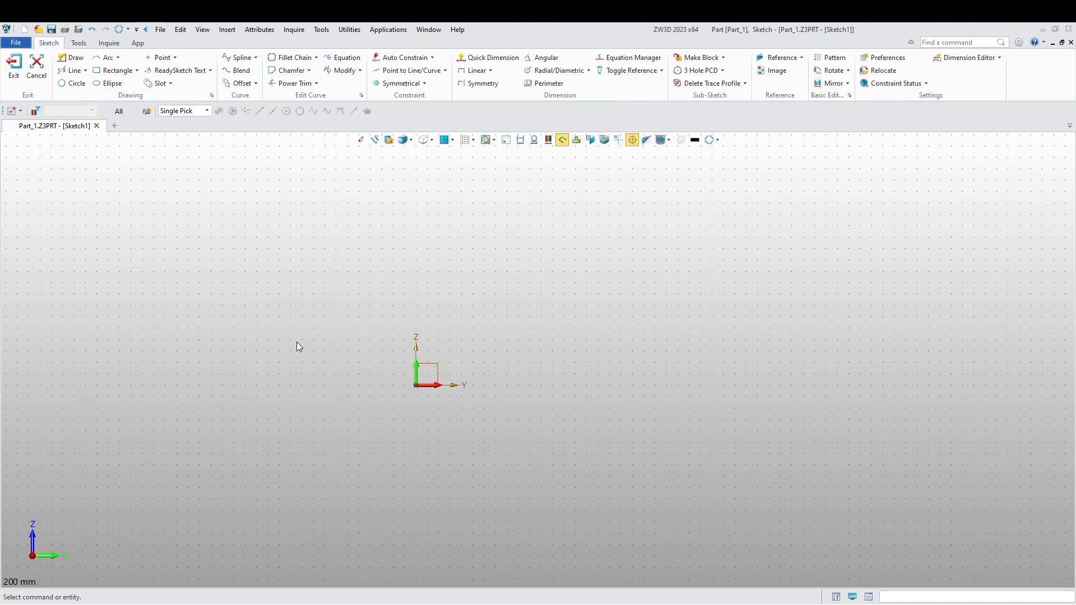
- Draw an open U-shaped line profile with an 80 mm vertical leg down to the origin, a long base and a shorter vertical leg
{"action": "left_click", "coordinate": [72, 58]}
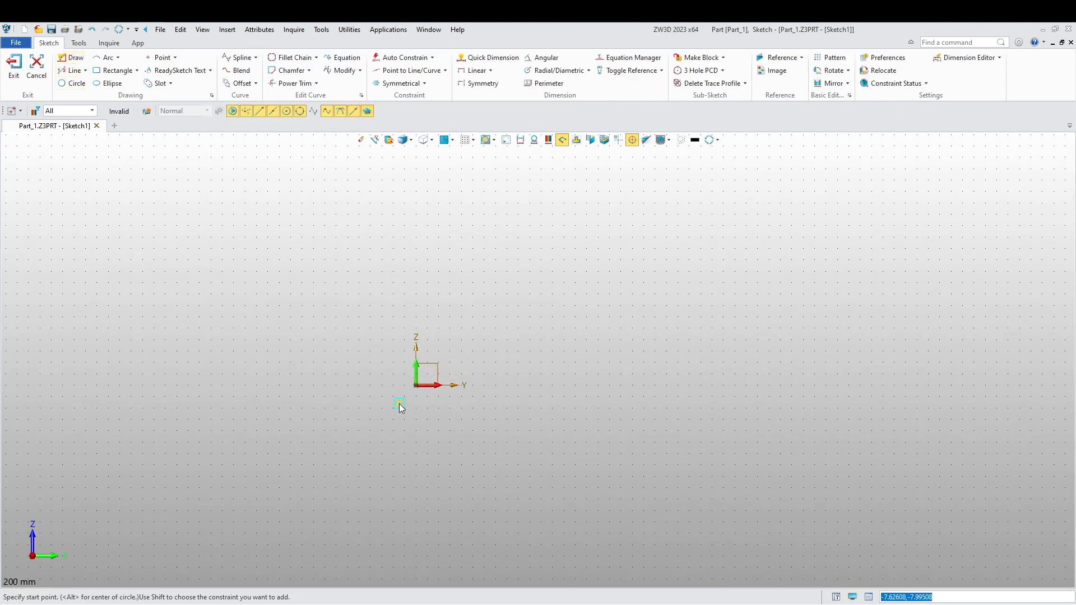
{"action": "left_click", "coordinate": [416, 203]}
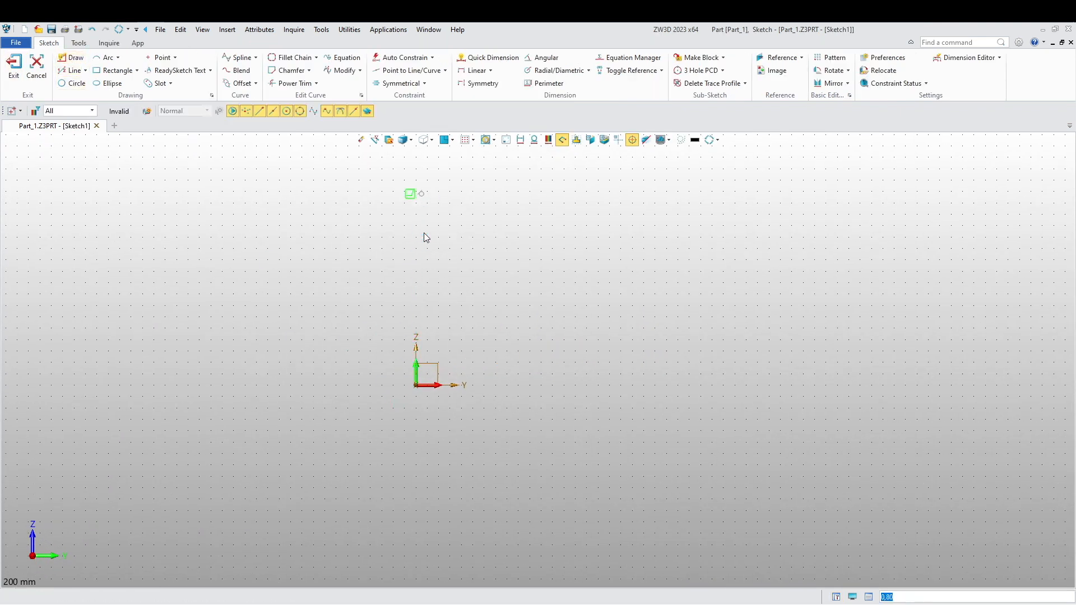
{"action": "left_click", "coordinate": [416, 385]}
{"action": "left_click", "coordinate": [791, 396]}
{"action": "left_click", "coordinate": [791, 260]}
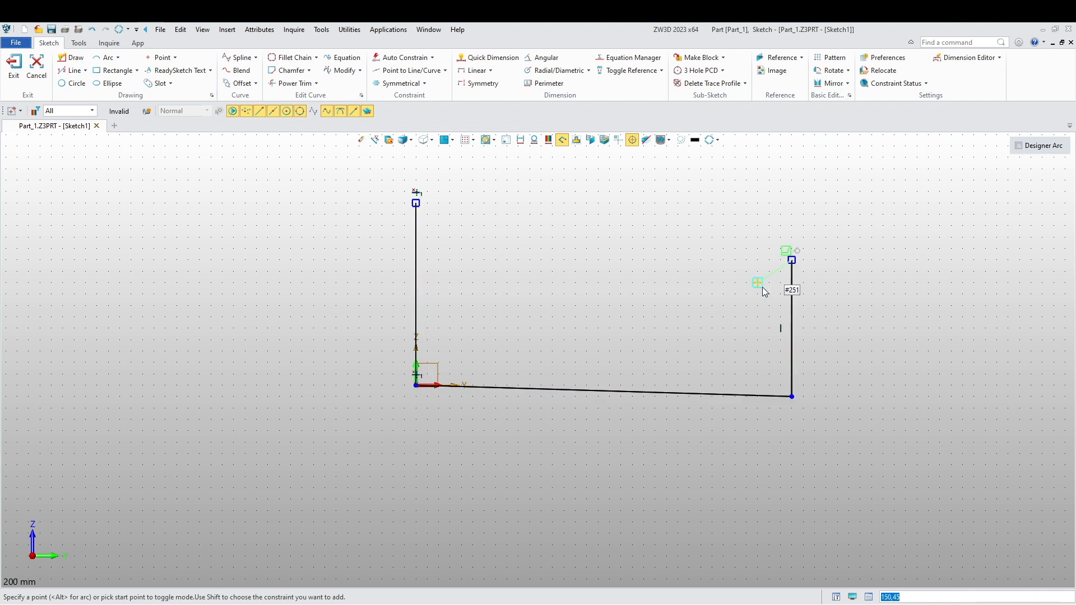
{"action": "key", "text": "Escape"}
- Apply a horizontal constraint to the base line of the U-shaped profile
{"action": "left_click", "coordinate": [433, 59]}
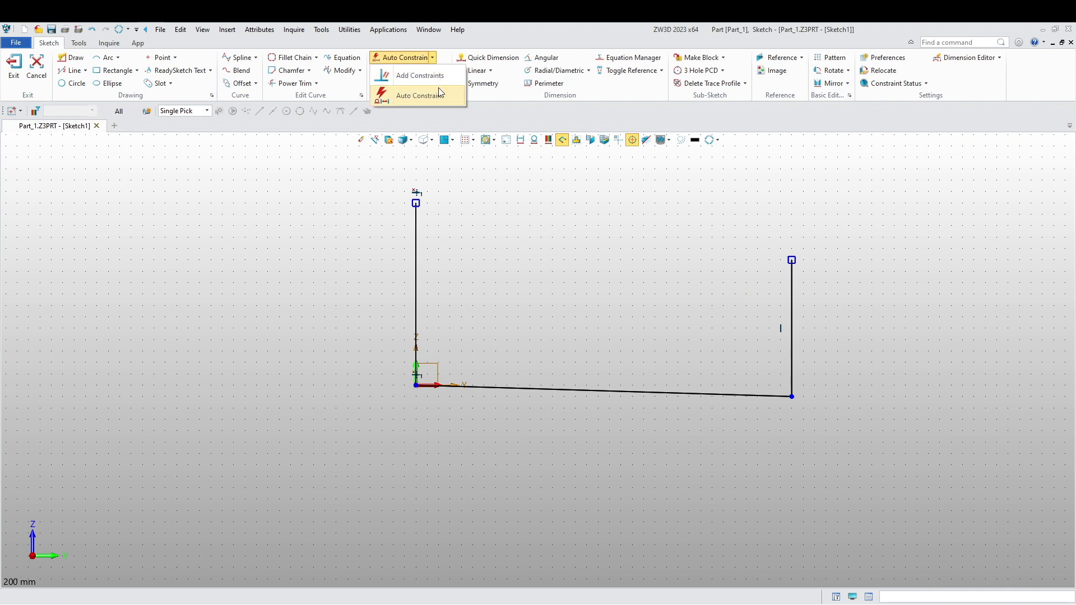
{"action": "left_click", "coordinate": [404, 94]}
{"action": "left_click", "coordinate": [567, 391]}
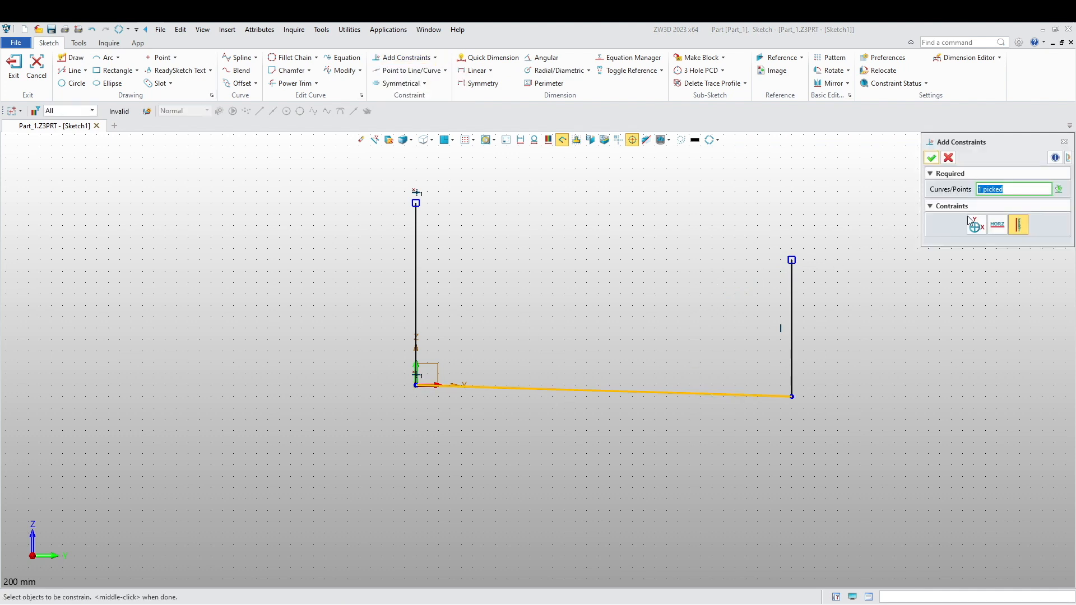
{"action": "left_click", "coordinate": [997, 224]}
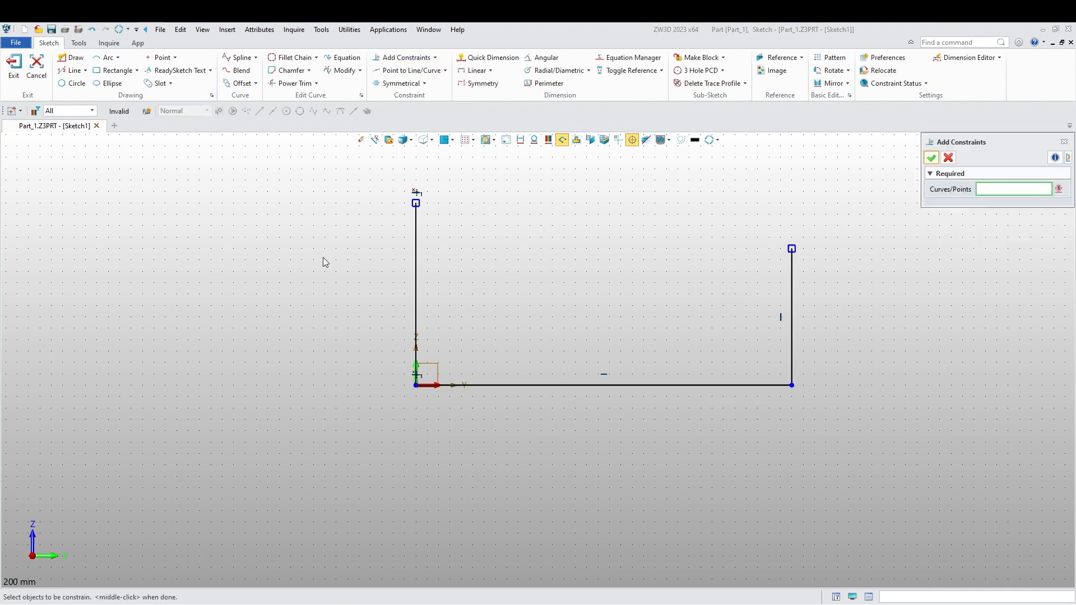
- Offset the three lines of the U profile 15 mm inward by flipping the offset direction
{"action": "left_click", "coordinate": [251, 84]}
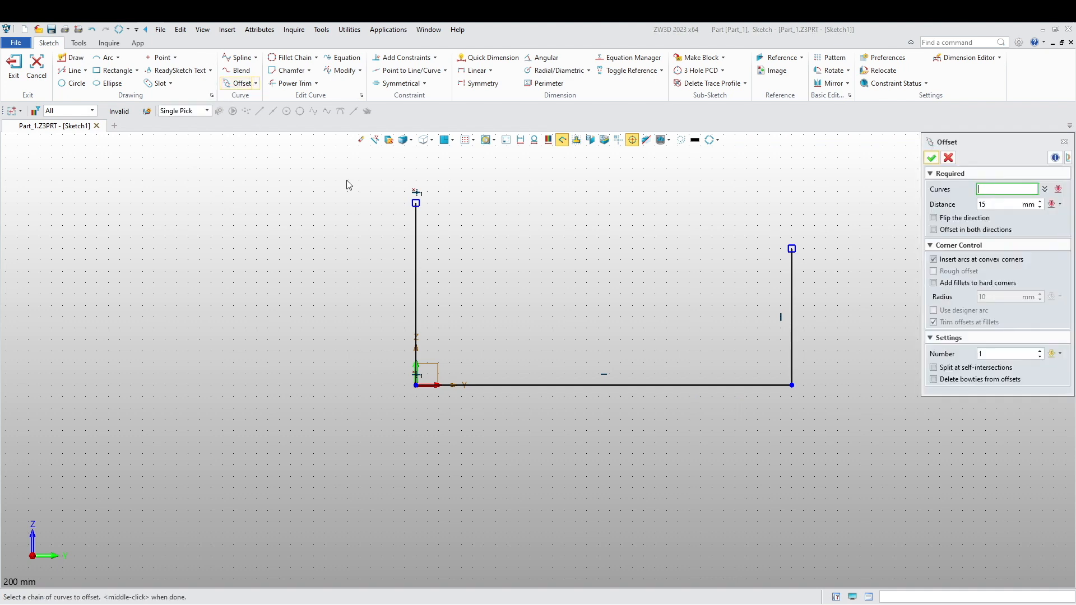
{"action": "left_click_drag", "start_coordinate": [845, 445], "coordinate": [349, 293]}
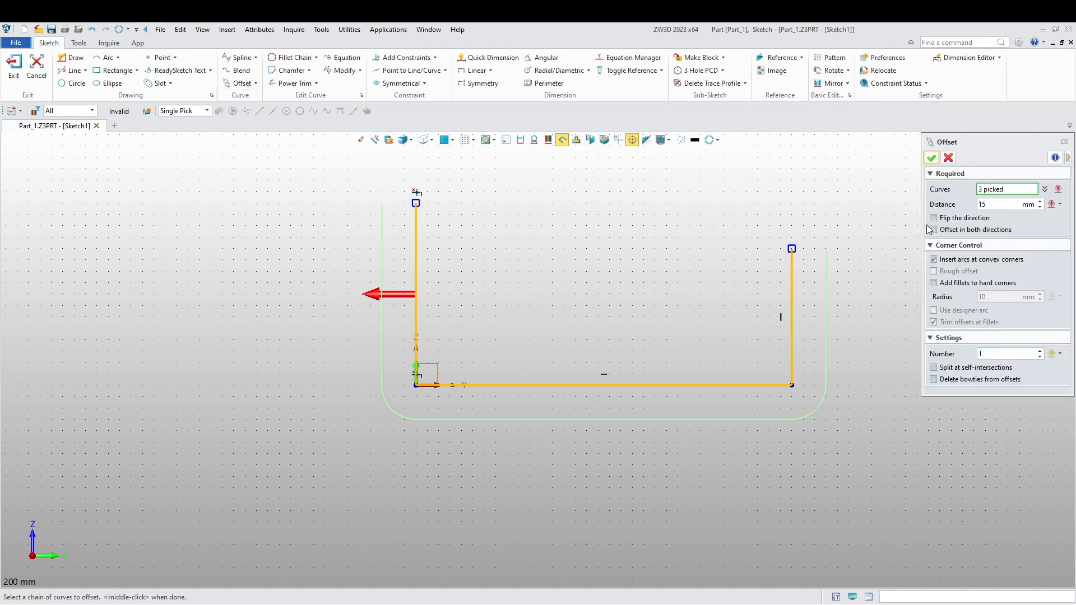
{"action": "left_click", "coordinate": [393, 296]}
{"action": "left_click", "coordinate": [994, 205]}
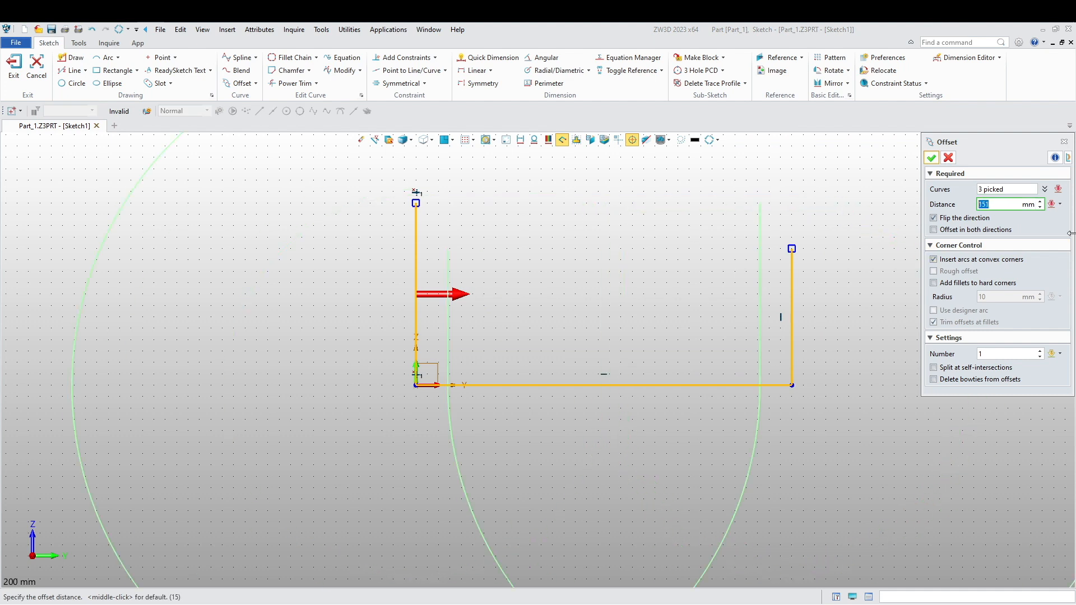
{"action": "type", "text": "15"}
{"action": "key", "text": "Return"}
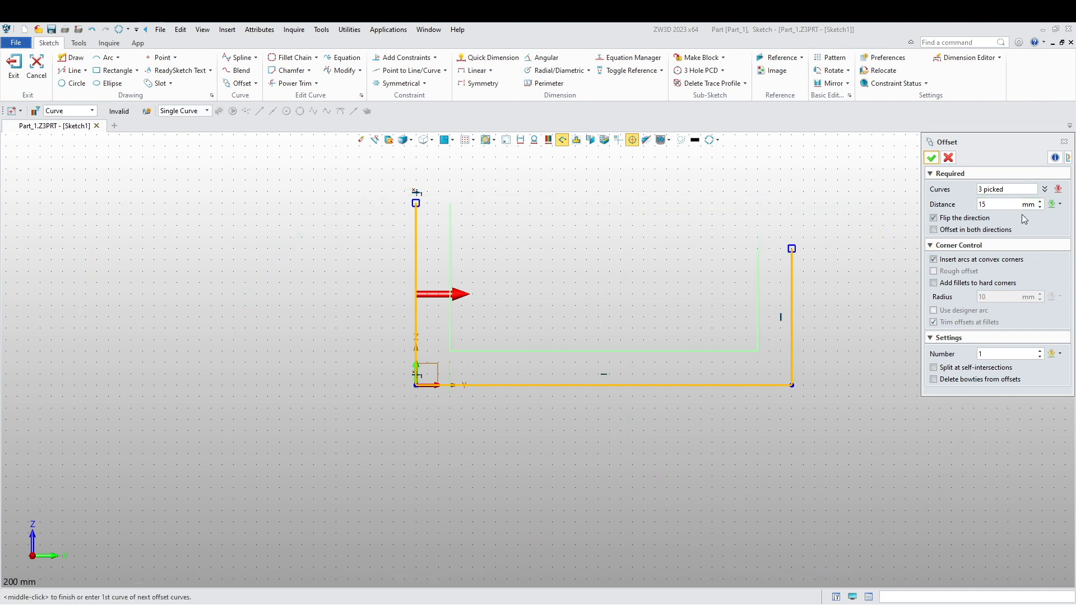
{"action": "left_click", "coordinate": [932, 158]}
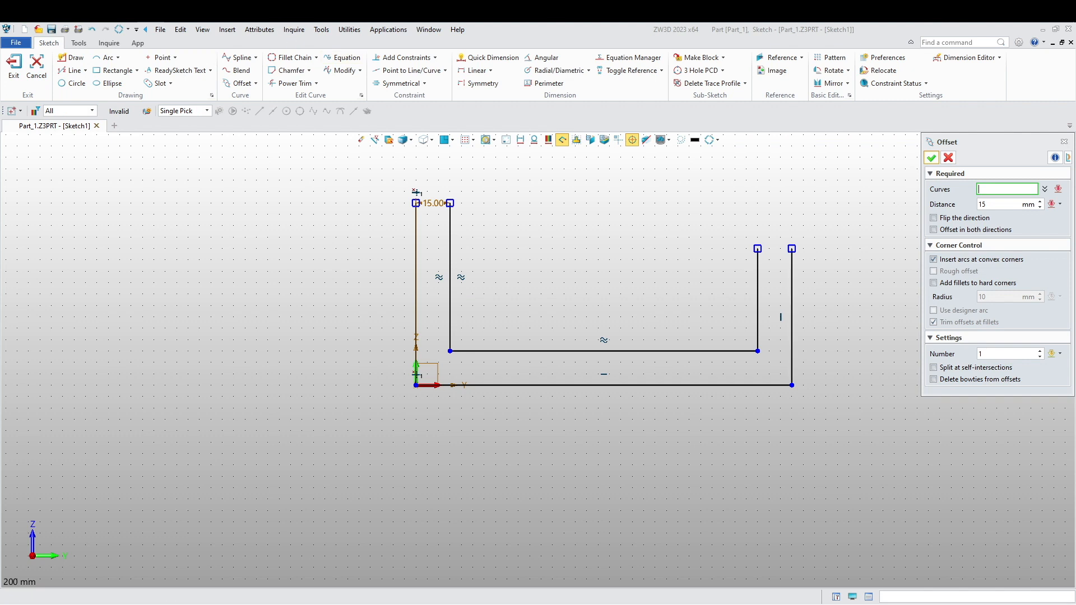
- Close both open upper ends of the U profile with short lines joining the outer and inner legs
{"action": "left_click", "coordinate": [71, 58]}
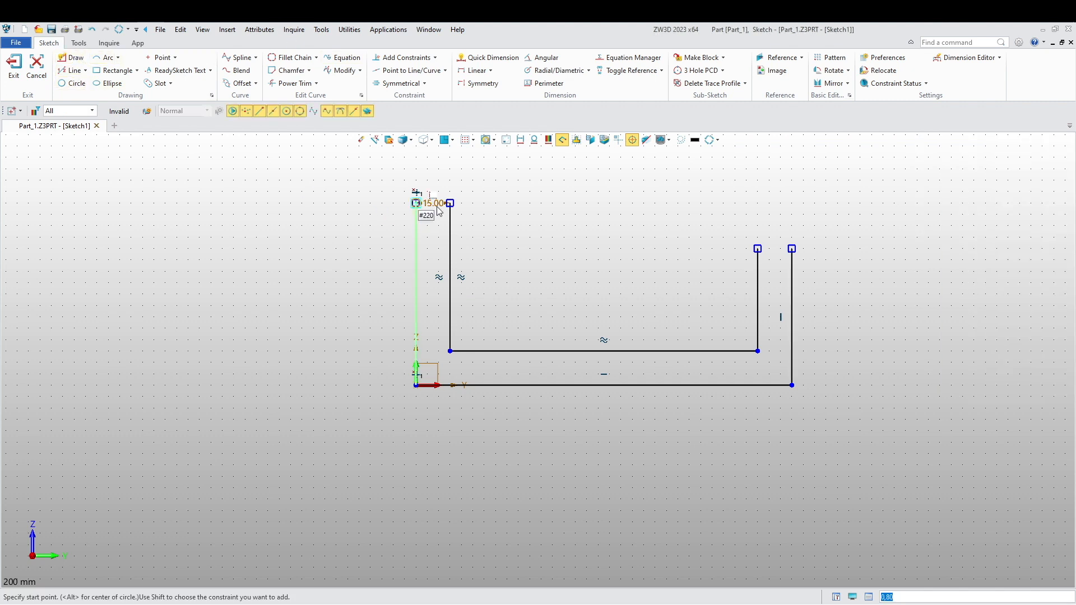
{"action": "left_click", "coordinate": [416, 203]}
{"action": "left_click", "coordinate": [450, 203]}
{"action": "key", "text": "Escape"}
{"action": "middle_click", "coordinate": [713, 261]}
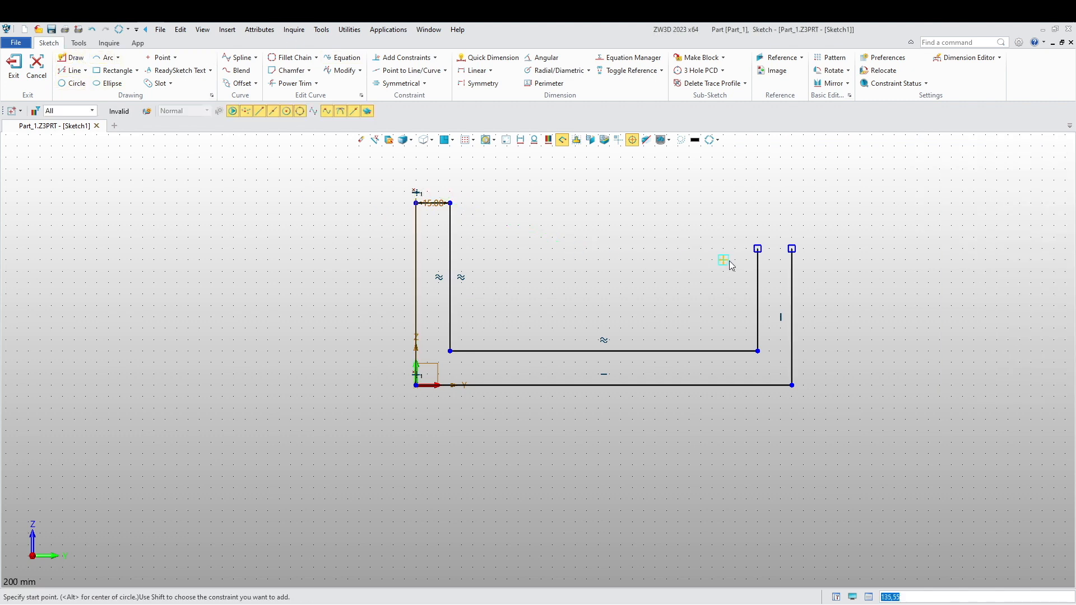
{"action": "left_click", "coordinate": [758, 248]}
{"action": "left_click", "coordinate": [792, 248]}
{"action": "key", "text": "Escape"}
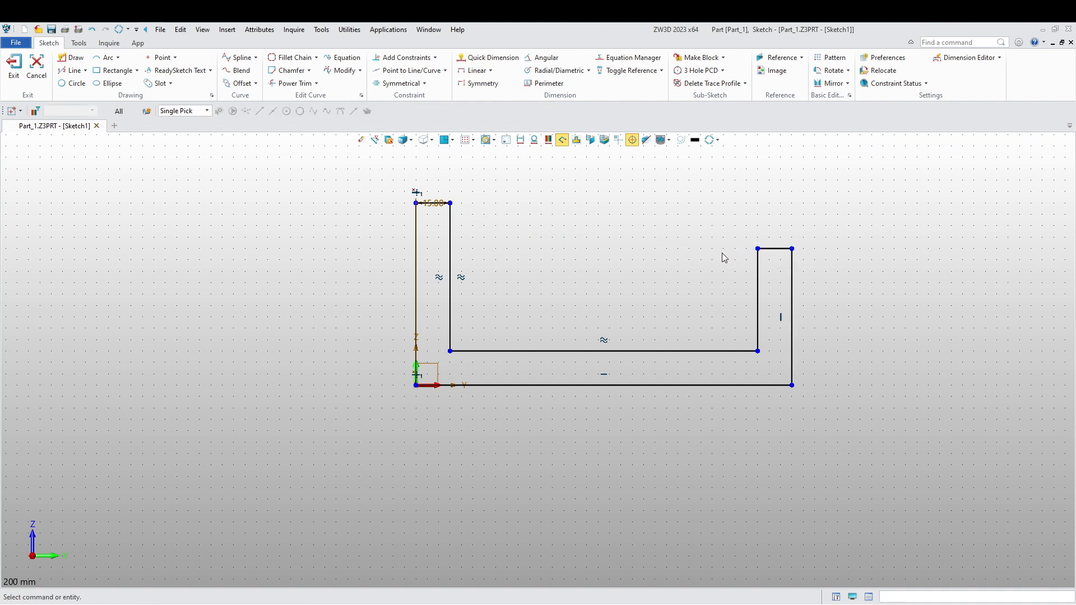
- Dimension the outer vertical line at the origin and set its height to 110 mm
{"action": "left_click", "coordinate": [486, 58]}
{"action": "left_click", "coordinate": [416, 299]}
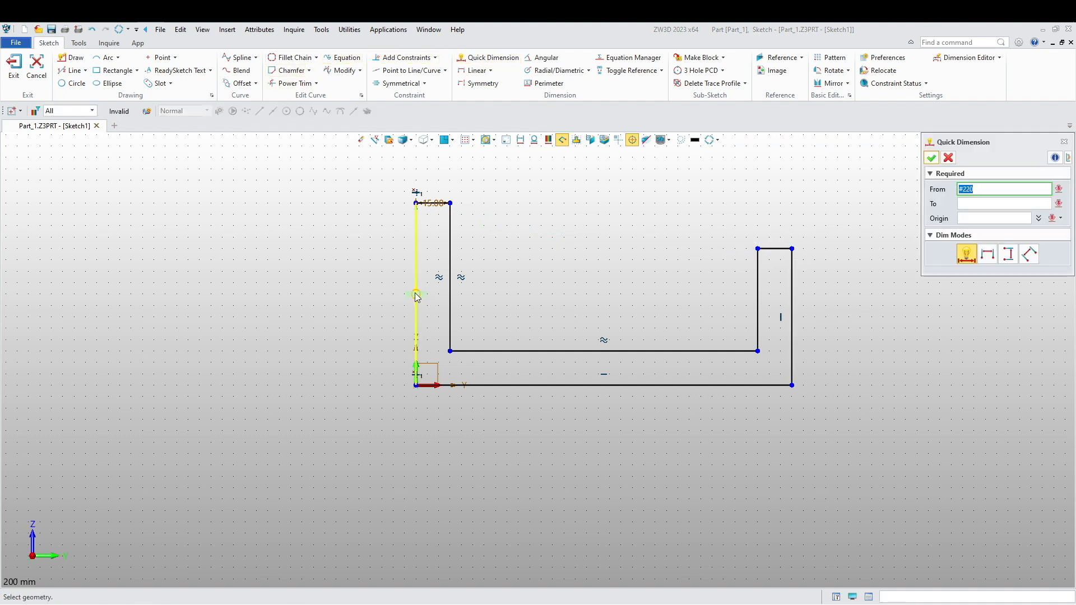
{"action": "left_click", "coordinate": [365, 297]}
{"action": "type", "text": "110"}
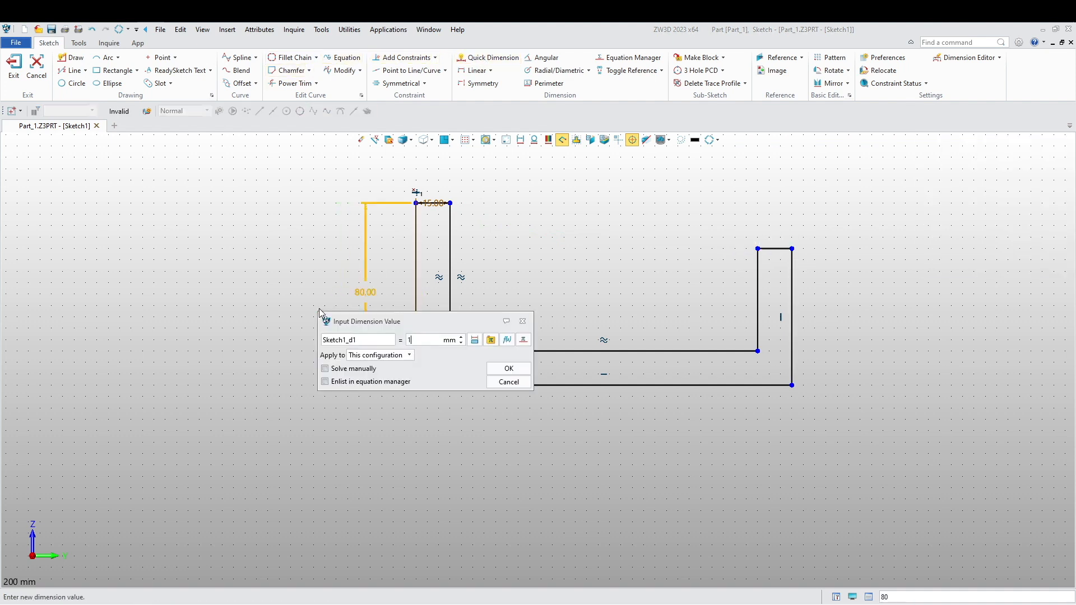
{"action": "key", "text": "Return"}
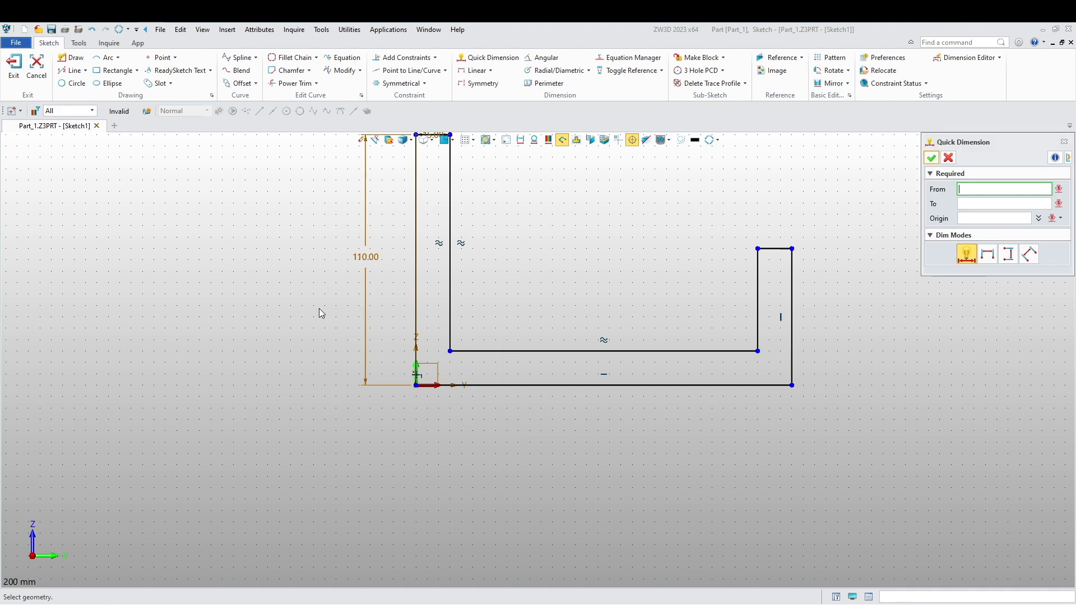
- Dimension the outer base line below the profile and set its length to 149 mm
{"action": "left_click", "coordinate": [593, 385]}
{"action": "left_click", "coordinate": [587, 419]}
{"action": "type", "text": "149"}
{"action": "key", "text": "Return"}
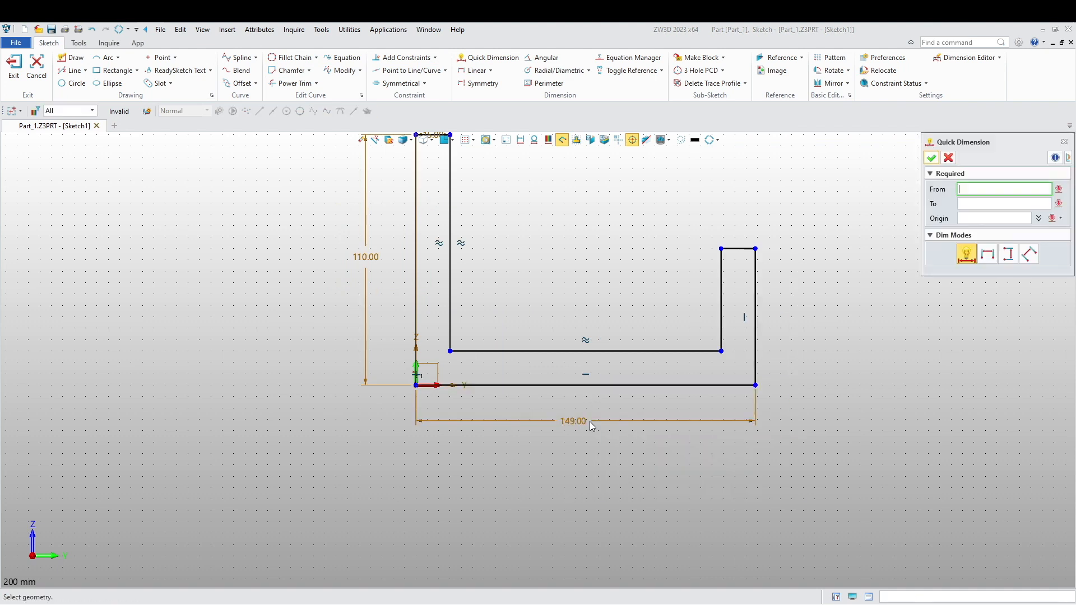
- Dimension the outer vertical line of the shorter leg and set its height to 92 mm
{"action": "left_click", "coordinate": [756, 303]}
{"action": "left_click", "coordinate": [819, 296]}
{"action": "type", "text": "92"}
{"action": "key", "text": "Return"}
{"action": "scroll", "coordinate": [404, 320], "scroll_direction": "down", "scroll_amount": 3}
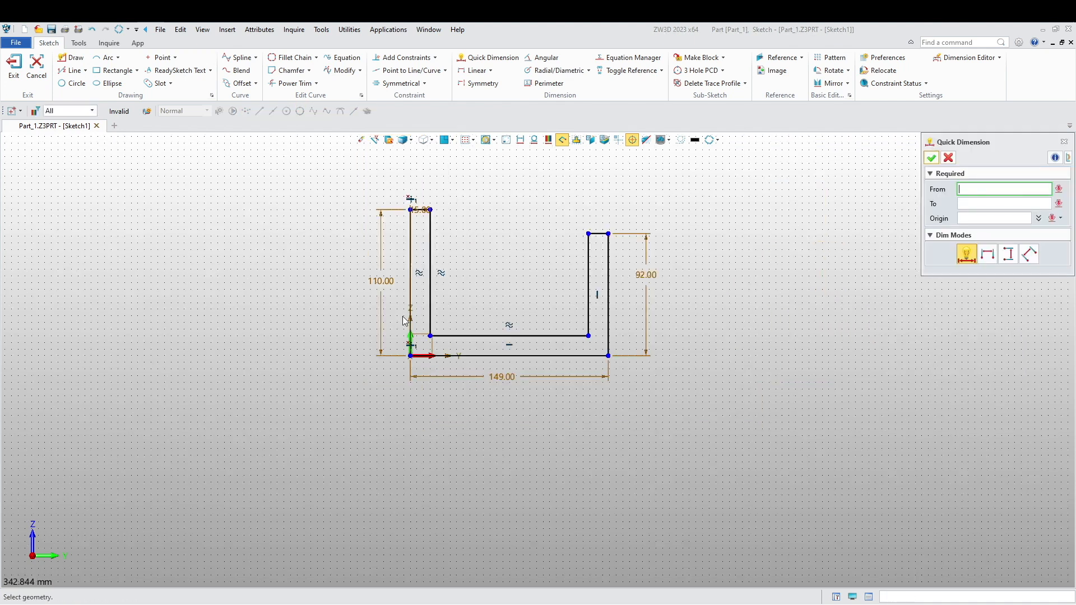
- Finish the dimensioned U-shaped profile sketch and return to the part
{"action": "scroll", "coordinate": [359, 370], "scroll_direction": "down", "scroll_amount": 2}
{"action": "left_click", "coordinate": [13, 63]}
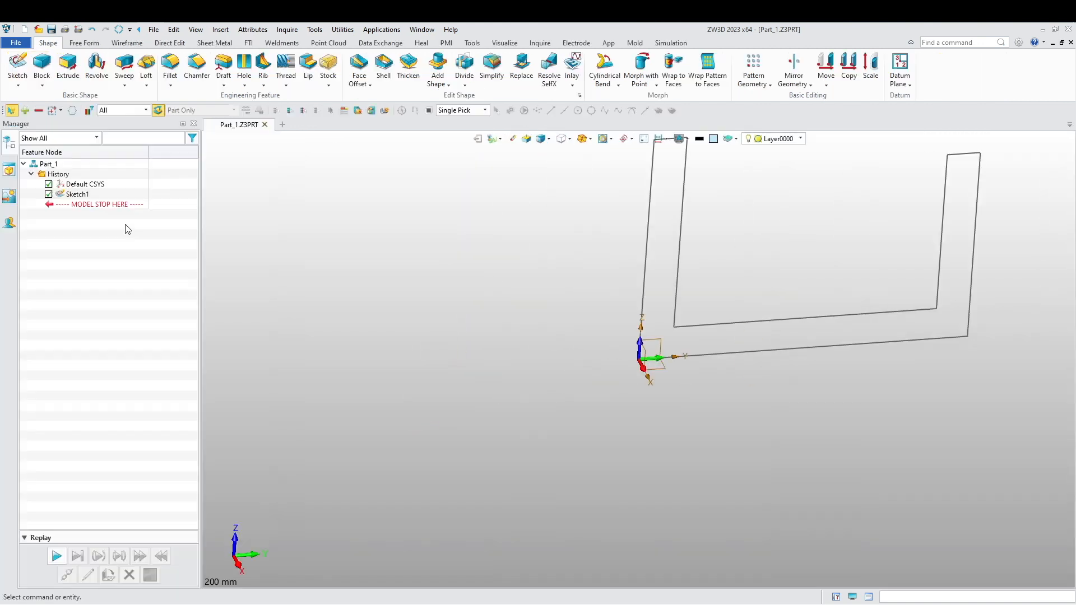
{"action": "middle_click_drag", "start_coordinate": [360, 310], "coordinate": [338, 339]}
{"action": "mouse_move", "coordinate": [412, 291]}
{"action": "right_mouse_down"}
{"action": "mouse_move", "coordinate": [434, 321]}
{"action": "mouse_move", "coordinate": [524, 355]}
{"action": "mouse_move", "coordinate": [490, 274]}
{"action": "mouse_move", "coordinate": [431, 327]}
{"action": "mouse_move", "coordinate": [443, 320]}
{"action": "right_mouse_up"}
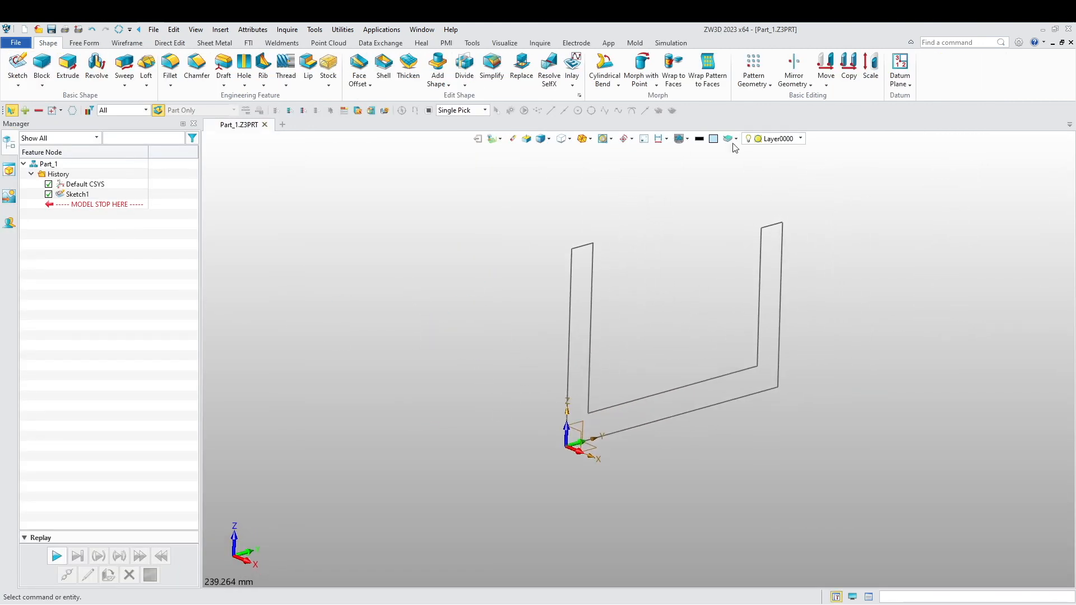
{"action": "left_click", "coordinate": [713, 138]}
{"action": "left_click", "coordinate": [863, 235]}
{"action": "middle_click_drag", "start_coordinate": [316, 285], "coordinate": [316, 293]}
- Prepare an extrusion with the selection filter set to All and an emptied profile list, removing the single picked line
{"action": "left_click", "coordinate": [80, 83]}
{"action": "left_click", "coordinate": [588, 361]}
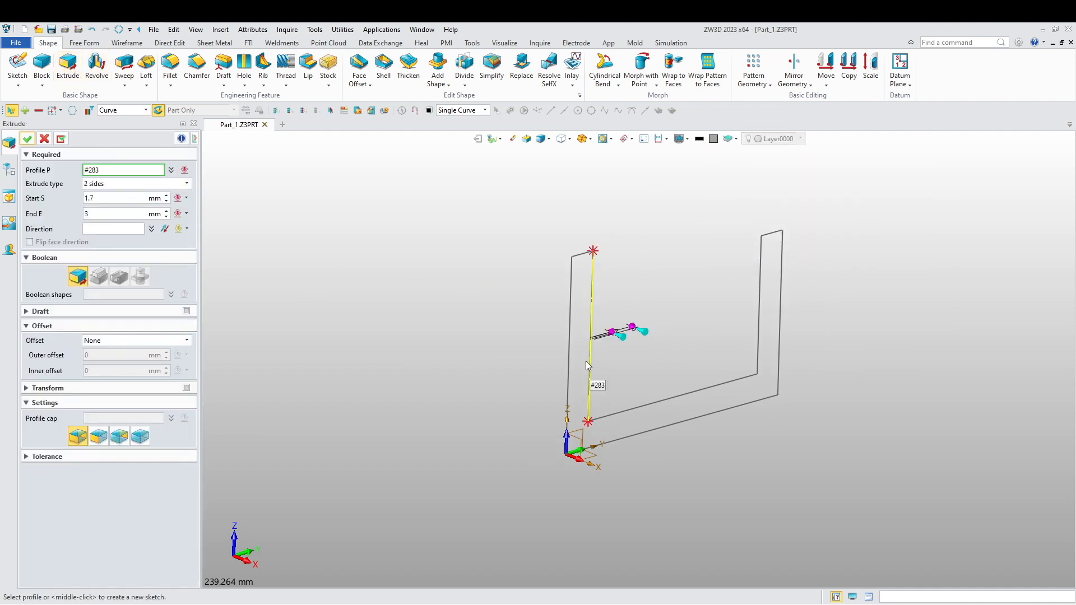
{"action": "left_click", "coordinate": [121, 111]}
{"action": "left_click", "coordinate": [110, 118]}
{"action": "double_click", "coordinate": [103, 173]}
{"action": "left_click", "coordinate": [172, 170]}
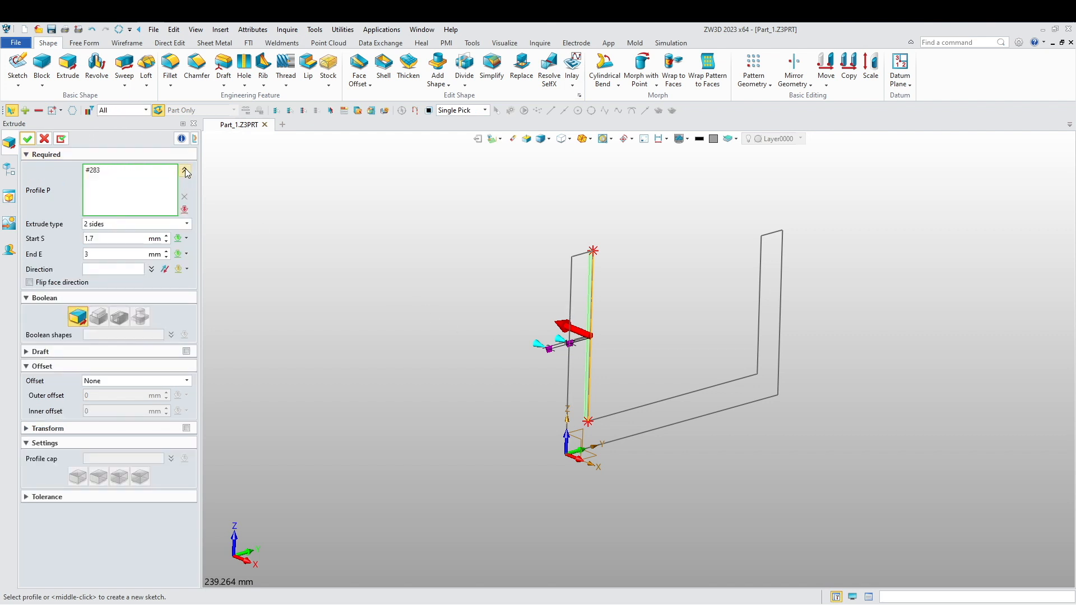
{"action": "left_click", "coordinate": [185, 171]}
{"action": "left_click", "coordinate": [172, 169]}
{"action": "left_click", "coordinate": [184, 196]}
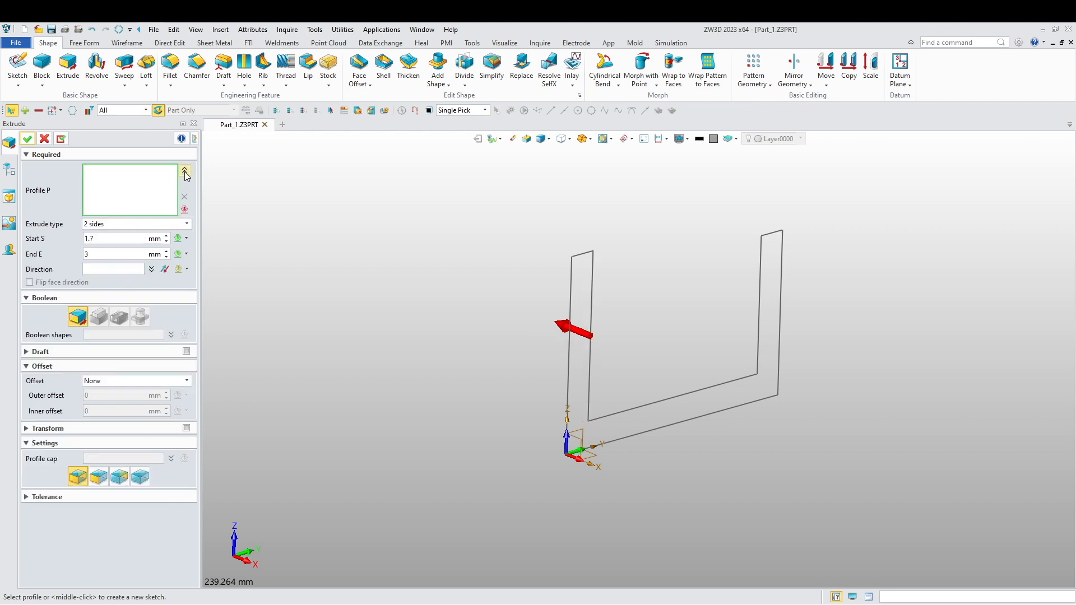
- Extrude the whole U-shaped sketch as a base solid with the Symmetrical type and an end value of 20 mm
{"action": "left_click", "coordinate": [588, 322]}
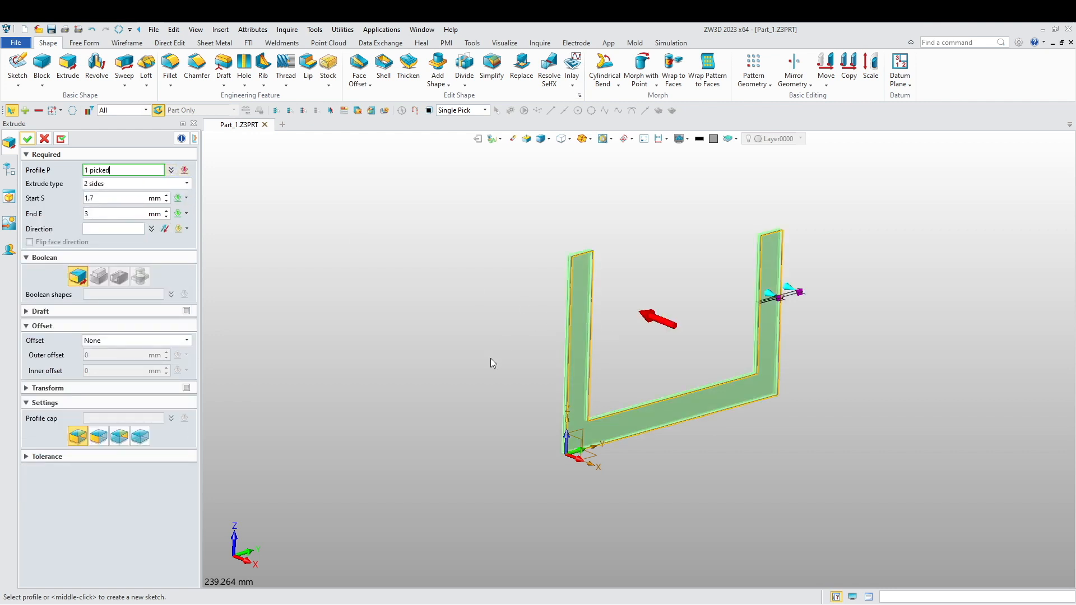
{"action": "left_click", "coordinate": [129, 184]}
{"action": "left_click", "coordinate": [102, 211]}
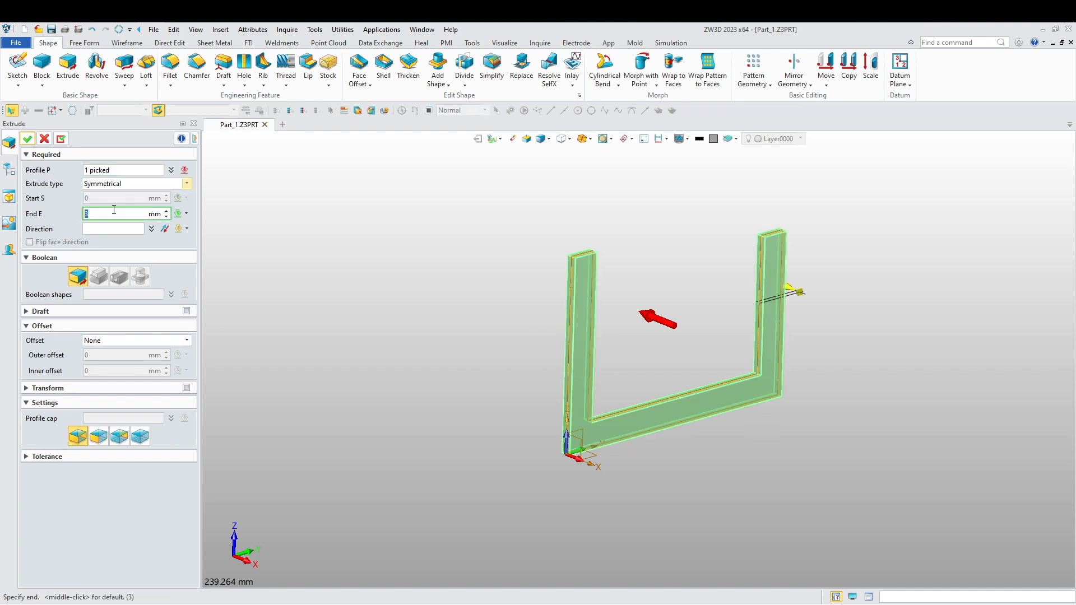
{"action": "type", "text": "20"}
{"action": "key", "text": "Return"}
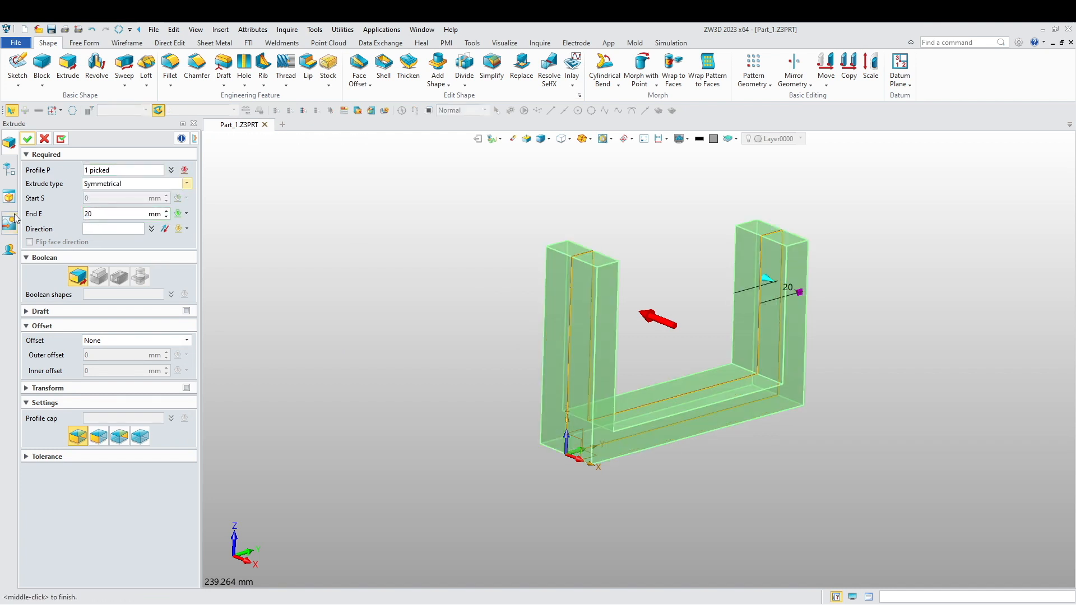
{"action": "left_click", "coordinate": [29, 140]}
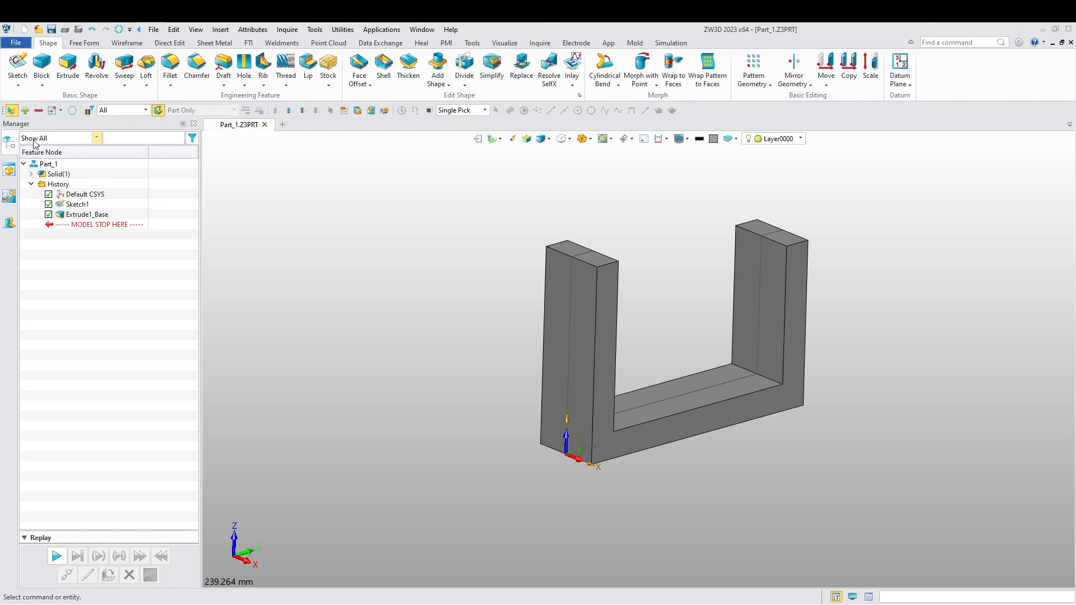
- Fillet the four short upper corner edges of both legs with a 20 mm radius
{"action": "left_click", "coordinate": [170, 66]}
{"action": "left_click", "coordinate": [563, 242]}
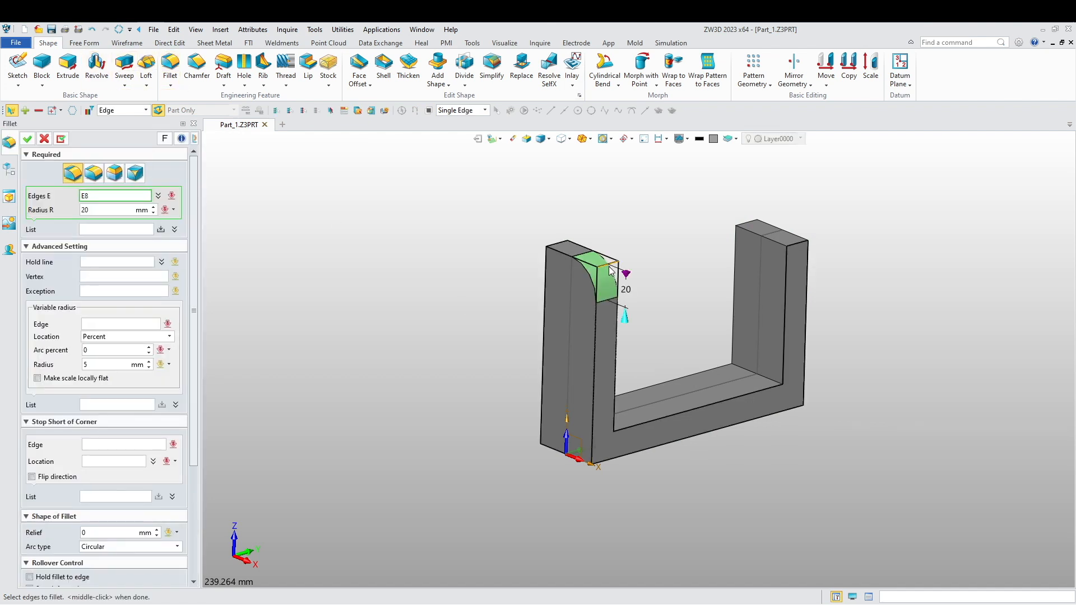
{"action": "left_click", "coordinate": [802, 239]}
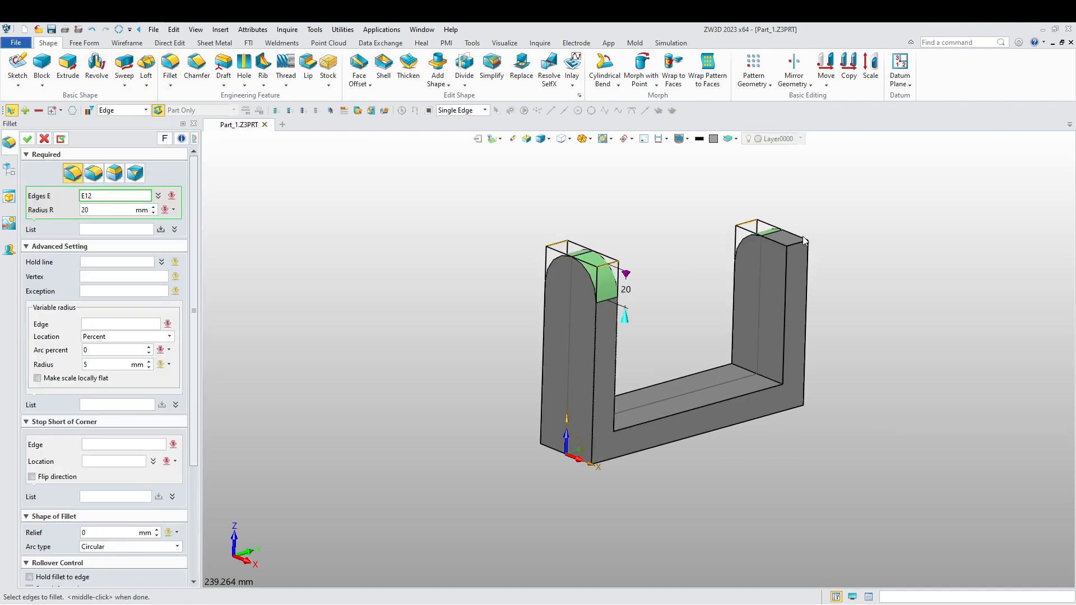
{"action": "left_click", "coordinate": [798, 249]}
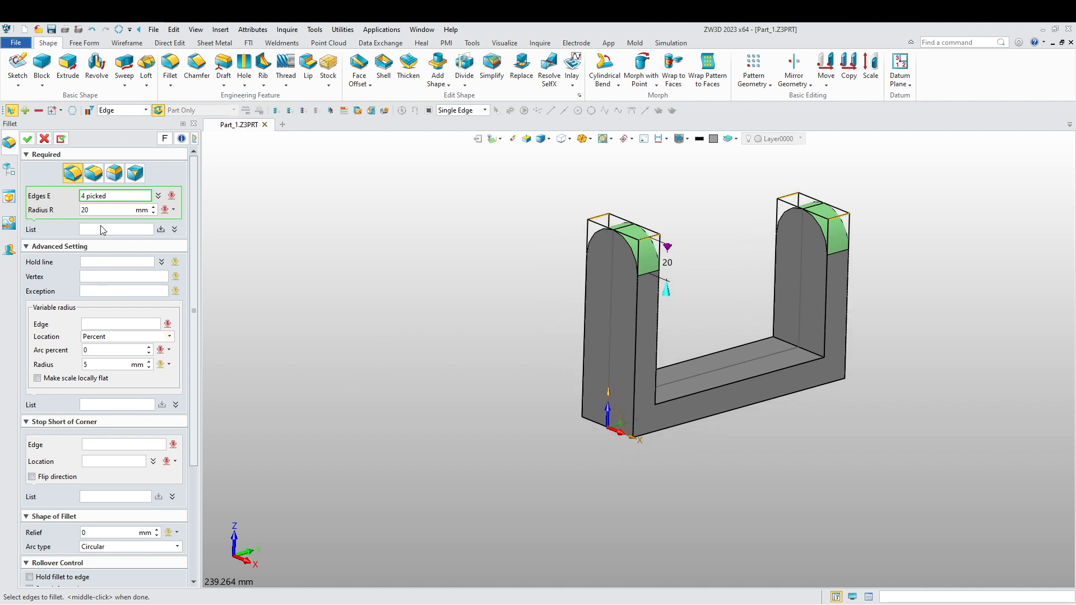
{"action": "left_click", "coordinate": [27, 138]}
- Create a new sketch on the inner face of the taller leg
{"action": "mouse_move", "coordinate": [314, 281]}
{"action": "middle_mouse_down"}
{"action": "mouse_move", "coordinate": [415, 281]}
{"action": "mouse_move", "coordinate": [432, 425]}
{"action": "mouse_move", "coordinate": [459, 394]}
{"action": "mouse_move", "coordinate": [471, 343]}
{"action": "mouse_move", "coordinate": [412, 405]}
{"action": "middle_mouse_up"}
{"action": "right_click_drag", "start_coordinate": [451, 382], "coordinate": [443, 306]}
{"action": "right_click", "coordinate": [443, 306]}
{"action": "left_click", "coordinate": [482, 363]}
{"action": "left_click", "coordinate": [586, 269]}
{"action": "middle_click", "coordinate": [490, 341]}
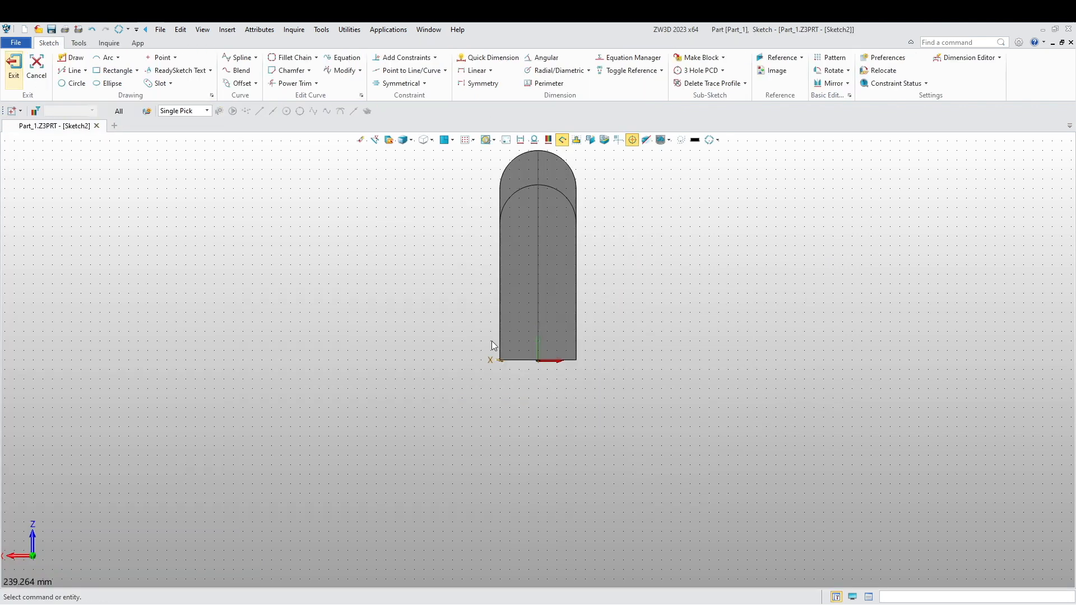
- Draw a 34.4 mm diameter circle centred on the centre of curvature of the taller leg's rounded top
{"action": "left_click", "coordinate": [73, 83]}
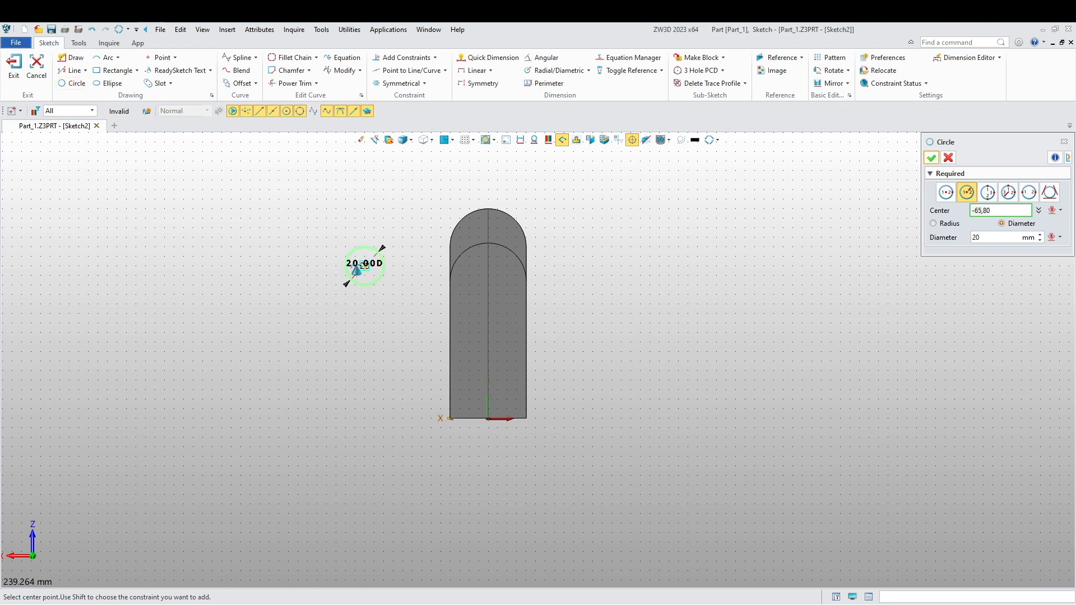
{"action": "scroll", "coordinate": [385, 307], "scroll_direction": "up", "scroll_amount": 3}
{"action": "right_click", "coordinate": [517, 220]}
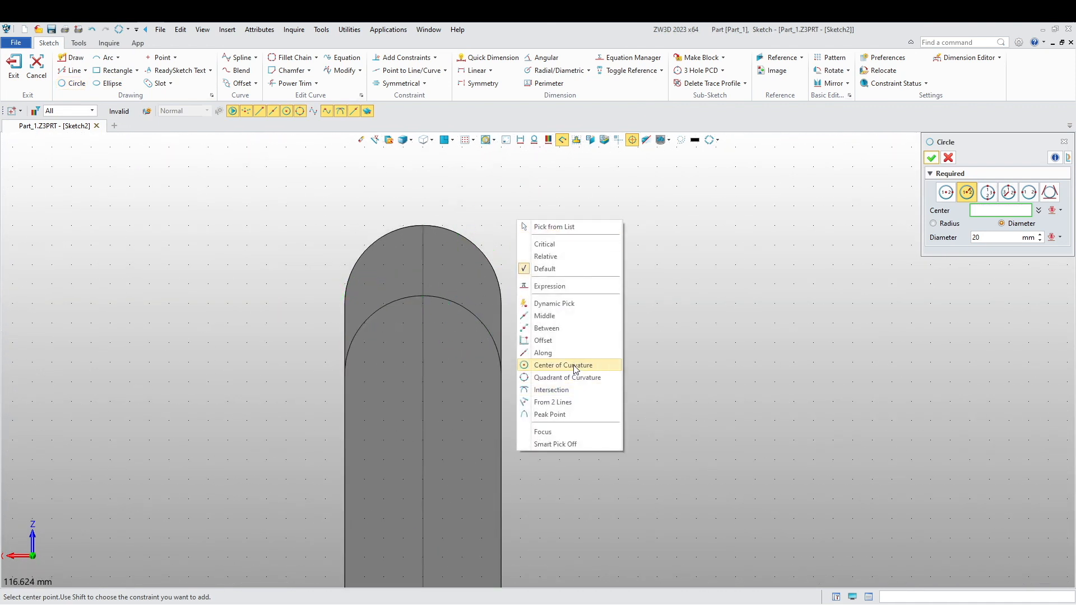
{"action": "left_click", "coordinate": [562, 363]}
{"action": "left_click", "coordinate": [470, 245]}
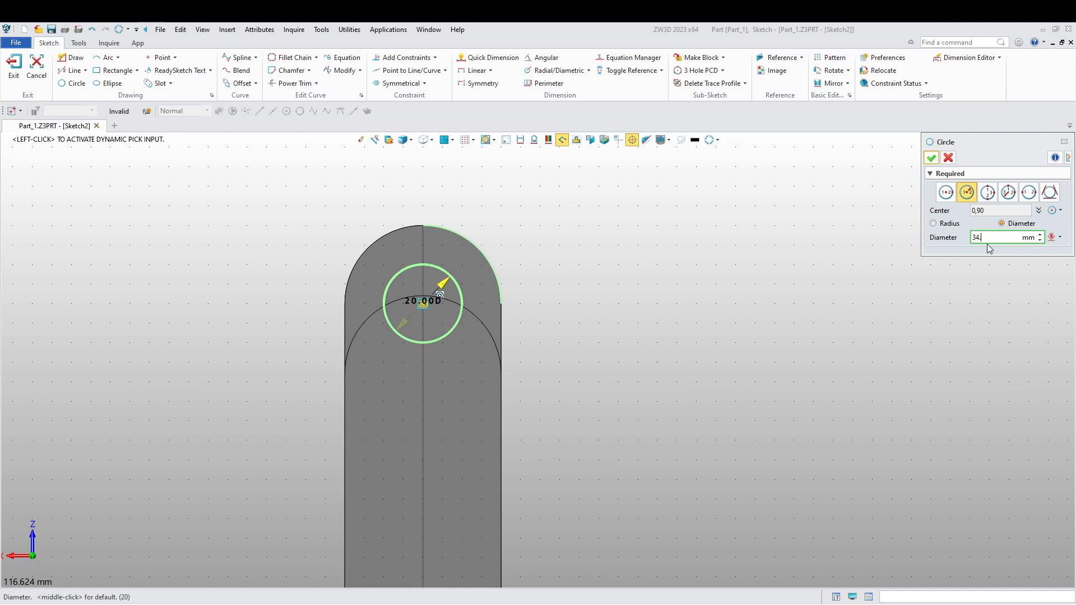
{"action": "key", "text": "Return"}
{"action": "left_click", "coordinate": [932, 157]}
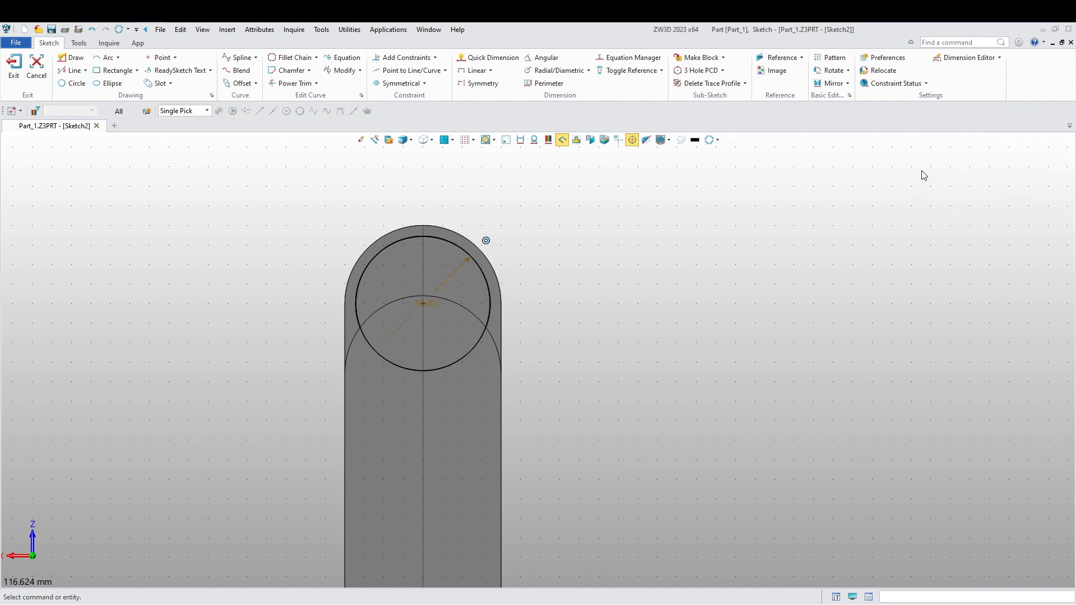
- Draw a second concentric circle, 32 mm in diameter, at the centre of the taller leg's rounded top
{"action": "middle_click", "coordinate": [600, 254]}
{"action": "left_click", "coordinate": [423, 304]}
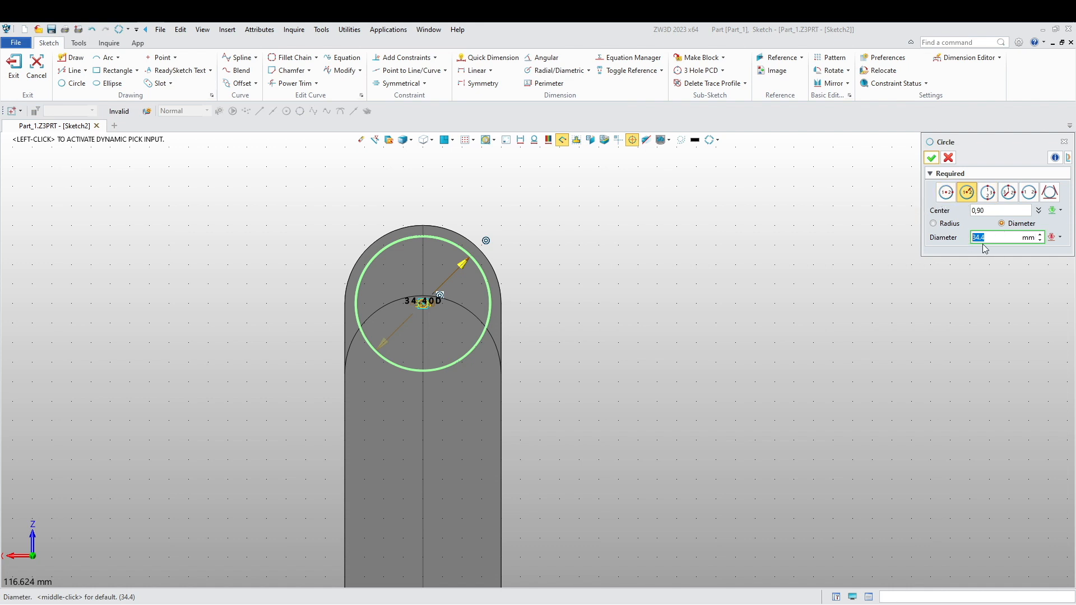
{"action": "type", "text": "32"}
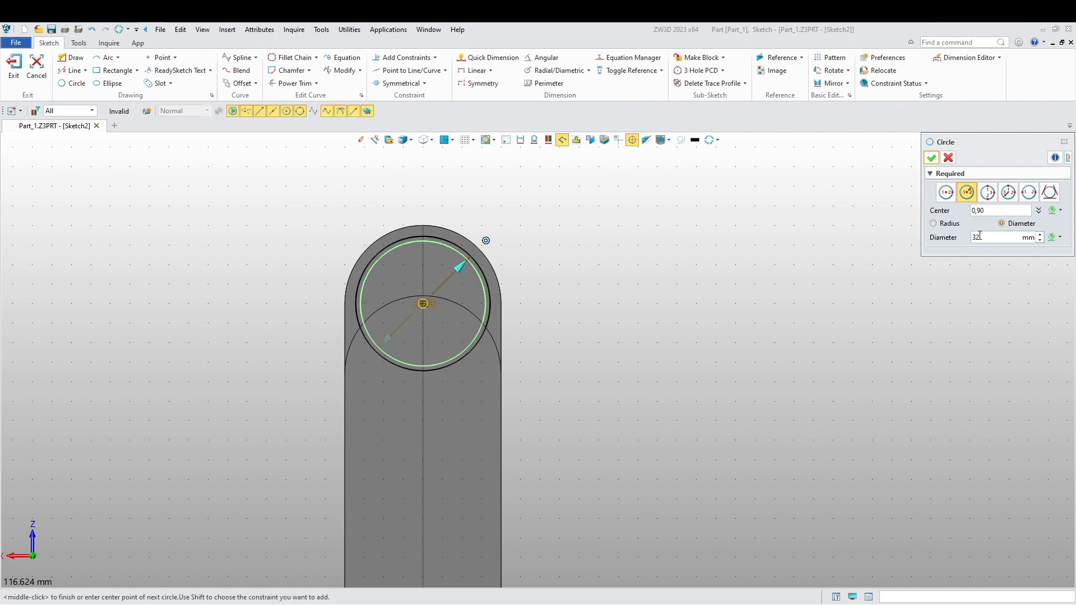
{"action": "left_click", "coordinate": [931, 158]}
{"action": "right_click", "coordinate": [631, 252]}
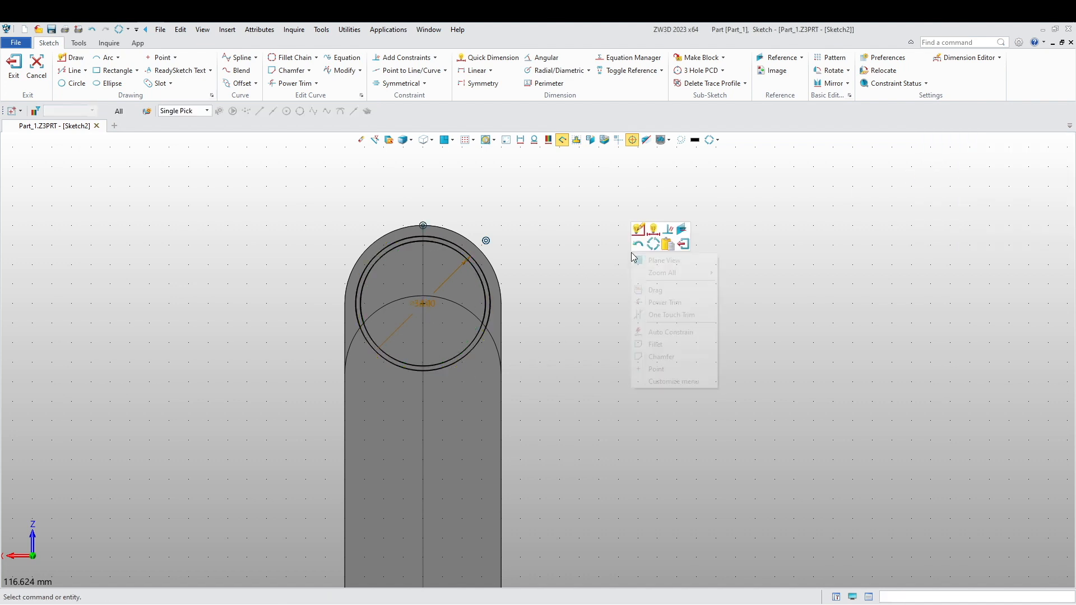
- Draw a third concentric circle, 20 mm in diameter, inside the other two and finish the sketch
{"action": "left_click", "coordinate": [76, 84]}
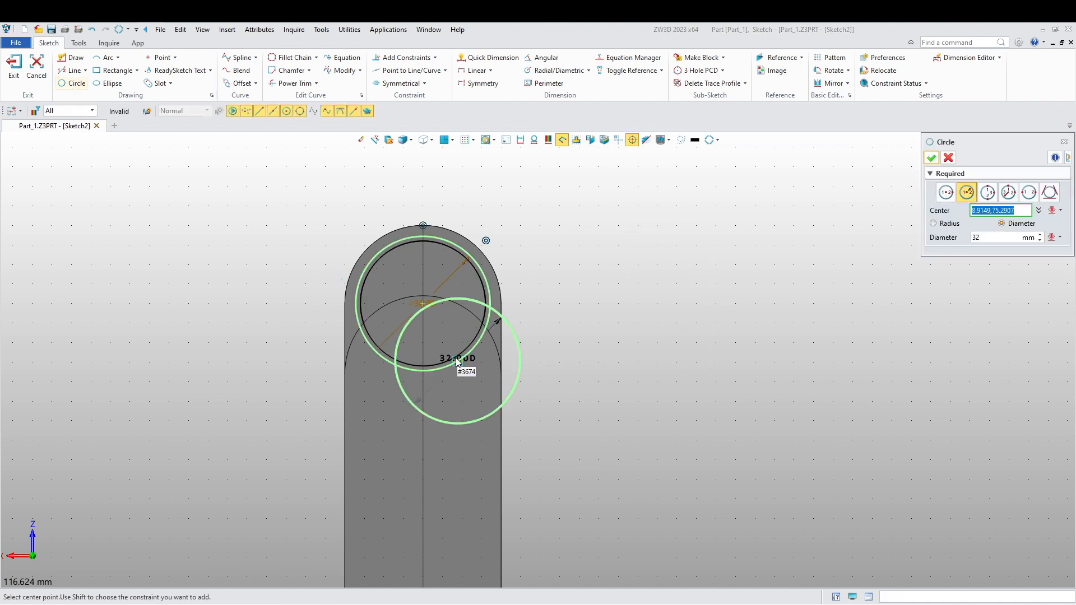
{"action": "left_click", "coordinate": [427, 301]}
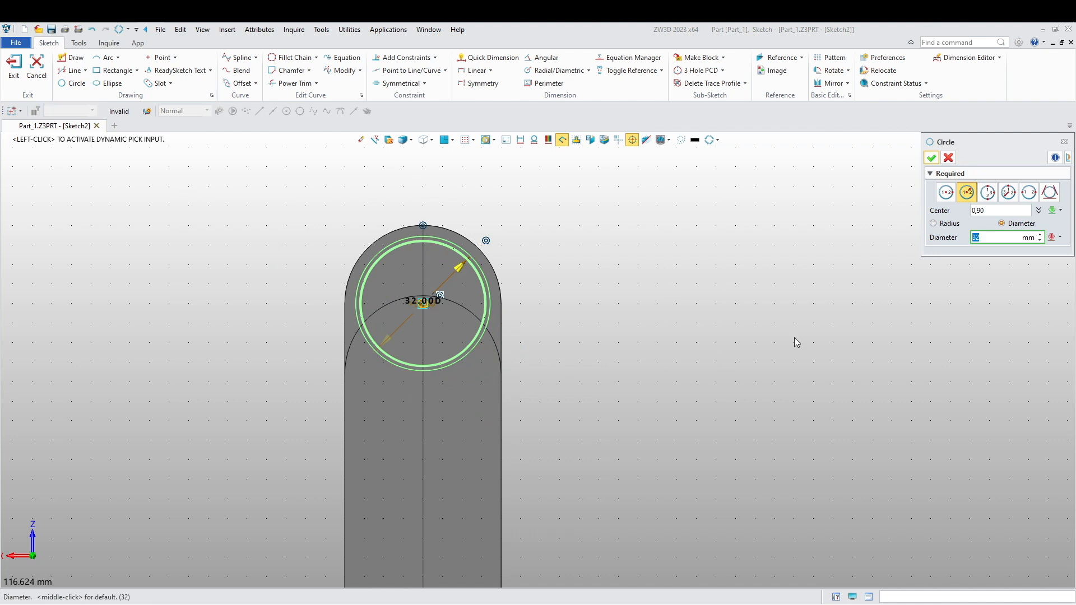
{"action": "key", "text": "Return"}
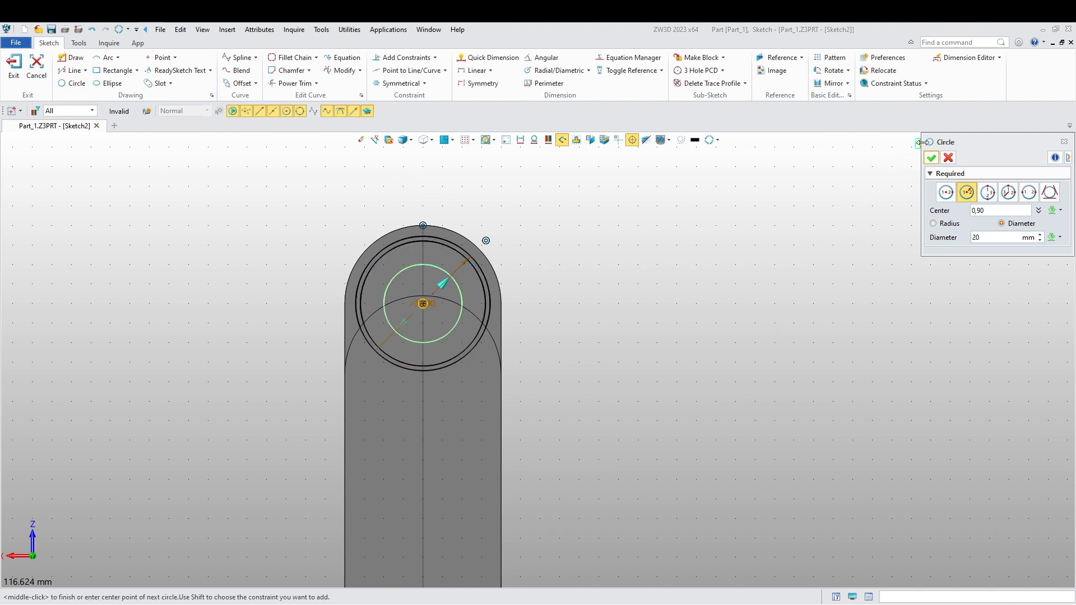
{"action": "left_click", "coordinate": [932, 159]}
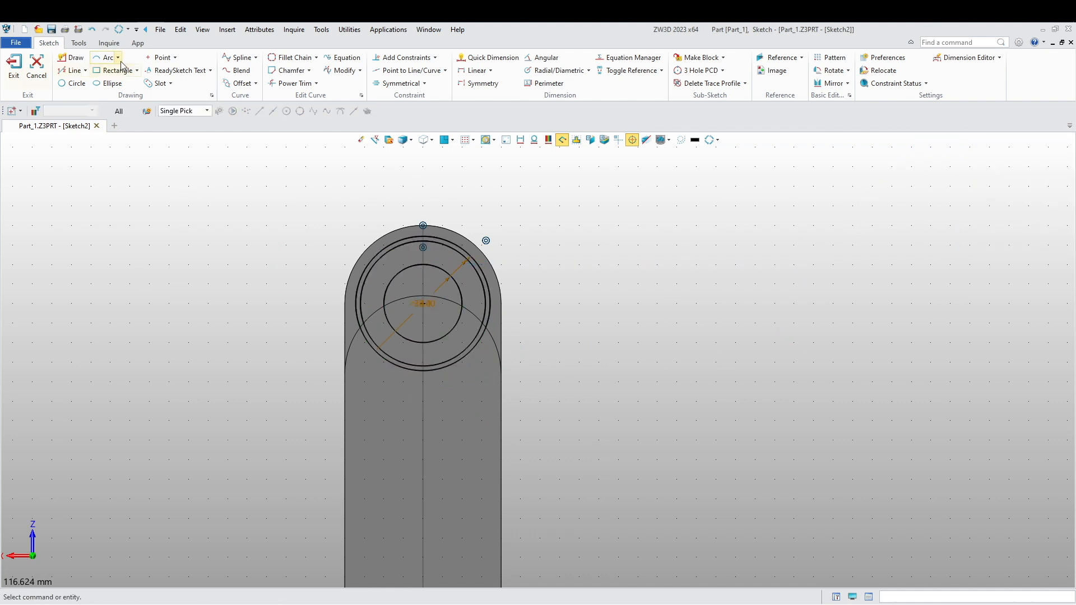
{"action": "left_click", "coordinate": [13, 65]}
- Limit the extrusion's selection to curves and choose only the innermost circle on the taller leg as its profile
{"action": "scroll", "coordinate": [533, 260], "scroll_direction": "up", "scroll_amount": 5}
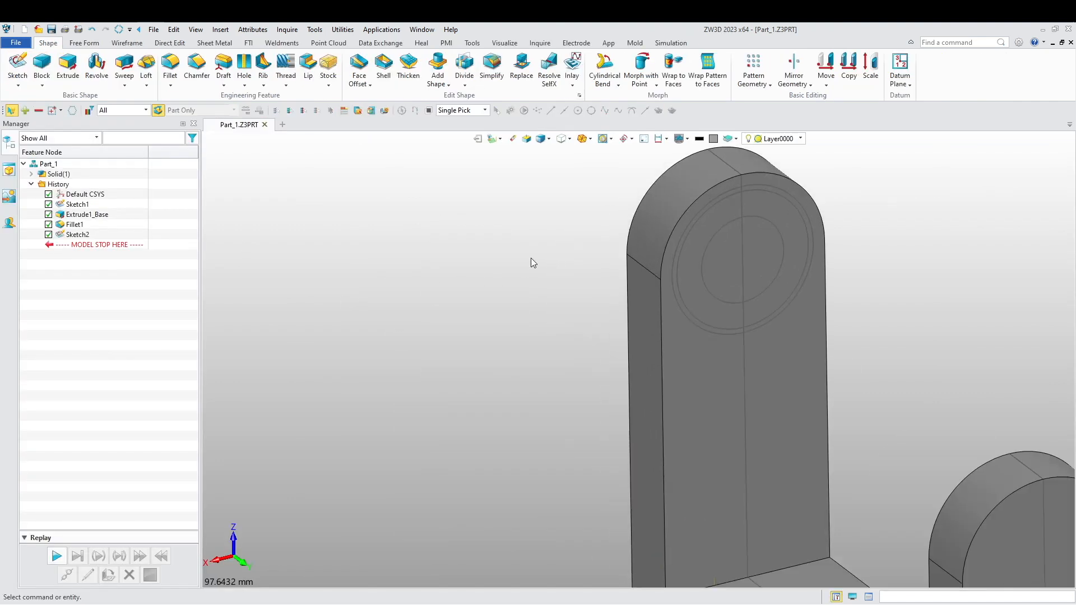
{"action": "right_click_drag", "start_coordinate": [400, 405], "coordinate": [382, 387]}
{"action": "scroll", "coordinate": [312, 355], "scroll_direction": "up", "scroll_amount": 1}
{"action": "middle_click_drag", "start_coordinate": [311, 354], "coordinate": [316, 302]}
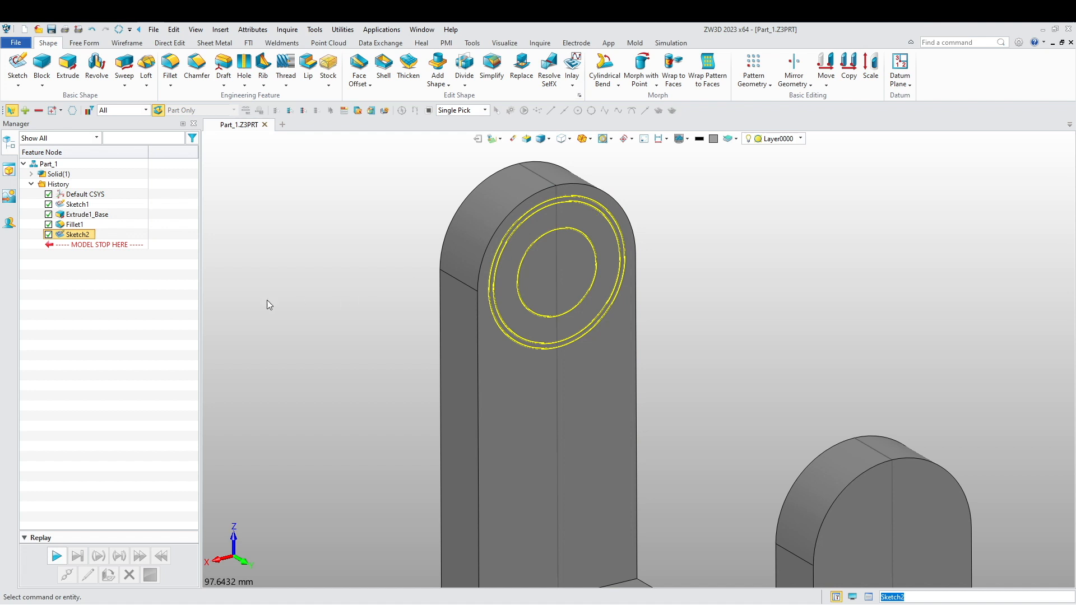
{"action": "left_click", "coordinate": [67, 66]}
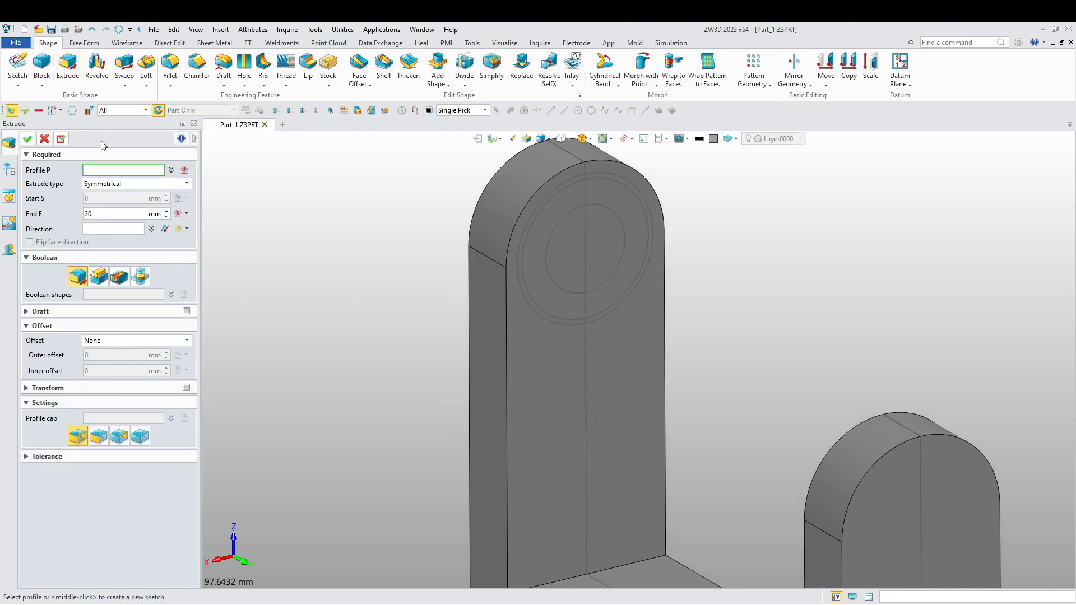
{"action": "left_click", "coordinate": [559, 292]}
{"action": "left_click", "coordinate": [126, 112]}
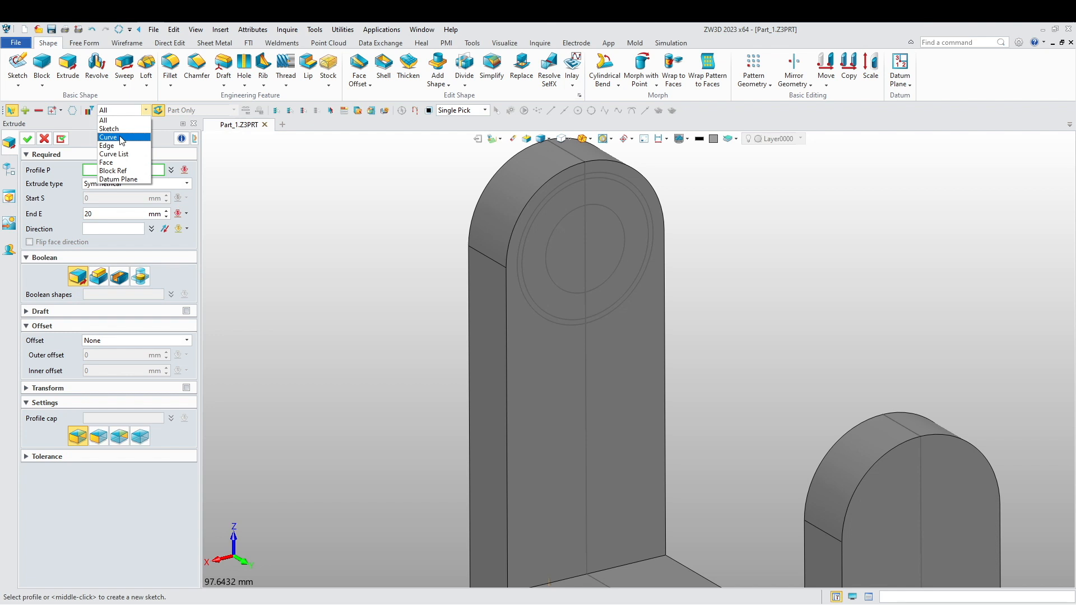
{"action": "left_click", "coordinate": [122, 138]}
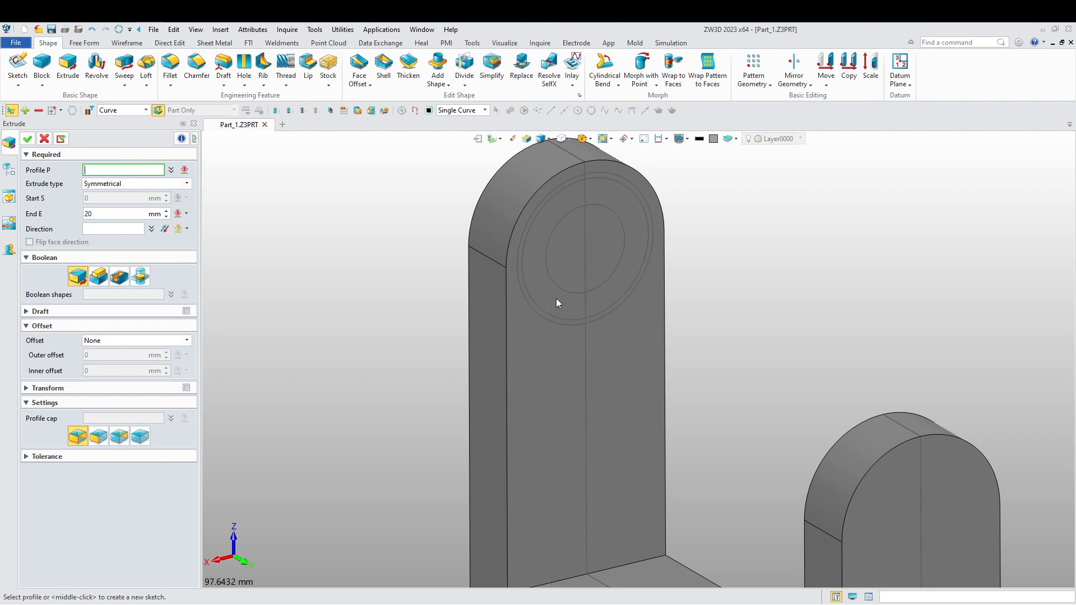
{"action": "left_click", "coordinate": [544, 307]}
{"action": "right_click_drag", "start_coordinate": [324, 359], "coordinate": [336, 365]}
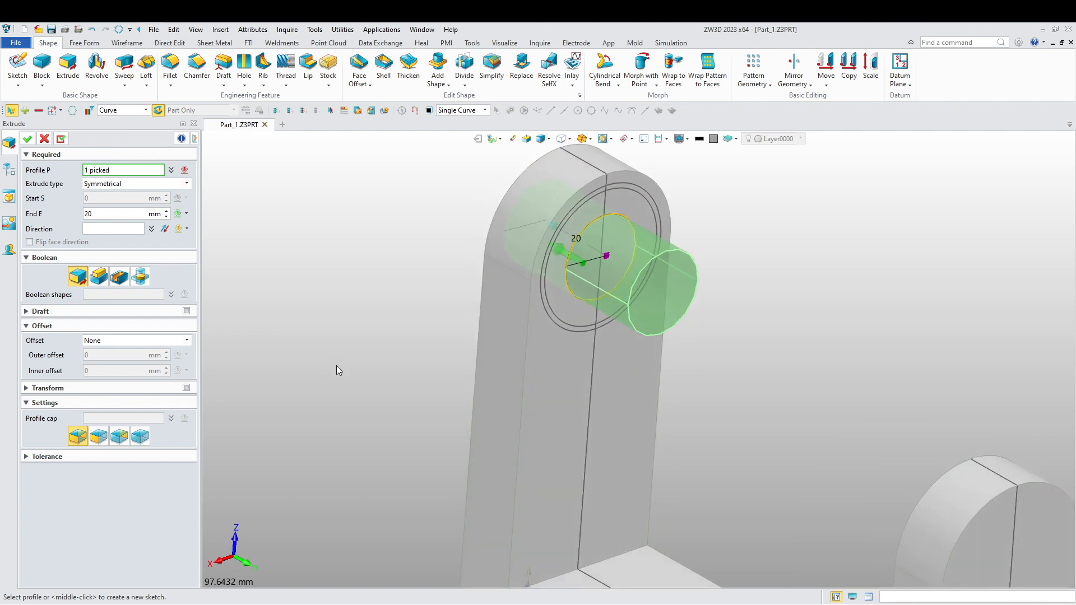
- Subtract the innermost circle from the taller leg as a 1-side extrusion with a 20 mm depth
{"action": "left_click", "coordinate": [101, 184]}
{"action": "left_click", "coordinate": [107, 197]}
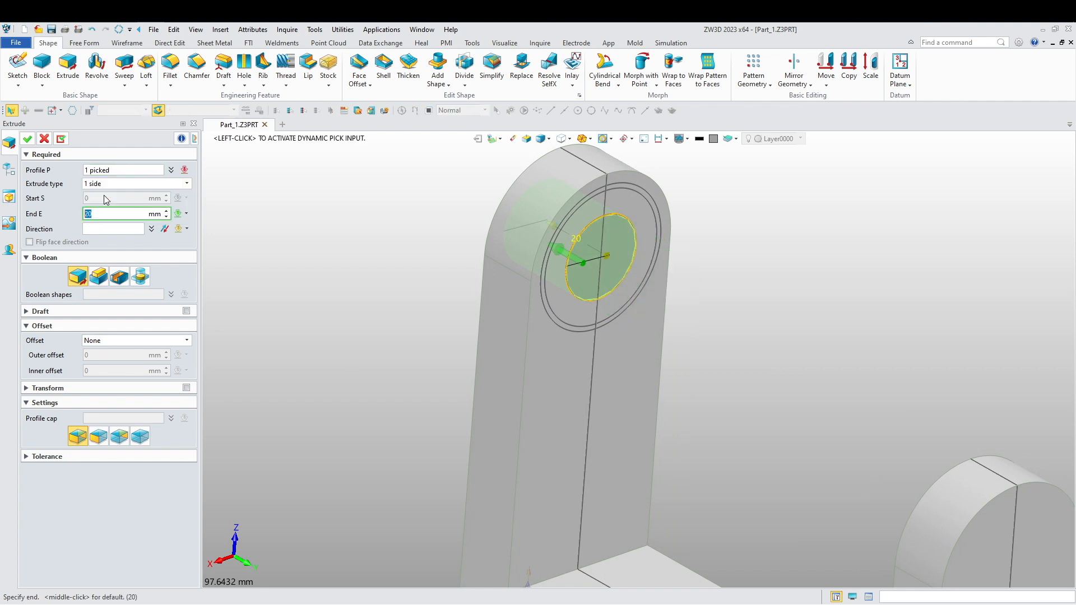
{"action": "left_click", "coordinate": [119, 276]}
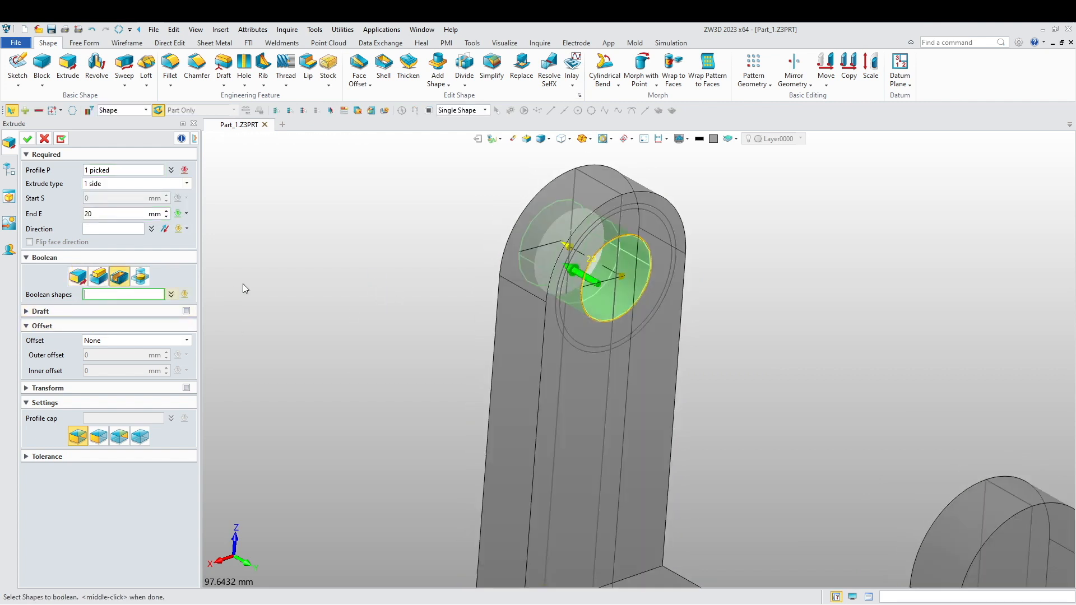
{"action": "left_click", "coordinate": [28, 138]}
- Subtract the 32 mm circle on the taller leg as a 1-side extrusion with a 12 mm depth
{"action": "right_click_drag", "start_coordinate": [285, 254], "coordinate": [377, 303]}
{"action": "left_click", "coordinate": [67, 67]}
{"action": "left_click", "coordinate": [591, 292]}
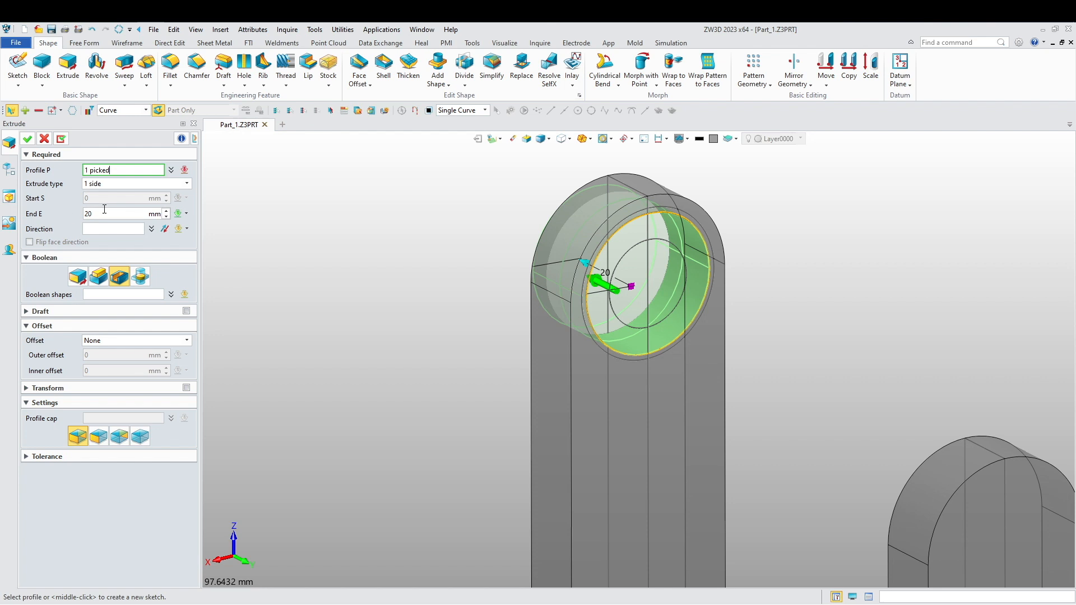
{"action": "left_click_drag", "start_coordinate": [140, 213], "coordinate": [62, 225]}
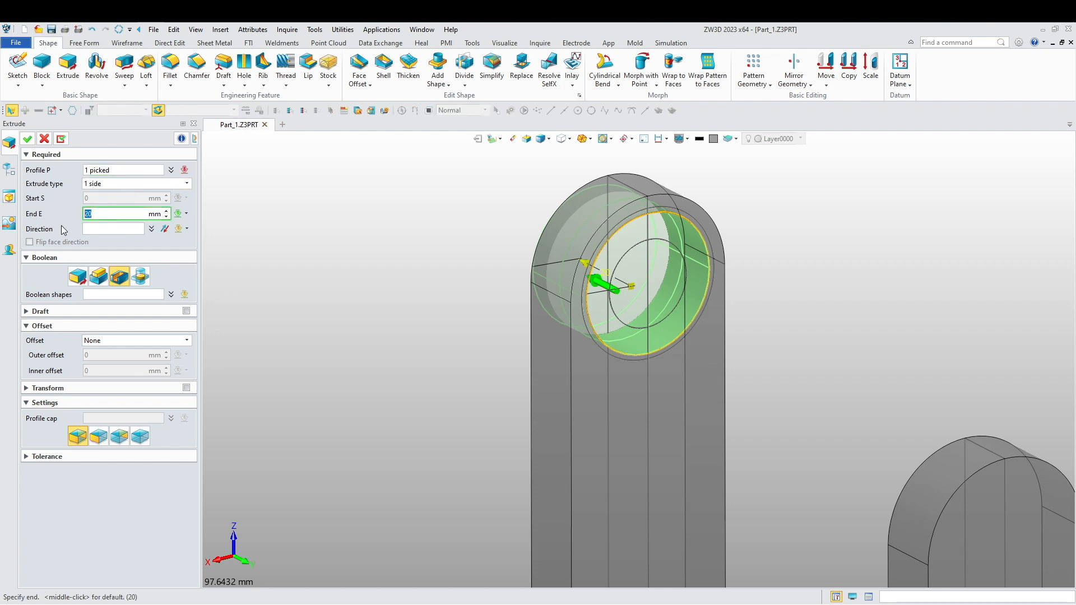
{"action": "type", "text": "12"}
{"action": "key", "text": "Return"}
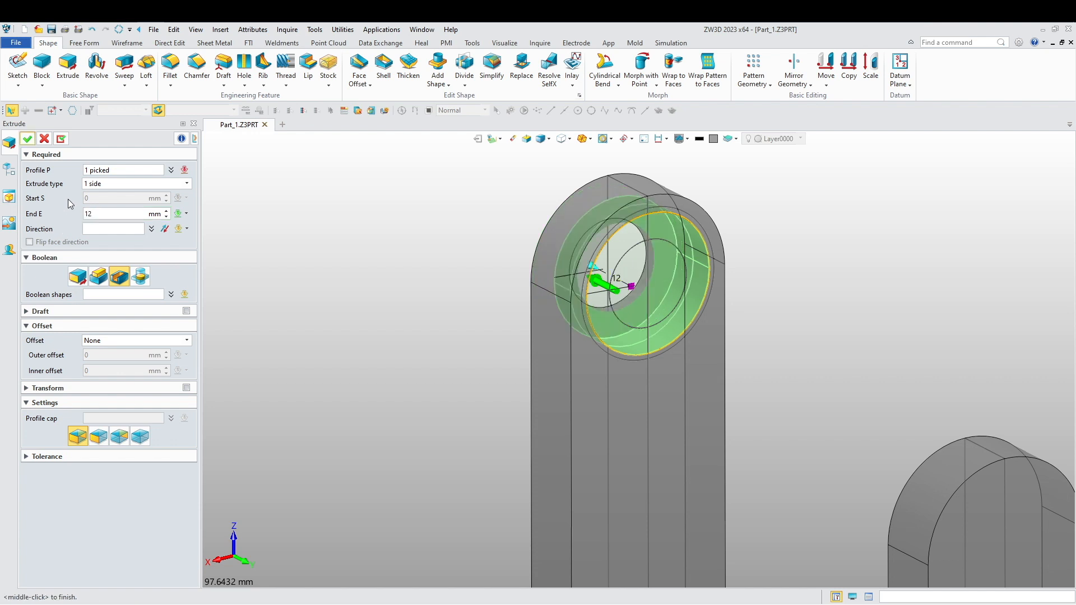
{"action": "left_click", "coordinate": [27, 138]}
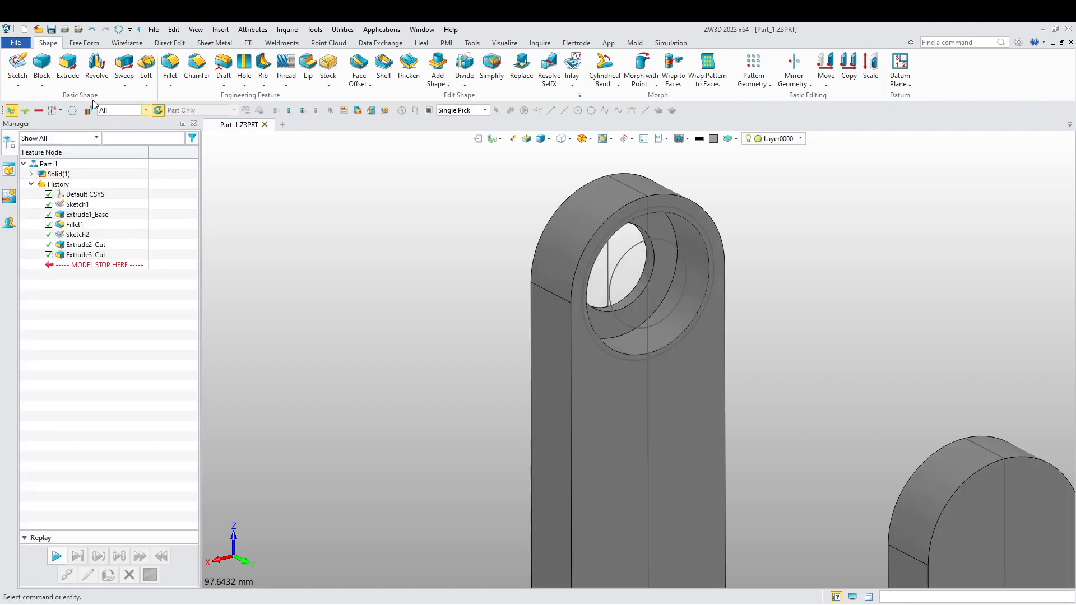
- Cut a groove in the taller leg's hole by extruding the outermost circle on 2 sides, from 1.7 mm to 1.7+1.3 mm
{"action": "left_click", "coordinate": [68, 67]}
{"action": "left_click", "coordinate": [122, 184]}
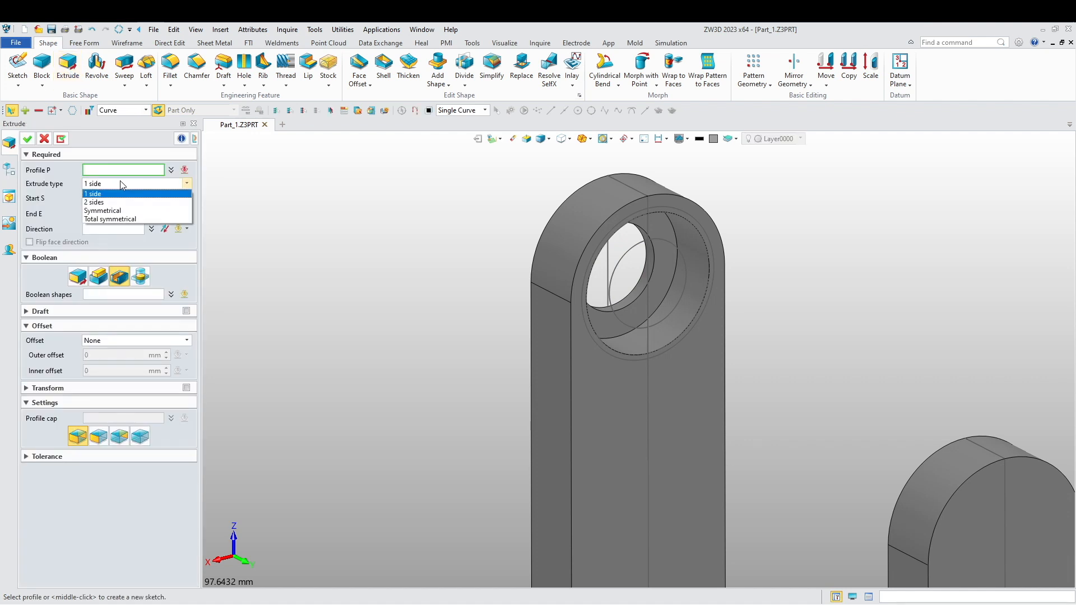
{"action": "left_click", "coordinate": [93, 202]}
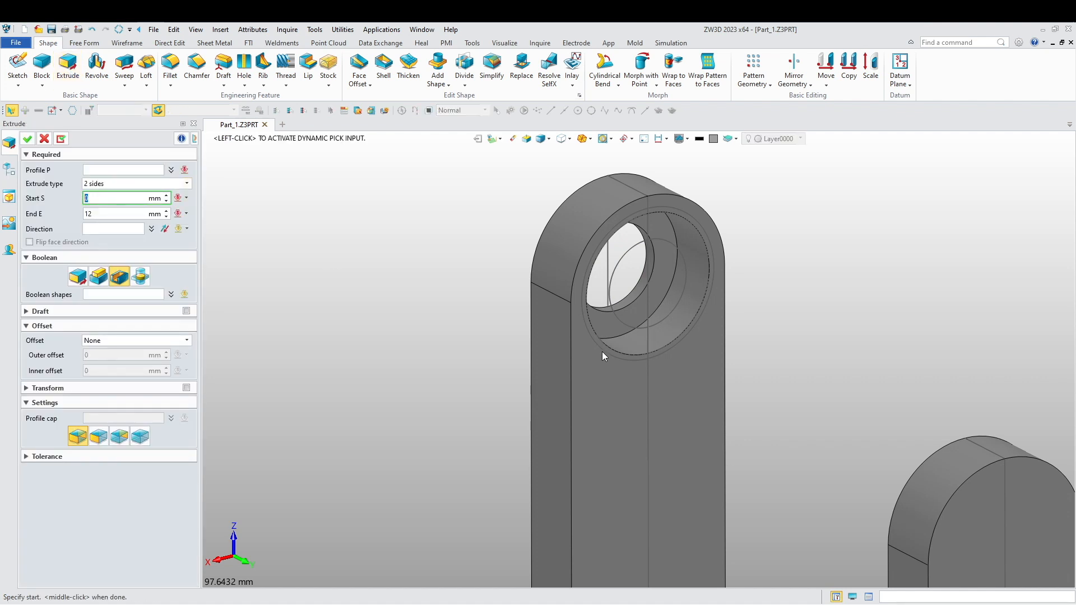
{"action": "left_click", "coordinate": [129, 171]}
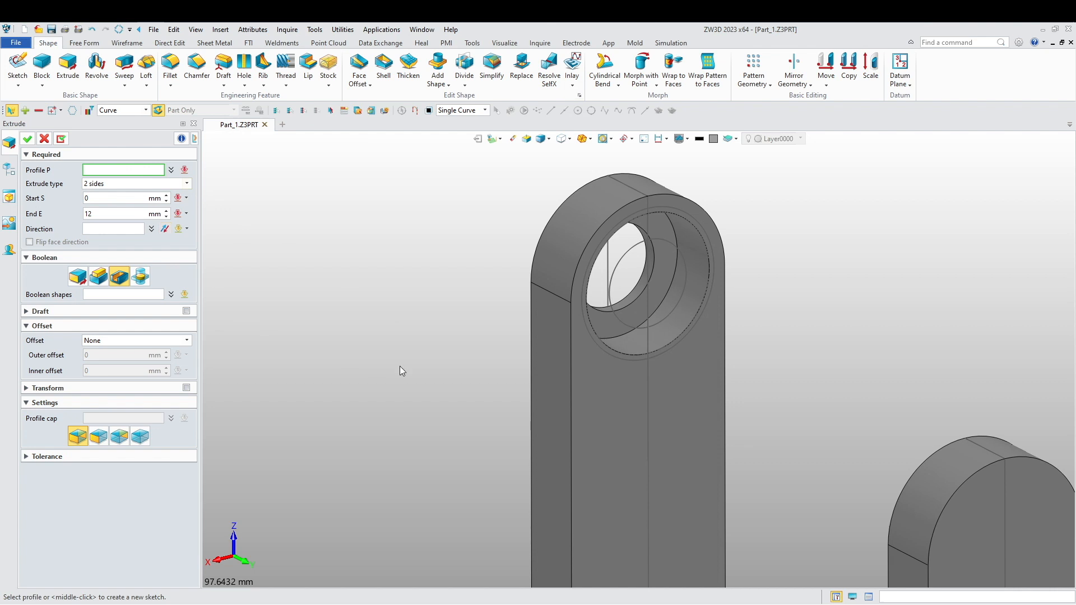
{"action": "left_click", "coordinate": [584, 299]}
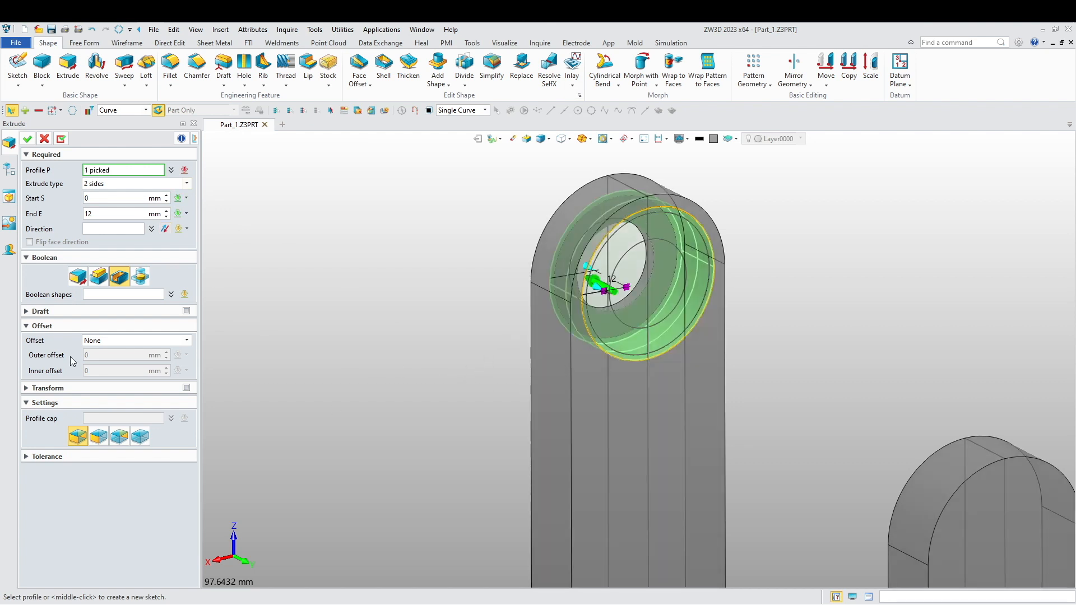
{"action": "left_click", "coordinate": [100, 199]}
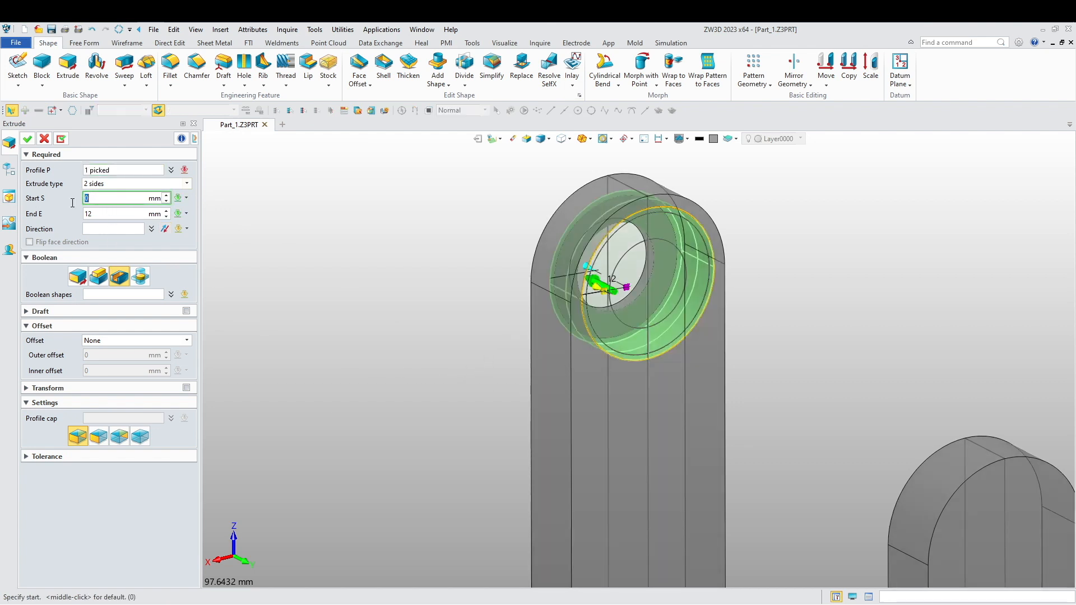
{"action": "left_click_drag", "start_coordinate": [89, 200], "coordinate": [77, 199]}
{"action": "key", "text": "Tab"}
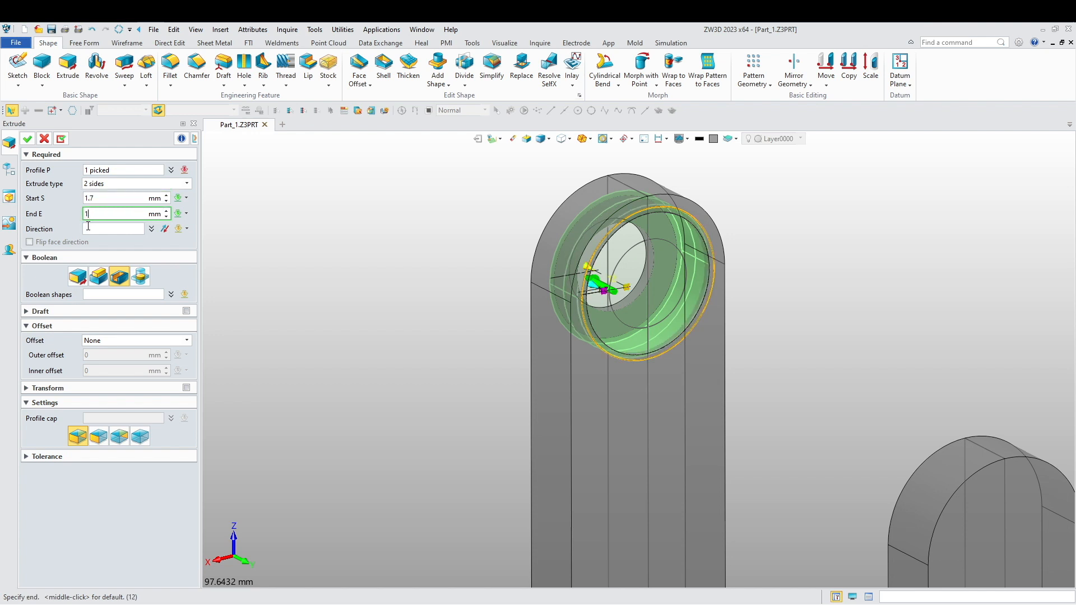
{"action": "type", "text": "1.7+1.3"}
{"action": "key", "text": "Return"}
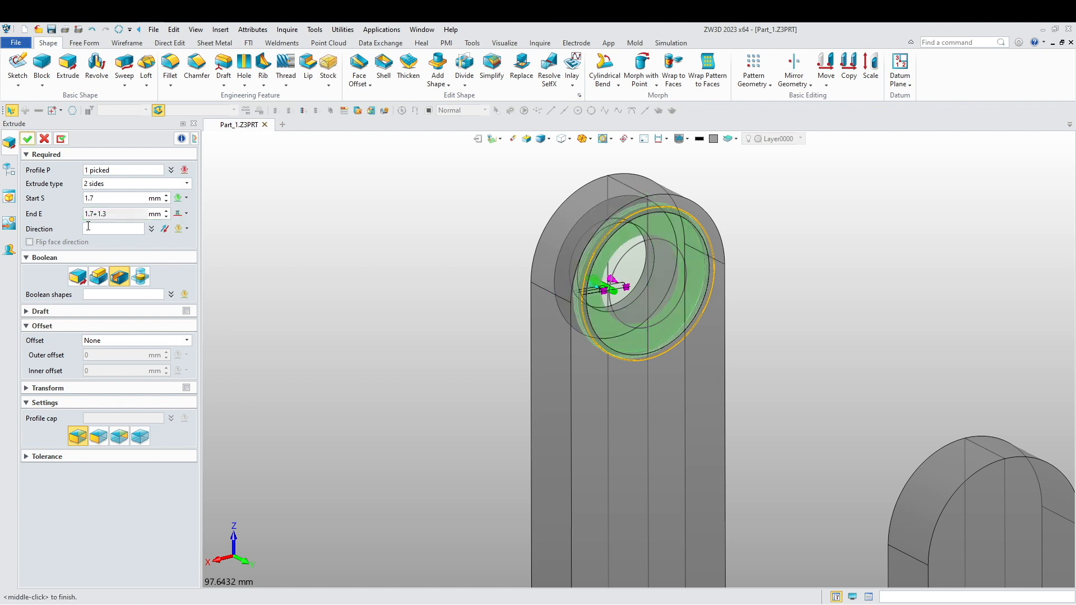
{"action": "left_click", "coordinate": [28, 138]}
- Examine the stepped hole and its internal groove in the taller leg from close up
{"action": "scroll", "coordinate": [393, 292], "scroll_direction": "up", "scroll_amount": 1}
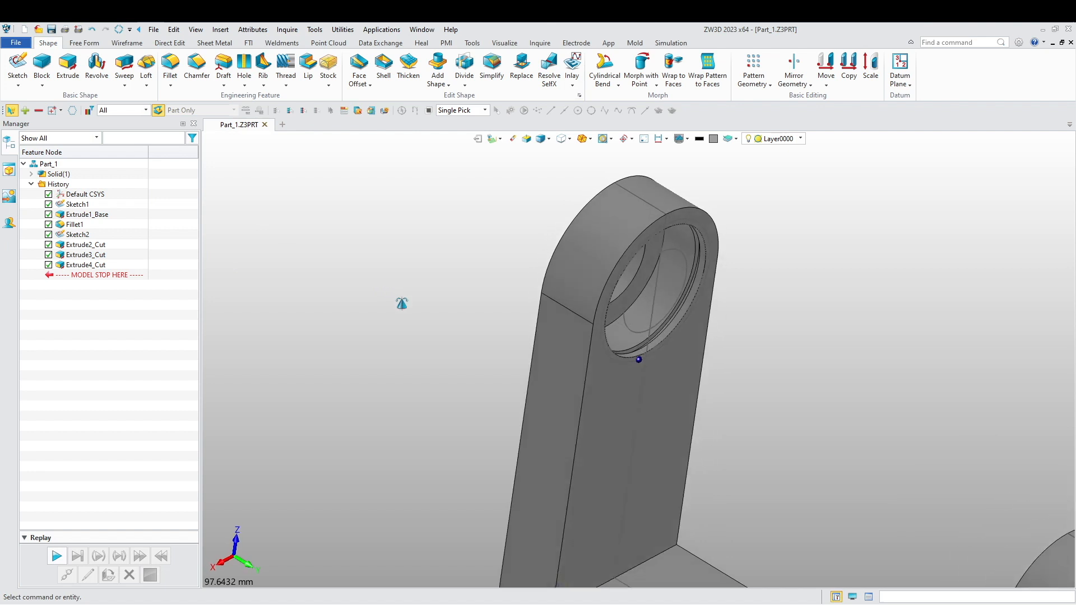
{"action": "scroll", "coordinate": [755, 350], "scroll_direction": "up", "scroll_amount": 3}
{"action": "scroll", "coordinate": [688, 251], "scroll_direction": "up", "scroll_amount": 2}
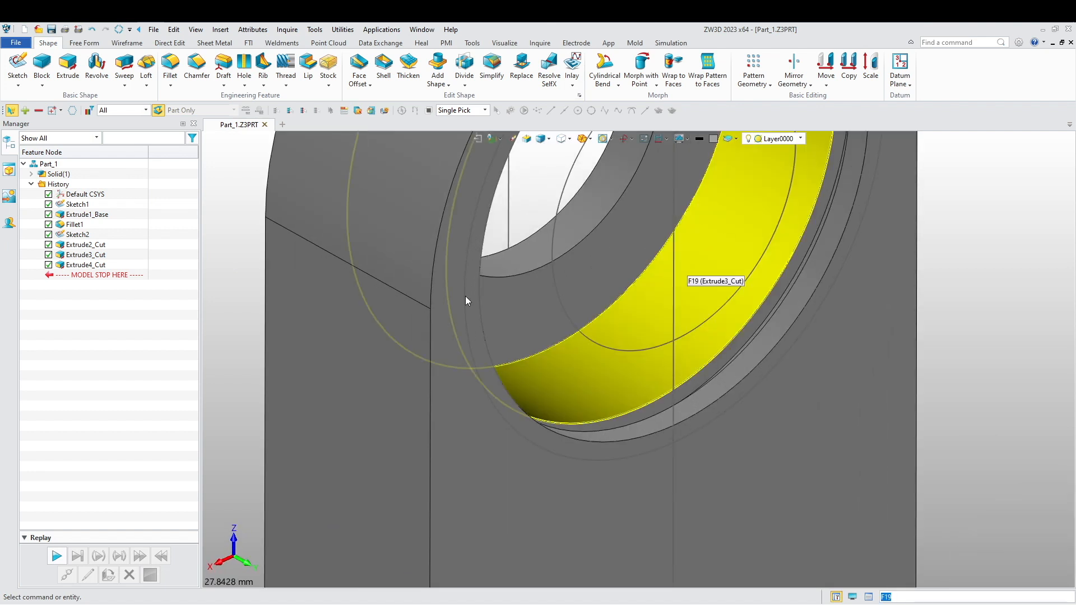
{"action": "scroll", "coordinate": [641, 371], "scroll_direction": "down", "scroll_amount": 4}
{"action": "right_click_drag", "start_coordinate": [633, 410], "coordinate": [580, 429]}
{"action": "scroll", "coordinate": [607, 388], "scroll_direction": "down", "scroll_amount": 1}
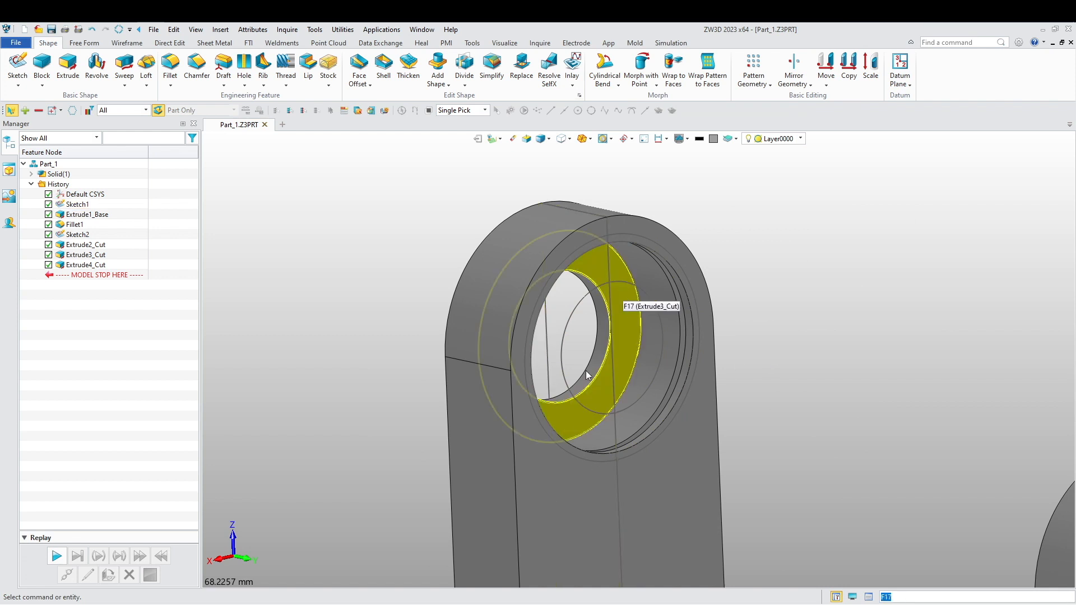
{"action": "scroll", "coordinate": [659, 404], "scroll_direction": "up", "scroll_amount": 2}
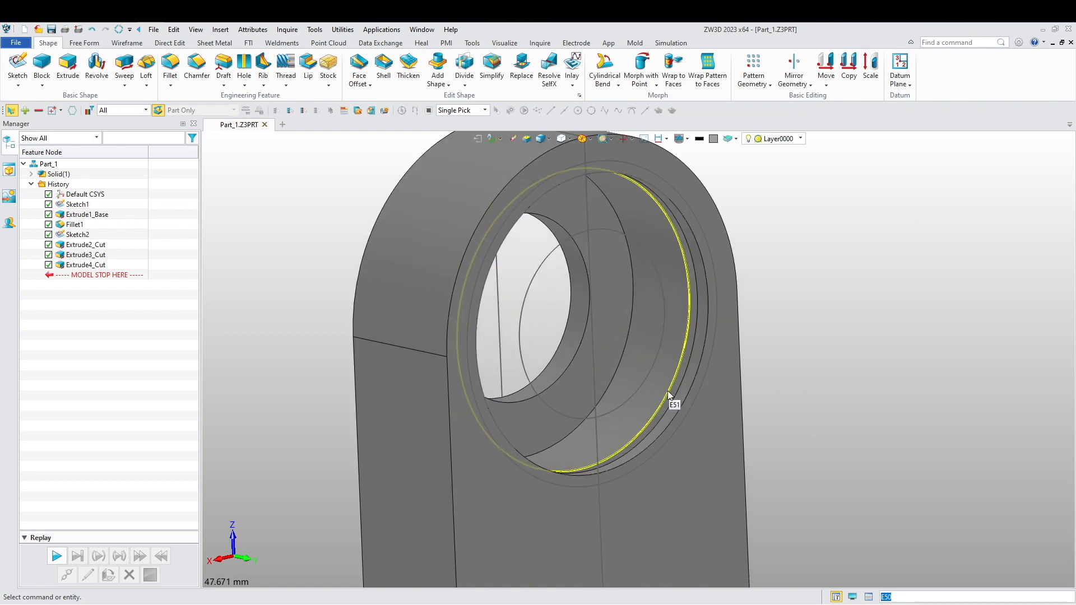
{"action": "scroll", "coordinate": [667, 391], "scroll_direction": "down", "scroll_amount": 4}
- Start a new sketch on the inner face of the shorter leg and show the model as wireframe
{"action": "middle_click_drag", "start_coordinate": [421, 409], "coordinate": [361, 302]}
{"action": "right_click_drag", "start_coordinate": [361, 303], "coordinate": [587, 394]}
{"action": "scroll", "coordinate": [587, 395], "scroll_direction": "down", "scroll_amount": 4}
{"action": "middle_click_drag", "start_coordinate": [481, 380], "coordinate": [632, 476]}
{"action": "right_click_drag", "start_coordinate": [632, 477], "coordinate": [658, 287]}
{"action": "right_click", "coordinate": [658, 287]}
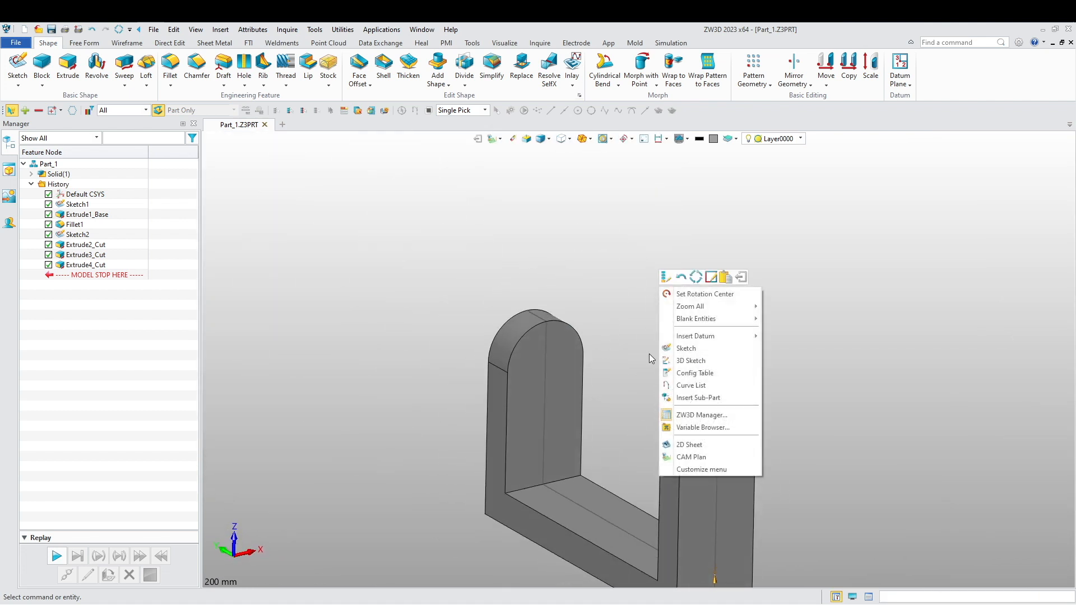
{"action": "left_click", "coordinate": [715, 348]}
{"action": "left_click", "coordinate": [563, 386]}
{"action": "middle_click", "coordinate": [663, 324]}
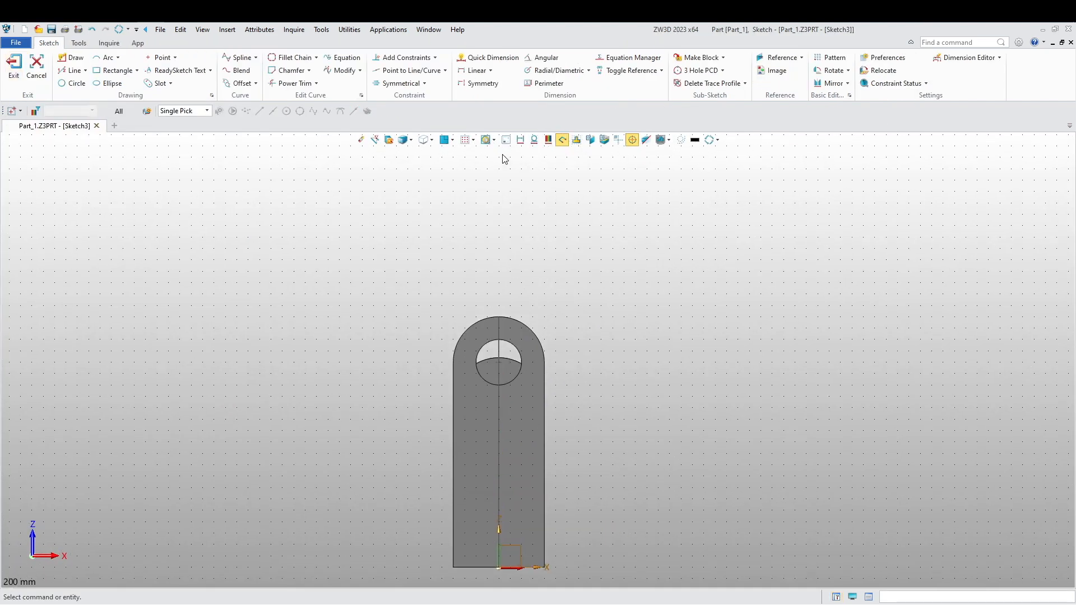
{"action": "left_click", "coordinate": [402, 140]}
{"action": "scroll", "coordinate": [512, 405], "scroll_direction": "up", "scroll_amount": 4}
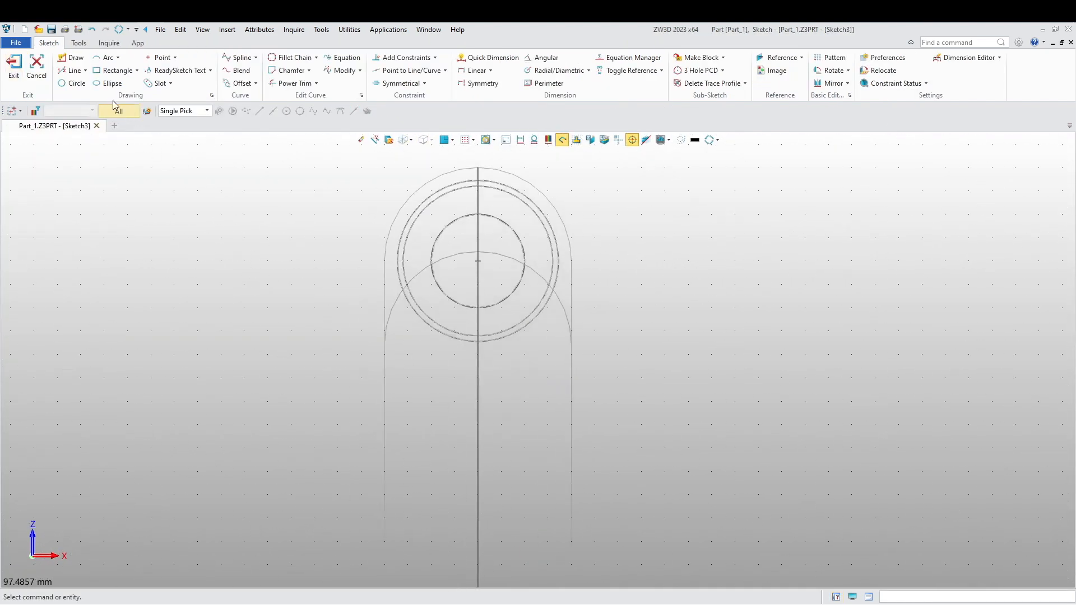
- Draw a 32 mm diameter circle at the centre of curvature of the shorter leg's rounded top
{"action": "left_click", "coordinate": [71, 83]}
{"action": "right_click", "coordinate": [663, 254]}
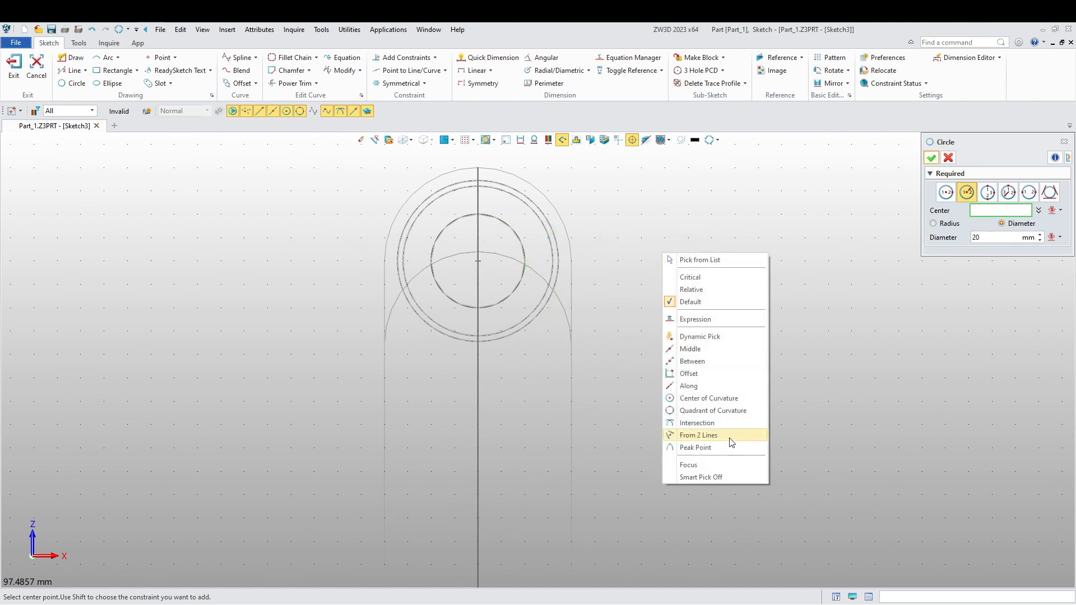
{"action": "left_click", "coordinate": [709, 398]}
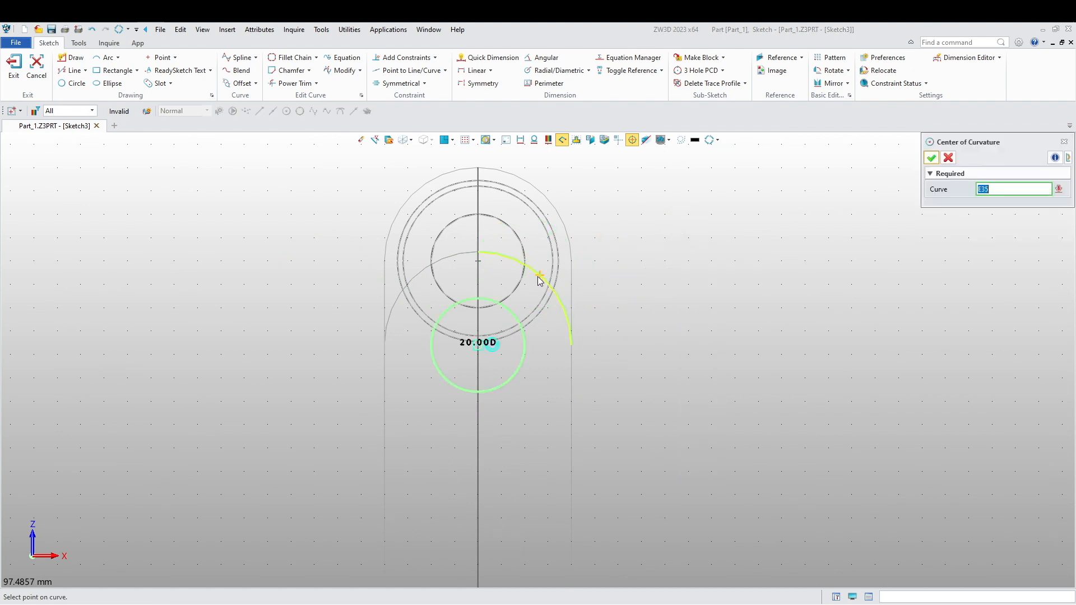
{"action": "left_click", "coordinate": [543, 388]}
{"action": "type", "text": "32"}
{"action": "key", "text": "Return"}
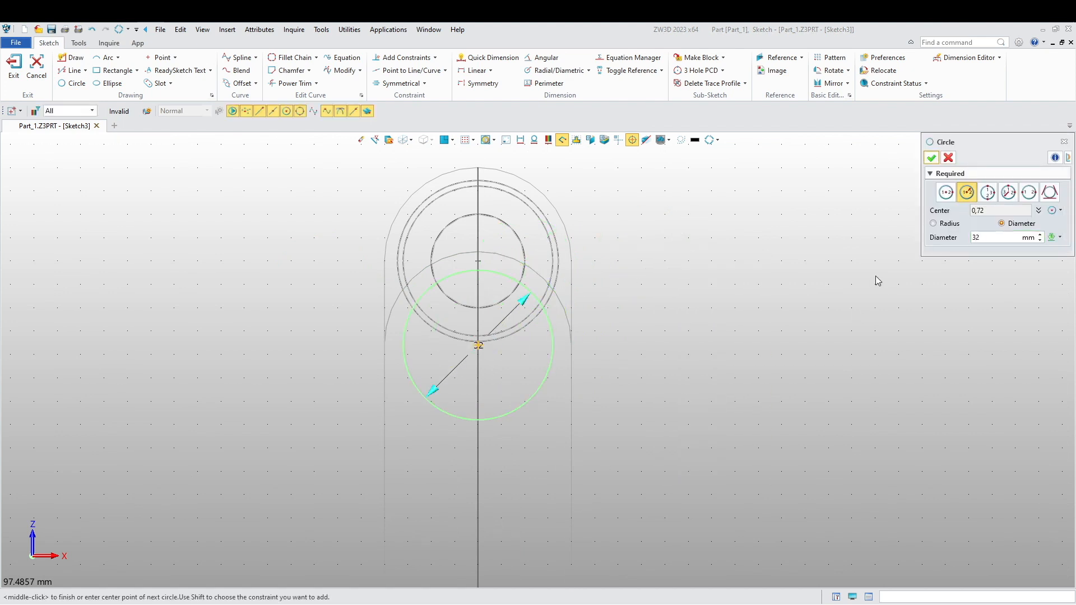
{"action": "left_click", "coordinate": [931, 158]}
- Add a concentric 20 mm diameter circle inside the 32 mm circle on the shorter leg
{"action": "middle_click", "coordinate": [665, 301]}
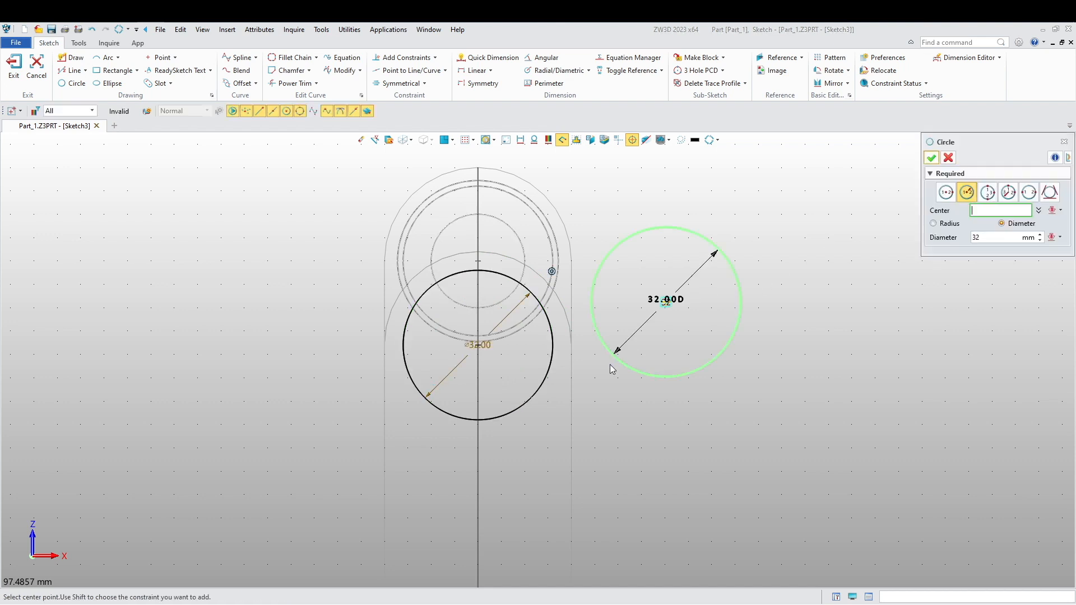
{"action": "left_click", "coordinate": [480, 345]}
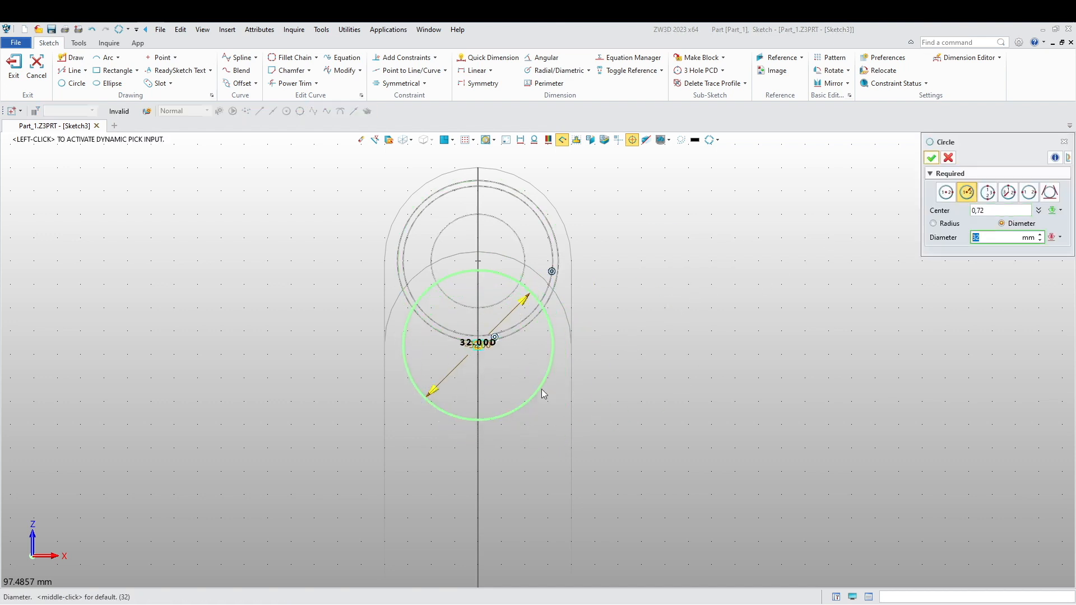
{"action": "key", "text": "Return"}
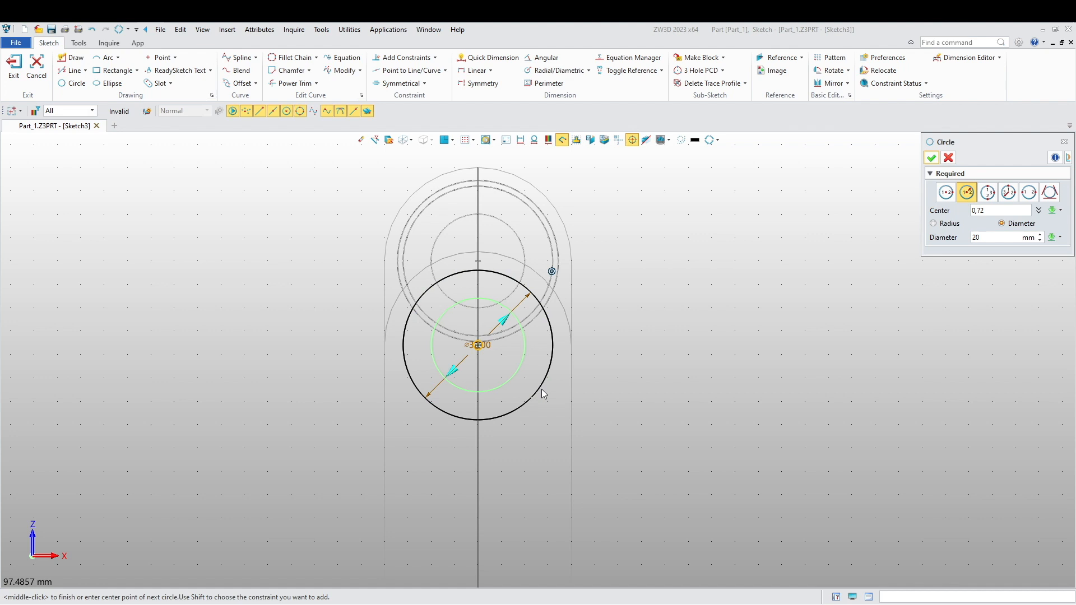
{"action": "left_click", "coordinate": [932, 158]}
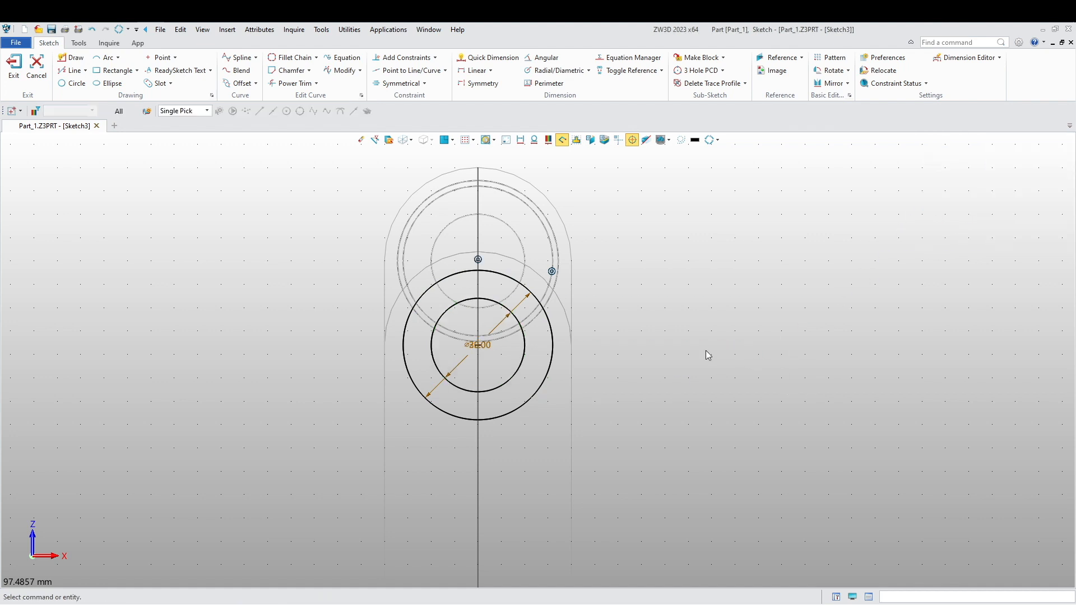
- Set up an offset of the leg's vertical centre line in both directions, with flipped direction and an 11 mm distance
{"action": "left_click", "coordinate": [72, 57]}
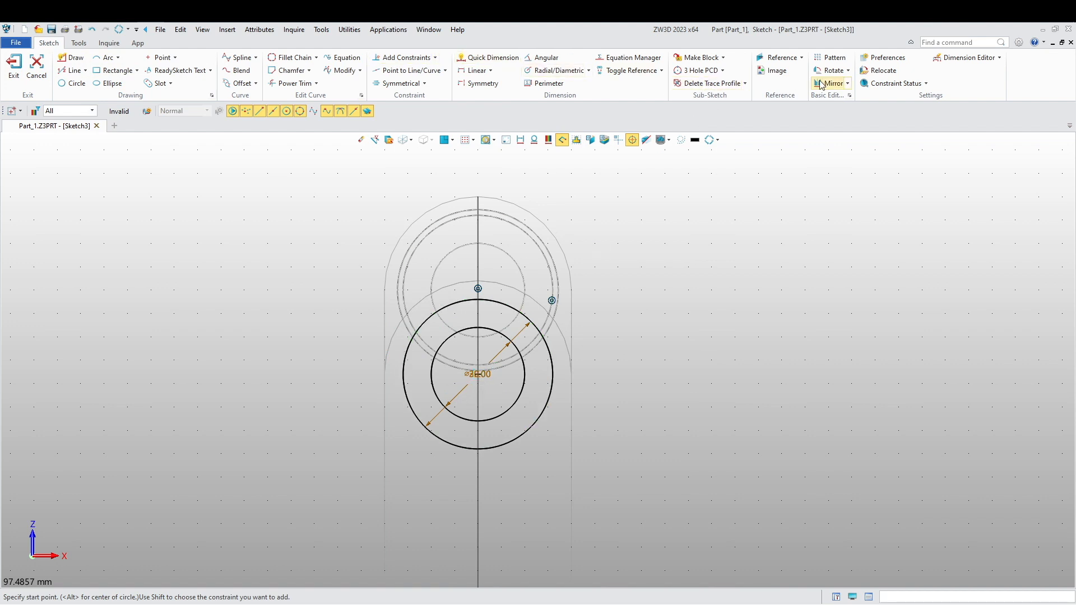
{"action": "left_click", "coordinate": [239, 84]}
{"action": "left_click", "coordinate": [477, 320]}
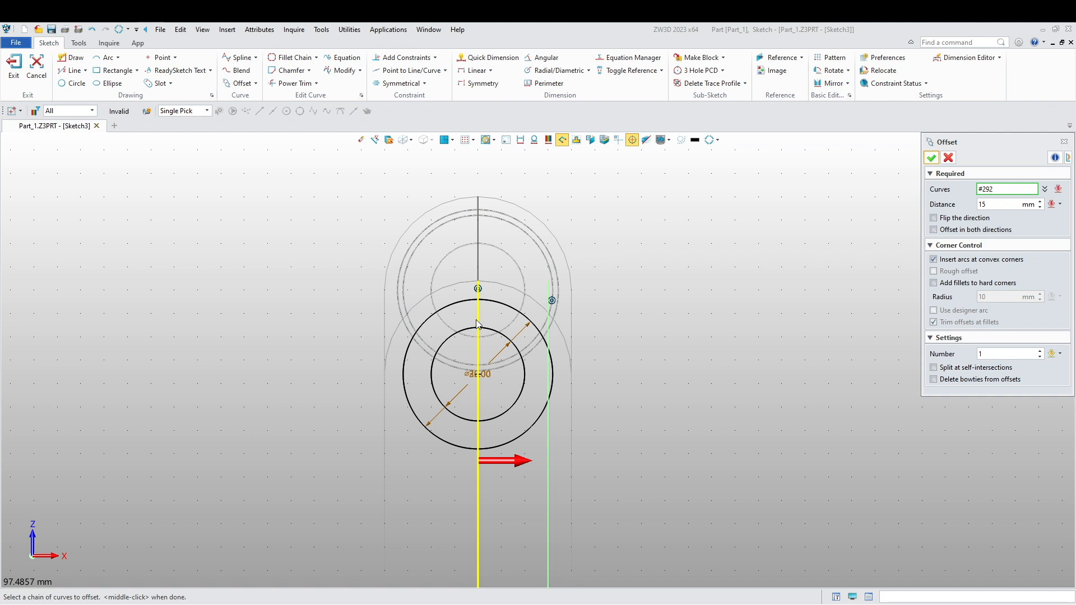
{"action": "middle_click", "coordinate": [476, 321]}
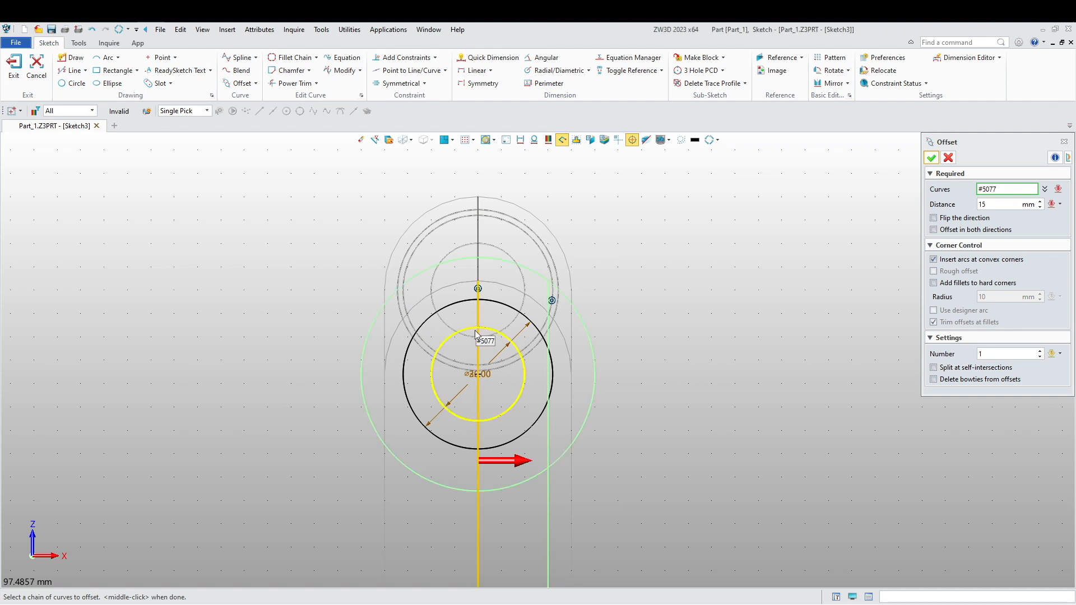
{"action": "left_click", "coordinate": [955, 219]}
{"action": "left_click", "coordinate": [934, 230]}
{"action": "left_click", "coordinate": [987, 204]}
{"action": "type", "text": "11"}
{"action": "key", "text": "Return"}
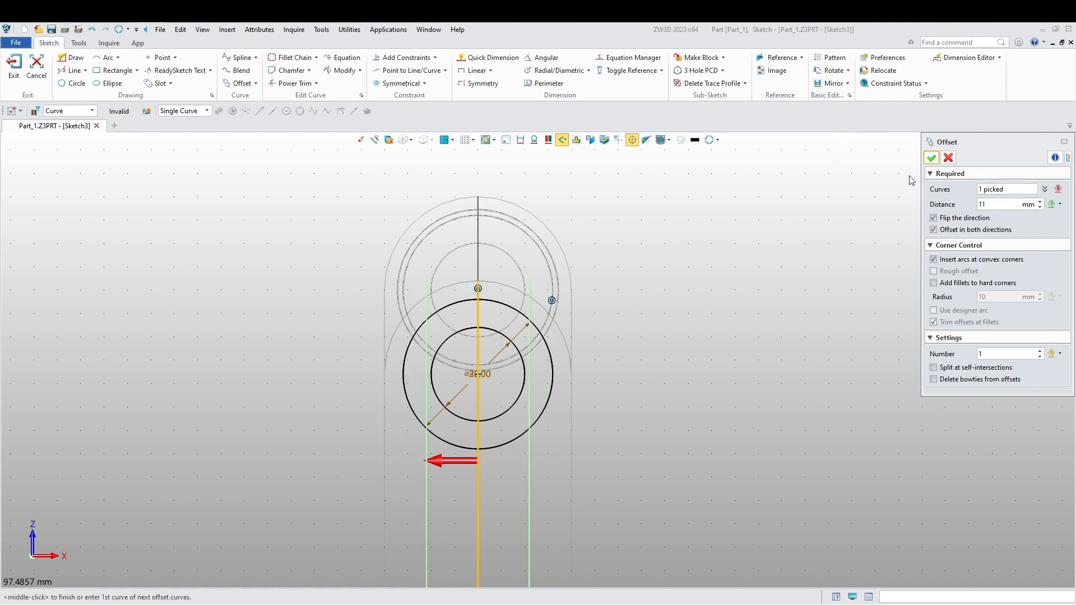
- Change the offset distance to 5.5 mm and create the two lines parallel to the centre line
{"action": "scroll", "coordinate": [517, 337], "scroll_direction": "up", "scroll_amount": 3}
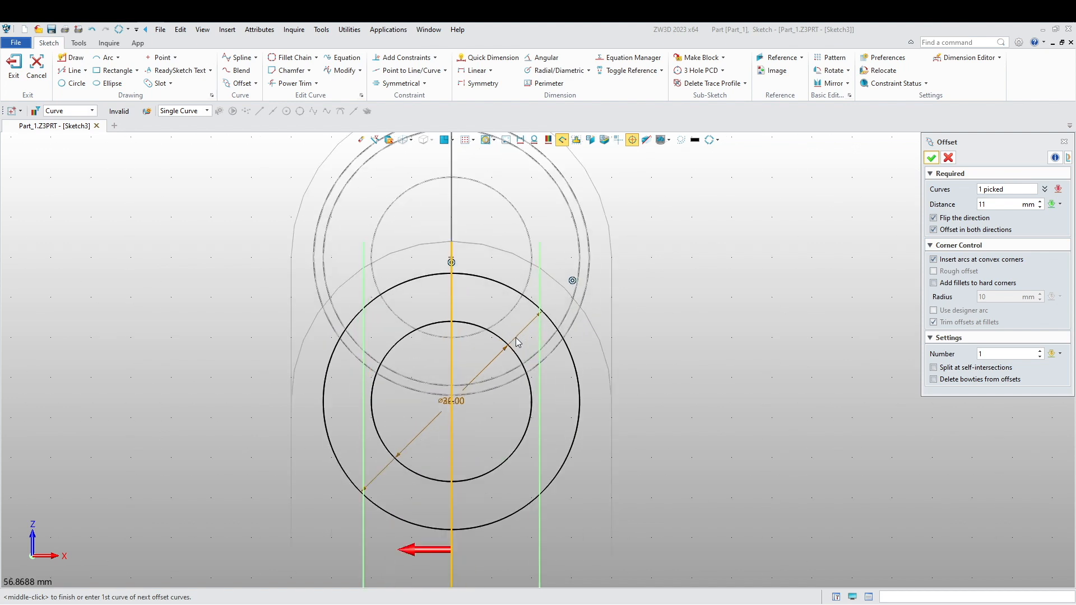
{"action": "left_click", "coordinate": [996, 204]}
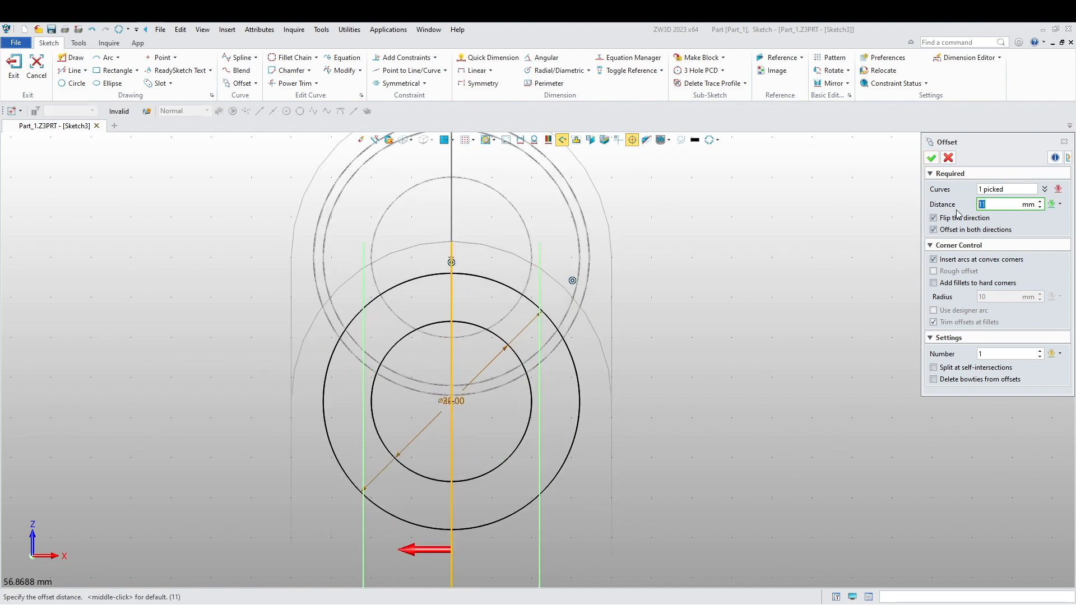
{"action": "key", "text": "Return"}
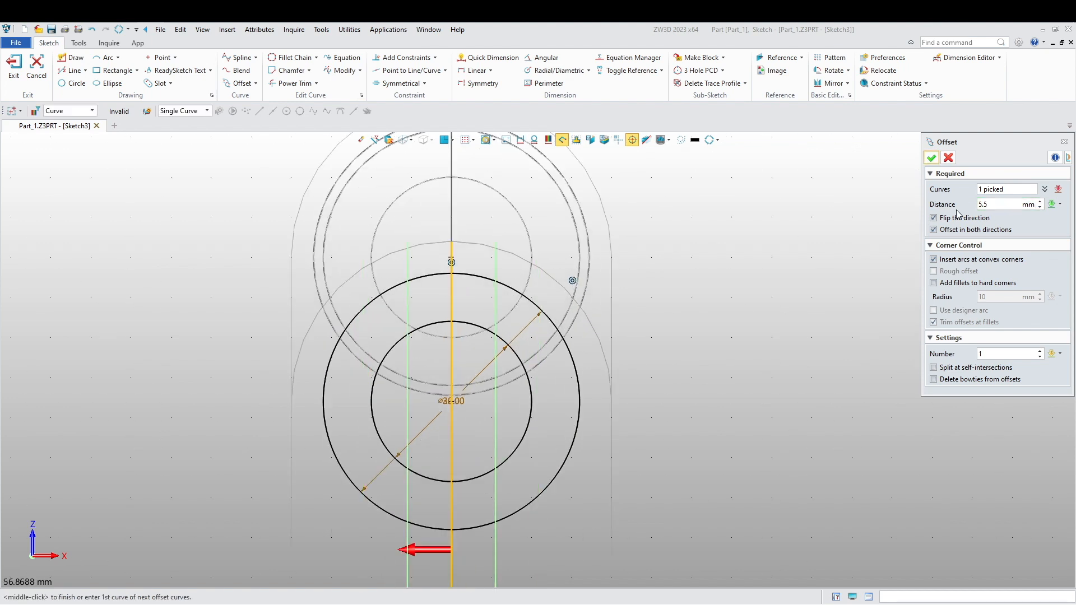
{"action": "left_click", "coordinate": [933, 159]}
{"action": "left_click", "coordinate": [570, 283]}
{"action": "key", "text": "Escape"}
- Trim away the 20 mm circle's upper arc between the two parallel lines and the line portions inside the circle
{"action": "left_click", "coordinate": [275, 84]}
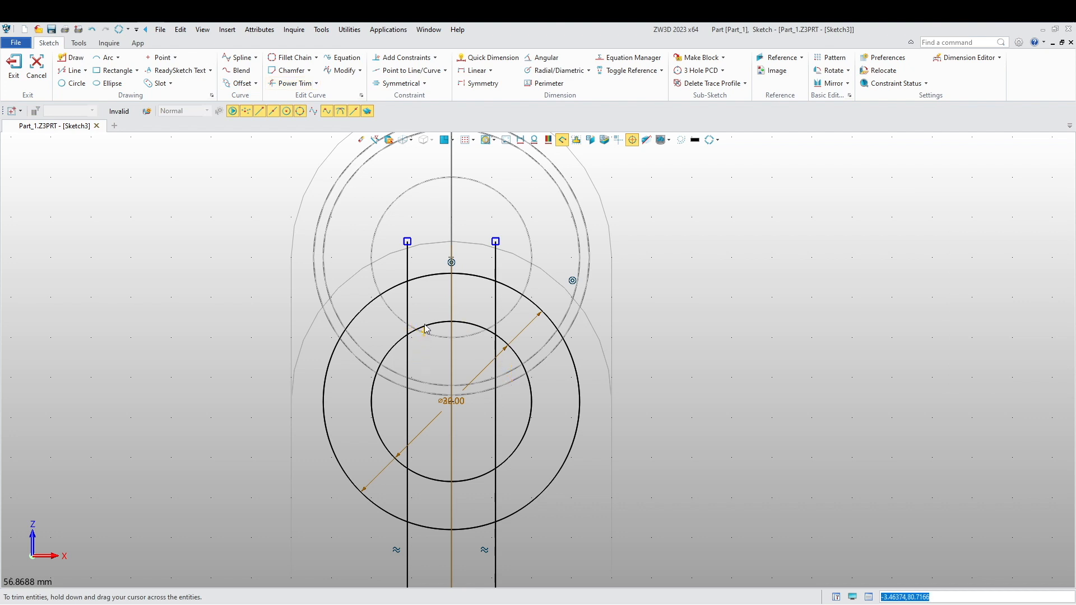
{"action": "left_click_drag", "start_coordinate": [428, 317], "coordinate": [432, 339]}
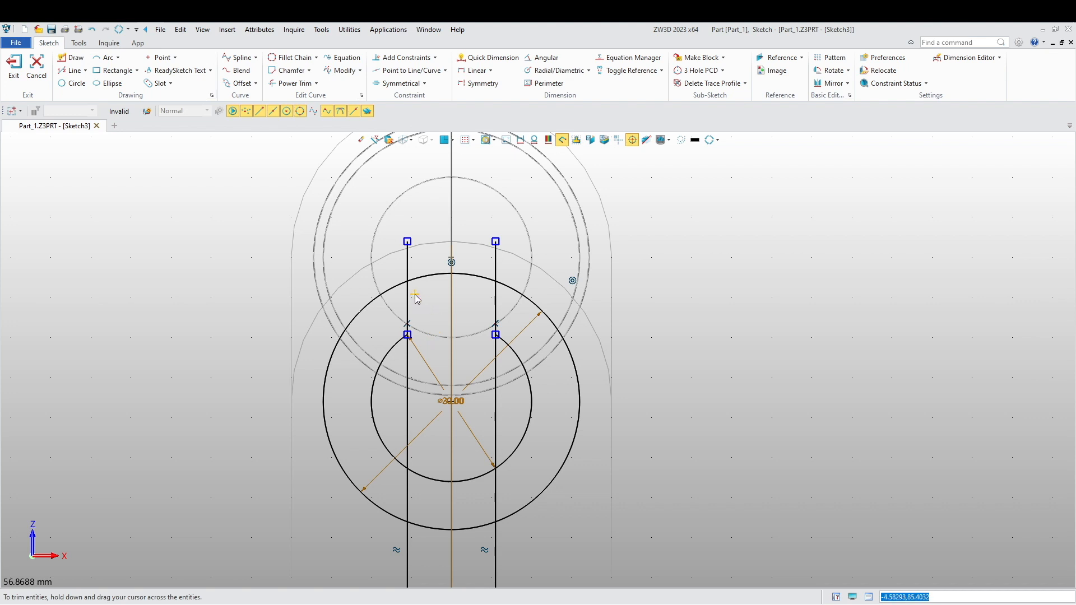
{"action": "left_click_drag", "start_coordinate": [400, 367], "coordinate": [500, 374]}
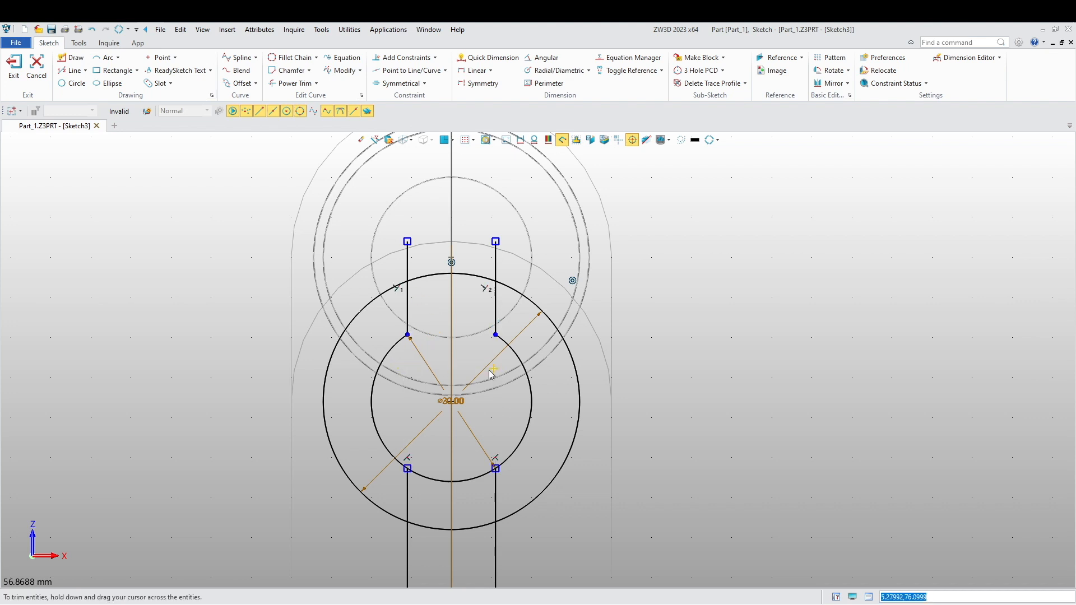
- Erase the two leftover parallel line segments below the 20 mm circle
{"action": "left_click", "coordinate": [359, 141]}
{"action": "left_click", "coordinate": [408, 552]}
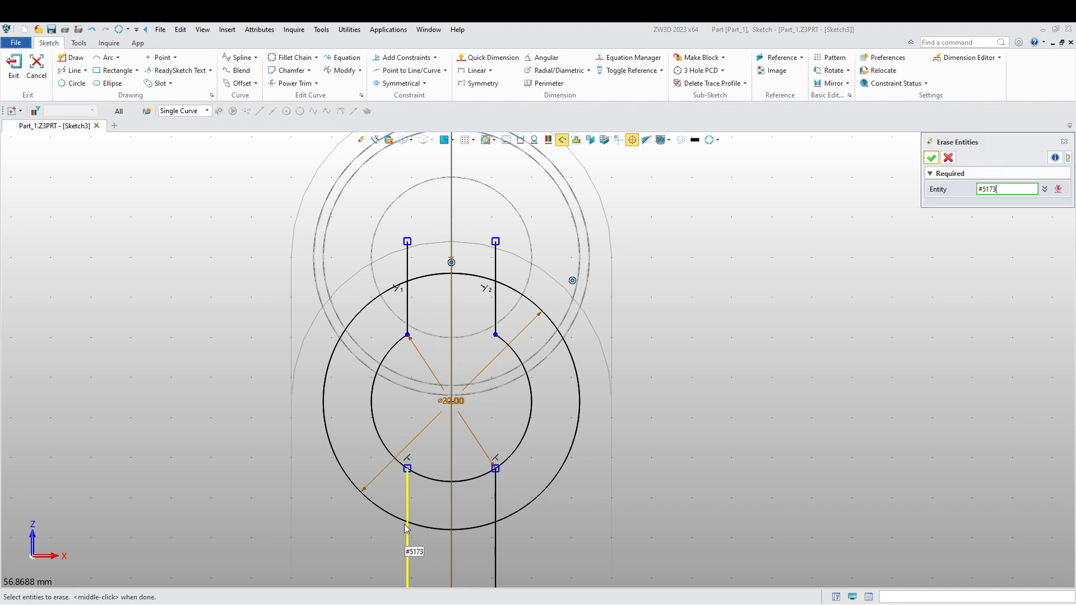
{"action": "left_click", "coordinate": [499, 509]}
{"action": "middle_click", "coordinate": [463, 510]}
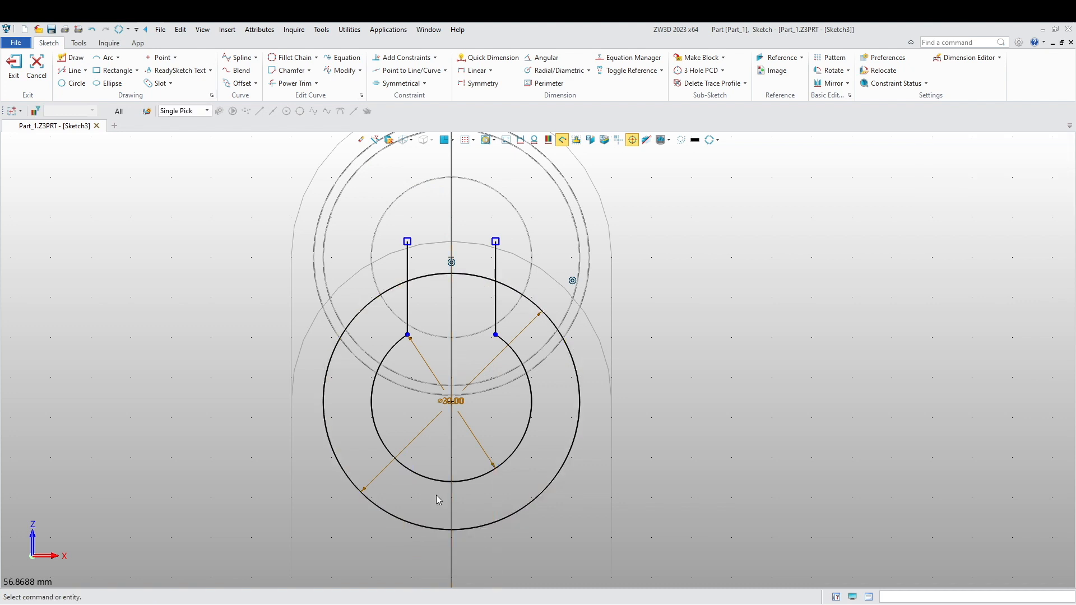
- Draw a horizontal line joining the upper ends of the two parallel lines to close the slotted profile, and exit the sketch
{"action": "left_click", "coordinate": [71, 57]}
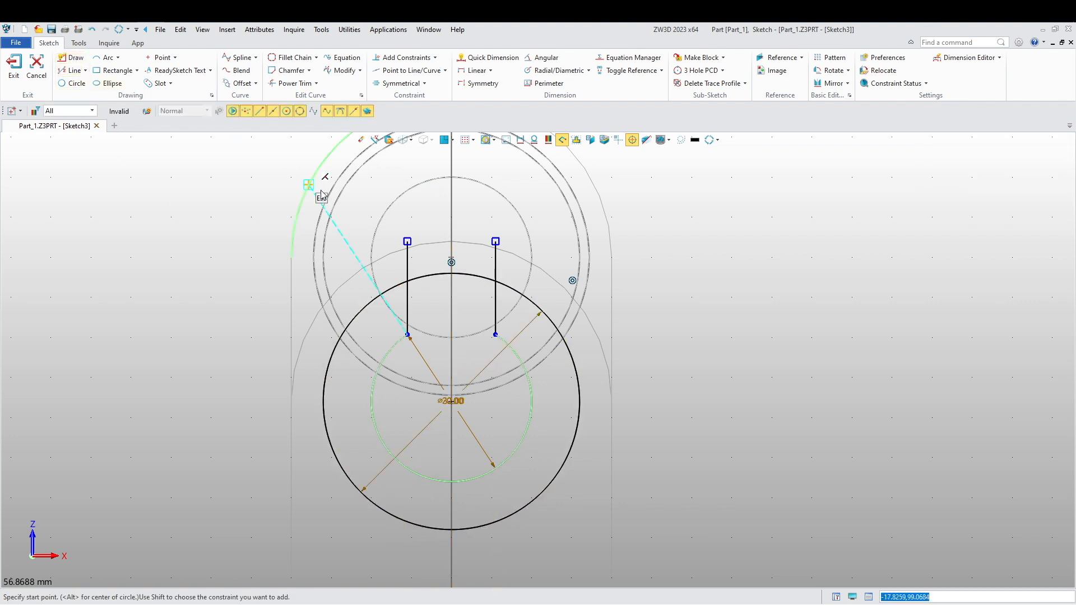
{"action": "left_click", "coordinate": [408, 241]}
{"action": "left_click", "coordinate": [495, 241]}
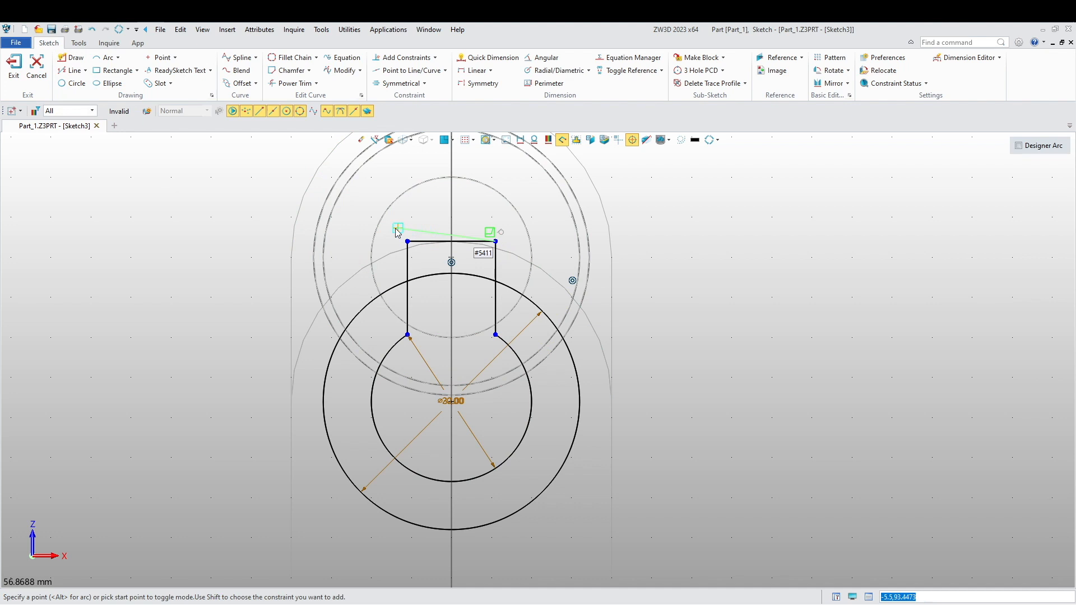
{"action": "middle_click", "coordinate": [471, 241]}
{"action": "scroll", "coordinate": [374, 245], "scroll_direction": "down", "scroll_amount": 3}
{"action": "mouse_move", "coordinate": [374, 257]}
{"action": "right_mouse_down"}
{"action": "mouse_move", "coordinate": [423, 310]}
{"action": "mouse_move", "coordinate": [434, 307]}
{"action": "right_mouse_up"}
{"action": "scroll", "coordinate": [187, 242], "scroll_direction": "down", "scroll_amount": 1}
{"action": "middle_click_drag", "start_coordinate": [187, 242], "coordinate": [357, 381]}
{"action": "right_click_drag", "start_coordinate": [357, 381], "coordinate": [367, 334]}
{"action": "scroll", "coordinate": [321, 339], "scroll_direction": "up", "scroll_amount": 2}
{"action": "middle_click_drag", "start_coordinate": [320, 338], "coordinate": [455, 291]}
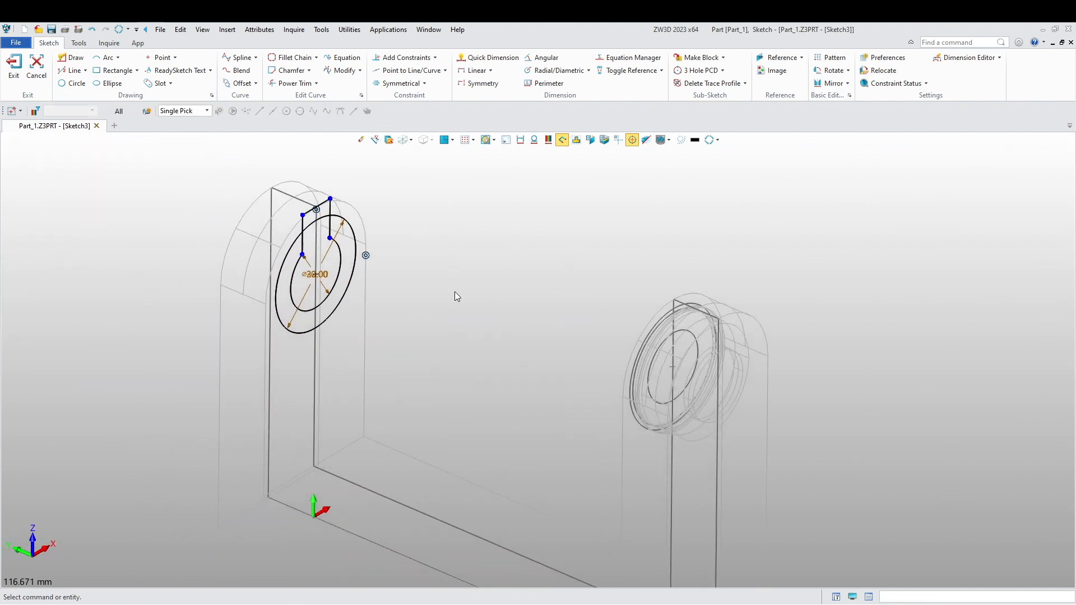
{"action": "left_click", "coordinate": [16, 73]}
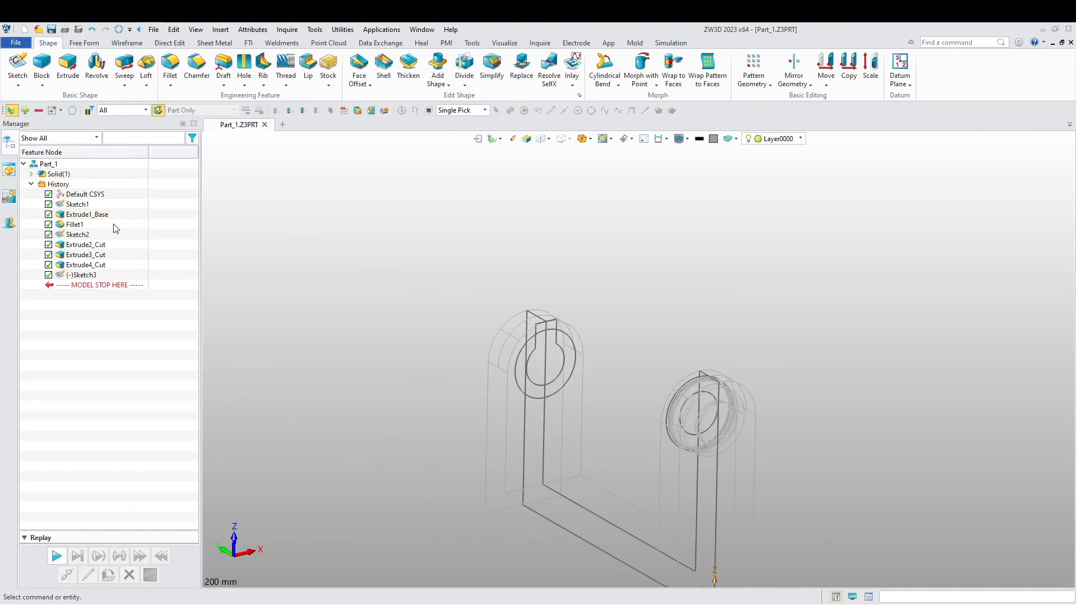
- Extrude the 32 mm circle on the shorter leg as a two-sided cut from 0 to 12 mm
{"action": "scroll", "coordinate": [339, 258], "scroll_direction": "up", "scroll_amount": 2}
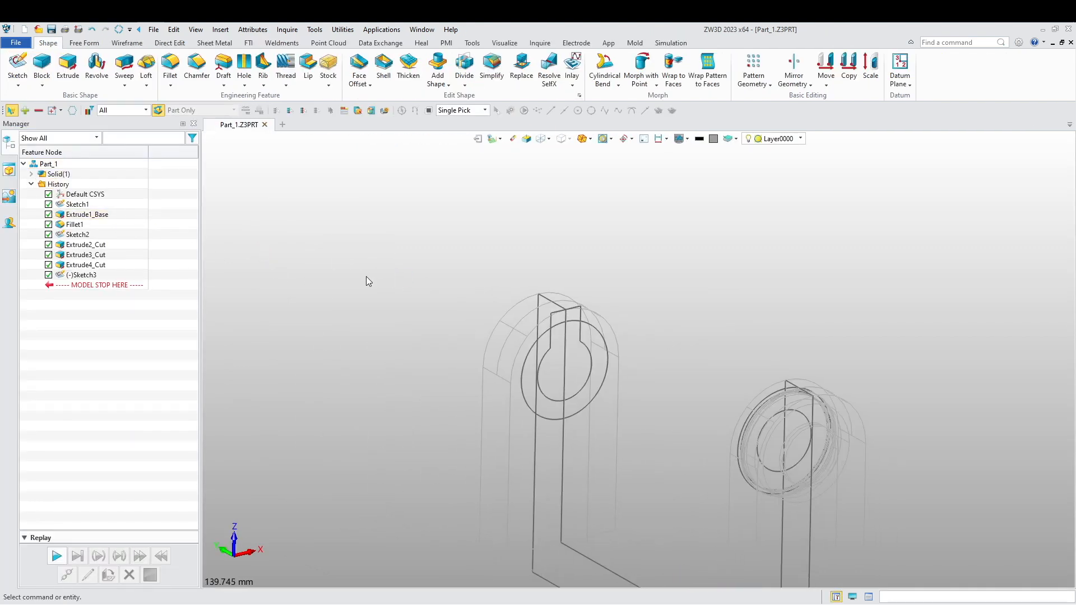
{"action": "middle_click_drag", "start_coordinate": [356, 279], "coordinate": [334, 273]}
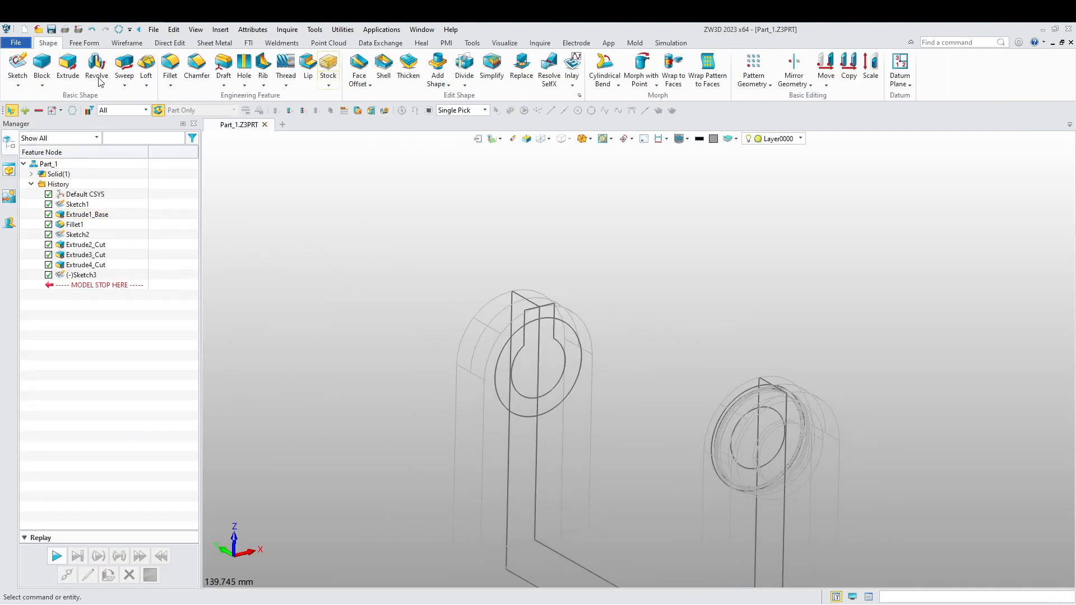
{"action": "left_click", "coordinate": [68, 65]}
{"action": "right_click_drag", "start_coordinate": [391, 340], "coordinate": [363, 338]}
{"action": "middle_click_drag", "start_coordinate": [363, 338], "coordinate": [384, 359]}
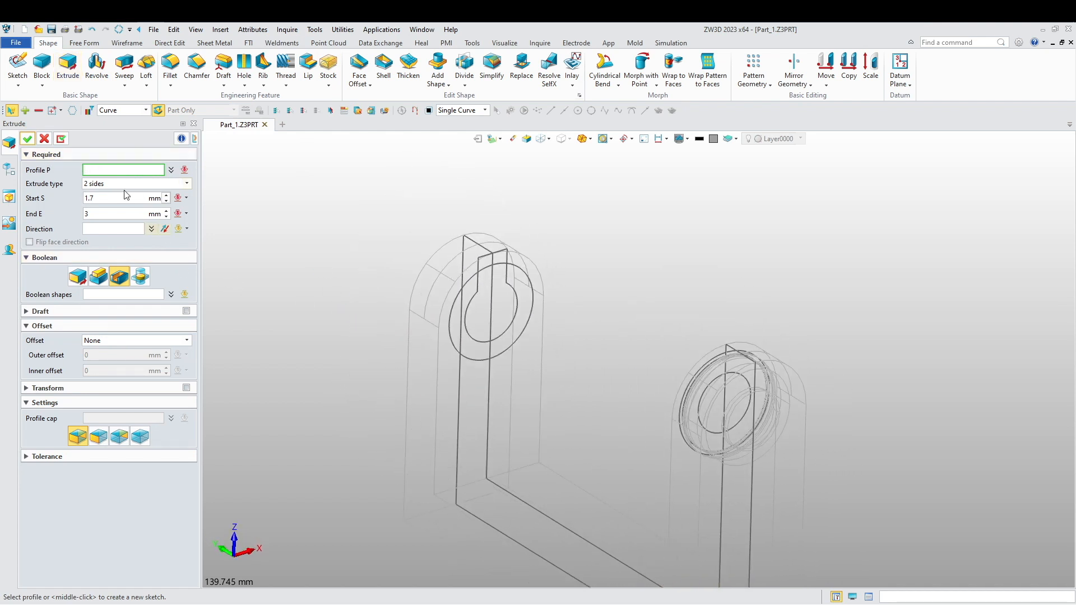
{"action": "left_click", "coordinate": [457, 352]}
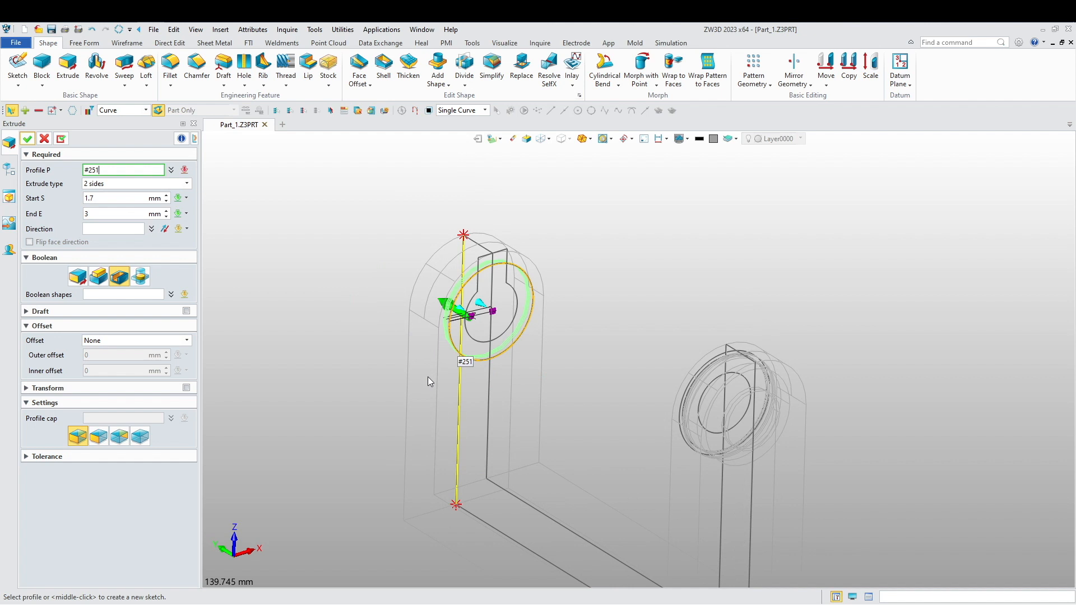
{"action": "left_click", "coordinate": [102, 196]}
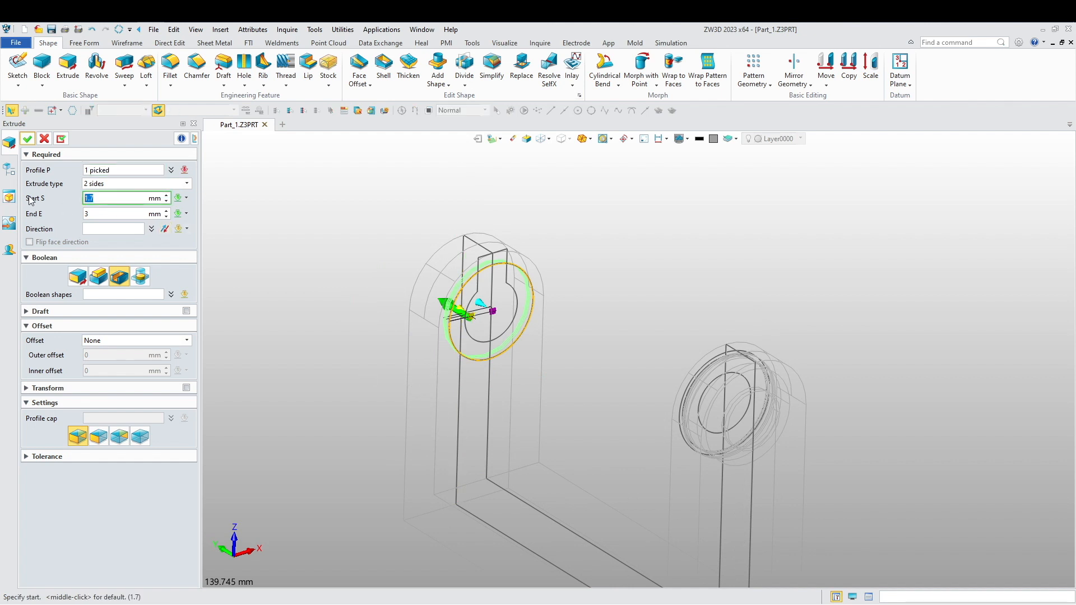
{"action": "left_click", "coordinate": [93, 213]}
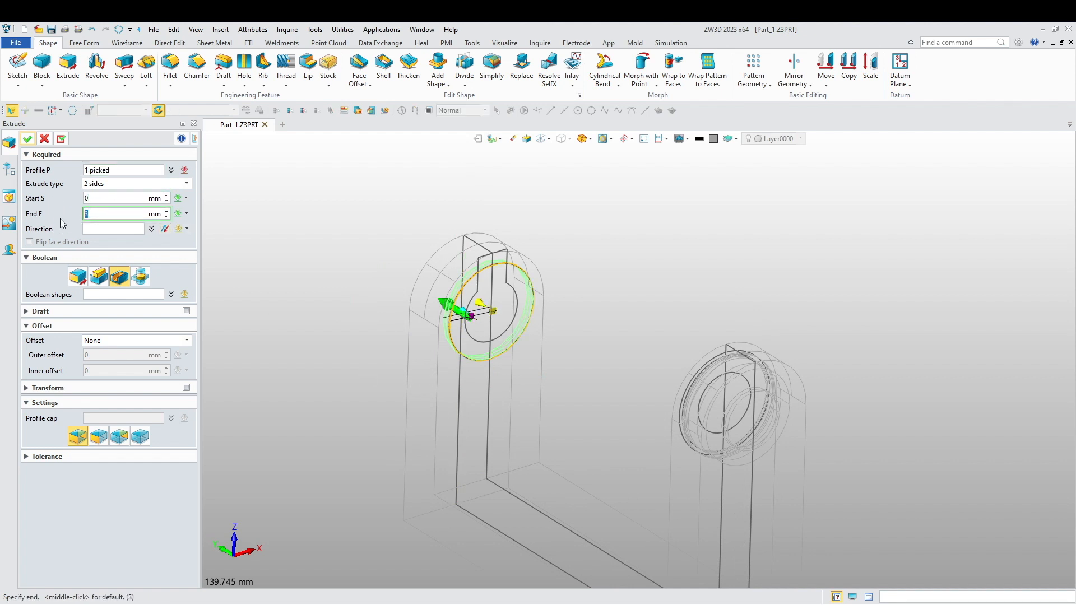
{"action": "type", "text": "12"}
{"action": "key", "text": "Return"}
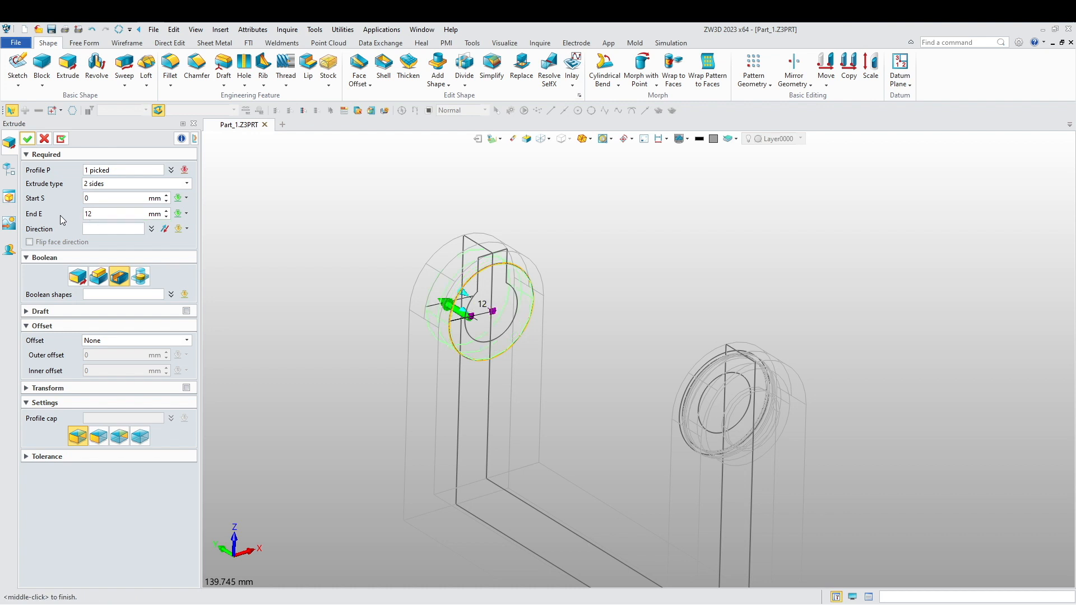
{"action": "left_click", "coordinate": [27, 139]}
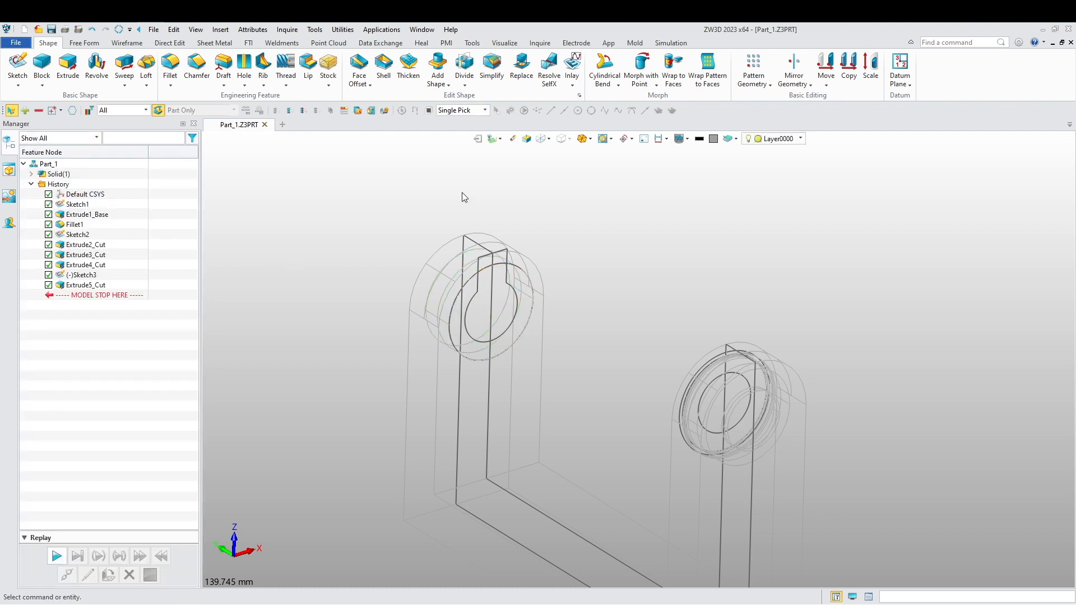
- Switch the model from wireframe to shaded display
{"action": "left_click", "coordinate": [540, 141]}
{"action": "scroll", "coordinate": [413, 277], "scroll_direction": "up", "scroll_amount": 2}
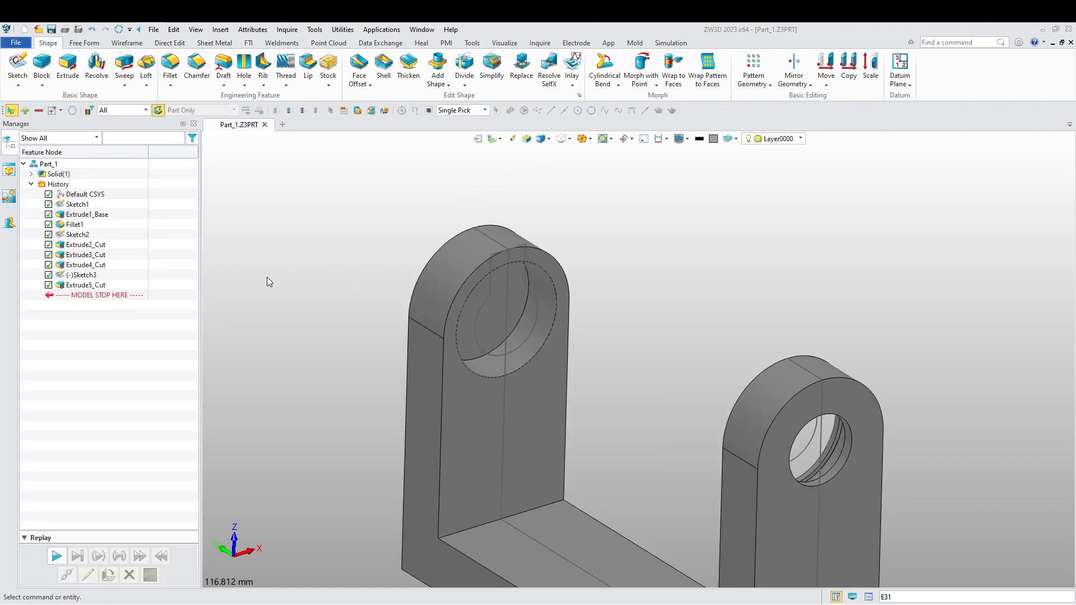
{"action": "middle_click_drag", "start_coordinate": [266, 277], "coordinate": [303, 284]}
- Extrude the closed slotted-hole profile on the shorter leg as a two-sided cut from 0 to 15 mm
{"action": "left_click", "coordinate": [68, 67]}
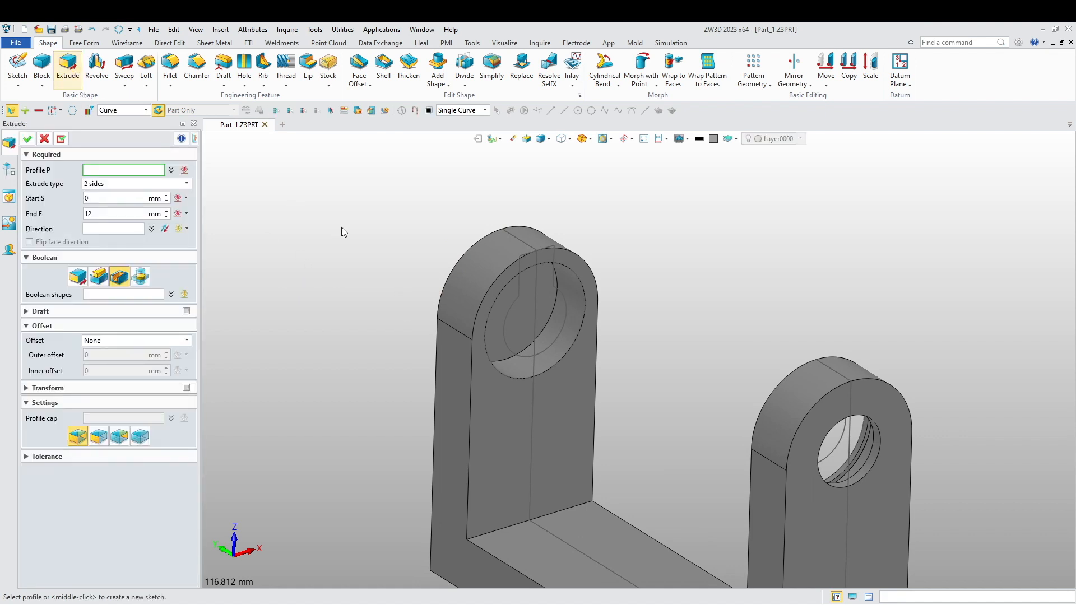
{"action": "left_click", "coordinate": [507, 318]}
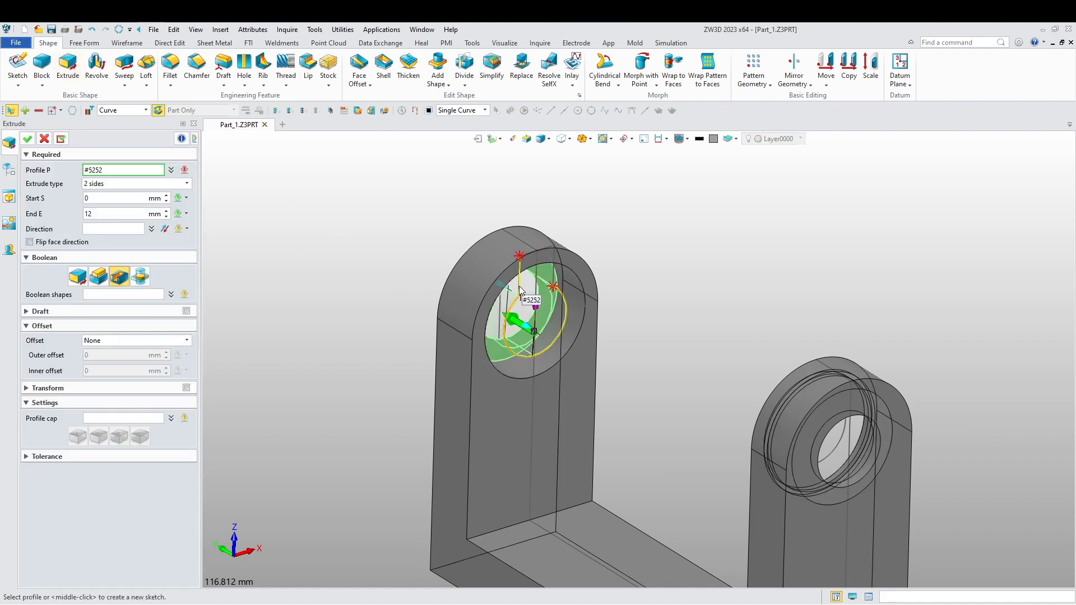
{"action": "left_click", "coordinate": [520, 287]}
{"action": "scroll", "coordinate": [545, 251], "scroll_direction": "up", "scroll_amount": 6}
{"action": "left_click", "coordinate": [572, 241]}
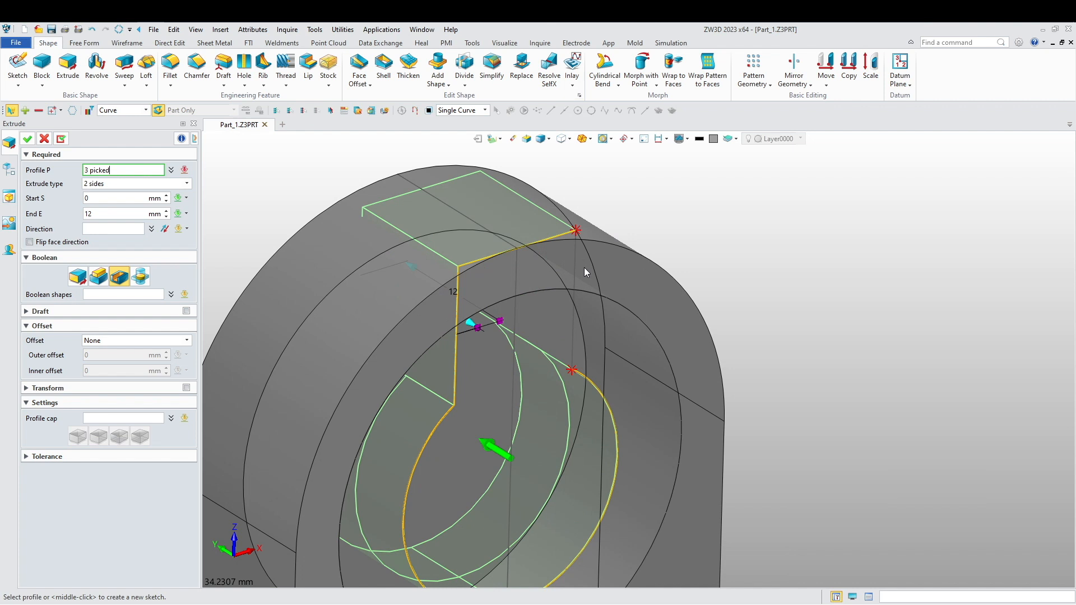
{"action": "scroll", "coordinate": [561, 283], "scroll_direction": "up", "scroll_amount": 1}
{"action": "scroll", "coordinate": [541, 311], "scroll_direction": "down", "scroll_amount": 5}
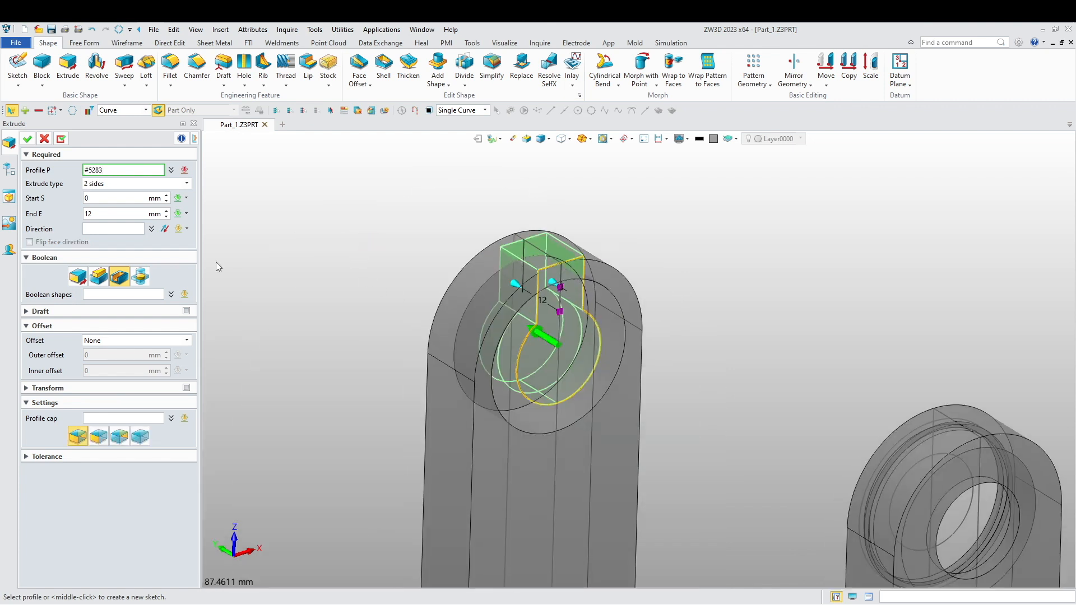
{"action": "left_click", "coordinate": [99, 215]}
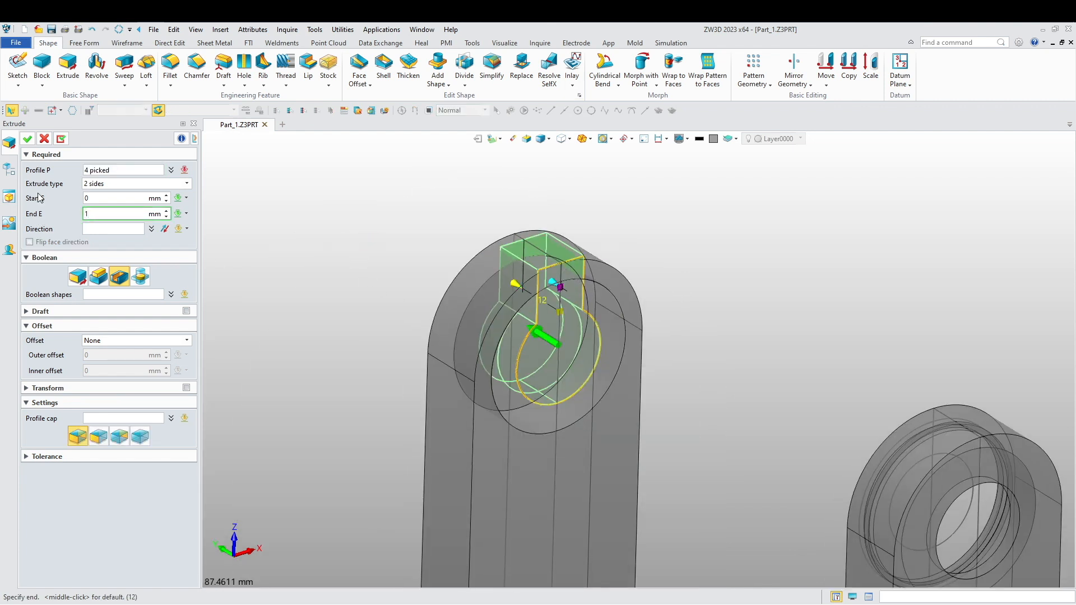
{"action": "type", "text": "15"}
{"action": "key", "text": "Return"}
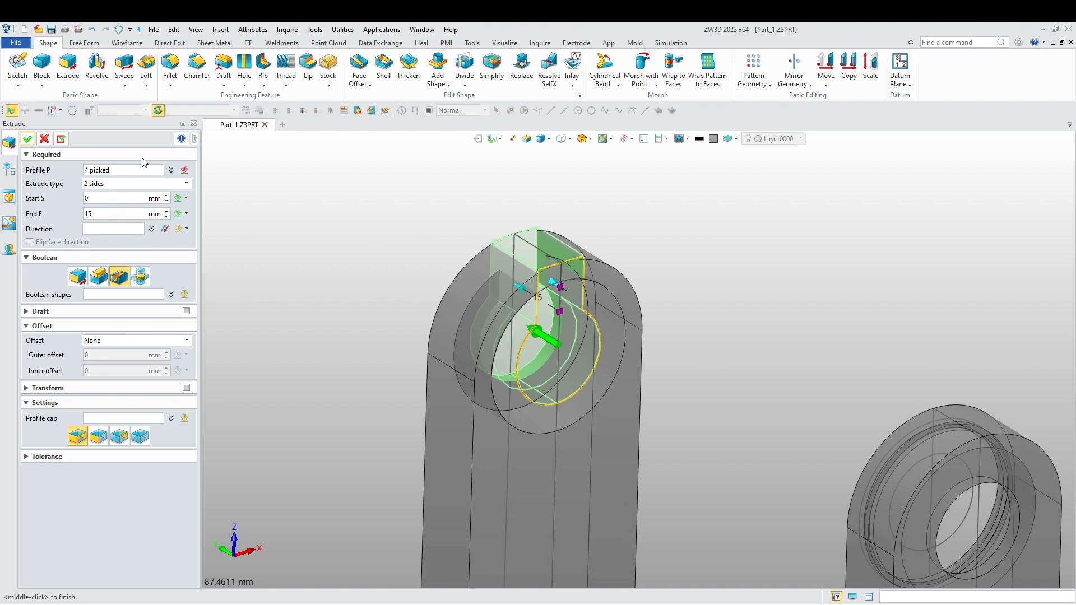
{"action": "left_click", "coordinate": [30, 142]}
- Examine the stepped, slotted hole in the shorter leg and the whole frame from different angles
{"action": "scroll", "coordinate": [413, 311], "scroll_direction": "down", "scroll_amount": 3}
{"action": "right_click_drag", "start_coordinate": [412, 311], "coordinate": [437, 306]}
{"action": "scroll", "coordinate": [480, 341], "scroll_direction": "up", "scroll_amount": 10}
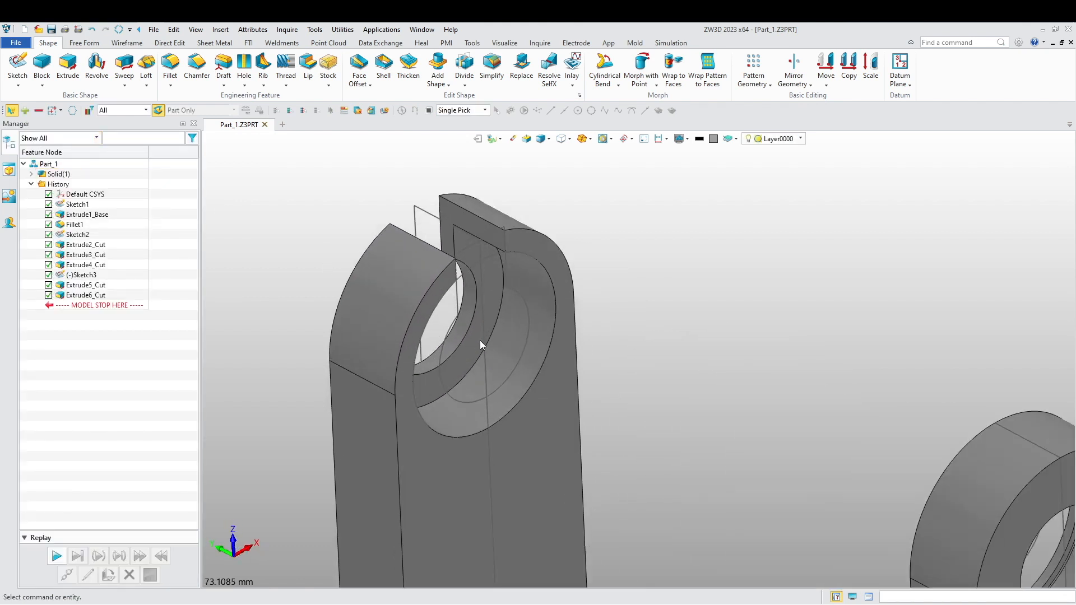
{"action": "scroll", "coordinate": [605, 266], "scroll_direction": "down", "scroll_amount": 5}
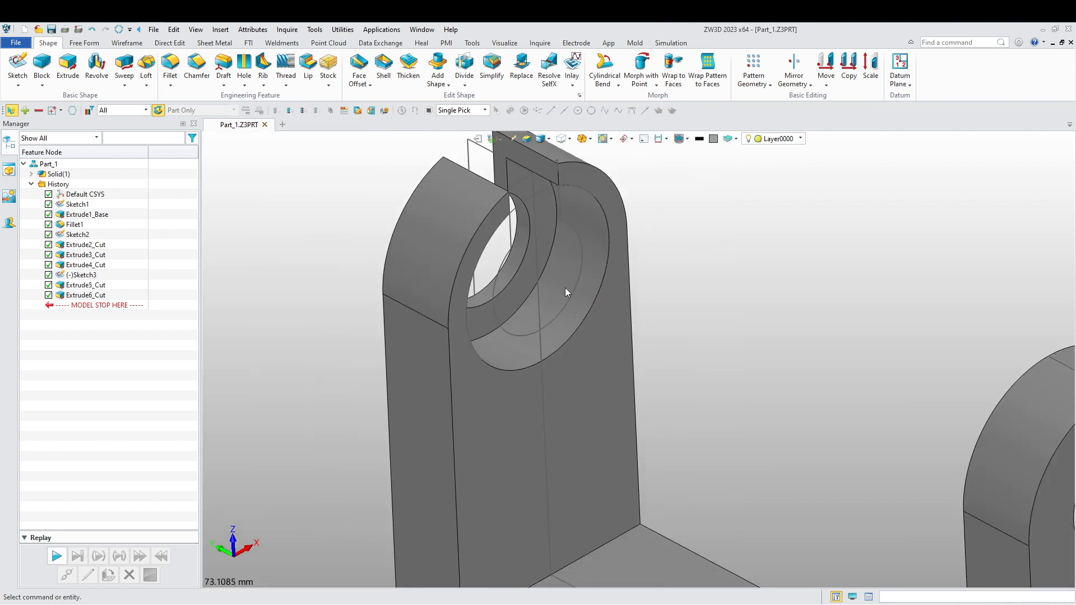
{"action": "scroll", "coordinate": [564, 303], "scroll_direction": "up", "scroll_amount": 2}
{"action": "scroll", "coordinate": [674, 382], "scroll_direction": "down", "scroll_amount": 8}
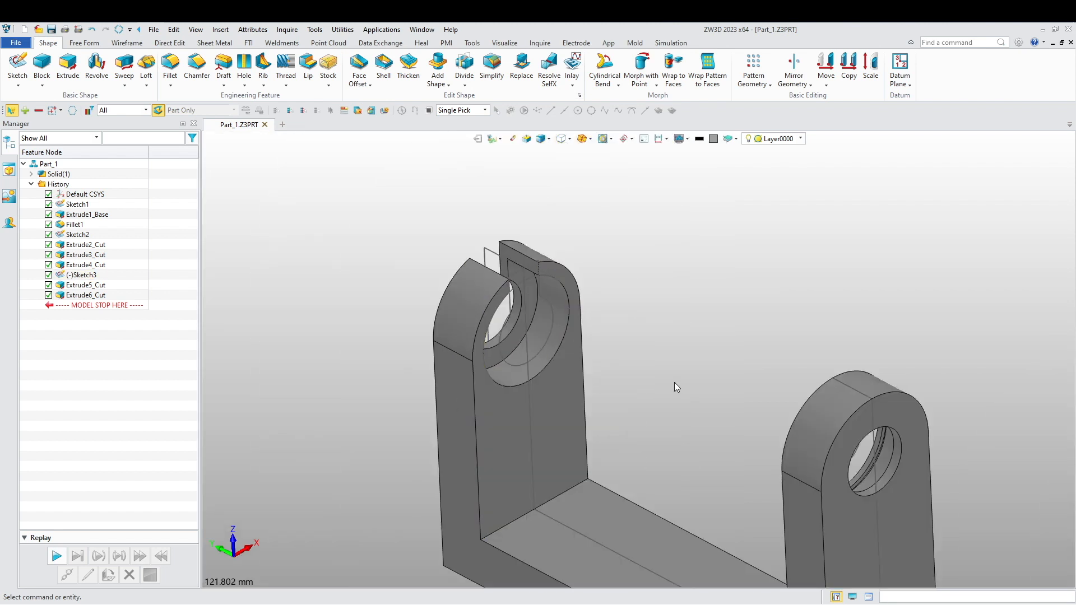
{"action": "right_click_drag", "start_coordinate": [705, 317], "coordinate": [569, 317]}
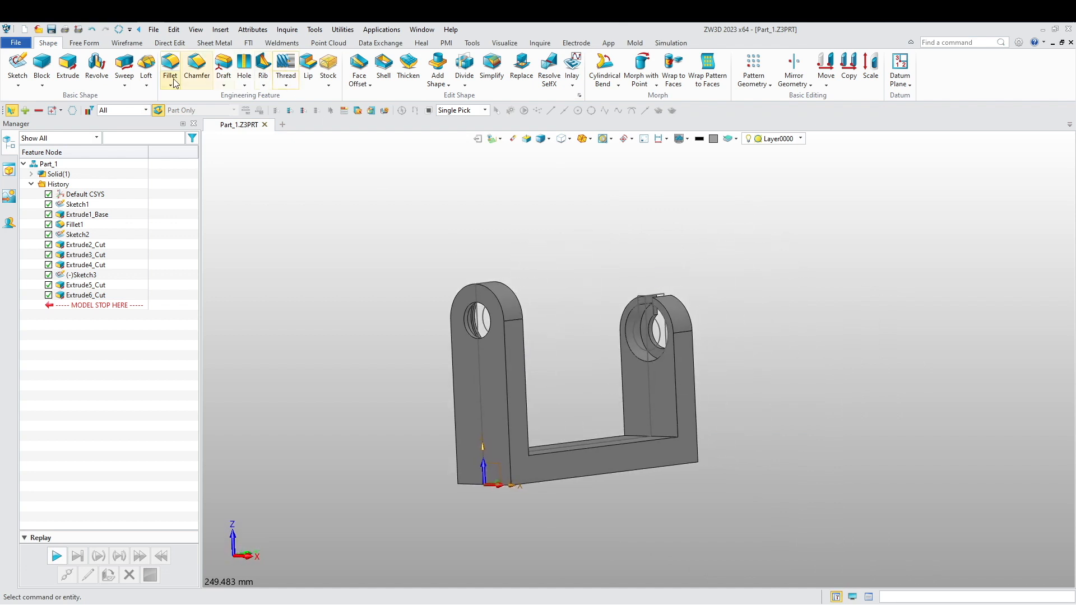
- Set up an offset-distance chamfer on the longer leg's outer rounded edge with a 0.5 mm setback
{"action": "left_click", "coordinate": [196, 67]}
{"action": "scroll", "coordinate": [459, 321], "scroll_direction": "up", "scroll_amount": 2}
{"action": "left_click", "coordinate": [513, 293]}
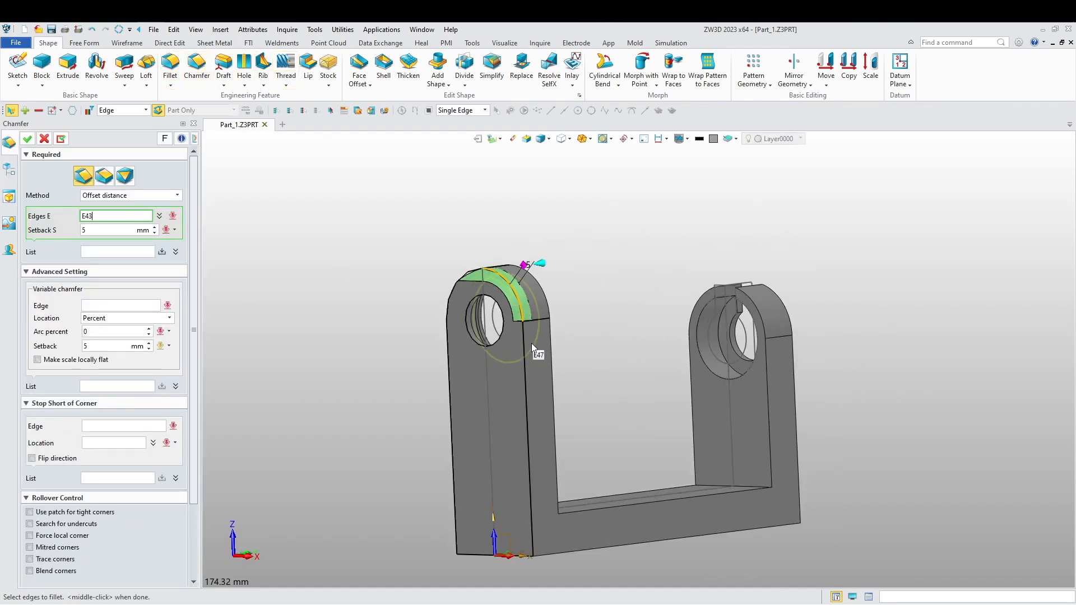
{"action": "left_click", "coordinate": [94, 230]}
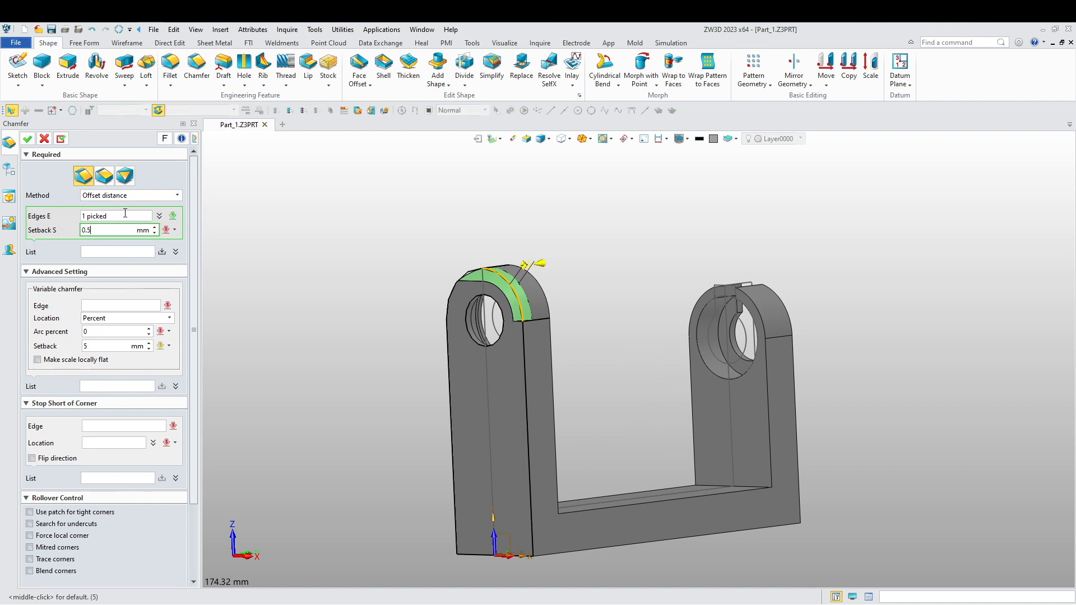
- Add the longer leg's remaining outer rounded edge, its outer vertical edges and the base's two long lower edges to the chamfer selection
{"action": "left_click", "coordinate": [121, 217]}
{"action": "left_click", "coordinate": [524, 358]}
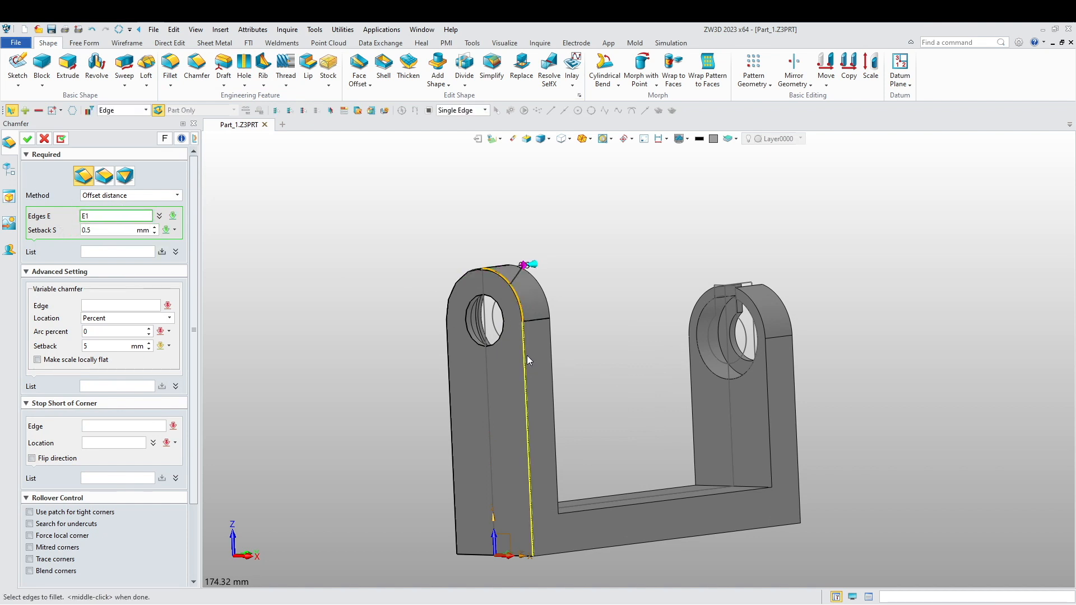
{"action": "left_click", "coordinate": [454, 439]}
{"action": "right_click_drag", "start_coordinate": [627, 548], "coordinate": [607, 476]}
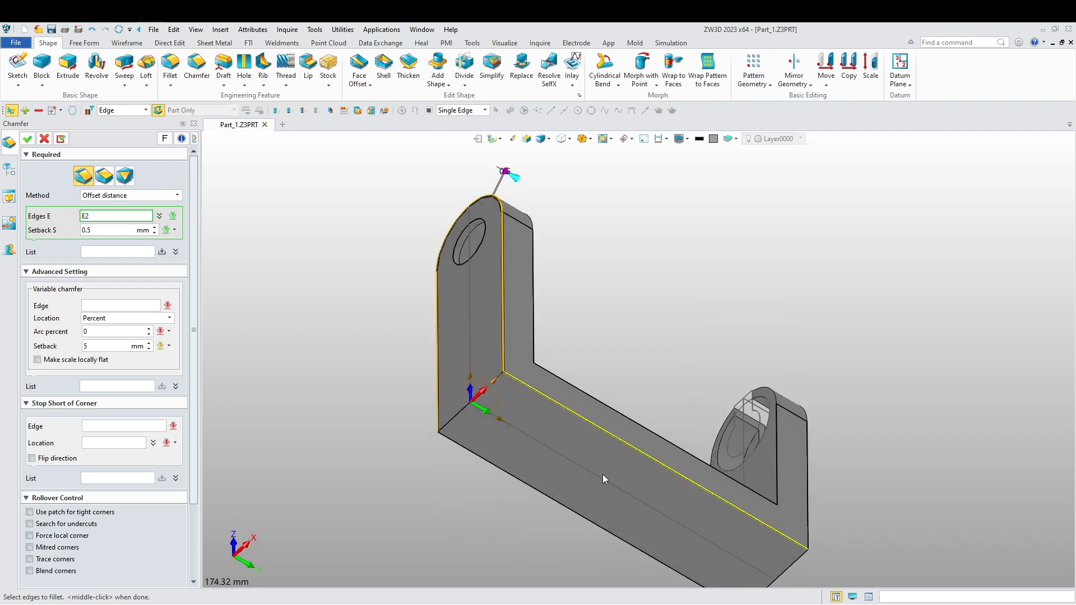
{"action": "left_click", "coordinate": [480, 456]}
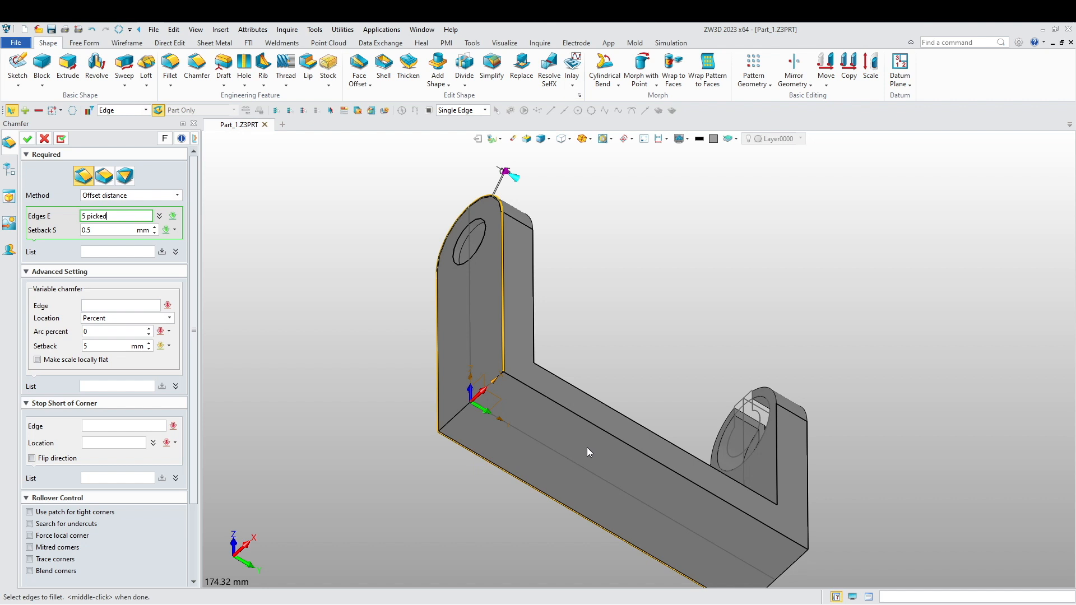
{"action": "left_click", "coordinate": [602, 437]}
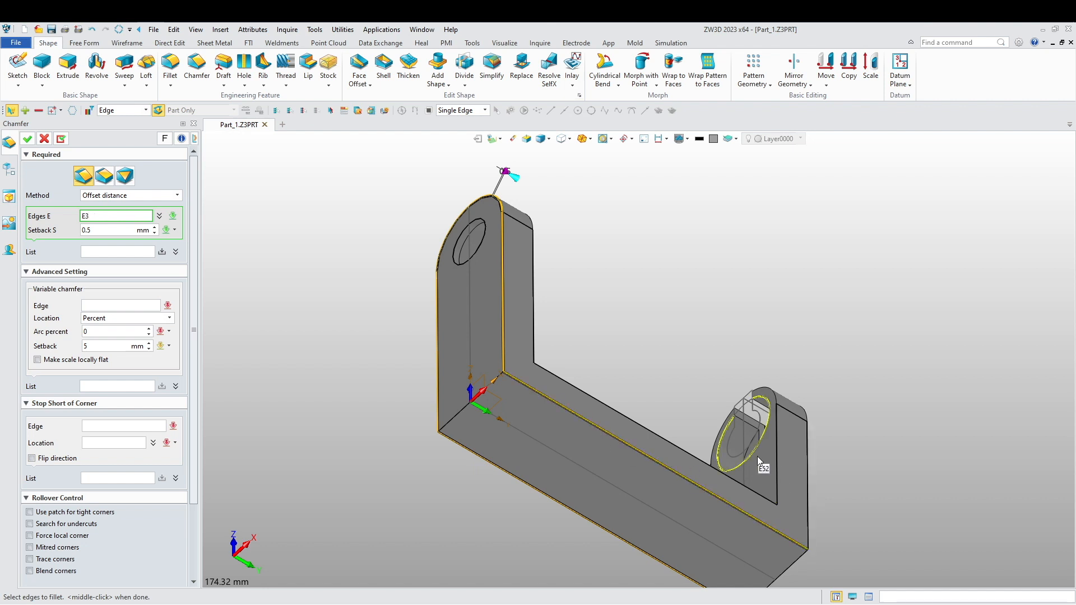
{"action": "left_click", "coordinate": [769, 463]}
{"action": "right_click_drag", "start_coordinate": [746, 487], "coordinate": [623, 541]}
{"action": "scroll", "coordinate": [808, 366], "scroll_direction": "up", "scroll_amount": 6}
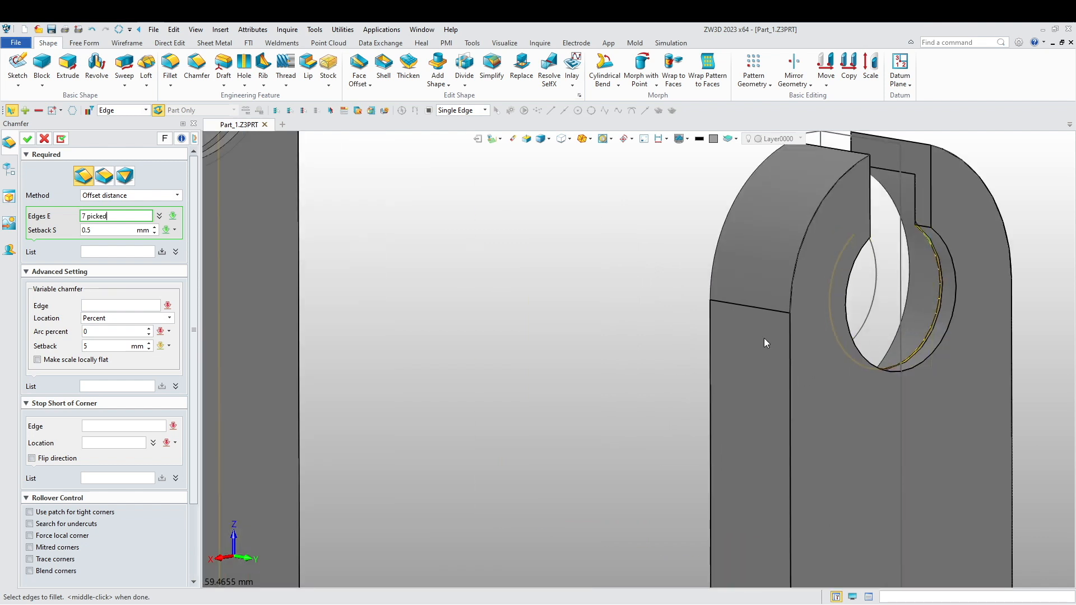
{"action": "right_click_drag", "start_coordinate": [764, 338], "coordinate": [498, 322]}
{"action": "right_click_drag", "start_coordinate": [789, 394], "coordinate": [790, 396]}
{"action": "left_click", "coordinate": [846, 357]}
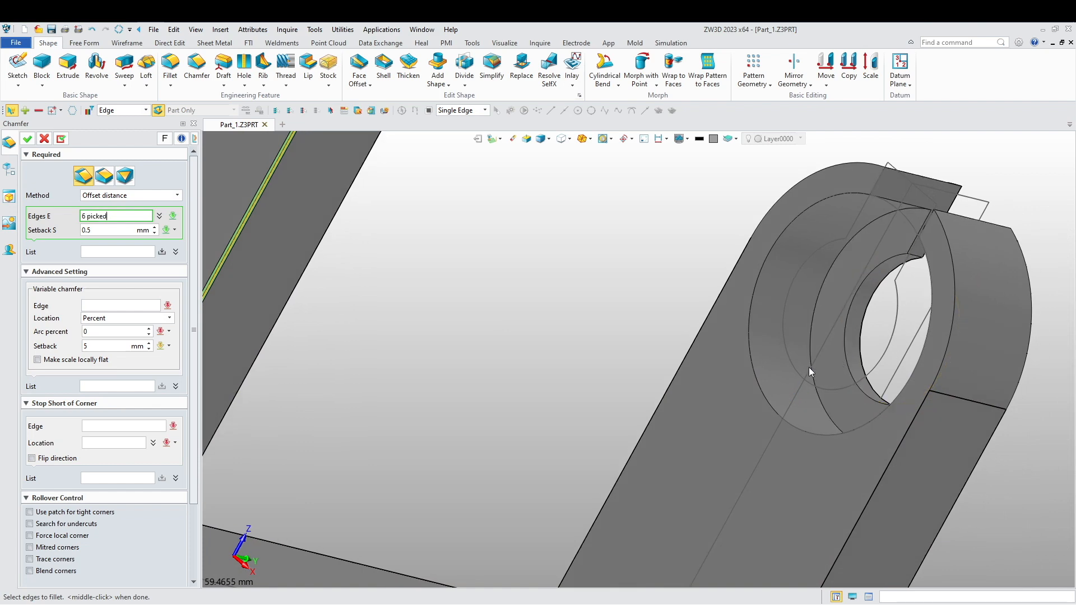
- Add the shorter leg's outer rounded edges and outer vertical edges to the chamfer selection
{"action": "scroll", "coordinate": [701, 370], "scroll_direction": "down", "scroll_amount": 5}
{"action": "right_click_drag", "start_coordinate": [705, 394], "coordinate": [600, 373]}
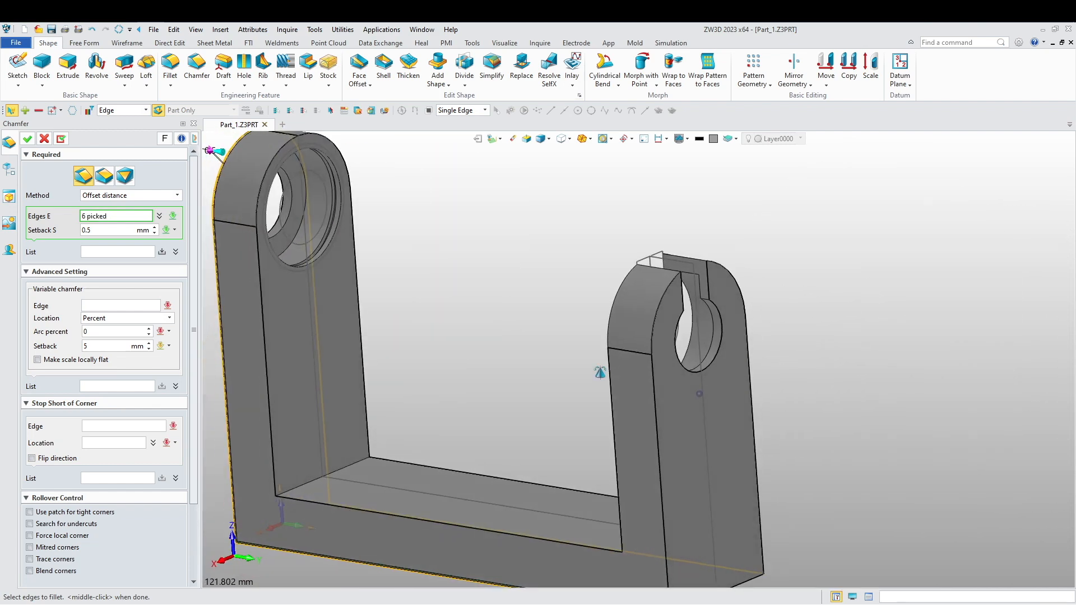
{"action": "left_click", "coordinate": [741, 313]}
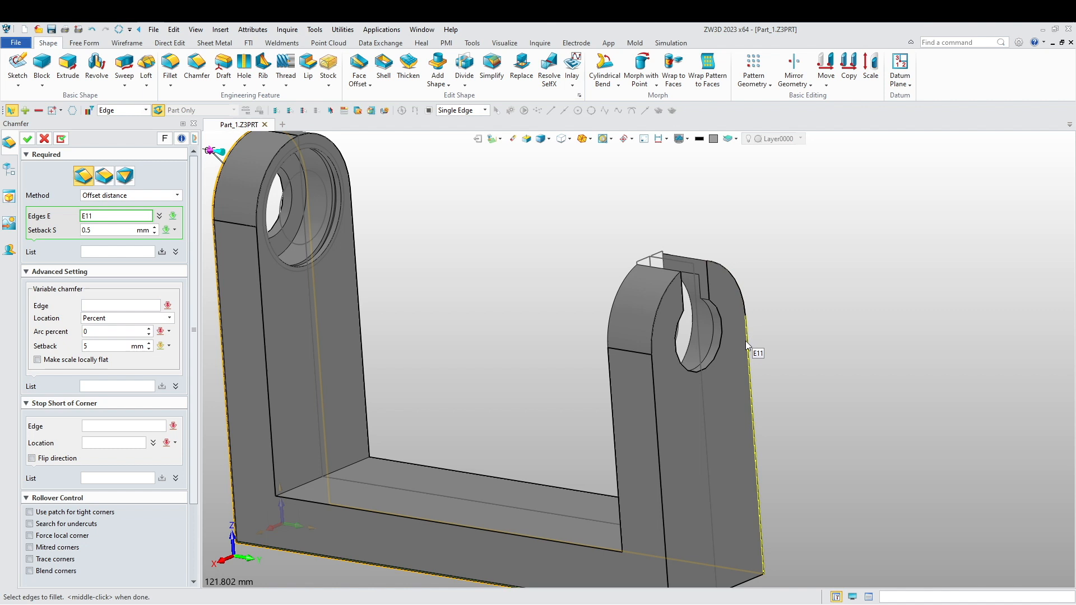
{"action": "left_click", "coordinate": [745, 341]}
{"action": "left_click", "coordinate": [707, 348]}
{"action": "left_click", "coordinate": [663, 298]}
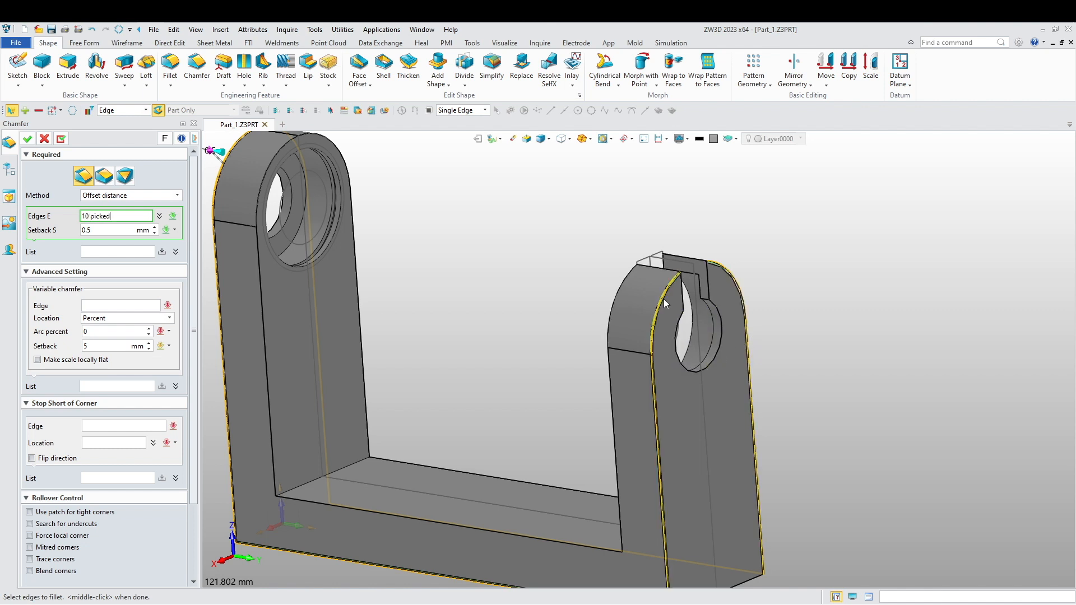
- Add the shorter leg's inner vertical and rounded edges and the base's two long upper edges to the chamfer selection
{"action": "right_click_drag", "start_coordinate": [584, 284], "coordinate": [582, 356]}
{"action": "left_click", "coordinate": [584, 415]}
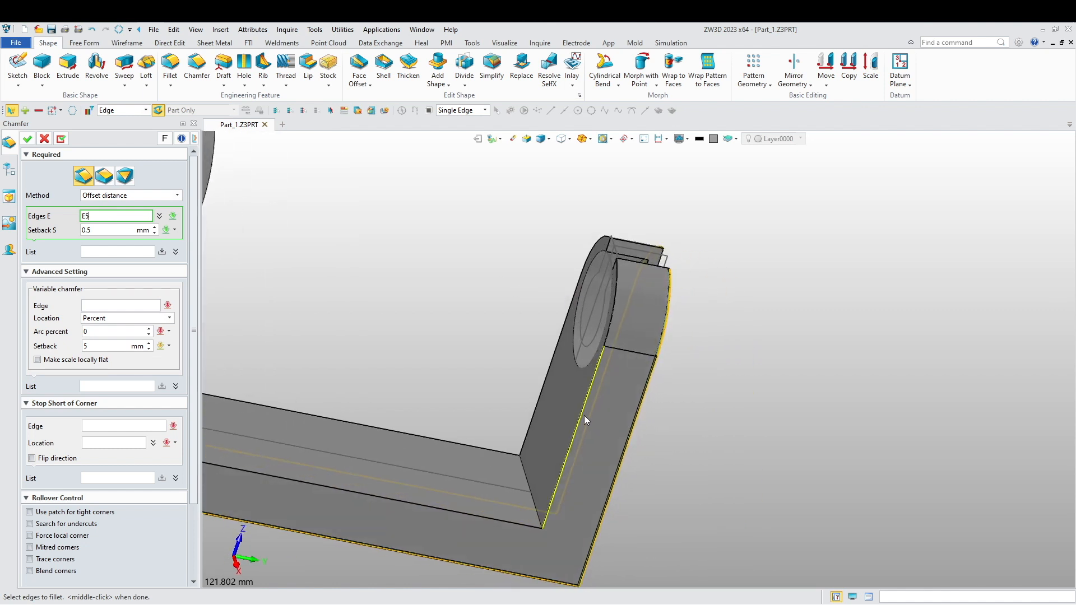
{"action": "left_click", "coordinate": [512, 523]}
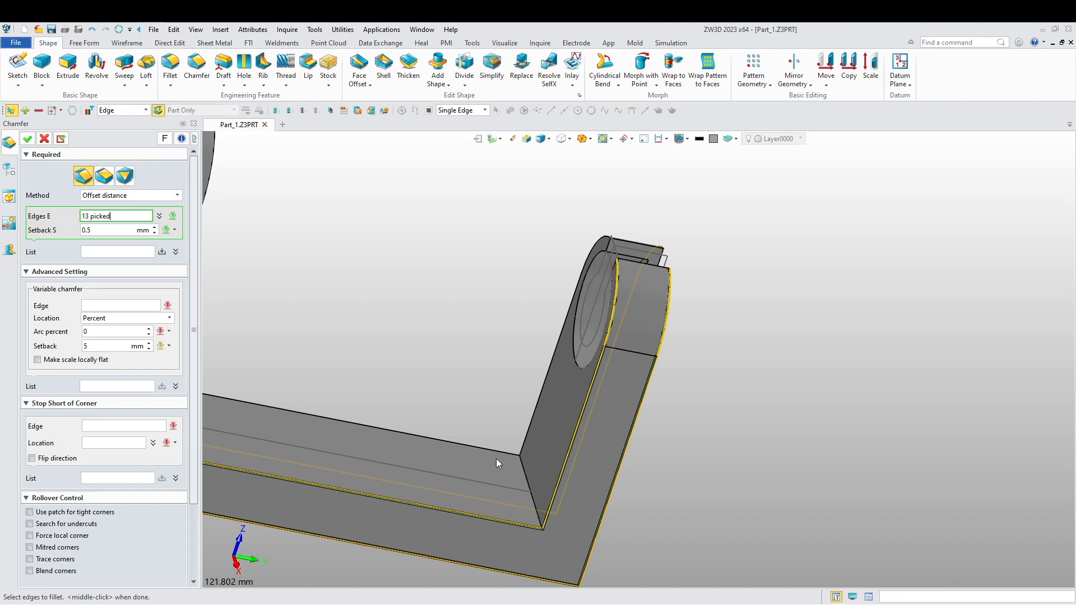
{"action": "left_click", "coordinate": [506, 454]}
{"action": "left_click", "coordinate": [530, 435]}
- Add the longer leg's inner vertical and inner rounded edges to the chamfer selection
{"action": "right_click_drag", "start_coordinate": [425, 261], "coordinate": [520, 312]}
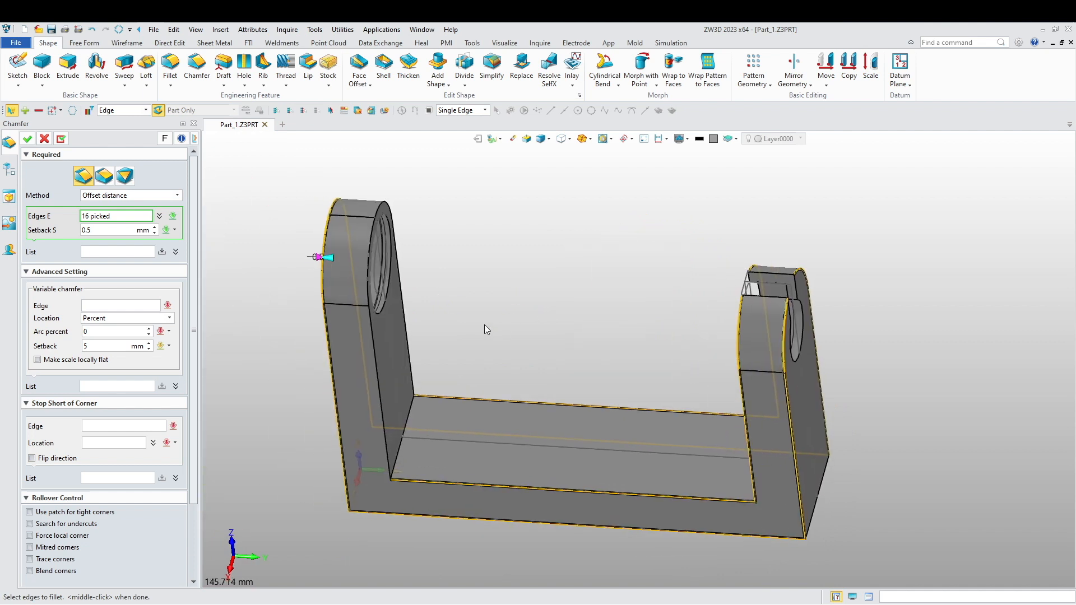
{"action": "scroll", "coordinate": [485, 325], "scroll_direction": "up", "scroll_amount": 2}
{"action": "middle_click_drag", "start_coordinate": [485, 325], "coordinate": [588, 329]}
{"action": "mouse_move", "coordinate": [588, 329]}
{"action": "right_mouse_down"}
{"action": "mouse_move", "coordinate": [557, 341]}
{"action": "mouse_move", "coordinate": [580, 332]}
{"action": "right_mouse_up"}
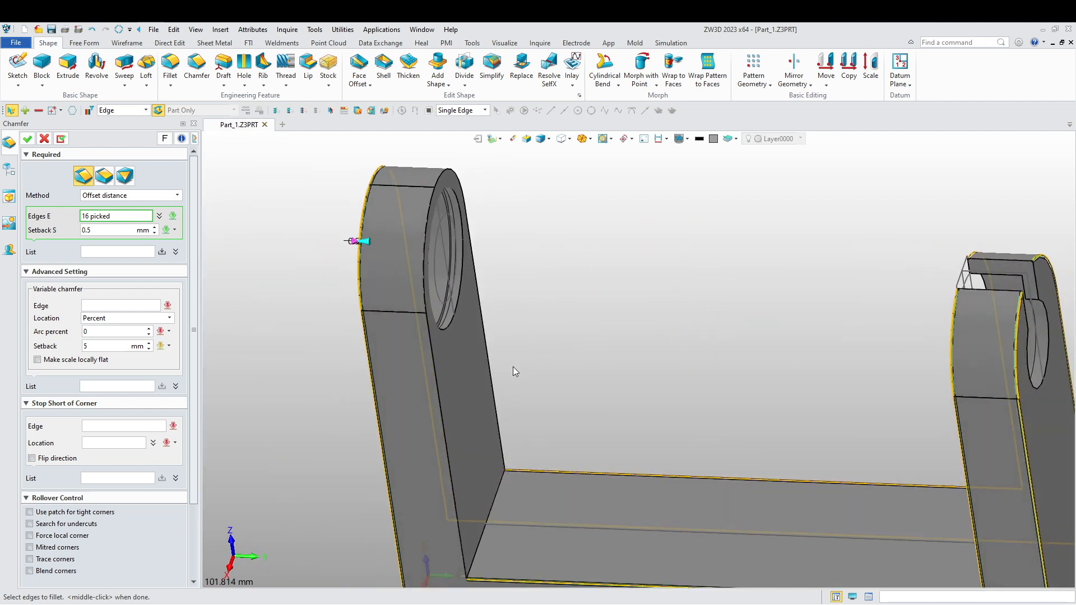
{"action": "left_click", "coordinate": [443, 374]}
{"action": "left_click", "coordinate": [440, 377]}
- Add the longer leg's outer hole edge and the shorter leg's outer slotted-hole edges, and apply the 0.5 mm chamfer
{"action": "right_click_drag", "start_coordinate": [517, 345], "coordinate": [605, 310]}
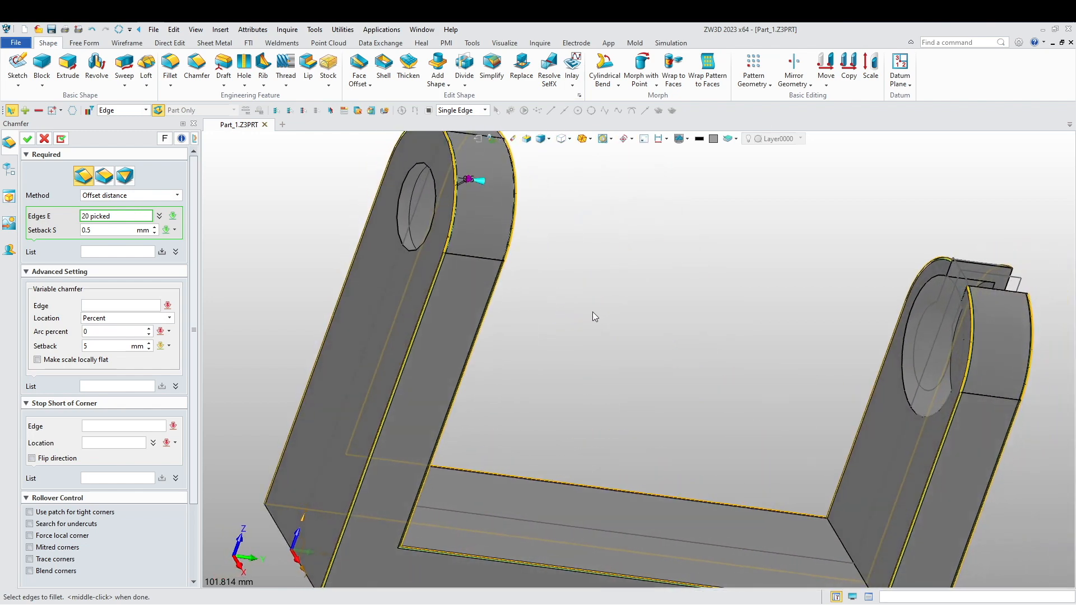
{"action": "left_click", "coordinate": [396, 228]}
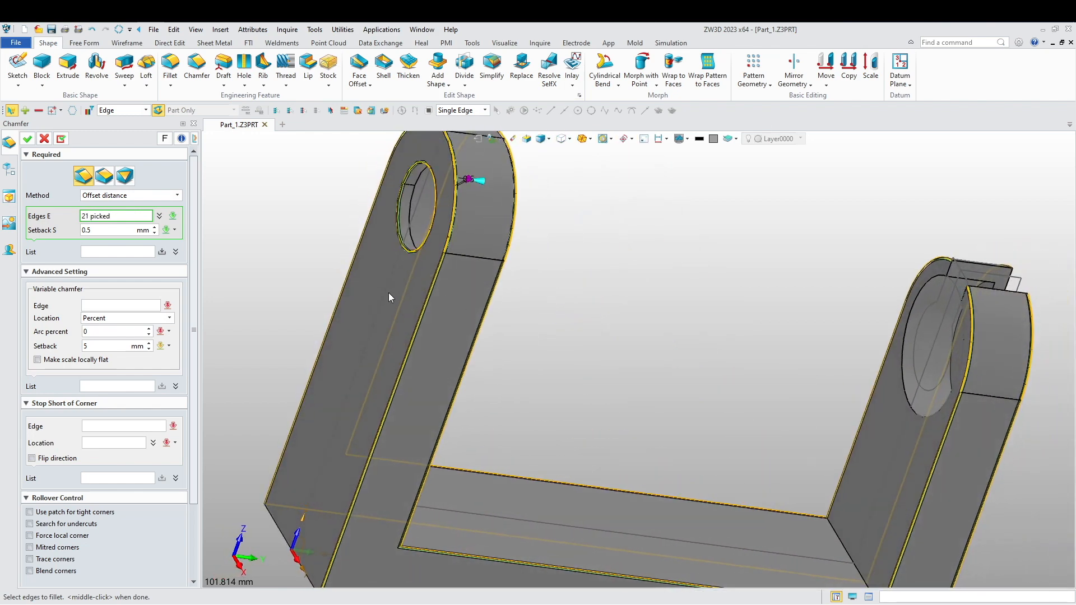
{"action": "right_click_drag", "start_coordinate": [633, 304], "coordinate": [606, 305]}
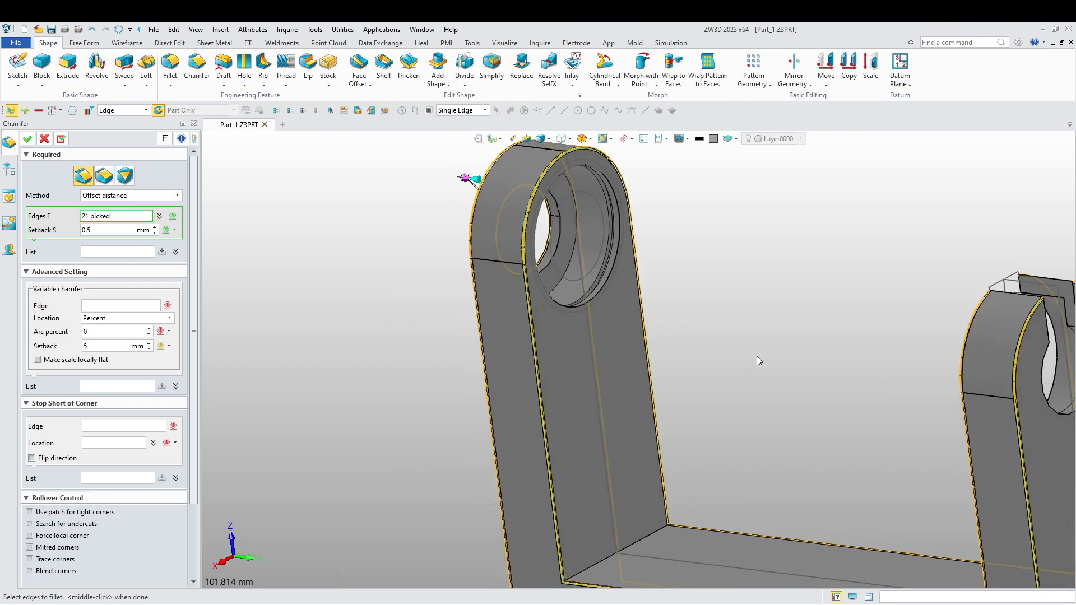
{"action": "middle_click_drag", "start_coordinate": [756, 356], "coordinate": [540, 347]}
{"action": "left_click", "coordinate": [861, 388]}
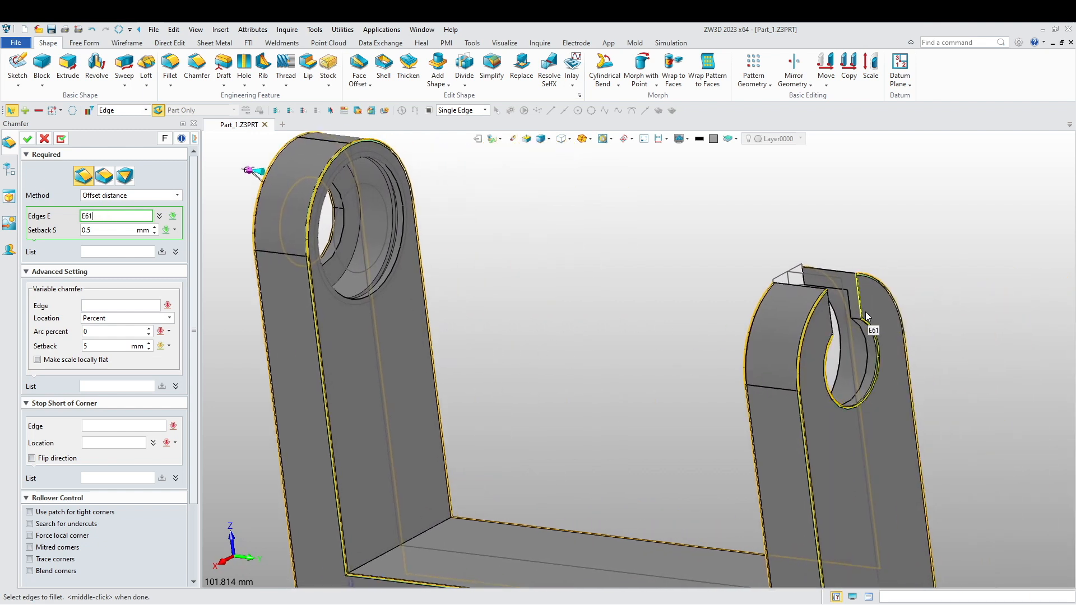
{"action": "left_click", "coordinate": [828, 323]}
{"action": "scroll", "coordinate": [700, 358], "scroll_direction": "down", "scroll_amount": 3}
{"action": "right_click_drag", "start_coordinate": [704, 357], "coordinate": [720, 341]}
{"action": "scroll", "coordinate": [715, 336], "scroll_direction": "up", "scroll_amount": 3}
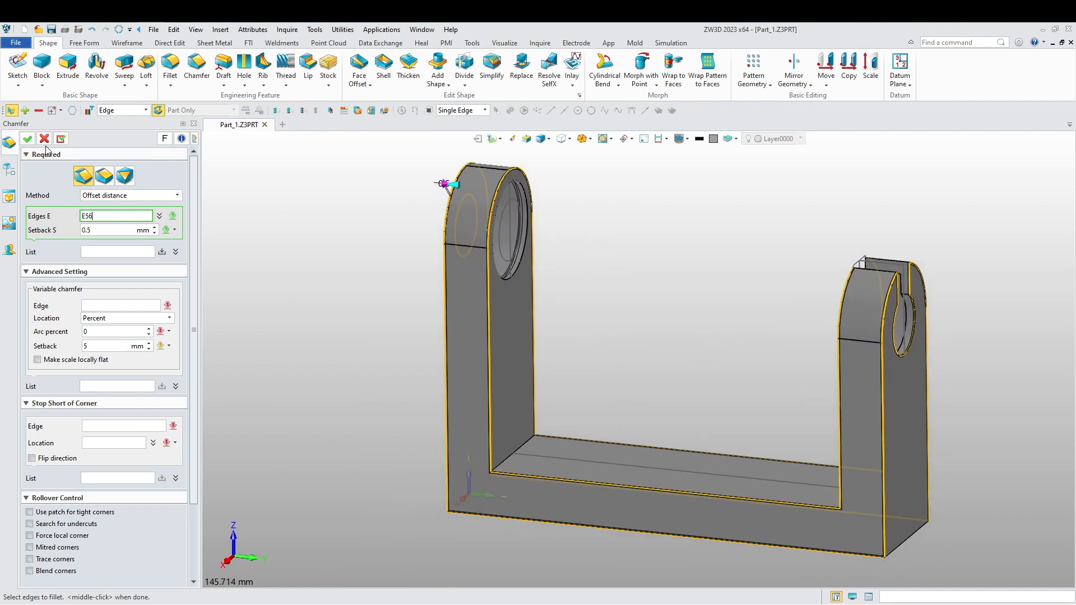
{"action": "left_click", "coordinate": [28, 139]}
{"action": "middle_click_drag", "start_coordinate": [409, 295], "coordinate": [359, 271]}
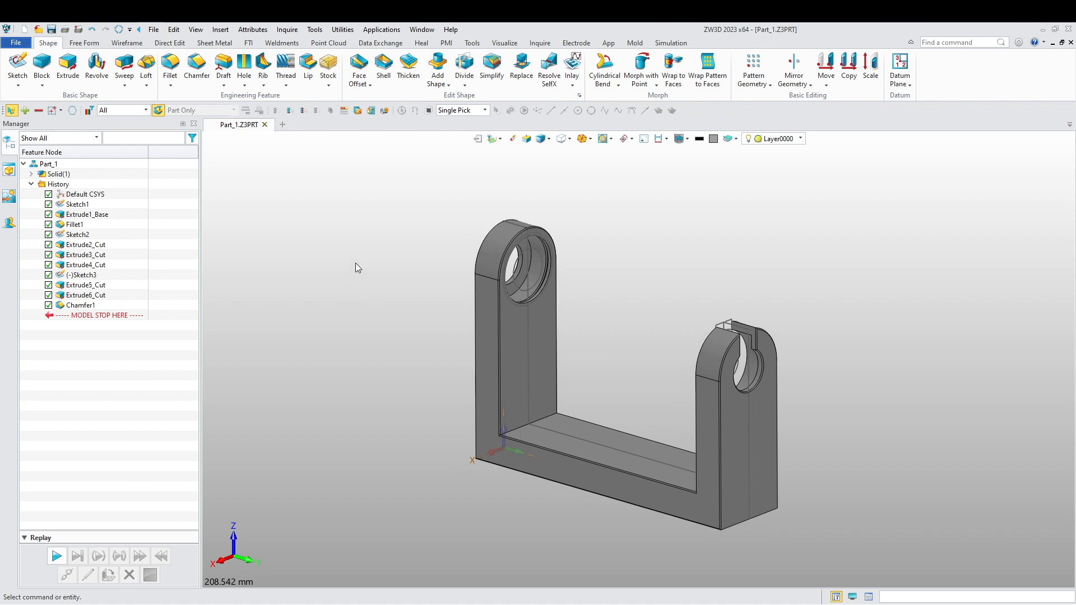
- Save the part as Part_1 in Desktop > Cad Thinkers > Zw3D Assembly > Assembly Exercise 1 and close it
{"action": "left_click", "coordinate": [52, 30]}
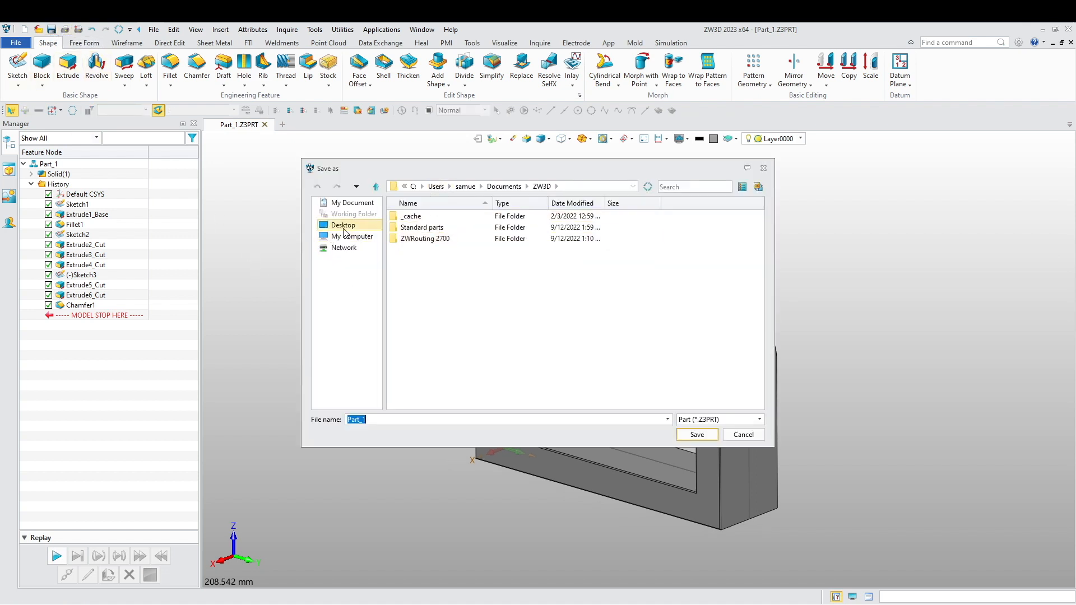
{"action": "left_click", "coordinate": [344, 228]}
{"action": "double_click", "coordinate": [423, 266]}
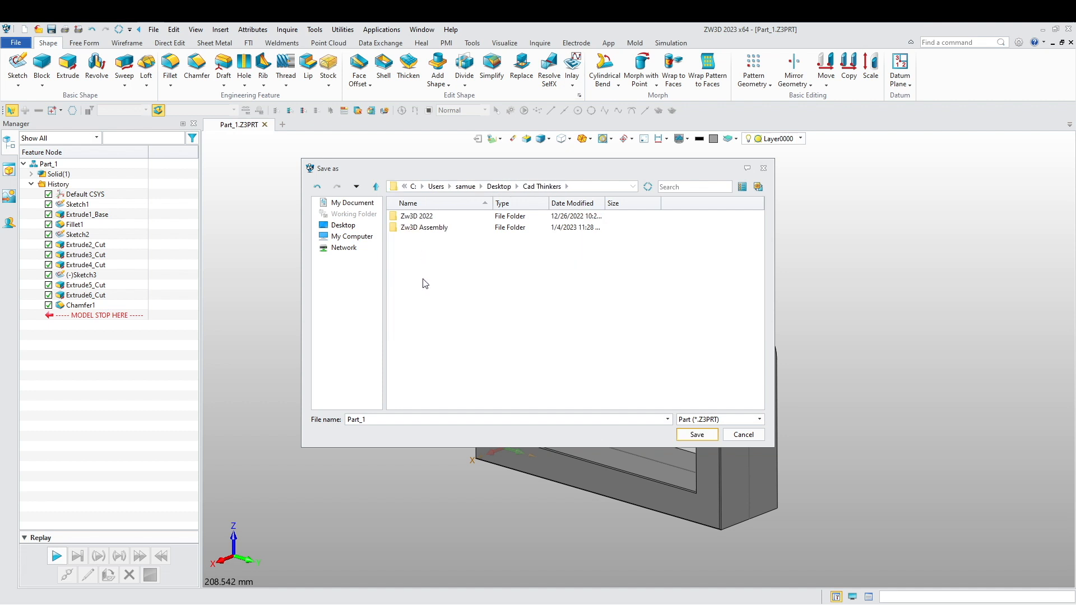
{"action": "double_click", "coordinate": [426, 227]}
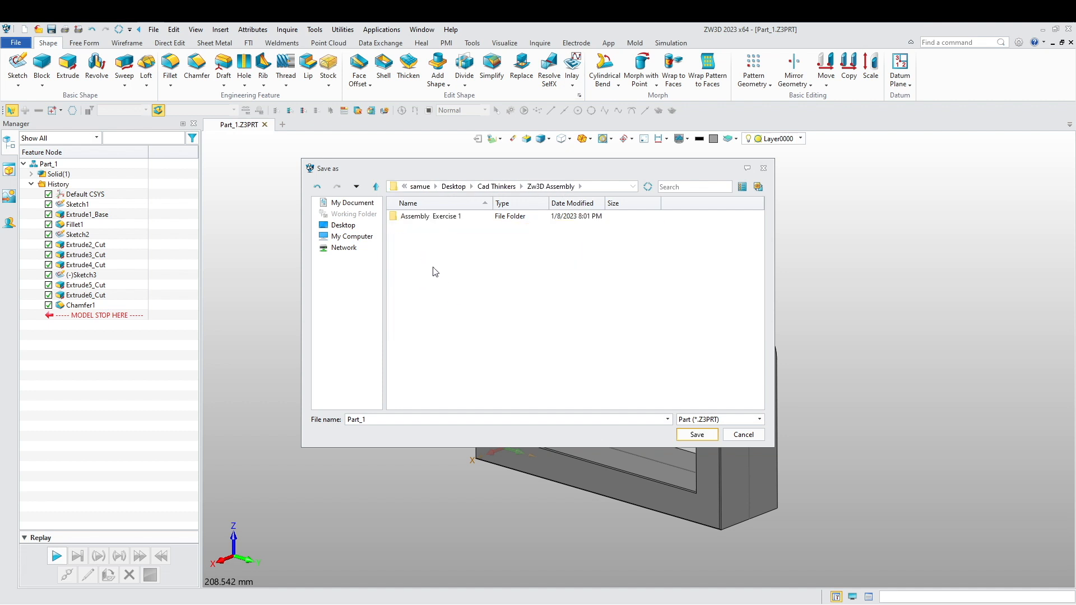
{"action": "double_click", "coordinate": [451, 219]}
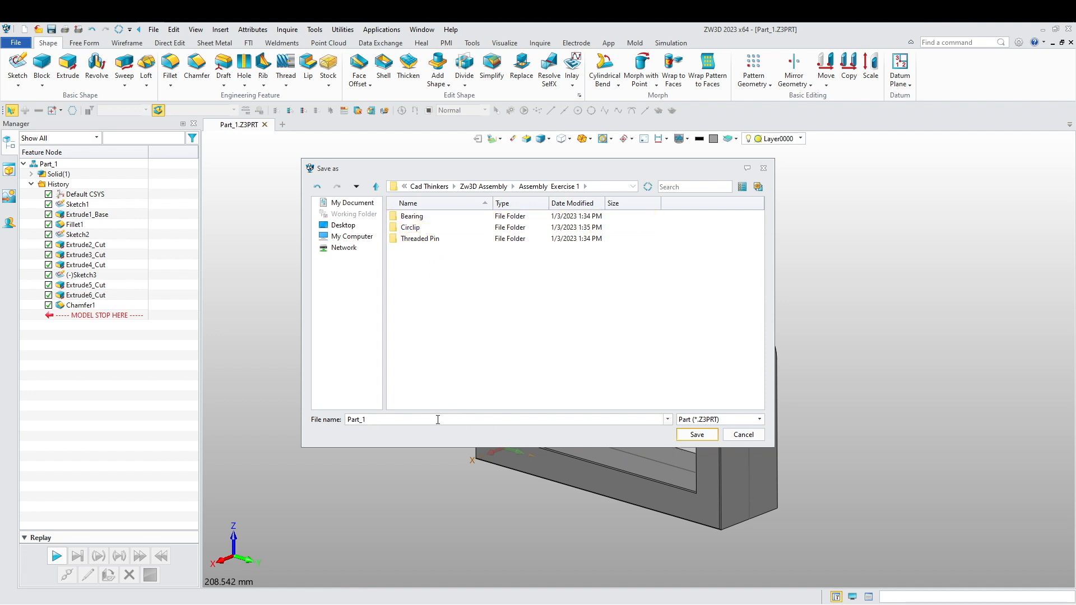
{"action": "left_click", "coordinate": [686, 437]}
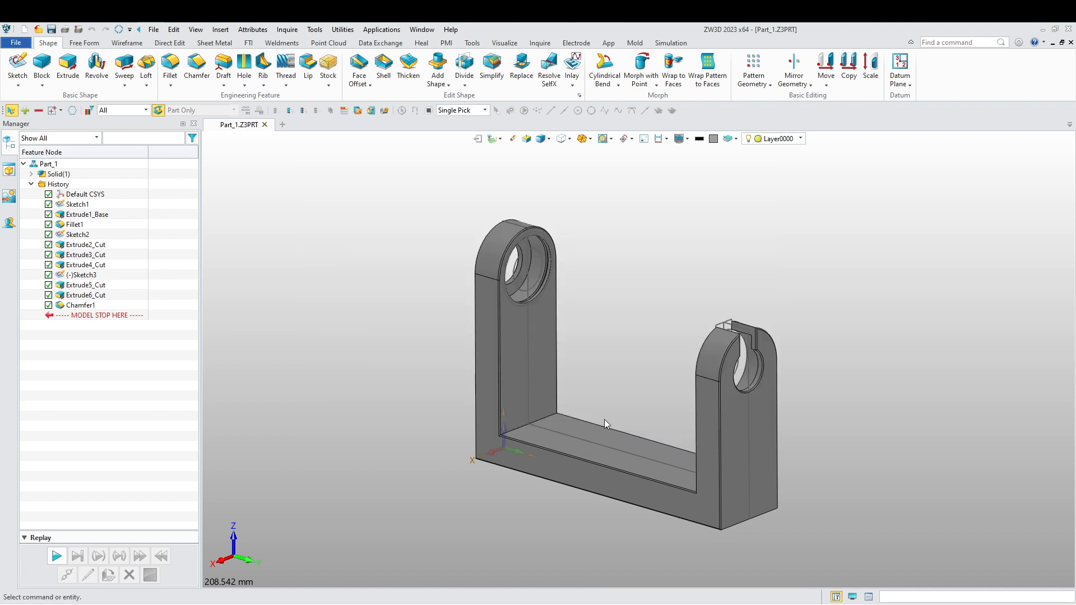
{"action": "left_click", "coordinate": [264, 126]}
- Create a new standard part named Part_2 and start a sketch on the YZ plane
{"action": "left_click", "coordinate": [14, 67]}
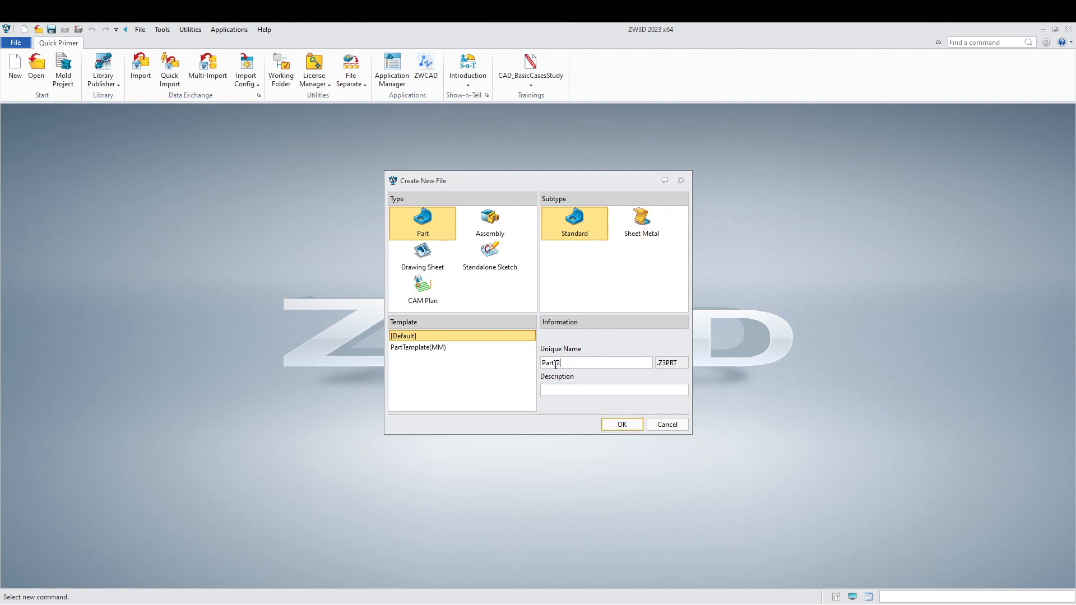
{"action": "left_click", "coordinate": [620, 424]}
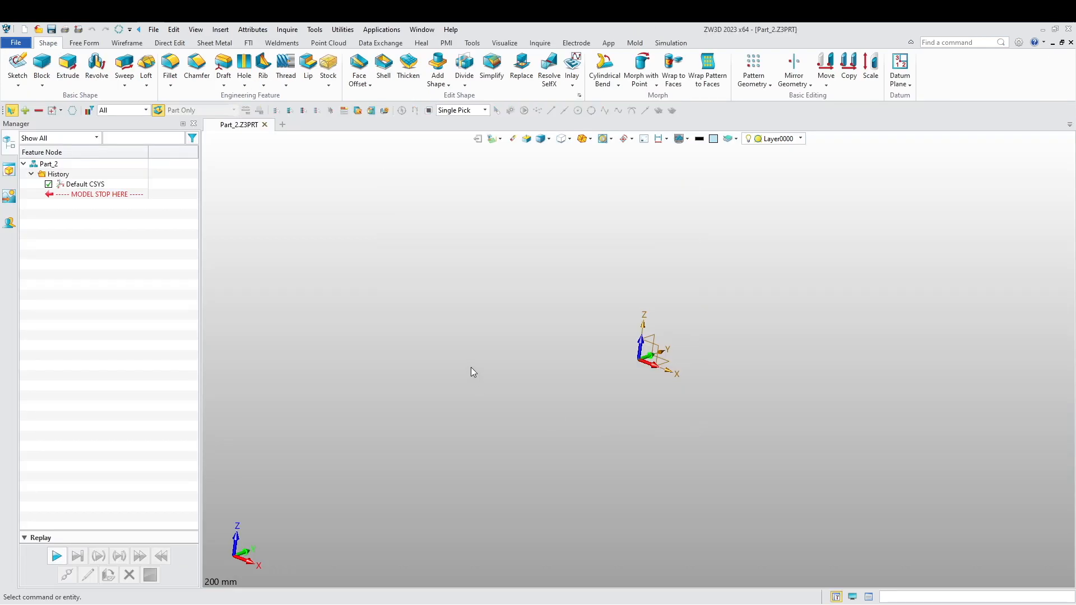
{"action": "right_click", "coordinate": [449, 317]}
{"action": "left_click", "coordinate": [489, 379]}
{"action": "middle_click", "coordinate": [492, 356]}
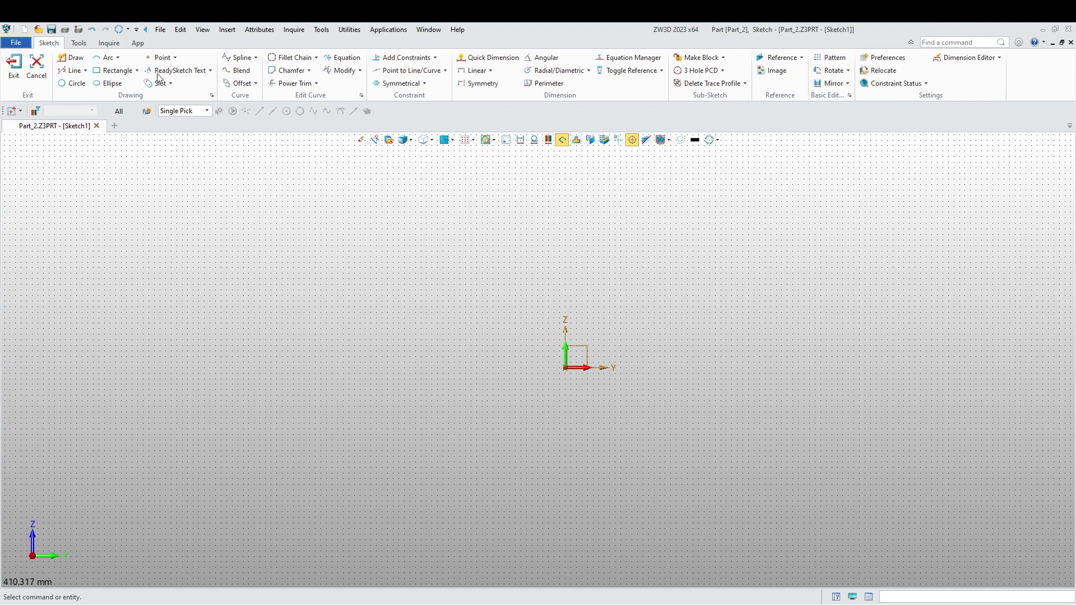
- Draw a 150 mm diameter circle centred on the sketch origin
{"action": "left_click", "coordinate": [72, 82]}
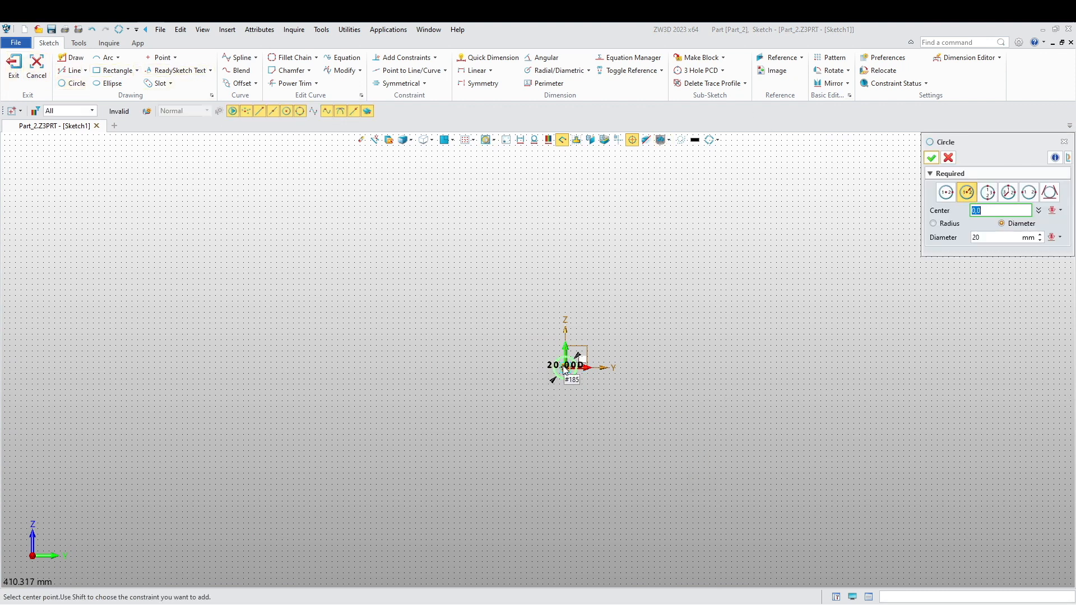
{"action": "left_click", "coordinate": [565, 367]}
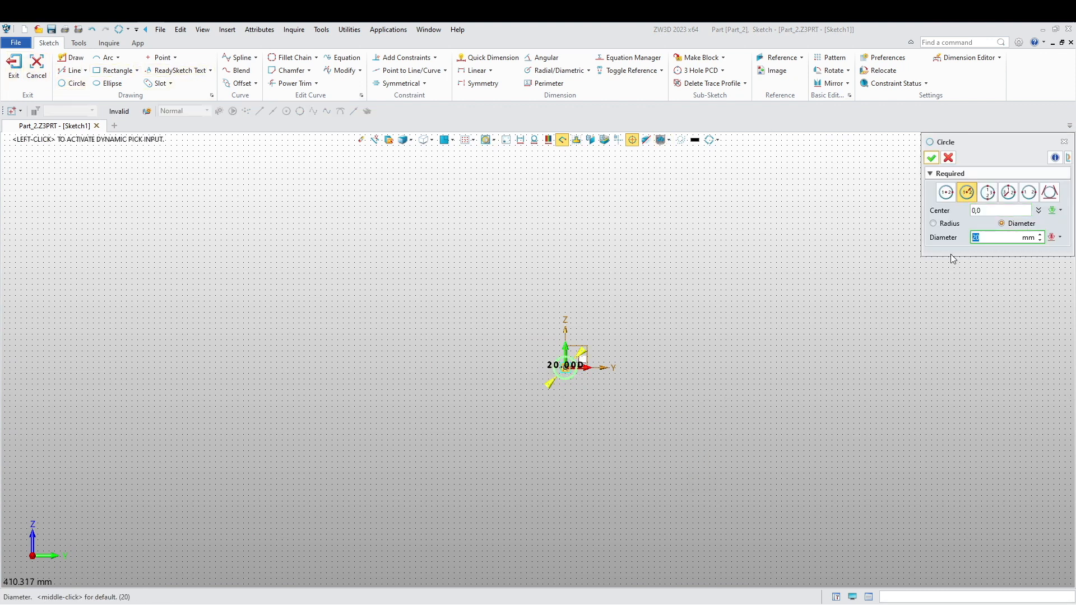
{"action": "type", "text": "15"}
{"action": "key", "text": "Return"}
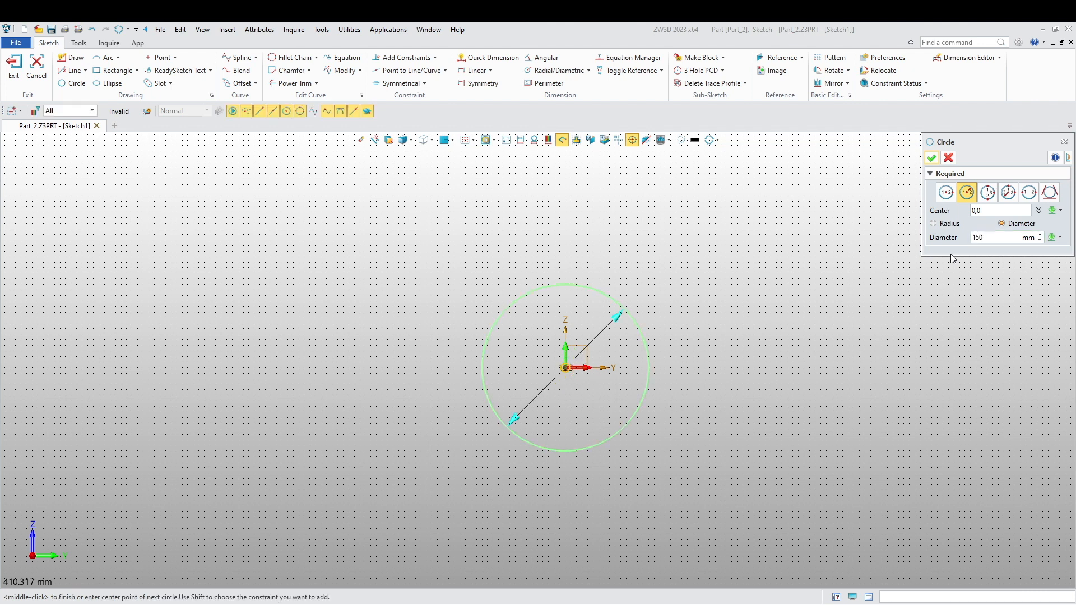
{"action": "left_click", "coordinate": [931, 157]}
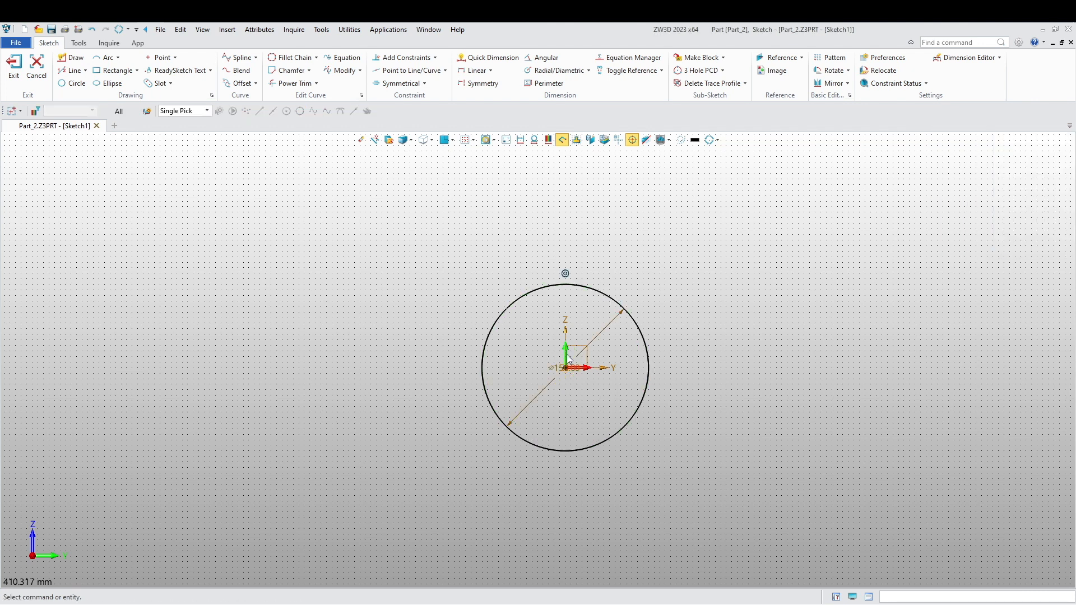
{"action": "middle_click_drag", "start_coordinate": [555, 368], "coordinate": [555, 341]}
{"action": "left_click", "coordinate": [72, 83]}
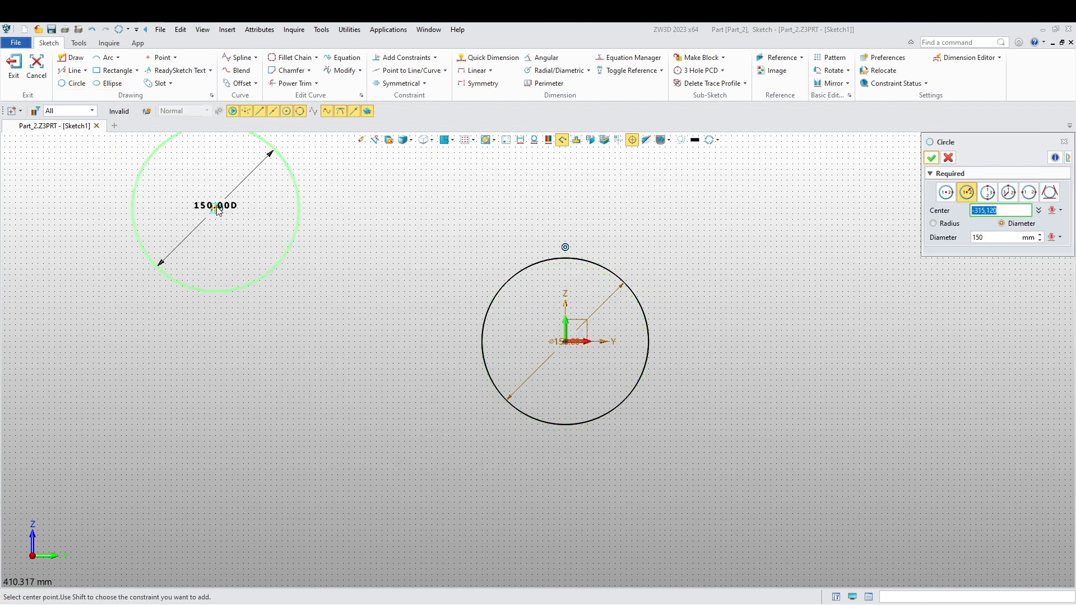
{"action": "key", "text": "Escape"}
- Draw a vertical line from the origin up to the circle and a second line slanting from the origin to the circle's upper right
{"action": "left_click", "coordinate": [67, 58]}
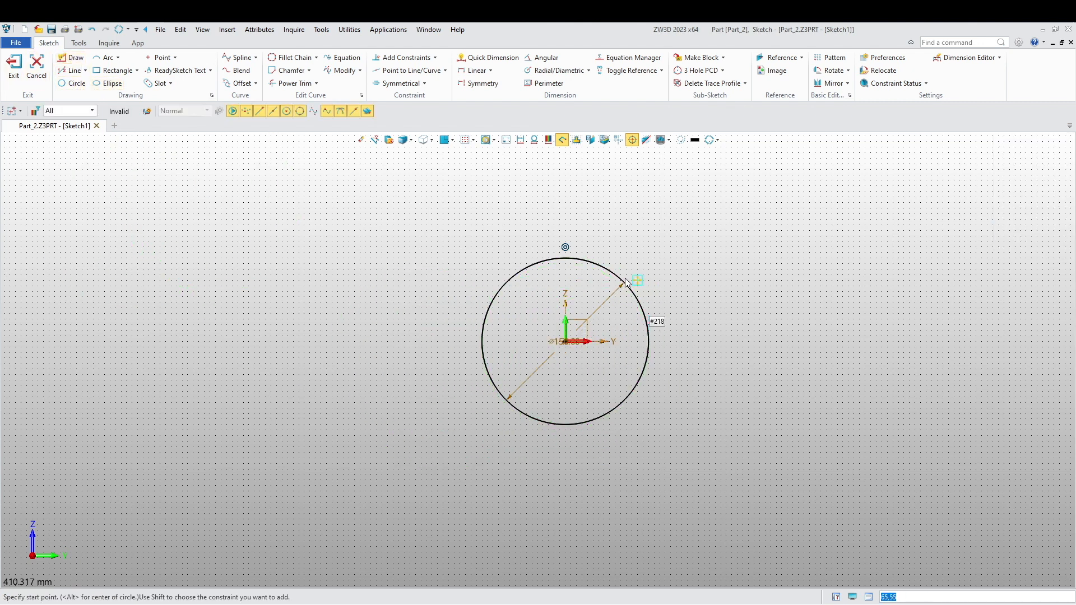
{"action": "left_click", "coordinate": [566, 342]}
{"action": "middle_click", "coordinate": [574, 306]}
{"action": "scroll", "coordinate": [581, 287], "scroll_direction": "up", "scroll_amount": 3}
{"action": "middle_click", "coordinate": [587, 336]}
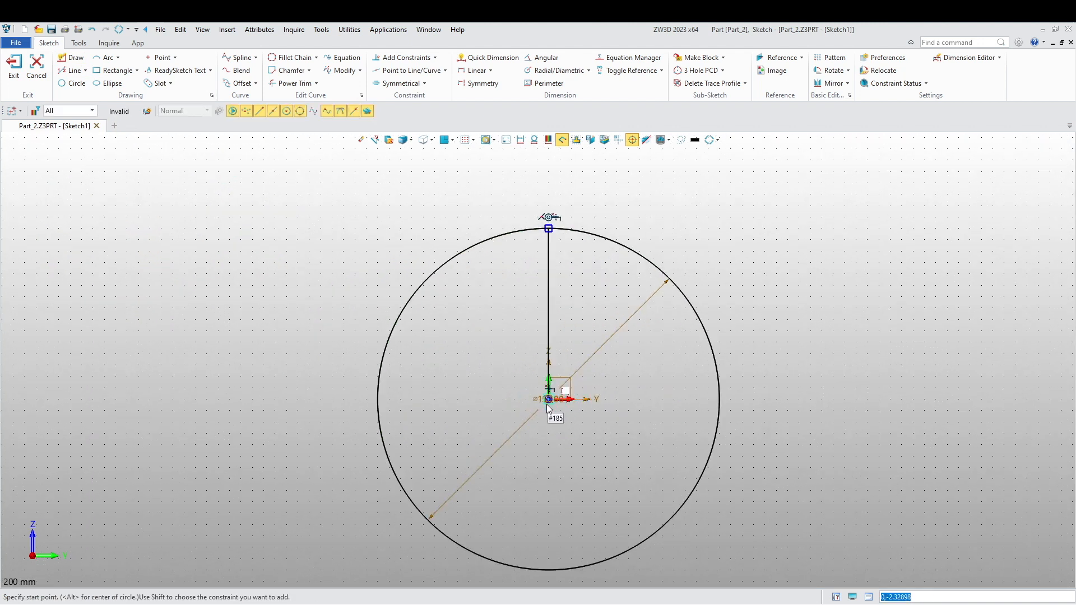
{"action": "left_click", "coordinate": [547, 405]}
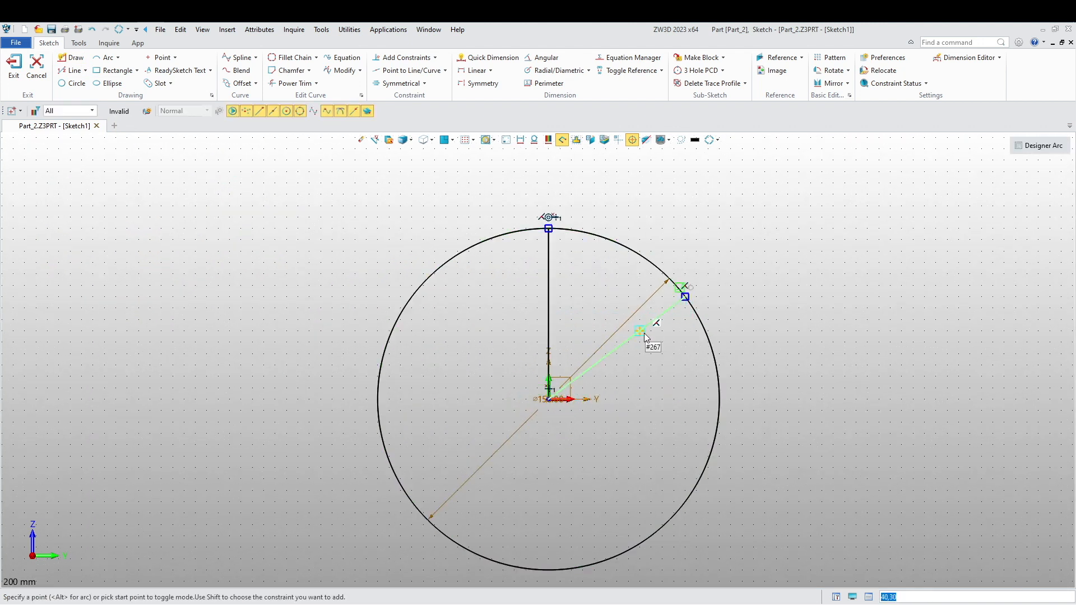
{"action": "left_click", "coordinate": [644, 333]}
{"action": "middle_click", "coordinate": [644, 333]}
- Convert the slanted line and the vertical line inside the circle to construction lines
{"action": "right_click", "coordinate": [641, 335]}
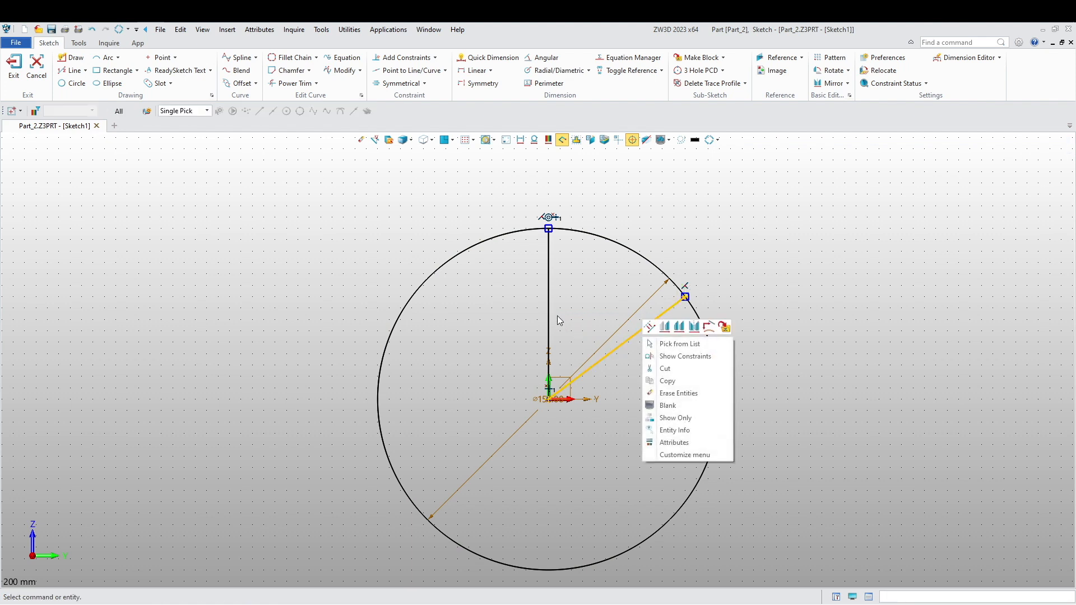
{"action": "left_click", "coordinate": [649, 327]}
{"action": "right_click", "coordinate": [547, 305]}
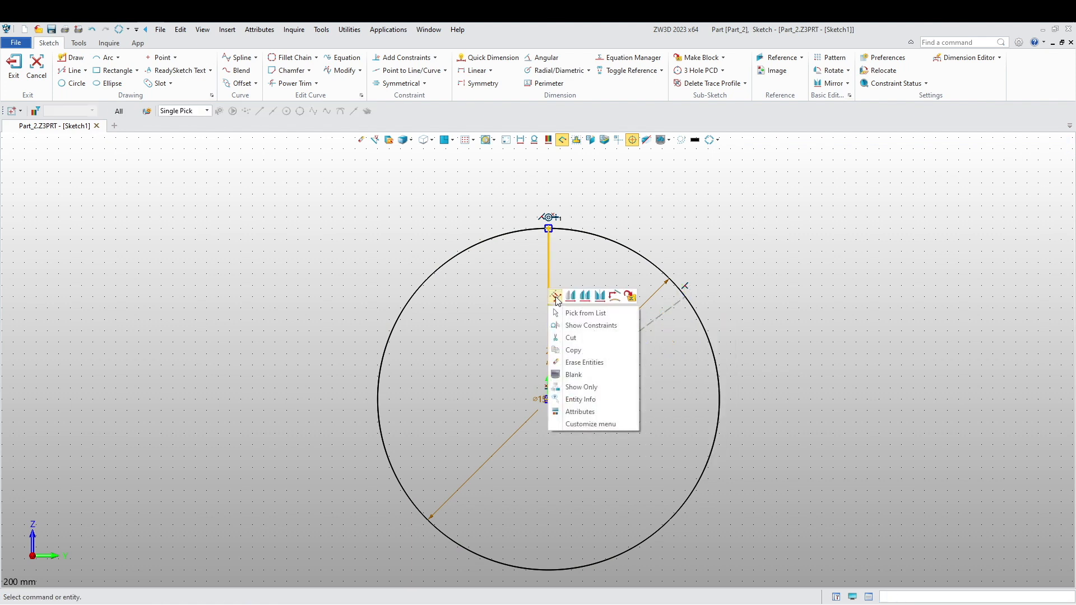
{"action": "left_click", "coordinate": [555, 296]}
- Add a 60° angular dimension between the vertical and slanted construction lines
{"action": "scroll", "coordinate": [613, 342], "scroll_direction": "up", "scroll_amount": 2}
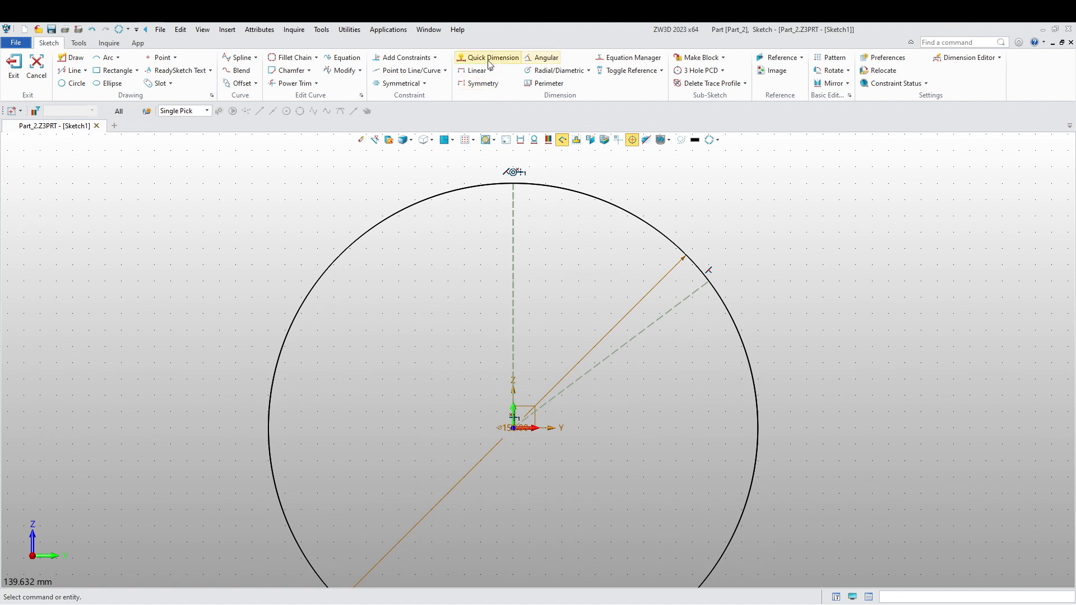
{"action": "left_click", "coordinate": [636, 335]}
{"action": "left_click", "coordinate": [615, 270]}
{"action": "type", "text": "60"}
{"action": "key", "text": "Return"}
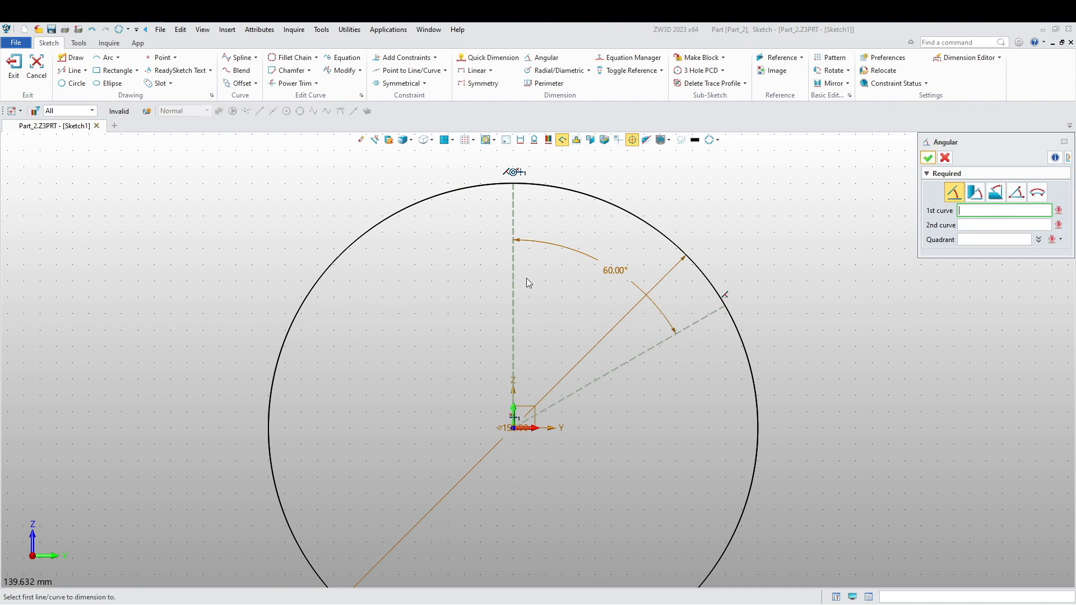
- Offset the vertical and the slanted construction lines by 6.2 mm in both directions
{"action": "middle_click_drag", "start_coordinate": [409, 280], "coordinate": [407, 259]}
{"action": "key", "text": "Escape"}
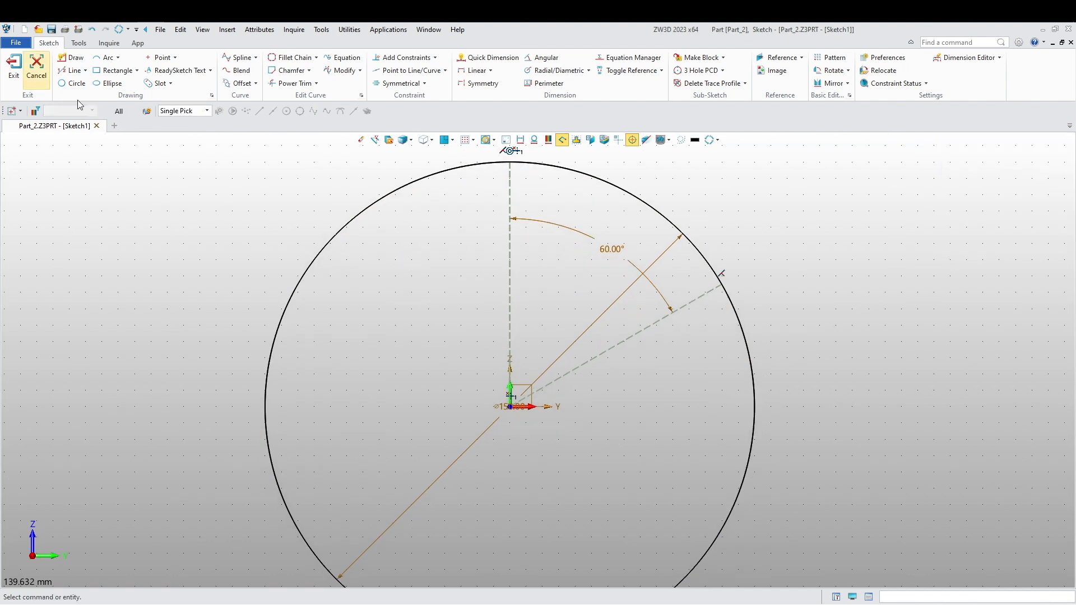
{"action": "left_click", "coordinate": [235, 84]}
{"action": "left_click", "coordinate": [511, 254]}
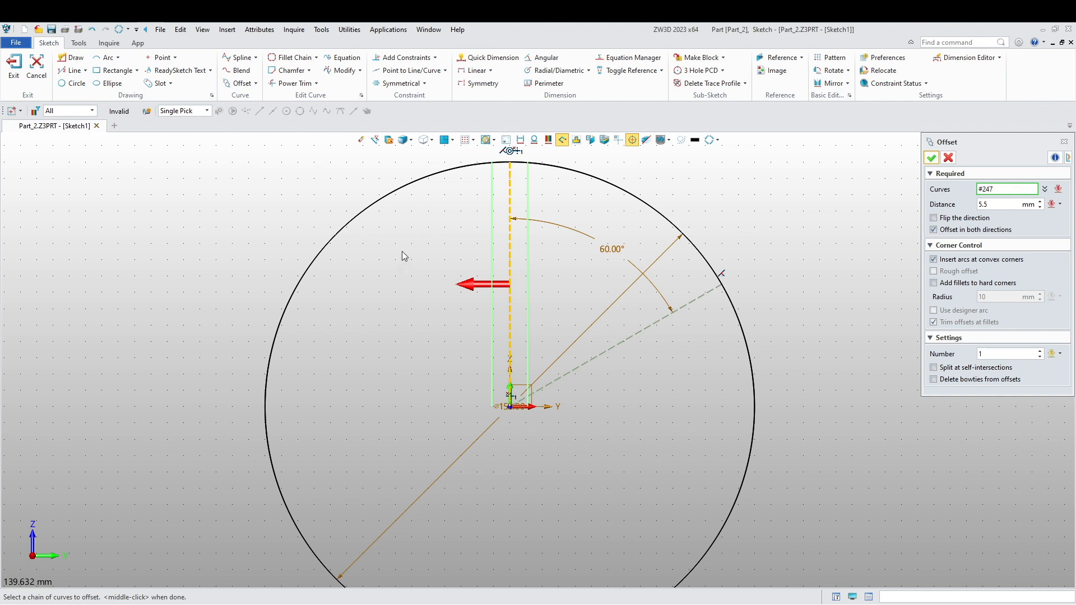
{"action": "type", "text": "62"}
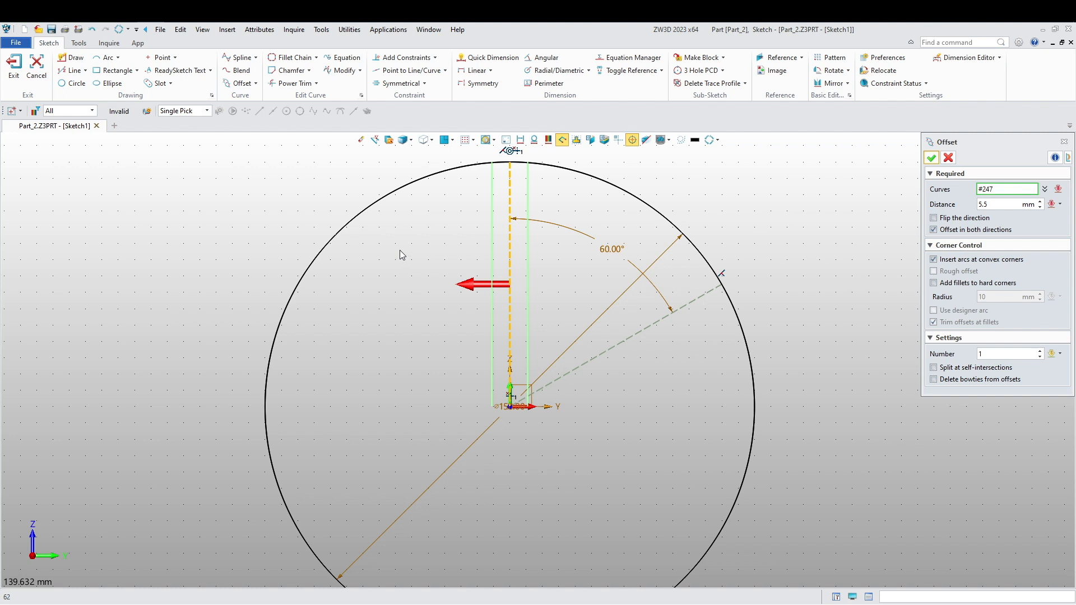
{"action": "left_click", "coordinate": [1003, 203]}
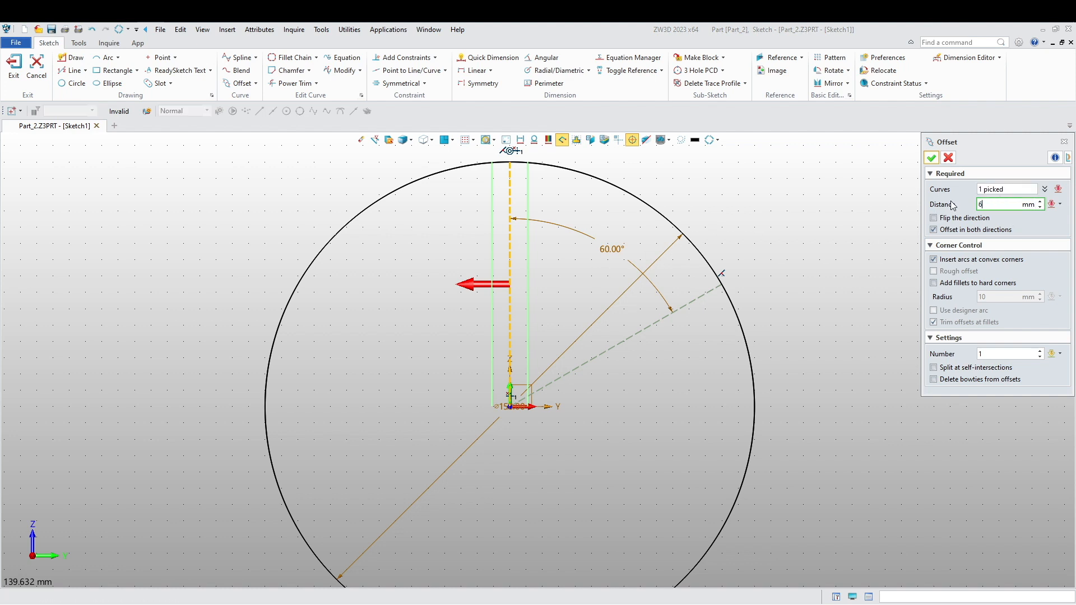
{"action": "key", "text": "Return"}
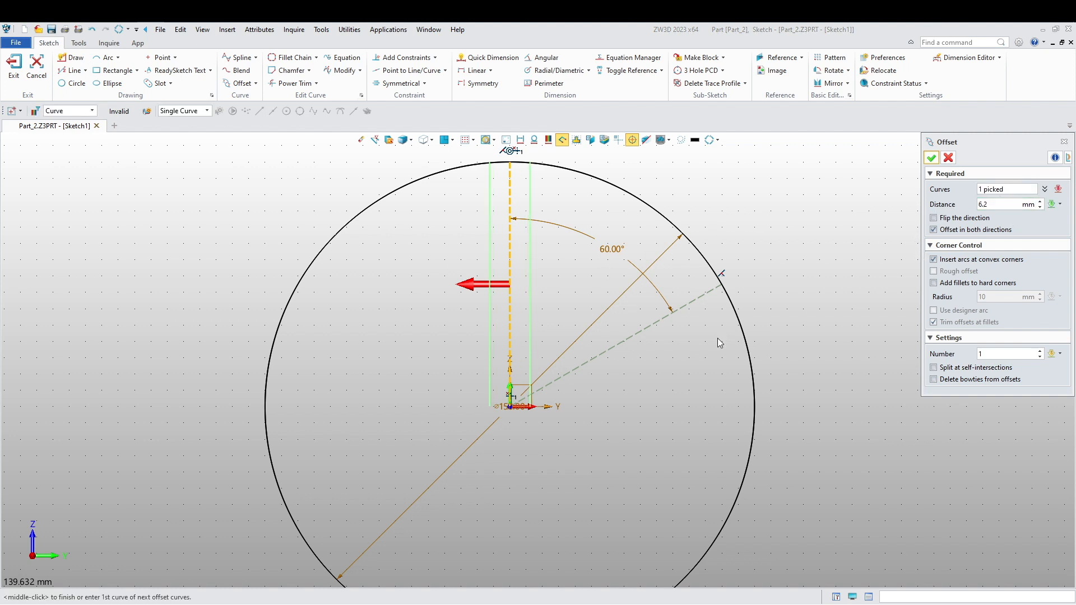
{"action": "left_click", "coordinate": [630, 336]}
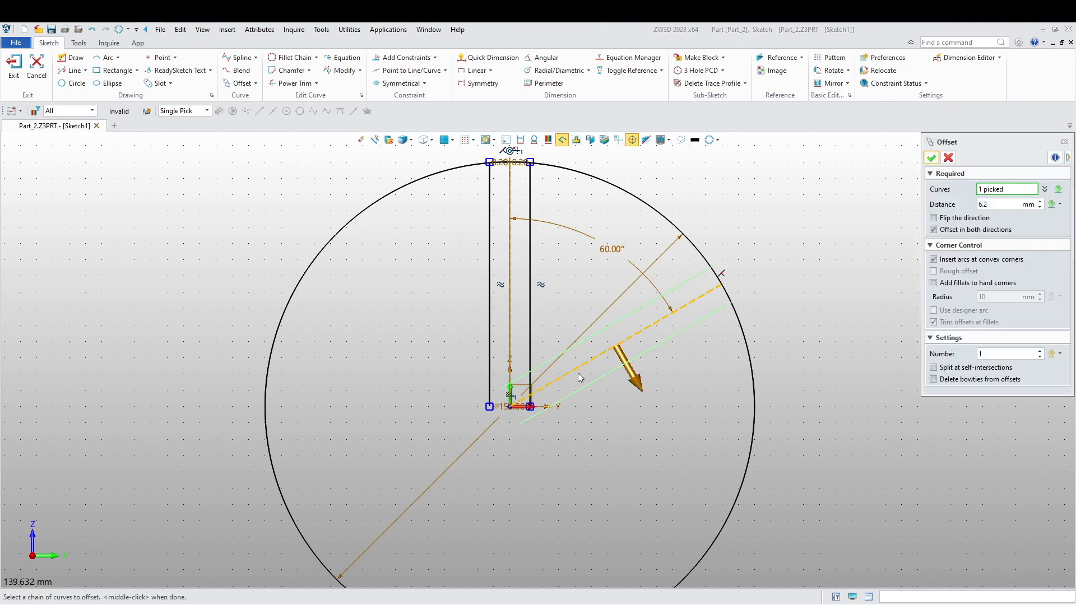
{"action": "left_click", "coordinate": [931, 158]}
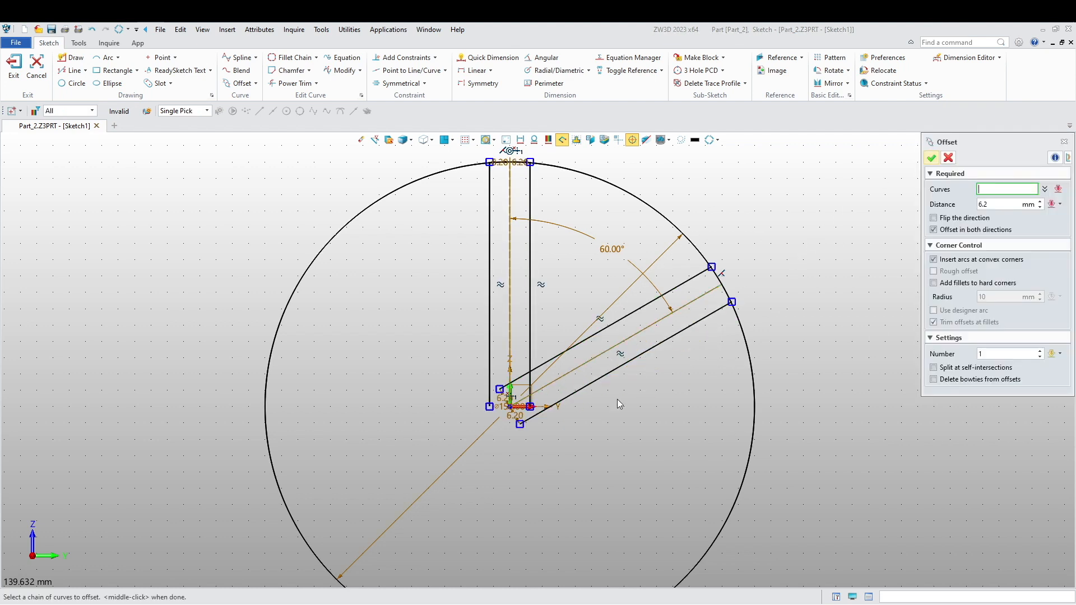
- Mirror the two slanted offset lines about the vertical construction line, keeping the originals
{"action": "scroll", "coordinate": [518, 396], "scroll_direction": "up", "scroll_amount": 2}
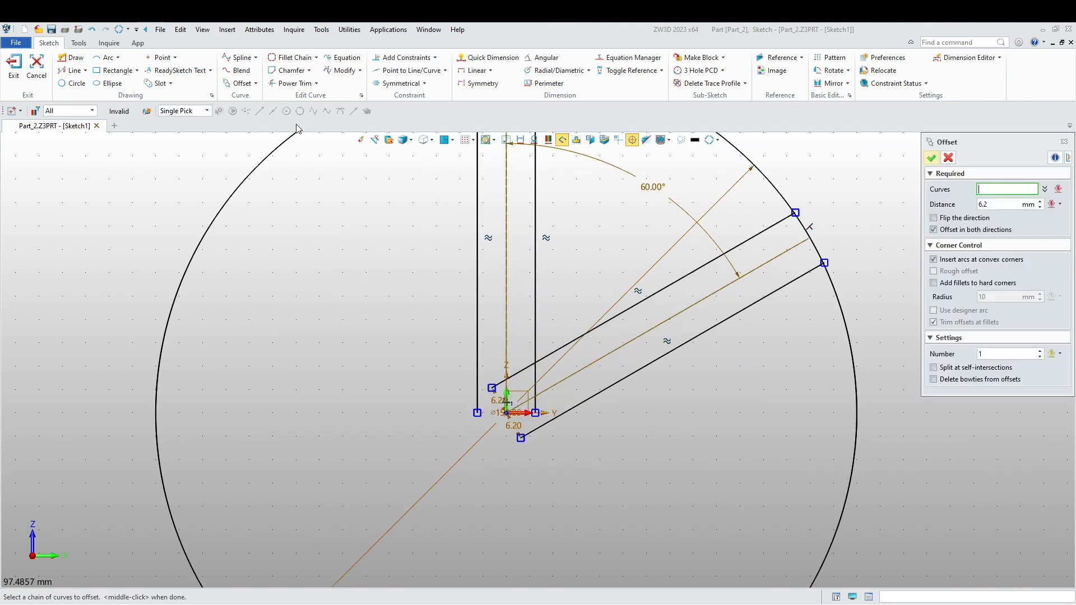
{"action": "left_click", "coordinate": [824, 84]}
{"action": "left_click", "coordinate": [751, 238]}
{"action": "left_click", "coordinate": [778, 296]}
{"action": "middle_click", "coordinate": [476, 296]}
{"action": "left_click", "coordinate": [507, 281]}
{"action": "scroll", "coordinate": [474, 304], "scroll_direction": "down", "scroll_amount": 2}
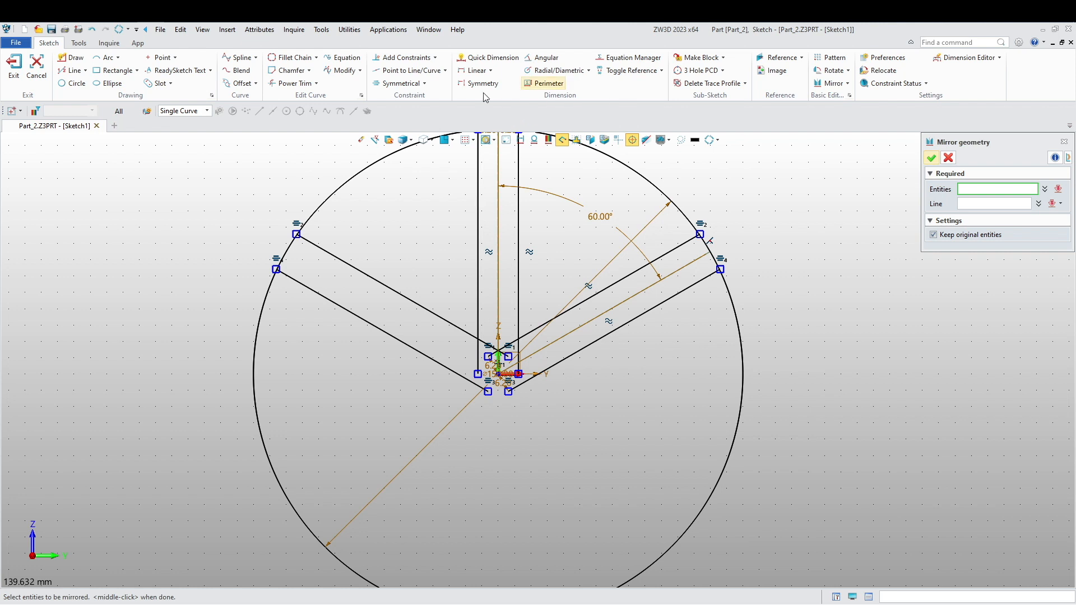
- Try to mirror all six offset lines about the vertical line beside the construction line, and undo the mirror
{"action": "left_click", "coordinate": [633, 318]}
{"action": "left_click", "coordinate": [650, 263]}
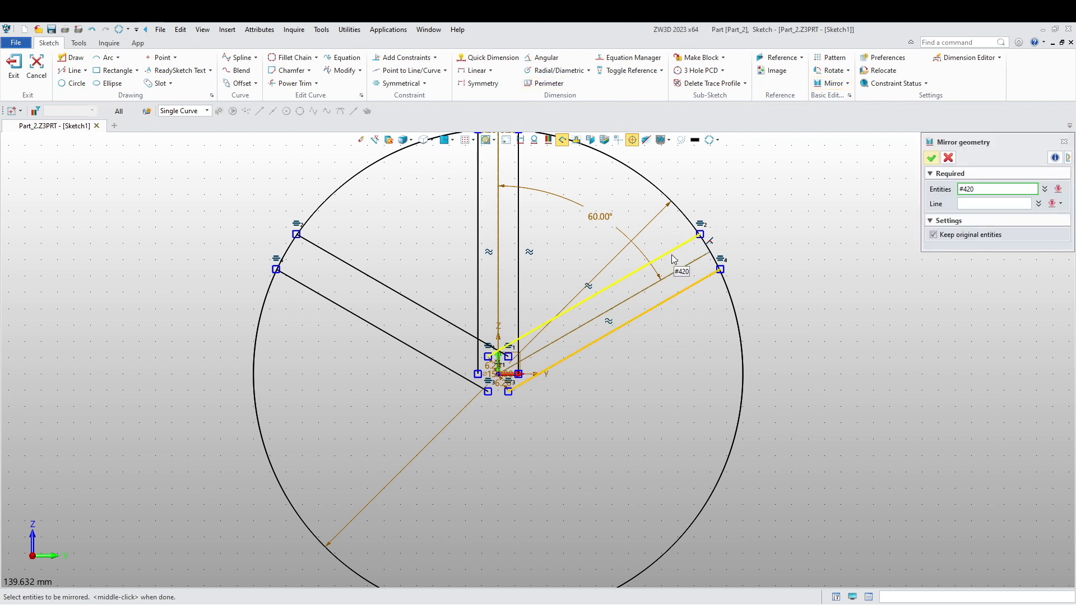
{"action": "left_click", "coordinate": [517, 229]}
{"action": "left_click", "coordinate": [481, 225]}
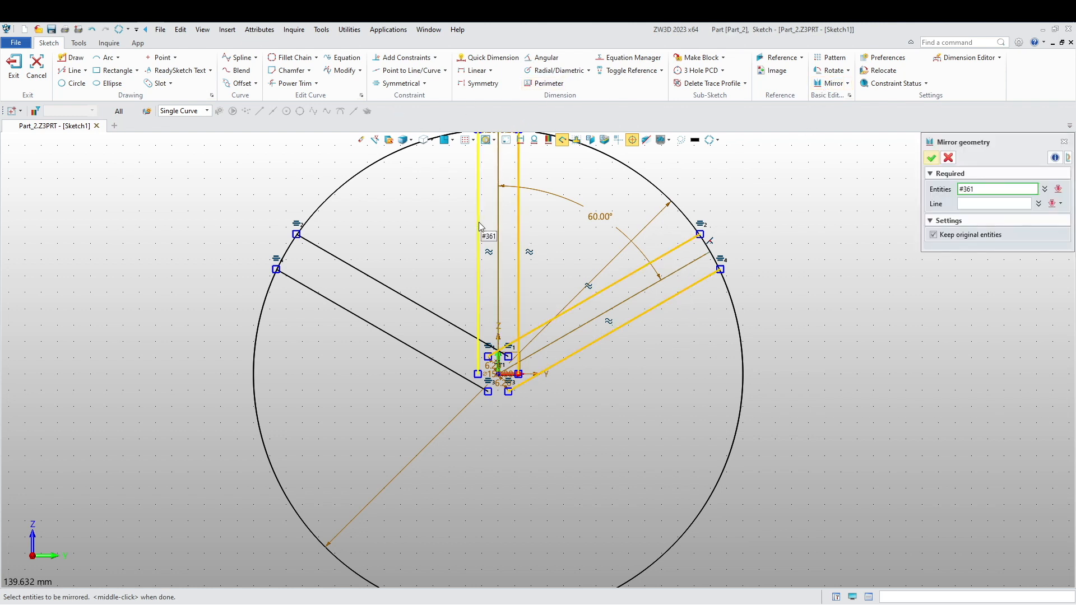
{"action": "left_click", "coordinate": [413, 306]}
{"action": "left_click", "coordinate": [408, 345]}
{"action": "middle_click", "coordinate": [393, 348]}
{"action": "left_click", "coordinate": [542, 374]}
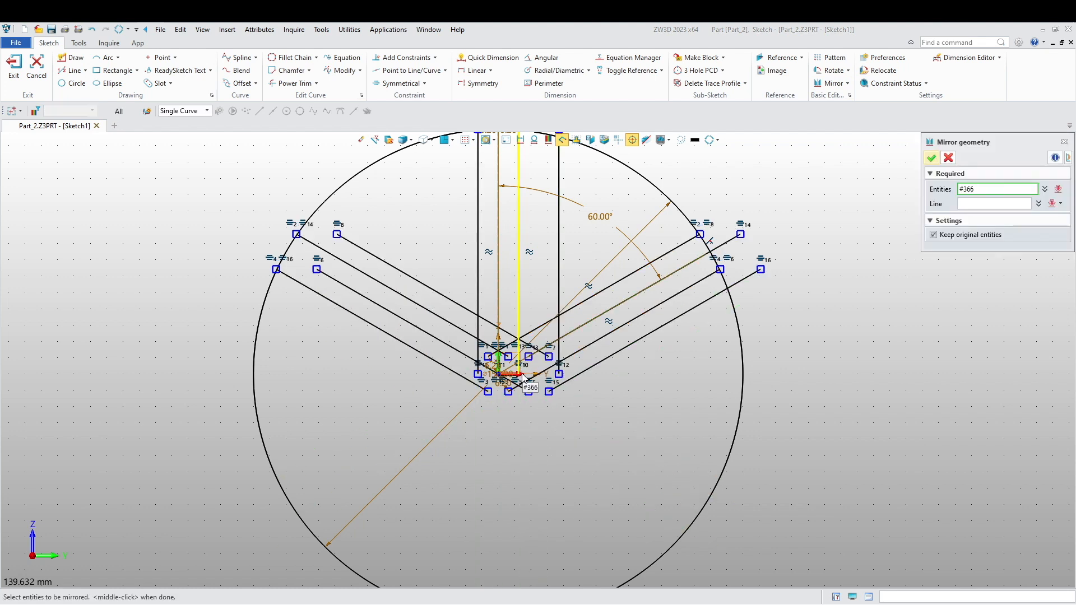
{"action": "key", "text": "Escape"}
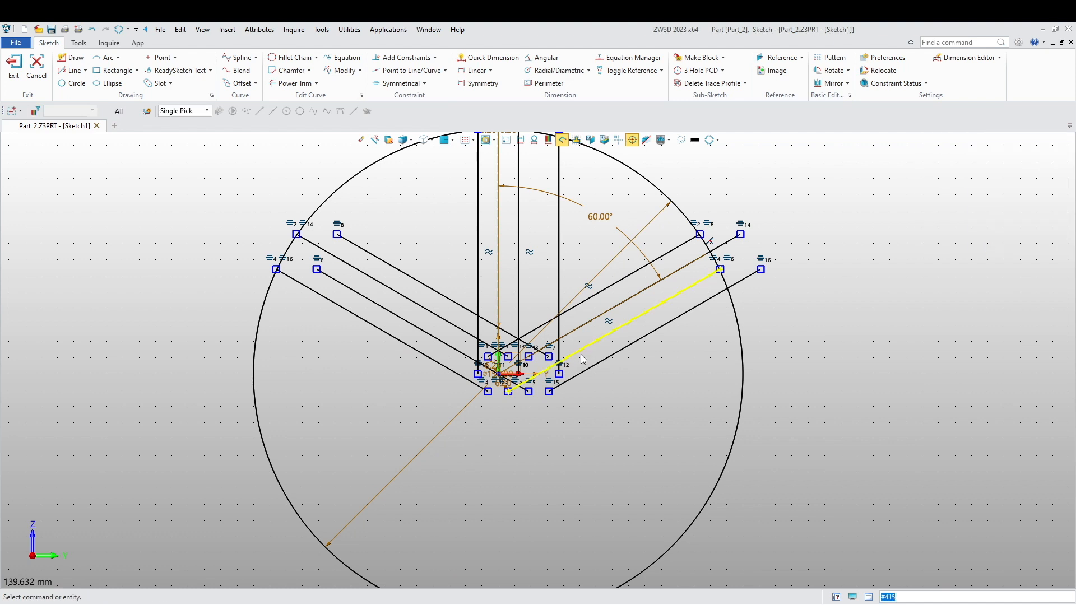
{"action": "key", "text": "ctrl+z"}
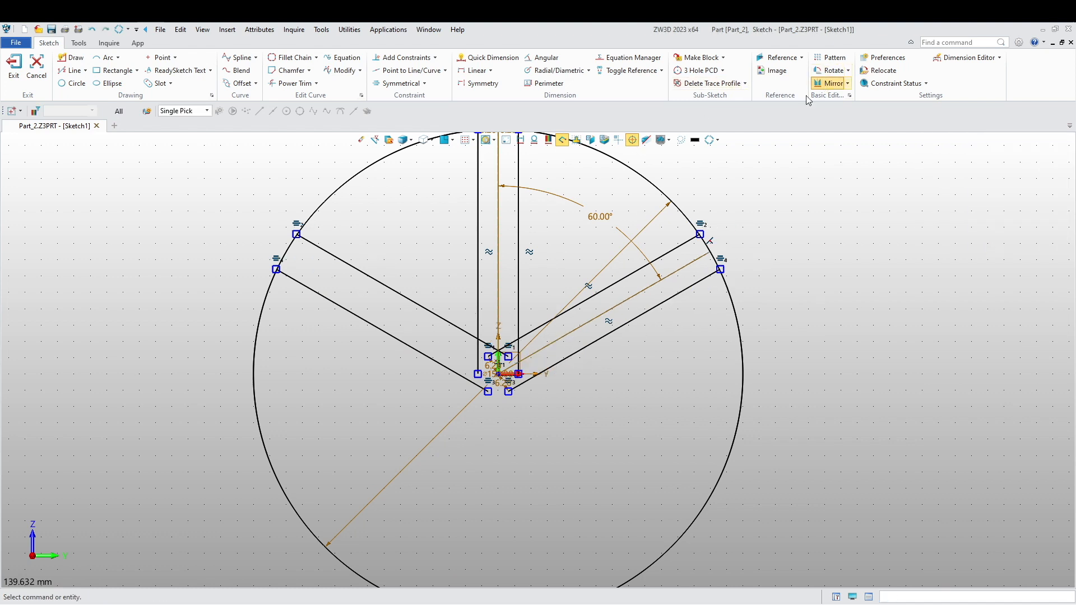
- Try to mirror all six offset lines about the slanted 60° construction line, and undo the mirror
{"action": "left_click", "coordinate": [829, 83]}
{"action": "left_click", "coordinate": [681, 293]}
{"action": "left_click", "coordinate": [627, 279]}
{"action": "left_click", "coordinate": [519, 269]}
{"action": "left_click", "coordinate": [478, 283]}
{"action": "left_click", "coordinate": [448, 316]}
{"action": "left_click", "coordinate": [426, 355]}
{"action": "middle_click", "coordinate": [426, 375]}
{"action": "left_click", "coordinate": [508, 375]}
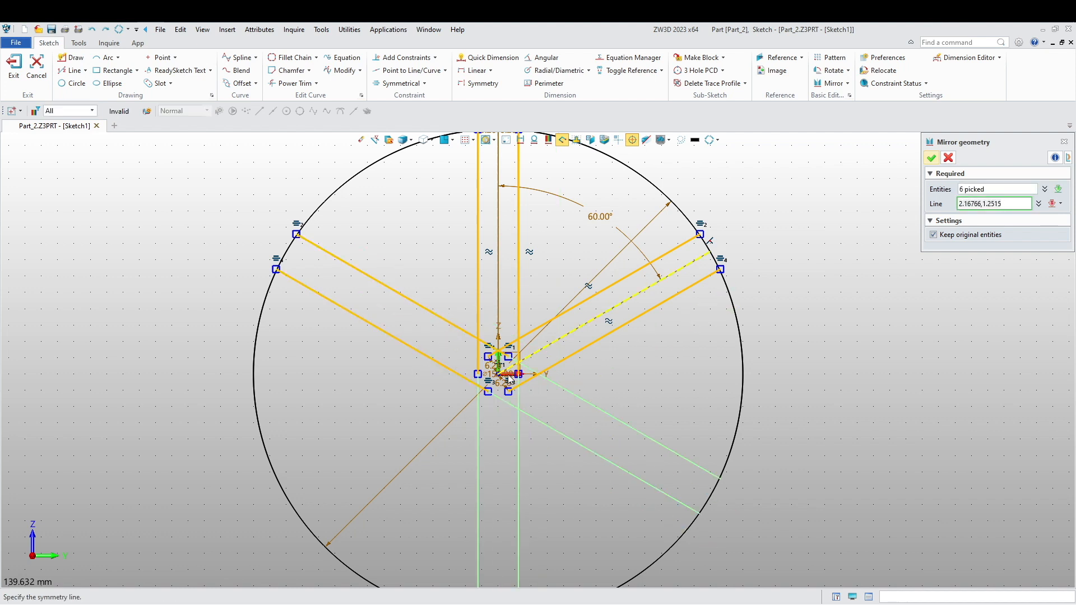
{"action": "middle_click", "coordinate": [508, 375]}
{"action": "scroll", "coordinate": [502, 396], "scroll_direction": "up", "scroll_amount": 3}
{"action": "middle_click_drag", "start_coordinate": [540, 409], "coordinate": [509, 352]}
{"action": "scroll", "coordinate": [508, 353], "scroll_direction": "down", "scroll_amount": 4}
{"action": "middle_click", "coordinate": [510, 351]}
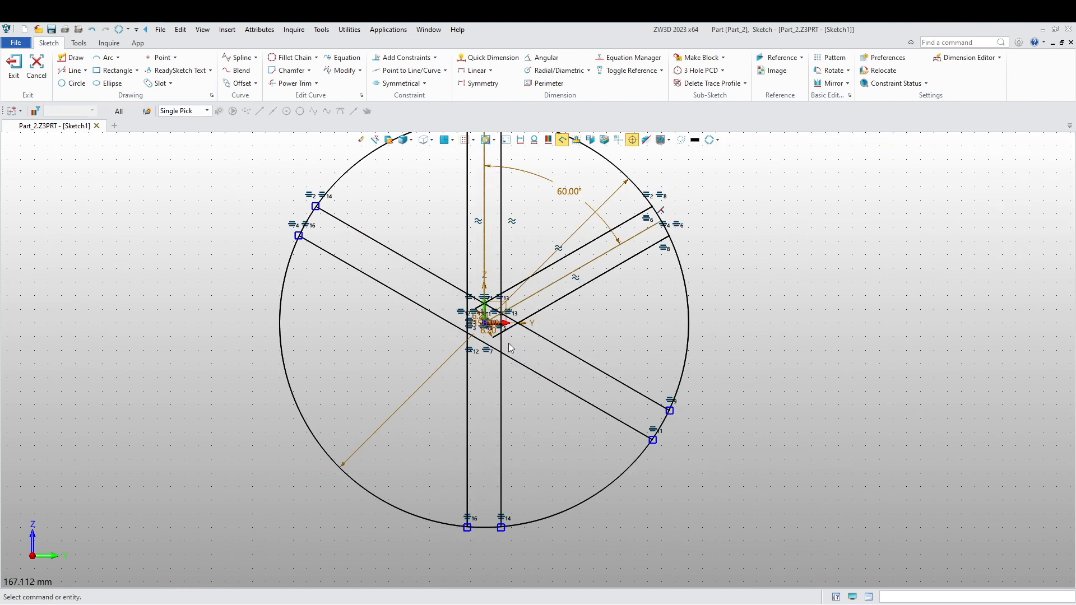
{"action": "key", "text": "ctrl+z"}
- Mirror all six offset lines about the horizontal Y axis through the origin, keeping the originals
{"action": "scroll", "coordinate": [510, 370], "scroll_direction": "up", "scroll_amount": 3}
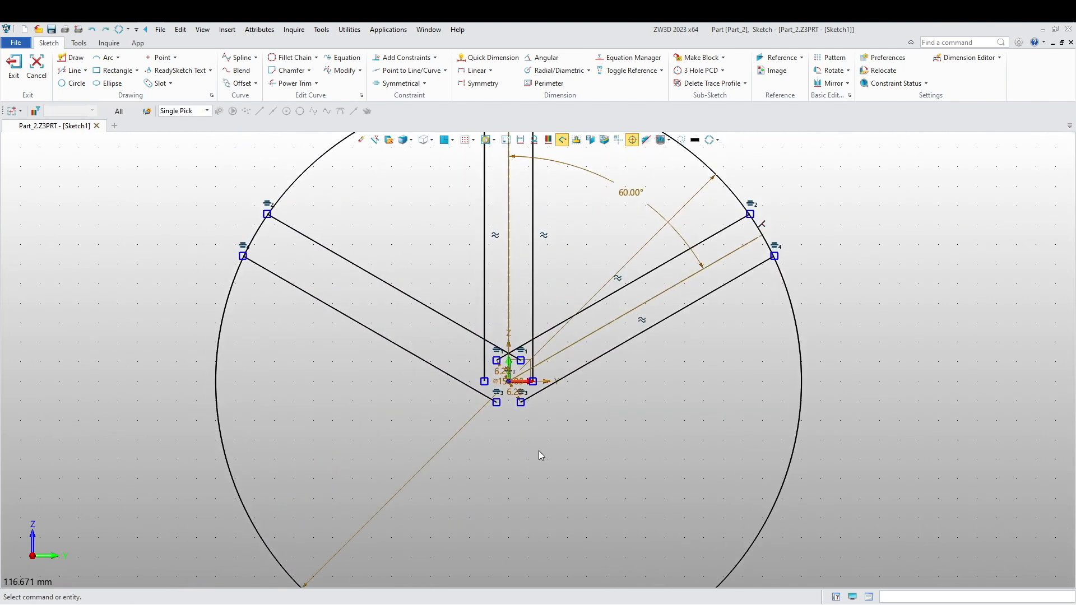
{"action": "left_click", "coordinate": [829, 83]}
{"action": "left_click", "coordinate": [735, 287]}
{"action": "left_click", "coordinate": [718, 232]}
{"action": "left_click", "coordinate": [535, 275]}
{"action": "left_click", "coordinate": [485, 281]}
{"action": "left_click", "coordinate": [445, 317]}
{"action": "left_click", "coordinate": [420, 359]}
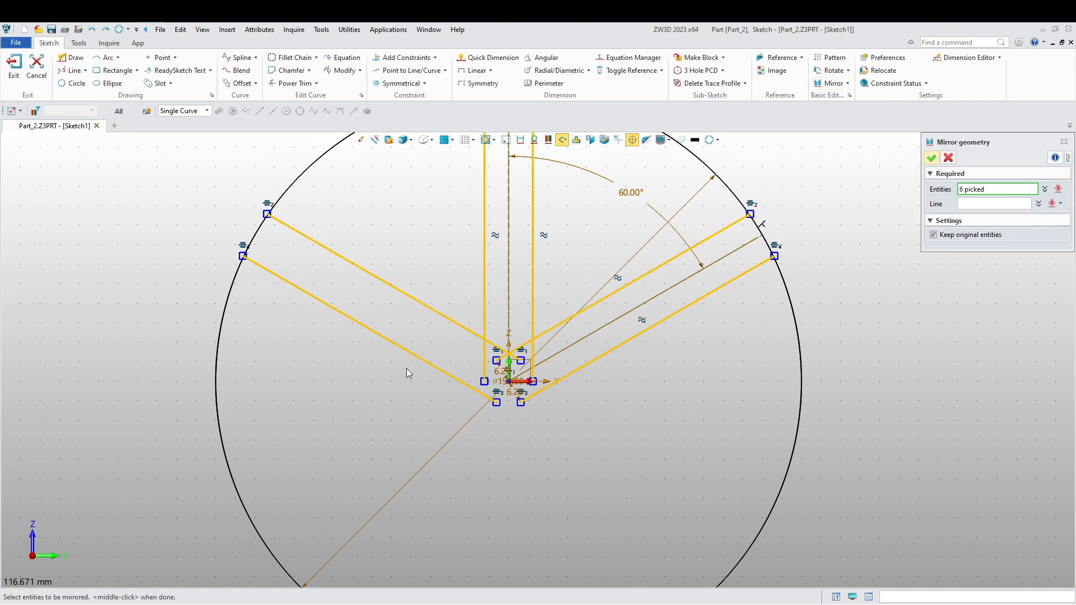
{"action": "middle_click", "coordinate": [408, 373]}
{"action": "left_click", "coordinate": [511, 386]}
{"action": "left_click", "coordinate": [511, 384]}
{"action": "scroll", "coordinate": [516, 386], "scroll_direction": "up", "scroll_amount": 3}
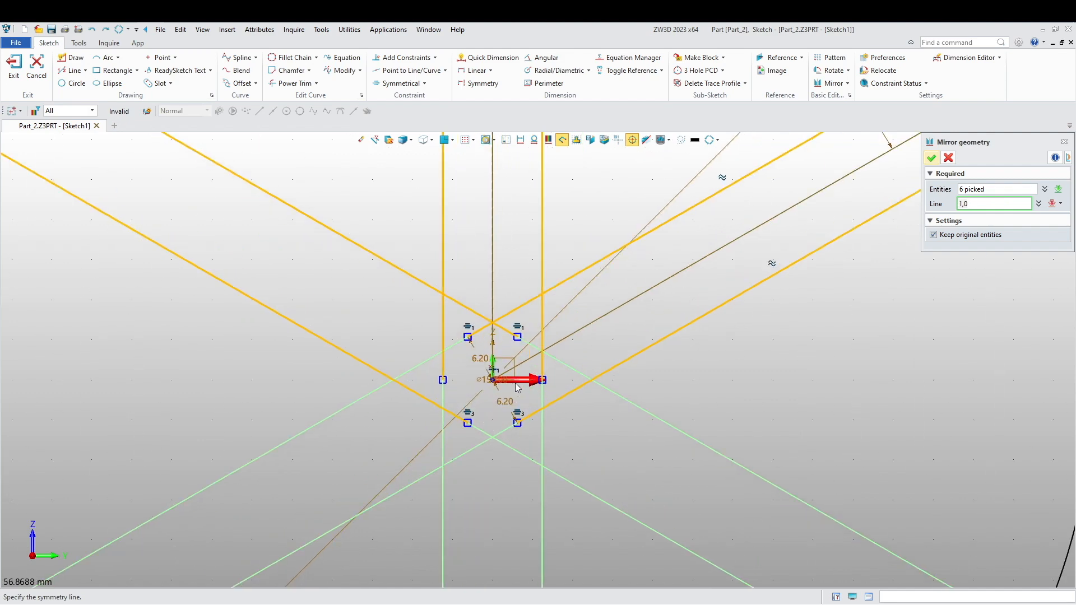
{"action": "middle_click", "coordinate": [517, 386]}
{"action": "scroll", "coordinate": [518, 385], "scroll_direction": "down", "scroll_amount": 5}
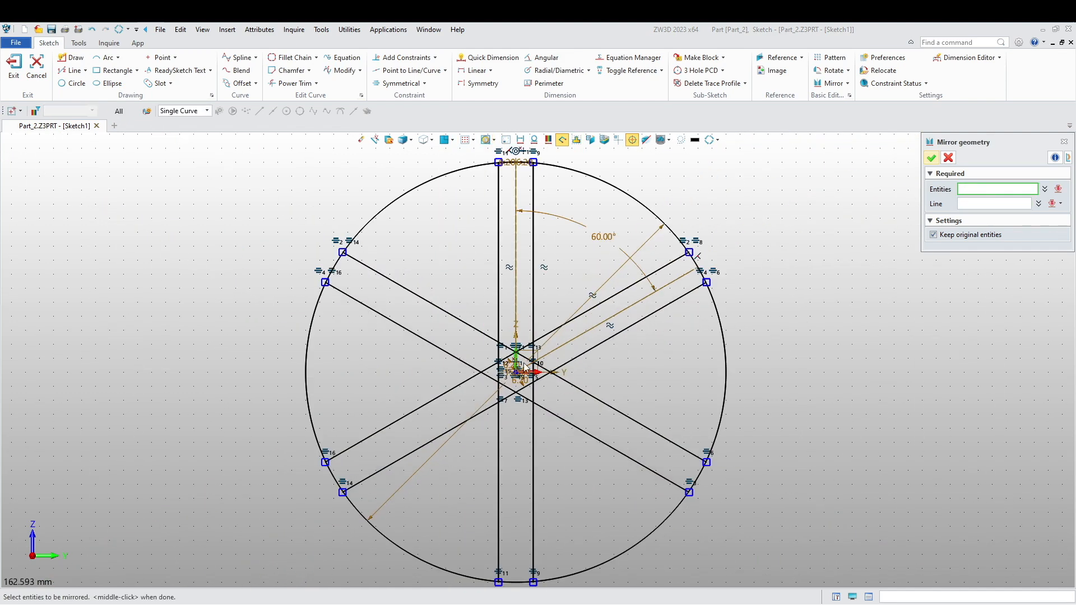
- Power-trim the crossing line segments around the central hexagon so the six spokes open into the centre
{"action": "left_click", "coordinate": [292, 83]}
{"action": "scroll", "coordinate": [507, 362], "scroll_direction": "up", "scroll_amount": 4}
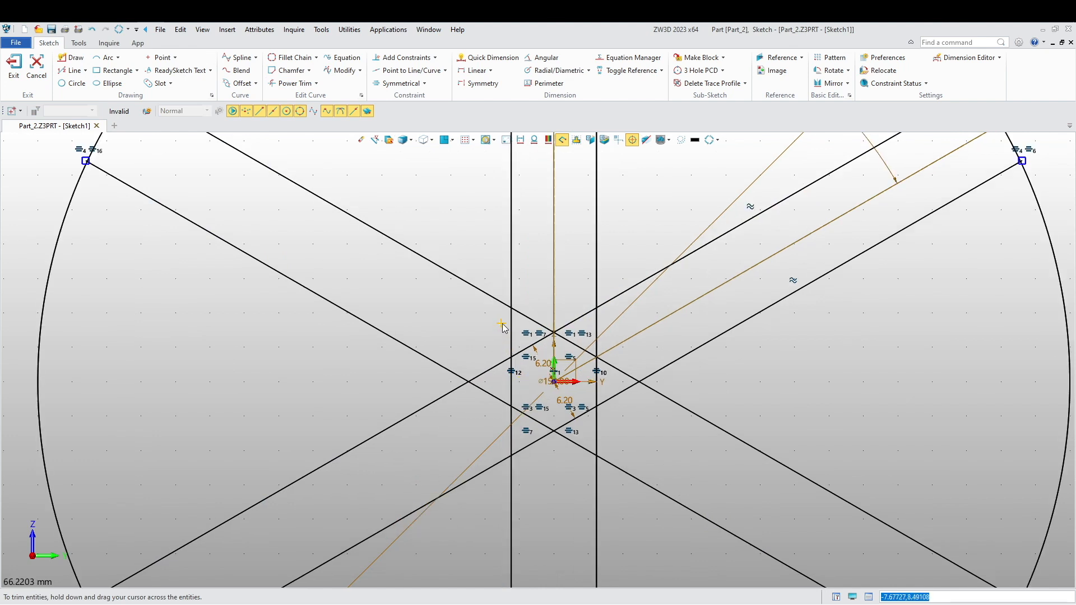
{"action": "mouse_move", "coordinate": [503, 329]}
{"action": "left_mouse_down"}
{"action": "mouse_move", "coordinate": [550, 303]}
{"action": "mouse_move", "coordinate": [572, 303]}
{"action": "mouse_move", "coordinate": [580, 329]}
{"action": "mouse_move", "coordinate": [616, 316]}
{"action": "mouse_move", "coordinate": [598, 401]}
{"action": "mouse_move", "coordinate": [619, 388]}
{"action": "mouse_move", "coordinate": [615, 423]}
{"action": "mouse_move", "coordinate": [540, 474]}
{"action": "mouse_move", "coordinate": [486, 409]}
{"action": "mouse_move", "coordinate": [472, 352]}
{"action": "left_mouse_up"}
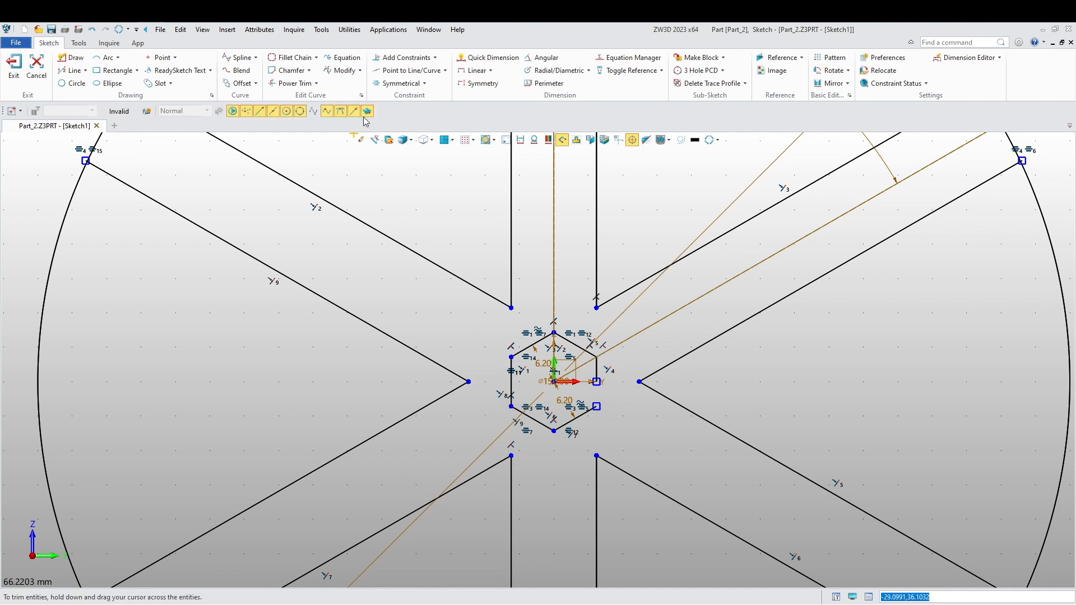
- Erase the leftover central hexagon together with the construction lines and dimensions at the sketch centre
{"action": "left_click", "coordinate": [361, 139]}
{"action": "mouse_move", "coordinate": [611, 436]}
{"action": "left_mouse_down"}
{"action": "mouse_move", "coordinate": [508, 314]}
{"action": "mouse_move", "coordinate": [499, 323]}
{"action": "left_mouse_up"}
{"action": "middle_click", "coordinate": [525, 332]}
{"action": "scroll", "coordinate": [526, 332], "scroll_direction": "down", "scroll_amount": 5}
{"action": "scroll", "coordinate": [428, 312], "scroll_direction": "up", "scroll_amount": 5}
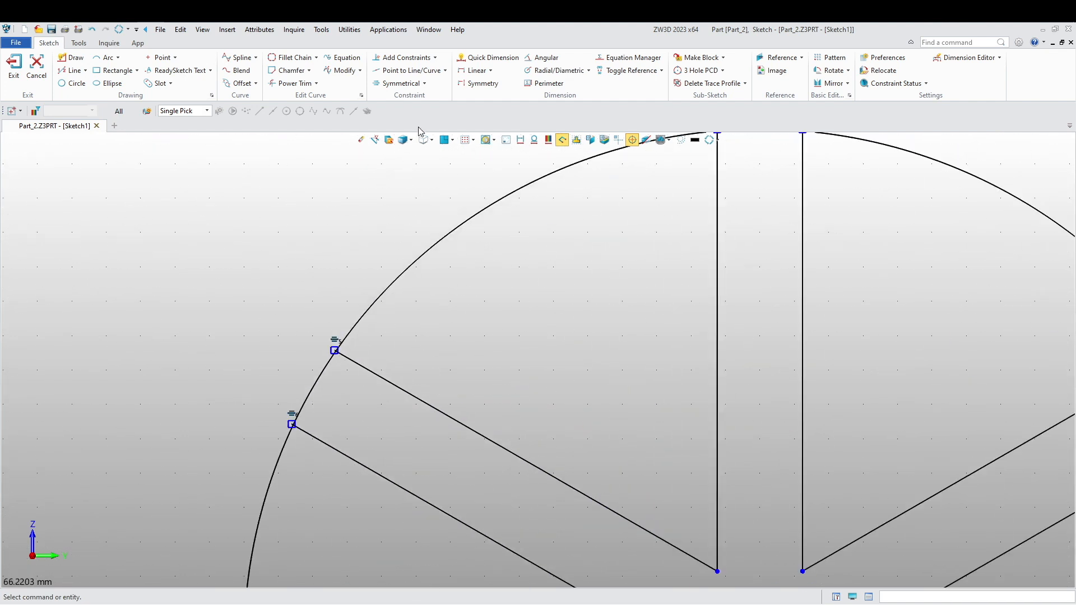
- Trim the line ends where the upper-left and top spokes meet the circle, using One Touch Trim
{"action": "left_click", "coordinate": [315, 83]}
{"action": "left_click", "coordinate": [306, 120]}
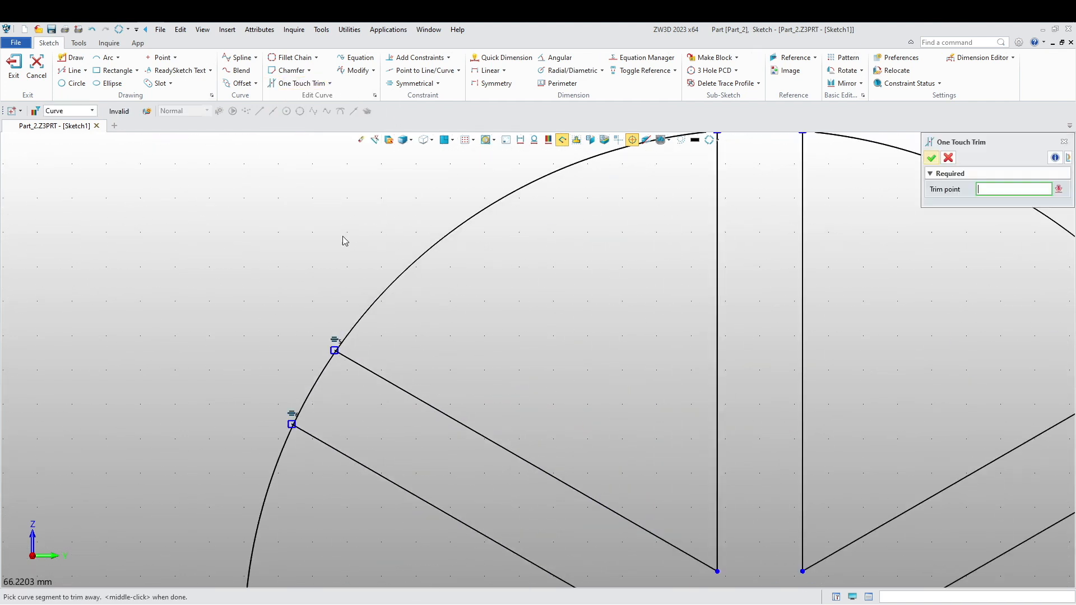
{"action": "scroll", "coordinate": [339, 338], "scroll_direction": "up", "scroll_amount": 5}
{"action": "left_click", "coordinate": [316, 402]}
{"action": "scroll", "coordinate": [308, 320], "scroll_direction": "down", "scroll_amount": 4}
{"action": "scroll", "coordinate": [235, 471], "scroll_direction": "up", "scroll_amount": 3}
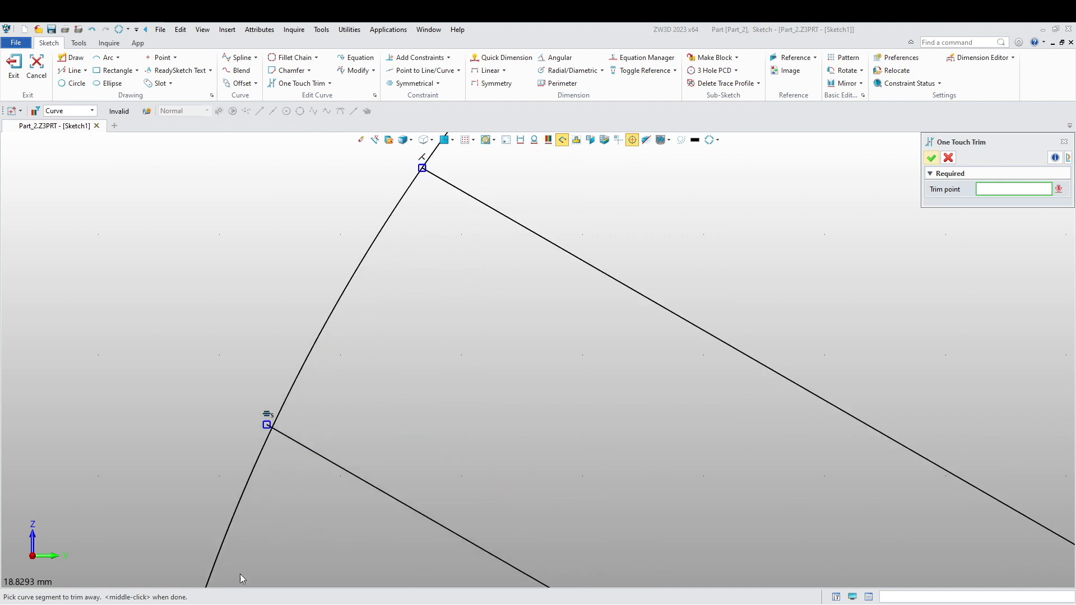
{"action": "left_click", "coordinate": [259, 420]}
{"action": "scroll", "coordinate": [259, 418], "scroll_direction": "down", "scroll_amount": 4}
{"action": "scroll", "coordinate": [598, 192], "scroll_direction": "up", "scroll_amount": 7}
{"action": "left_click", "coordinate": [648, 149]}
{"action": "middle_click_drag", "start_coordinate": [869, 163], "coordinate": [665, 313]}
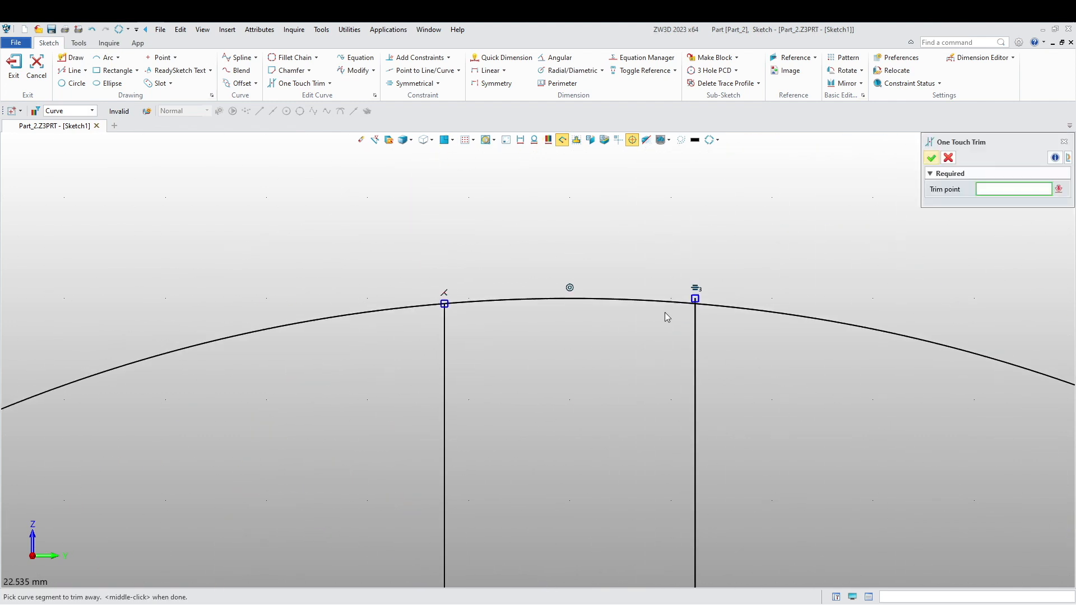
{"action": "left_click", "coordinate": [695, 294]}
- Trim the line ends where the upper-right and lower-right spokes meet the circle
{"action": "scroll", "coordinate": [728, 359], "scroll_direction": "down", "scroll_amount": 5}
{"action": "scroll", "coordinate": [827, 414], "scroll_direction": "up", "scroll_amount": 2}
{"action": "scroll", "coordinate": [826, 413], "scroll_direction": "up", "scroll_amount": 4}
{"action": "left_click", "coordinate": [783, 393]}
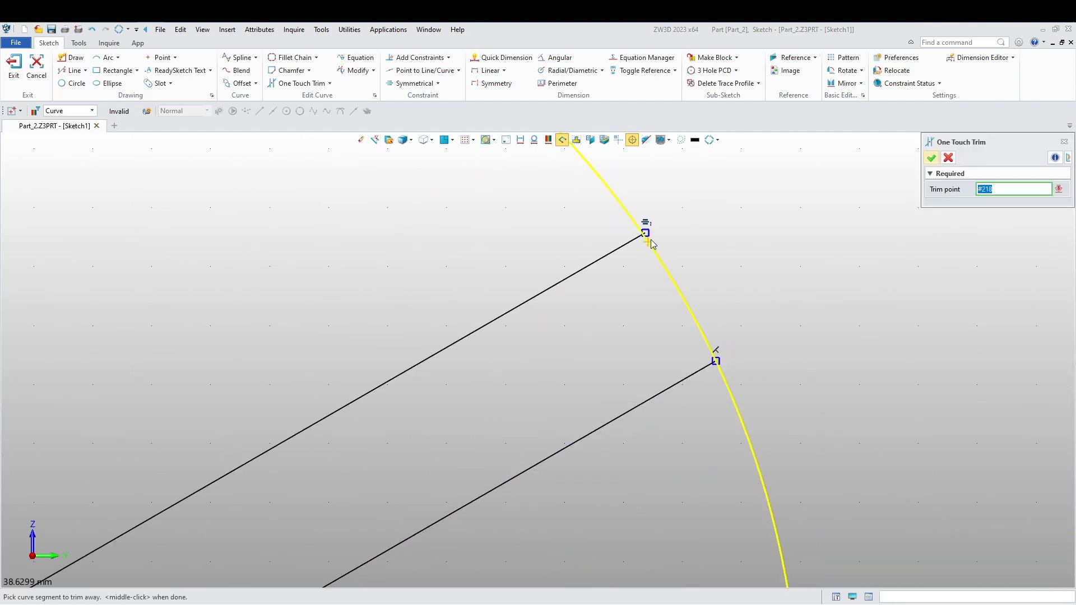
{"action": "scroll", "coordinate": [650, 236], "scroll_direction": "down", "scroll_amount": 4}
{"action": "scroll", "coordinate": [711, 424], "scroll_direction": "up", "scroll_amount": 5}
{"action": "scroll", "coordinate": [569, 234], "scroll_direction": "up", "scroll_amount": 2}
{"action": "left_click", "coordinate": [567, 218]}
{"action": "scroll", "coordinate": [457, 480], "scroll_direction": "down", "scroll_amount": 2}
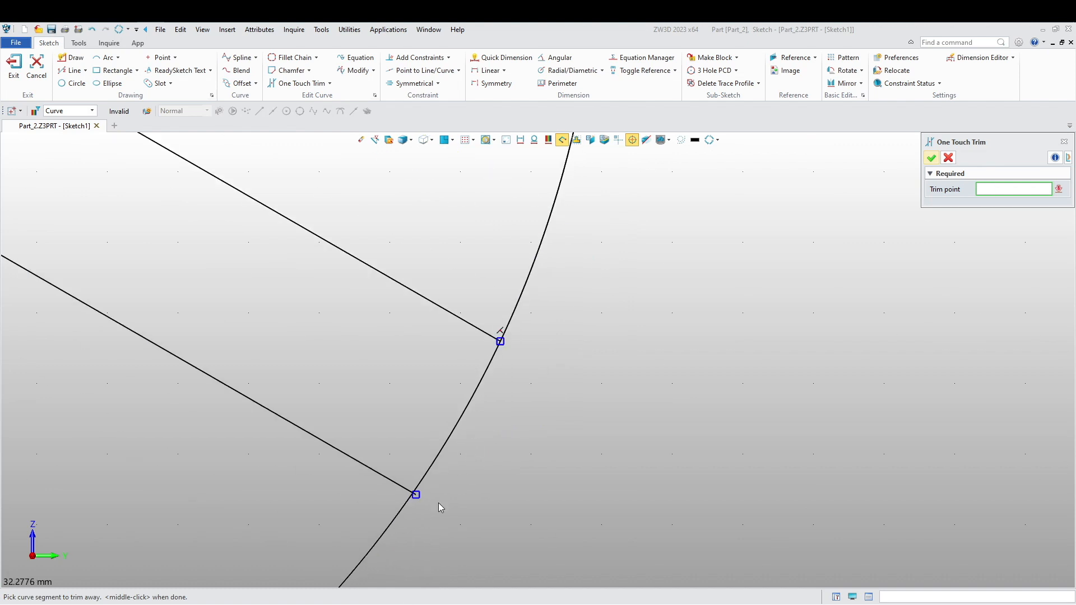
{"action": "left_click", "coordinate": [401, 474]}
- Trim the line ends where the bottom and lower-left spokes meet the circle and finish trimming
{"action": "scroll", "coordinate": [651, 374], "scroll_direction": "down", "scroll_amount": 3}
{"action": "scroll", "coordinate": [353, 561], "scroll_direction": "up", "scroll_amount": 3}
{"action": "left_click", "coordinate": [382, 501]}
{"action": "left_click", "coordinate": [209, 507]}
{"action": "scroll", "coordinate": [268, 445], "scroll_direction": "down", "scroll_amount": 3}
{"action": "scroll", "coordinate": [268, 387], "scroll_direction": "up", "scroll_amount": 4}
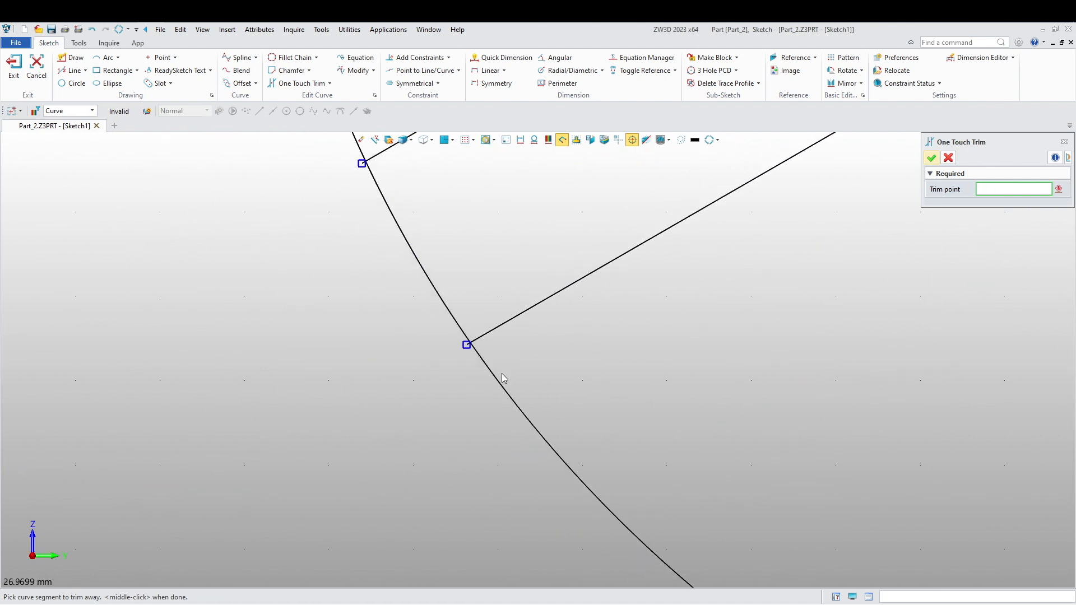
{"action": "left_click", "coordinate": [460, 346]}
{"action": "scroll", "coordinate": [307, 305], "scroll_direction": "down", "scroll_amount": 4}
{"action": "scroll", "coordinate": [322, 247], "scroll_direction": "up", "scroll_amount": 5}
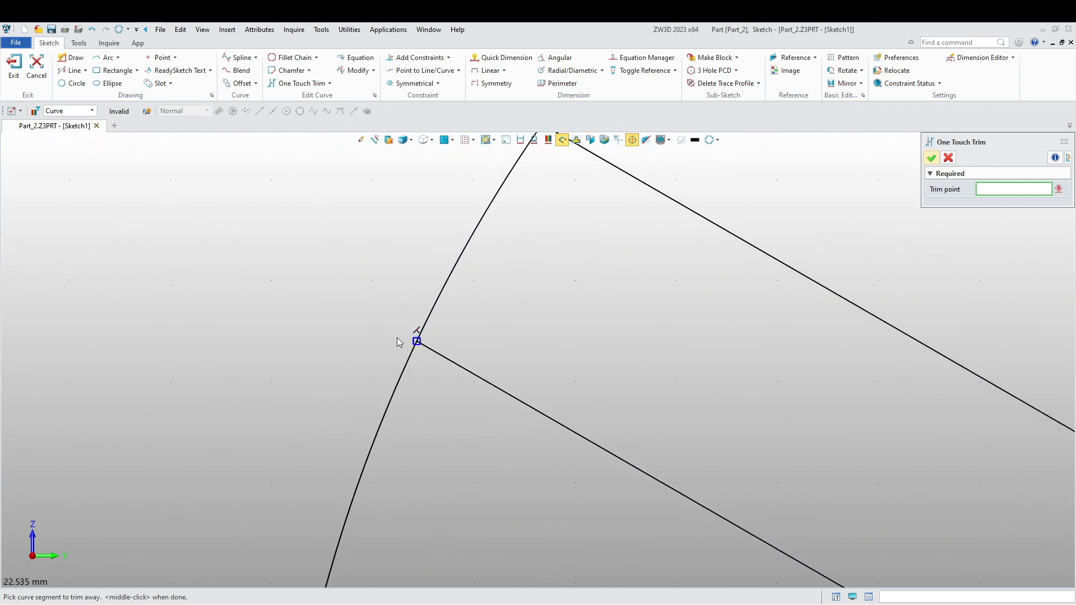
{"action": "middle_click", "coordinate": [273, 306]}
{"action": "scroll", "coordinate": [274, 306], "scroll_direction": "down", "scroll_amount": 5}
{"action": "scroll", "coordinate": [358, 372], "scroll_direction": "up", "scroll_amount": 4}
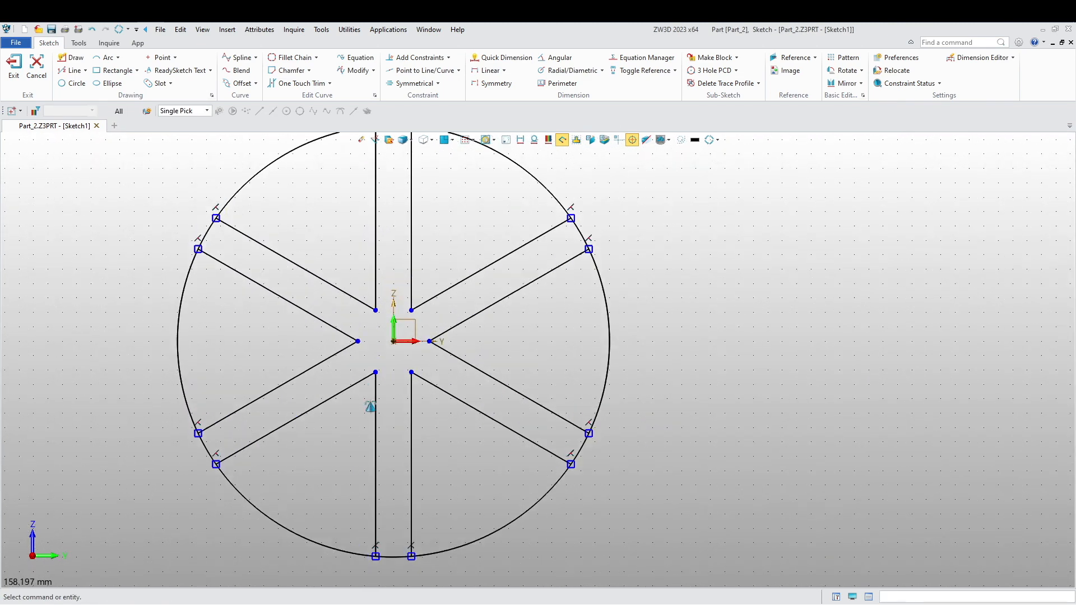
- Draw a 10 mm diameter circle centred on the sketch origin
{"action": "middle_click_drag", "start_coordinate": [321, 387], "coordinate": [337, 328]}
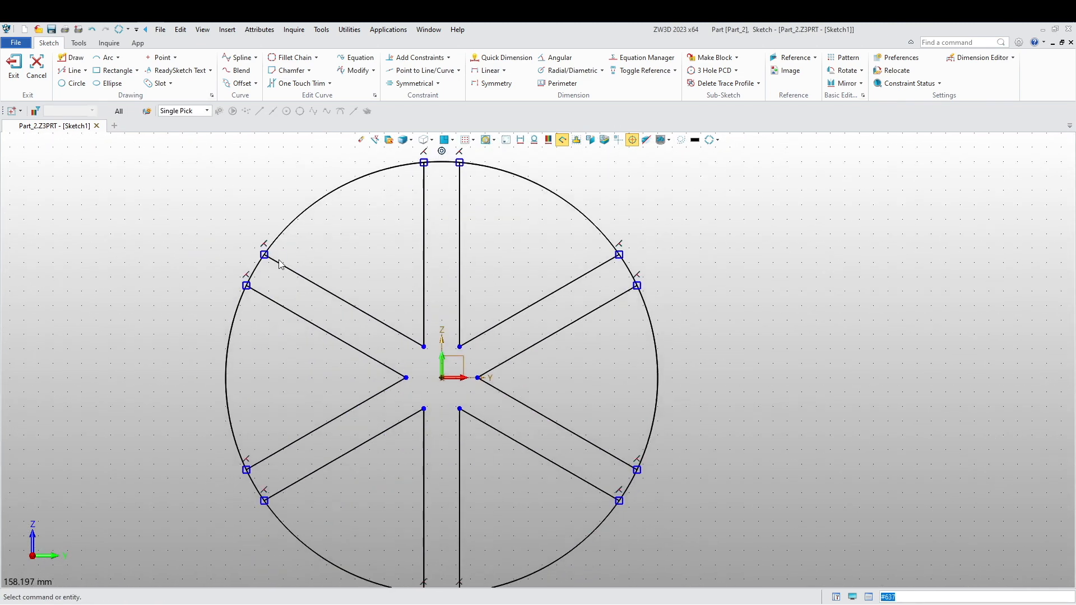
{"action": "left_click", "coordinate": [73, 83]}
{"action": "left_click", "coordinate": [442, 381]}
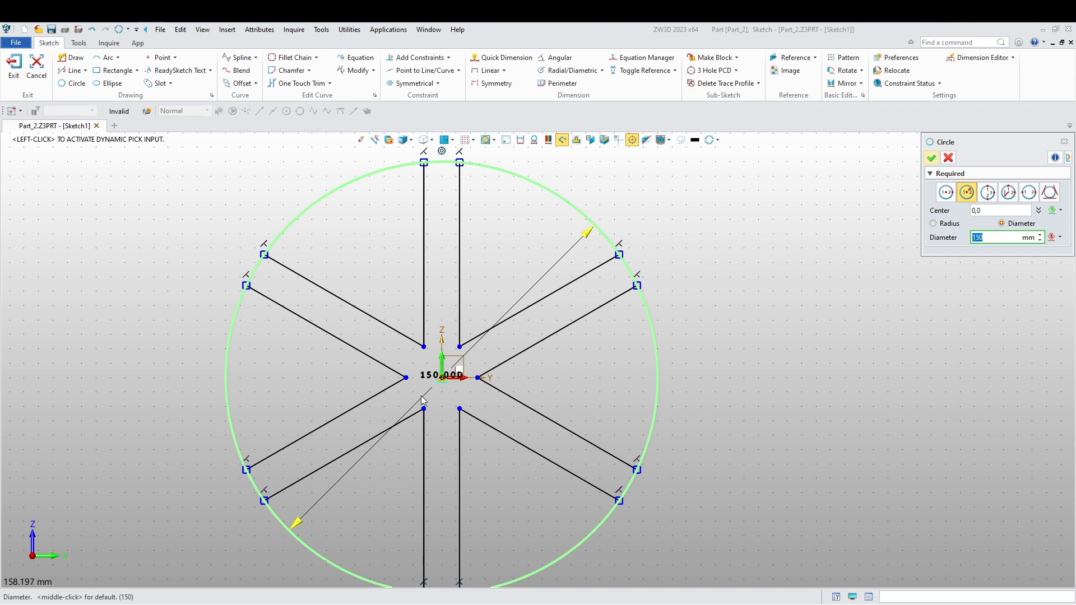
{"action": "type", "text": "10"}
{"action": "key", "text": "Return"}
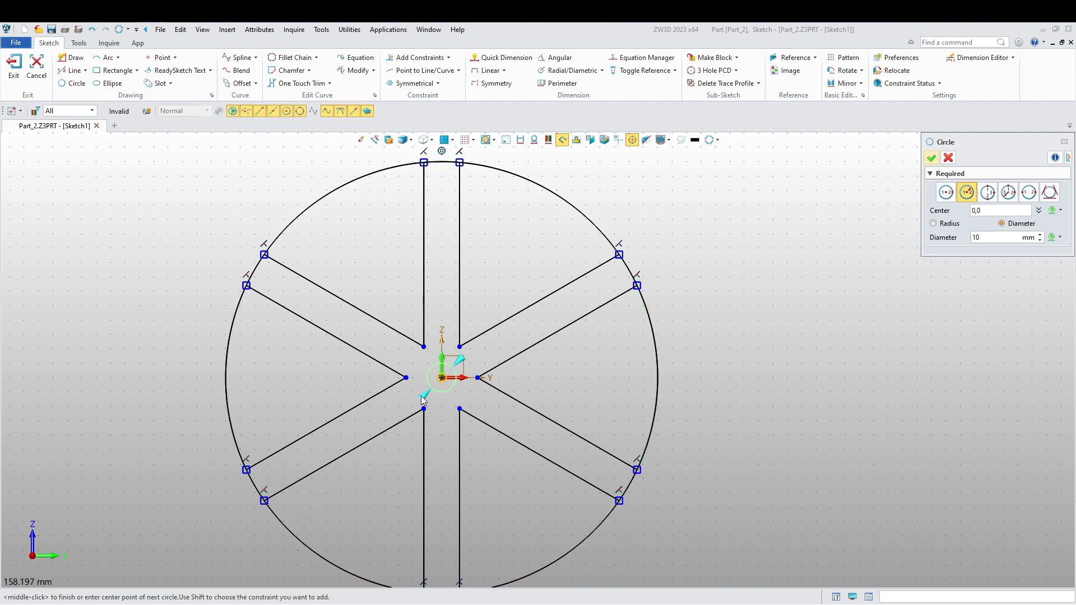
{"action": "left_click", "coordinate": [931, 158]}
- Draw a 15 mm diameter circle centred on the sketch origin and finish the circle command
{"action": "middle_click", "coordinate": [499, 307]}
{"action": "left_click", "coordinate": [442, 377]}
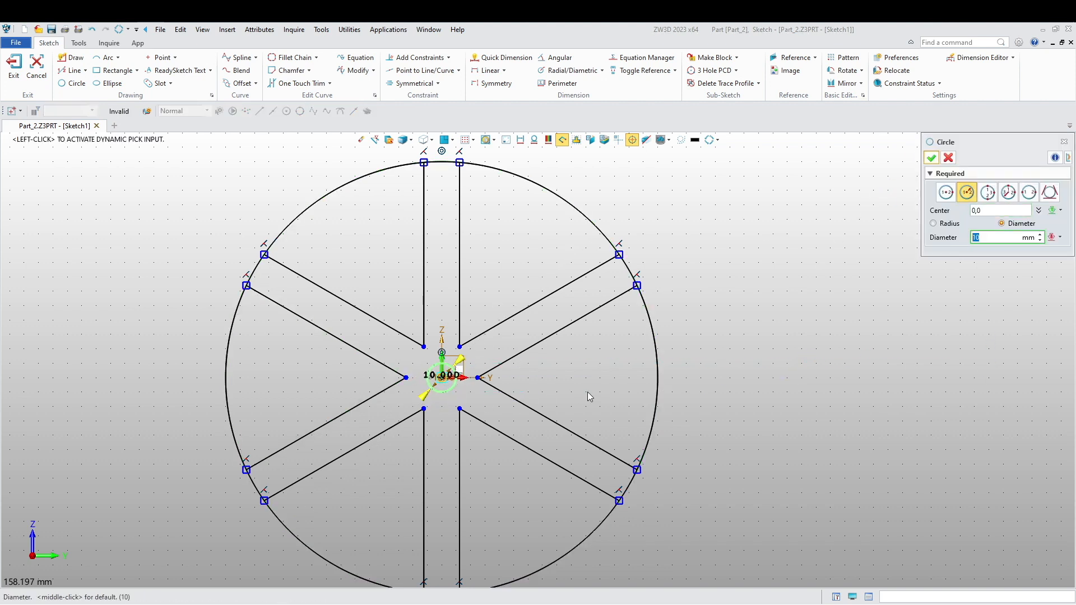
{"action": "type", "text": "14"}
{"action": "key", "text": "Return"}
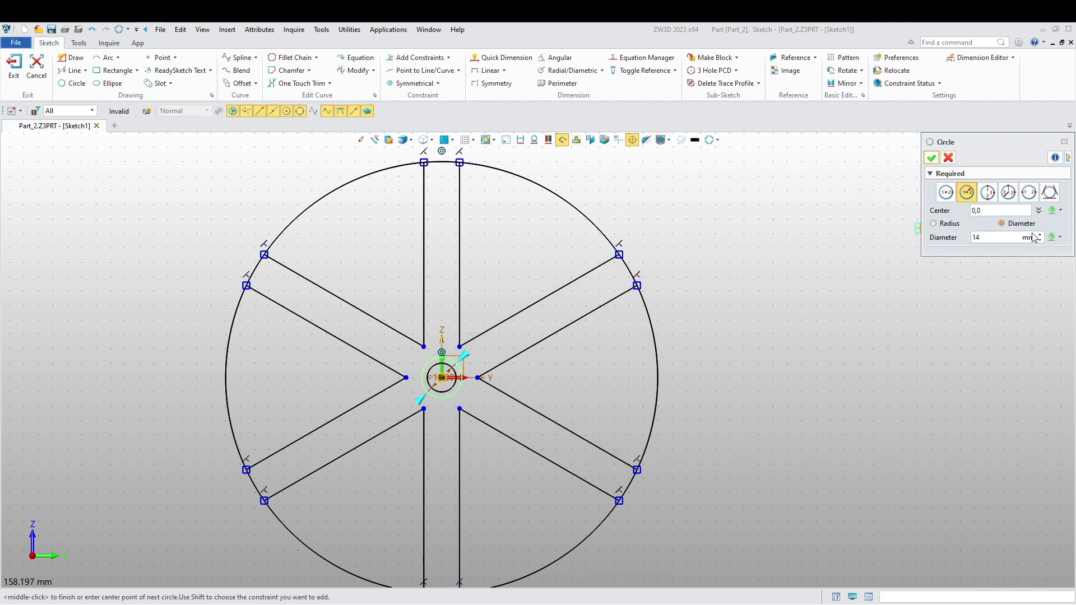
{"action": "left_click_drag", "start_coordinate": [1008, 237], "coordinate": [927, 266]}
{"action": "type", "text": "15"}
{"action": "key", "text": "Return"}
{"action": "left_click", "coordinate": [932, 157]}
- Exit the sketch and reopen it for editing
{"action": "scroll", "coordinate": [637, 351], "scroll_direction": "down", "scroll_amount": 1}
{"action": "middle_click_drag", "start_coordinate": [623, 343], "coordinate": [708, 318]}
{"action": "scroll", "coordinate": [487, 394], "scroll_direction": "up", "scroll_amount": 3}
{"action": "middle_click_drag", "start_coordinate": [449, 375], "coordinate": [375, 432]}
{"action": "mouse_move", "coordinate": [375, 432]}
{"action": "right_mouse_down"}
{"action": "mouse_move", "coordinate": [430, 473]}
{"action": "mouse_move", "coordinate": [434, 403]}
{"action": "mouse_move", "coordinate": [452, 392]}
{"action": "mouse_move", "coordinate": [418, 411]}
{"action": "mouse_move", "coordinate": [418, 440]}
{"action": "mouse_move", "coordinate": [410, 437]}
{"action": "right_mouse_up"}
{"action": "scroll", "coordinate": [410, 438], "scroll_direction": "down", "scroll_amount": 1}
{"action": "middle_click_drag", "start_coordinate": [405, 401], "coordinate": [402, 336]}
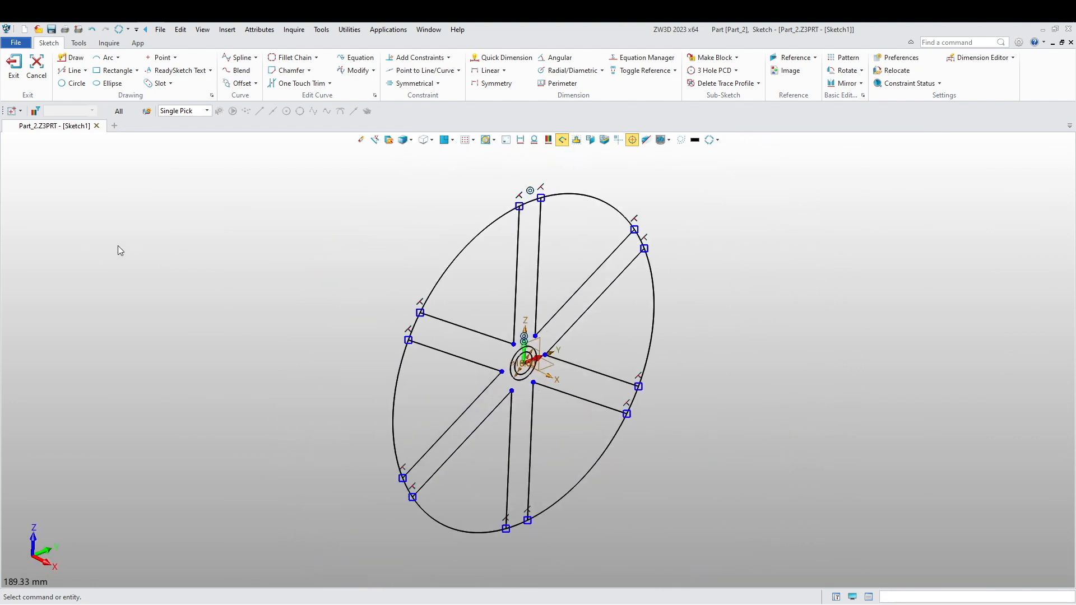
{"action": "left_click", "coordinate": [16, 79]}
{"action": "right_click_drag", "start_coordinate": [355, 306], "coordinate": [283, 264]}
{"action": "right_click", "coordinate": [284, 251]}
{"action": "left_click", "coordinate": [286, 246]}
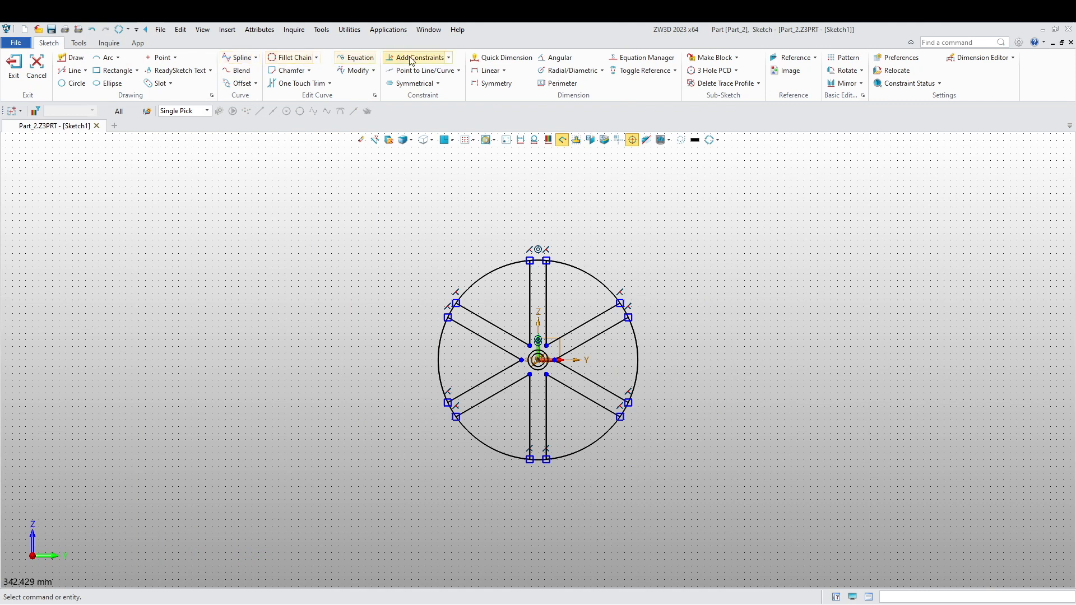
- Auto-constrain the sketch using its centre as the base point, with dimensions created, and exit the sketch
{"action": "left_click", "coordinate": [447, 58]}
{"action": "left_click", "coordinate": [449, 58]}
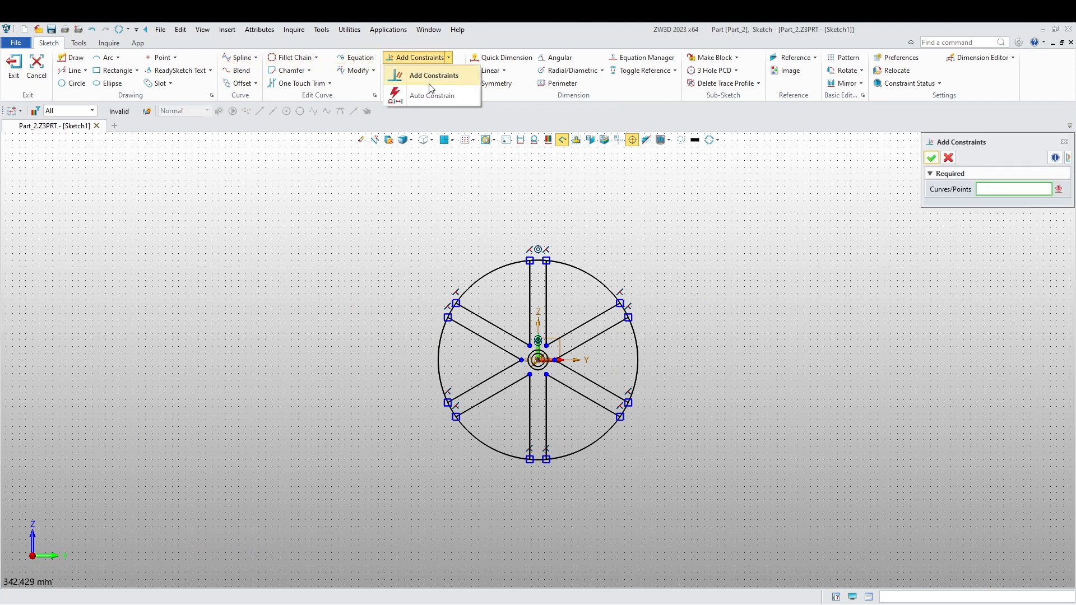
{"action": "left_click", "coordinate": [417, 98]}
{"action": "middle_click", "coordinate": [543, 363]}
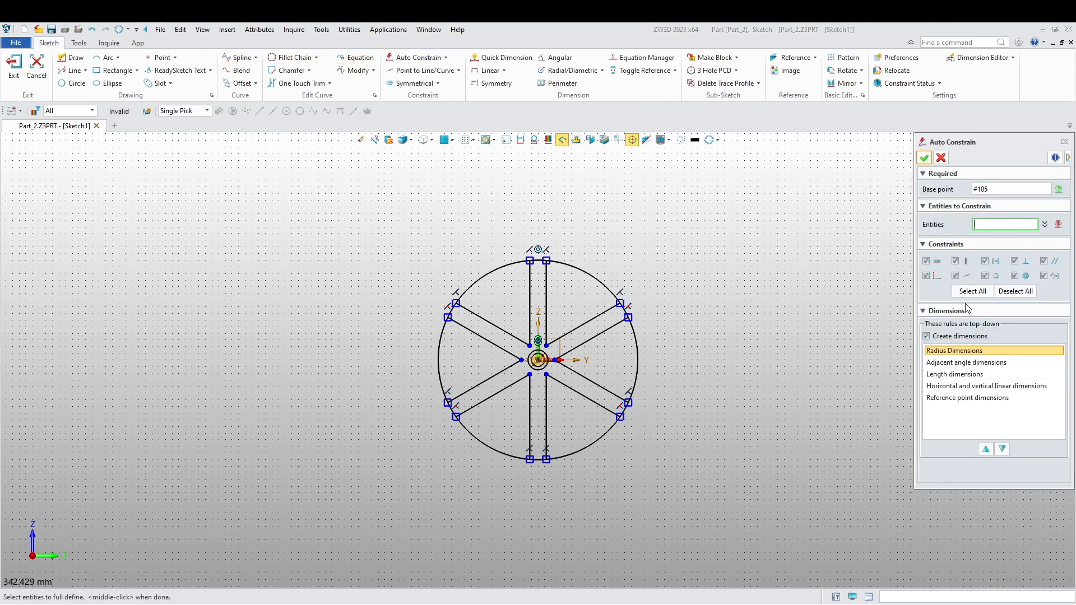
{"action": "left_click", "coordinate": [925, 157]}
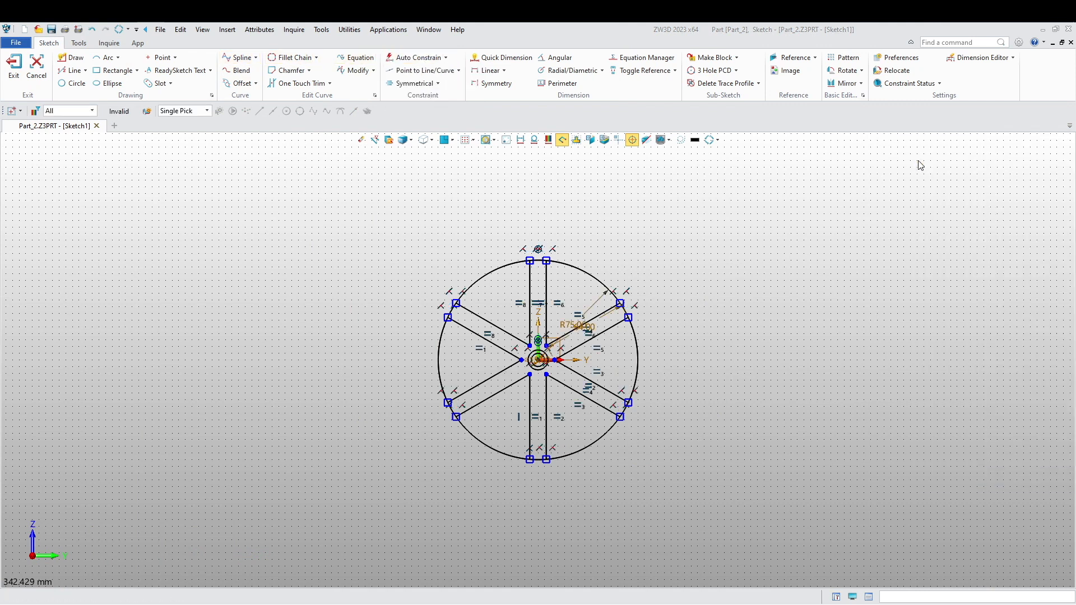
{"action": "left_click", "coordinate": [14, 65]}
- Start an extrusion with the Curve selection filter and pick only the sketch's large outer circle as the profile
{"action": "scroll", "coordinate": [415, 305], "scroll_direction": "up", "scroll_amount": 3}
{"action": "left_click", "coordinate": [67, 65]}
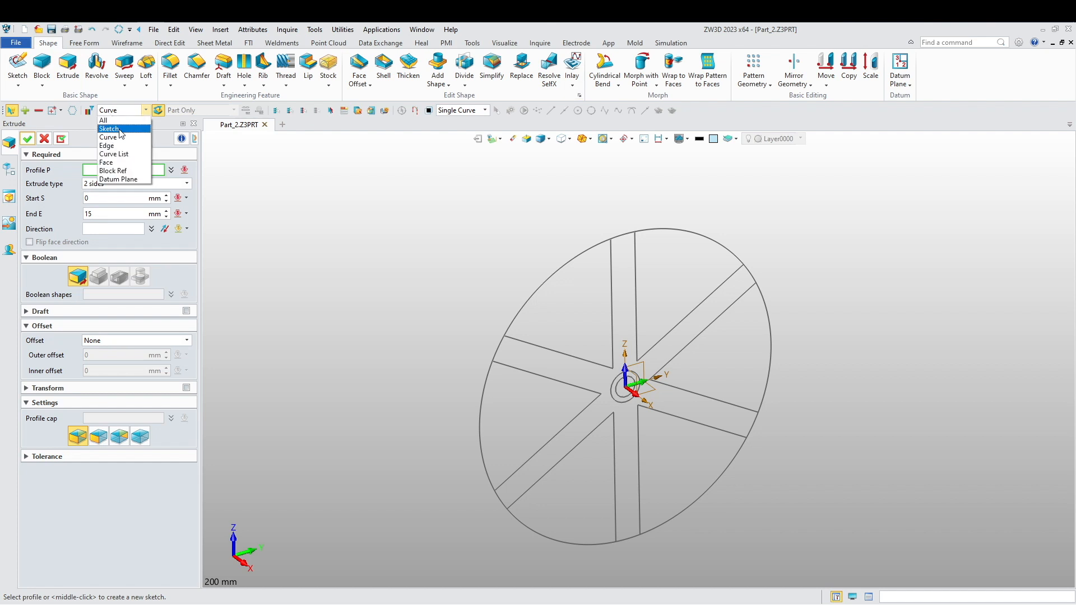
{"action": "left_click", "coordinate": [119, 130]}
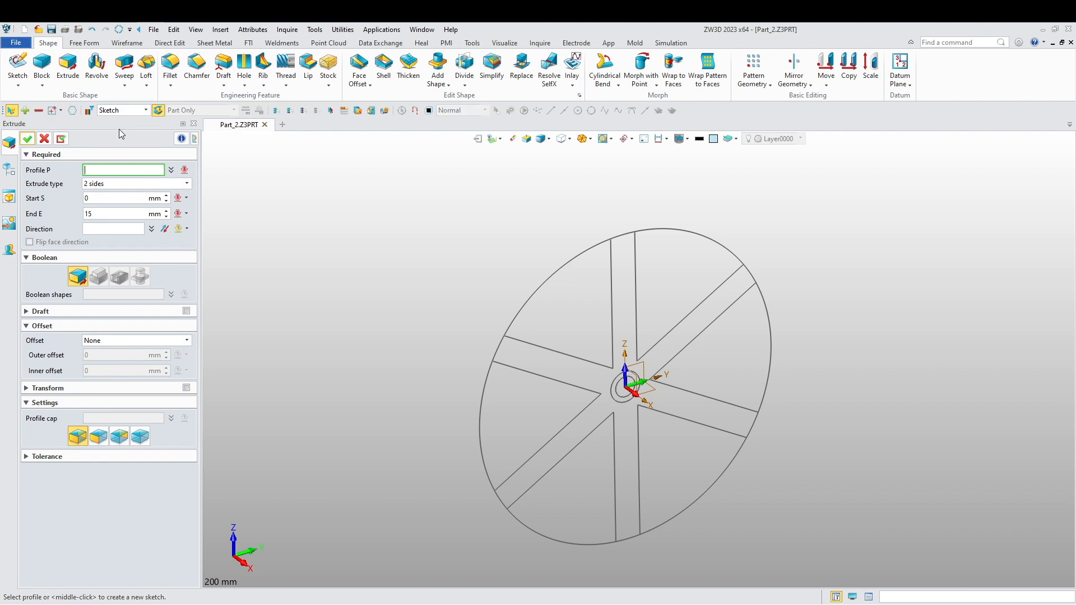
{"action": "left_click", "coordinate": [541, 294]}
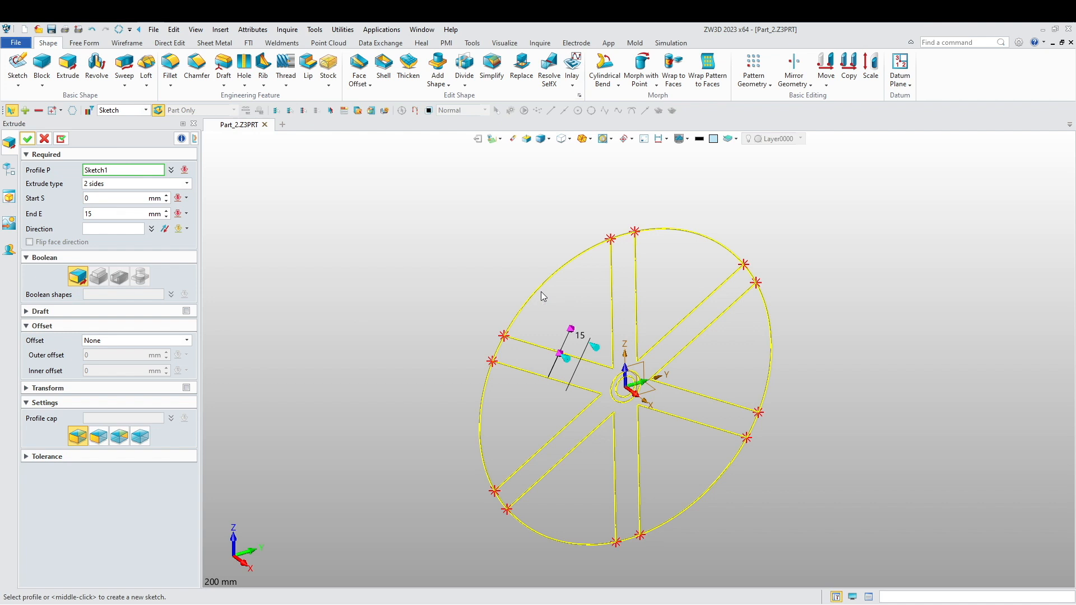
{"action": "left_click", "coordinate": [541, 291]}
{"action": "left_click", "coordinate": [119, 110]}
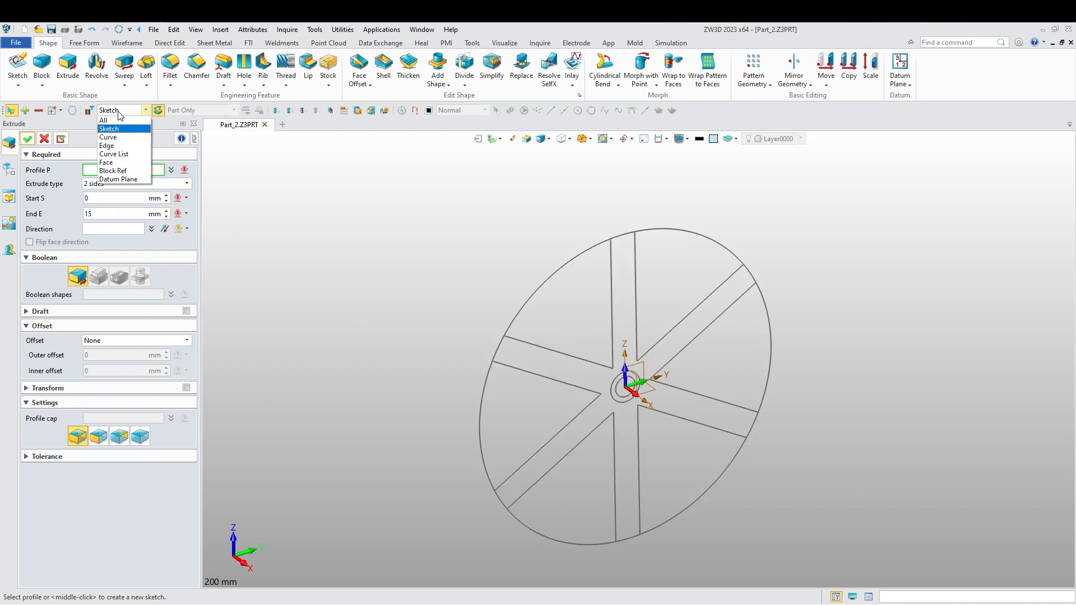
{"action": "left_click", "coordinate": [112, 138]}
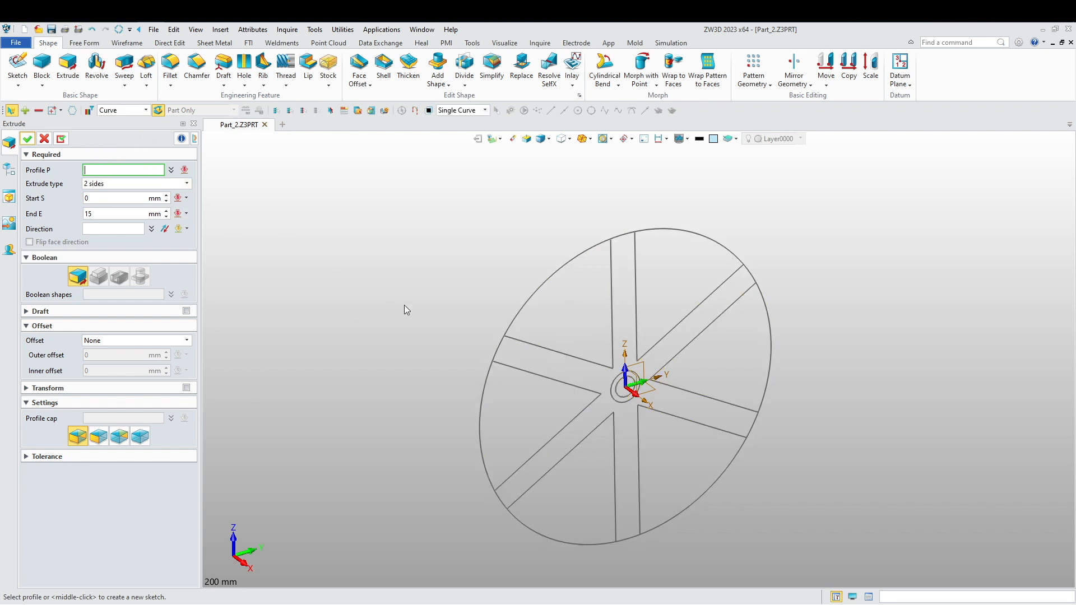
{"action": "left_click", "coordinate": [546, 289]}
{"action": "right_click_drag", "start_coordinate": [353, 280], "coordinate": [382, 244]}
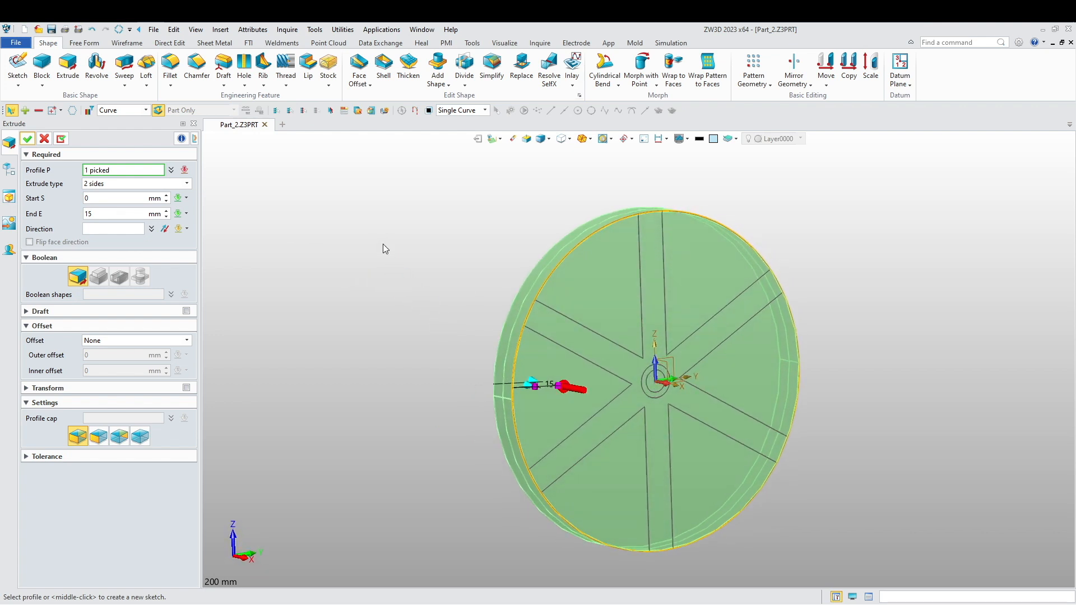
{"action": "right_click_drag", "start_coordinate": [395, 243], "coordinate": [405, 271]}
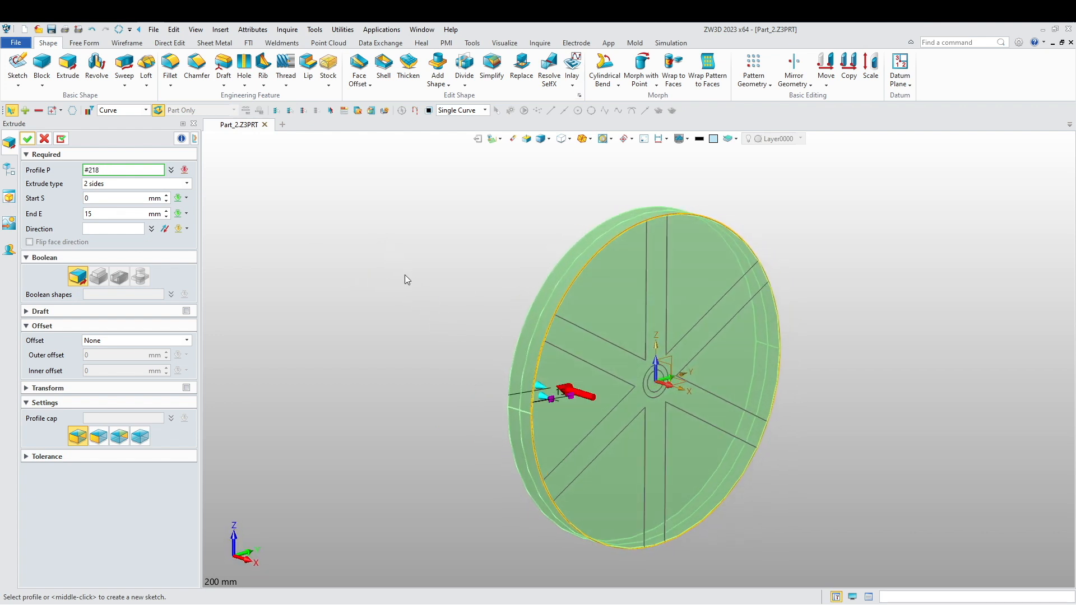
- Set the extrusion end to 10 mm and create the disc as a base body
{"action": "left_click", "coordinate": [85, 212]}
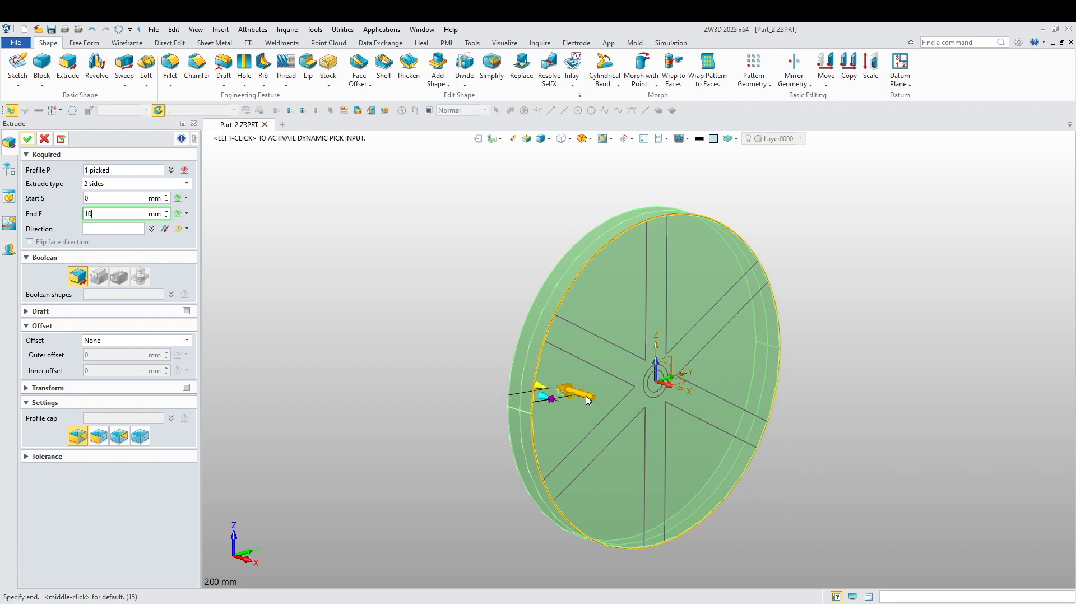
{"action": "key", "text": "Return"}
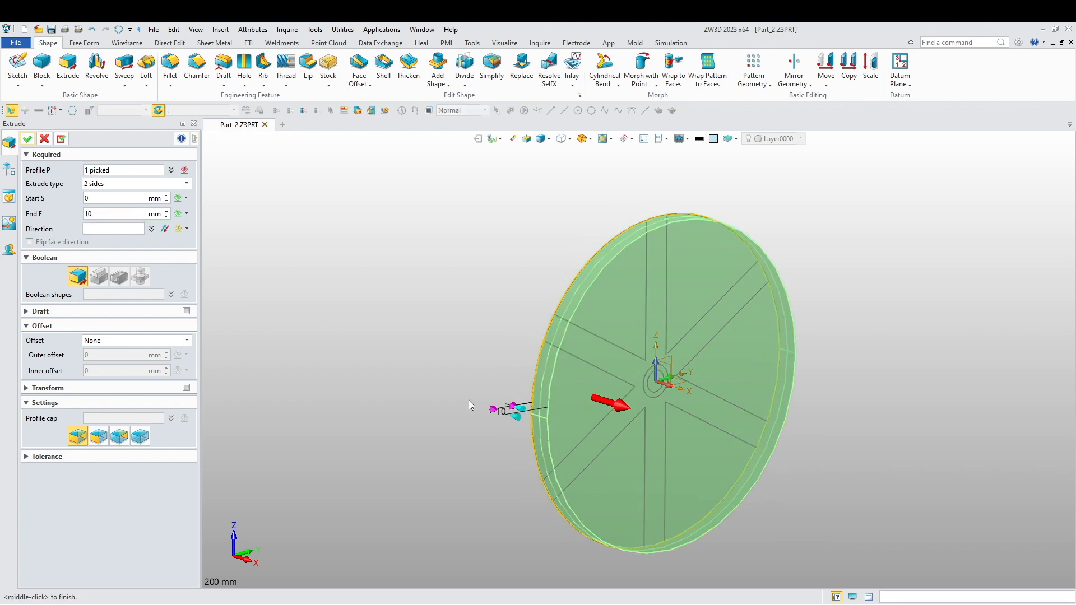
{"action": "left_click", "coordinate": [724, 140]}
{"action": "left_click", "coordinate": [865, 235]}
{"action": "middle_click_drag", "start_coordinate": [420, 294], "coordinate": [433, 288]}
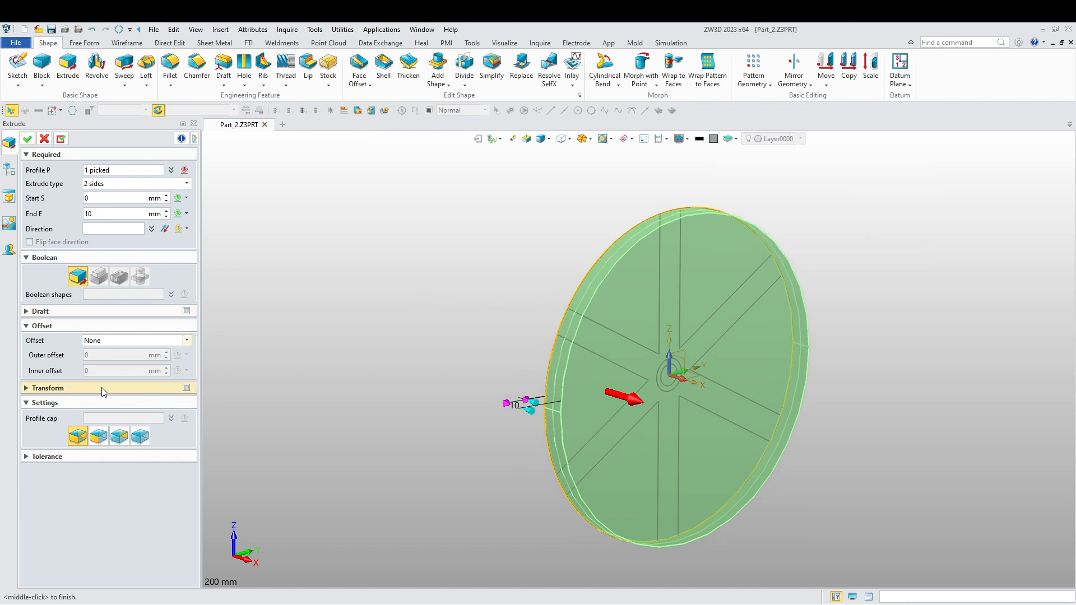
{"action": "left_click", "coordinate": [27, 140]}
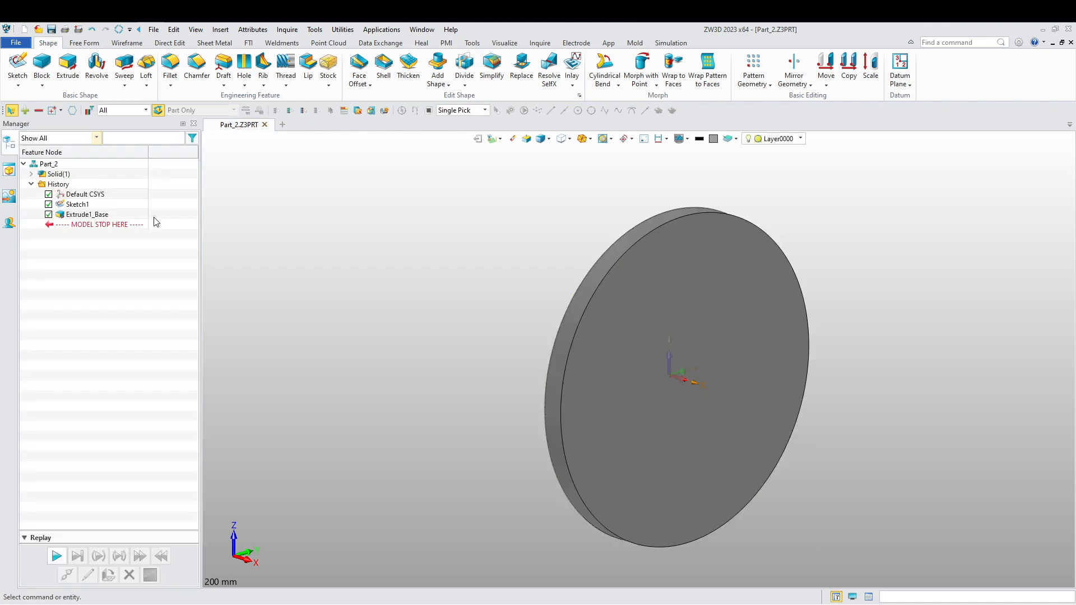
- Switch to wireframe display and pick all 12 spoke lines as the profile of a new extrusion
{"action": "left_click", "coordinate": [540, 140]}
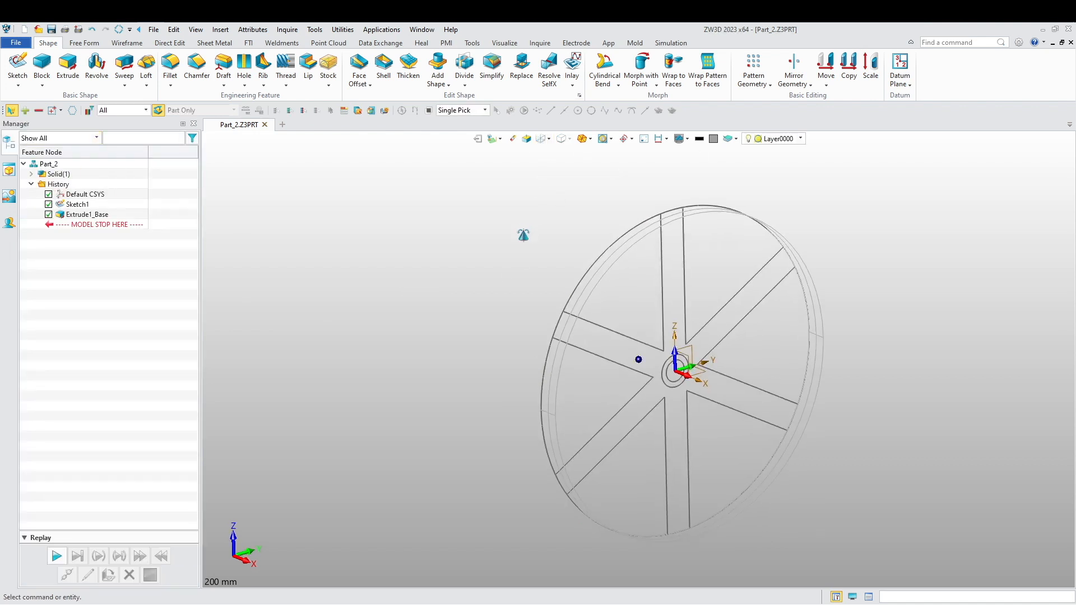
{"action": "left_click", "coordinate": [68, 67]}
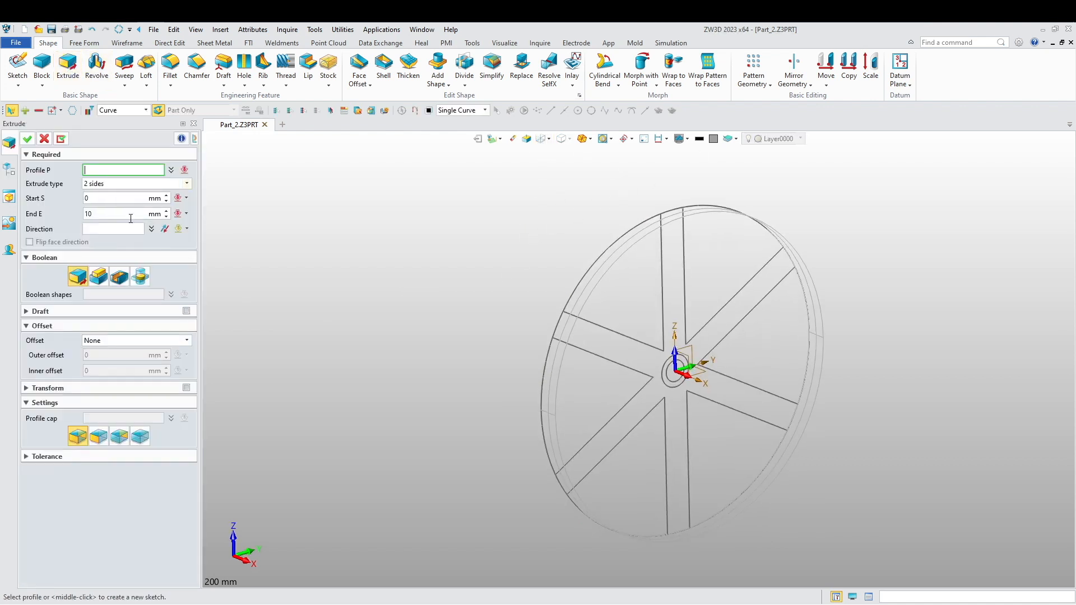
{"action": "left_click", "coordinate": [587, 316]}
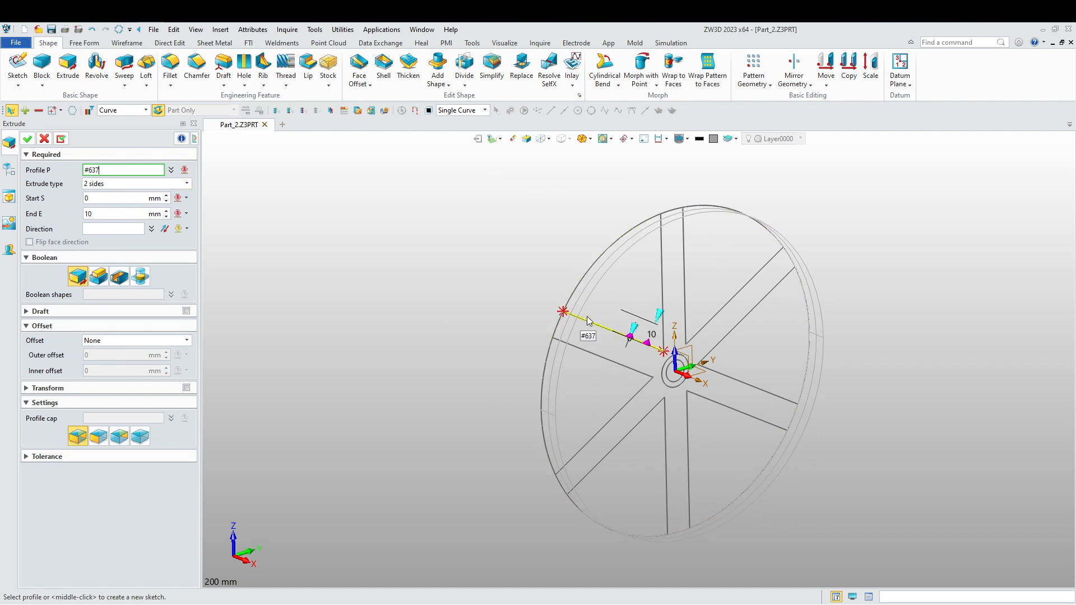
{"action": "left_click", "coordinate": [603, 359]}
{"action": "left_click", "coordinate": [624, 398]}
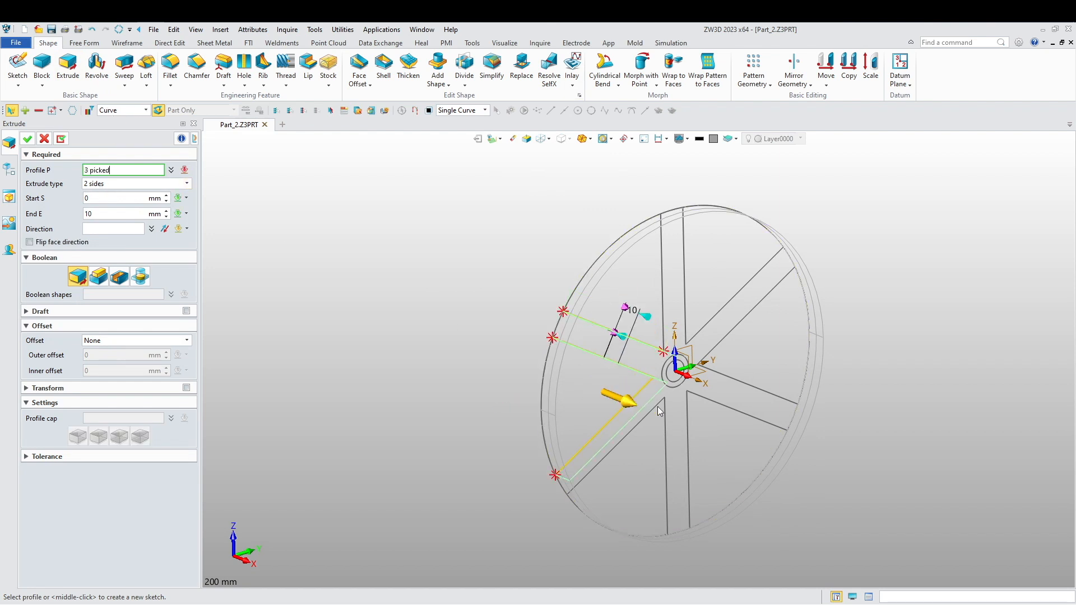
{"action": "left_click", "coordinate": [658, 403]}
{"action": "left_click", "coordinate": [666, 415]}
{"action": "left_click", "coordinate": [689, 418]}
{"action": "left_click", "coordinate": [721, 376]}
{"action": "left_click", "coordinate": [722, 380]}
{"action": "left_click", "coordinate": [726, 332]}
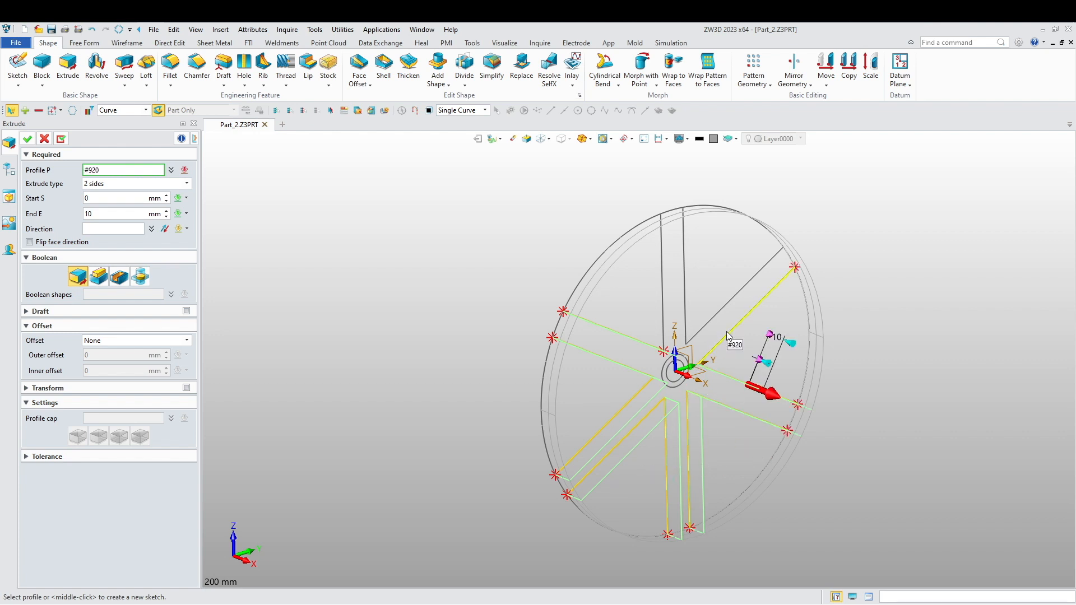
{"action": "left_click", "coordinate": [706, 304]}
{"action": "left_click", "coordinate": [684, 293]}
{"action": "left_click", "coordinate": [663, 293]}
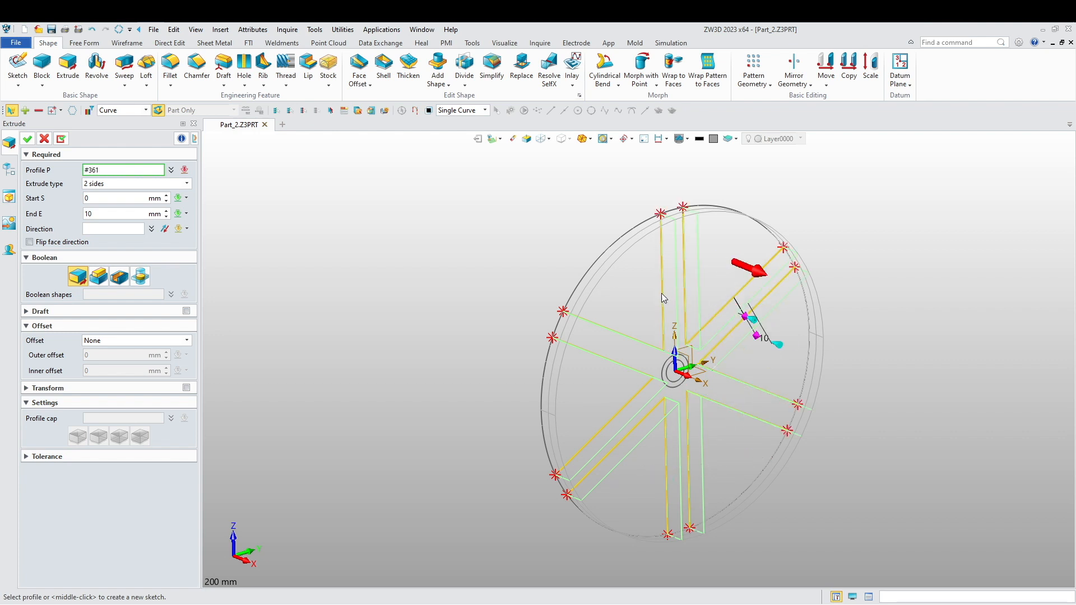
- Extrude the spoke lines from 3 mm to 10 mm using the Intersect boolean with the disc
{"action": "middle_click_drag", "start_coordinate": [358, 325], "coordinate": [398, 305]}
{"action": "left_click", "coordinate": [98, 198]}
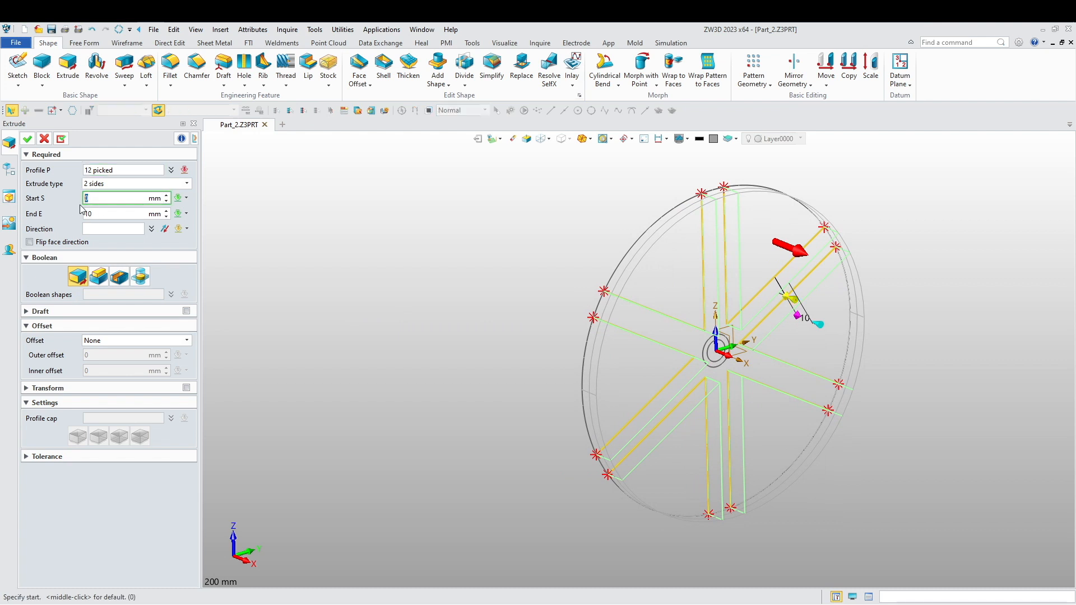
{"action": "left_click", "coordinate": [101, 218]}
{"action": "middle_click_drag", "start_coordinate": [446, 312], "coordinate": [473, 317]}
{"action": "middle_click", "coordinate": [458, 321]}
{"action": "right_click_drag", "start_coordinate": [458, 321], "coordinate": [421, 325]}
{"action": "scroll", "coordinate": [483, 311], "scroll_direction": "up", "scroll_amount": 4}
{"action": "scroll", "coordinate": [452, 310], "scroll_direction": "down", "scroll_amount": 4}
{"action": "middle_click_drag", "start_coordinate": [297, 350], "coordinate": [380, 346]}
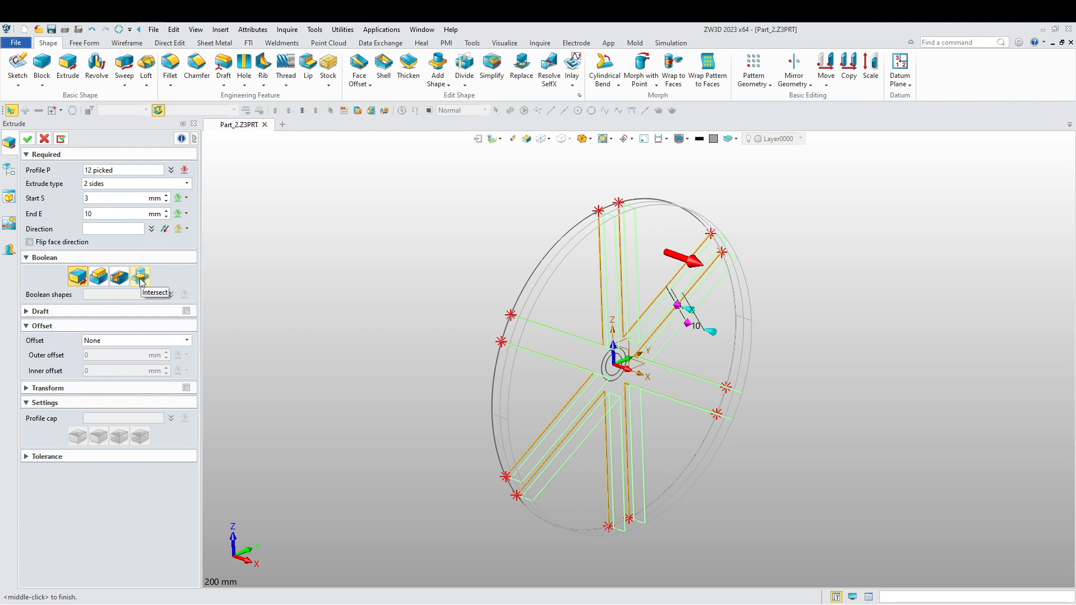
{"action": "left_click", "coordinate": [141, 276]}
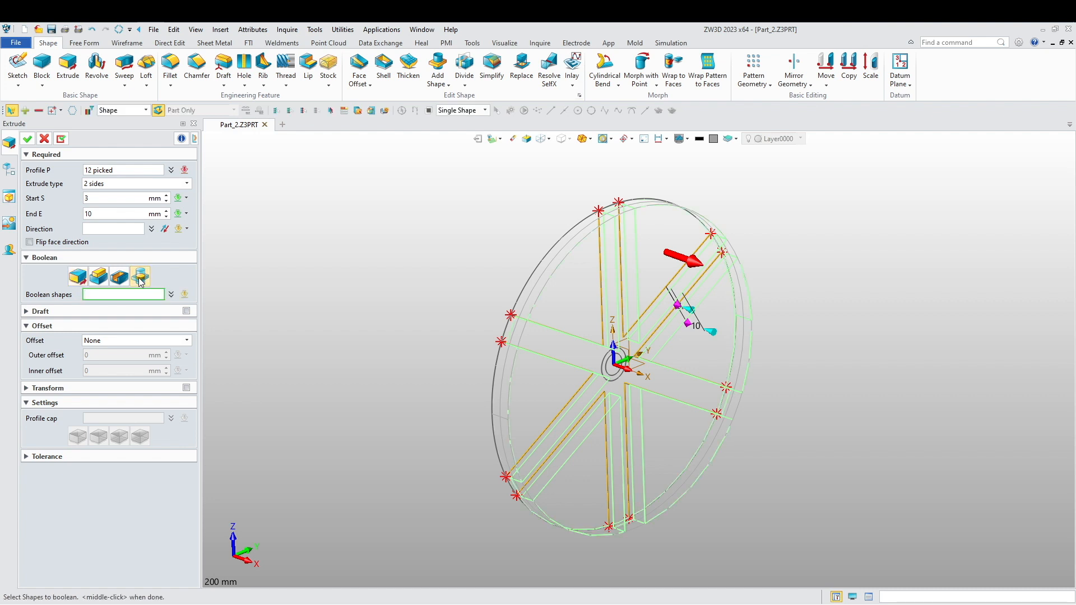
{"action": "left_click", "coordinate": [28, 140]}
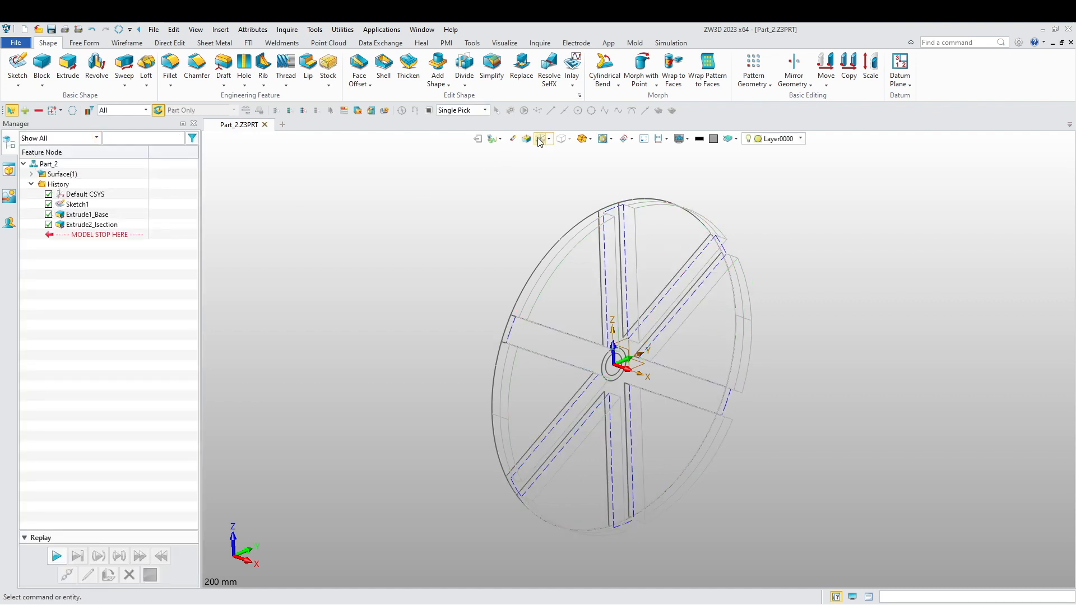
- Show the model shaded, start an N-sided face and pick the open edges around the upper-left slot as its boundary
{"action": "right_click_drag", "start_coordinate": [448, 294], "coordinate": [423, 311]}
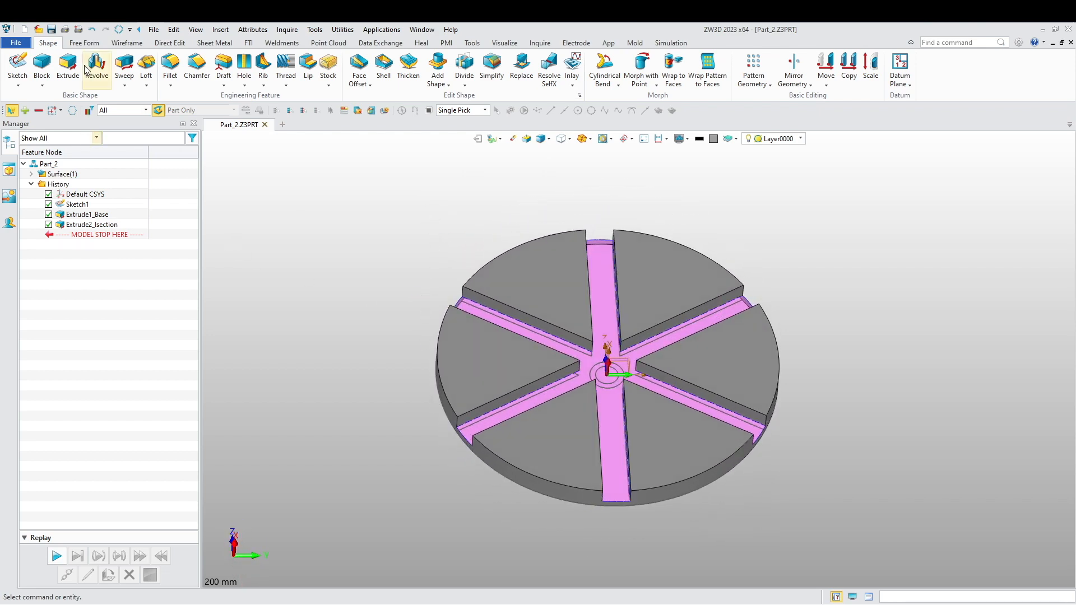
{"action": "left_click", "coordinate": [84, 43]}
{"action": "left_click", "coordinate": [179, 66]}
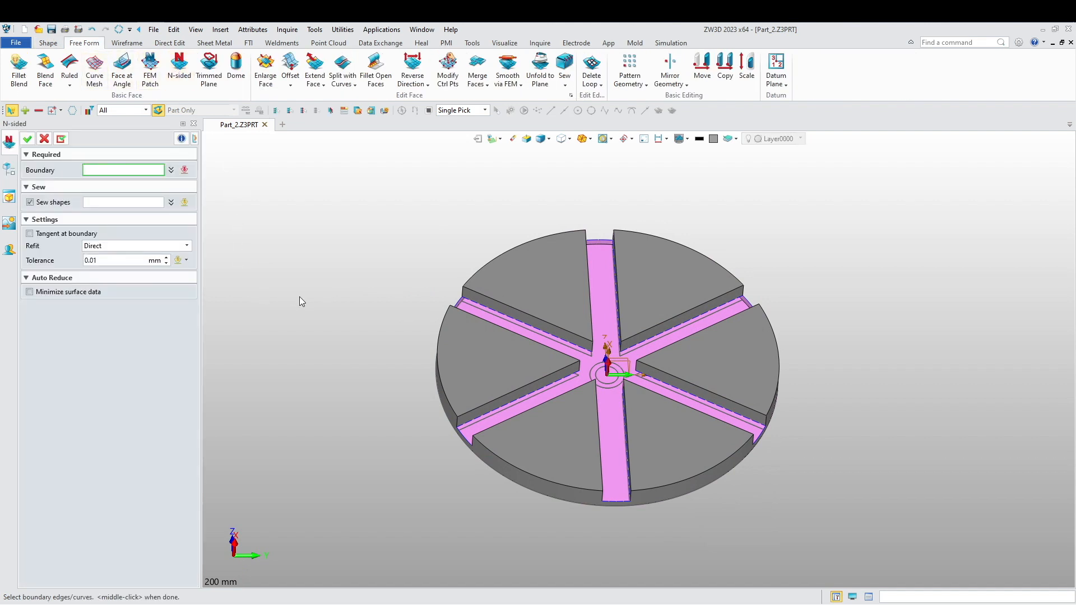
{"action": "scroll", "coordinate": [597, 368], "scroll_direction": "up", "scroll_amount": 5}
{"action": "left_click", "coordinate": [552, 252]}
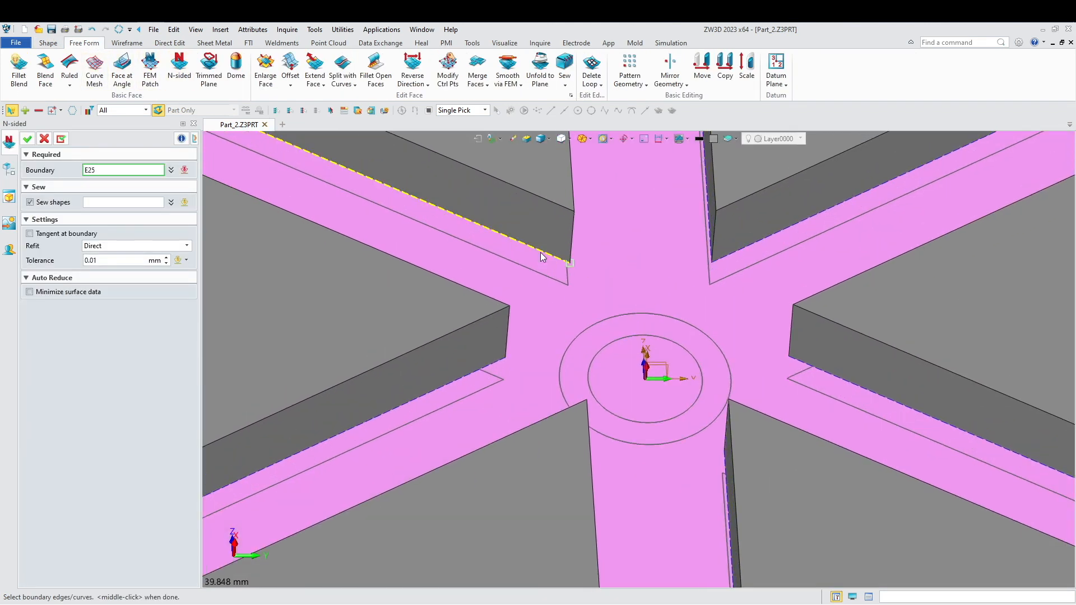
{"action": "scroll", "coordinate": [542, 260], "scroll_direction": "down", "scroll_amount": 5}
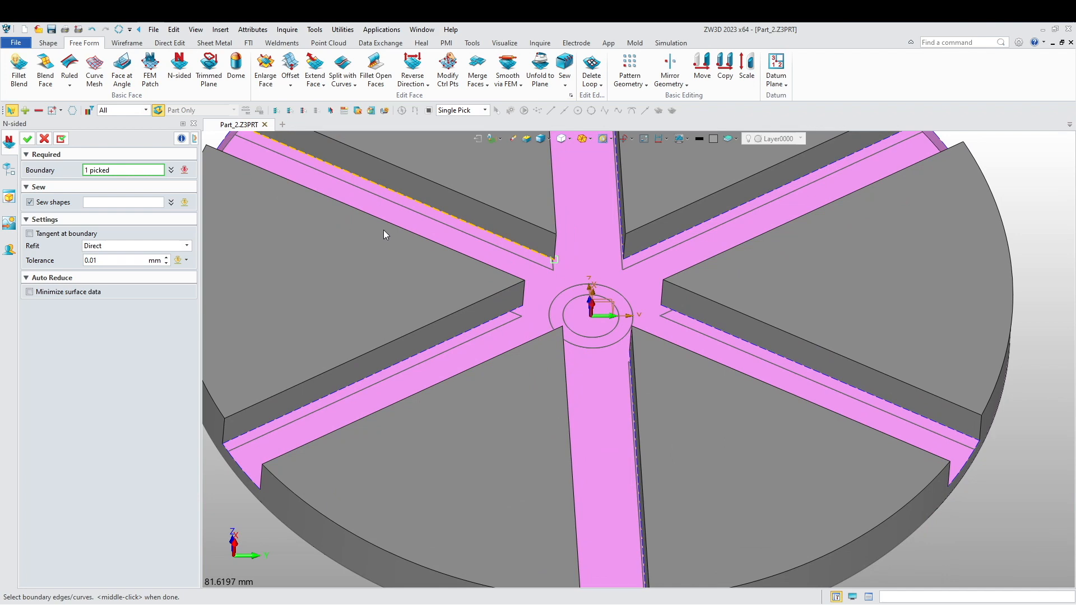
{"action": "scroll", "coordinate": [384, 230], "scroll_direction": "up", "scroll_amount": 3}
{"action": "left_click", "coordinate": [452, 313]}
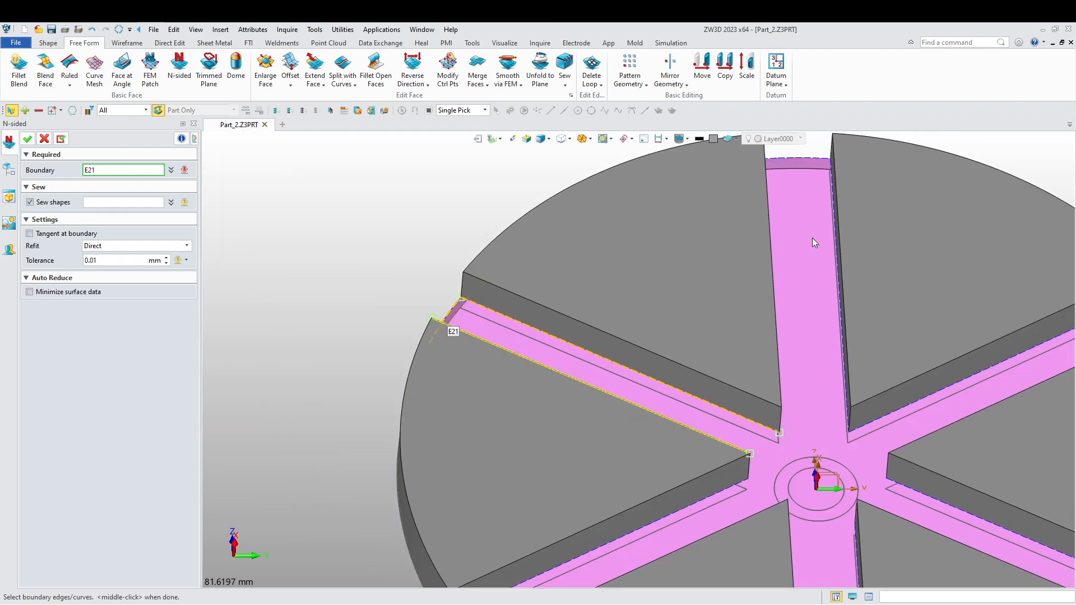
- Add the open edges of the top and upper-right slots to the N-sided face's boundary
{"action": "middle_click_drag", "start_coordinate": [813, 238], "coordinate": [611, 330]}
{"action": "right_click_drag", "start_coordinate": [610, 331], "coordinate": [584, 336]}
{"action": "left_click", "coordinate": [556, 321]}
{"action": "left_click", "coordinate": [607, 250]}
{"action": "right_click_drag", "start_coordinate": [607, 249], "coordinate": [631, 356]}
{"action": "left_click", "coordinate": [716, 504]}
{"action": "scroll", "coordinate": [947, 373], "scroll_direction": "down", "scroll_amount": 3}
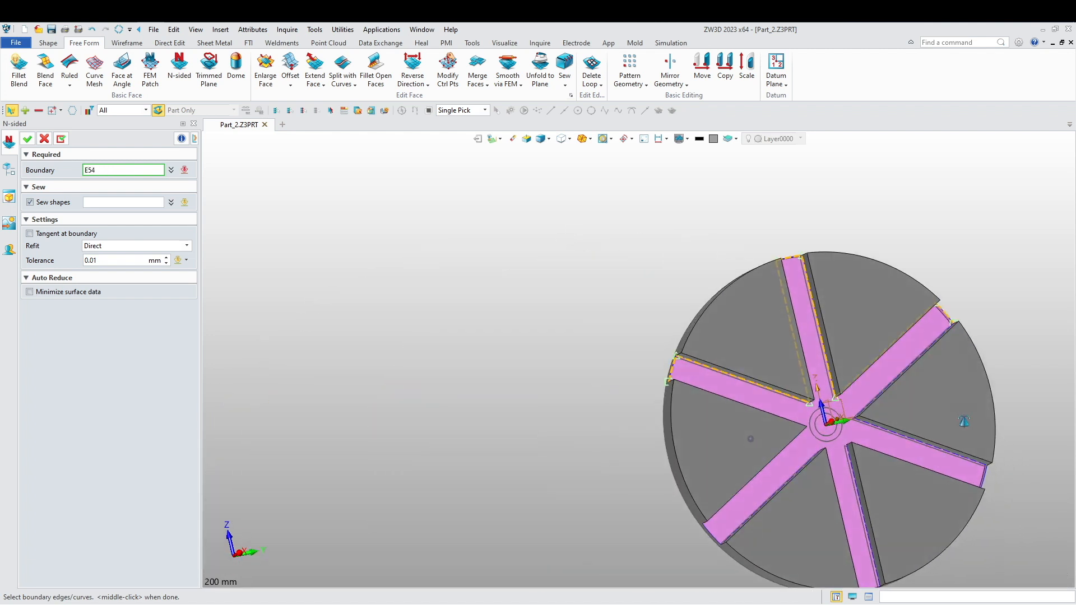
{"action": "scroll", "coordinate": [919, 434], "scroll_direction": "up", "scroll_amount": 5}
{"action": "left_click", "coordinate": [929, 437]}
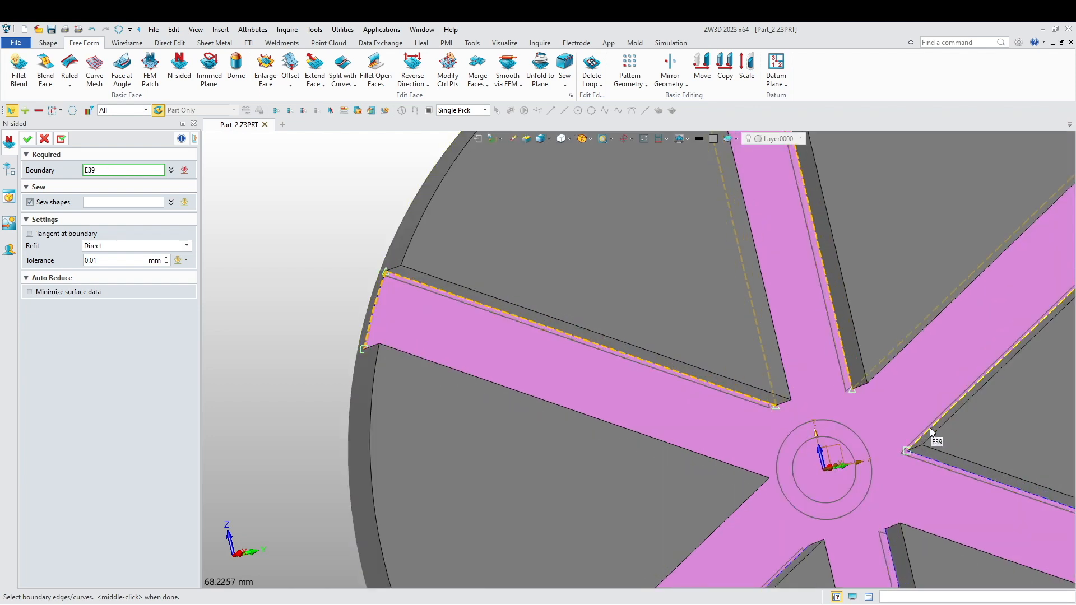
- Continue the N-sided face's boundary with the open edges of the lower-right and bottom slots
{"action": "scroll", "coordinate": [745, 406], "scroll_direction": "down", "scroll_amount": 4}
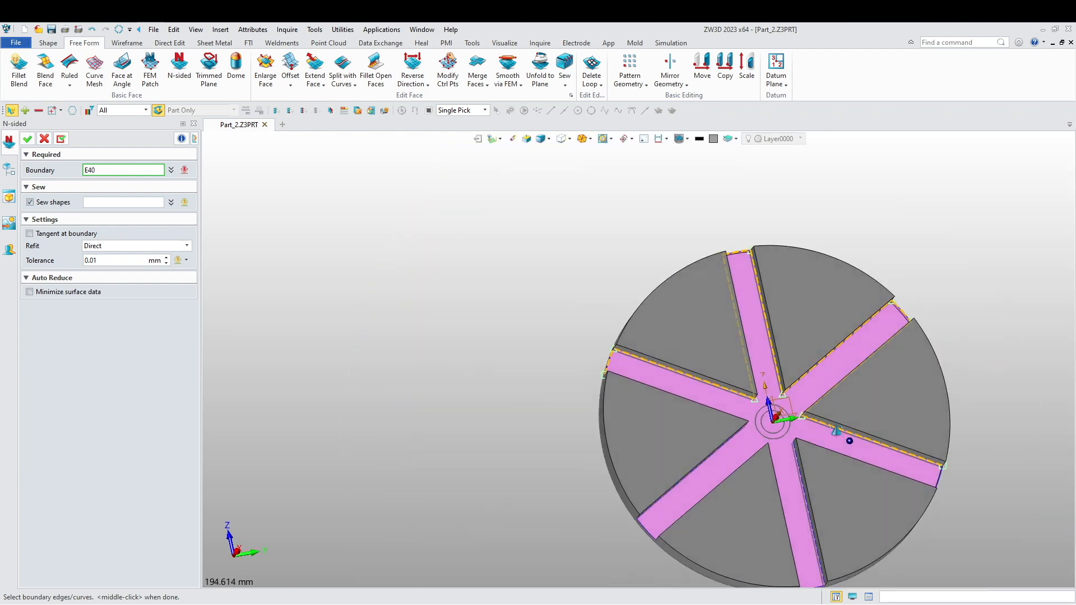
{"action": "right_click_drag", "start_coordinate": [839, 434], "coordinate": [824, 401]}
{"action": "scroll", "coordinate": [956, 472], "scroll_direction": "up", "scroll_amount": 4}
{"action": "left_click", "coordinate": [897, 476]}
{"action": "right_click_drag", "start_coordinate": [882, 469], "coordinate": [679, 461]}
{"action": "left_click", "coordinate": [476, 353]}
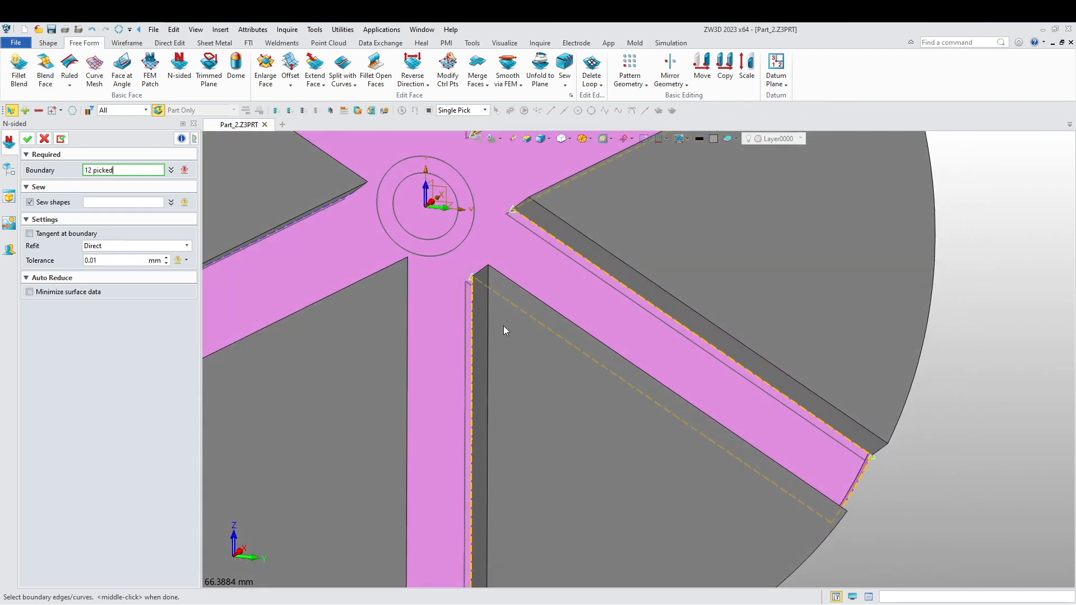
{"action": "scroll", "coordinate": [500, 325], "scroll_direction": "down", "scroll_amount": 5}
{"action": "scroll", "coordinate": [462, 453], "scroll_direction": "up", "scroll_amount": 5}
{"action": "left_click", "coordinate": [462, 453]}
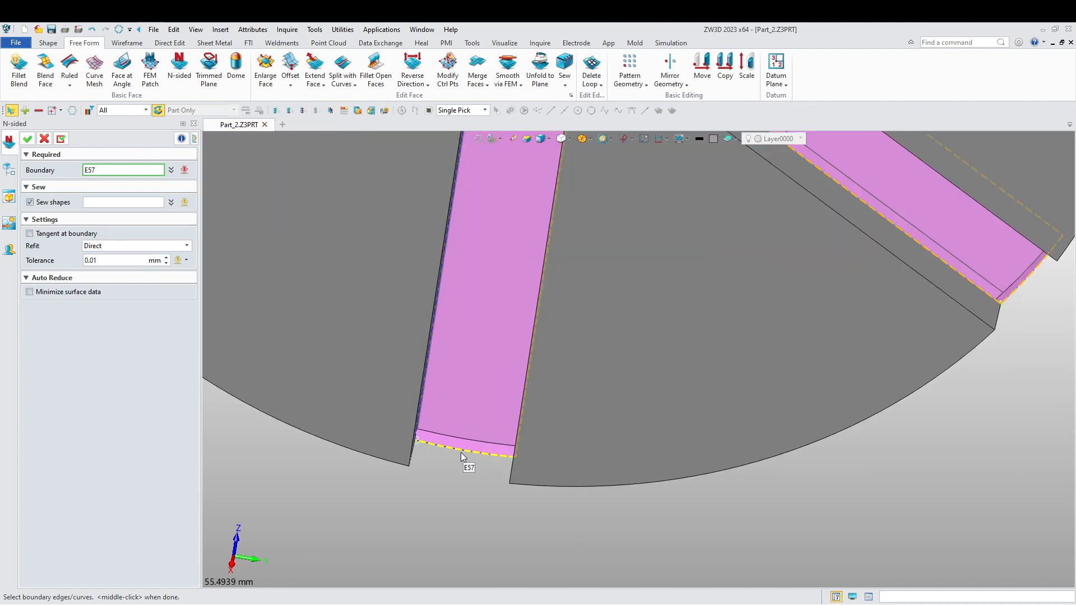
{"action": "scroll", "coordinate": [463, 431], "scroll_direction": "down", "scroll_amount": 1}
{"action": "left_click", "coordinate": [410, 368]}
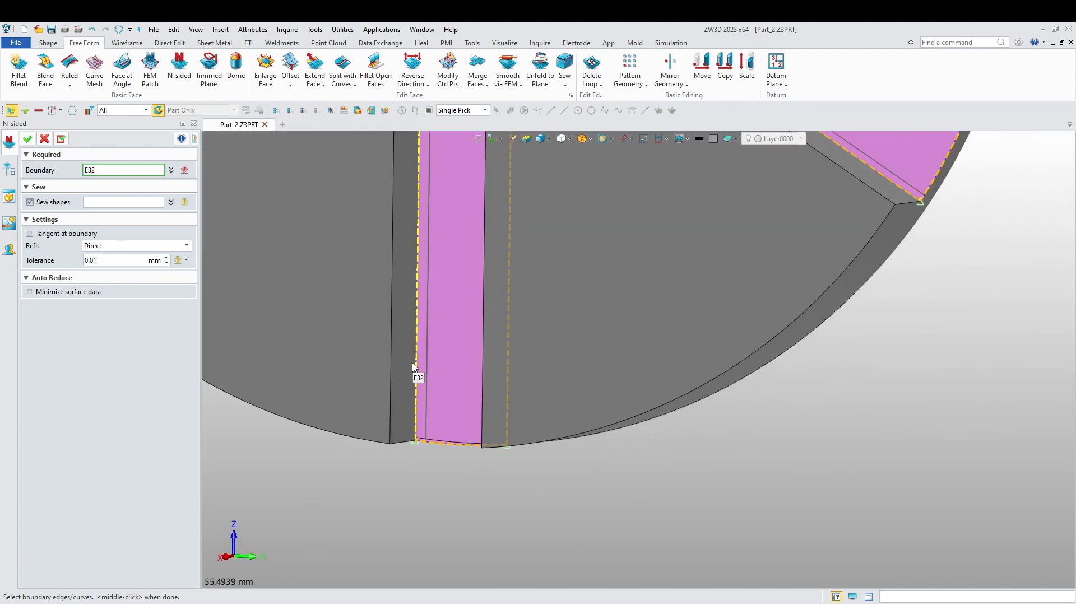
- Complete the boundary with the lower-left slot's end arc and the remaining slot edges, and create the N-sided face
{"action": "scroll", "coordinate": [432, 383], "scroll_direction": "down", "scroll_amount": 3}
{"action": "middle_click_drag", "start_coordinate": [452, 298], "coordinate": [486, 450]}
{"action": "right_click_drag", "start_coordinate": [485, 450], "coordinate": [508, 430]}
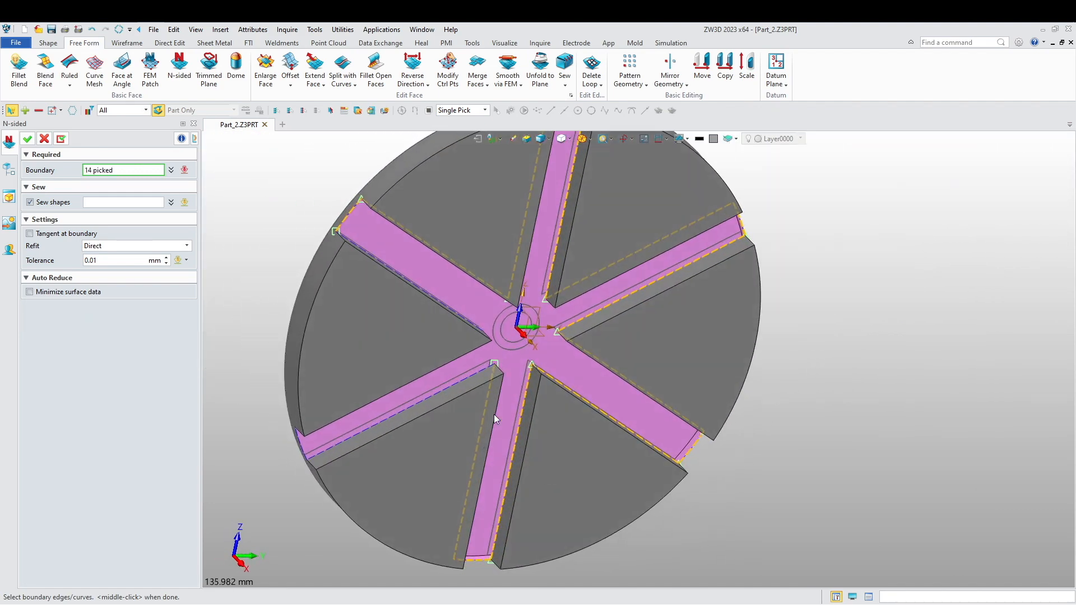
{"action": "scroll", "coordinate": [479, 385], "scroll_direction": "up", "scroll_amount": 5}
{"action": "left_click", "coordinate": [455, 344]}
{"action": "scroll", "coordinate": [375, 409], "scroll_direction": "down", "scroll_amount": 3}
{"action": "scroll", "coordinate": [358, 403], "scroll_direction": "up", "scroll_amount": 5}
{"action": "left_click", "coordinate": [395, 348]}
{"action": "scroll", "coordinate": [368, 421], "scroll_direction": "down", "scroll_amount": 2}
{"action": "scroll", "coordinate": [367, 422], "scroll_direction": "down", "scroll_amount": 2}
{"action": "scroll", "coordinate": [479, 264], "scroll_direction": "up", "scroll_amount": 5}
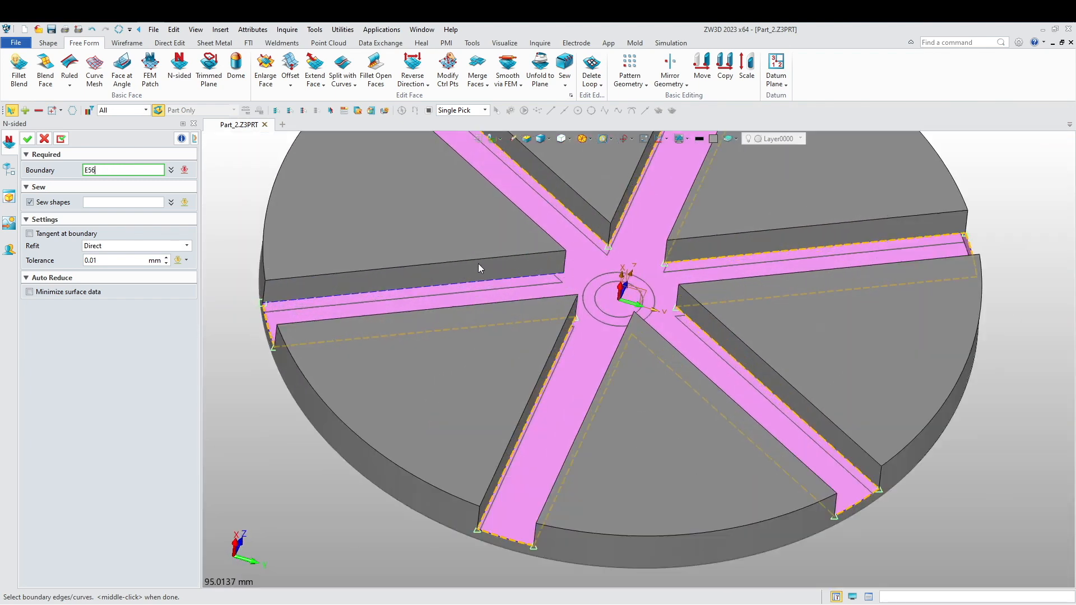
{"action": "left_click", "coordinate": [496, 294]}
{"action": "mouse_move", "coordinate": [496, 295]}
{"action": "middle_mouse_down"}
{"action": "mouse_move", "coordinate": [437, 358]}
{"action": "mouse_move", "coordinate": [499, 308]}
{"action": "middle_mouse_up"}
{"action": "scroll", "coordinate": [532, 261], "scroll_direction": "down", "scroll_amount": 3}
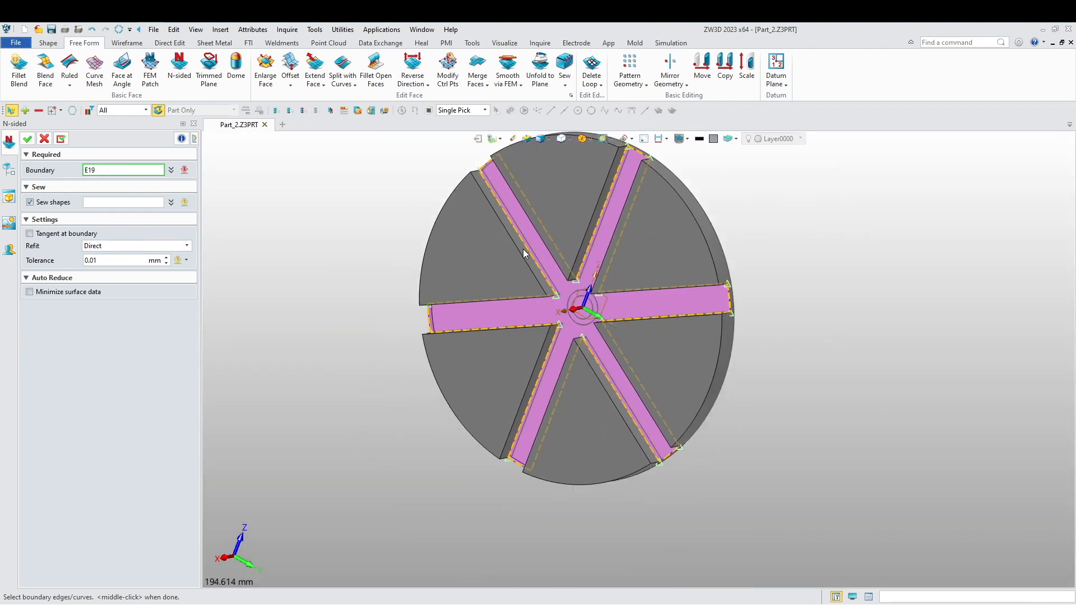
{"action": "scroll", "coordinate": [494, 194], "scroll_direction": "up", "scroll_amount": 2}
{"action": "scroll", "coordinate": [494, 194], "scroll_direction": "down", "scroll_amount": 2}
{"action": "middle_click_drag", "start_coordinate": [340, 330], "coordinate": [429, 389]}
{"action": "left_click", "coordinate": [28, 139]}
- Extrude the larger centre circle from 0 to 4 mm, with the direction flipped to the disc's unslotted side
{"action": "left_click", "coordinate": [48, 43]}
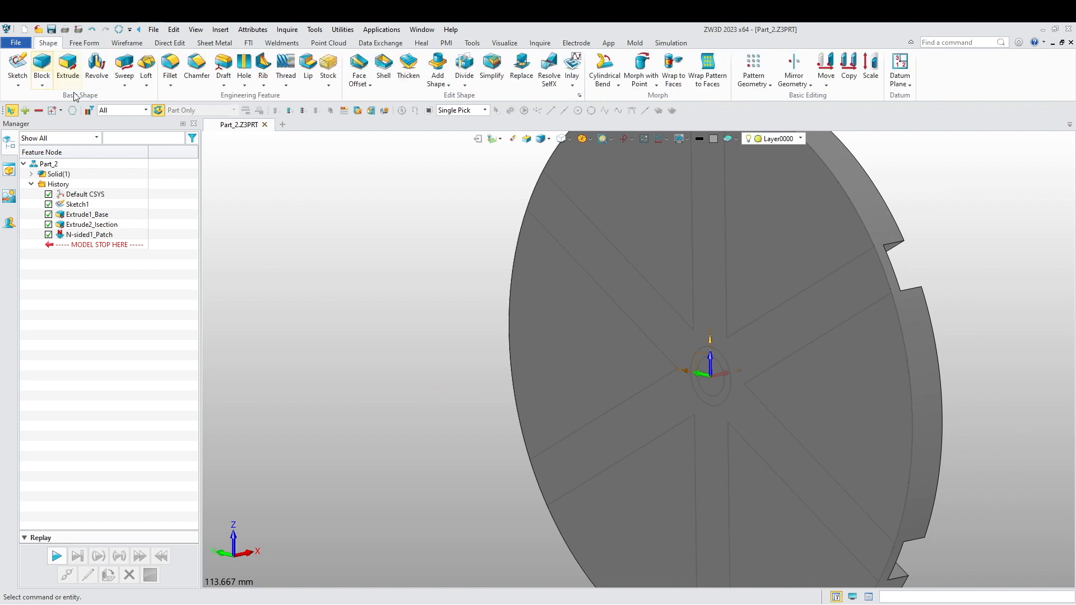
{"action": "left_click", "coordinate": [68, 62]}
{"action": "left_click", "coordinate": [729, 368]}
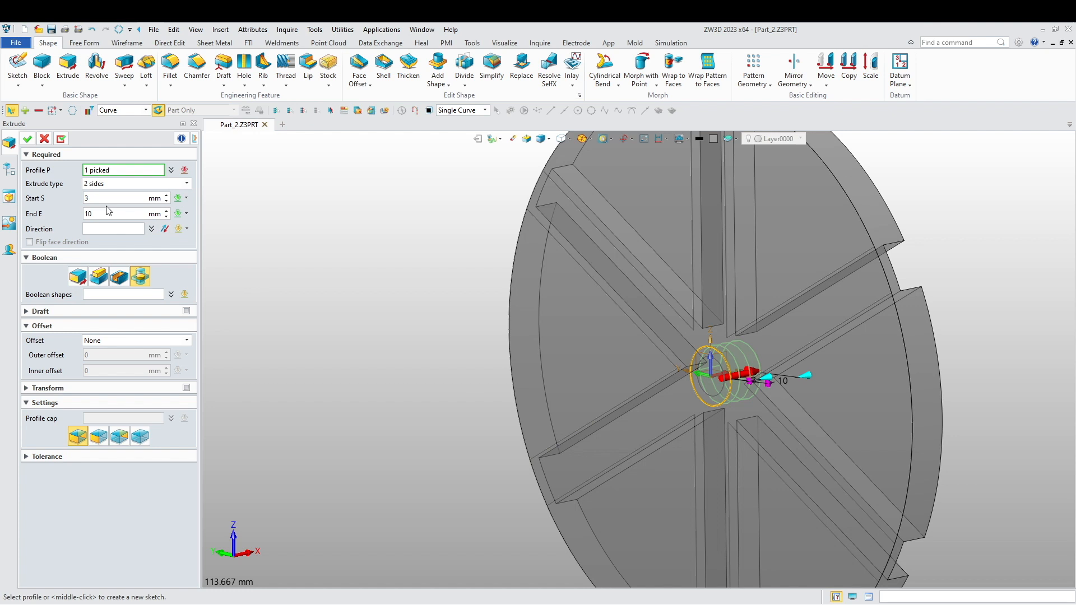
{"action": "left_click", "coordinate": [741, 374]}
{"action": "left_click_drag", "start_coordinate": [107, 202], "coordinate": [65, 214]}
{"action": "type", "text": "0"}
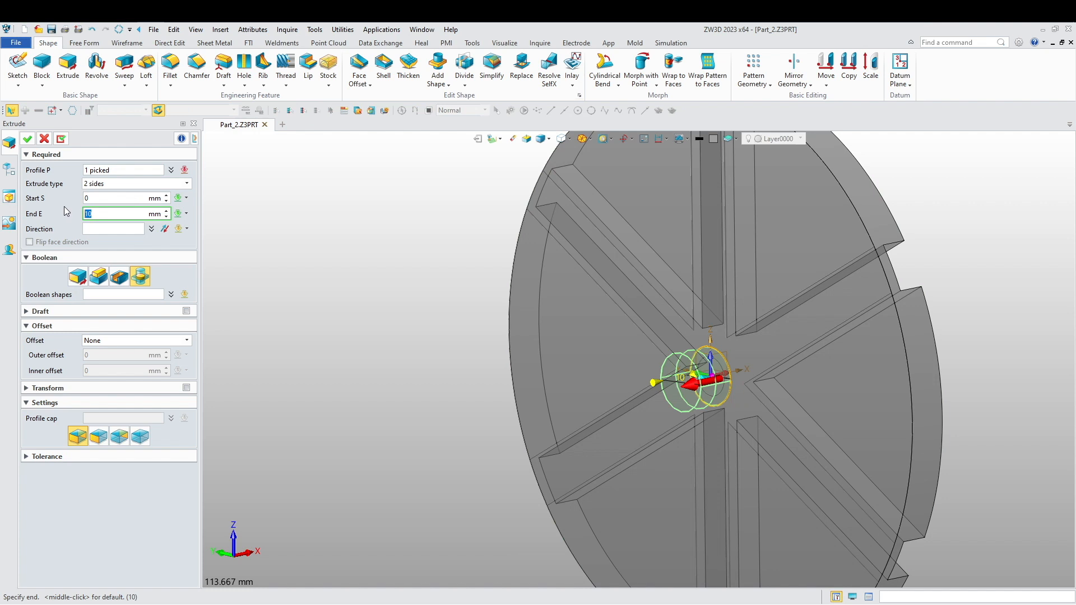
{"action": "type", "text": "4"}
{"action": "key", "text": "Return"}
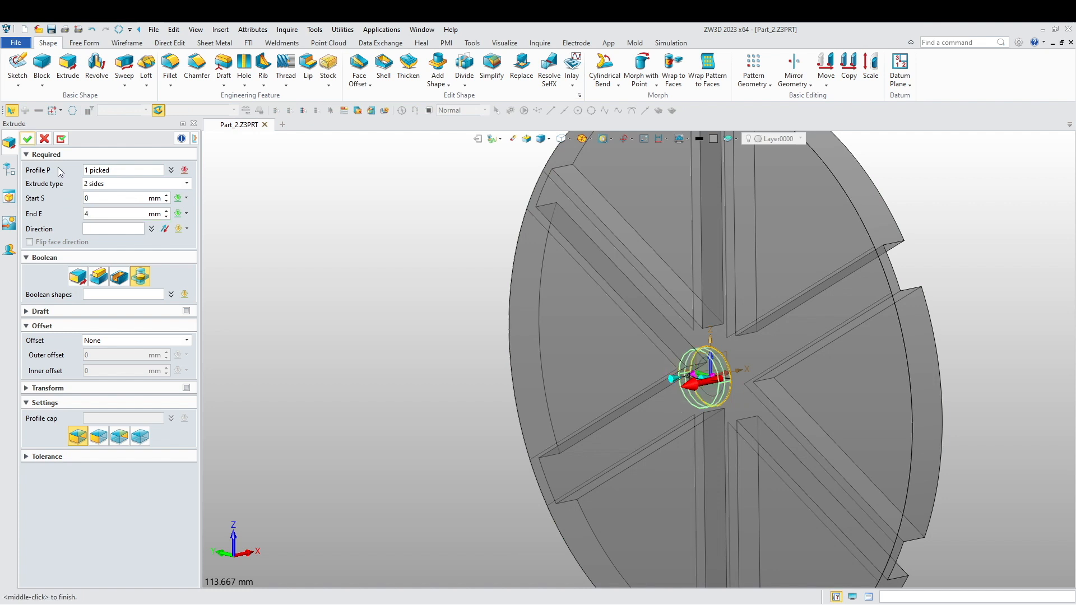
{"action": "left_click", "coordinate": [27, 140]}
- Redefine the 4 mm hub extrusion to use the Add boolean with the disc
{"action": "right_click", "coordinate": [315, 317]}
{"action": "left_click", "coordinate": [321, 307]}
{"action": "left_click", "coordinate": [77, 276]}
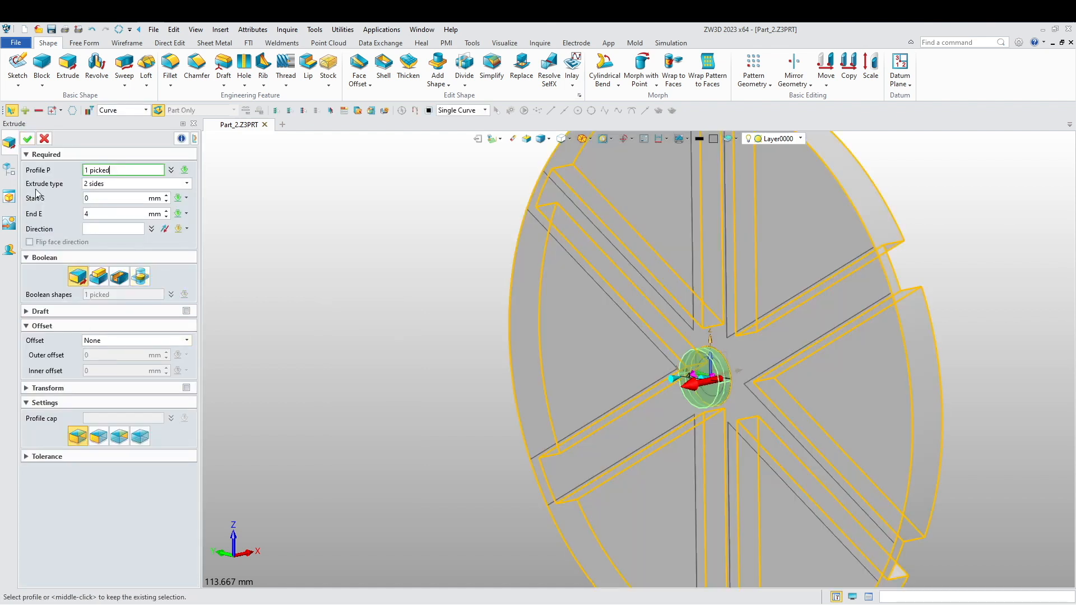
{"action": "left_click", "coordinate": [98, 275]}
{"action": "left_click", "coordinate": [27, 139]}
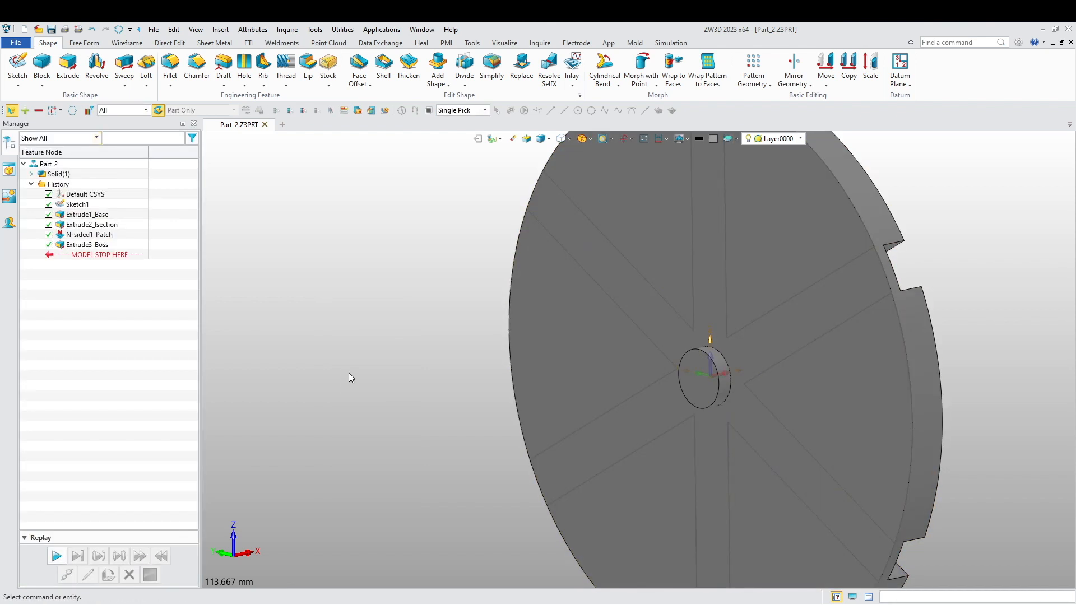
{"action": "right_click", "coordinate": [373, 334]}
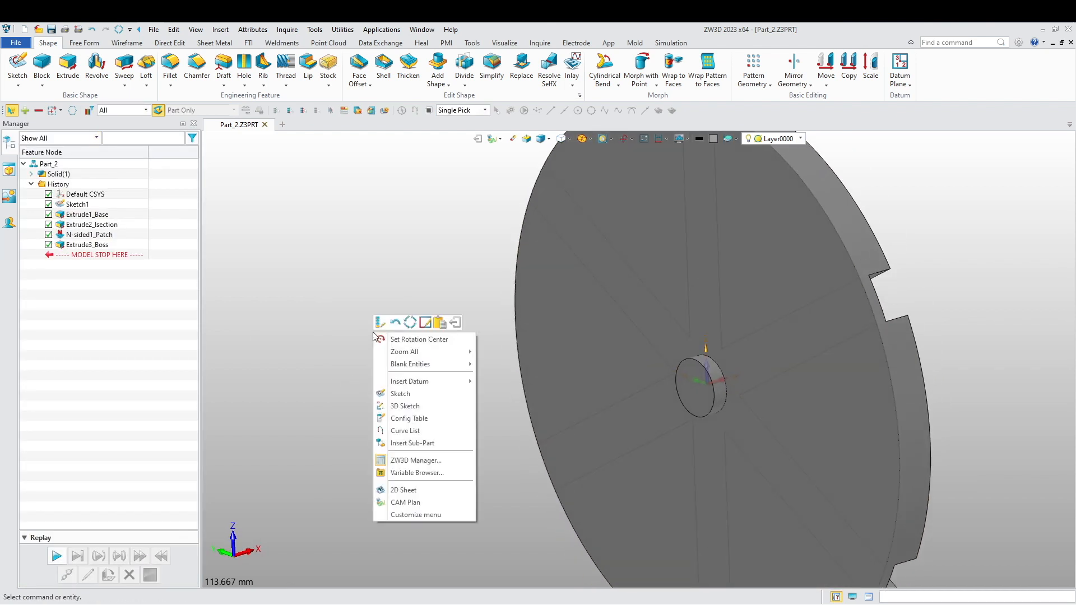
{"action": "left_click", "coordinate": [413, 395]}
{"action": "key", "text": "Escape"}
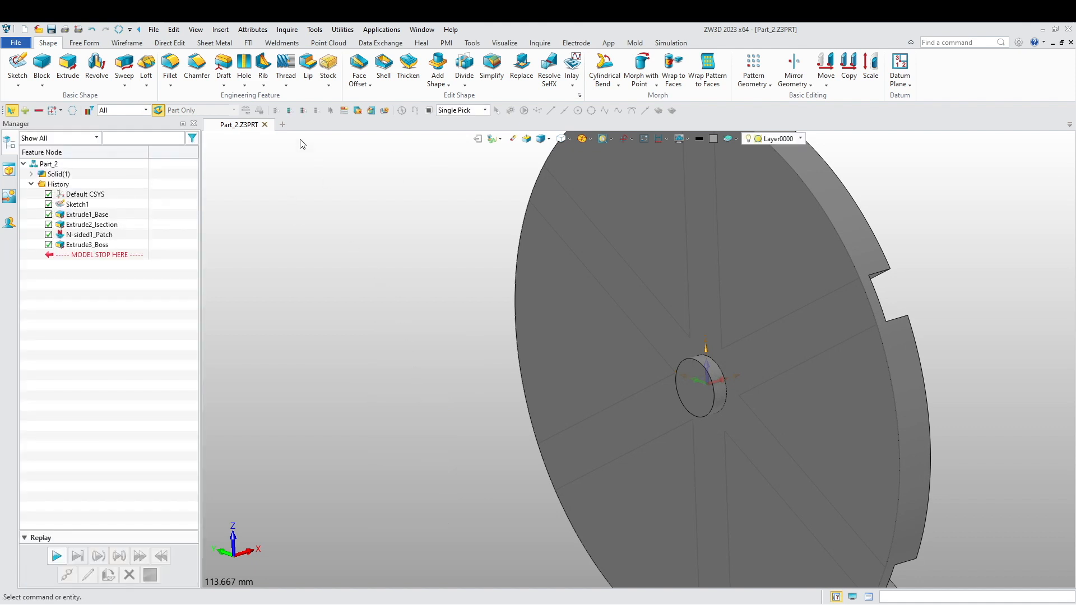
- In wireframe display, extrude the smaller centre circle from 0 to 20 mm with the Add boolean to form a shaft
{"action": "left_click", "coordinate": [68, 67]}
{"action": "left_click", "coordinate": [541, 139]}
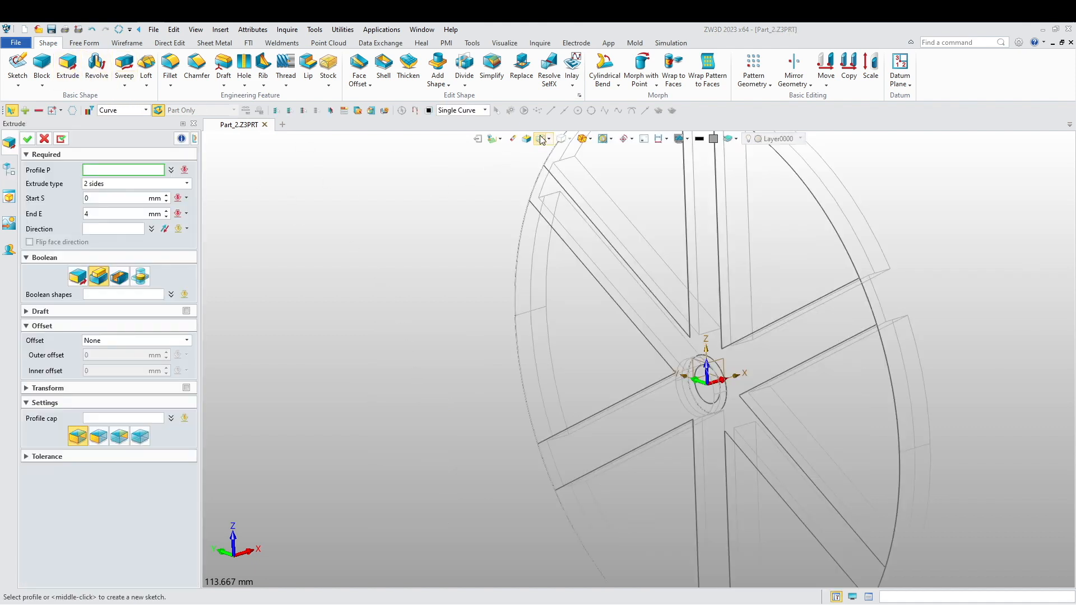
{"action": "scroll", "coordinate": [695, 381], "scroll_direction": "up", "scroll_amount": 3}
{"action": "left_click", "coordinate": [684, 378]}
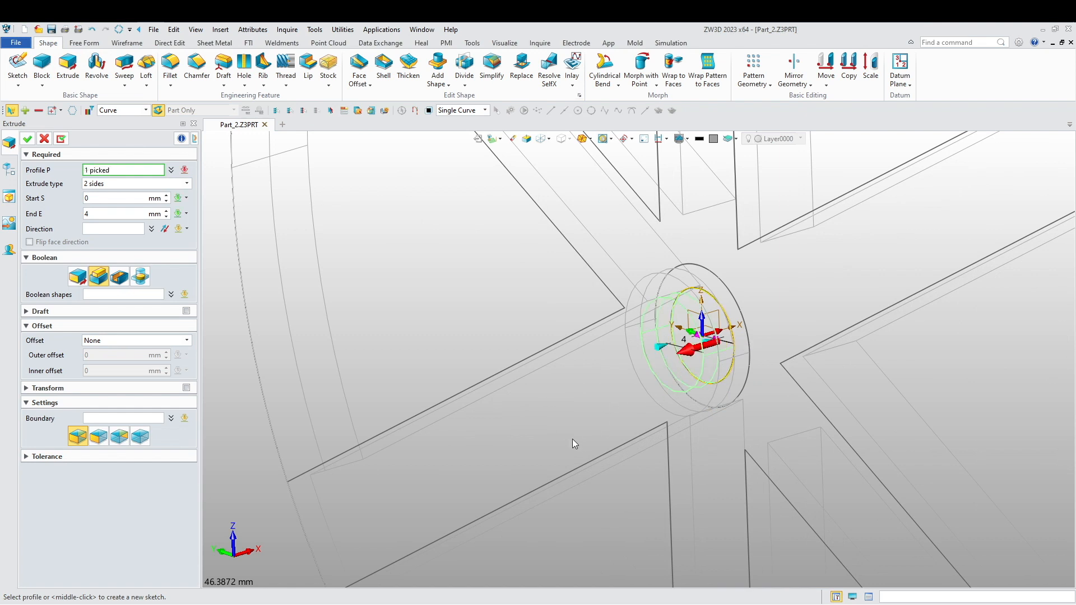
{"action": "left_click", "coordinate": [98, 212]}
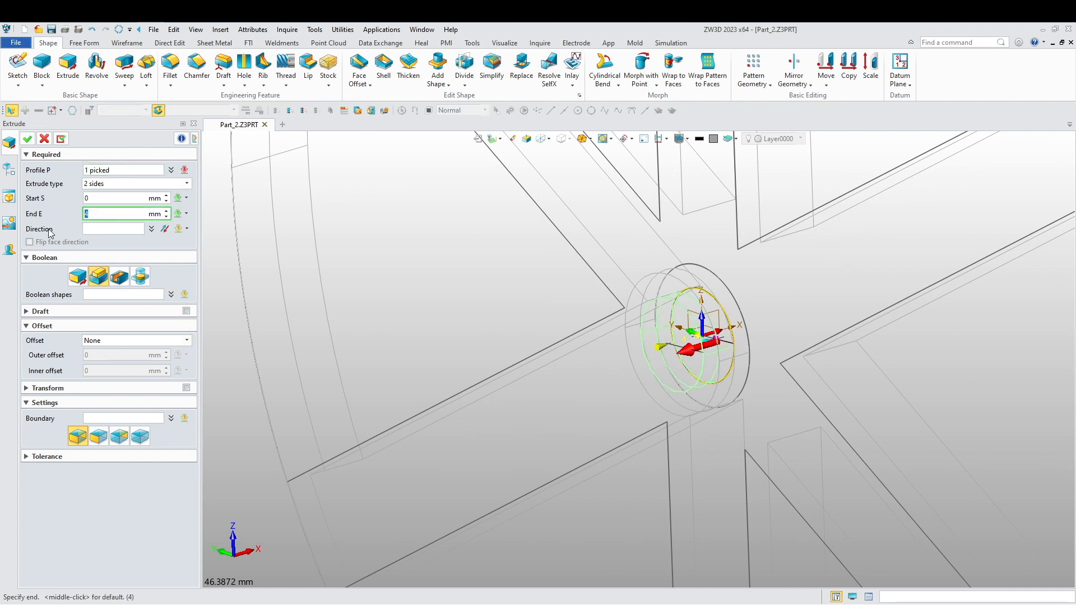
{"action": "type", "text": "20"}
{"action": "key", "text": "Return"}
{"action": "left_click", "coordinate": [27, 138]}
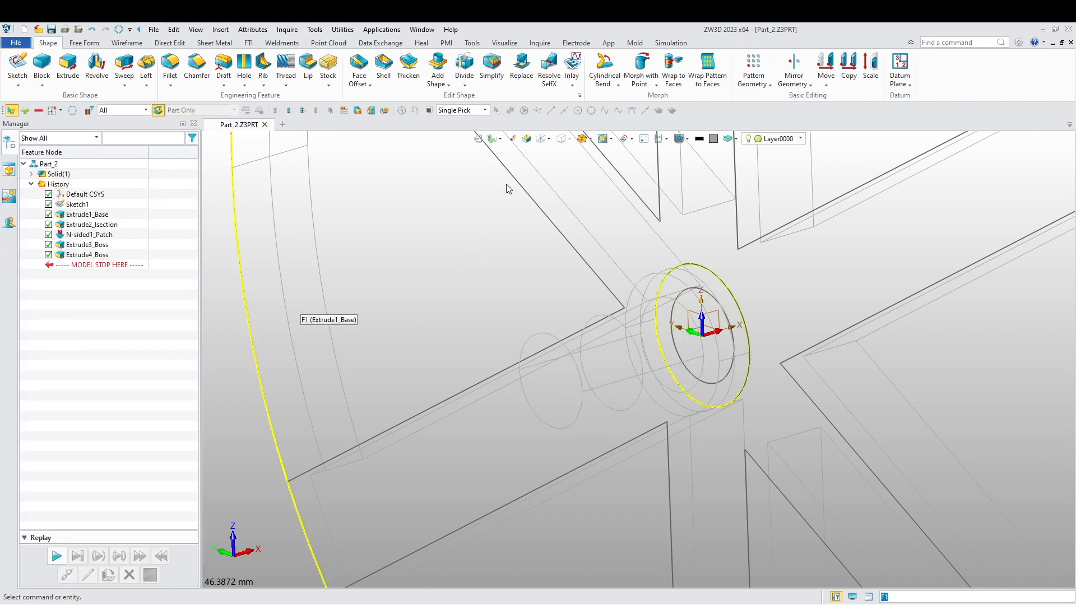
- Return to shaded display, roll the history back to just after Sketch1 and open that sketch for editing
{"action": "left_click", "coordinate": [541, 139]}
{"action": "scroll", "coordinate": [518, 196], "scroll_direction": "down", "scroll_amount": 3}
{"action": "mouse_move", "coordinate": [520, 351]}
{"action": "right_mouse_down"}
{"action": "mouse_move", "coordinate": [519, 336]}
{"action": "mouse_move", "coordinate": [463, 329]}
{"action": "mouse_move", "coordinate": [517, 350]}
{"action": "mouse_move", "coordinate": [426, 357]}
{"action": "mouse_move", "coordinate": [552, 351]}
{"action": "mouse_move", "coordinate": [587, 377]}
{"action": "mouse_move", "coordinate": [560, 402]}
{"action": "mouse_move", "coordinate": [547, 372]}
{"action": "mouse_move", "coordinate": [553, 315]}
{"action": "mouse_move", "coordinate": [551, 336]}
{"action": "mouse_move", "coordinate": [321, 419]}
{"action": "right_mouse_up"}
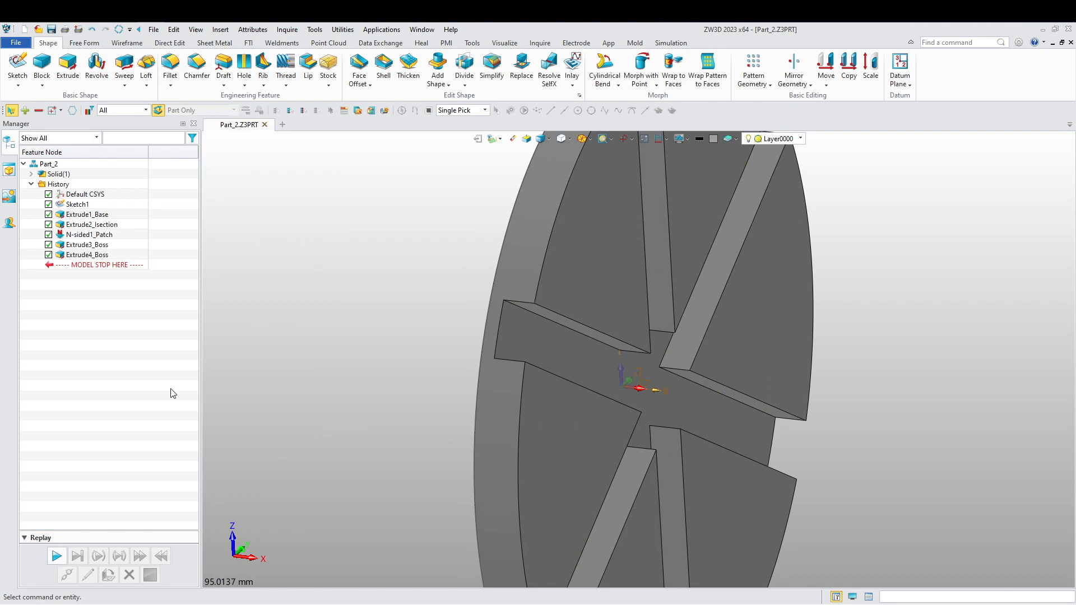
{"action": "right_click_drag", "start_coordinate": [363, 396], "coordinate": [471, 358]}
{"action": "mouse_move", "coordinate": [108, 266]}
{"action": "left_mouse_down"}
{"action": "mouse_move", "coordinate": [115, 216]}
{"action": "mouse_move", "coordinate": [124, 224]}
{"action": "left_mouse_up"}
{"action": "right_click", "coordinate": [304, 248]}
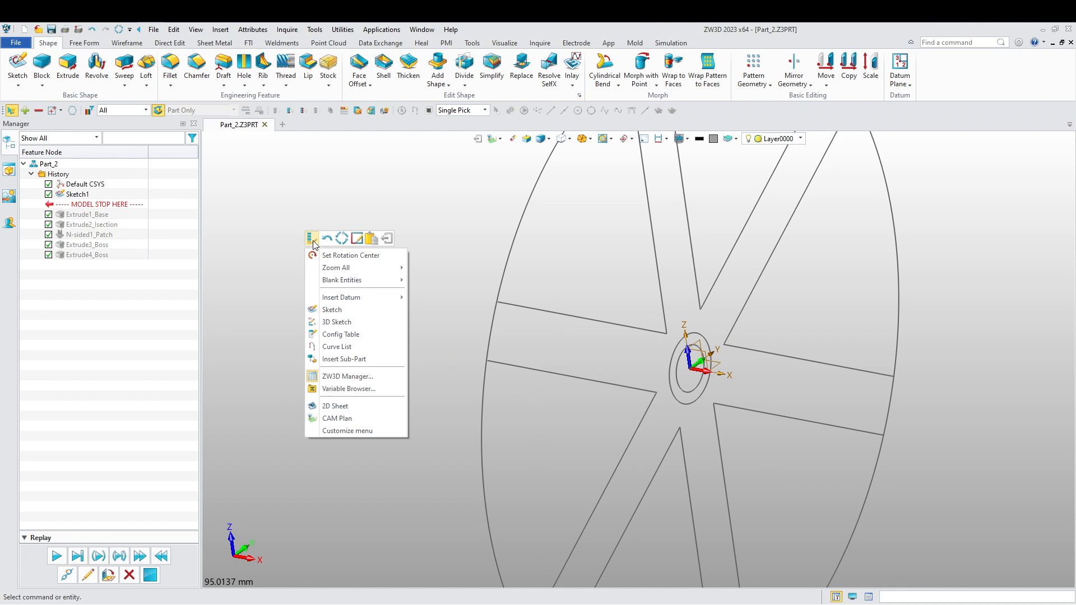
{"action": "left_click", "coordinate": [311, 238]}
{"action": "scroll", "coordinate": [563, 371], "scroll_direction": "up", "scroll_amount": 3}
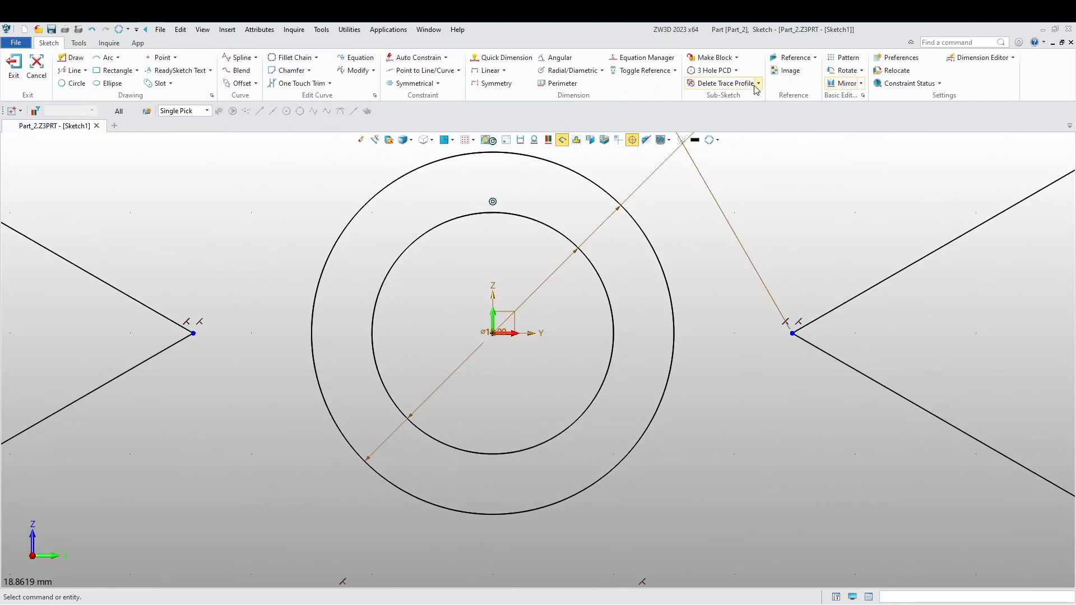
- Offset the smaller centre circle 0.2 mm inward, with offsetting in both directions turned off
{"action": "left_click", "coordinate": [241, 83]}
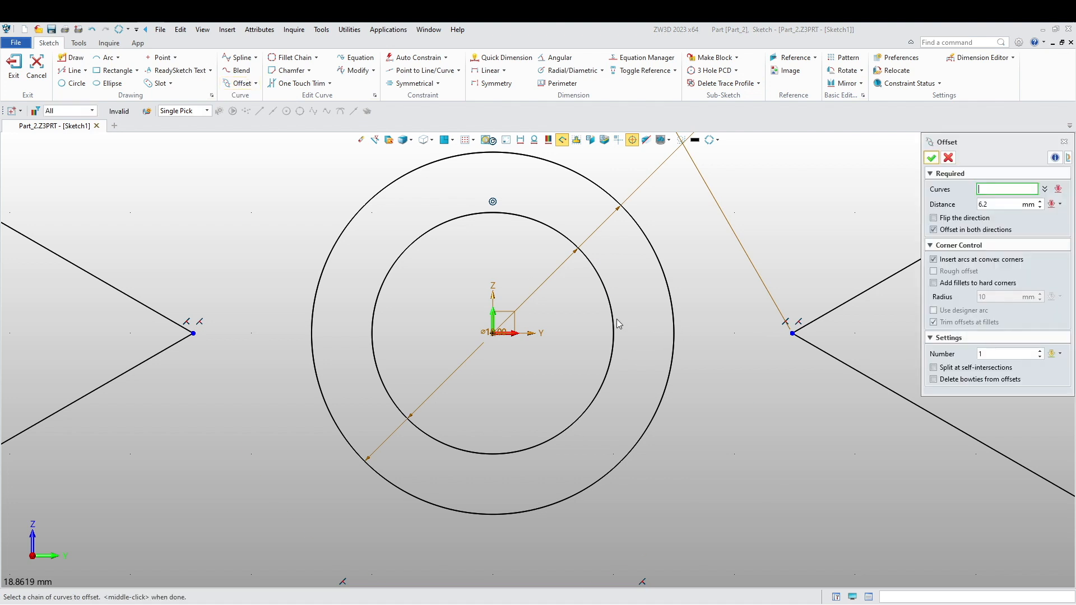
{"action": "left_click", "coordinate": [605, 306]}
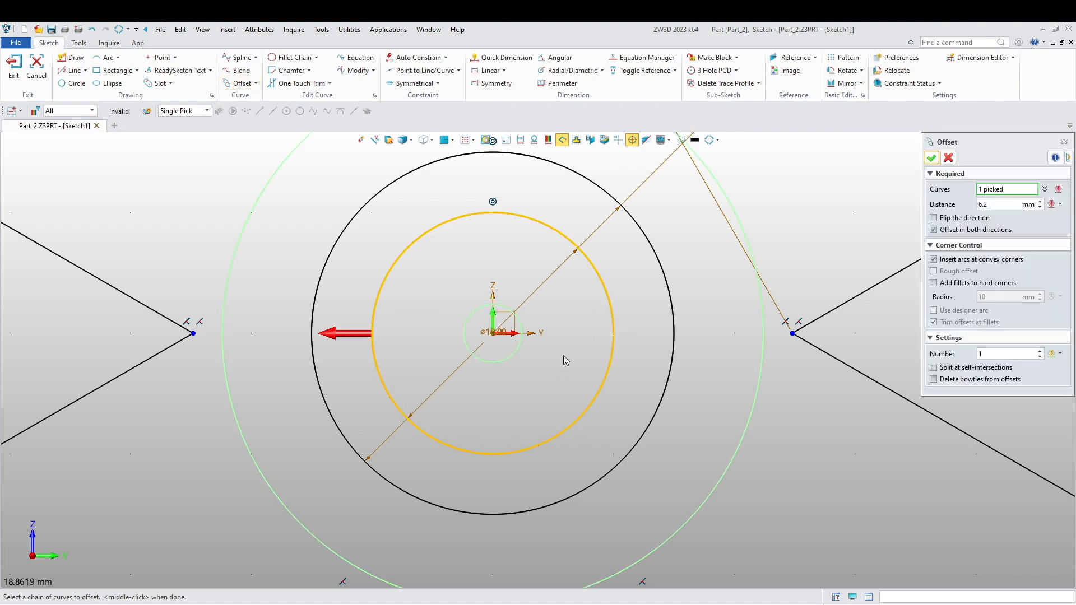
{"action": "left_click", "coordinate": [344, 334]}
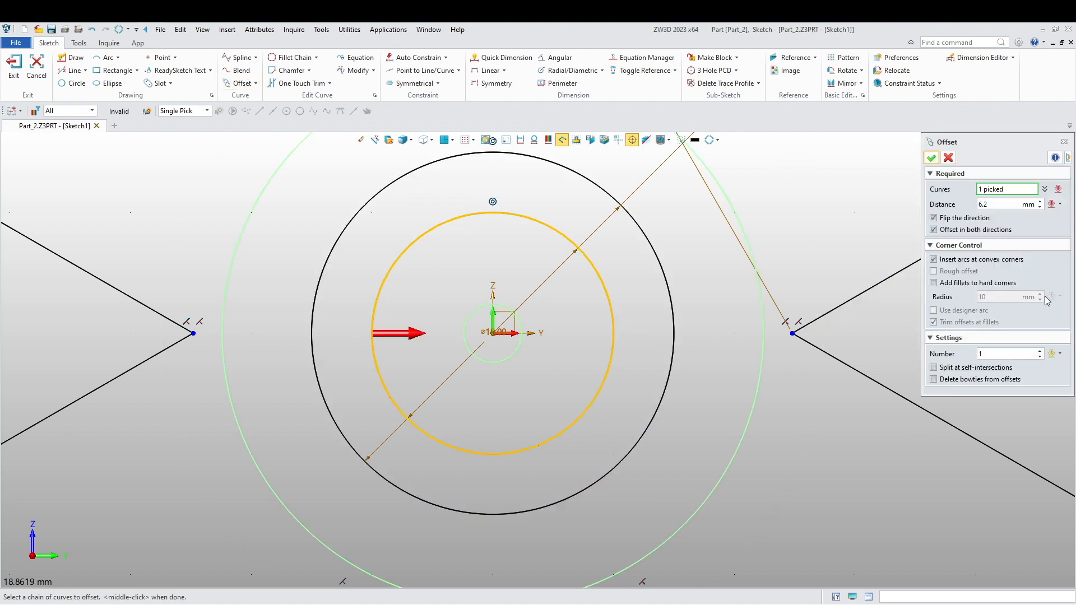
{"action": "left_click", "coordinate": [1001, 205]}
{"action": "key", "text": "Return"}
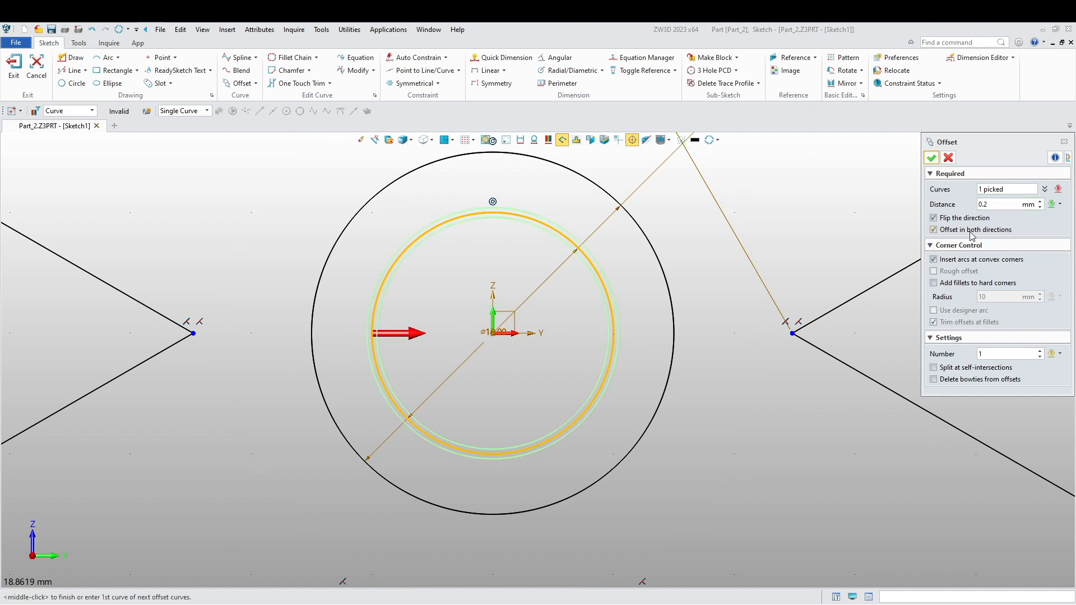
{"action": "left_click", "coordinate": [965, 232]}
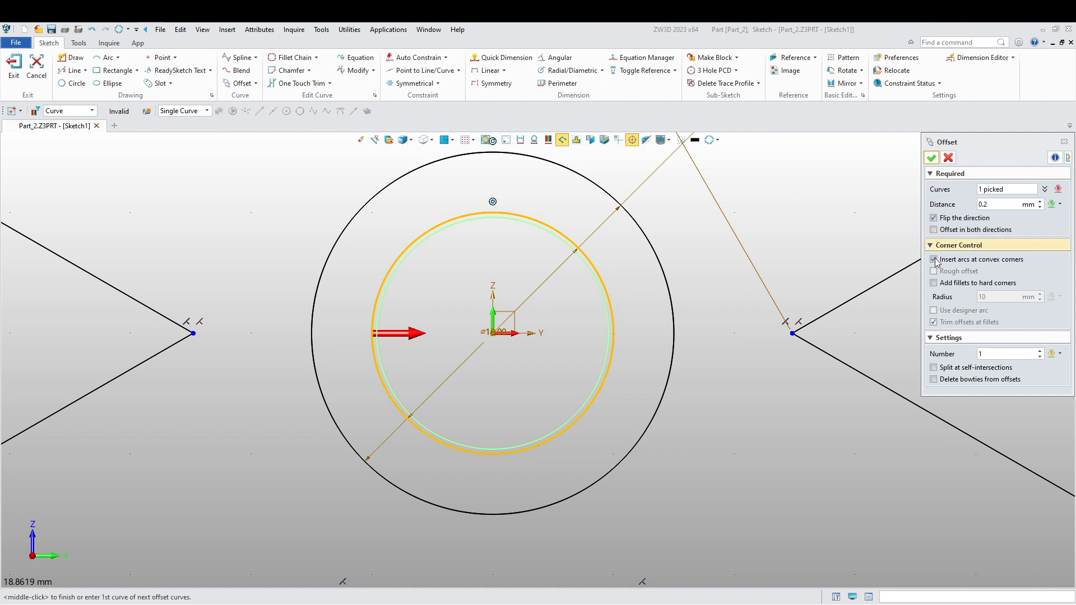
{"action": "left_click", "coordinate": [931, 159]}
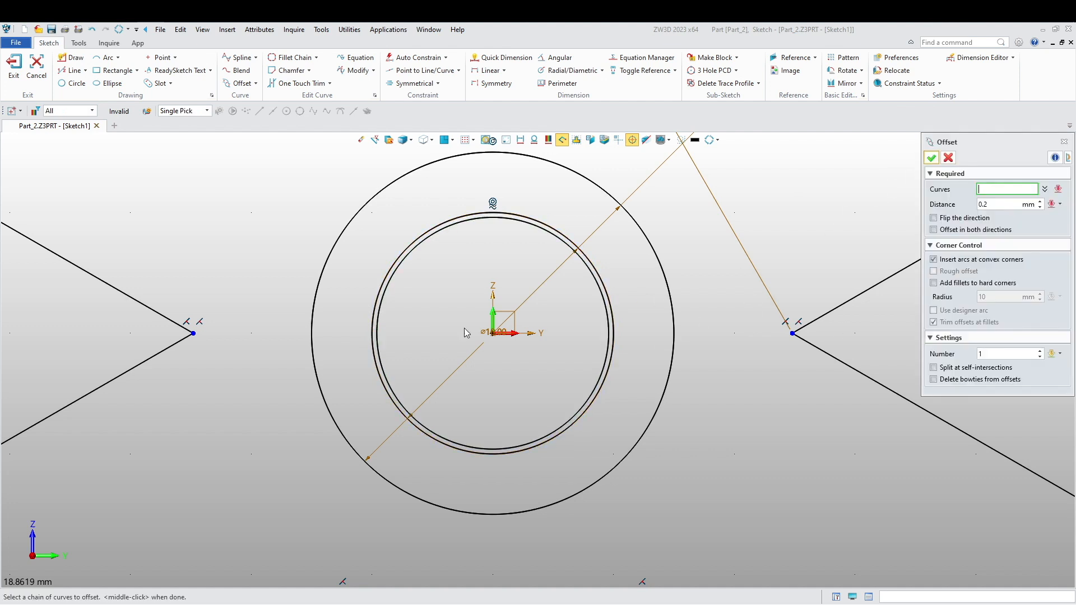
- Exit the sketch and replay the feature history to the end to rebuild the disc and hub
{"action": "scroll", "coordinate": [437, 313], "scroll_direction": "up", "scroll_amount": 1}
{"action": "scroll", "coordinate": [436, 320], "scroll_direction": "down", "scroll_amount": 2}
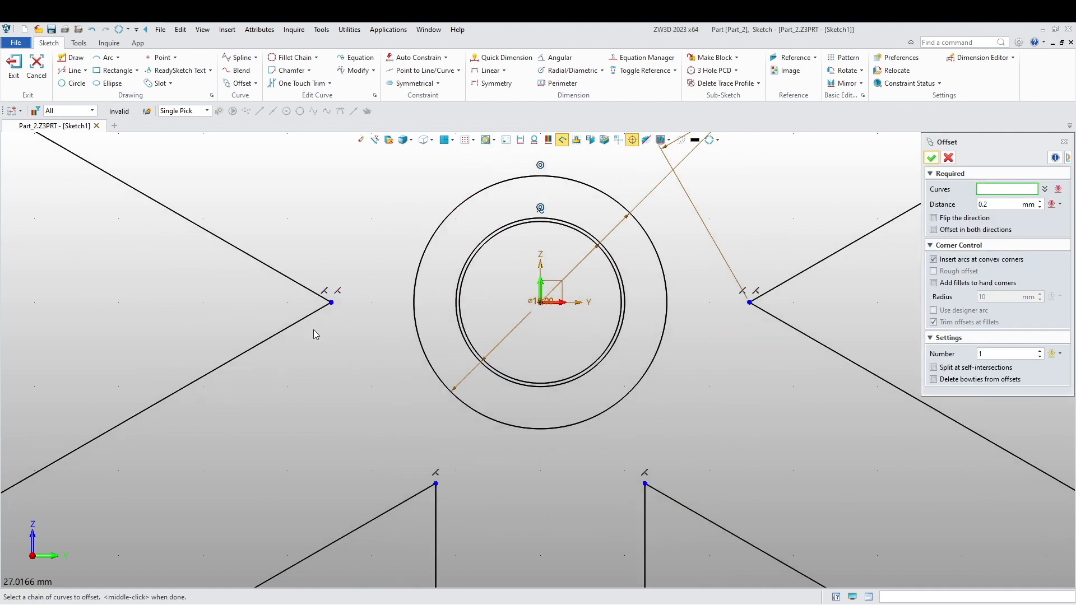
{"action": "middle_click_drag", "start_coordinate": [329, 414], "coordinate": [349, 397]}
{"action": "left_click", "coordinate": [14, 64]}
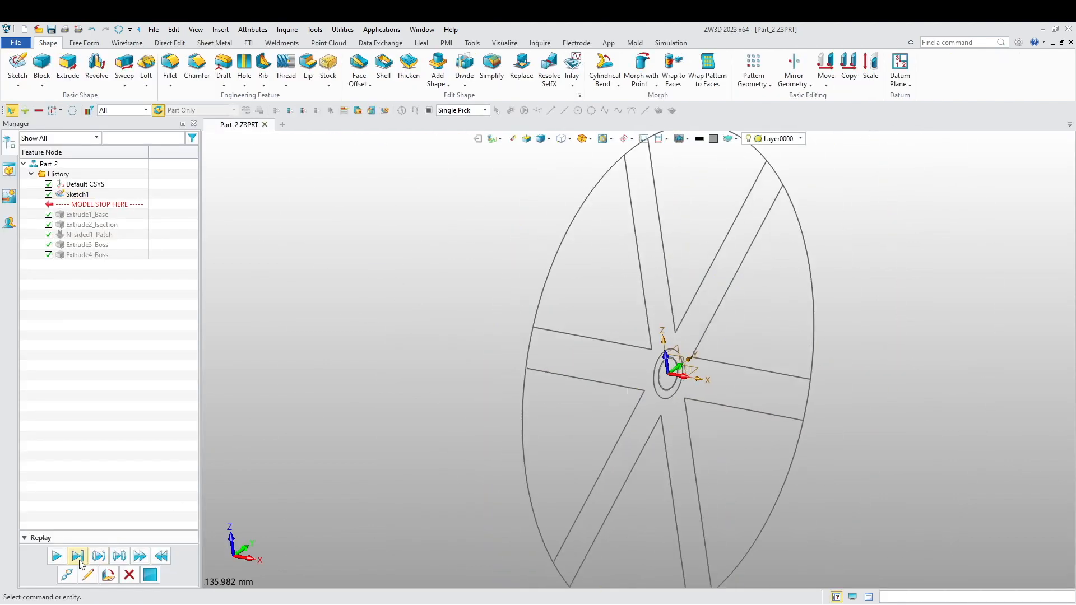
{"action": "left_click", "coordinate": [140, 554]}
{"action": "right_click_drag", "start_coordinate": [398, 378], "coordinate": [480, 374]}
{"action": "scroll", "coordinate": [540, 315], "scroll_direction": "up", "scroll_amount": 4}
{"action": "right_click_drag", "start_coordinate": [543, 410], "coordinate": [612, 436]}
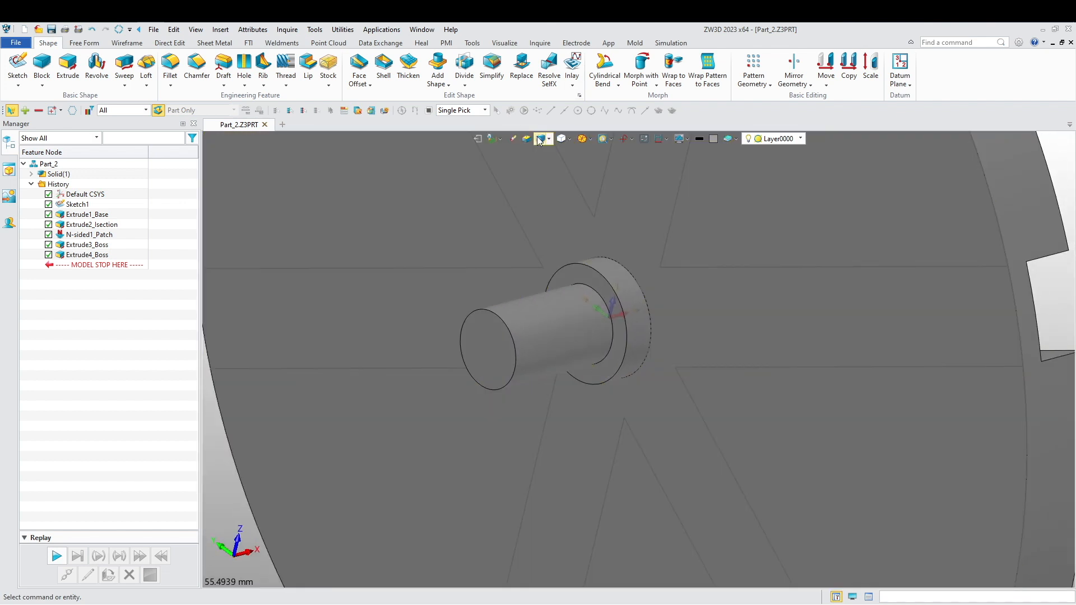
- In wireframe display, set up an extrusion of one small centre circle from 13 to 13+1.1 mm, and return to shaded display
{"action": "left_click", "coordinate": [540, 140]}
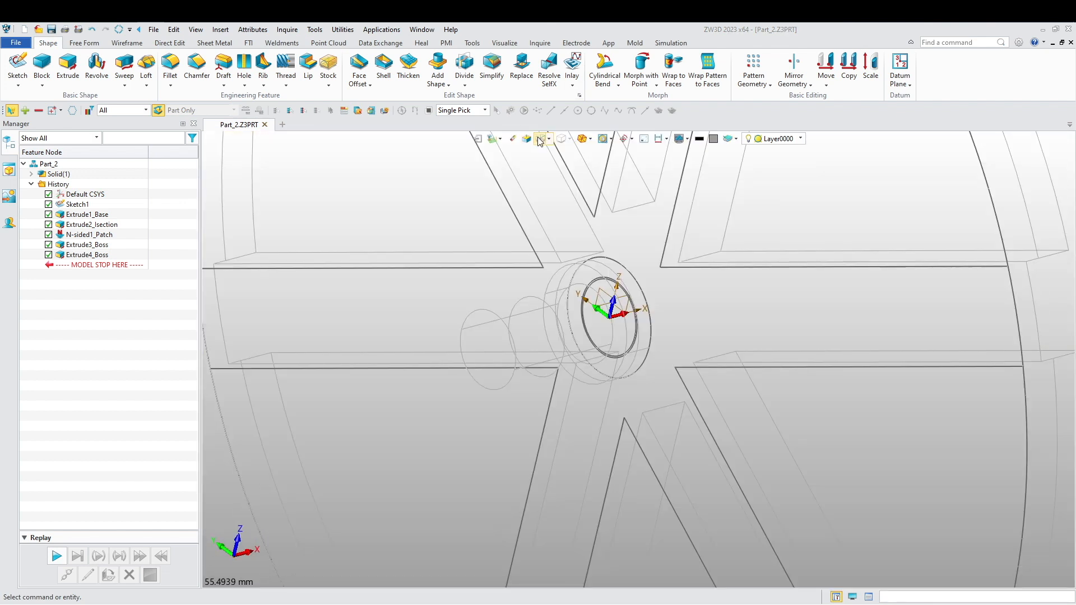
{"action": "left_click", "coordinate": [67, 64]}
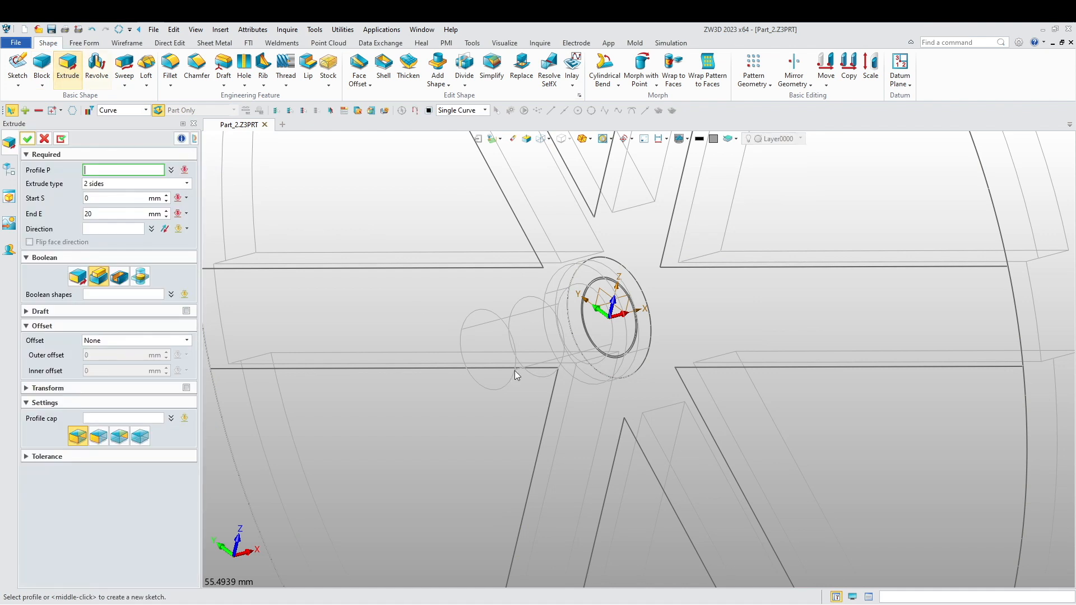
{"action": "scroll", "coordinate": [589, 261], "scroll_direction": "up", "scroll_amount": 3}
{"action": "left_click", "coordinate": [599, 231]}
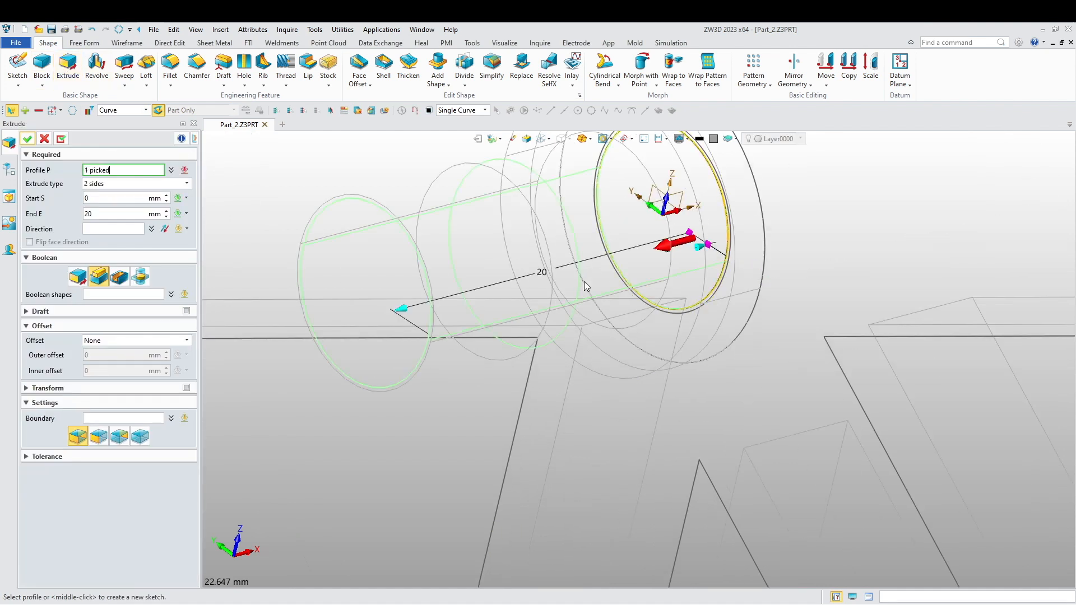
{"action": "scroll", "coordinate": [455, 476], "scroll_direction": "down", "scroll_amount": 5}
{"action": "left_click", "coordinate": [89, 198]}
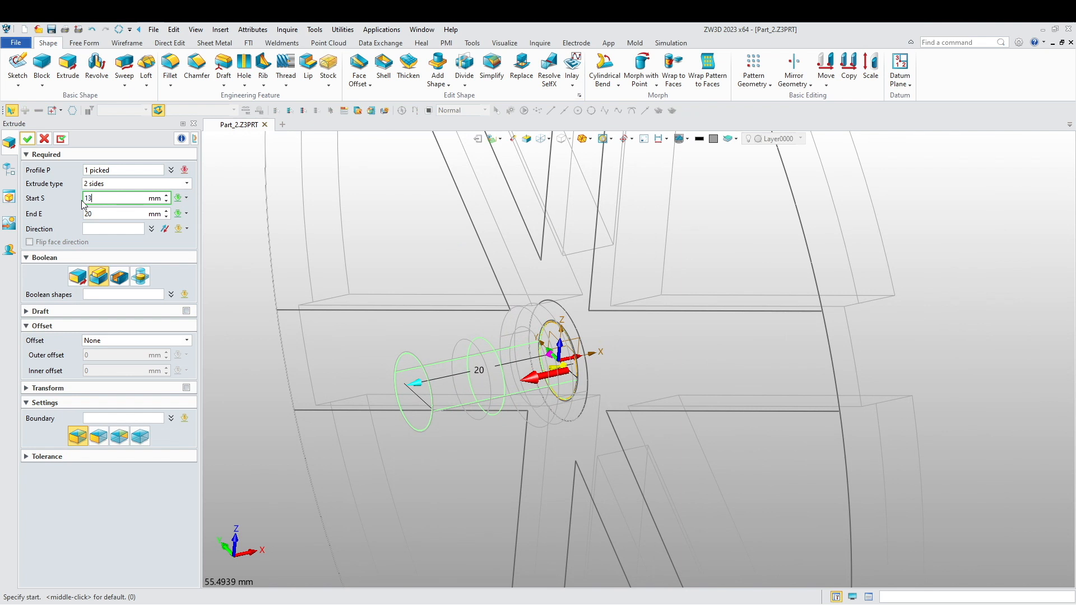
{"action": "key", "text": "Tab"}
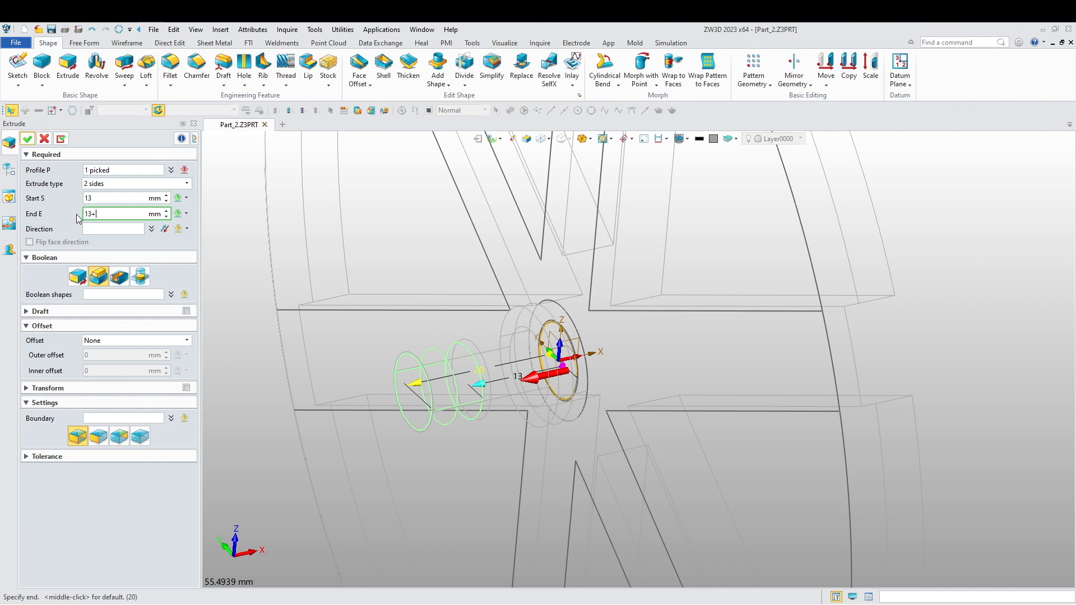
{"action": "key", "text": "Return"}
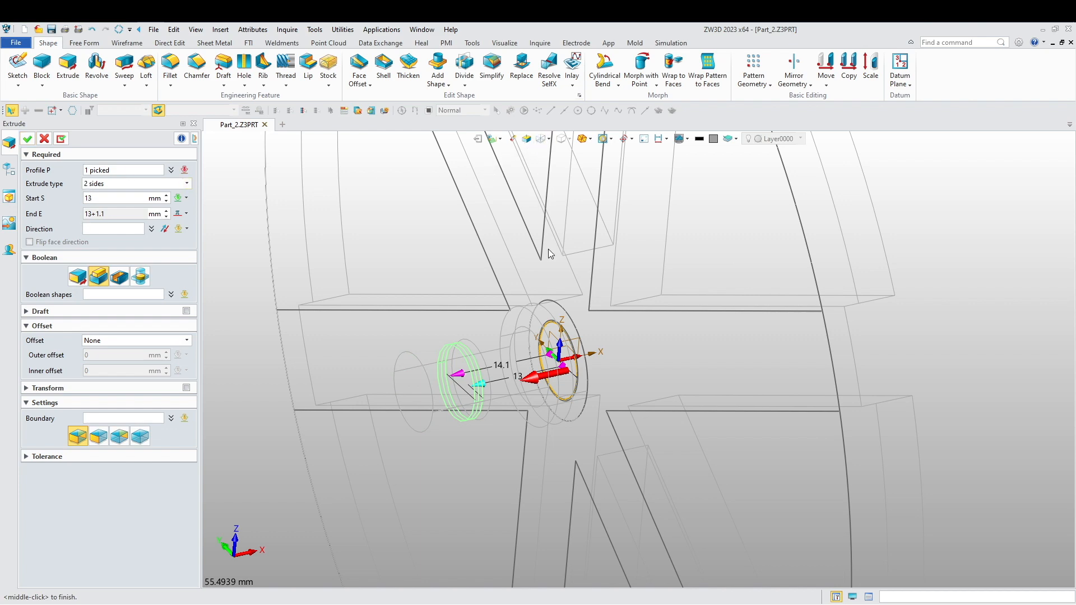
{"action": "left_click", "coordinate": [541, 139]}
{"action": "mouse_move", "coordinate": [466, 241]}
{"action": "right_mouse_down"}
{"action": "mouse_move", "coordinate": [448, 239]}
{"action": "mouse_move", "coordinate": [458, 226]}
{"action": "mouse_move", "coordinate": [479, 235]}
{"action": "right_mouse_up"}
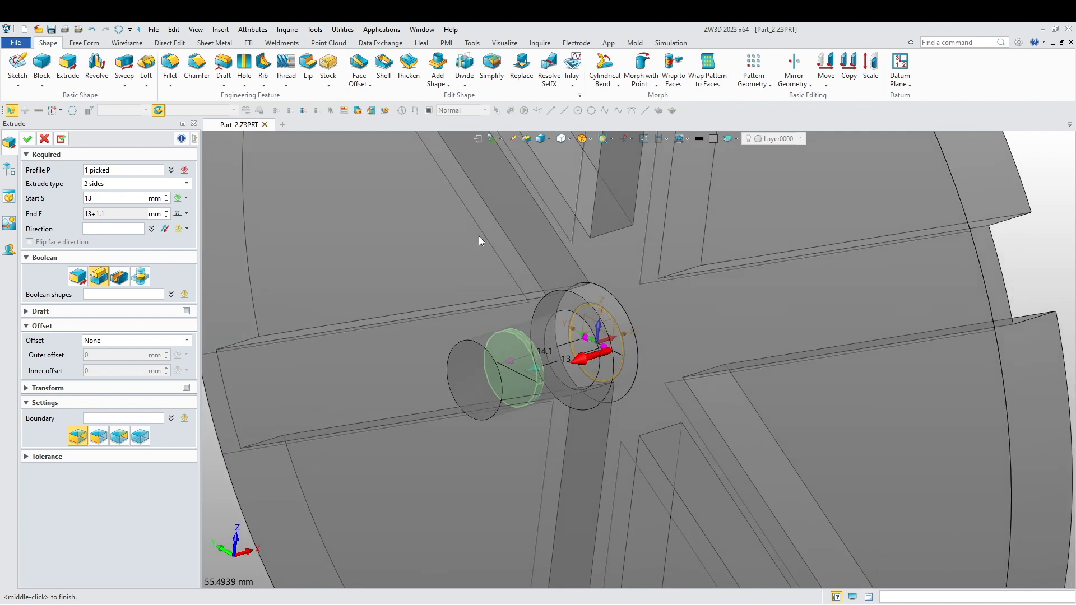
- Add the other small centre circle to the extrusion profile and cut the resulting ring from the shaft with the Remove boolean
{"action": "left_click", "coordinate": [151, 169]}
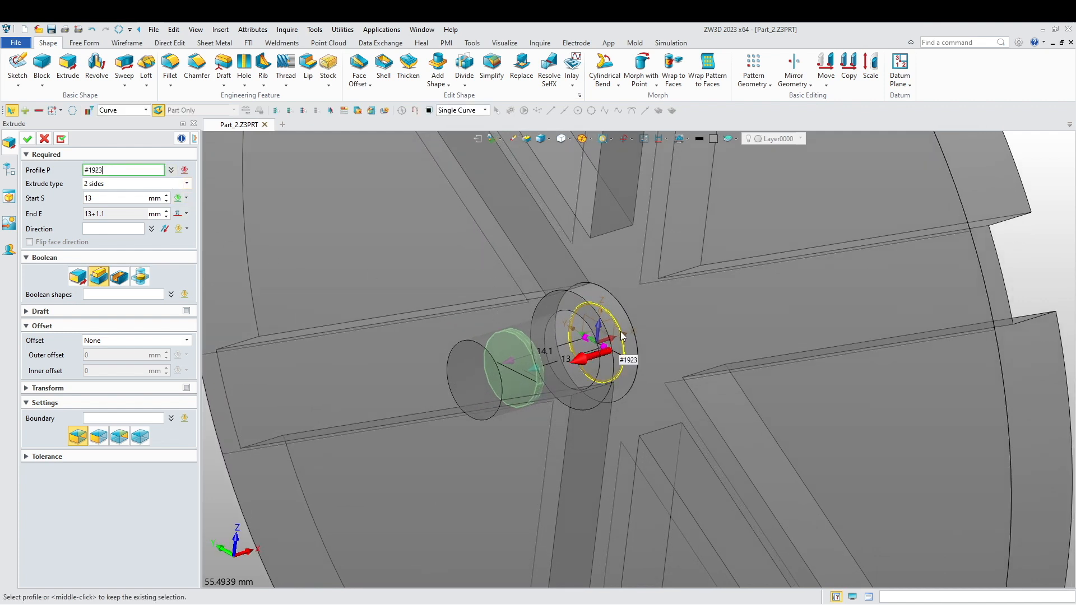
{"action": "scroll", "coordinate": [619, 333], "scroll_direction": "up", "scroll_amount": 3}
{"action": "left_click", "coordinate": [630, 317]}
{"action": "scroll", "coordinate": [622, 326], "scroll_direction": "down", "scroll_amount": 3}
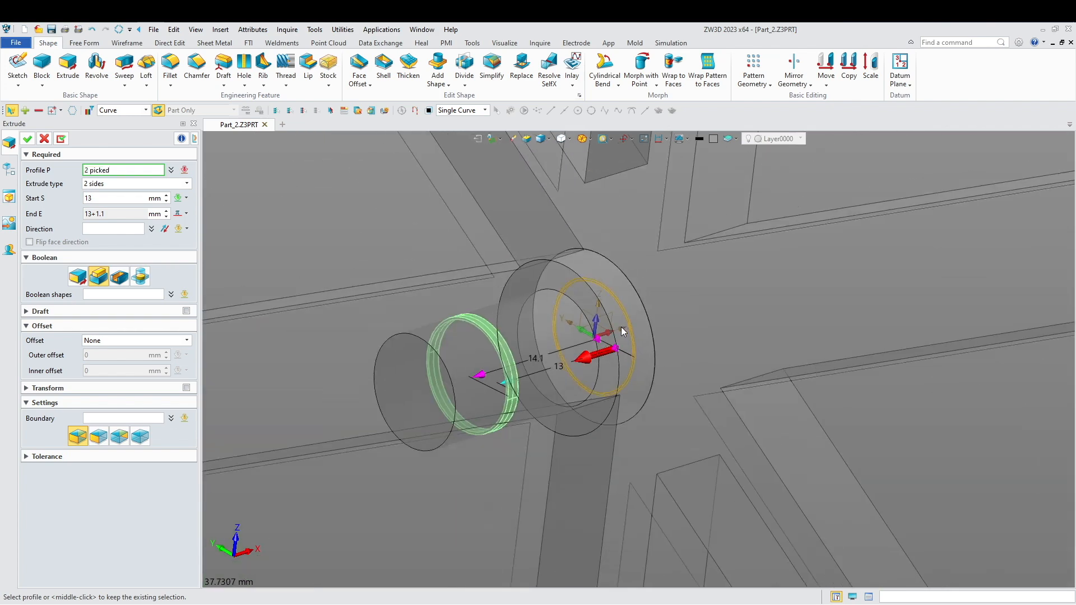
{"action": "middle_click_drag", "start_coordinate": [360, 376], "coordinate": [418, 371]}
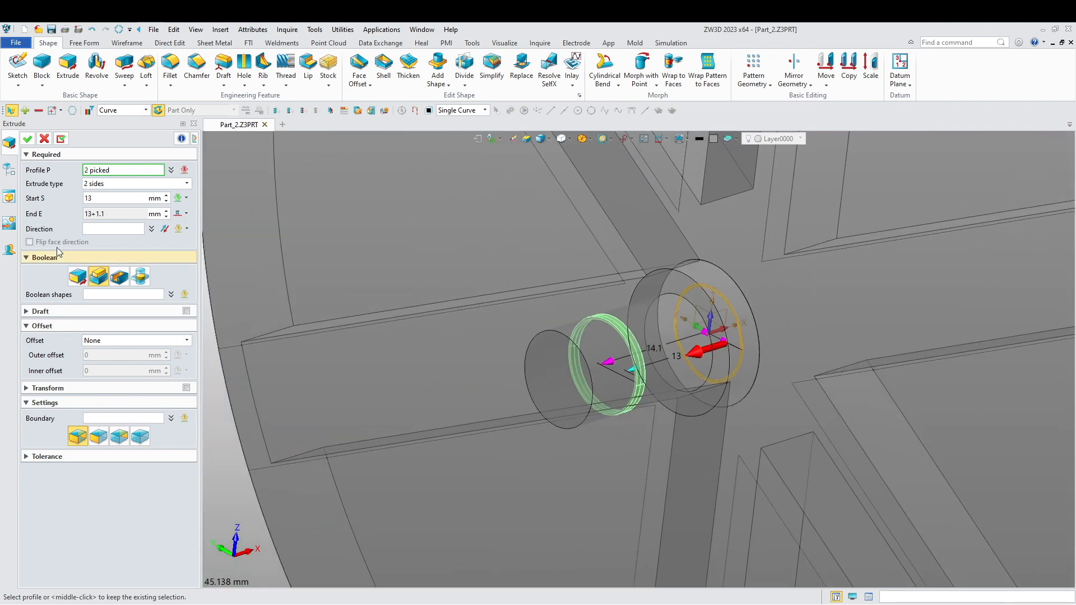
{"action": "left_click", "coordinate": [119, 276]}
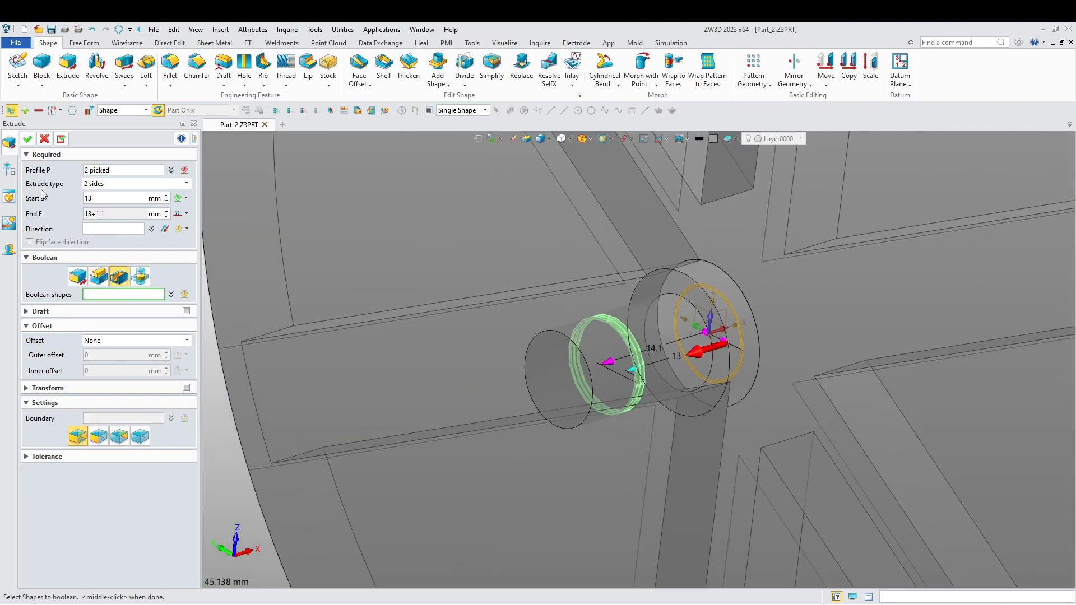
{"action": "left_click", "coordinate": [27, 140]}
{"action": "right_click_drag", "start_coordinate": [435, 388], "coordinate": [476, 407]}
{"action": "scroll", "coordinate": [475, 425], "scroll_direction": "down", "scroll_amount": 3}
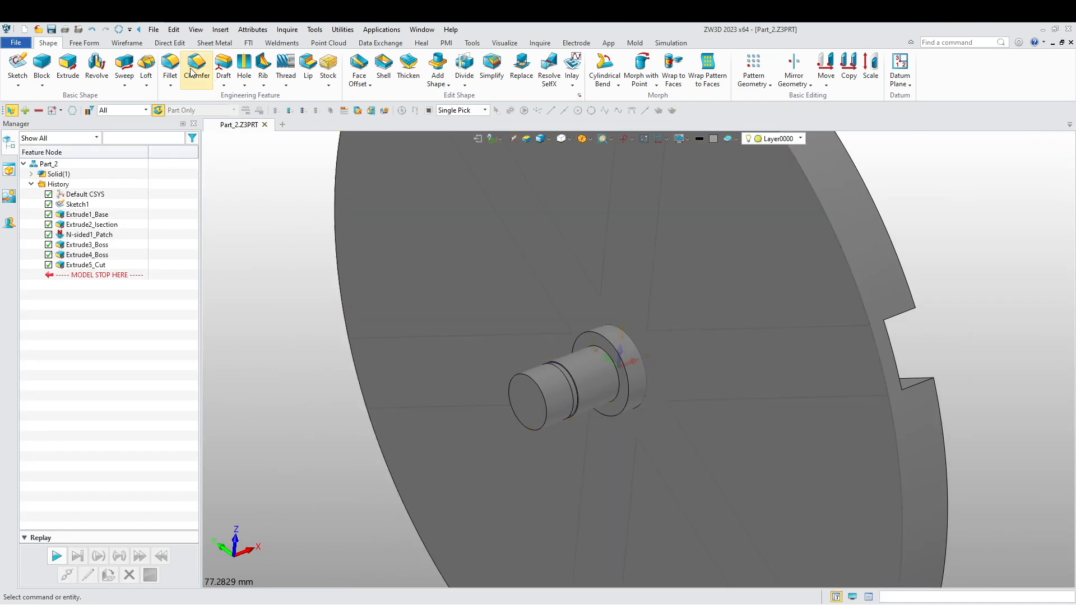
- Begin an offset-distance chamfer with a 0.5 mm setback, selecting the shaft's end edge and the hub's outer edge
{"action": "left_click", "coordinate": [191, 71]}
{"action": "left_click", "coordinate": [546, 407]}
{"action": "left_click", "coordinate": [623, 361]}
{"action": "scroll", "coordinate": [616, 364], "scroll_direction": "down", "scroll_amount": 7}
{"action": "right_click_drag", "start_coordinate": [742, 334], "coordinate": [758, 276]}
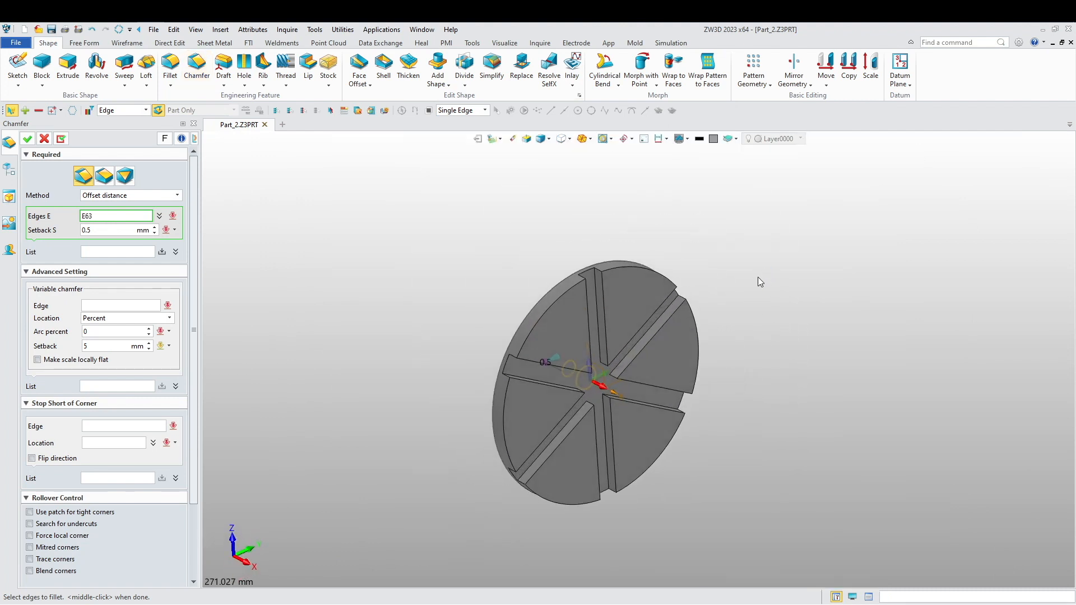
- From a side view, add all edges of the slotted disc to the selection and apply the 0.5 mm chamfer
{"action": "key", "text": "ctrl+Down"}
{"action": "scroll", "coordinate": [707, 325], "scroll_direction": "up", "scroll_amount": 5}
{"action": "middle_click_drag", "start_coordinate": [711, 362], "coordinate": [656, 344]}
{"action": "scroll", "coordinate": [675, 328], "scroll_direction": "down", "scroll_amount": 3}
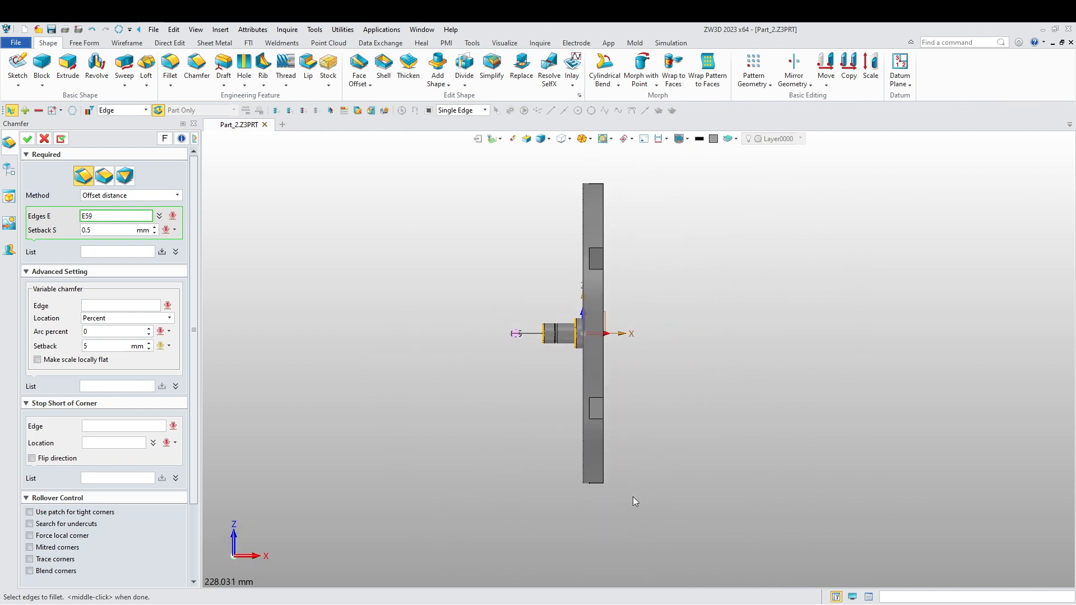
{"action": "left_click", "coordinate": [583, 460]}
{"action": "left_click_drag", "start_coordinate": [649, 513], "coordinate": [600, 173]}
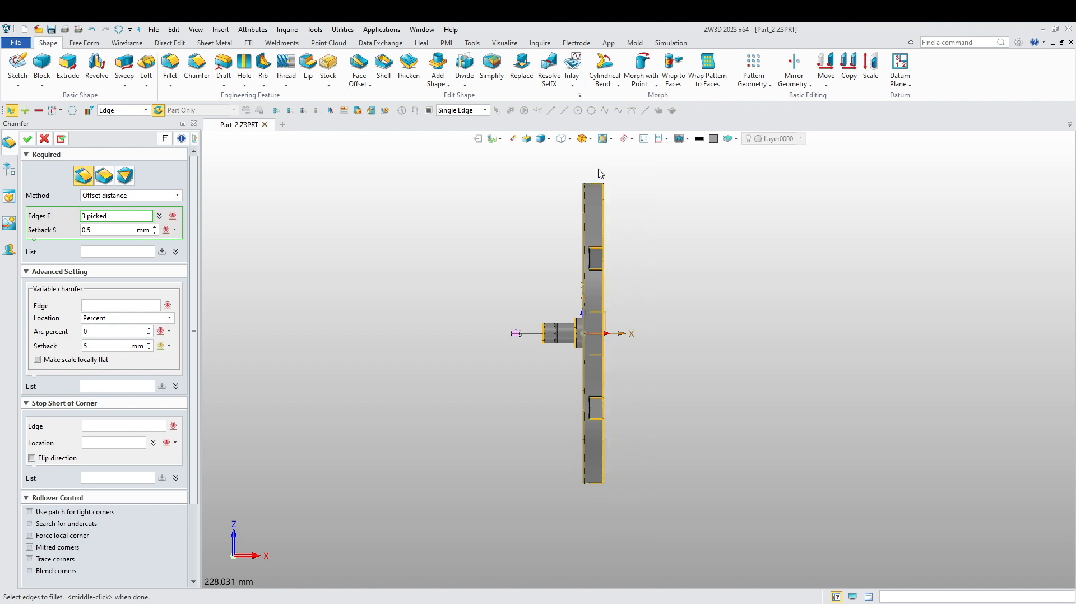
{"action": "right_click_drag", "start_coordinate": [658, 250], "coordinate": [533, 277]}
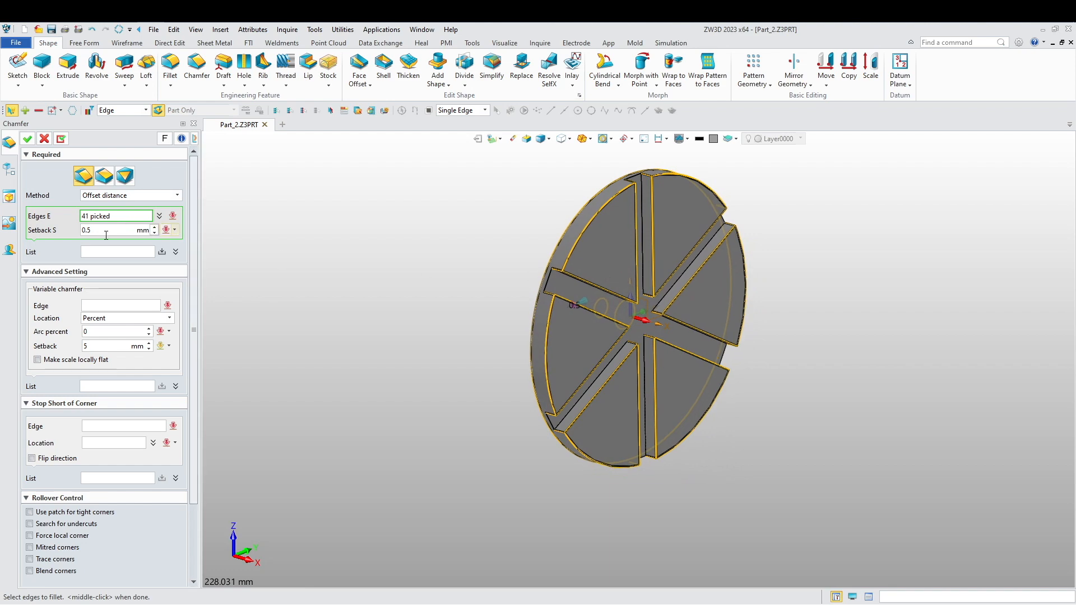
{"action": "left_click", "coordinate": [26, 138]}
- Examine the chamfered edges of the shaft, hub and slots from both sides of the disc
{"action": "right_click_drag", "start_coordinate": [364, 333], "coordinate": [361, 332]}
{"action": "scroll", "coordinate": [546, 348], "scroll_direction": "up", "scroll_amount": 3}
{"action": "right_click_drag", "start_coordinate": [555, 380], "coordinate": [661, 359]}
{"action": "scroll", "coordinate": [565, 359], "scroll_direction": "down", "scroll_amount": 3}
{"action": "scroll", "coordinate": [474, 314], "scroll_direction": "up", "scroll_amount": 3}
{"action": "scroll", "coordinate": [574, 345], "scroll_direction": "up", "scroll_amount": 3}
{"action": "scroll", "coordinate": [573, 345], "scroll_direction": "down", "scroll_amount": 8}
{"action": "right_click_drag", "start_coordinate": [695, 319], "coordinate": [625, 345]}
{"action": "scroll", "coordinate": [626, 345], "scroll_direction": "up", "scroll_amount": 3}
{"action": "middle_click_drag", "start_coordinate": [626, 345], "coordinate": [543, 351]}
{"action": "mouse_move", "coordinate": [409, 346]}
{"action": "right_mouse_down"}
{"action": "mouse_move", "coordinate": [453, 325]}
{"action": "mouse_move", "coordinate": [415, 353]}
{"action": "mouse_move", "coordinate": [403, 331]}
{"action": "right_mouse_up"}
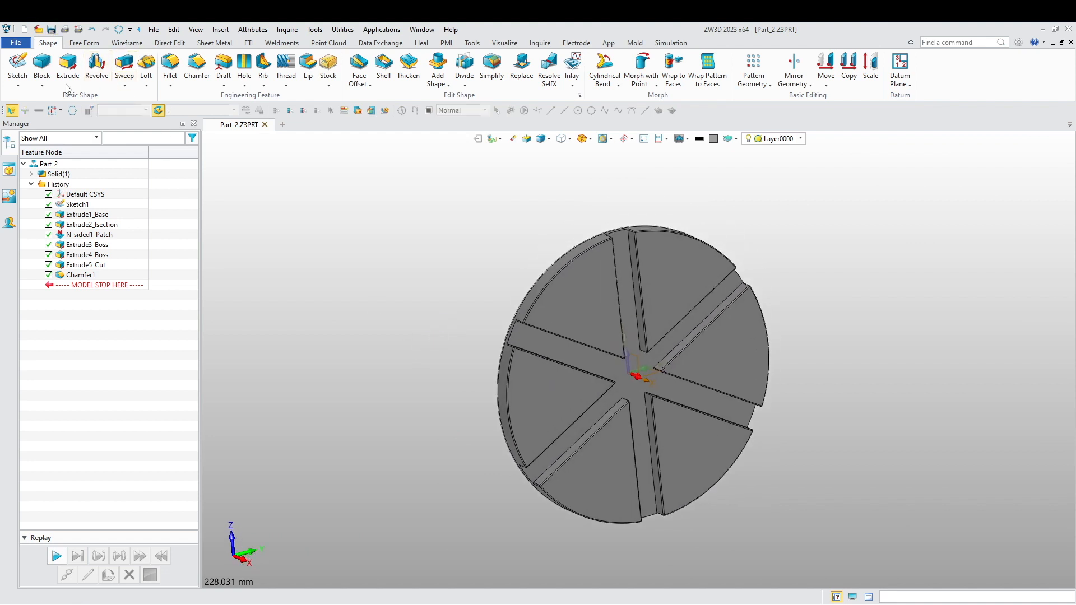
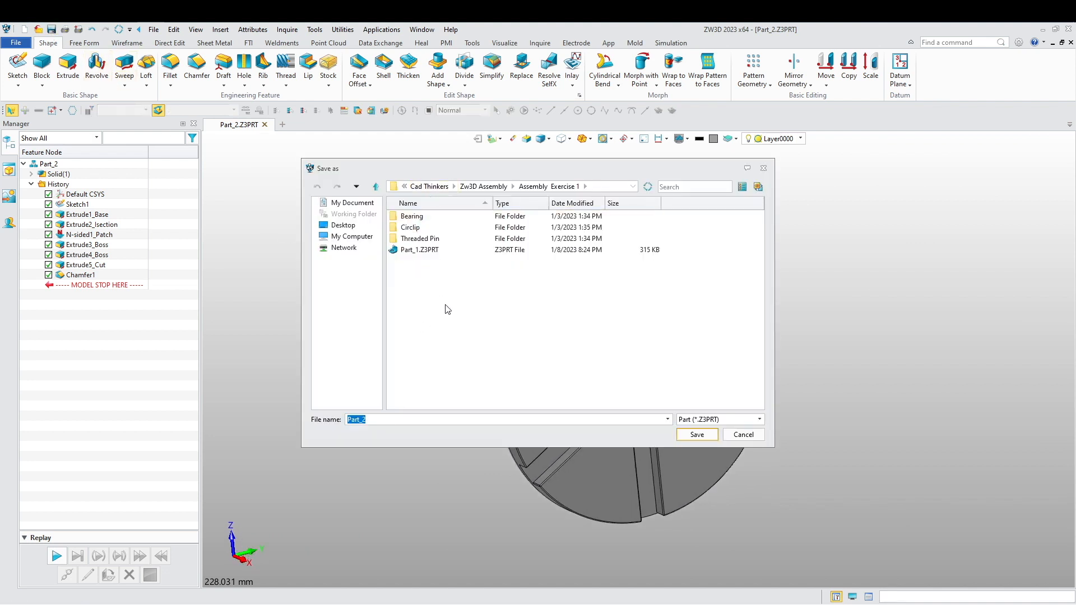
- Save the part as Part_2 in the Assembly Exercise 1 folder and close it
{"action": "left_click", "coordinate": [700, 435]}
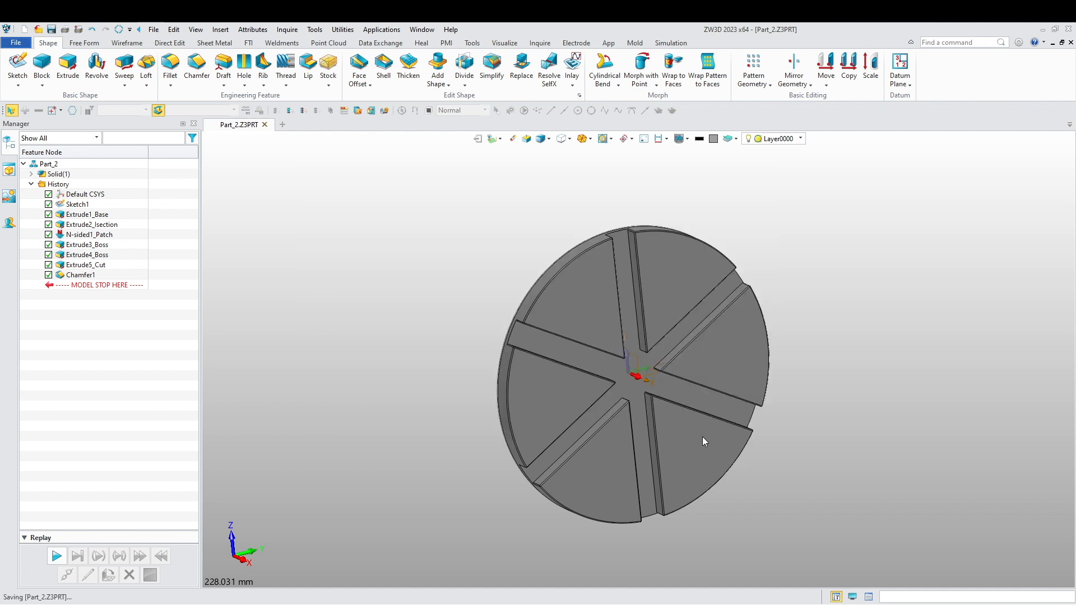
{"action": "left_click", "coordinate": [264, 124]}
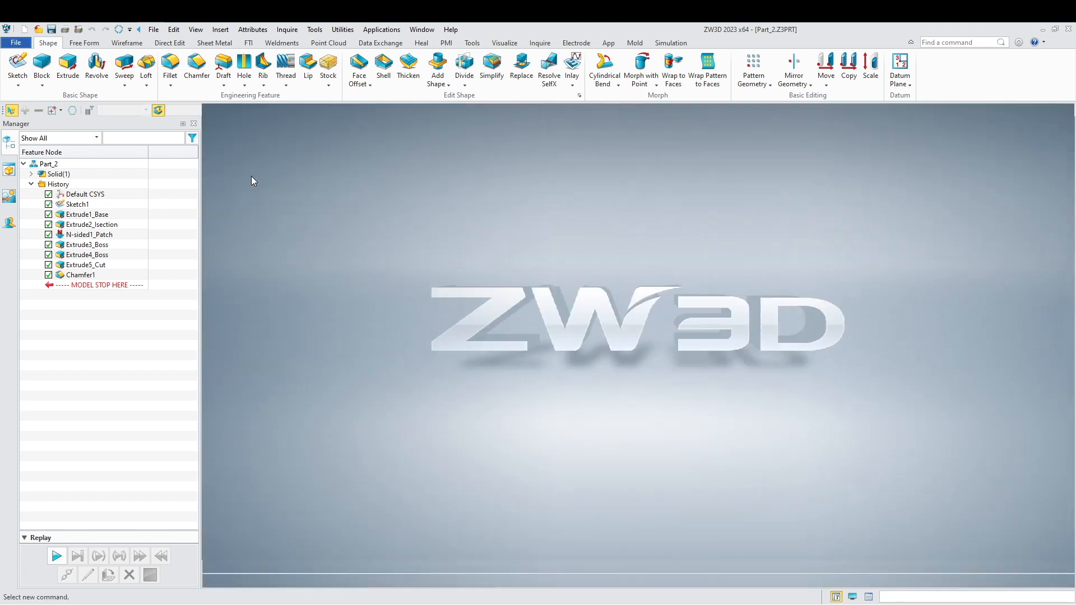
- Create a new standard part file named Part_3 with the default template
{"action": "left_click", "coordinate": [15, 68]}
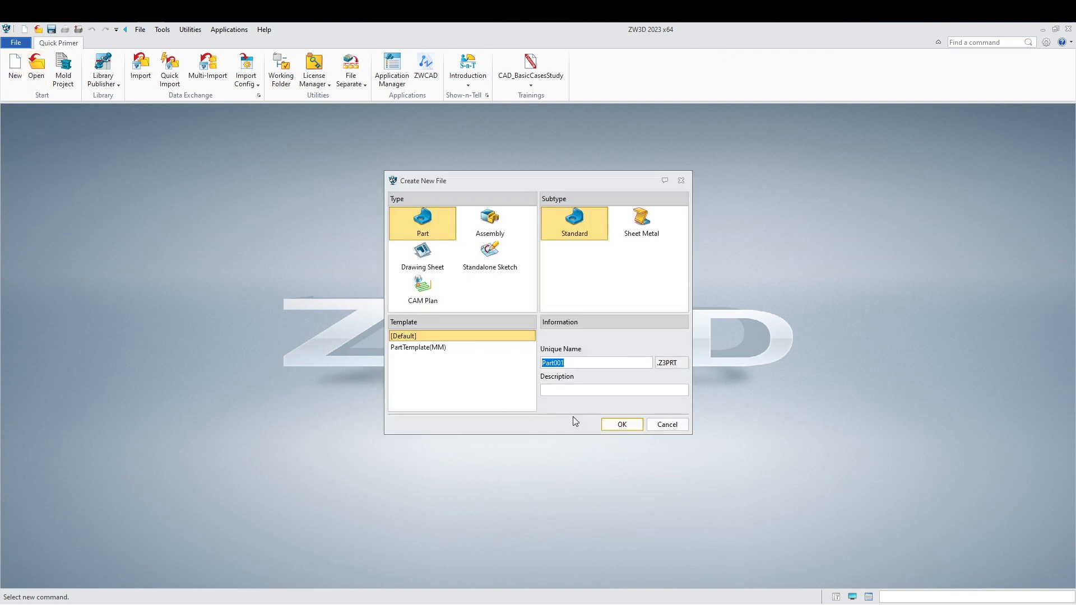
{"action": "left_click_drag", "start_coordinate": [565, 362], "coordinate": [547, 363]}
{"action": "left_click", "coordinate": [623, 425]}
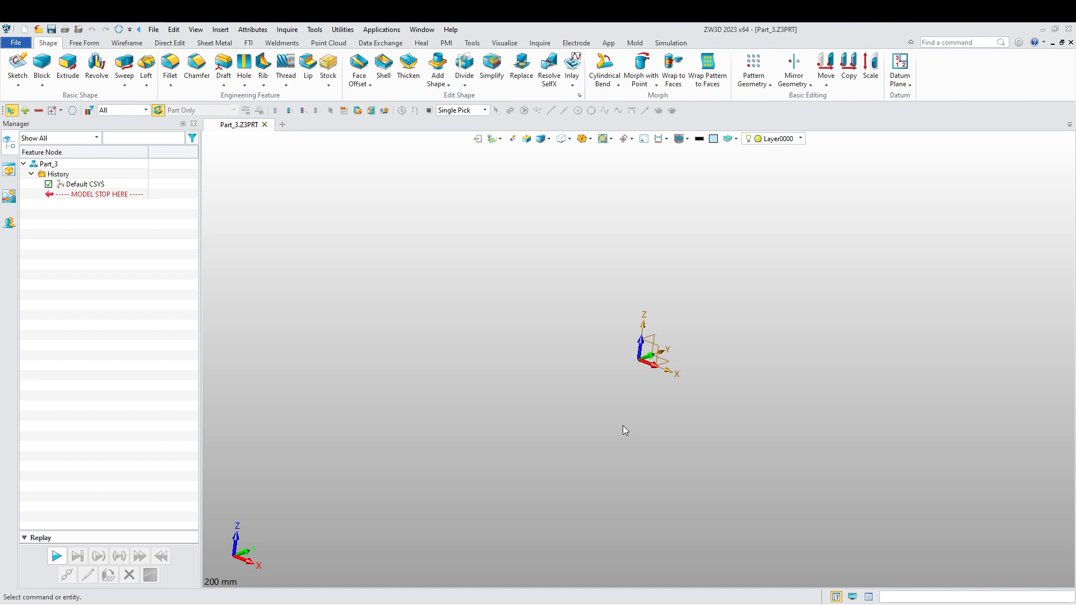
- Start a new sketch on the default YZ plane
{"action": "mouse_move", "coordinate": [623, 425]}
{"action": "middle_mouse_down"}
{"action": "mouse_move", "coordinate": [588, 422]}
{"action": "mouse_move", "coordinate": [571, 445]}
{"action": "mouse_move", "coordinate": [580, 416]}
{"action": "middle_mouse_up"}
{"action": "right_click", "coordinate": [519, 298]}
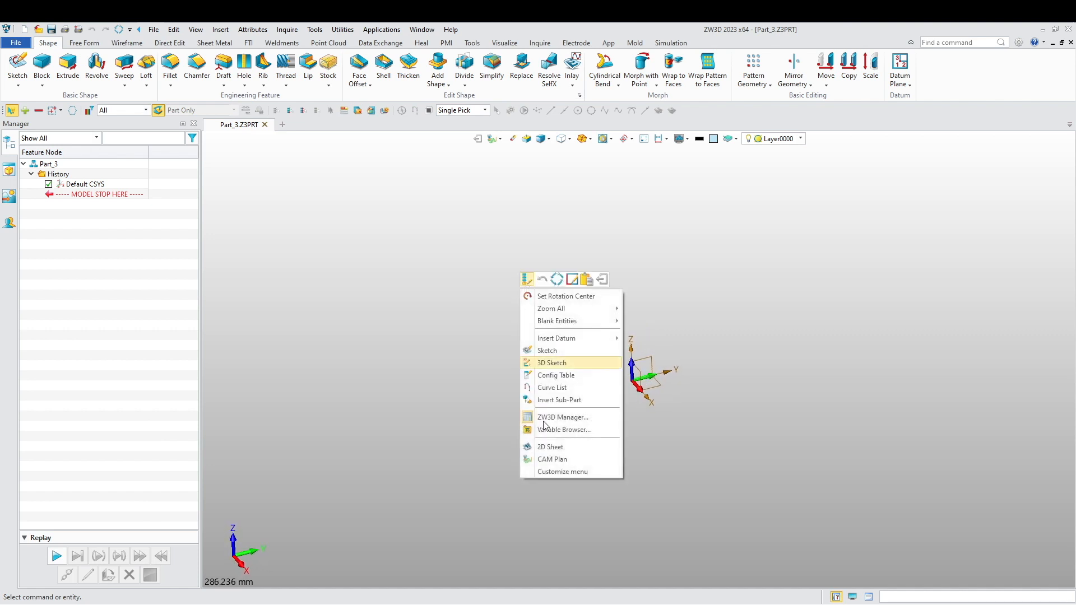
{"action": "left_click", "coordinate": [552, 350]}
{"action": "left_click", "coordinate": [644, 362]}
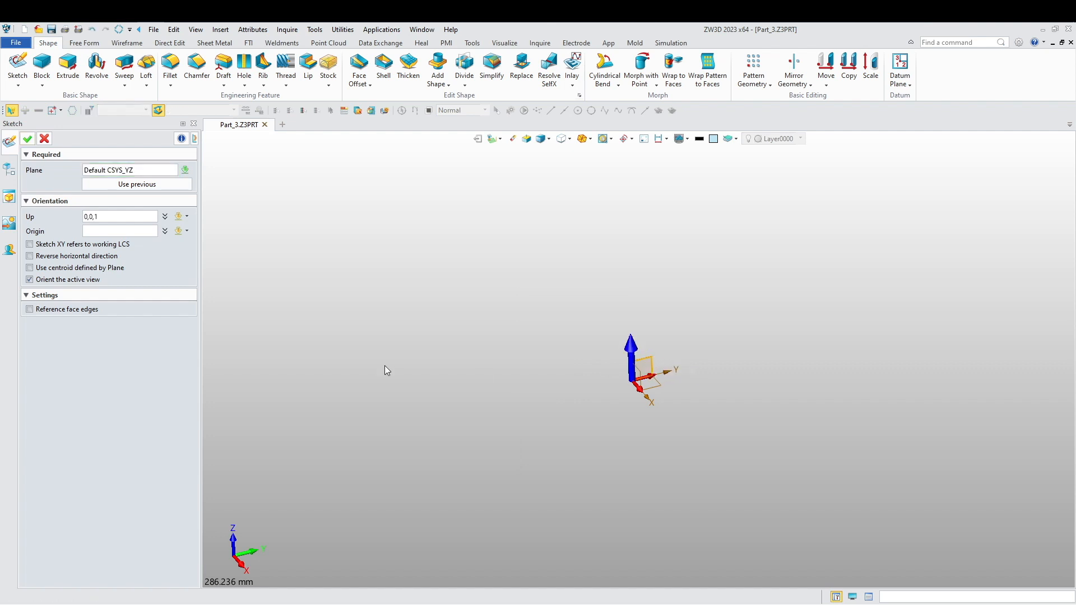
{"action": "middle_click", "coordinate": [384, 365]}
- Insert a 3 Hole PCD sketch block at the sketch origin
{"action": "left_click", "coordinate": [713, 71]}
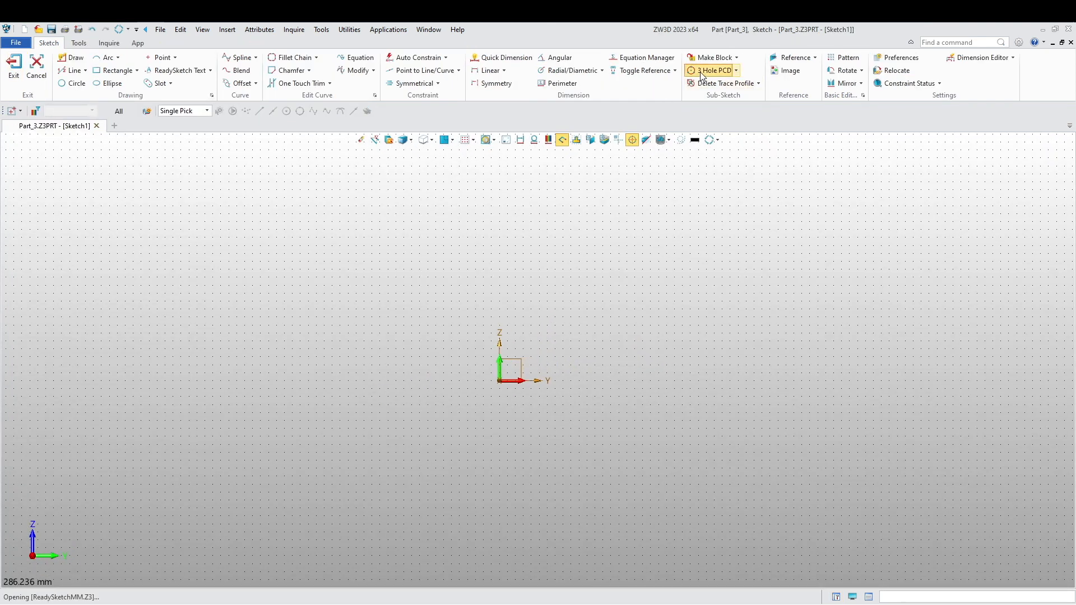
{"action": "left_click", "coordinate": [499, 381]}
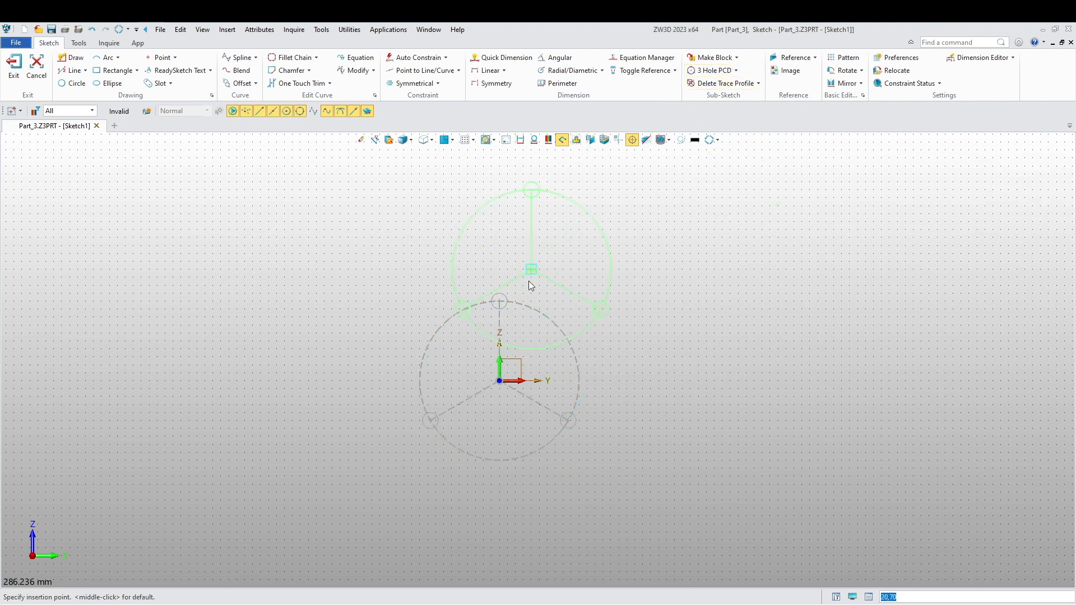
{"action": "key", "text": "Escape"}
- Open the three-hole block for editing and open the pitch circle's diameter dimension
{"action": "scroll", "coordinate": [442, 363], "scroll_direction": "up", "scroll_amount": 4}
{"action": "double_click", "coordinate": [584, 260]}
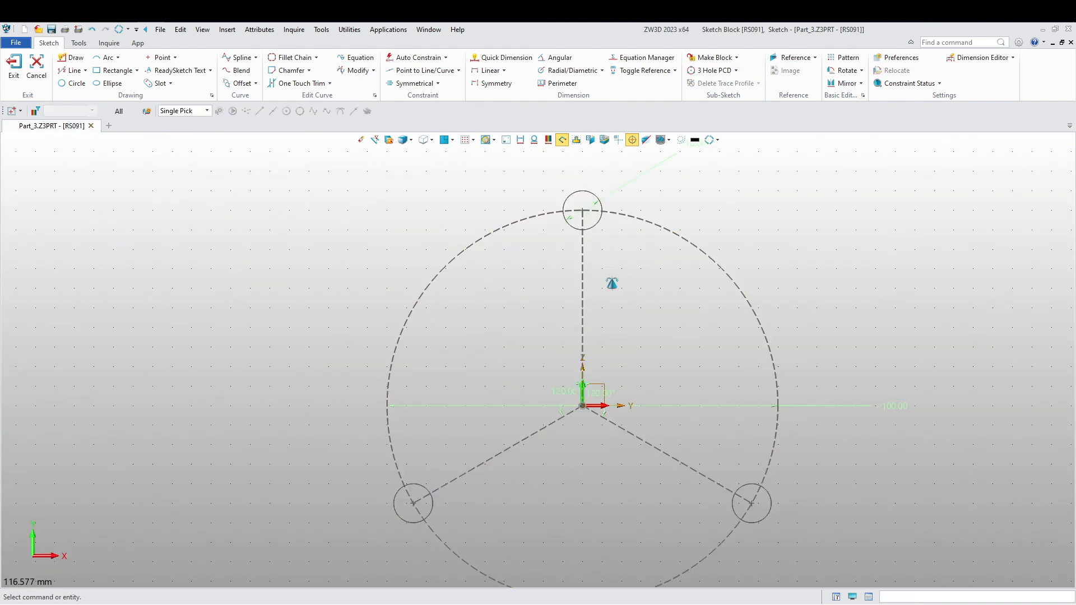
{"action": "scroll", "coordinate": [594, 257], "scroll_direction": "up", "scroll_amount": 3}
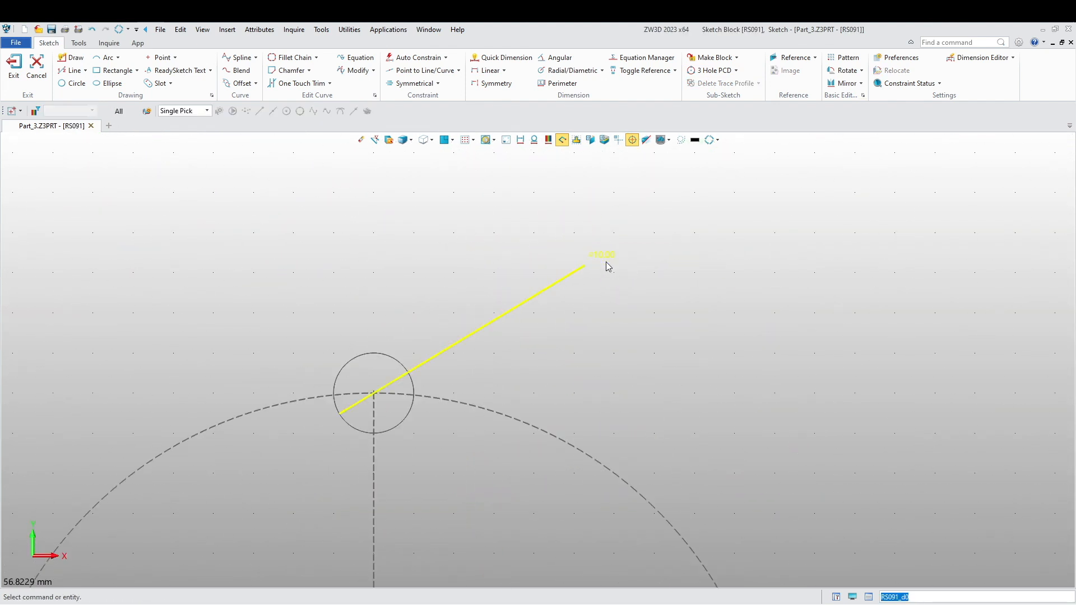
{"action": "scroll", "coordinate": [474, 337], "scroll_direction": "down", "scroll_amount": 2}
{"action": "mouse_move", "coordinate": [496, 435]}
{"action": "middle_mouse_down"}
{"action": "mouse_move", "coordinate": [574, 320]}
{"action": "mouse_move", "coordinate": [507, 358]}
{"action": "middle_mouse_up"}
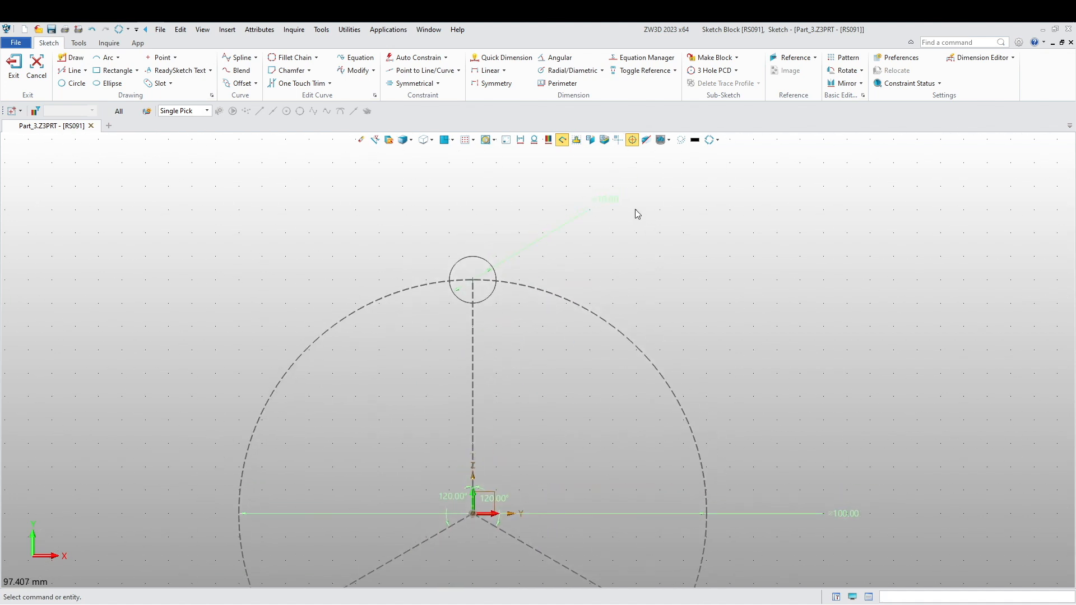
{"action": "scroll", "coordinate": [650, 243], "scroll_direction": "down", "scroll_amount": 2}
{"action": "middle_click_drag", "start_coordinate": [701, 303], "coordinate": [712, 231]}
{"action": "scroll", "coordinate": [571, 355], "scroll_direction": "up", "scroll_amount": 2}
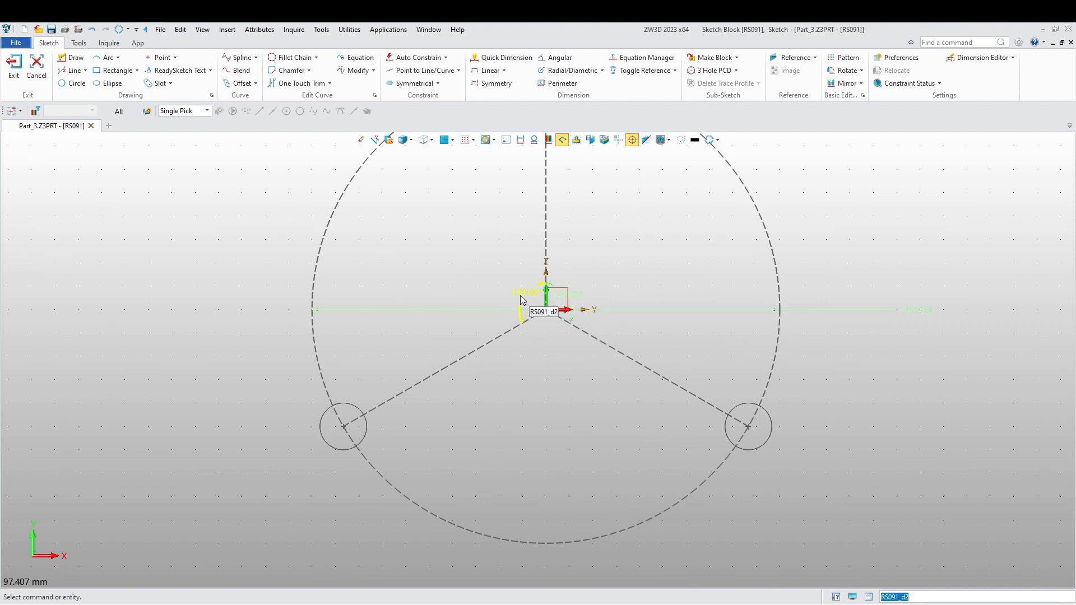
{"action": "double_click", "coordinate": [471, 315]}
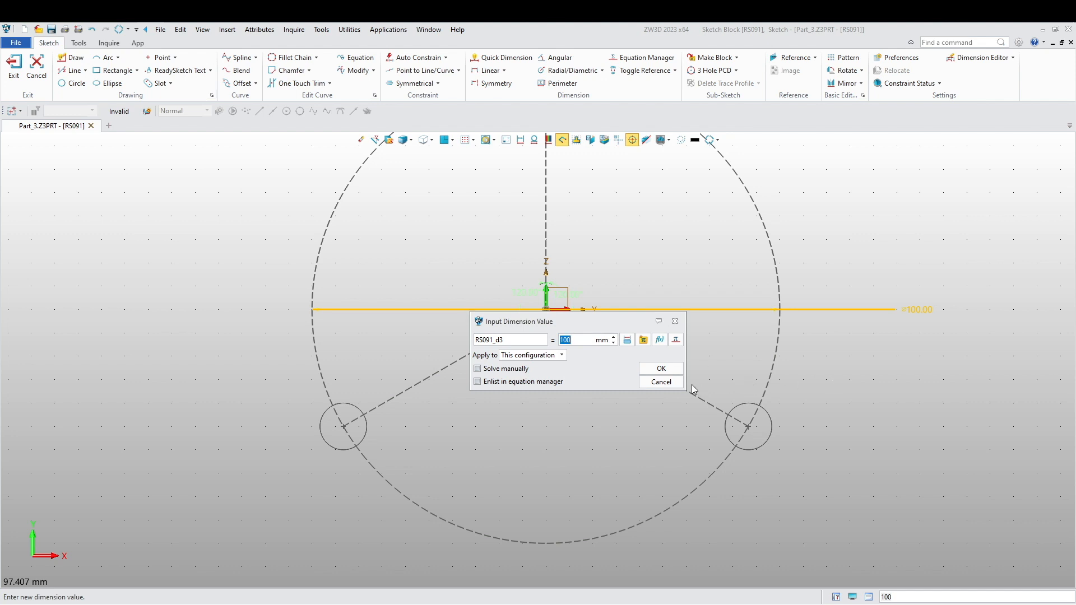
- Erase the 100 mm dimension across the dashed construction circle
{"action": "key", "text": "Return"}
{"action": "right_click", "coordinate": [742, 314]}
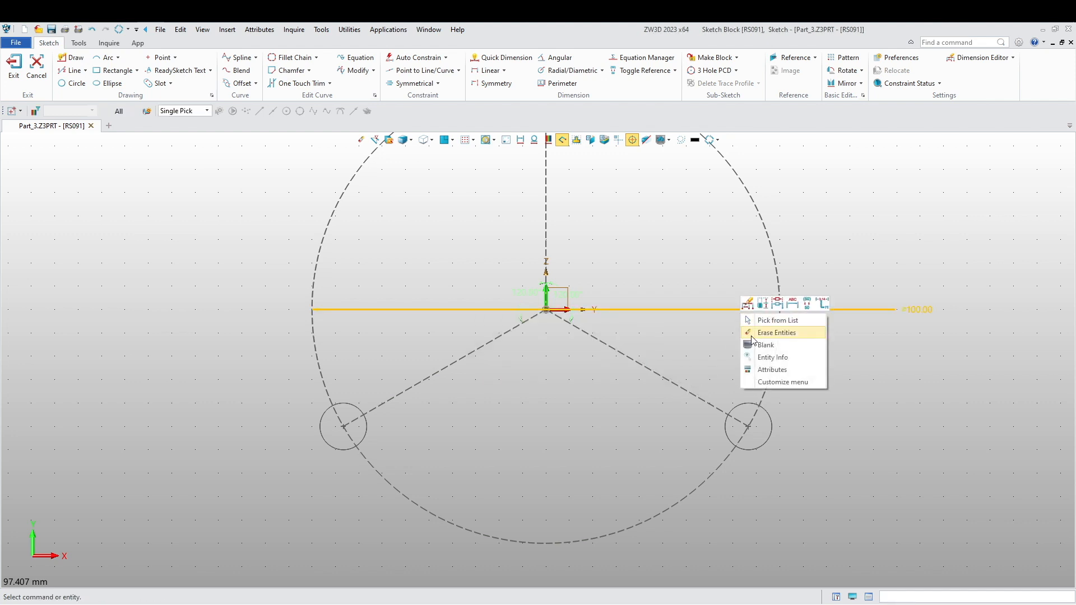
{"action": "left_click", "coordinate": [751, 335]}
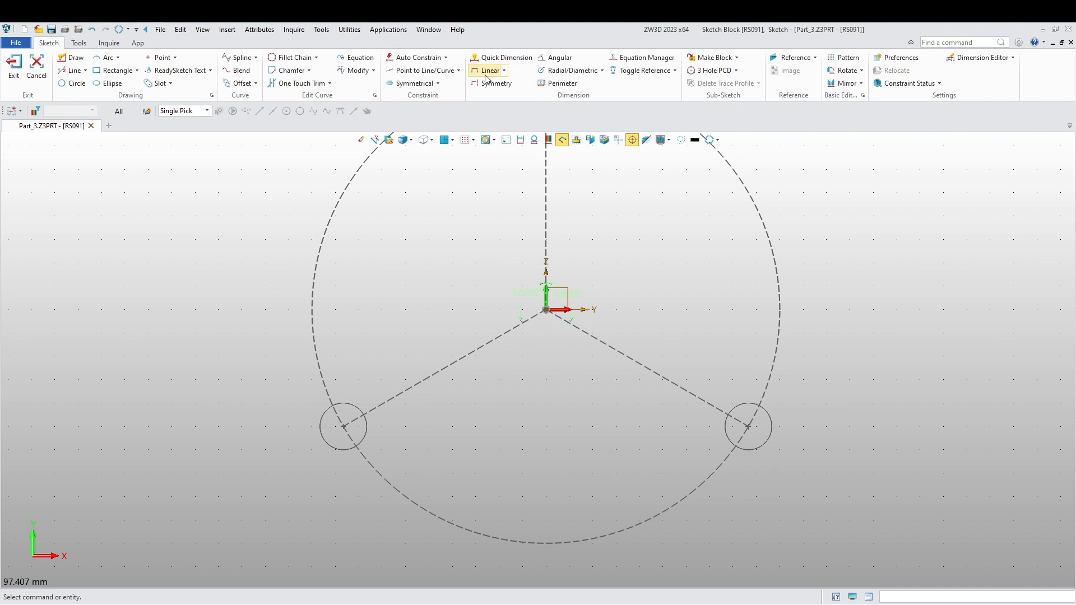
- Dimension the vertical construction line from the origin to the upper small circle's centre as 38 mm
{"action": "left_click", "coordinate": [500, 57]}
{"action": "left_click", "coordinate": [547, 215]}
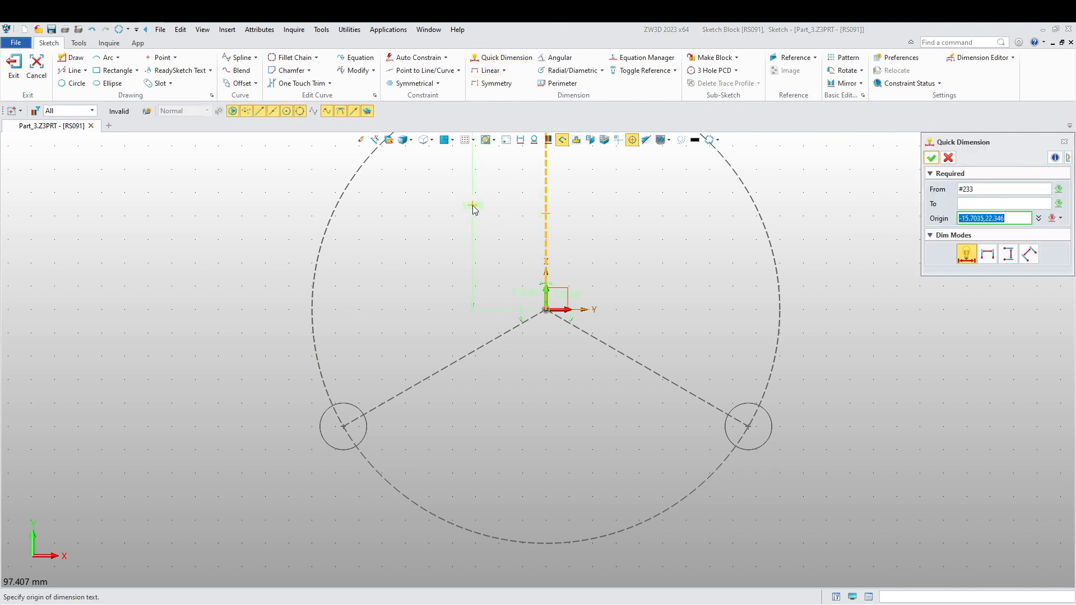
{"action": "left_click", "coordinate": [474, 211]}
{"action": "type", "text": "38"}
{"action": "key", "text": "Return"}
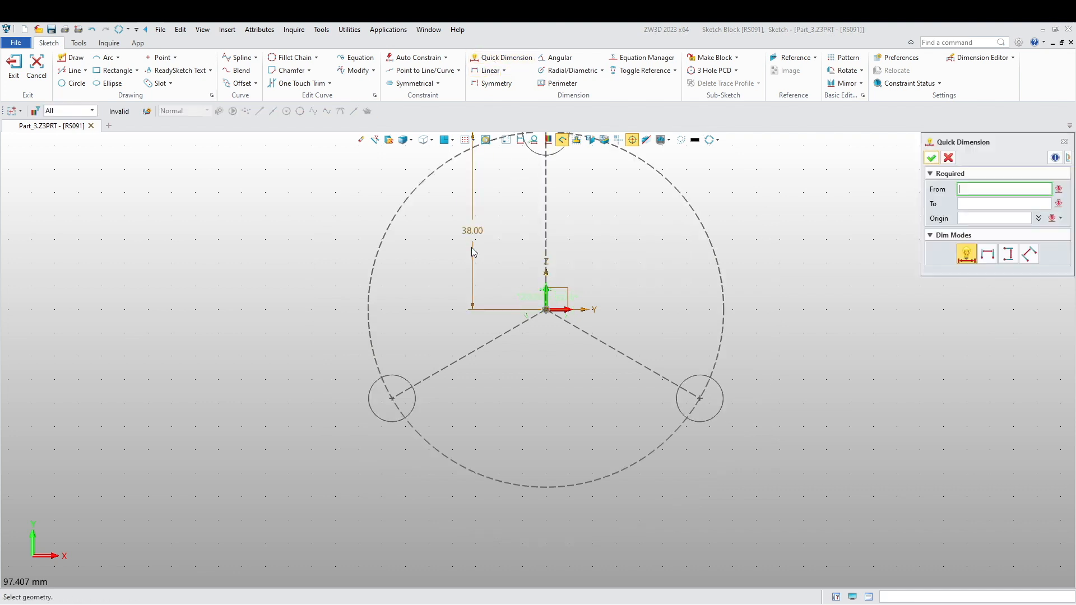
{"action": "scroll", "coordinate": [448, 275], "scroll_direction": "down", "scroll_amount": 3}
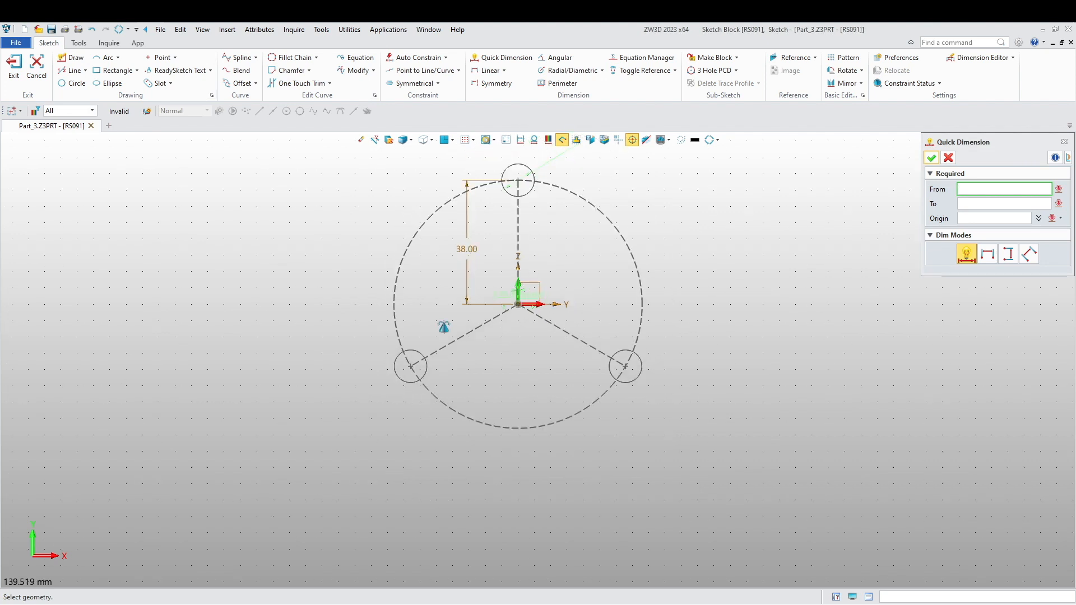
{"action": "middle_click_drag", "start_coordinate": [444, 299], "coordinate": [445, 381]}
{"action": "left_click", "coordinate": [948, 157]}
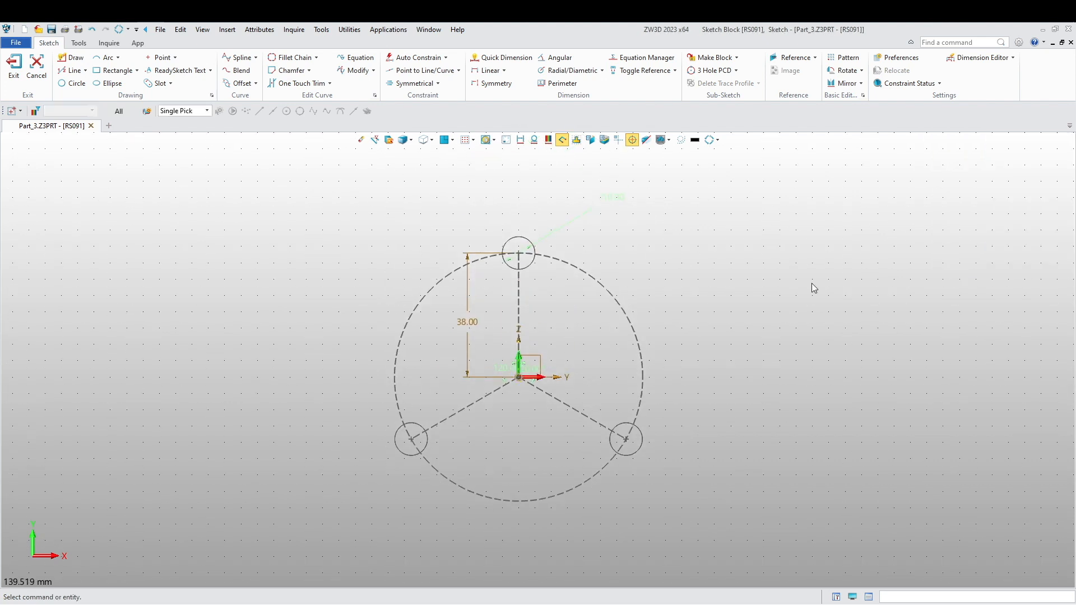
- Exit the sketch block and its parent sketch, and start a new sketch on the default XZ plane
{"action": "left_click", "coordinate": [13, 64]}
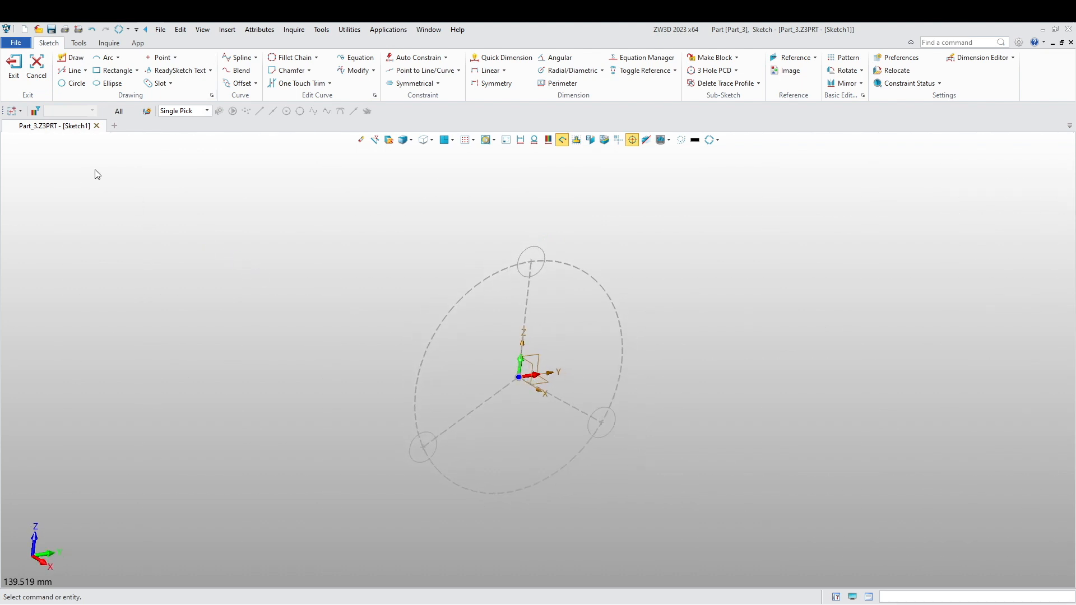
{"action": "left_click", "coordinate": [14, 66]}
{"action": "mouse_move", "coordinate": [417, 334]}
{"action": "right_mouse_down"}
{"action": "mouse_move", "coordinate": [516, 432]}
{"action": "mouse_move", "coordinate": [426, 385]}
{"action": "mouse_move", "coordinate": [456, 396]}
{"action": "right_mouse_up"}
{"action": "right_click", "coordinate": [433, 272]}
{"action": "left_click", "coordinate": [469, 335]}
{"action": "left_click", "coordinate": [580, 363]}
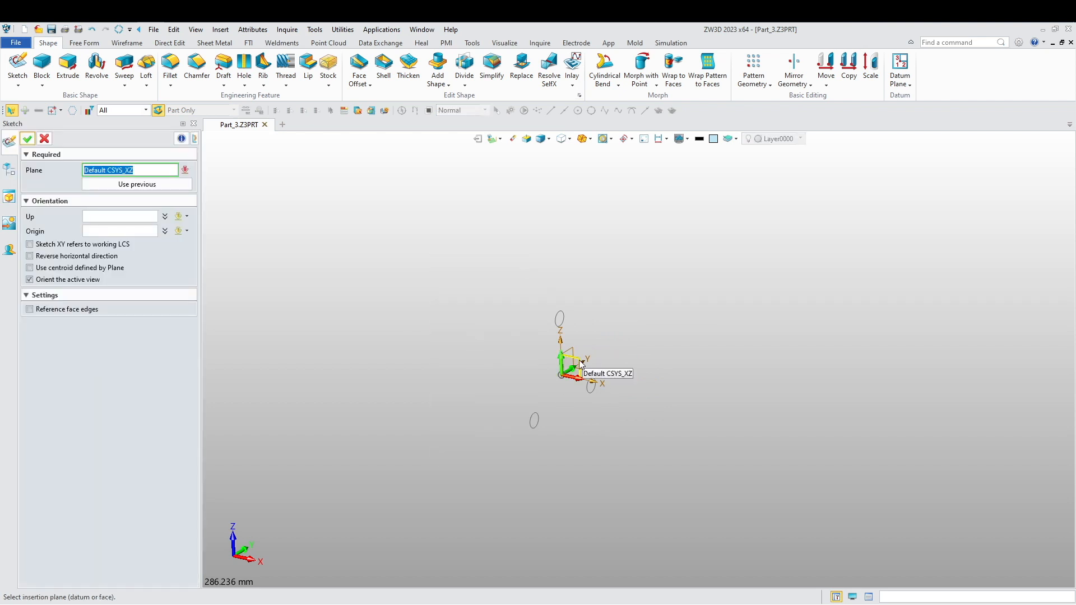
{"action": "middle_click", "coordinate": [601, 306]}
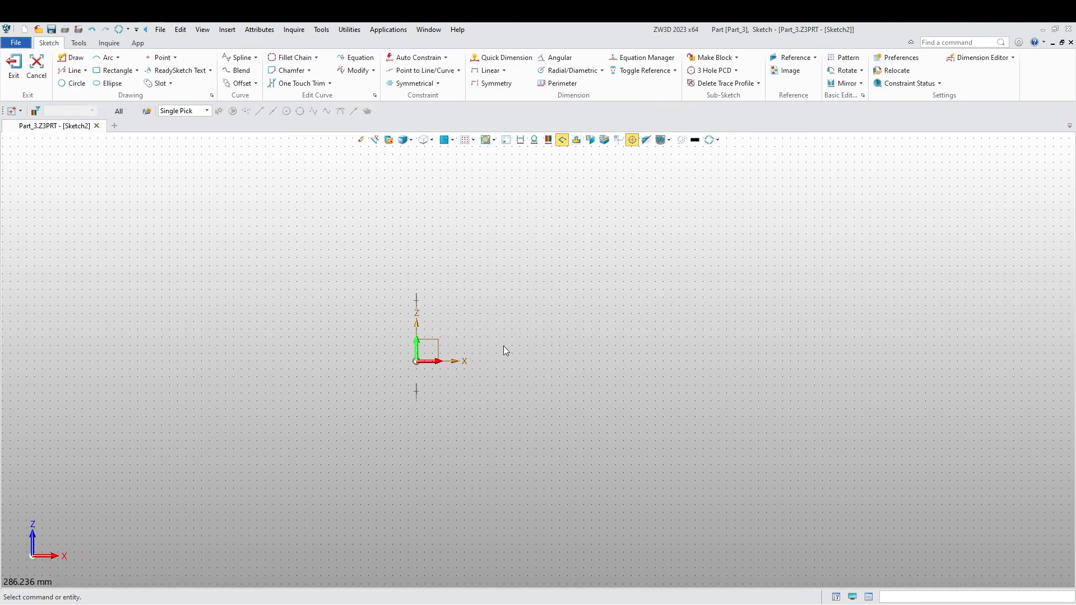
- Draw a connected line from the upper circle's centre: about 20.5 mm horizontal, vertically down to the X axis, and horizontally out to about 150 mm
{"action": "scroll", "coordinate": [437, 307], "scroll_direction": "up", "scroll_amount": 5}
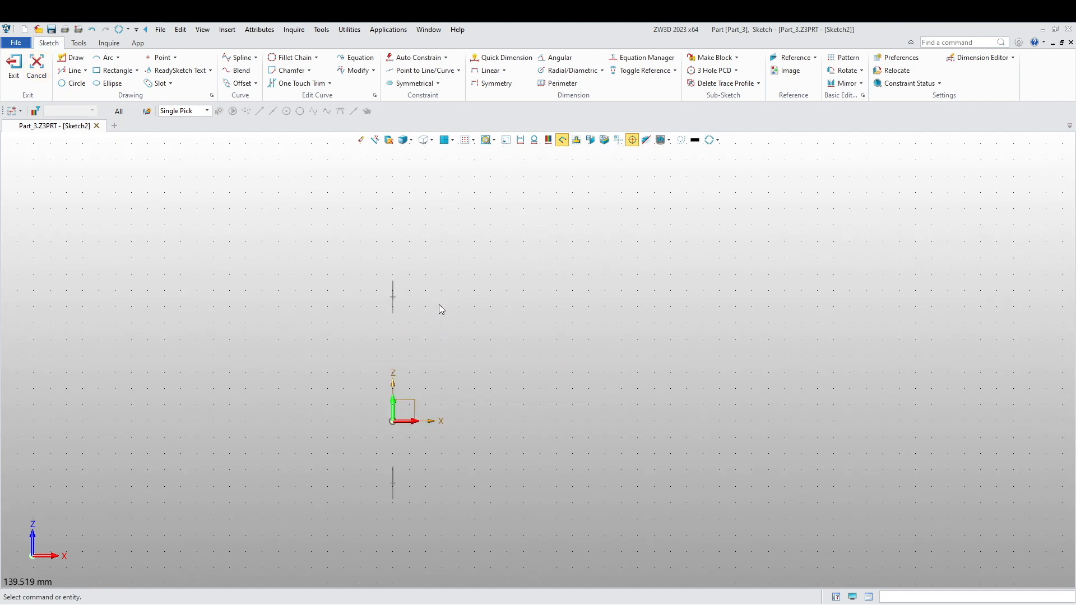
{"action": "left_click", "coordinate": [71, 59]}
{"action": "left_click", "coordinate": [384, 288]}
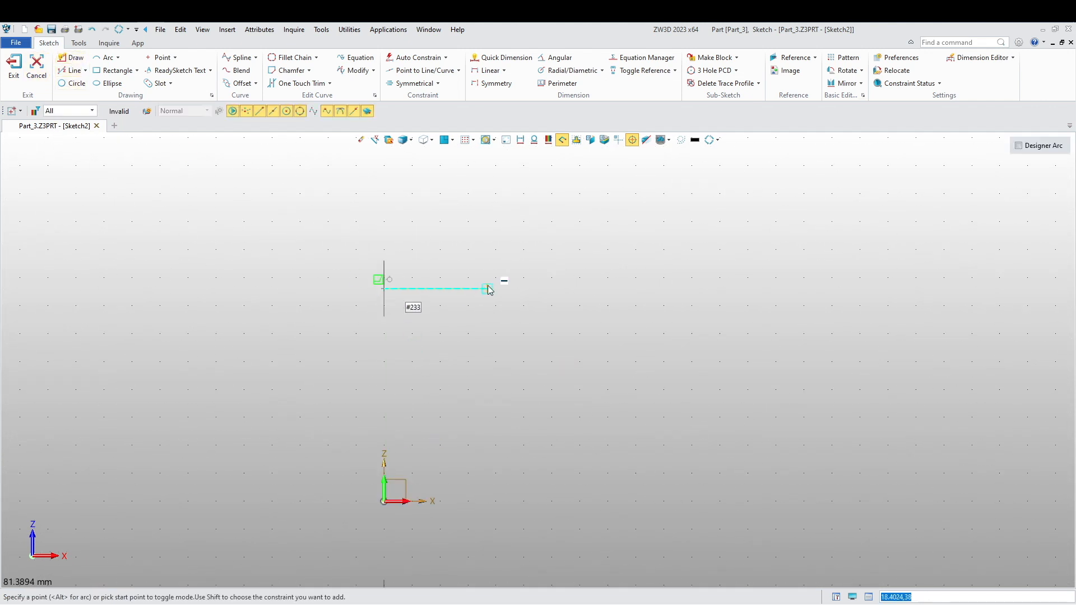
{"action": "left_click", "coordinate": [499, 289]}
{"action": "scroll", "coordinate": [500, 289], "scroll_direction": "down", "scroll_amount": 3}
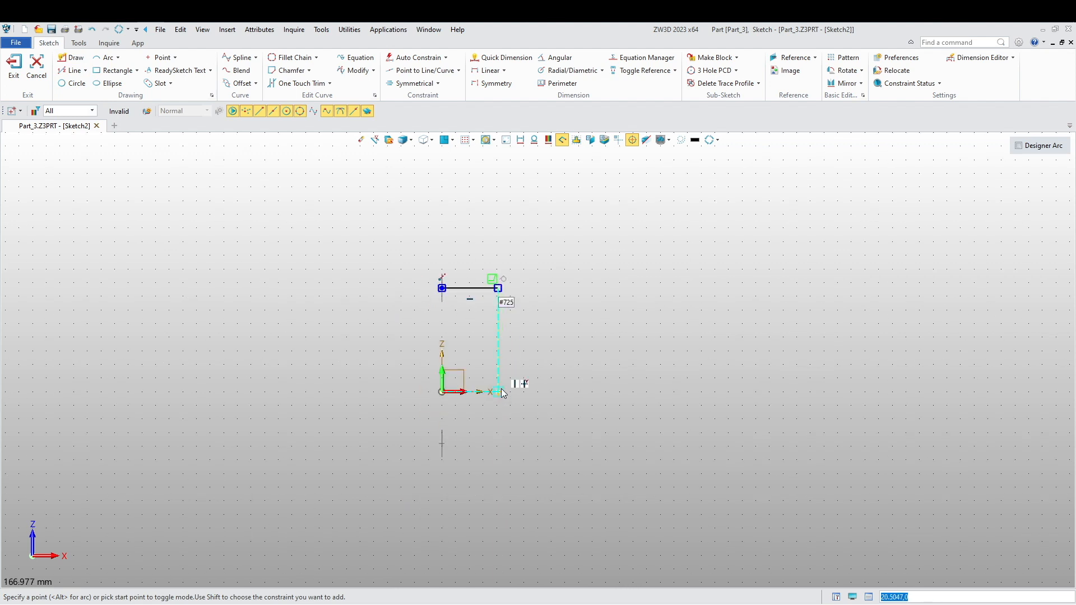
{"action": "left_click", "coordinate": [501, 391]}
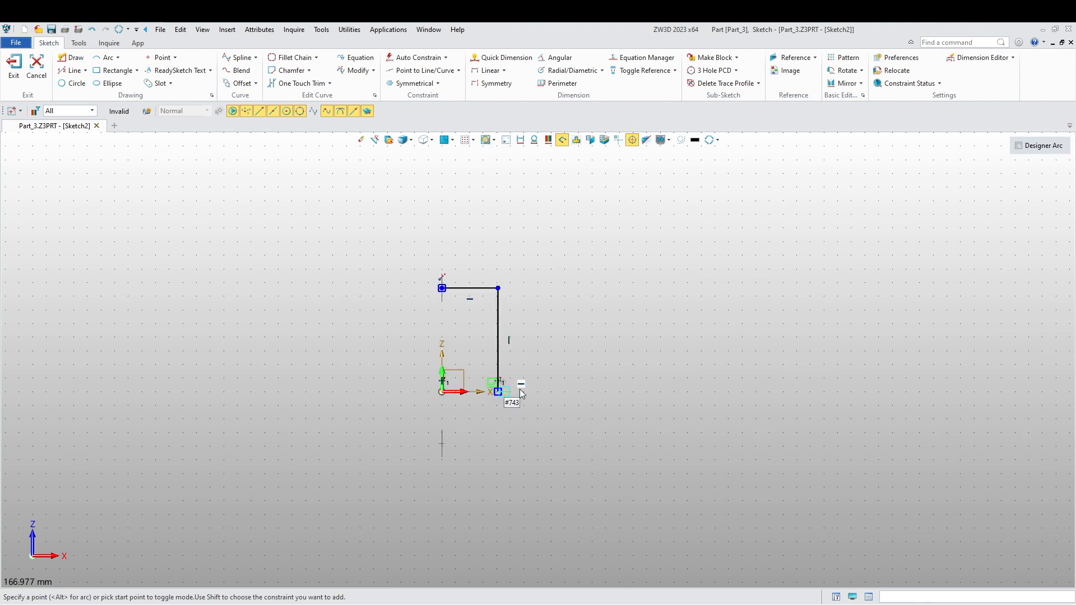
{"action": "left_click", "coordinate": [852, 392]}
{"action": "key", "text": "Escape"}
- Dimension the short upper horizontal segment as 20 mm
{"action": "middle_click_drag", "start_coordinate": [511, 468], "coordinate": [435, 474]}
{"action": "left_click", "coordinate": [502, 58]}
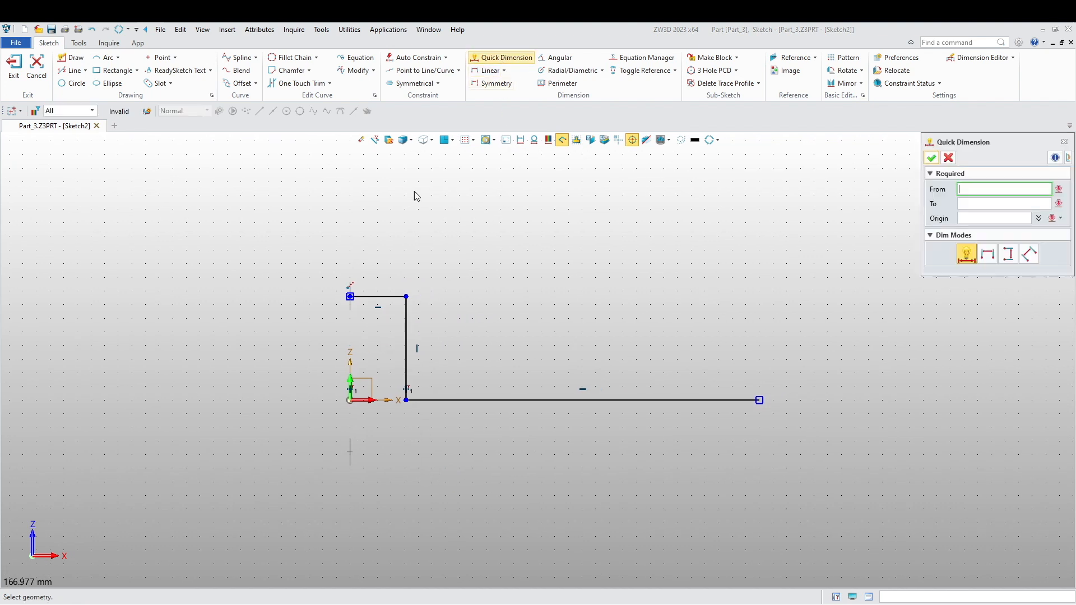
{"action": "left_click", "coordinate": [377, 295]}
{"action": "left_click", "coordinate": [377, 228]}
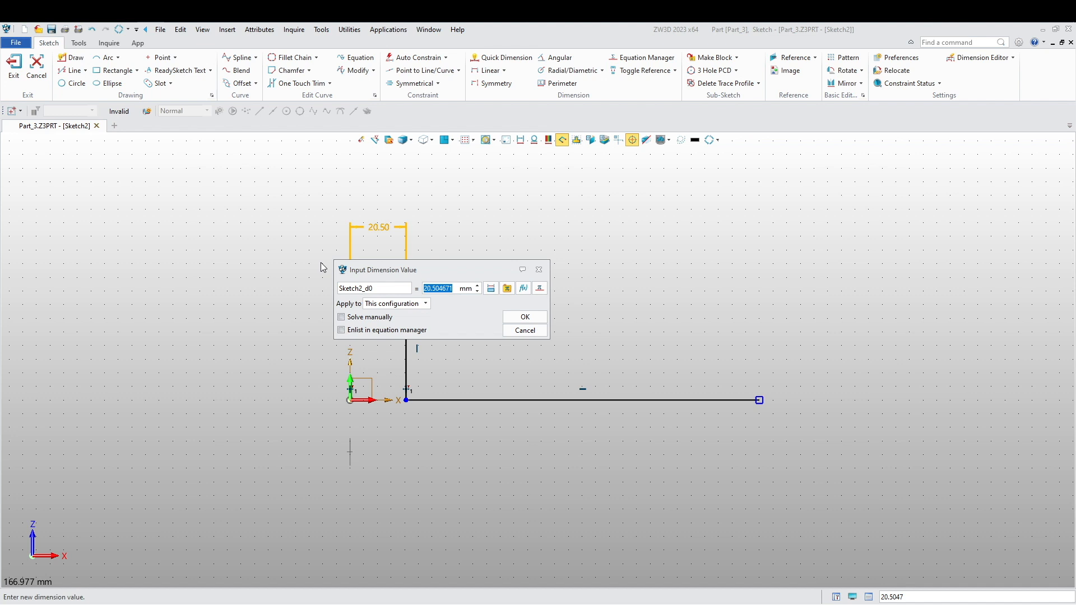
{"action": "type", "text": "20"}
{"action": "key", "text": "Return"}
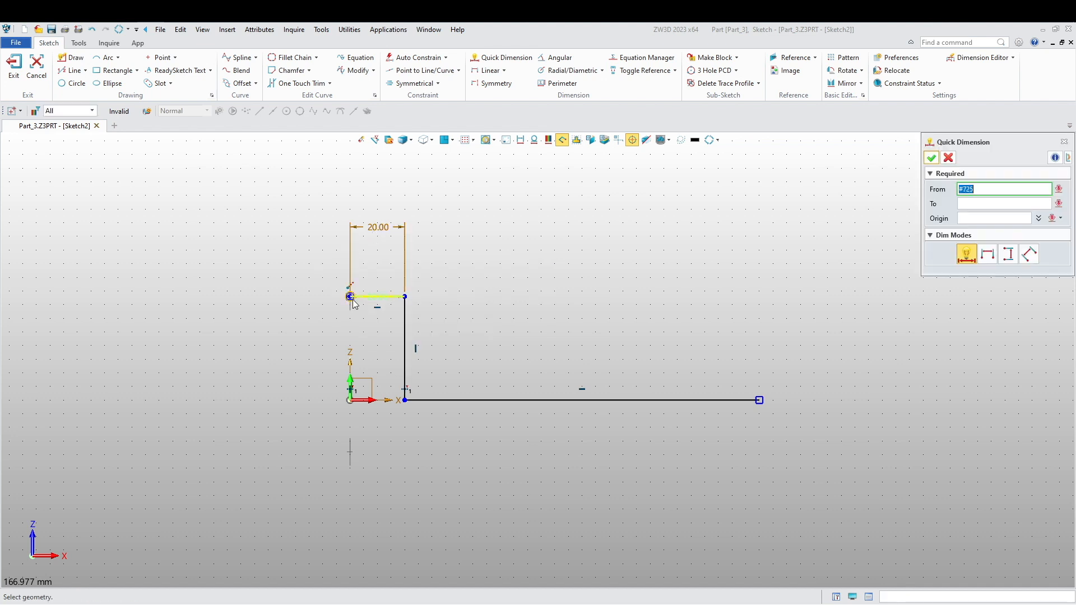
- Add a 150 mm horizontal linear dimension from the path's start point to the far end of the lower segment
{"action": "left_click", "coordinate": [492, 70]}
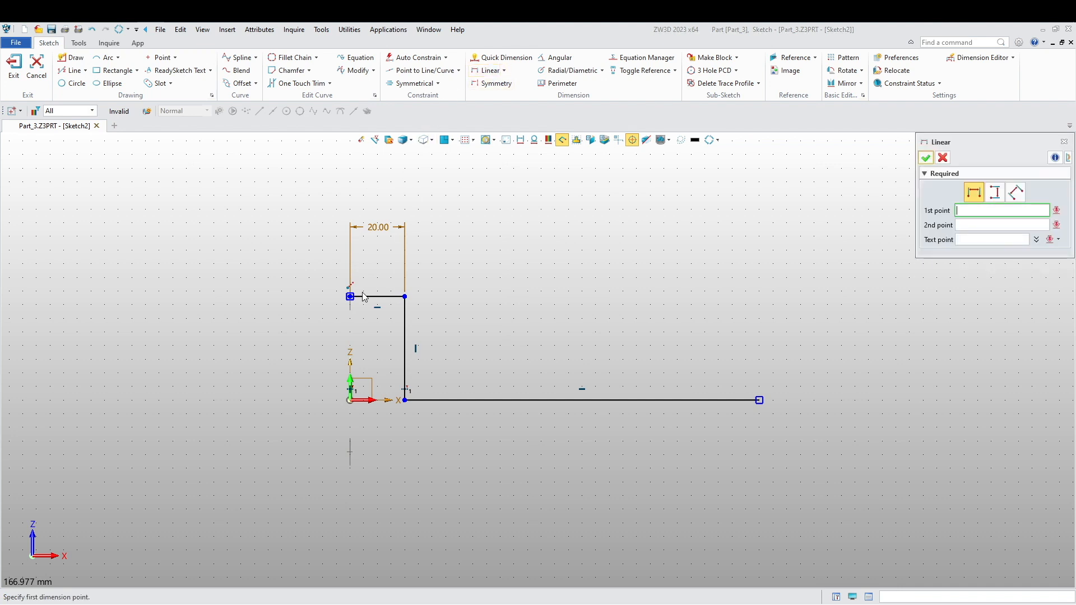
{"action": "left_click", "coordinate": [350, 297]}
{"action": "left_click", "coordinate": [760, 401]}
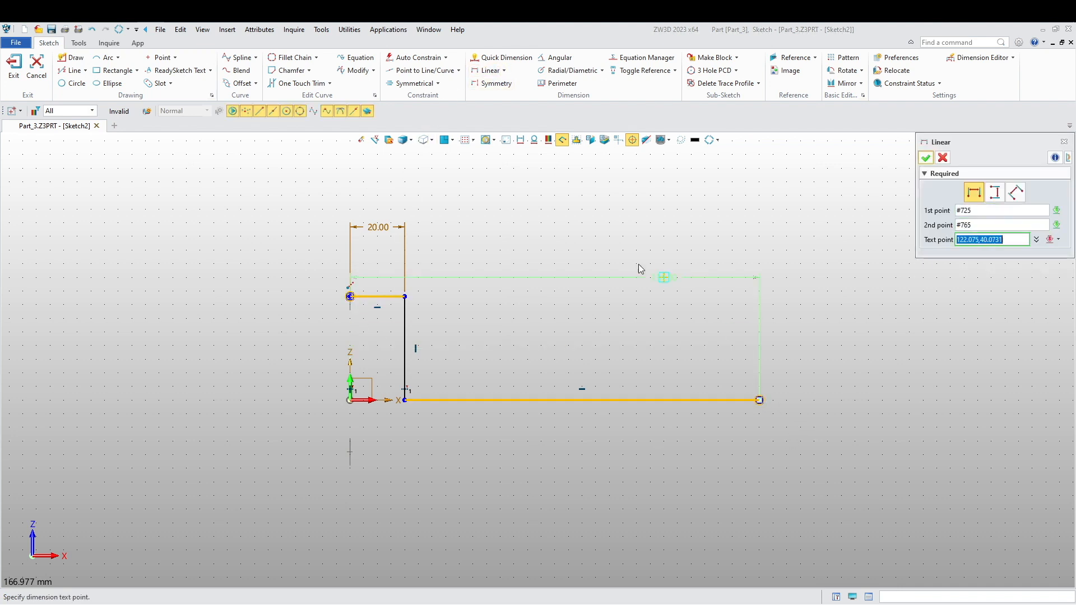
{"action": "left_click", "coordinate": [541, 196]}
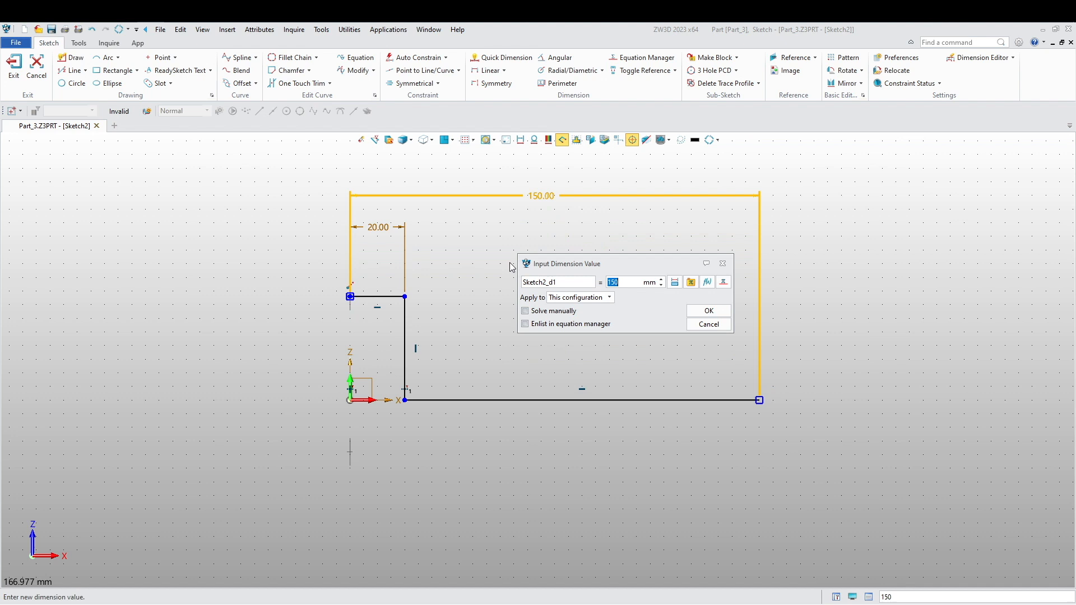
{"action": "key", "text": "Return"}
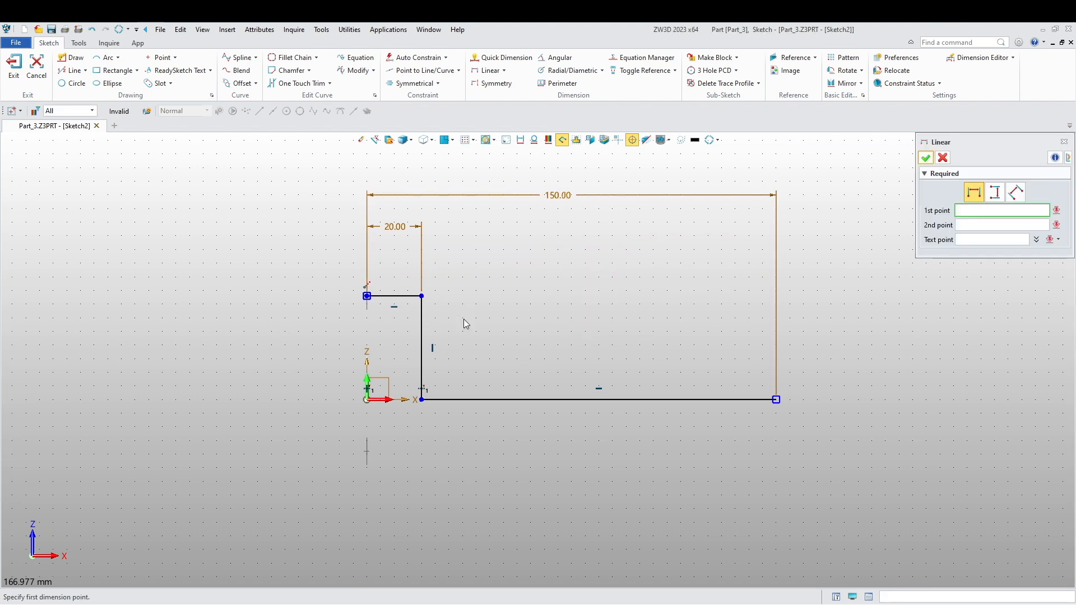
- Try to dimension the vertical segment's length
{"action": "left_click", "coordinate": [420, 340]}
{"action": "key", "text": "Escape"}
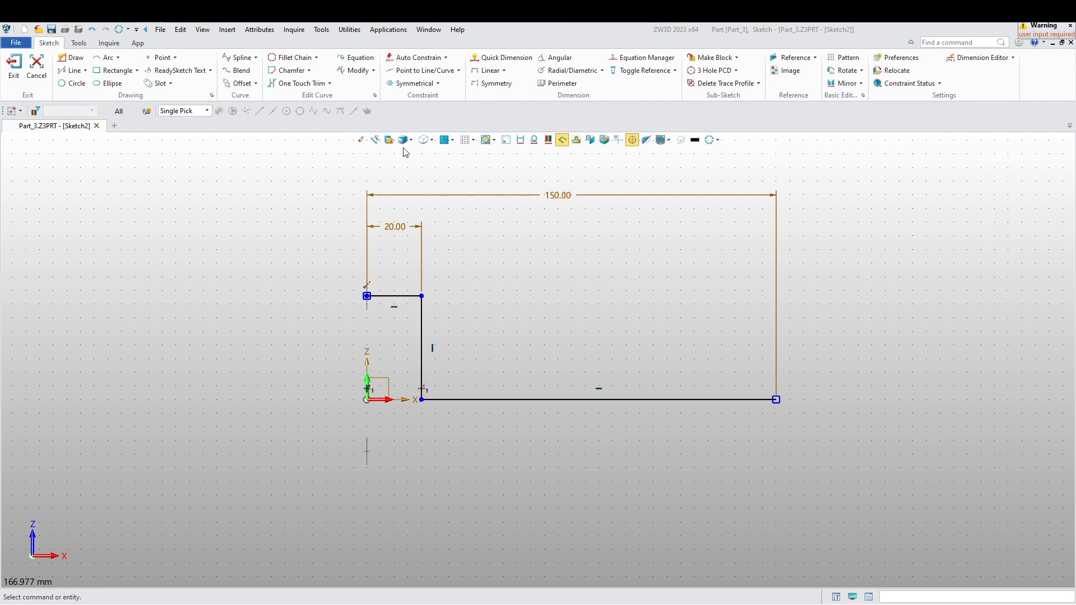
{"action": "left_click", "coordinate": [502, 58]}
{"action": "scroll", "coordinate": [442, 328], "scroll_direction": "up", "scroll_amount": 3}
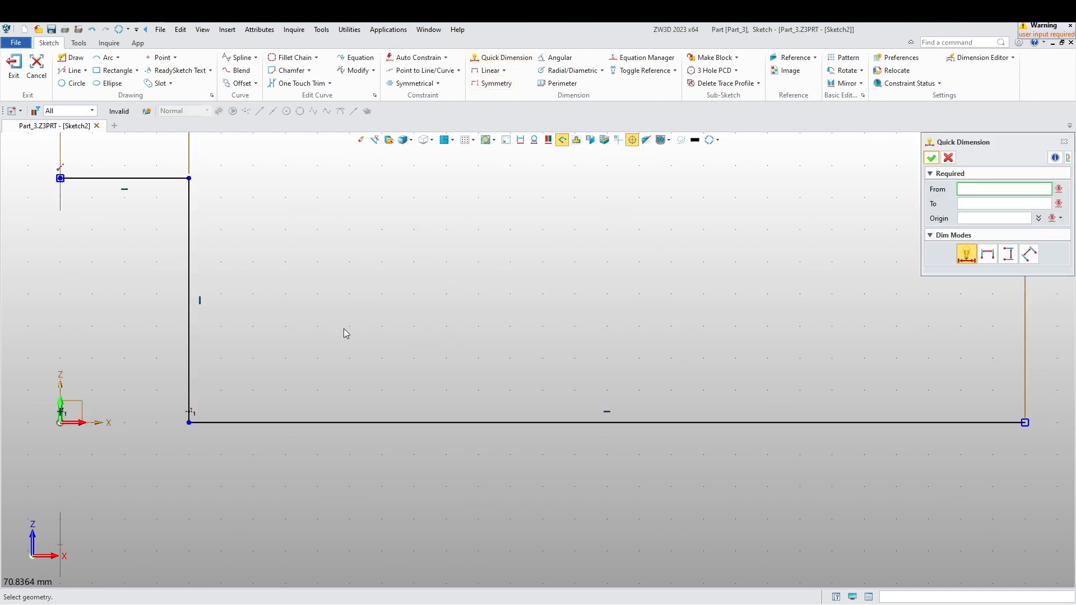
{"action": "left_click", "coordinate": [190, 283]}
{"action": "left_click", "coordinate": [293, 297]}
{"action": "key", "text": "Escape"}
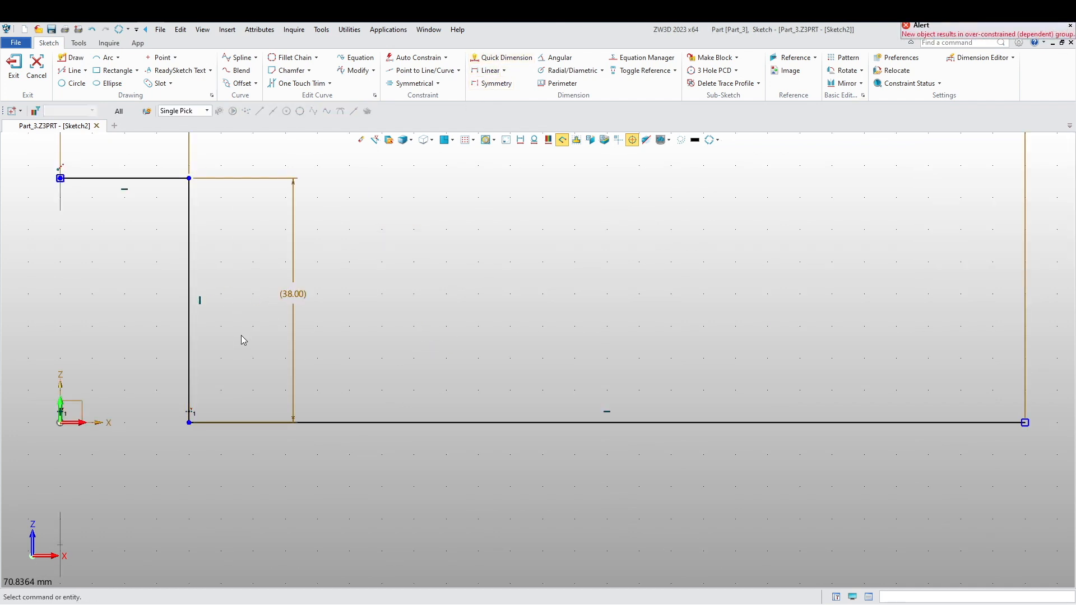
{"action": "key", "text": "ctrl+z"}
- Try to fillet only the upper corner of the path with a 15 mm radius
{"action": "scroll", "coordinate": [241, 348], "scroll_direction": "down", "scroll_amount": 4}
{"action": "middle_click_drag", "start_coordinate": [297, 374], "coordinate": [325, 400]}
{"action": "mouse_move", "coordinate": [364, 364]}
{"action": "middle_mouse_down"}
{"action": "mouse_move", "coordinate": [480, 416]}
{"action": "mouse_move", "coordinate": [498, 369]}
{"action": "middle_mouse_up"}
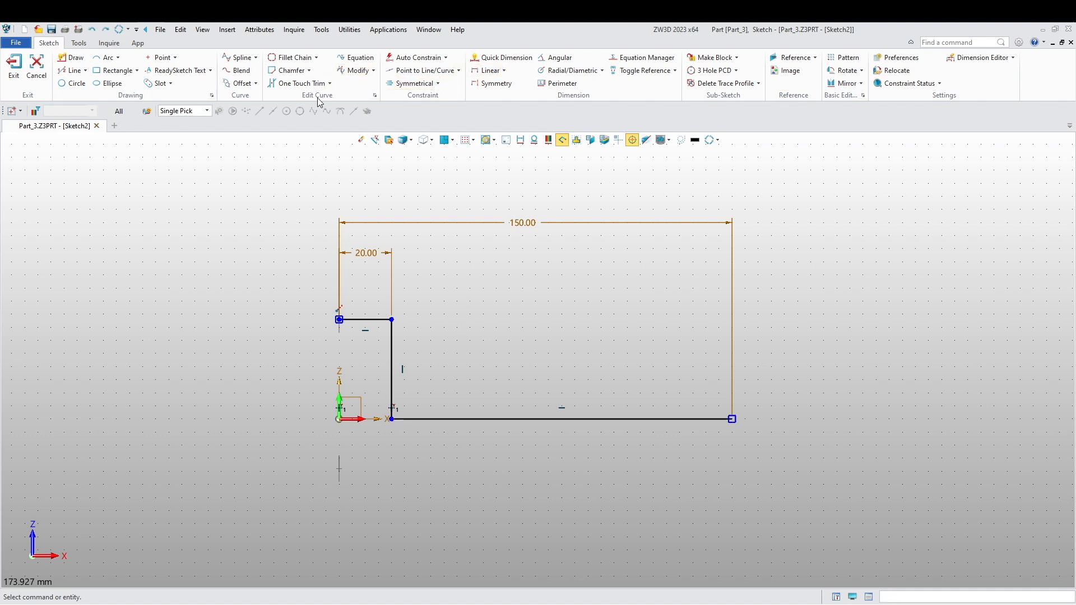
{"action": "left_click", "coordinate": [291, 57]}
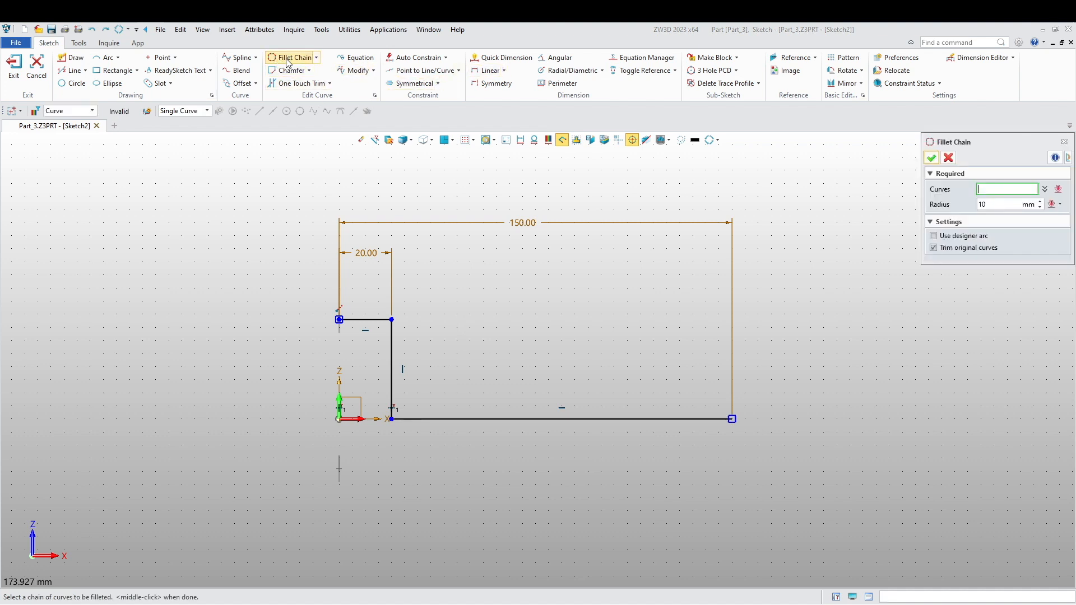
{"action": "left_click", "coordinate": [371, 330]}
{"action": "left_click", "coordinate": [393, 350]}
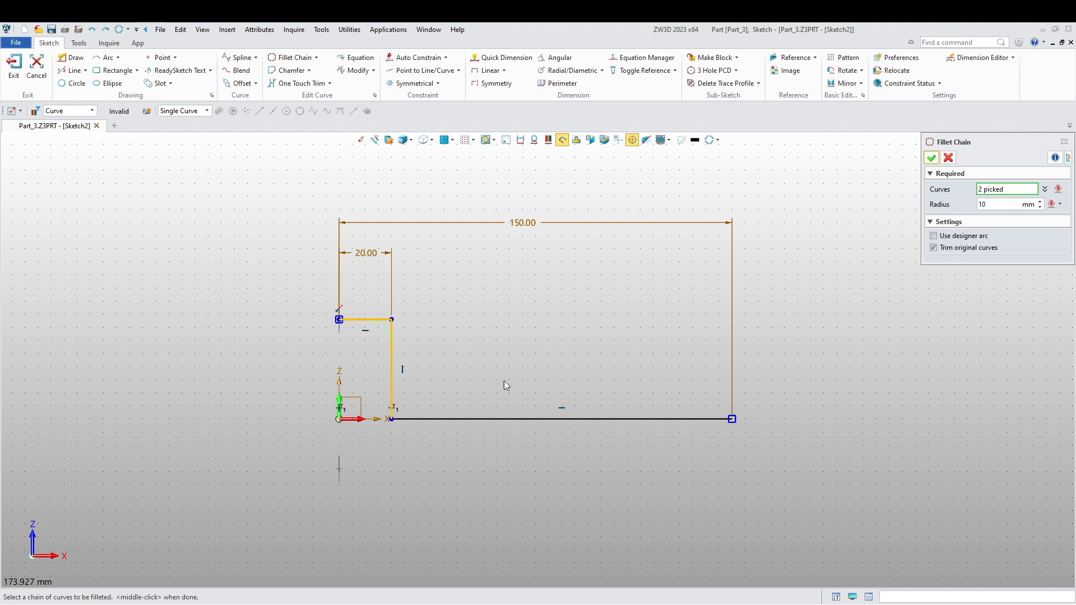
{"action": "middle_click", "coordinate": [920, 217]}
{"action": "type", "text": "15"}
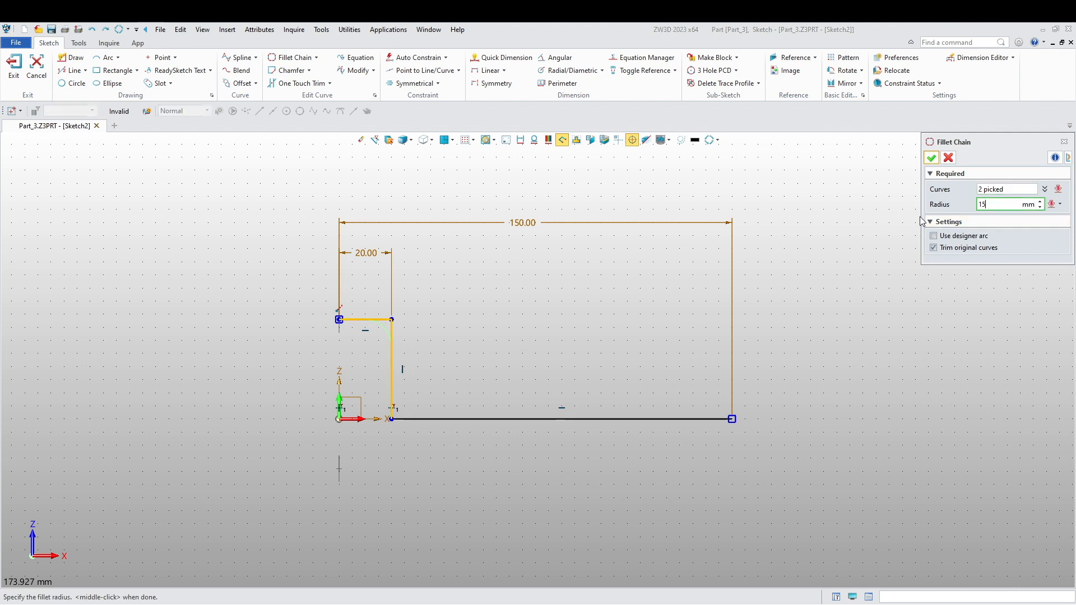
{"action": "left_click", "coordinate": [411, 420]}
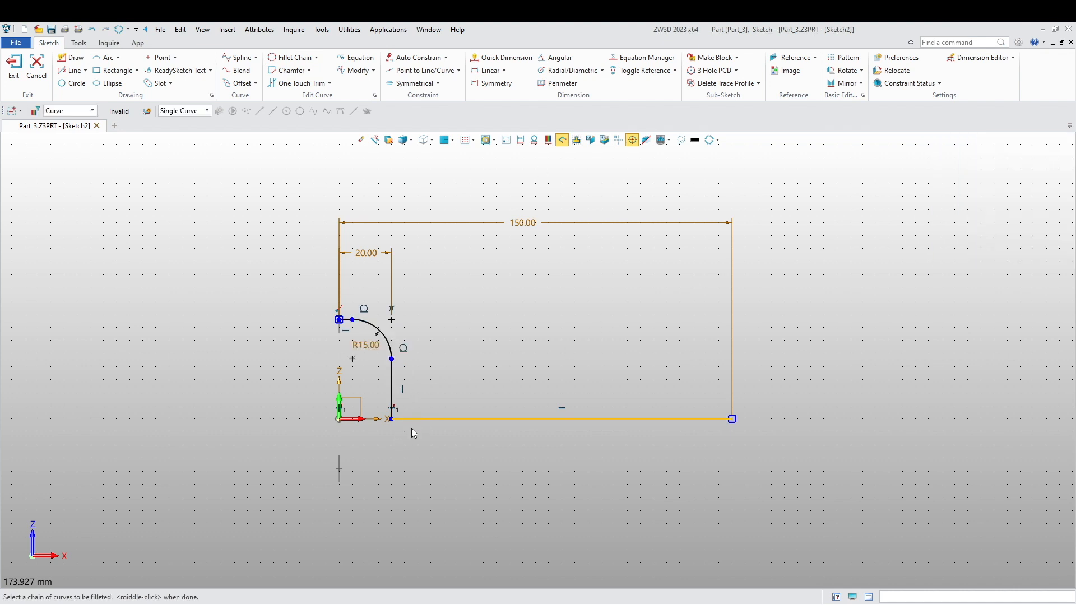
{"action": "right_click", "coordinate": [495, 313]}
{"action": "key", "text": "Escape"}
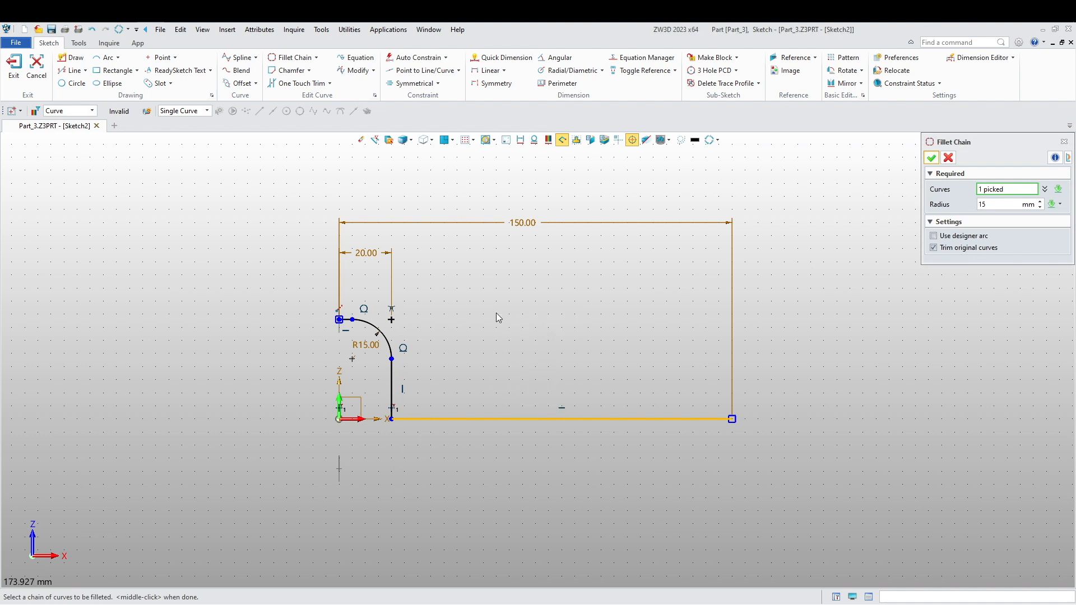
{"action": "key", "text": "ctrl+z"}
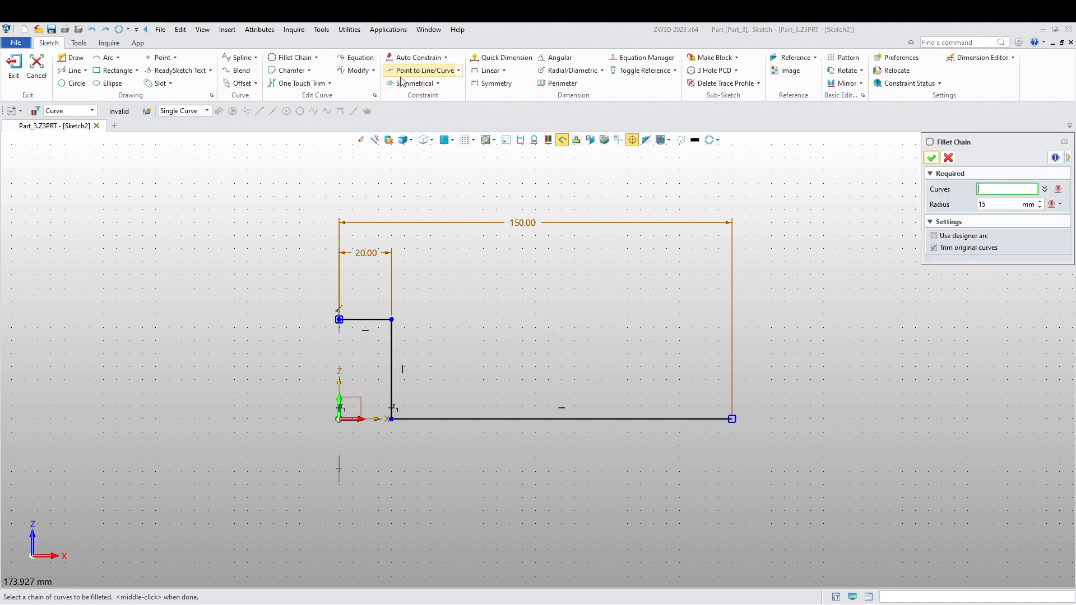
- Fillet both corners of the three-segment path as one chain with a 15 mm radius
{"action": "left_click", "coordinate": [374, 320]}
{"action": "left_click", "coordinate": [392, 347]}
{"action": "left_click", "coordinate": [419, 418]}
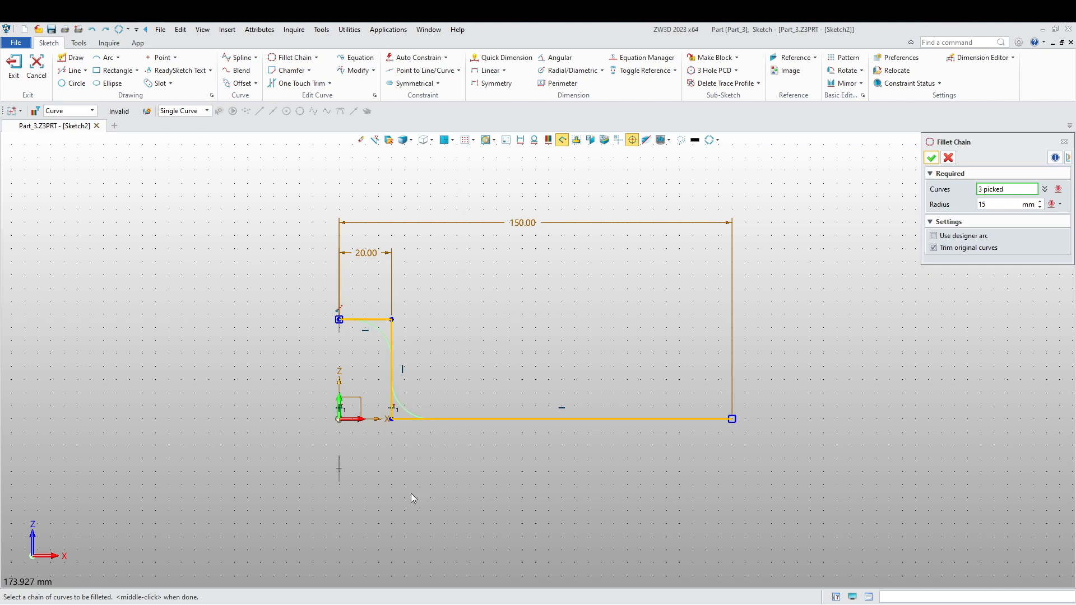
{"action": "left_click", "coordinate": [932, 158]}
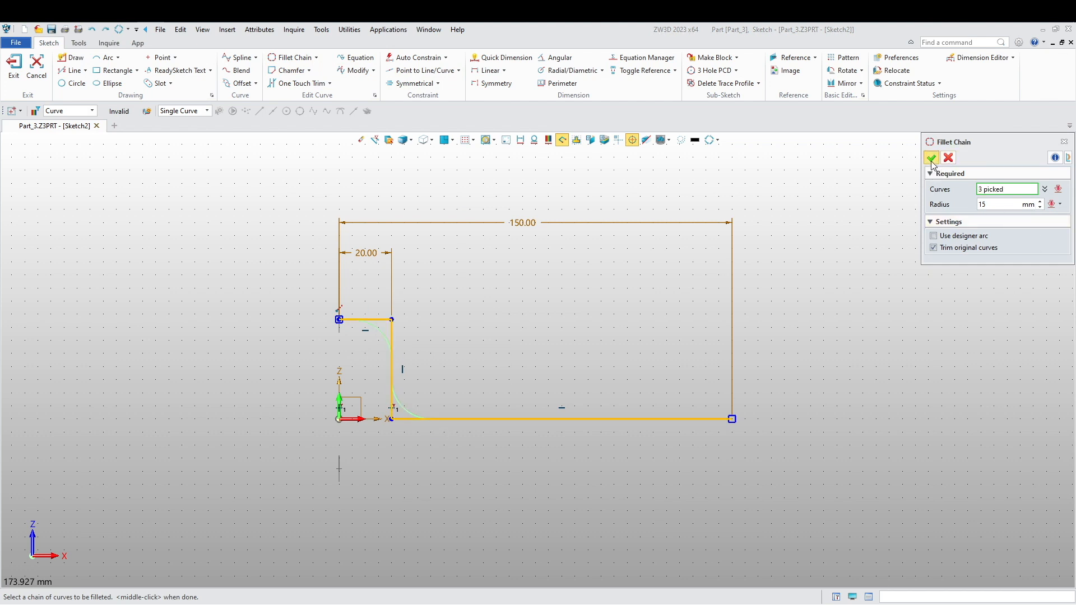
{"action": "scroll", "coordinate": [416, 435], "scroll_direction": "up", "scroll_amount": 3}
{"action": "scroll", "coordinate": [431, 442], "scroll_direction": "down", "scroll_amount": 3}
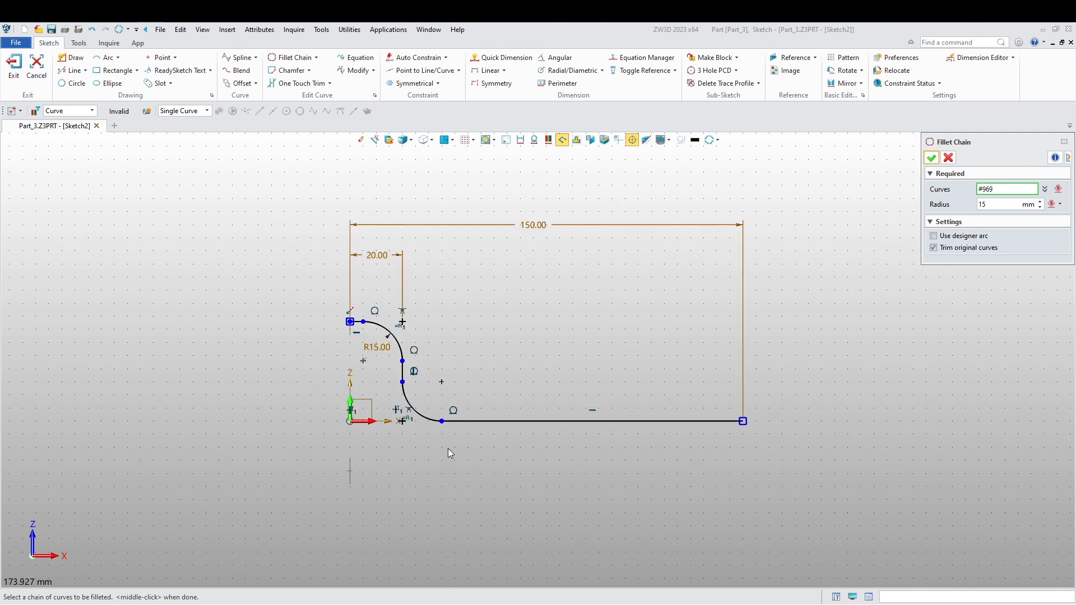
- Set the radius of the path's corner fillets to 12 mm
{"action": "scroll", "coordinate": [476, 449], "scroll_direction": "up", "scroll_amount": 1}
{"action": "scroll", "coordinate": [484, 434], "scroll_direction": "up", "scroll_amount": 1}
{"action": "middle_click_drag", "start_coordinate": [441, 462], "coordinate": [489, 464]}
{"action": "scroll", "coordinate": [438, 350], "scroll_direction": "up", "scroll_amount": 3}
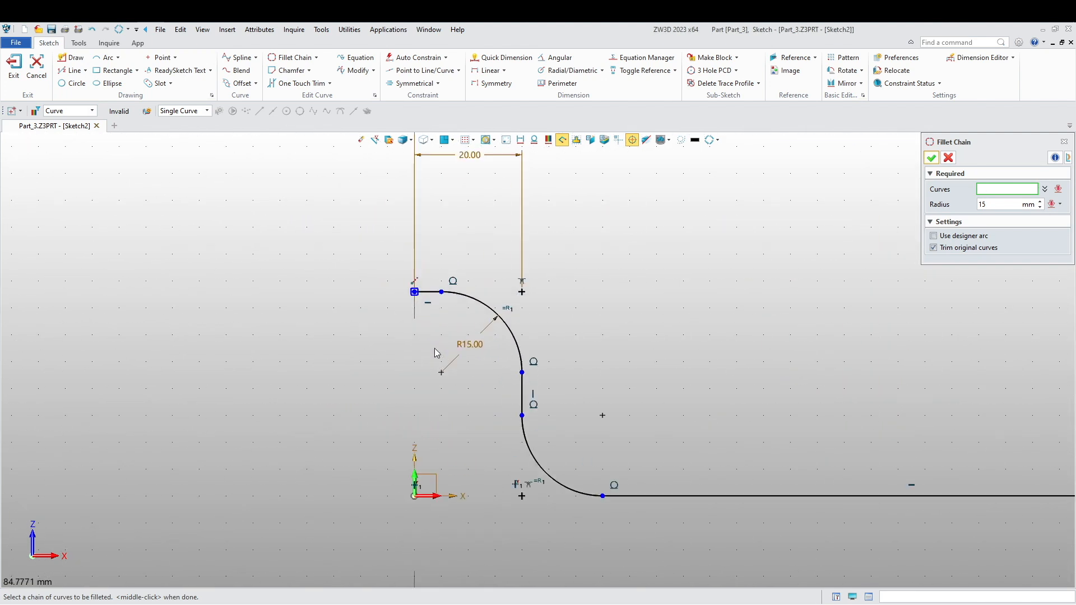
{"action": "double_click", "coordinate": [481, 344]}
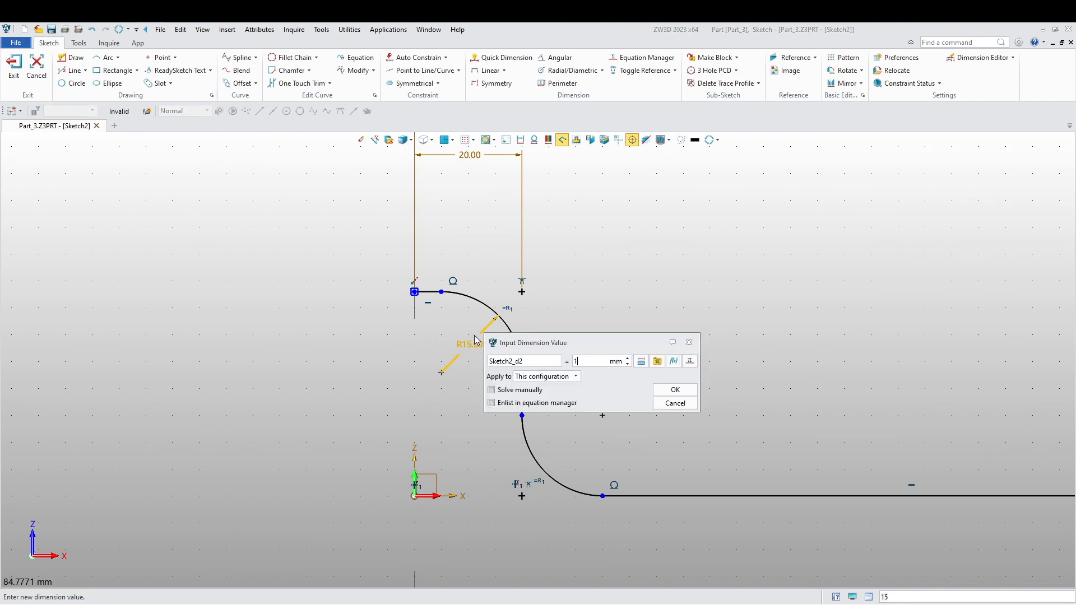
{"action": "type", "text": "12"}
{"action": "key", "text": "Return"}
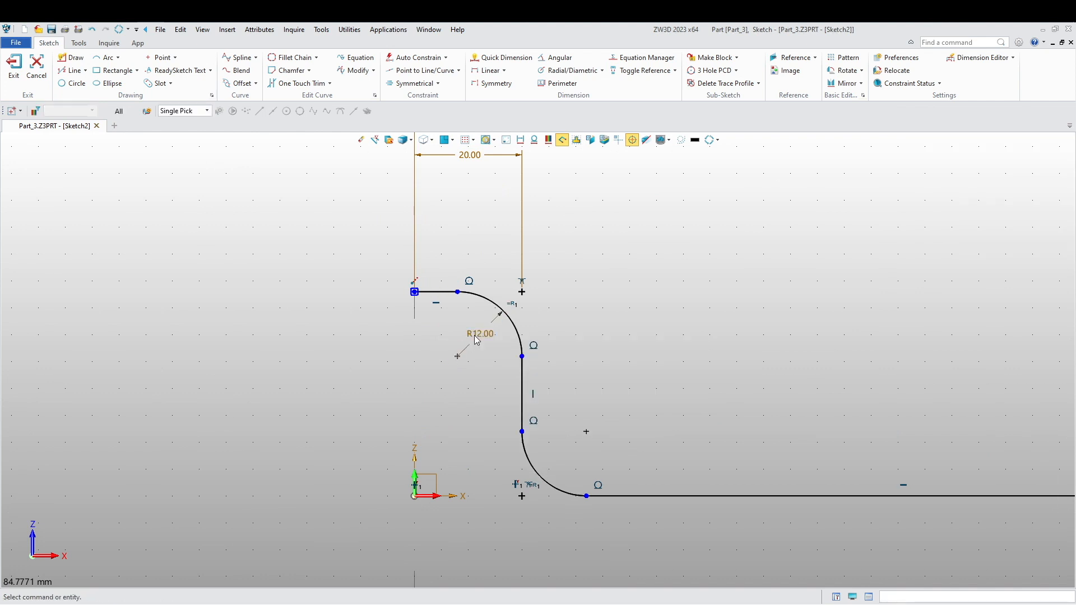
- Check the complete path profile and exit the sketch back to the 3D part
{"action": "scroll", "coordinate": [377, 315], "scroll_direction": "down", "scroll_amount": 3}
{"action": "middle_click_drag", "start_coordinate": [289, 386], "coordinate": [359, 405]}
{"action": "scroll", "coordinate": [413, 404], "scroll_direction": "up", "scroll_amount": 2}
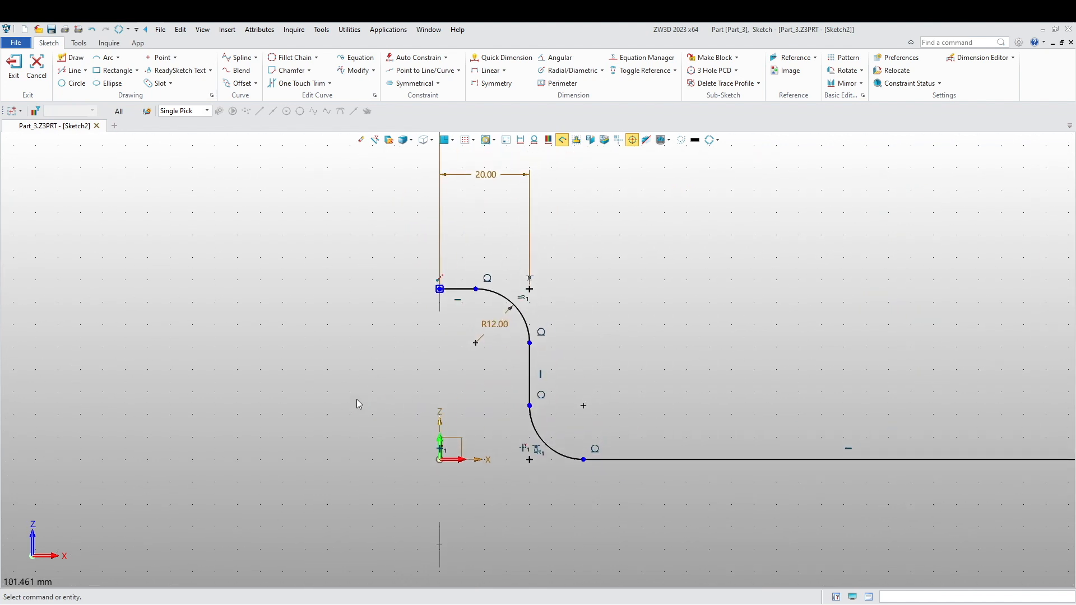
{"action": "scroll", "coordinate": [357, 399], "scroll_direction": "down", "scroll_amount": 2}
{"action": "mouse_move", "coordinate": [355, 399]}
{"action": "middle_mouse_down"}
{"action": "mouse_move", "coordinate": [312, 392]}
{"action": "mouse_move", "coordinate": [321, 395]}
{"action": "middle_mouse_up"}
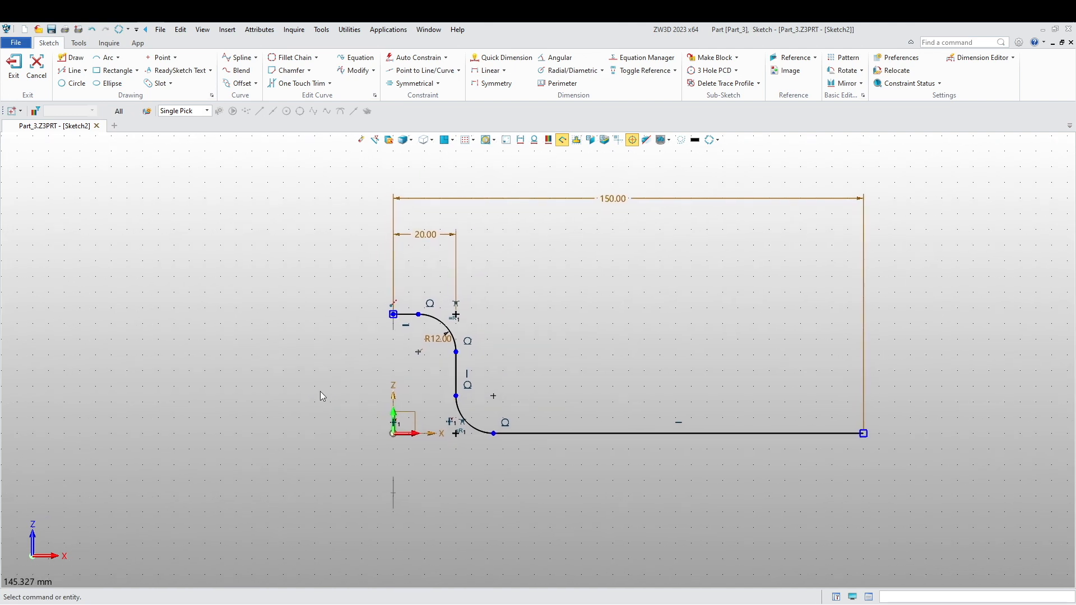
{"action": "left_click", "coordinate": [12, 82]}
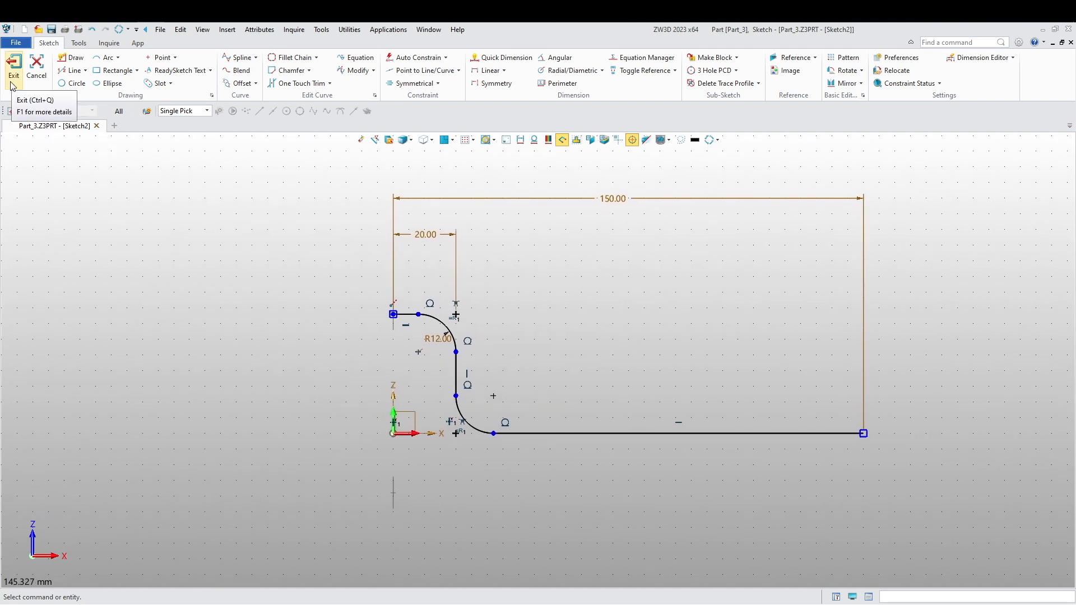
{"action": "mouse_move", "coordinate": [526, 399]}
{"action": "middle_mouse_down"}
{"action": "mouse_move", "coordinate": [339, 422]}
{"action": "mouse_move", "coordinate": [359, 395]}
{"action": "mouse_move", "coordinate": [354, 375]}
{"action": "middle_mouse_up"}
{"action": "middle_click_drag", "start_coordinate": [323, 317], "coordinate": [329, 346]}
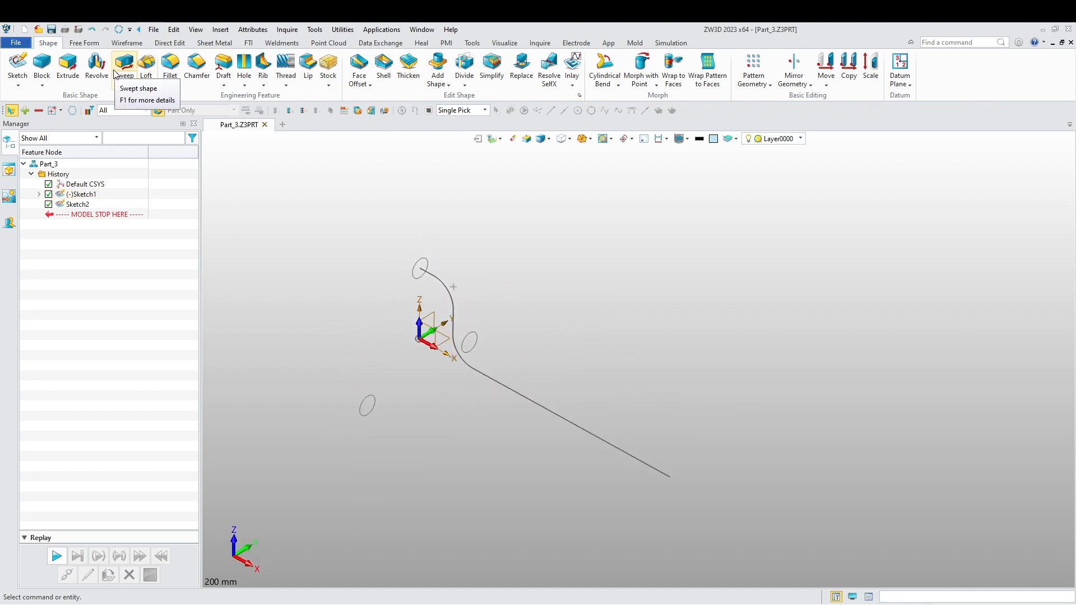
- Sweep the upper circle along the filleted path sketch as a new base solid
{"action": "left_click", "coordinate": [125, 85]}
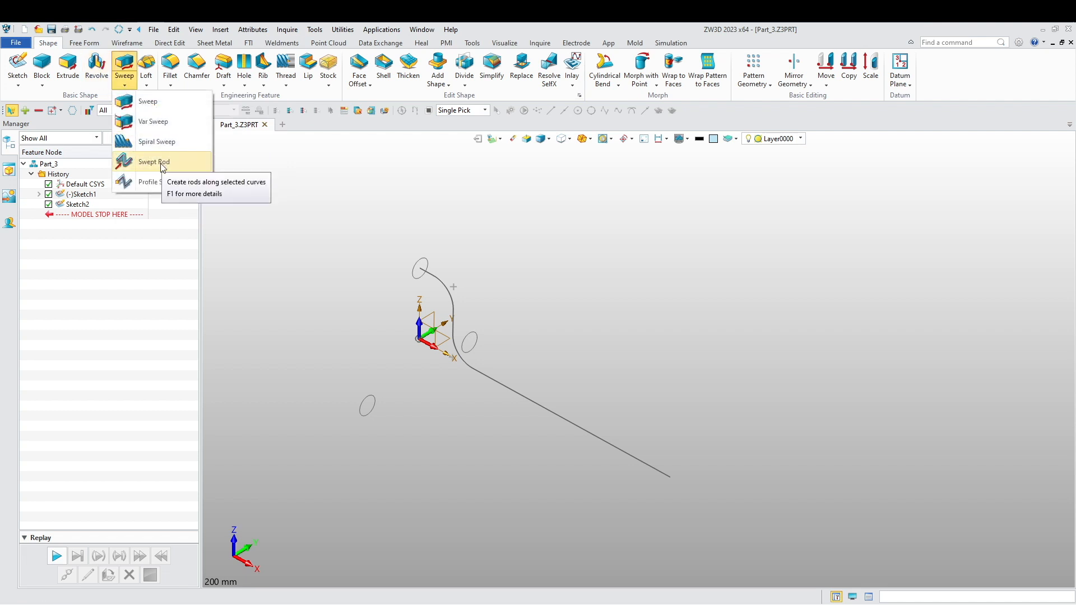
{"action": "left_click", "coordinate": [154, 103]}
{"action": "left_click", "coordinate": [415, 284]}
{"action": "left_click", "coordinate": [105, 111]}
{"action": "left_click", "coordinate": [112, 139]}
{"action": "left_click", "coordinate": [415, 283]}
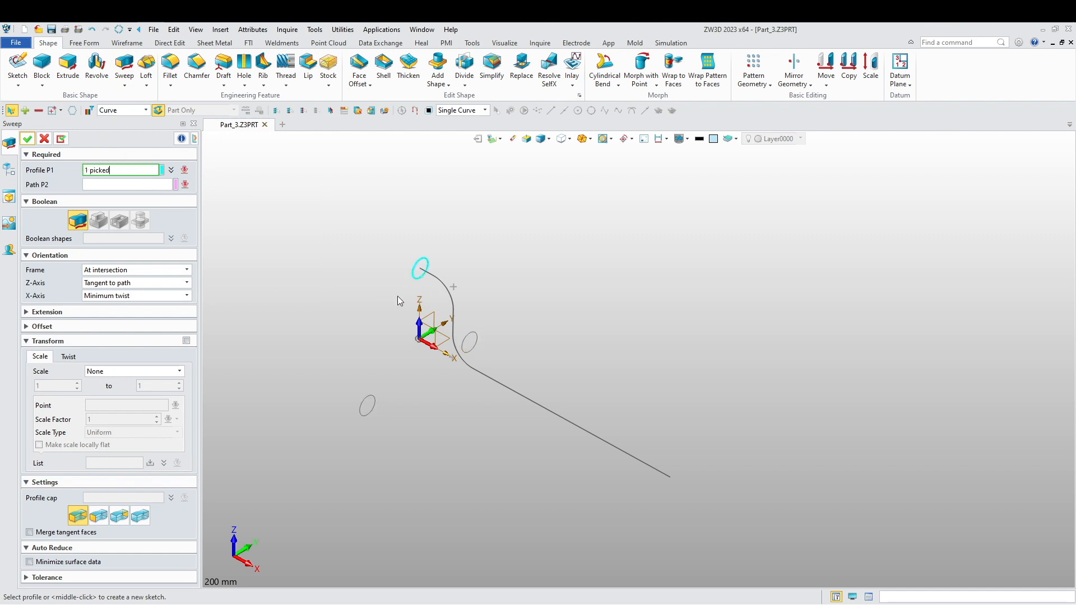
{"action": "middle_click", "coordinate": [391, 290]}
{"action": "left_click", "coordinate": [443, 286]}
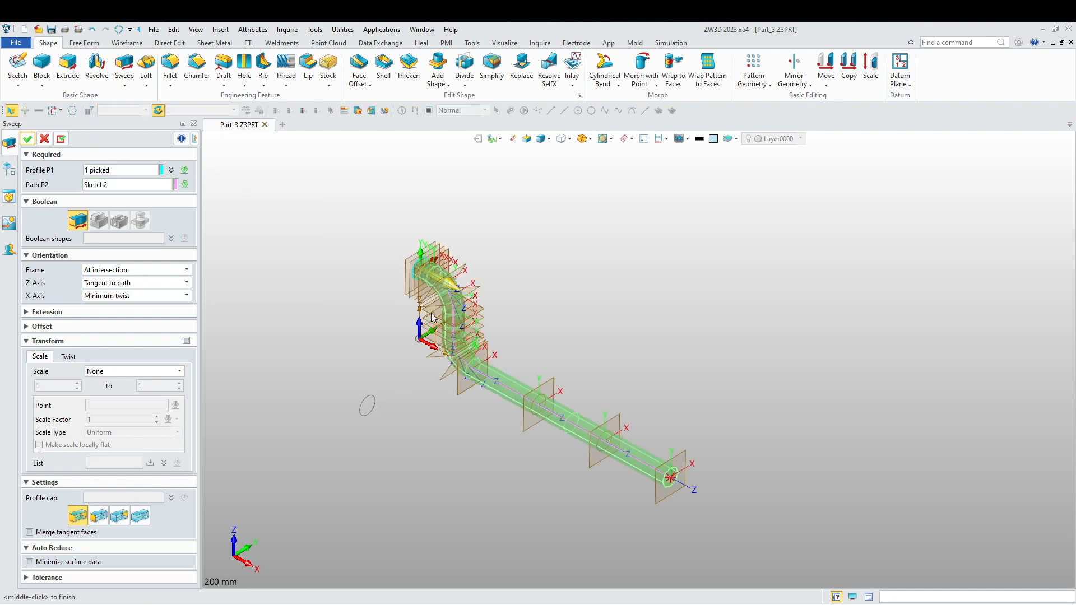
{"action": "right_click_drag", "start_coordinate": [320, 324], "coordinate": [358, 330]}
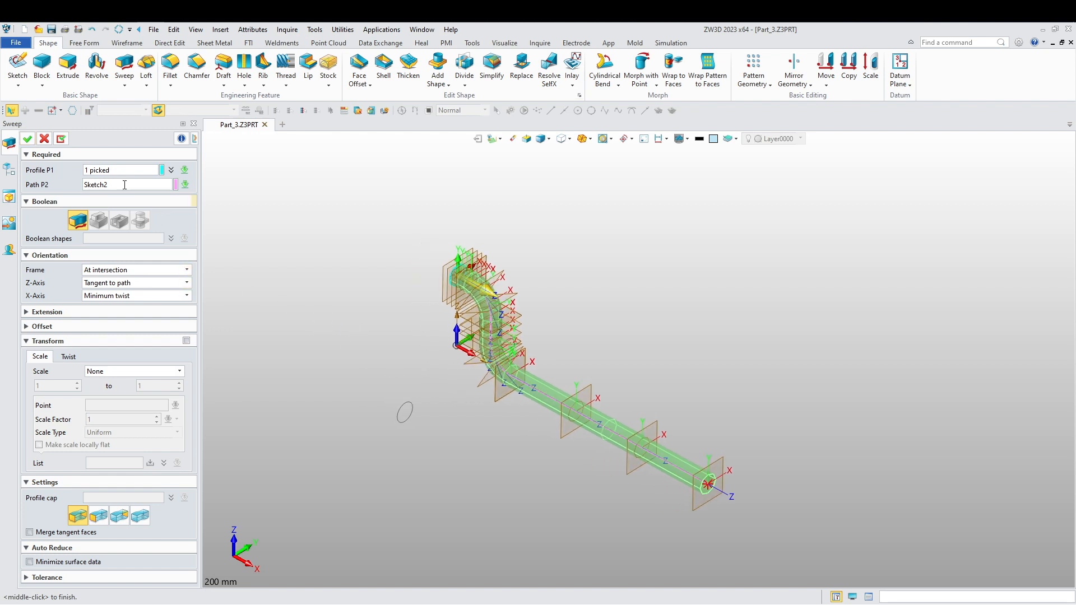
{"action": "left_click", "coordinate": [28, 139]}
- Set up an extrusion of the circular end of the pipe's short upper segment, from 0 to 1 mm into the pipe
{"action": "right_click_drag", "start_coordinate": [223, 224], "coordinate": [577, 352]}
{"action": "scroll", "coordinate": [402, 321], "scroll_direction": "up", "scroll_amount": 3}
{"action": "scroll", "coordinate": [577, 352], "scroll_direction": "up", "scroll_amount": 2}
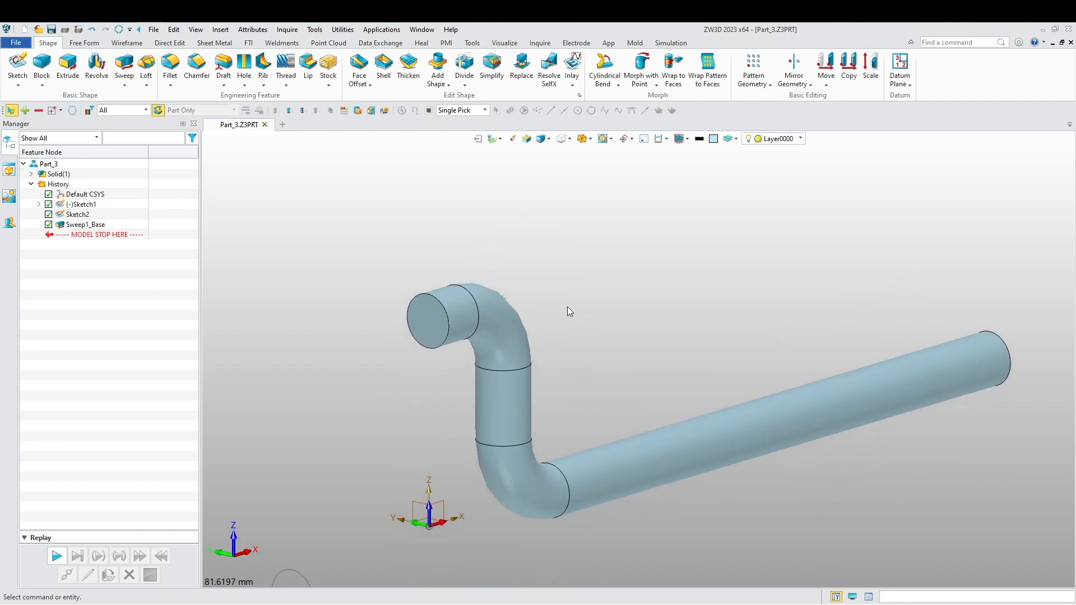
{"action": "left_click", "coordinate": [68, 64]}
{"action": "left_click", "coordinate": [445, 306]}
{"action": "left_click", "coordinate": [112, 199]}
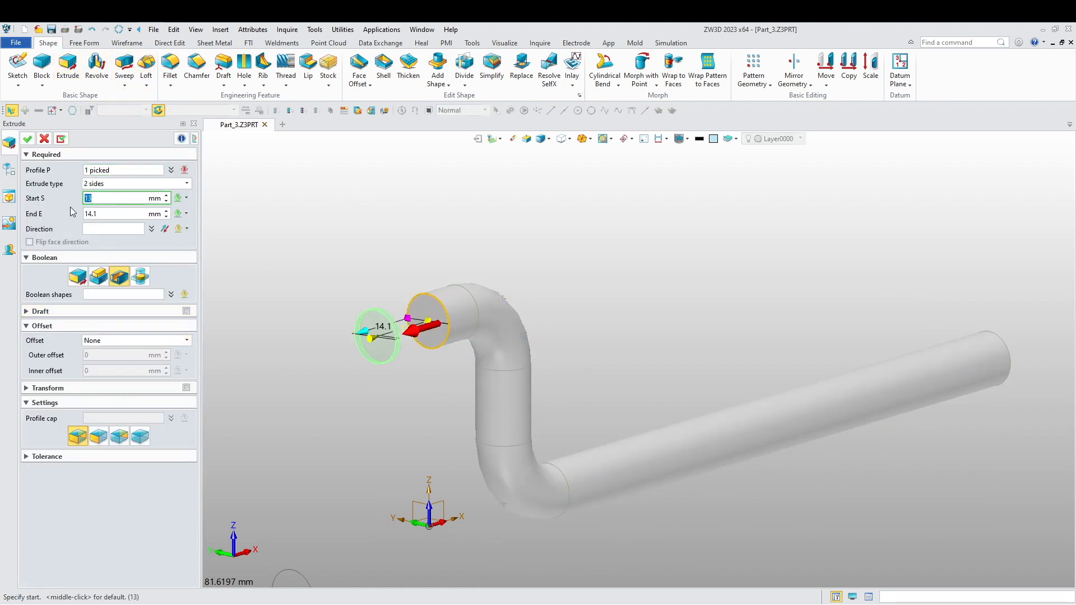
{"action": "type", "text": "0"}
{"action": "key", "text": "Return"}
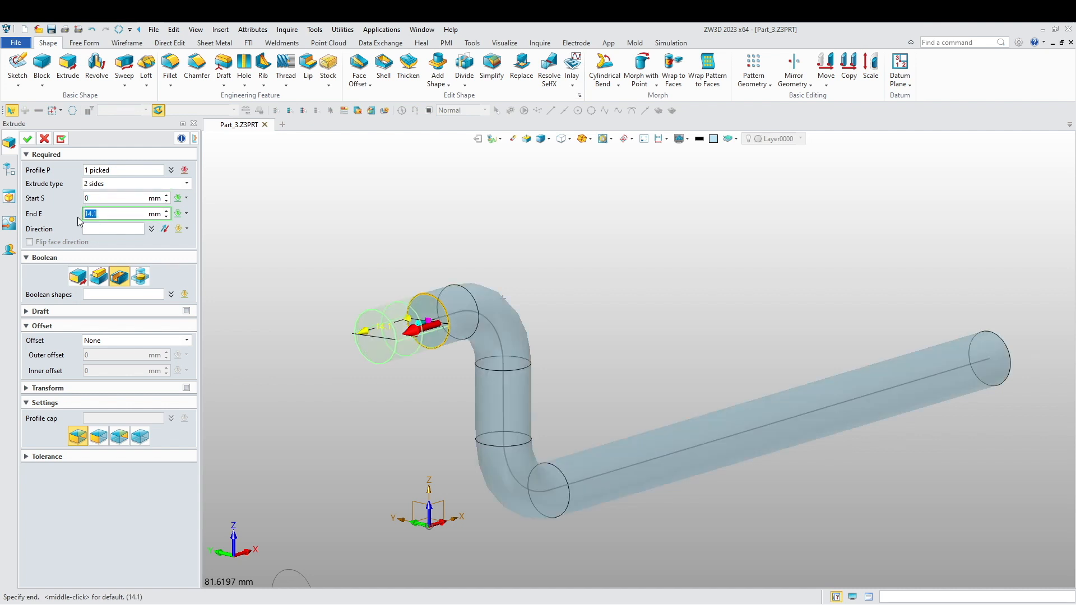
{"action": "type", "text": "1"}
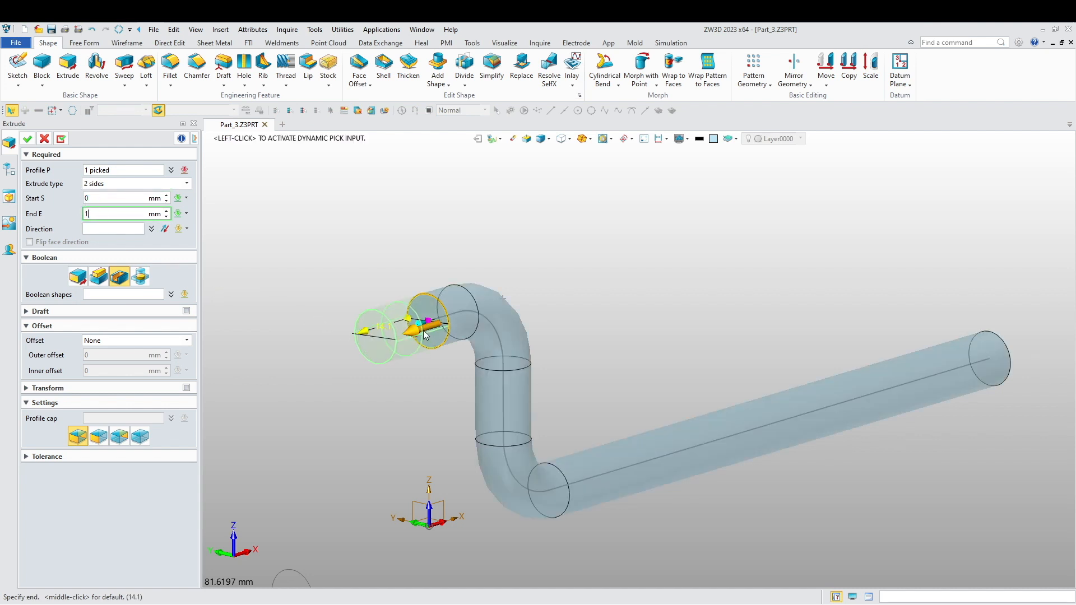
{"action": "key", "text": "Return"}
{"action": "scroll", "coordinate": [409, 348], "scroll_direction": "up", "scroll_amount": 3}
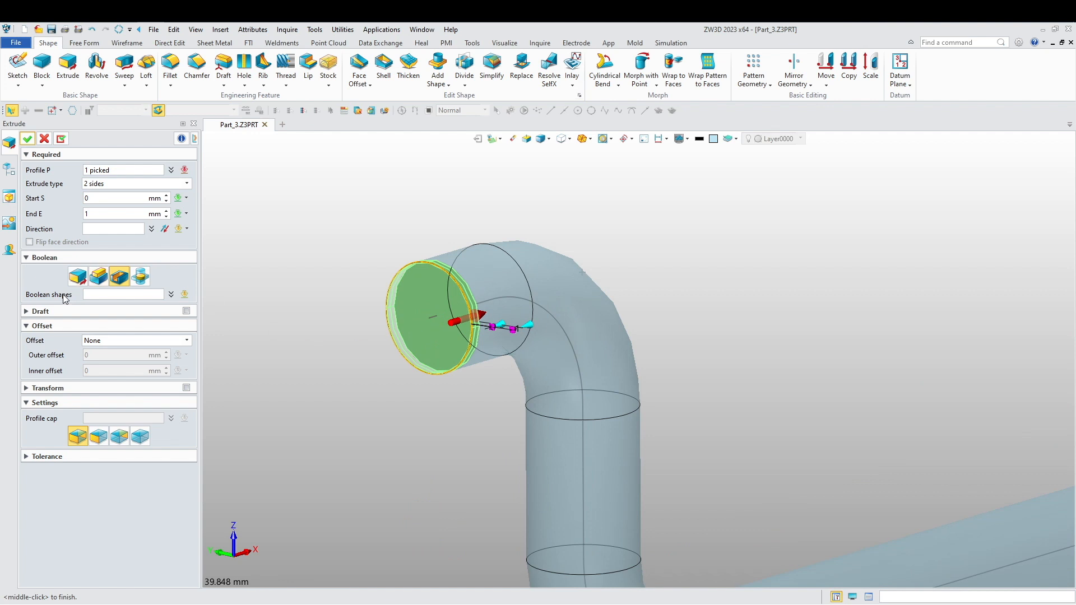
- Set the extrusion to add material, with its start at 1 mm and end at 2 mm
{"action": "left_click", "coordinate": [99, 275]}
{"action": "right_click_drag", "start_coordinate": [347, 338], "coordinate": [334, 360]}
{"action": "middle_click_drag", "start_coordinate": [334, 360], "coordinate": [340, 322]}
{"action": "right_click_drag", "start_coordinate": [341, 322], "coordinate": [338, 320]}
{"action": "left_click", "coordinate": [101, 199]}
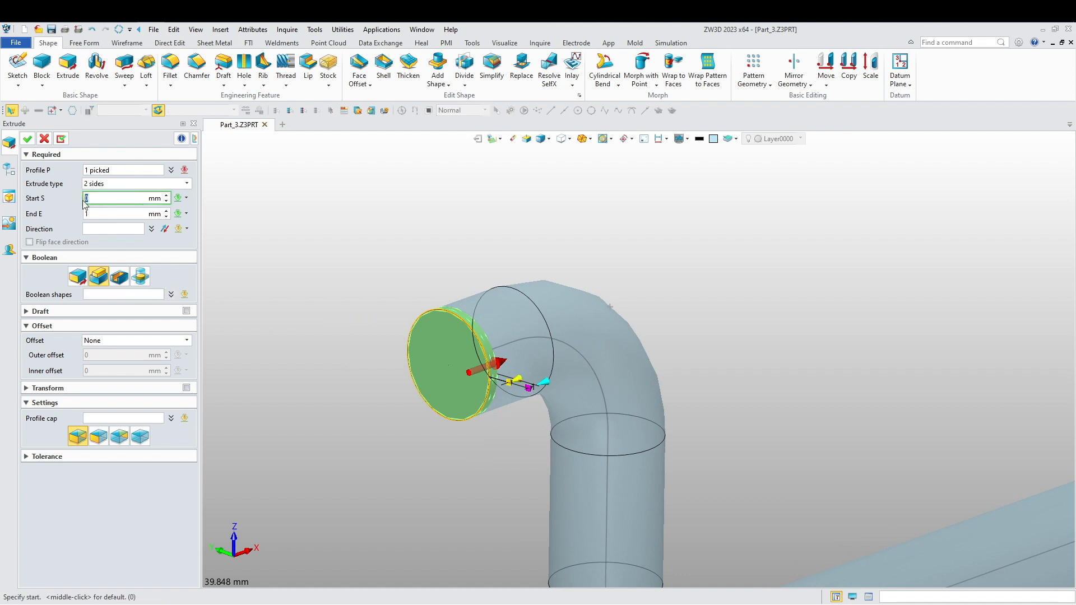
{"action": "left_click", "coordinate": [107, 216]}
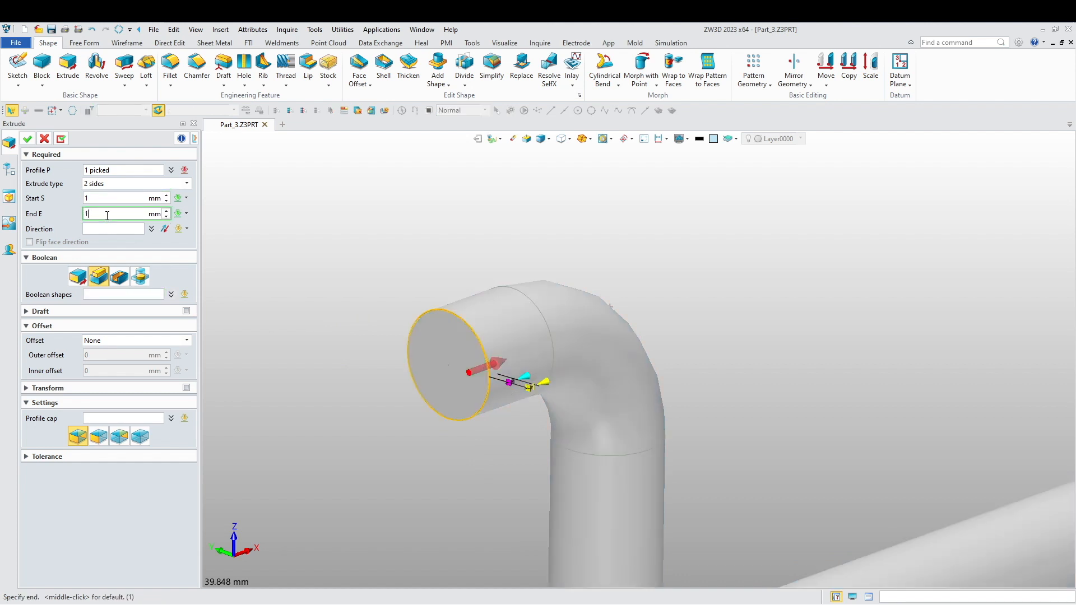
{"action": "middle_click_drag", "start_coordinate": [353, 269], "coordinate": [377, 254]}
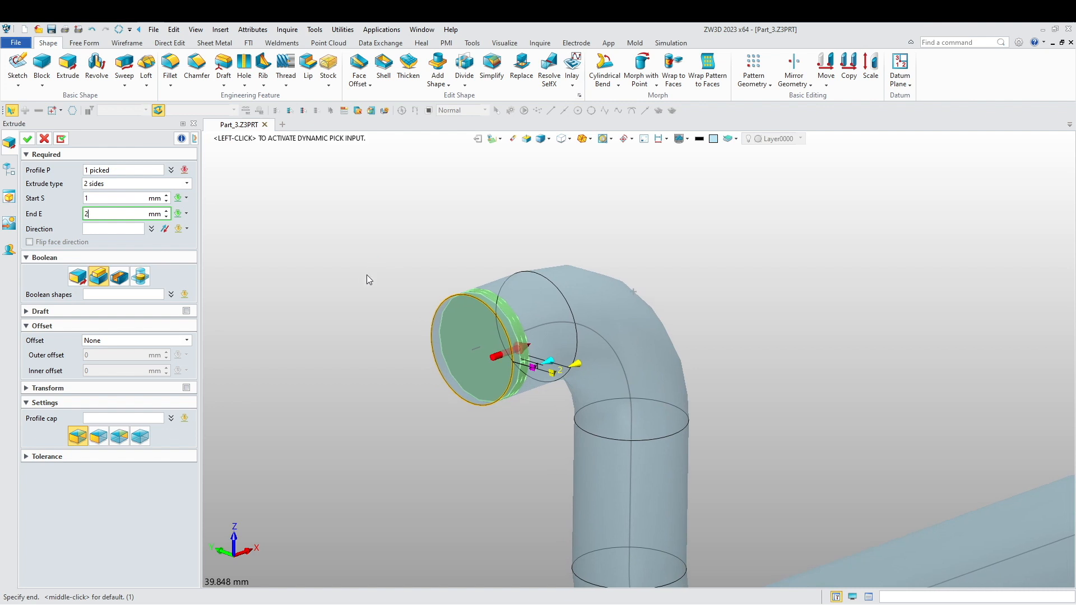
- Apply a Thicken offset with a 1 mm outer offset to the extrusion and create the collar
{"action": "left_click", "coordinate": [41, 311]}
{"action": "left_click", "coordinate": [41, 311]}
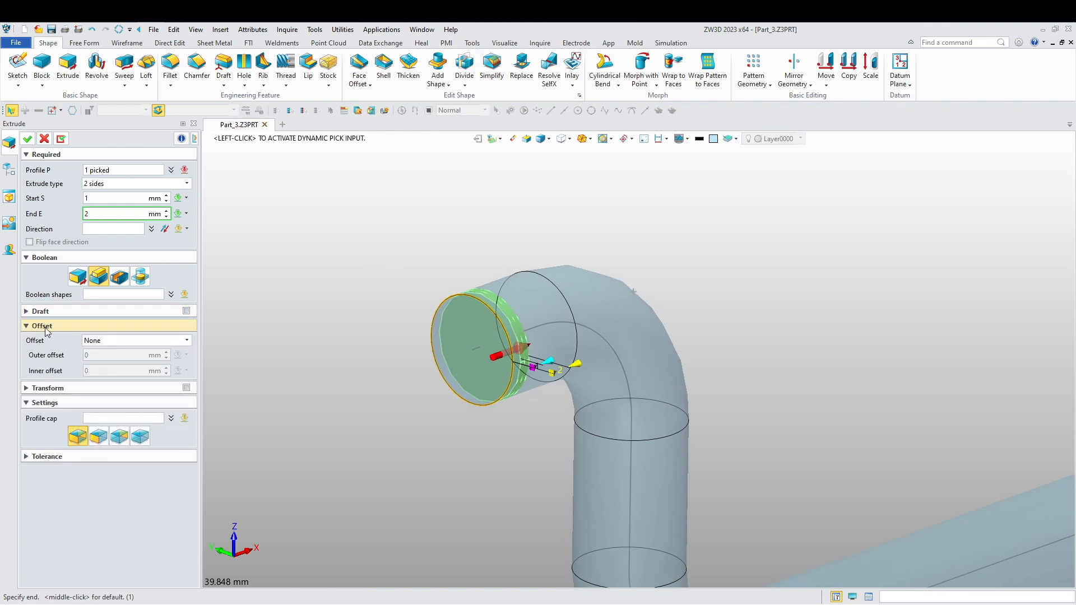
{"action": "left_click", "coordinate": [186, 340]}
{"action": "left_click", "coordinate": [125, 368]}
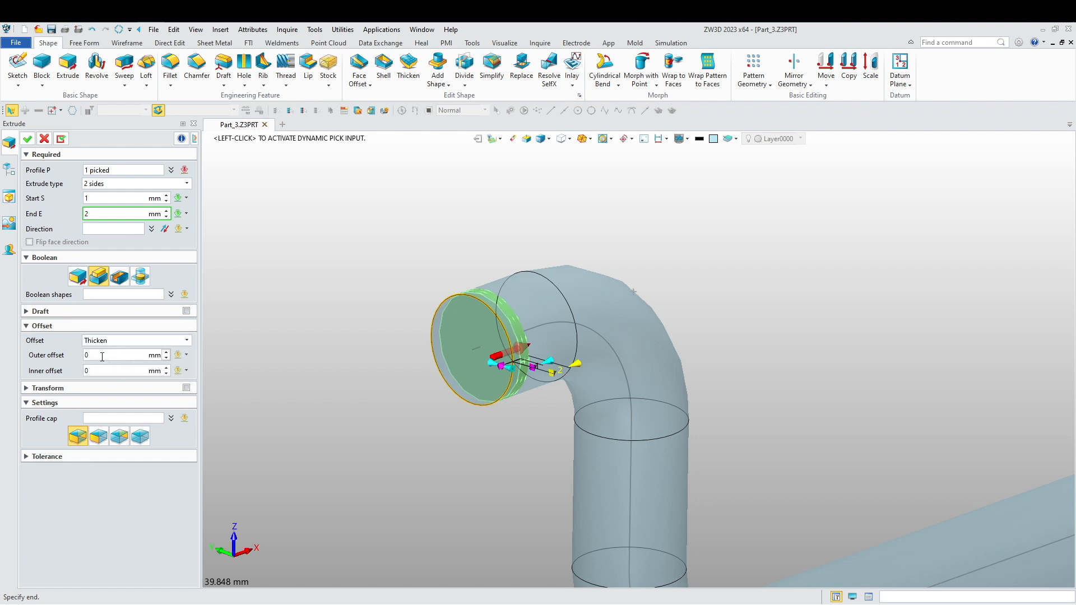
{"action": "left_click", "coordinate": [167, 353]}
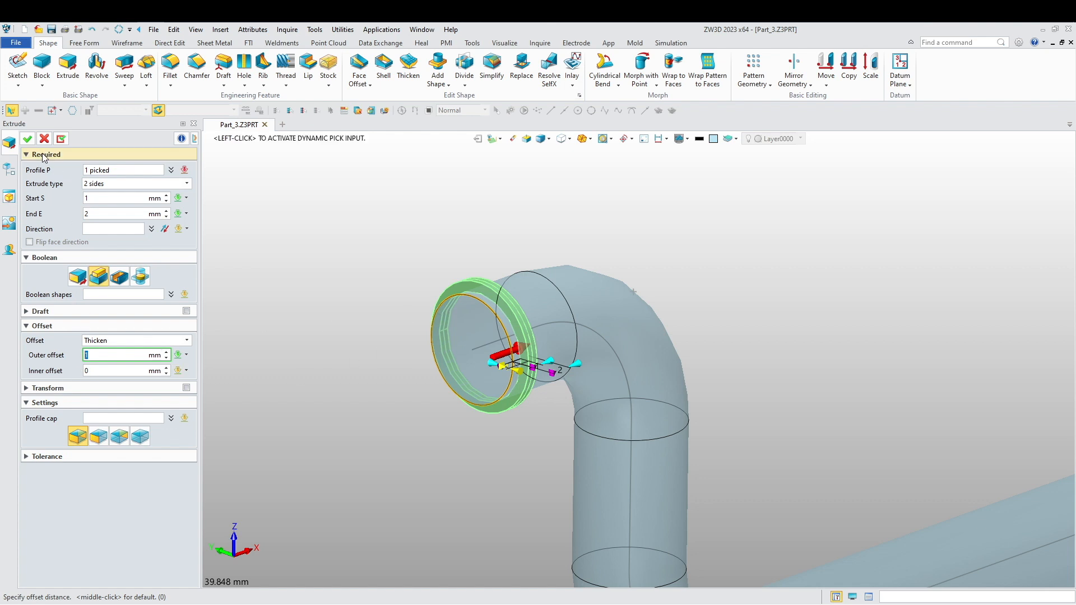
{"action": "left_click", "coordinate": [27, 139]}
- Start a Copy operation and choose the whole collared pipe as the entity, with the selection filtered to shapes
{"action": "right_click_drag", "start_coordinate": [241, 292], "coordinate": [280, 346]}
{"action": "scroll", "coordinate": [281, 346], "scroll_direction": "down", "scroll_amount": 3}
{"action": "right_click_drag", "start_coordinate": [295, 390], "coordinate": [562, 356]}
{"action": "scroll", "coordinate": [499, 389], "scroll_direction": "down", "scroll_amount": 5}
{"action": "scroll", "coordinate": [565, 343], "scroll_direction": "up", "scroll_amount": 2}
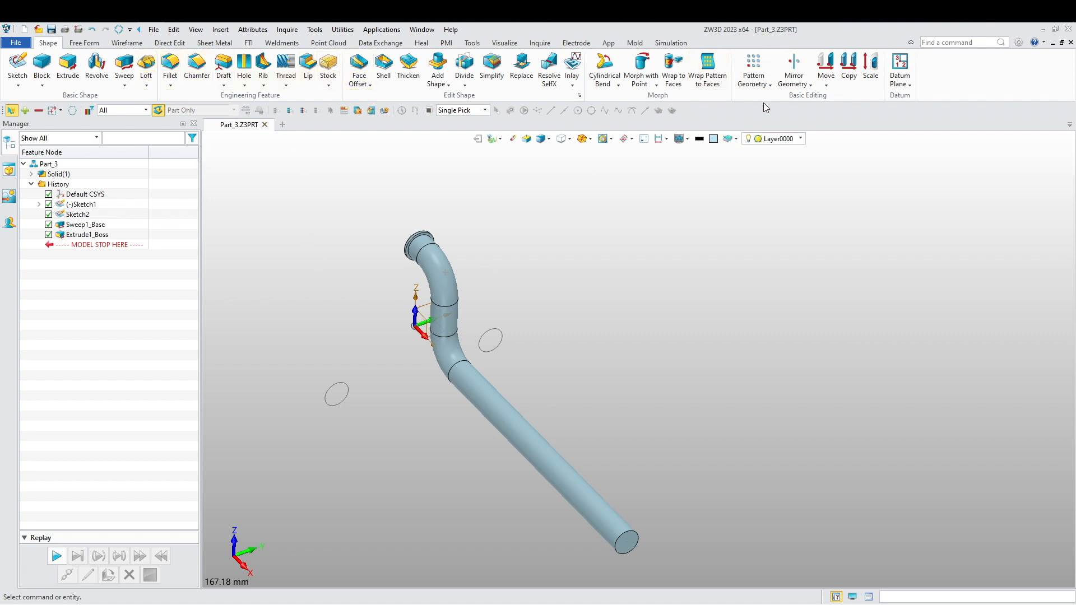
{"action": "left_click", "coordinate": [849, 65]}
{"action": "left_click", "coordinate": [494, 411]}
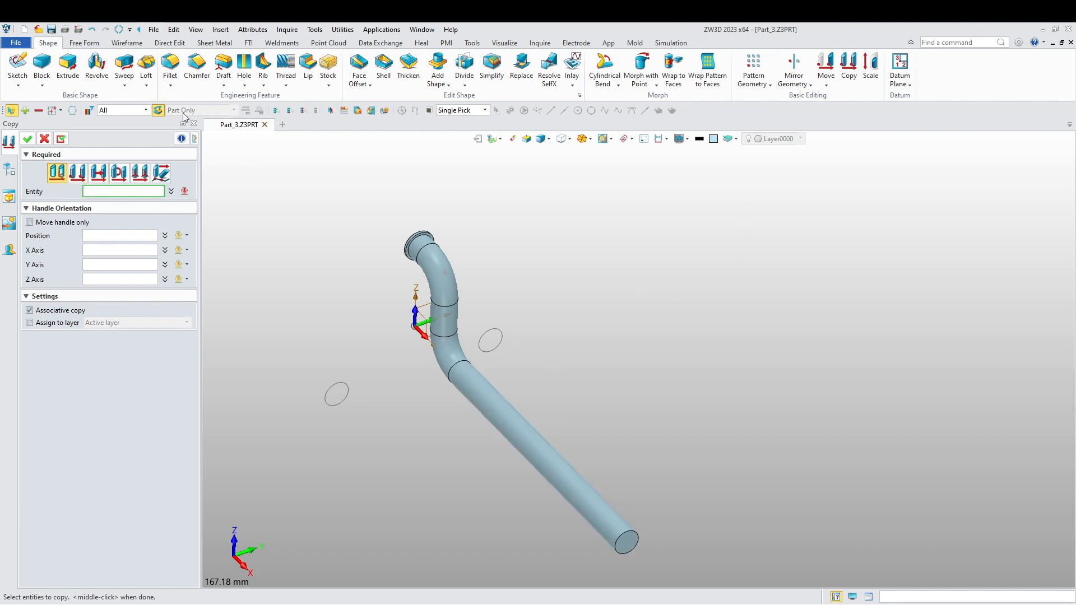
{"action": "left_click", "coordinate": [134, 111]}
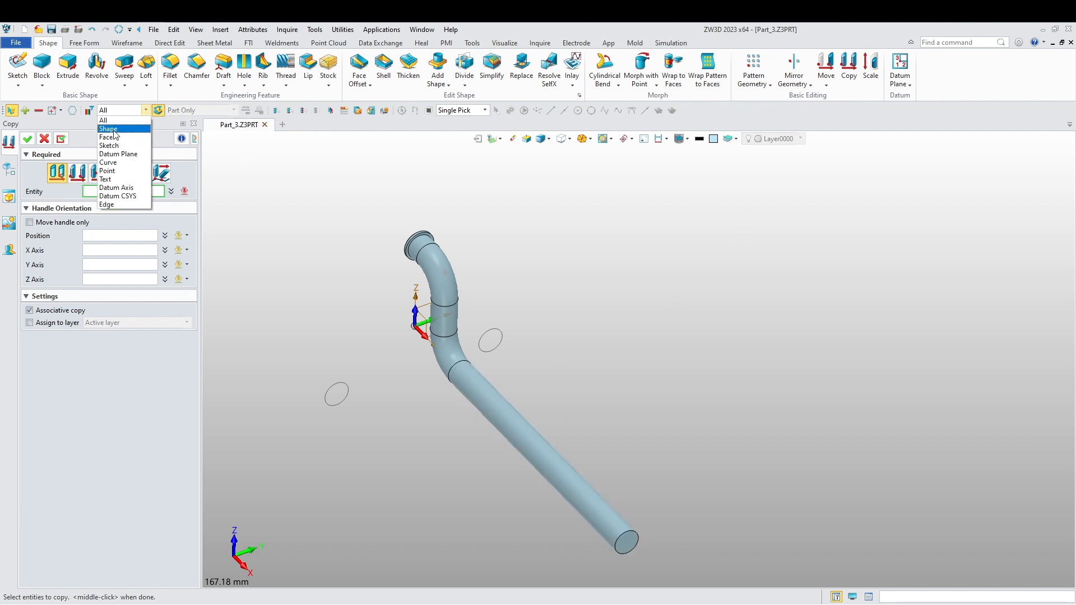
{"action": "left_click", "coordinate": [109, 129]}
{"action": "left_click", "coordinate": [440, 269]}
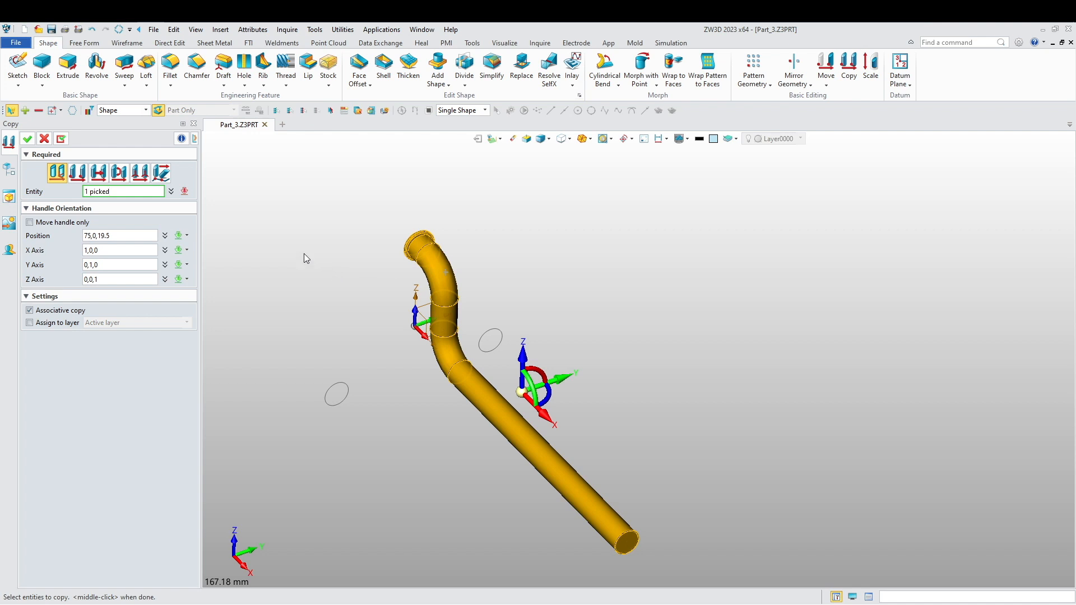
{"action": "middle_click", "coordinate": [388, 347]}
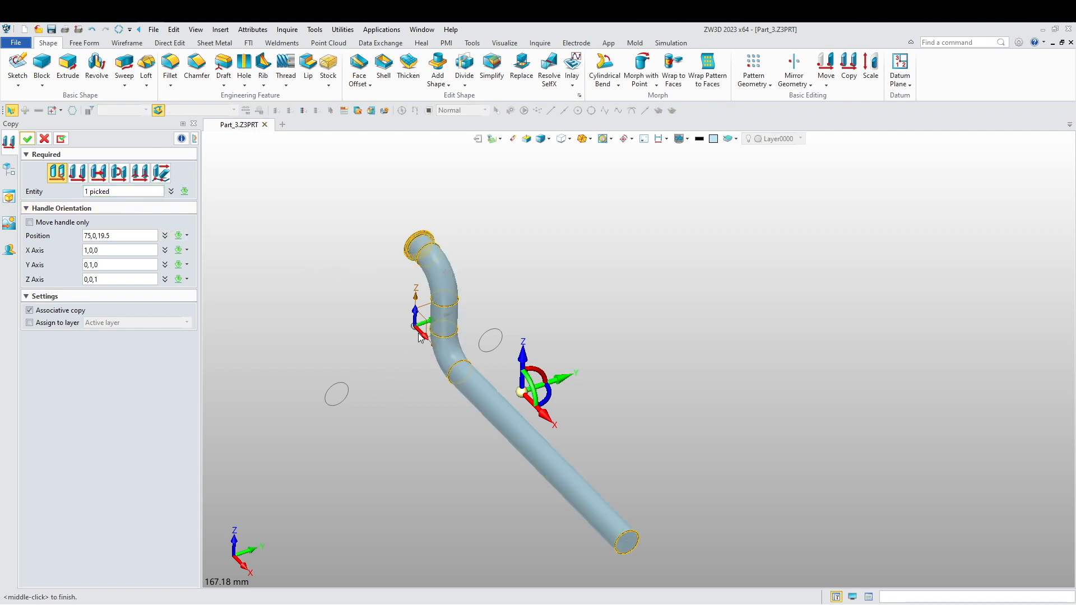
- Copy the pipe along the X-axis direction with 0 mm distance, a 120° angle and 2 copies
{"action": "left_click", "coordinate": [98, 172]}
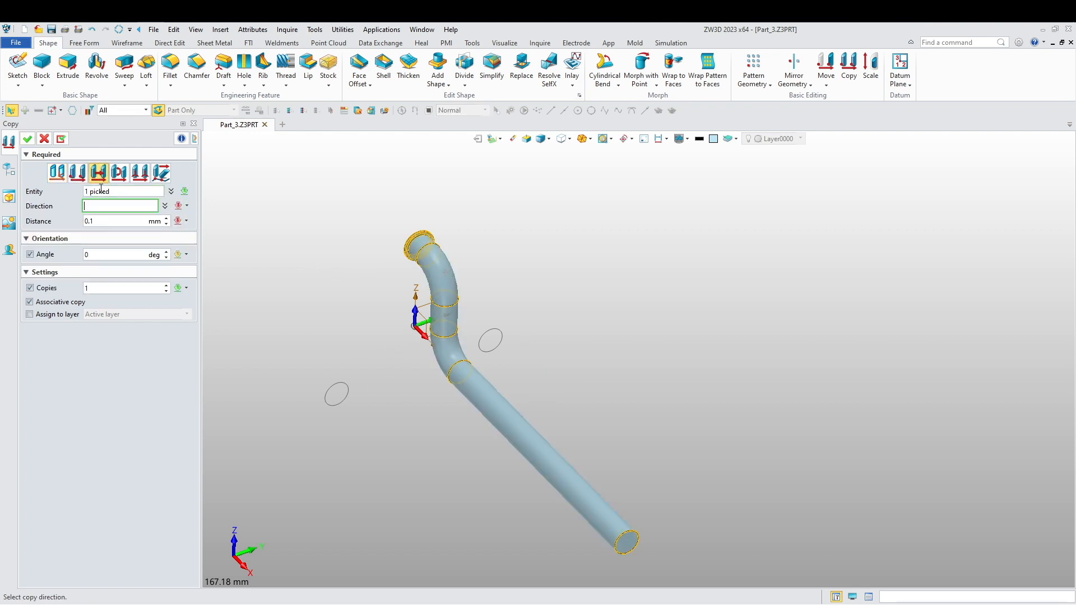
{"action": "left_click", "coordinate": [424, 337]}
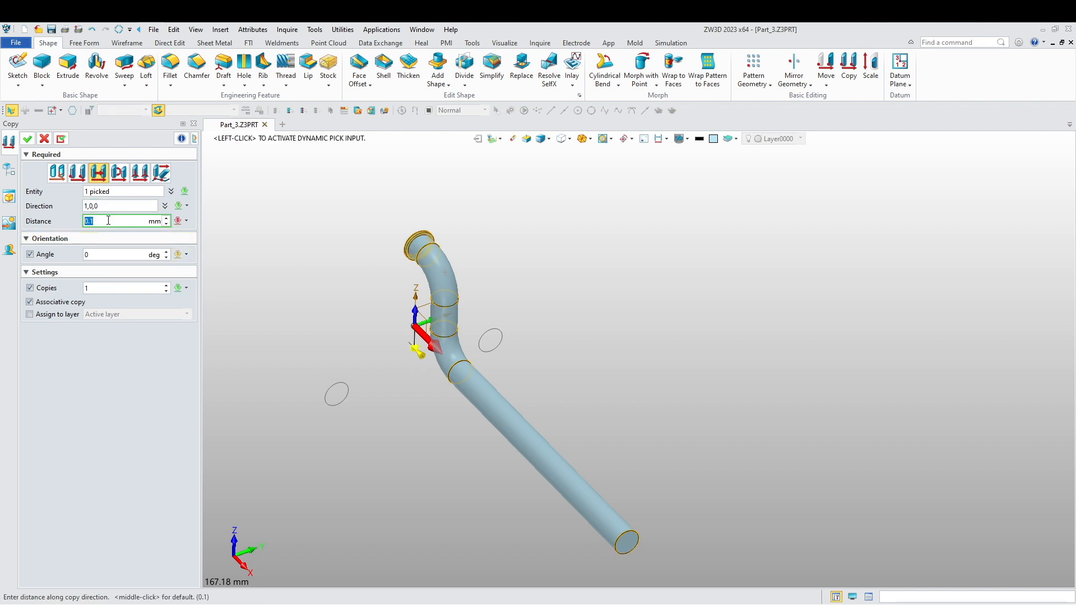
{"action": "left_click_drag", "start_coordinate": [144, 254], "coordinate": [74, 271]}
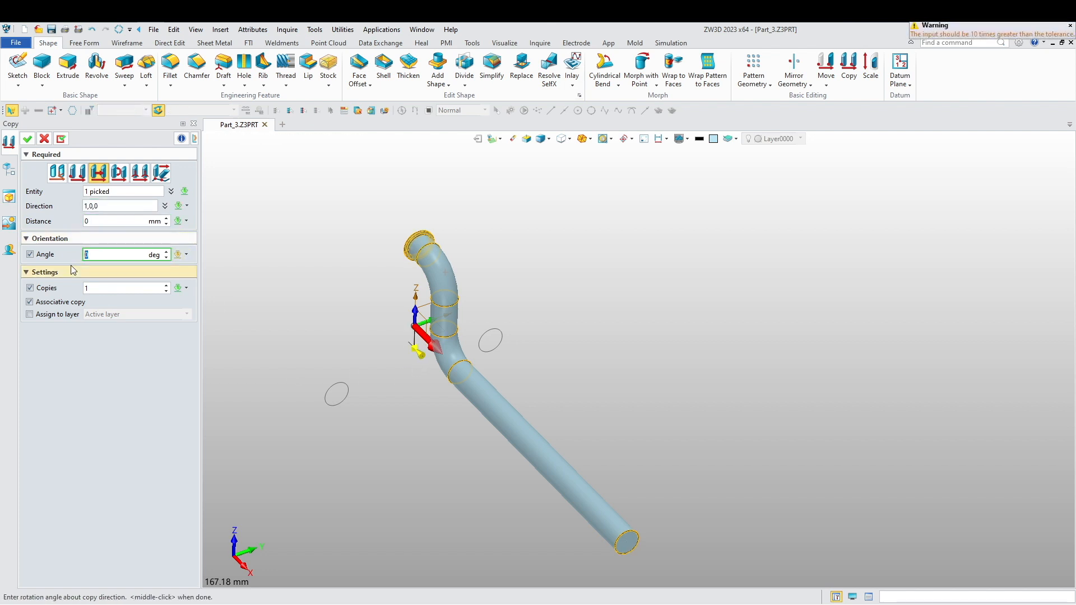
{"action": "type", "text": "120"}
{"action": "key", "text": "Return"}
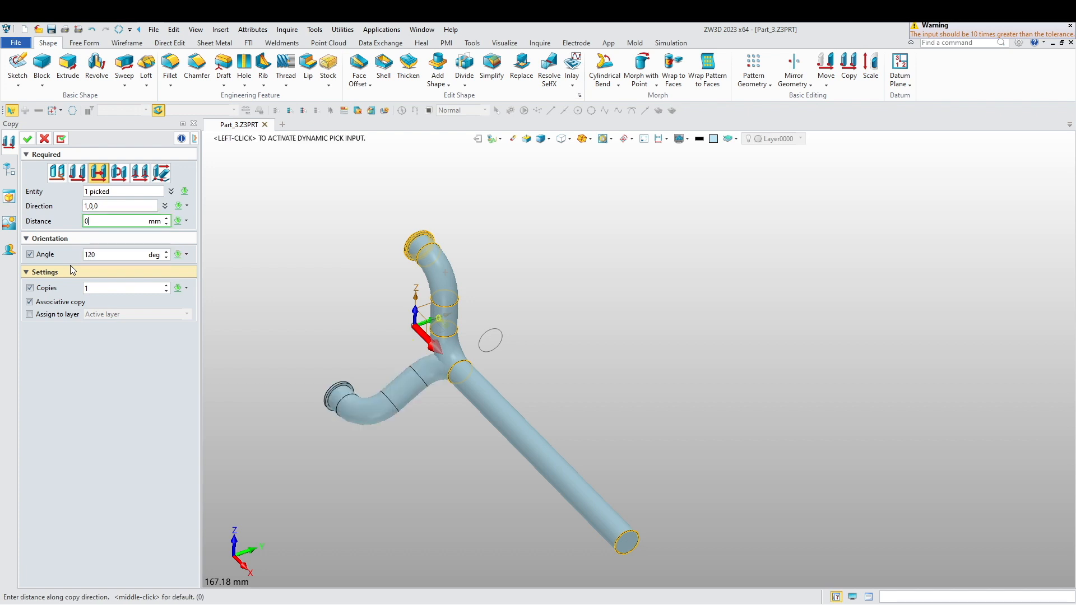
{"action": "left_click", "coordinate": [166, 285]}
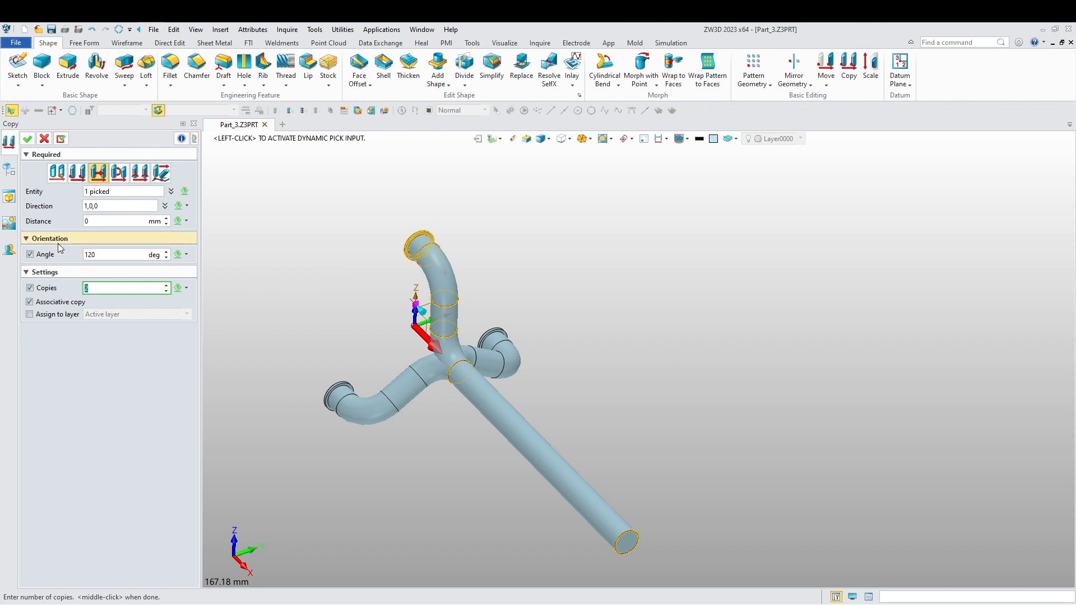
{"action": "left_click", "coordinate": [27, 141]}
{"action": "right_click_drag", "start_coordinate": [250, 306], "coordinate": [362, 302]}
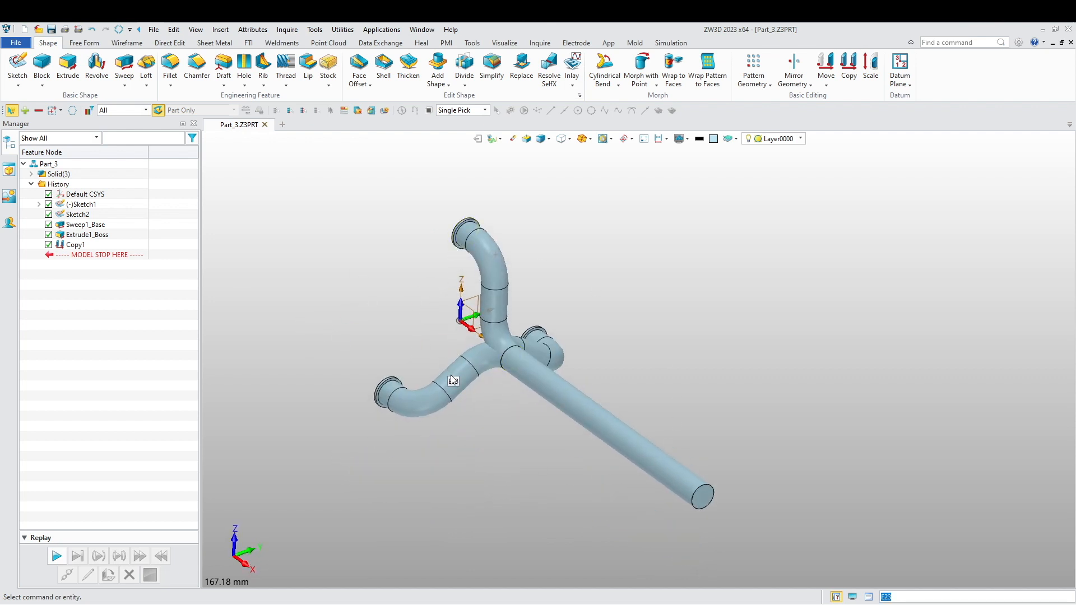
- Combine the three pipe shapes into one solid with Add Shape, using the upper pipe as base and the two copies as added shapes
{"action": "left_click", "coordinate": [145, 110]}
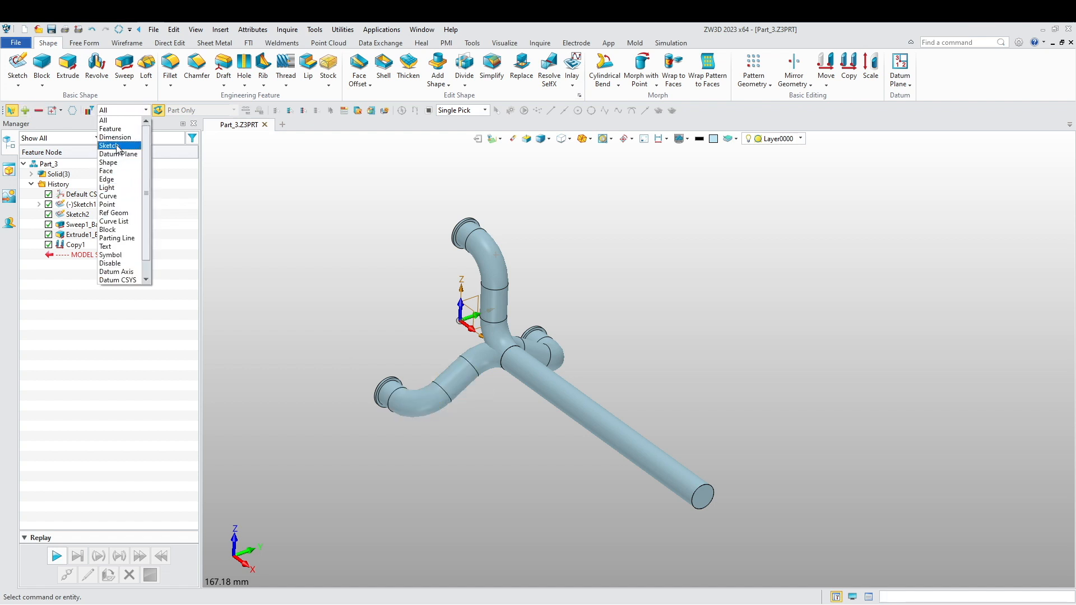
{"action": "left_click", "coordinate": [119, 162]}
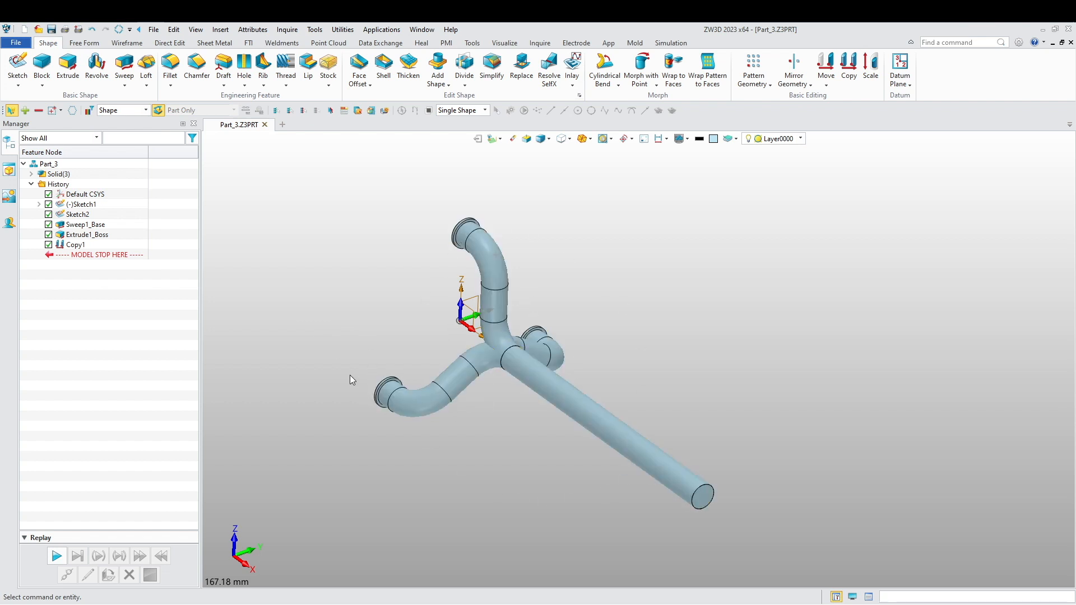
{"action": "left_click", "coordinate": [438, 62]}
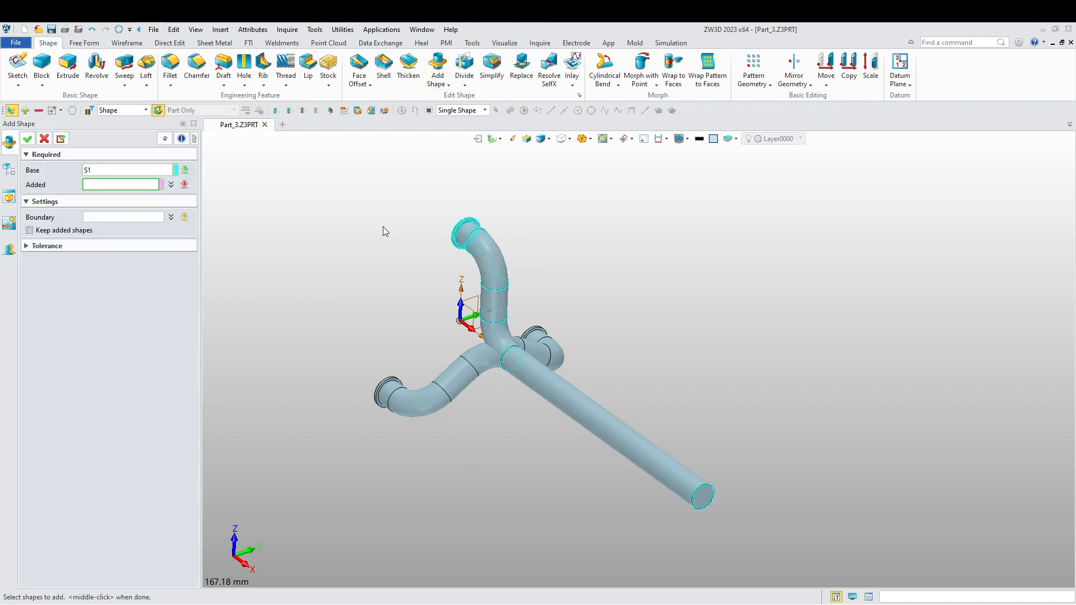
{"action": "left_click", "coordinate": [434, 407]}
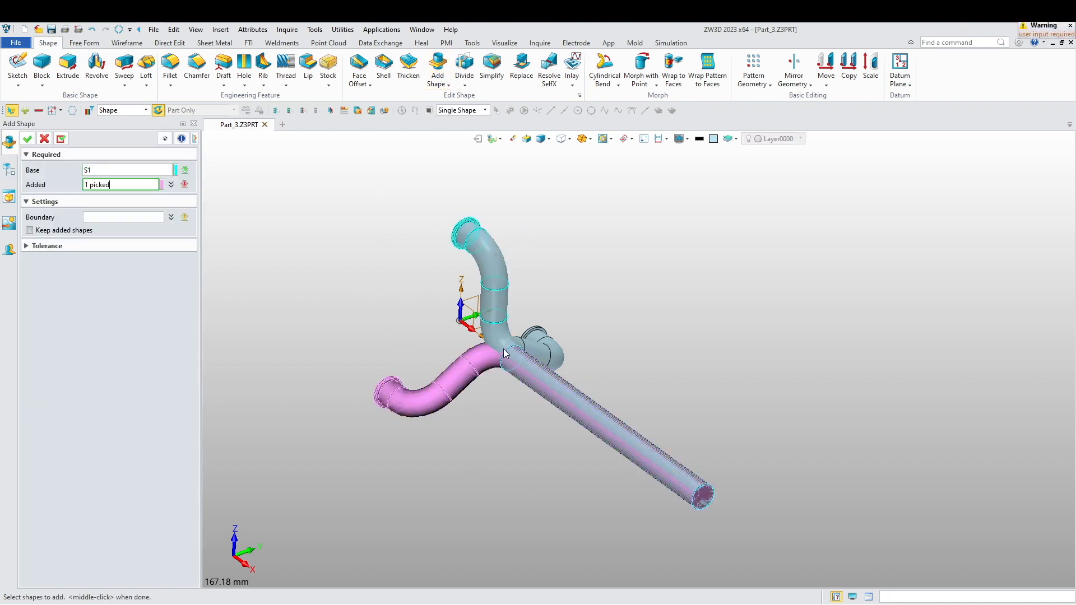
{"action": "left_click", "coordinate": [554, 351]}
{"action": "left_click", "coordinate": [27, 138]}
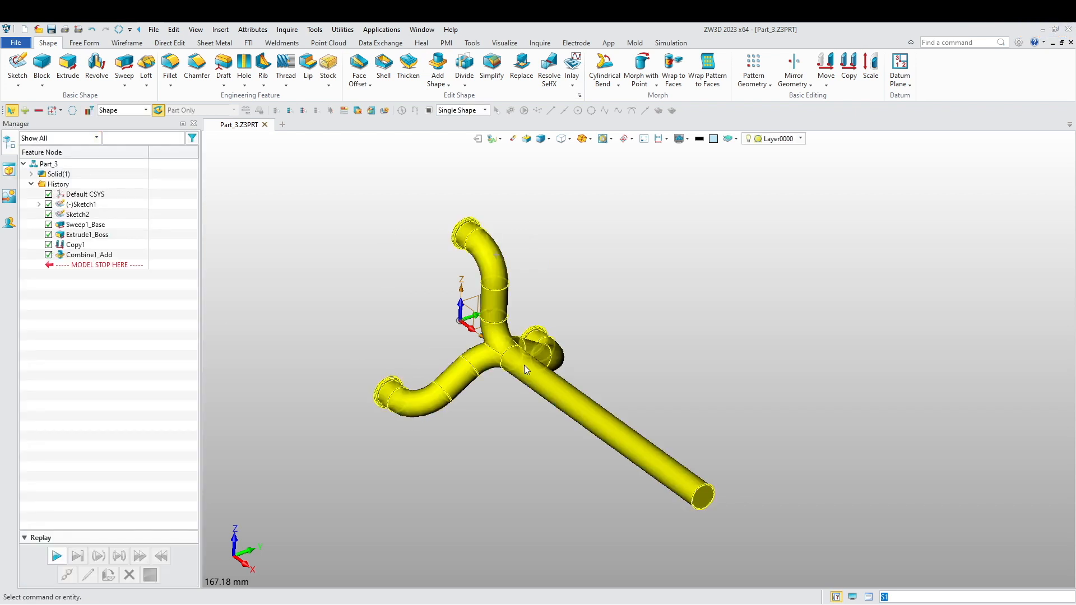
- Chamfer the free end edge of the straight pipe with a 1 mm setback
{"action": "middle_click_drag", "start_coordinate": [364, 336], "coordinate": [413, 345]}
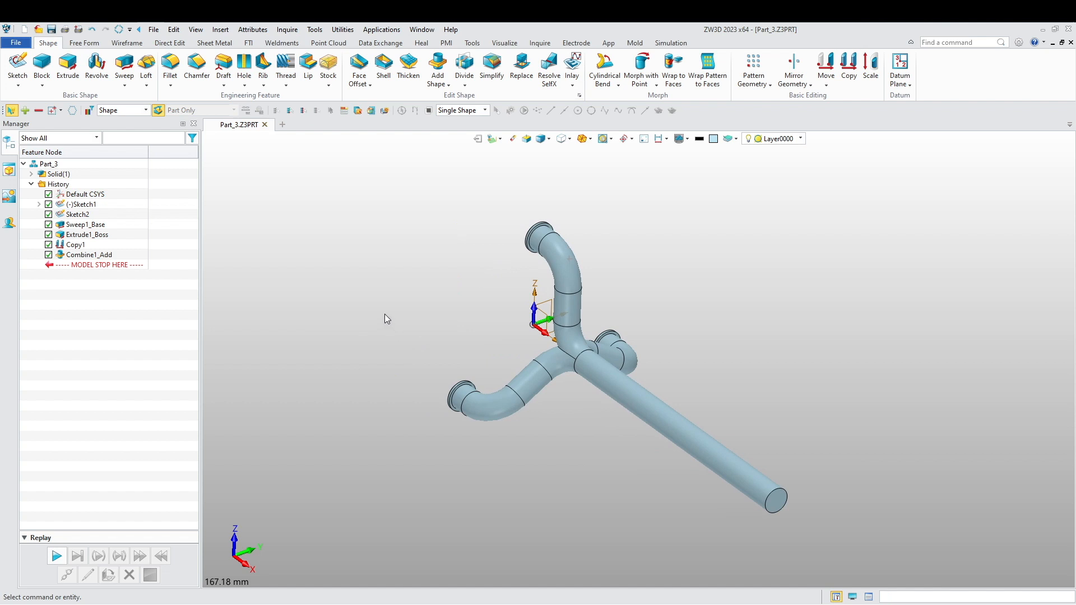
{"action": "left_click", "coordinate": [197, 66]}
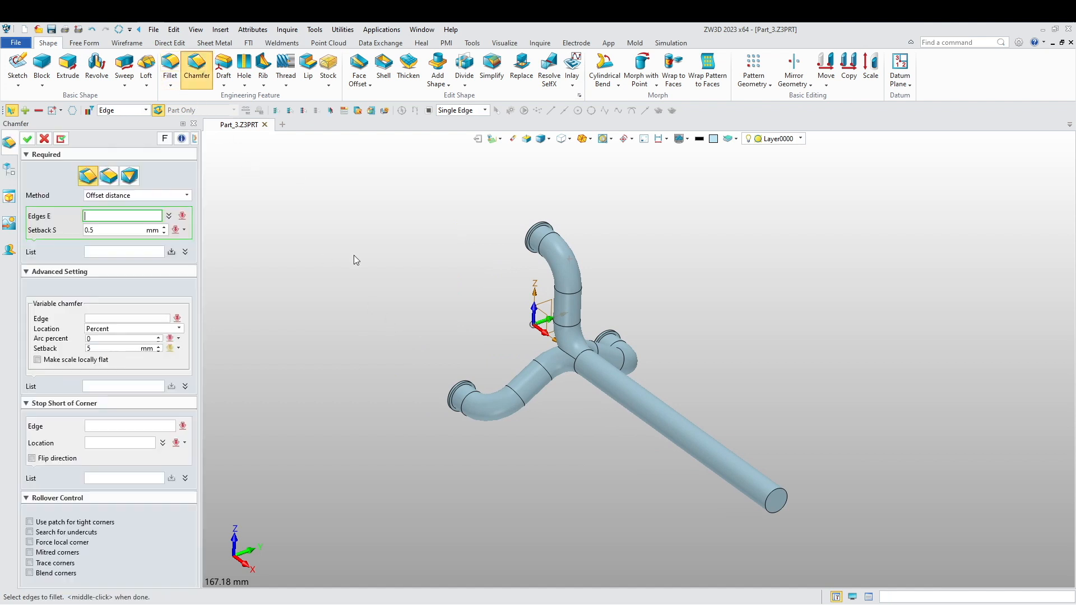
{"action": "left_click", "coordinate": [773, 506]}
{"action": "left_click_drag", "start_coordinate": [105, 229], "coordinate": [76, 229]}
{"action": "type", "text": "1"}
{"action": "key", "text": "Return"}
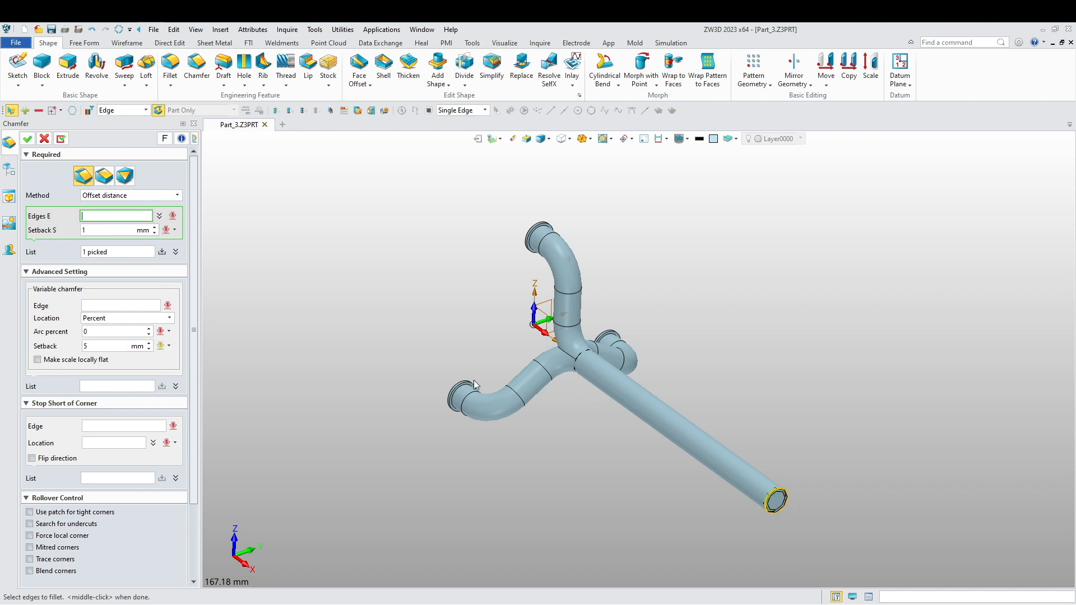
{"action": "middle_click", "coordinate": [473, 380]}
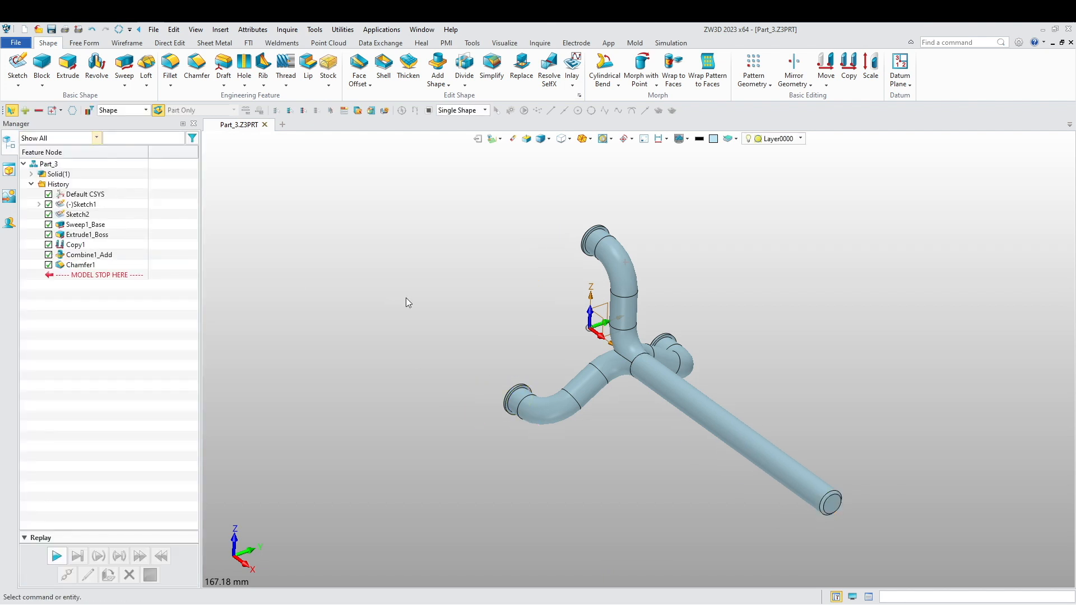
- Save the part as Part_3 in the Assembly Exercise 1 folder and close it
{"action": "middle_click_drag", "start_coordinate": [395, 324], "coordinate": [379, 327]}
{"action": "middle_click_drag", "start_coordinate": [432, 206], "coordinate": [447, 292]}
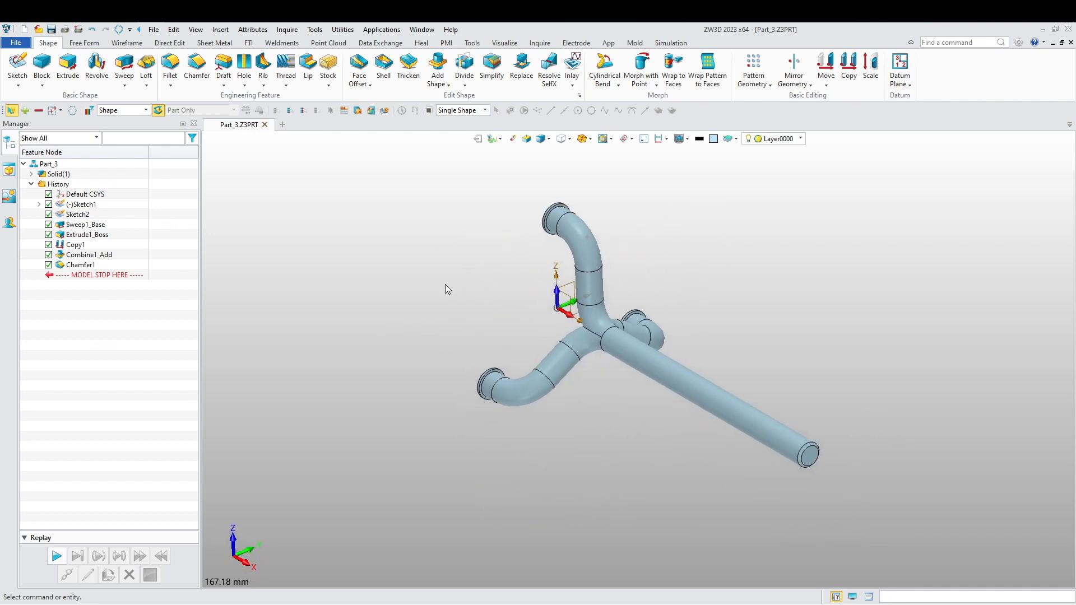
{"action": "key", "text": "ctrl+s"}
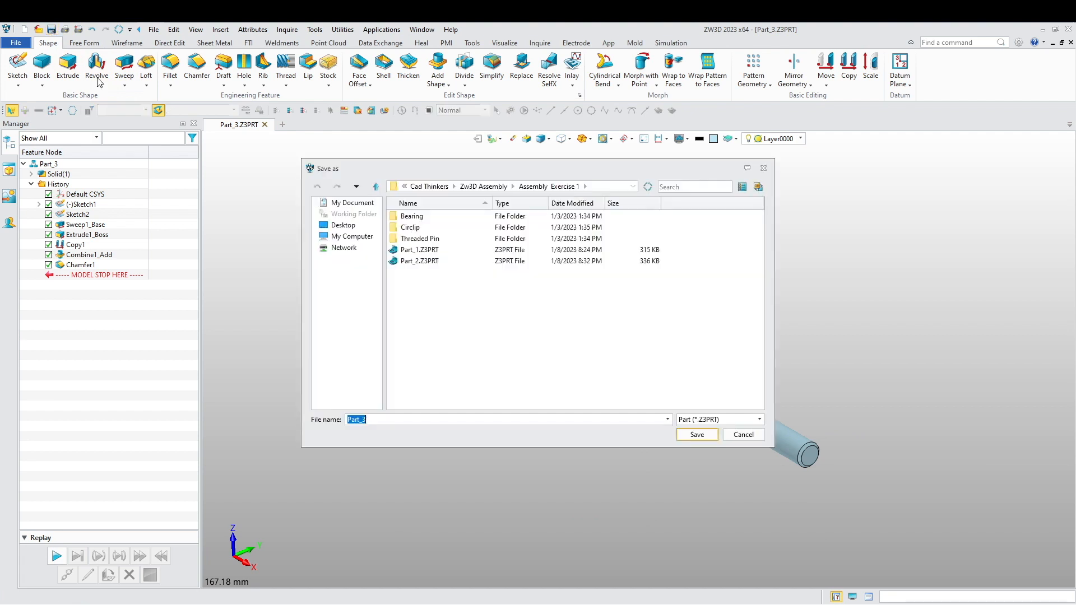
{"action": "left_click", "coordinate": [693, 436]}
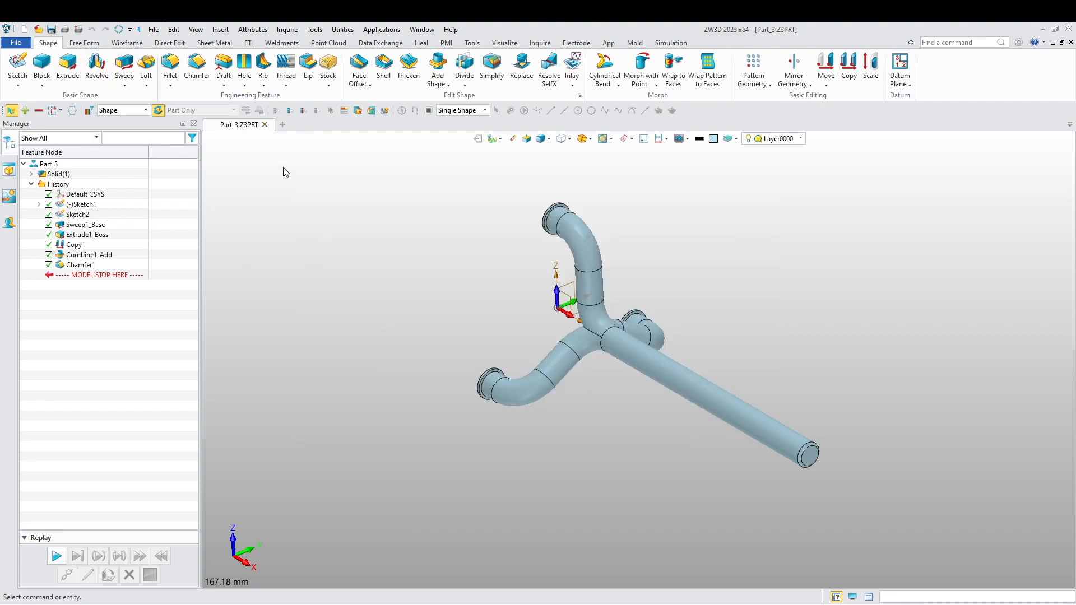
{"action": "left_click", "coordinate": [265, 124]}
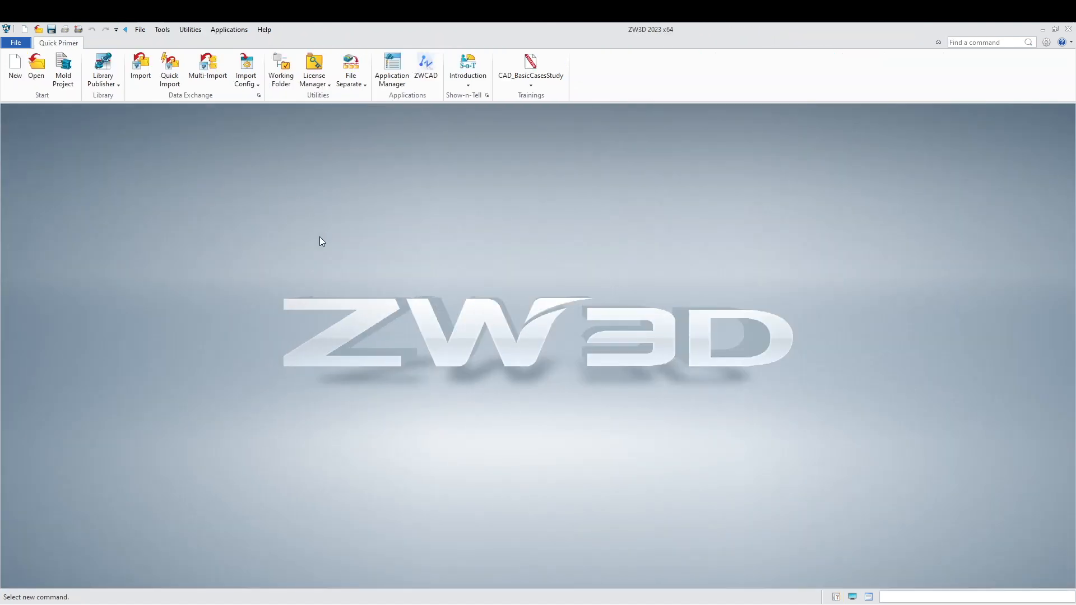
- Create a new standard part file named Part_4 with the default template
{"action": "left_click", "coordinate": [15, 64]}
{"action": "left_click_drag", "start_coordinate": [572, 365], "coordinate": [558, 367]}
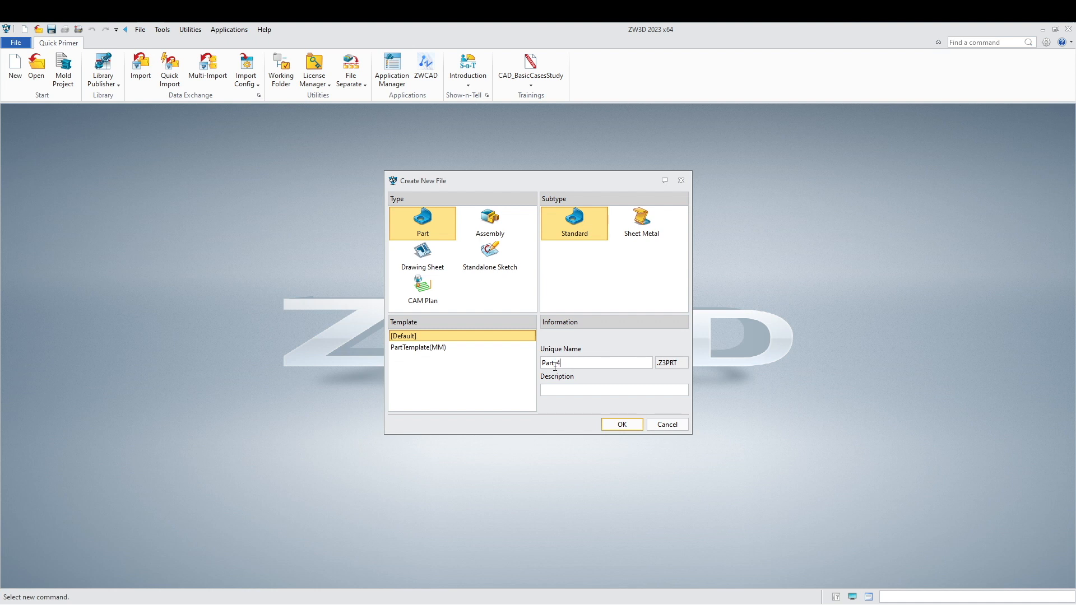
{"action": "left_click", "coordinate": [610, 424]}
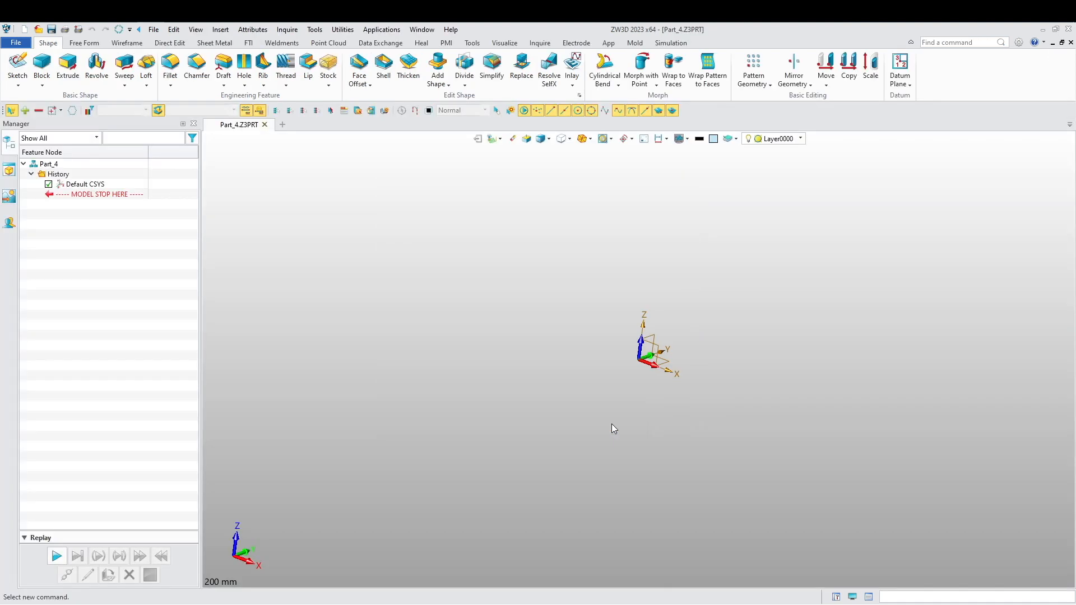
- Set the face colour to dark grey and open a new sketch on the default YZ plane
{"action": "right_click", "coordinate": [522, 343]}
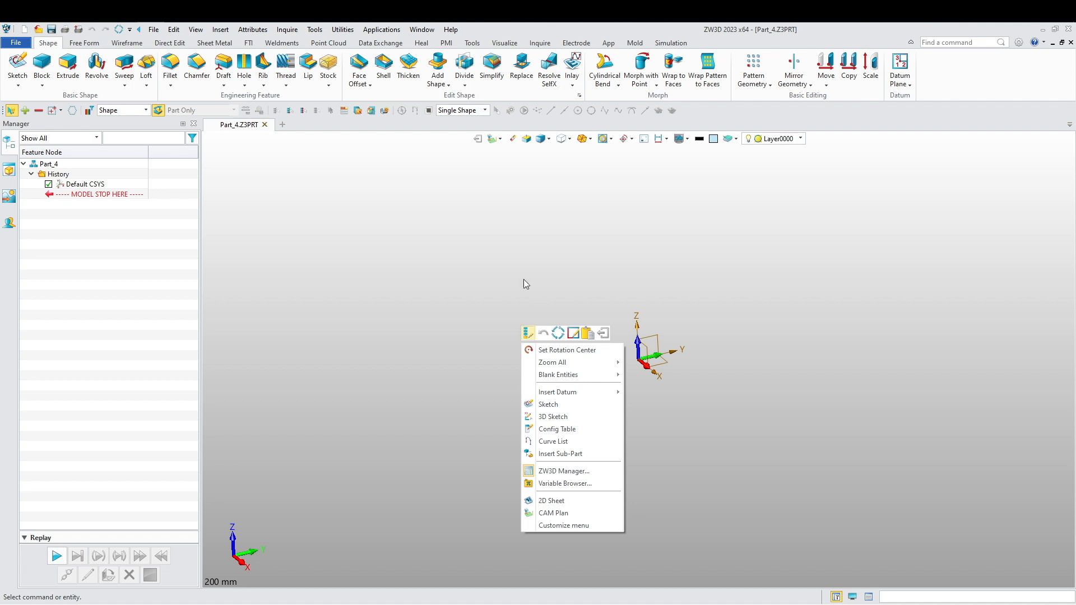
{"action": "left_click", "coordinate": [713, 138]}
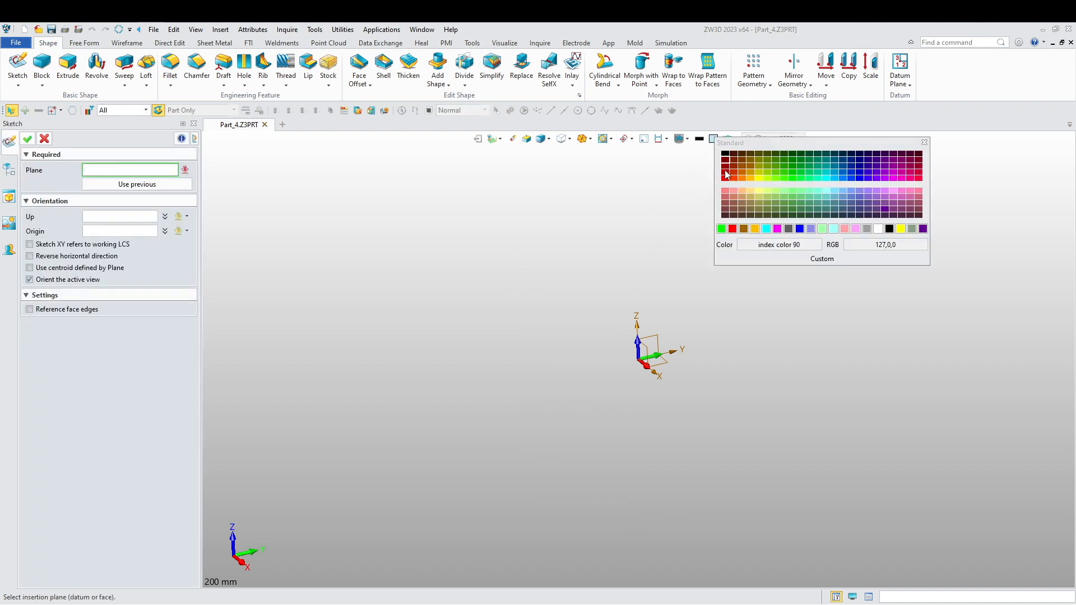
{"action": "left_click", "coordinate": [788, 232]}
{"action": "left_click", "coordinate": [639, 367]}
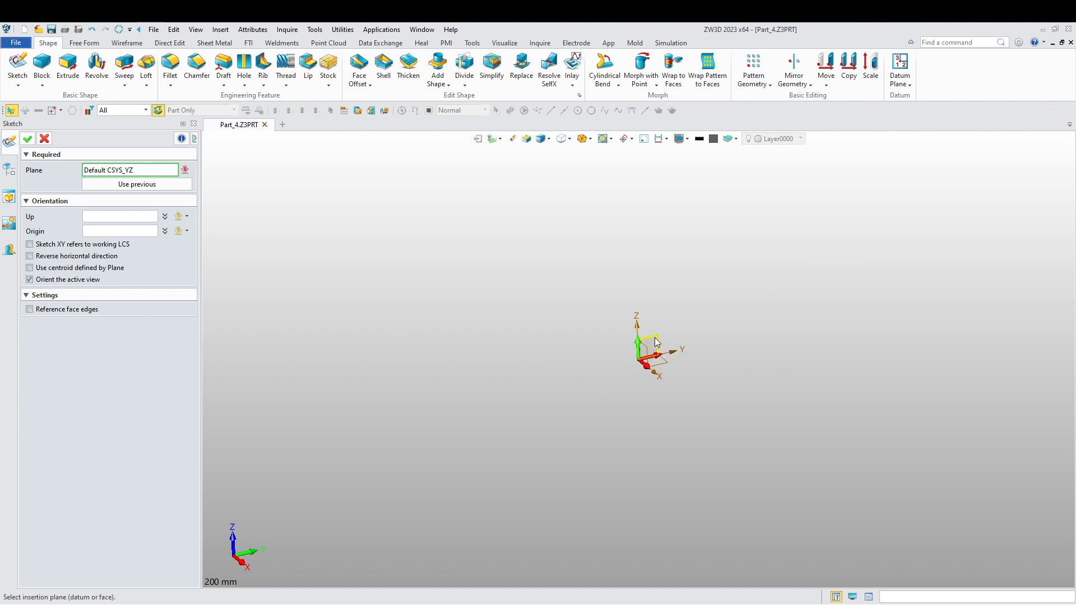
{"action": "middle_click", "coordinate": [518, 339]}
- Draw a 10 mm diameter circle centred on the sketch origin
{"action": "left_click", "coordinate": [73, 83]}
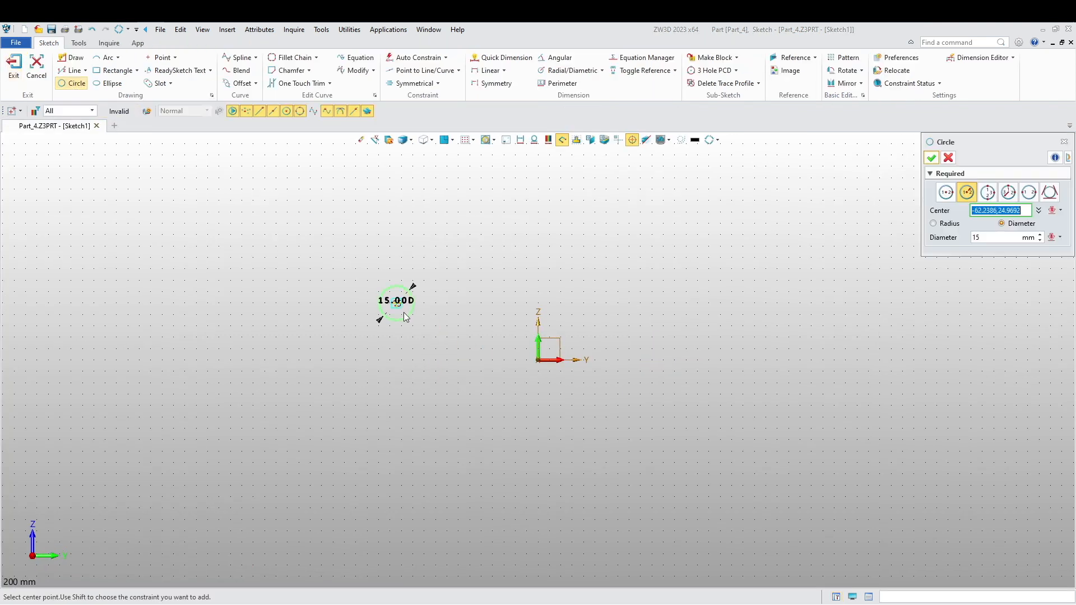
{"action": "left_click", "coordinate": [538, 359]}
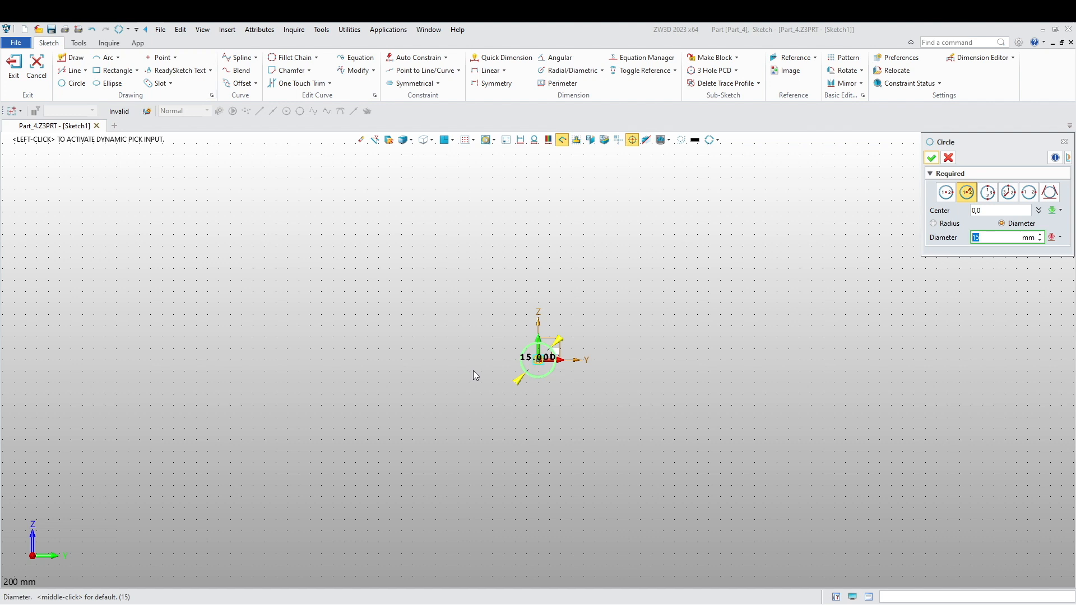
{"action": "type", "text": "10"}
{"action": "key", "text": "Return"}
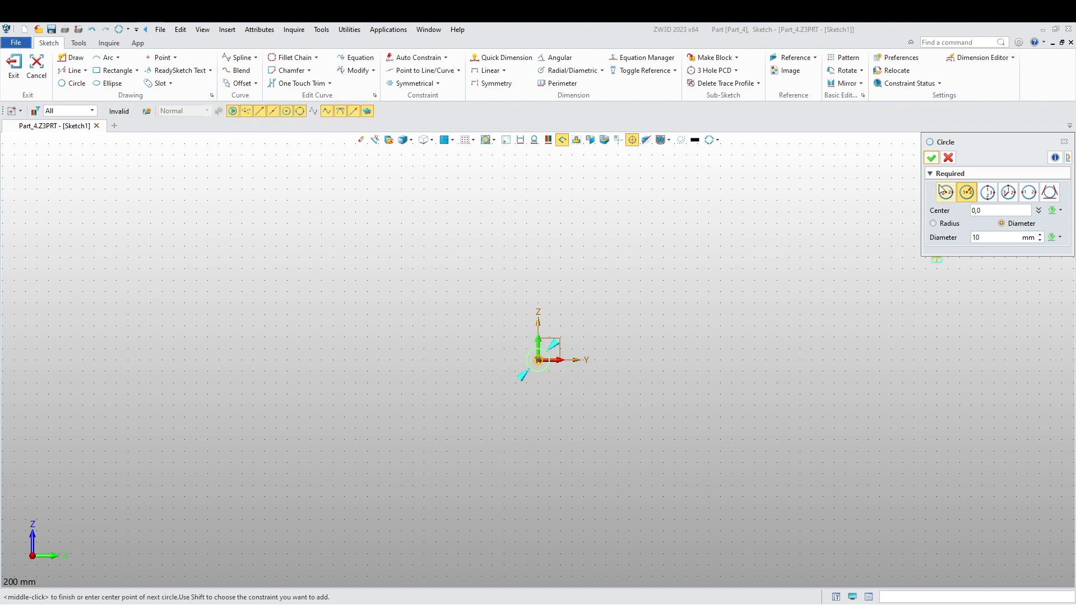
{"action": "left_click", "coordinate": [931, 157]}
- Add a concentric 12 mm diameter circle at the sketch origin
{"action": "scroll", "coordinate": [543, 386], "scroll_direction": "up", "scroll_amount": 5}
{"action": "middle_click_drag", "start_coordinate": [542, 387], "coordinate": [338, 425]}
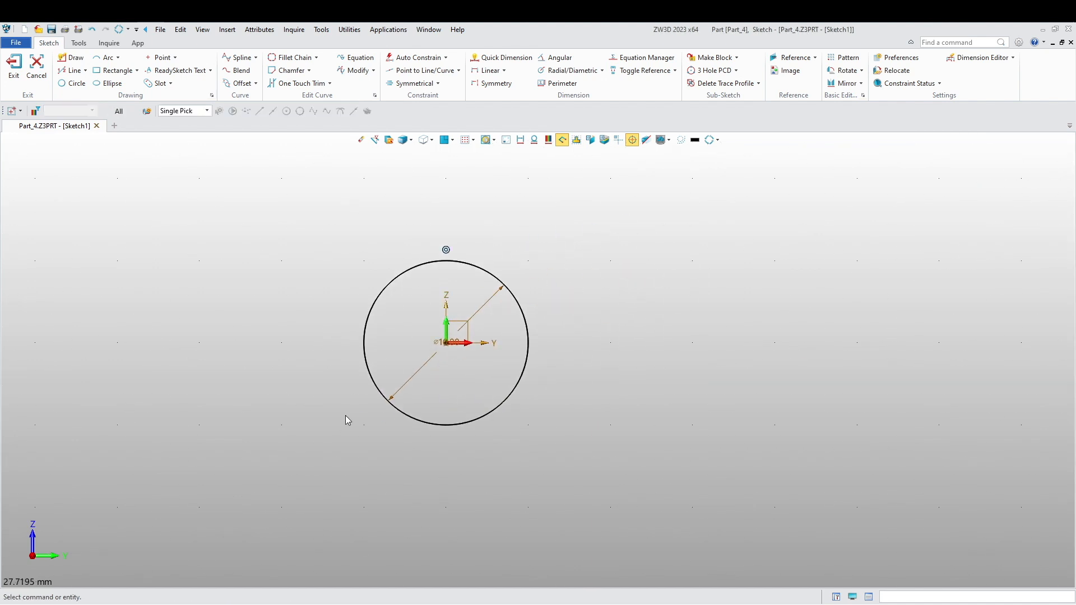
{"action": "middle_click", "coordinate": [349, 295]}
{"action": "left_click", "coordinate": [446, 343]}
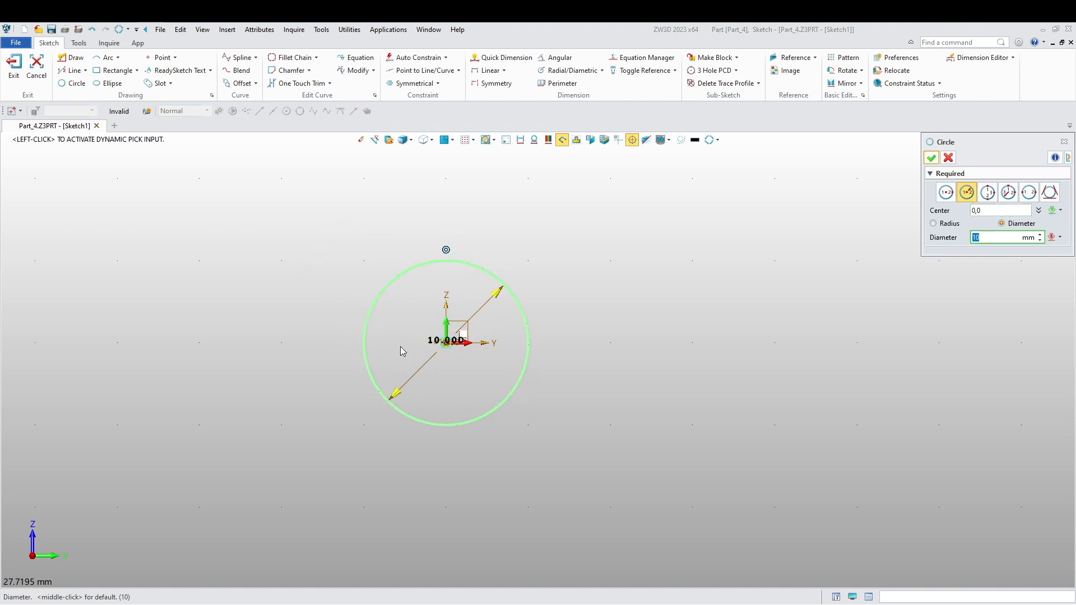
{"action": "type", "text": "12"}
{"action": "key", "text": "Return"}
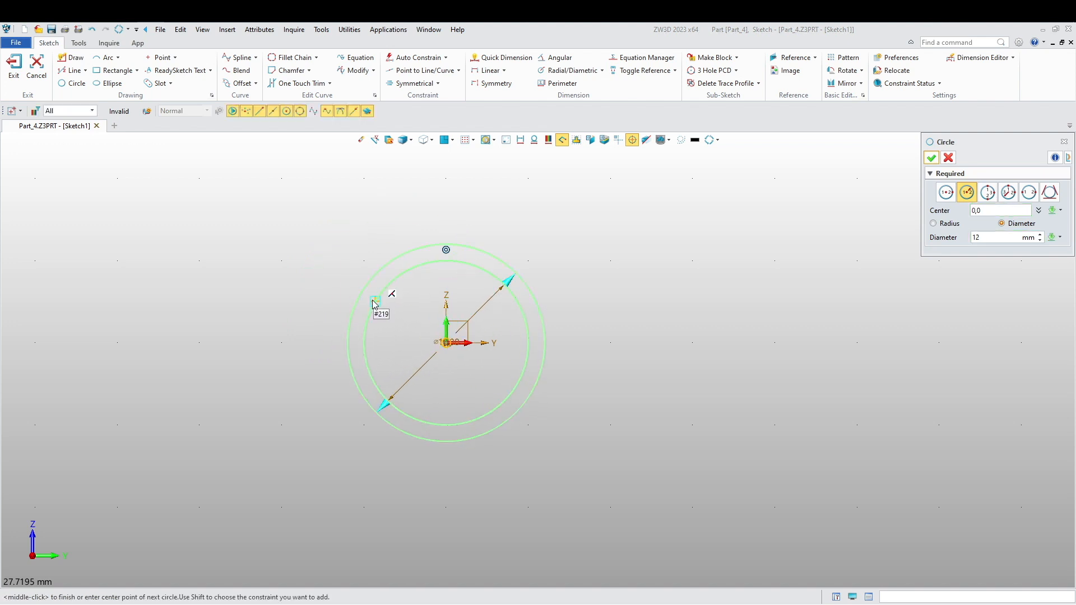
{"action": "middle_click", "coordinate": [372, 324]}
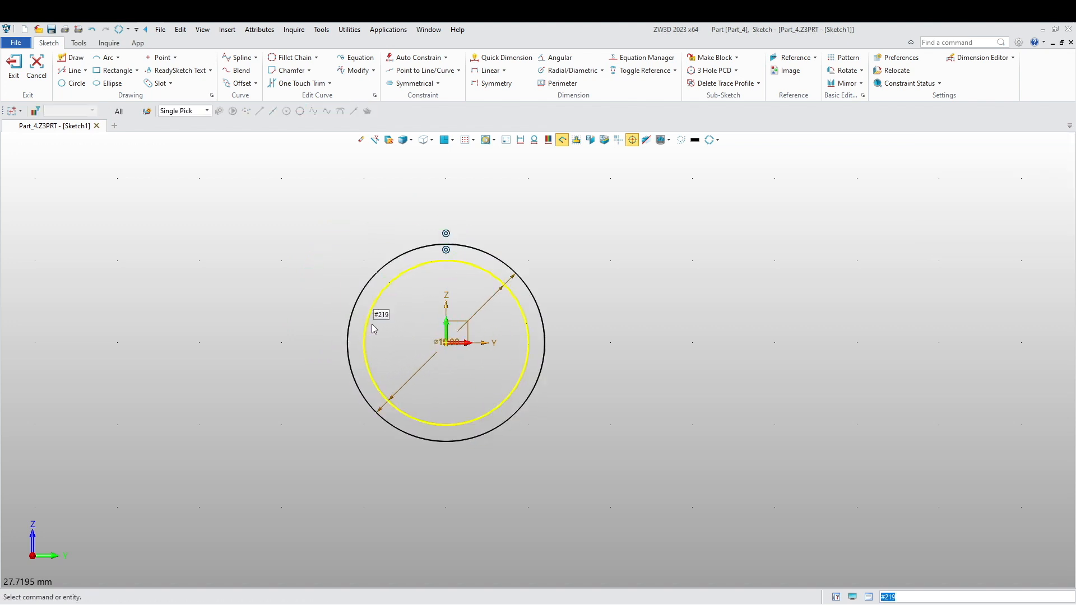
- Draw a vertical line from the origin up past the outer circle and convert it to construction geometry
{"action": "left_click", "coordinate": [71, 57]}
{"action": "left_click", "coordinate": [446, 342]}
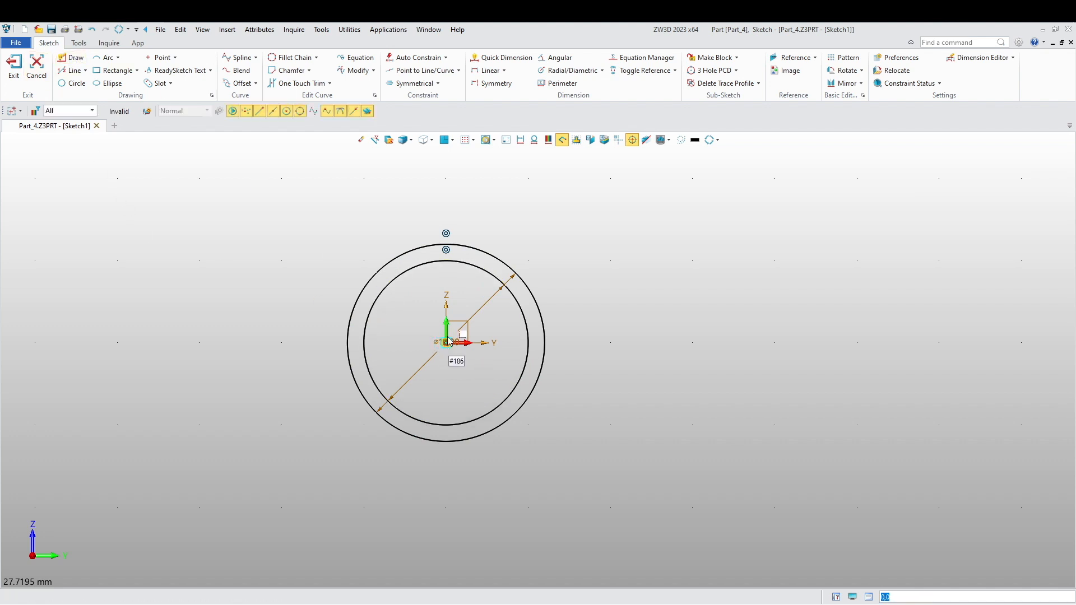
{"action": "left_click", "coordinate": [449, 212]}
{"action": "middle_click", "coordinate": [448, 218]}
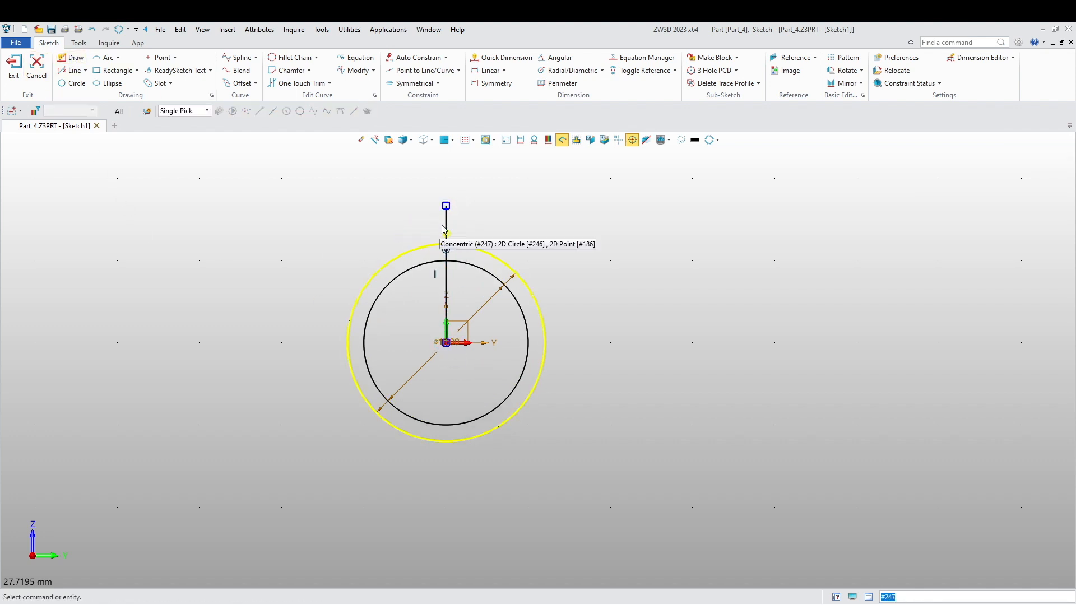
{"action": "right_click", "coordinate": [449, 222]}
{"action": "left_click", "coordinate": [457, 210]}
{"action": "scroll", "coordinate": [413, 290], "scroll_direction": "up", "scroll_amount": 4}
{"action": "middle_click_drag", "start_coordinate": [402, 334], "coordinate": [396, 379]}
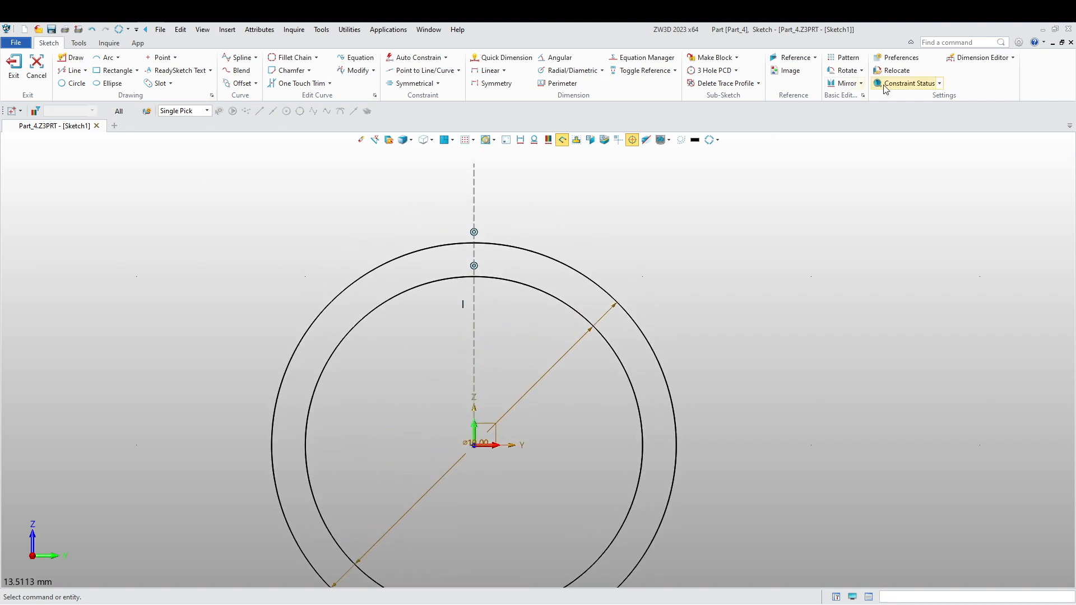
{"action": "middle_click_drag", "start_coordinate": [464, 317], "coordinate": [438, 324]}
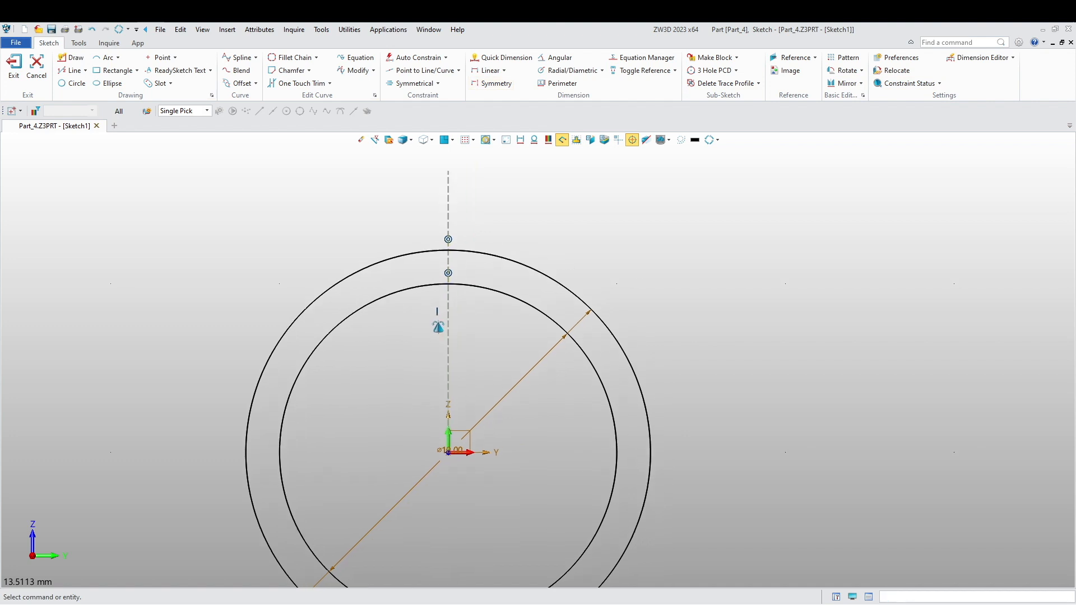
- Rotate the vertical construction line by 2.5° about the origin, moving it rather than copying
{"action": "left_click", "coordinate": [845, 70]}
{"action": "left_click", "coordinate": [443, 347]}
{"action": "middle_click", "coordinate": [440, 370]}
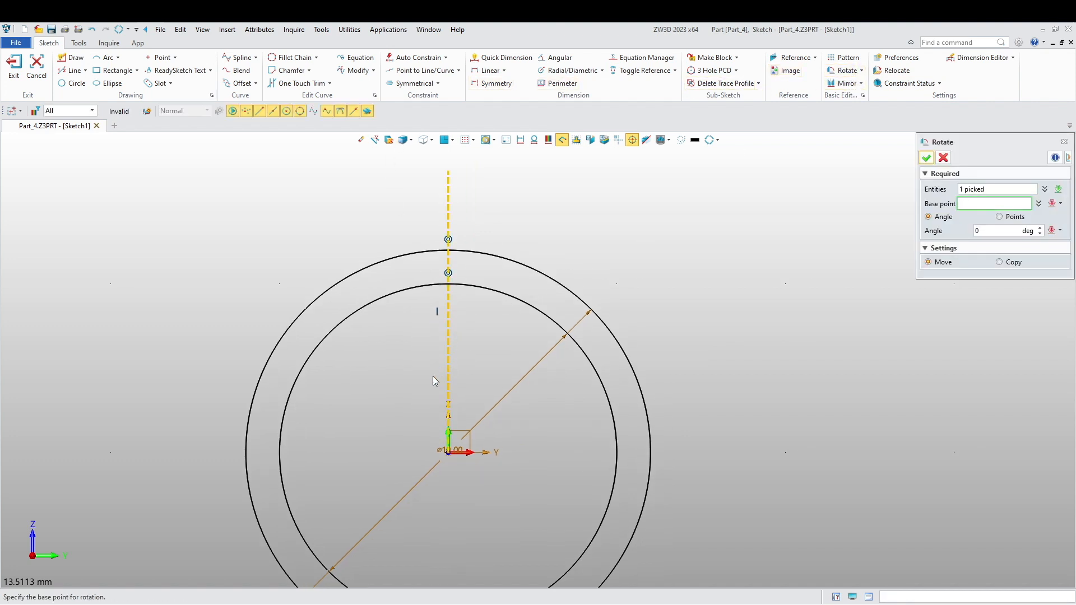
{"action": "left_click", "coordinate": [447, 448]}
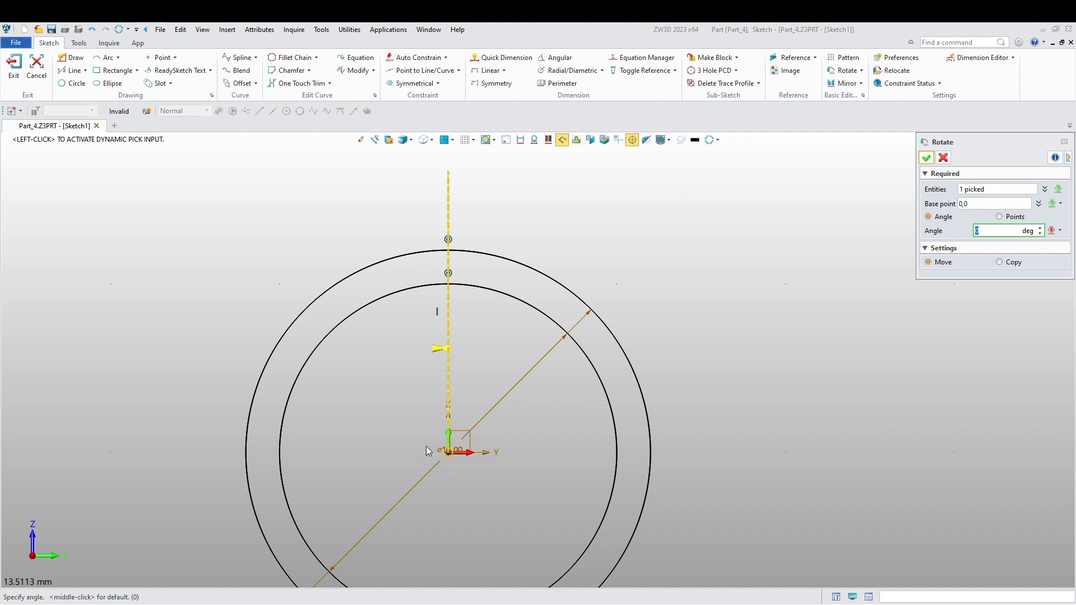
{"action": "type", "text": "2.5"}
{"action": "key", "text": "Return"}
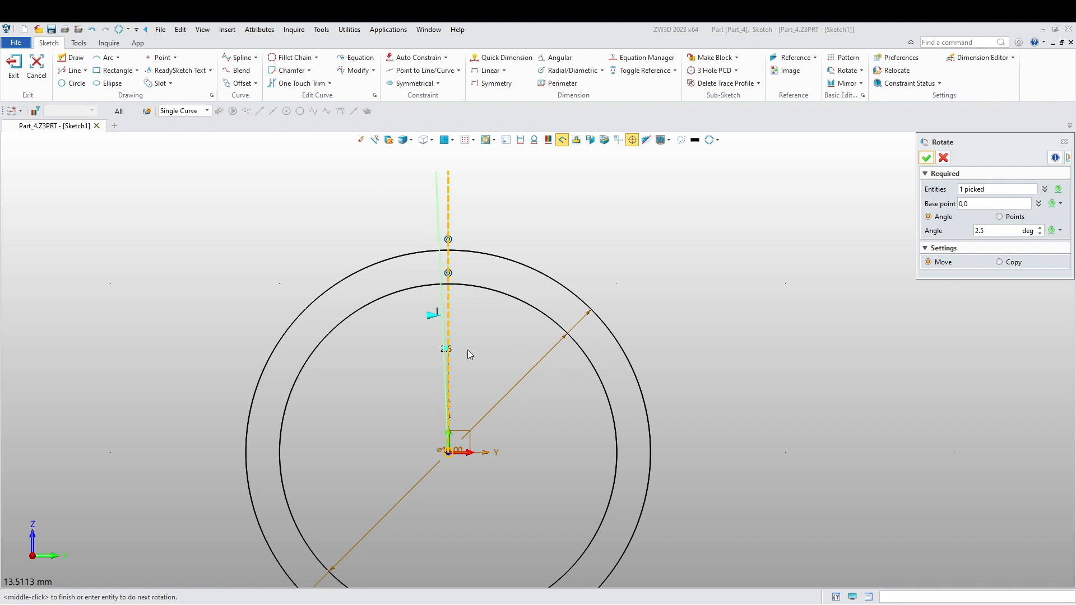
{"action": "middle_click", "coordinate": [437, 343]}
- Mirror the tilted construction line about the vertical Z axis through the origin, keeping the original line
{"action": "left_click", "coordinate": [847, 84]}
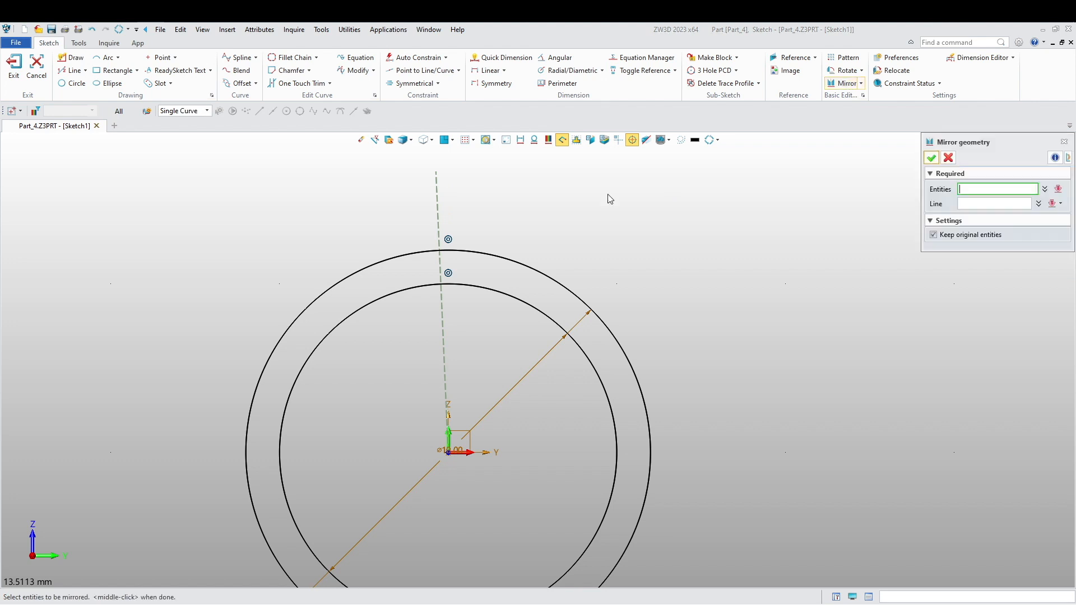
{"action": "left_click", "coordinate": [446, 336]}
{"action": "middle_click", "coordinate": [452, 344]}
{"action": "scroll", "coordinate": [455, 439], "scroll_direction": "up", "scroll_amount": 1}
{"action": "scroll", "coordinate": [455, 440], "scroll_direction": "up", "scroll_amount": 3}
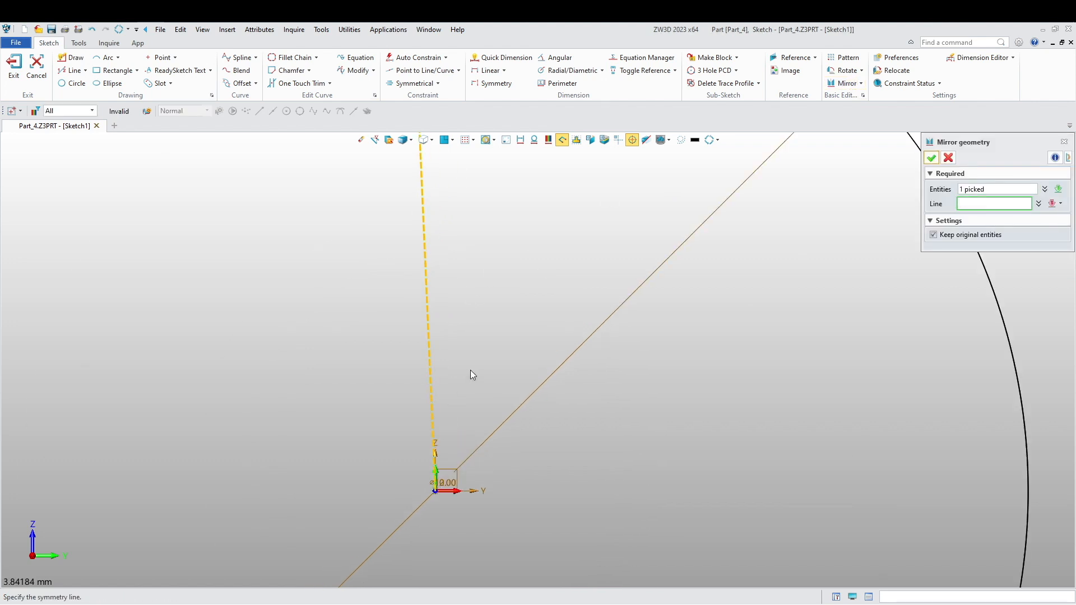
{"action": "left_click", "coordinate": [845, 83]}
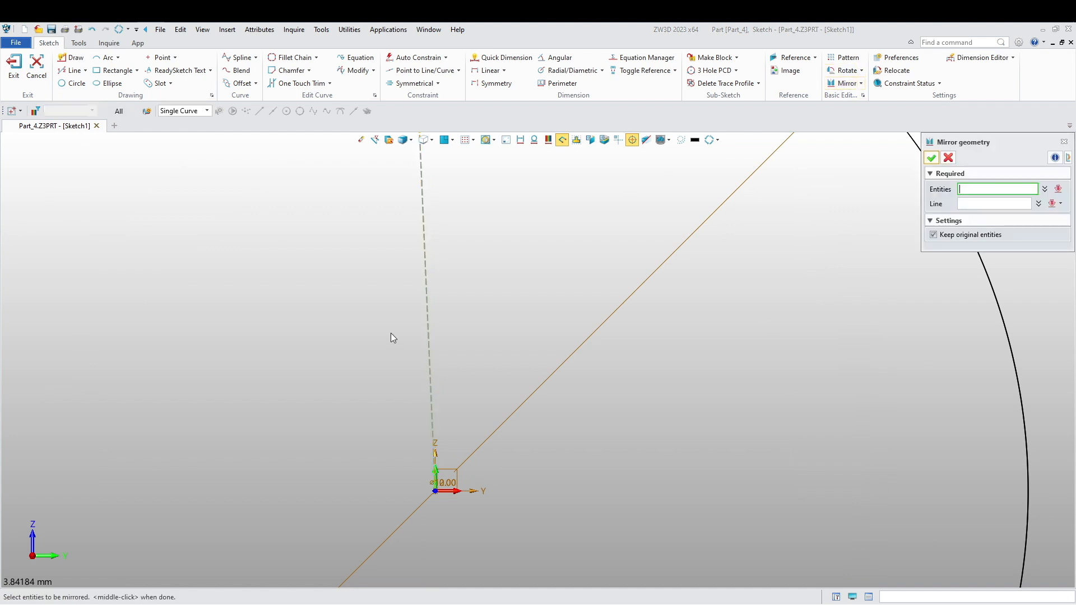
{"action": "middle_click", "coordinate": [427, 312]}
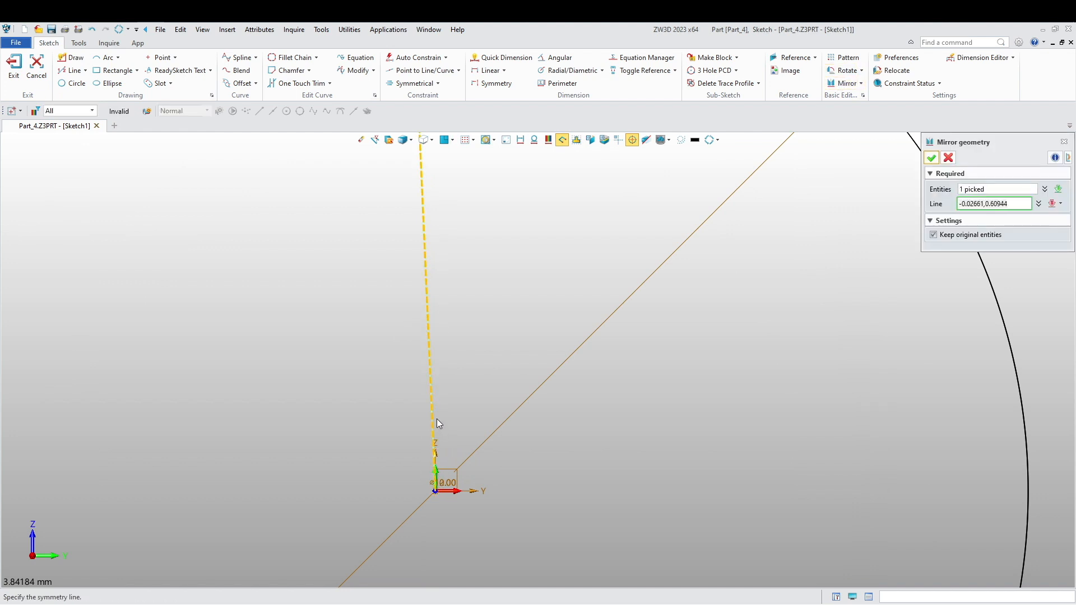
{"action": "scroll", "coordinate": [439, 454], "scroll_direction": "up", "scroll_amount": 5}
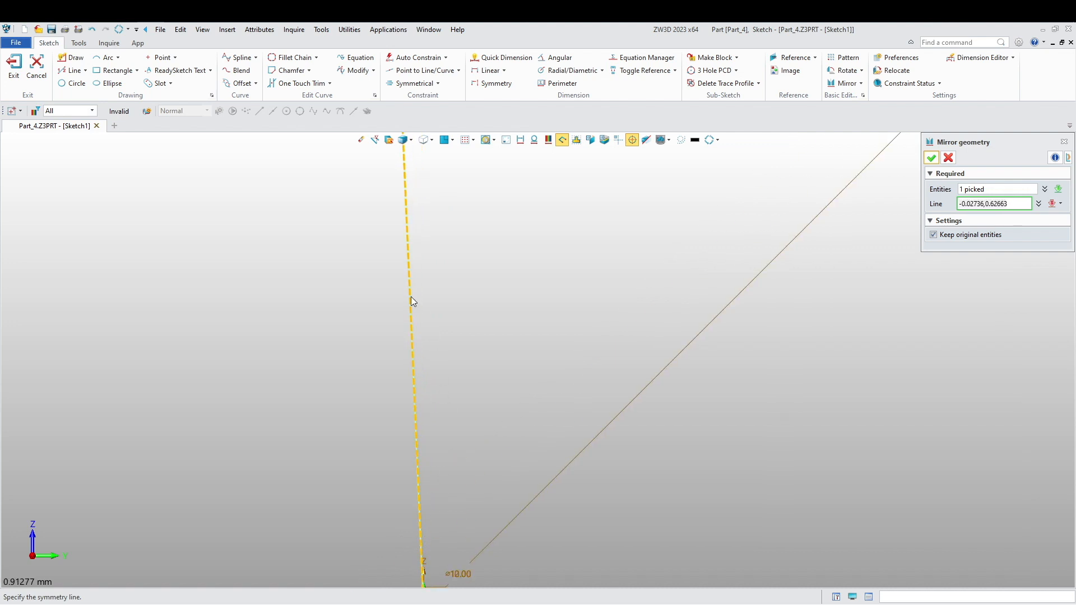
{"action": "scroll", "coordinate": [516, 302], "scroll_direction": "down", "scroll_amount": 4}
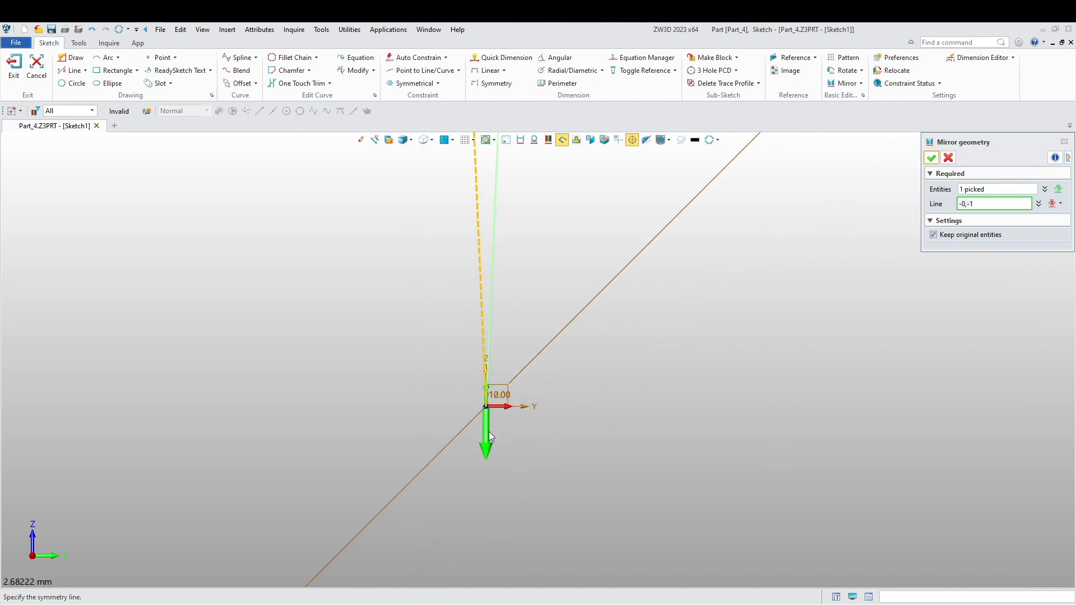
{"action": "left_click", "coordinate": [489, 436]}
{"action": "scroll", "coordinate": [492, 445], "scroll_direction": "up", "scroll_amount": 6}
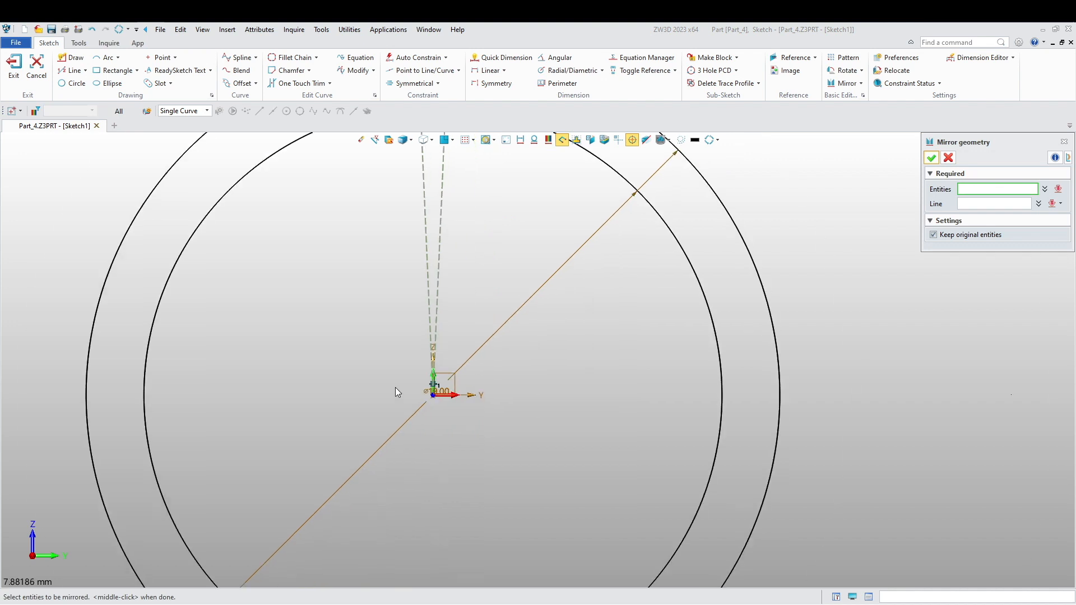
{"action": "scroll", "coordinate": [567, 369], "scroll_direction": "down", "scroll_amount": 3}
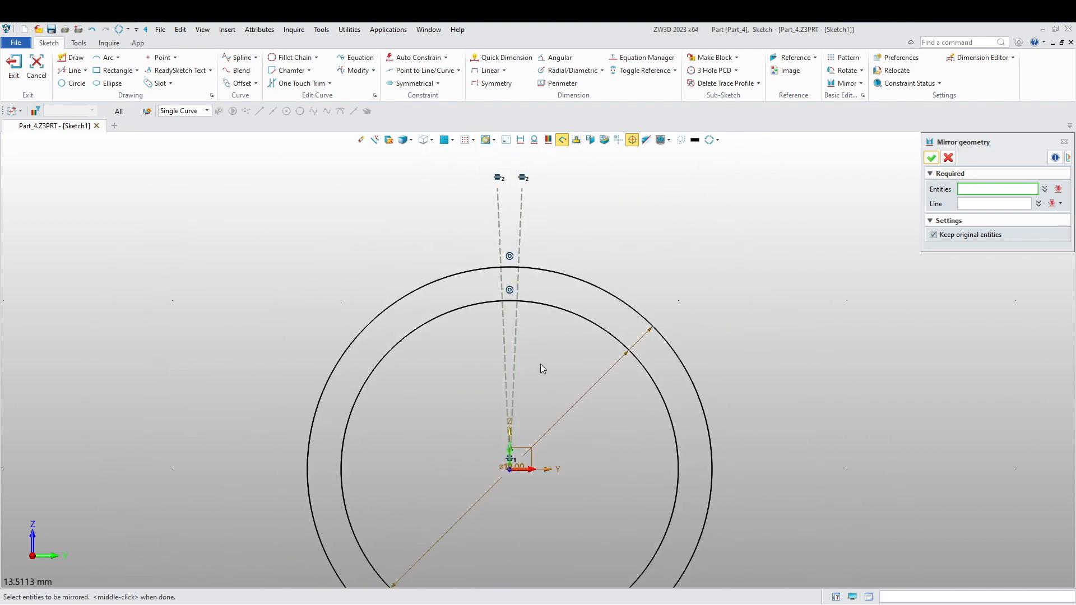
- Offset the 12 mm circle outward by 0.25 mm
{"action": "left_click", "coordinate": [242, 83]}
{"action": "left_click", "coordinate": [551, 275]}
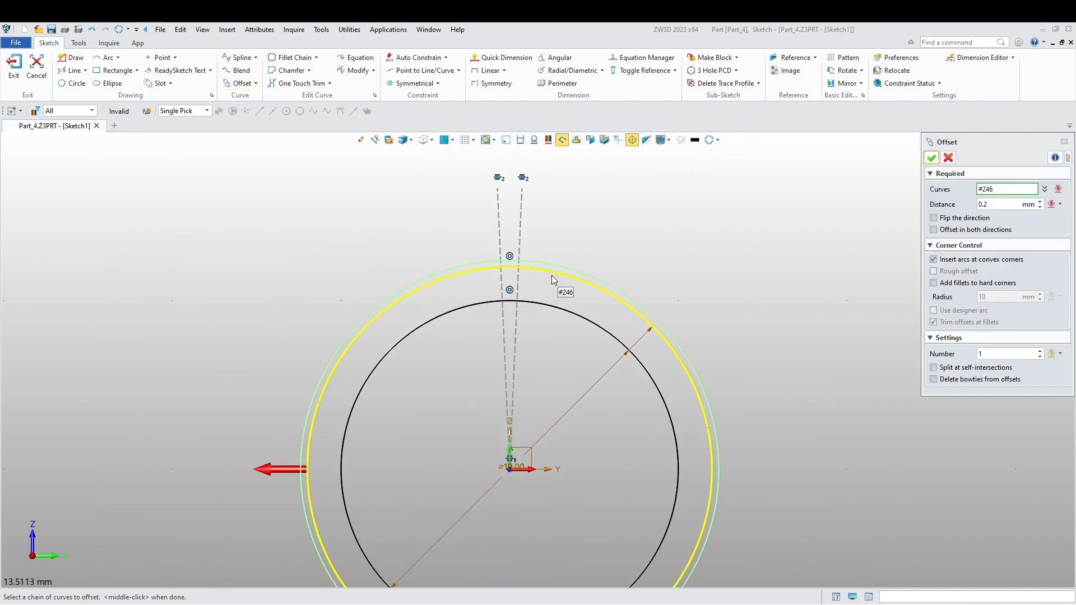
{"action": "middle_click", "coordinate": [408, 286]}
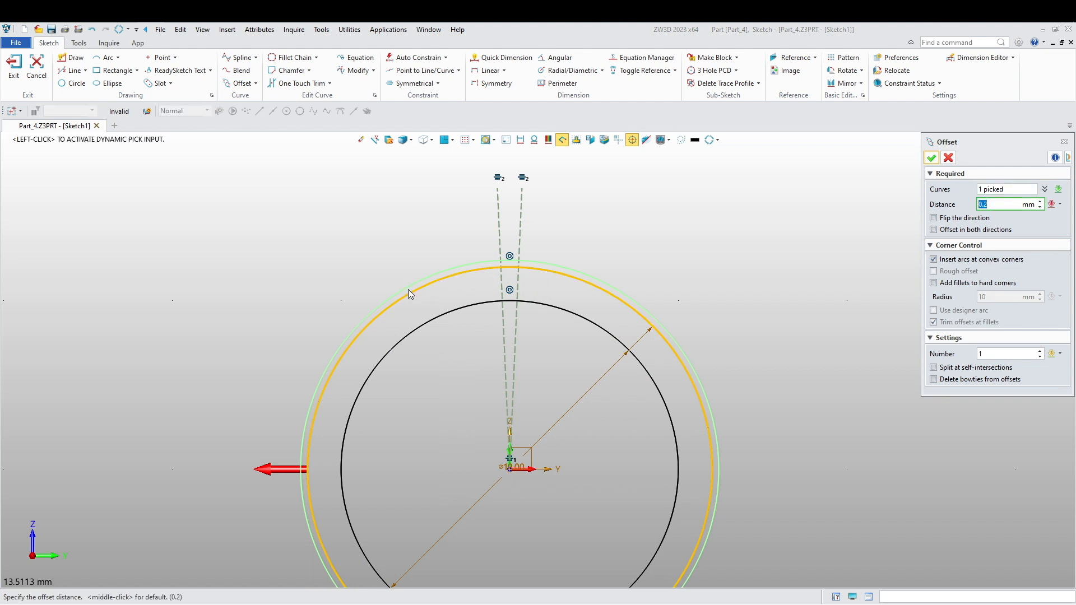
{"action": "type", "text": "0.25"}
{"action": "key", "text": "Return"}
{"action": "middle_click", "coordinate": [408, 289]}
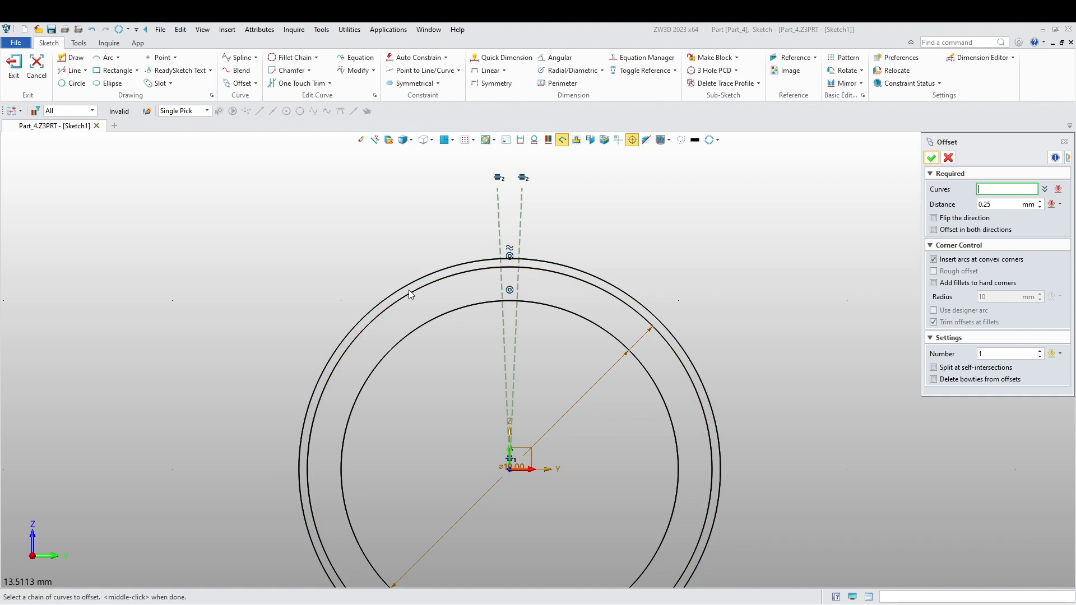
- Convert the two tilted construction lines into regular sketch geometry
{"action": "scroll", "coordinate": [463, 293], "scroll_direction": "up", "scroll_amount": 3}
{"action": "left_click", "coordinate": [516, 223]}
{"action": "right_click", "coordinate": [368, 196]}
{"action": "key", "text": "Escape"}
{"action": "key", "text": "Escape"}
{"action": "left_click_drag", "start_coordinate": [551, 207], "coordinate": [405, 196]}
{"action": "right_click", "coordinate": [382, 199]}
{"action": "left_click", "coordinate": [388, 193]}
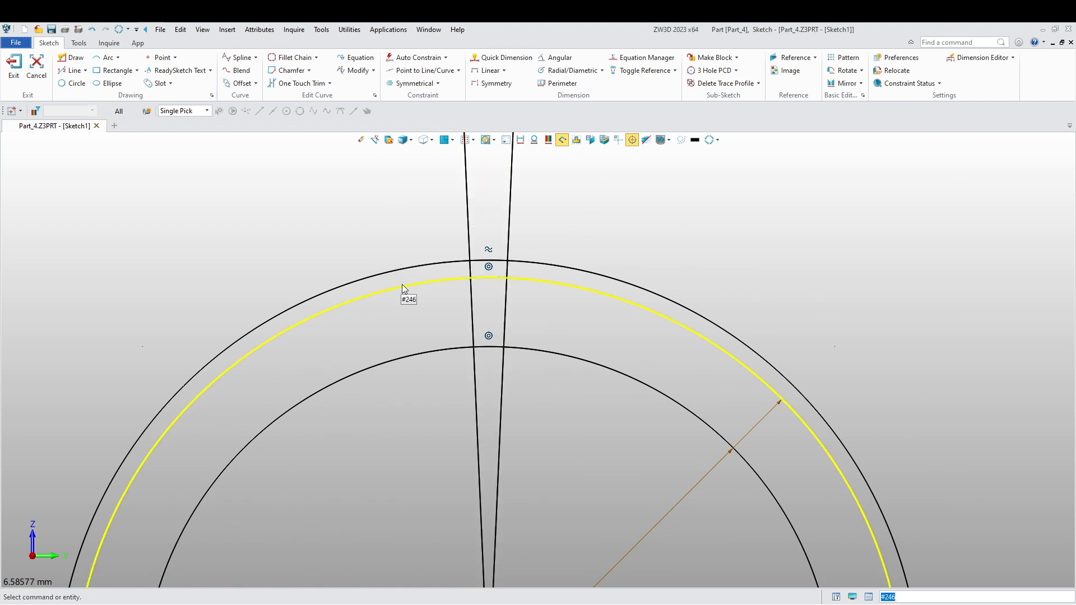
- Trim the outer offset circle, keeping only the short arc between the two tilted lines
{"action": "left_click", "coordinate": [297, 84]}
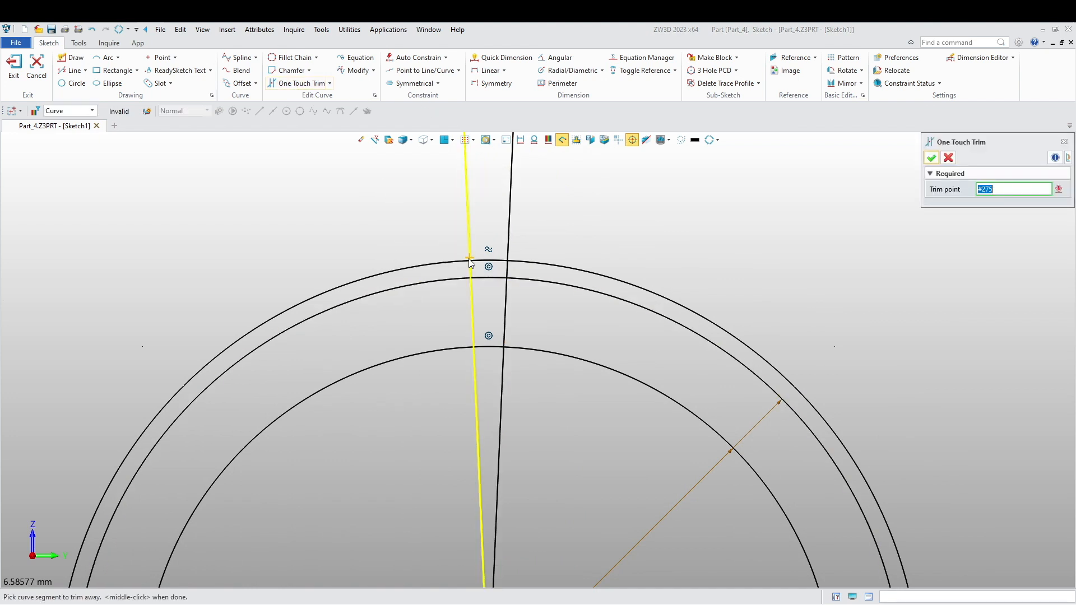
{"action": "left_click", "coordinate": [541, 262]}
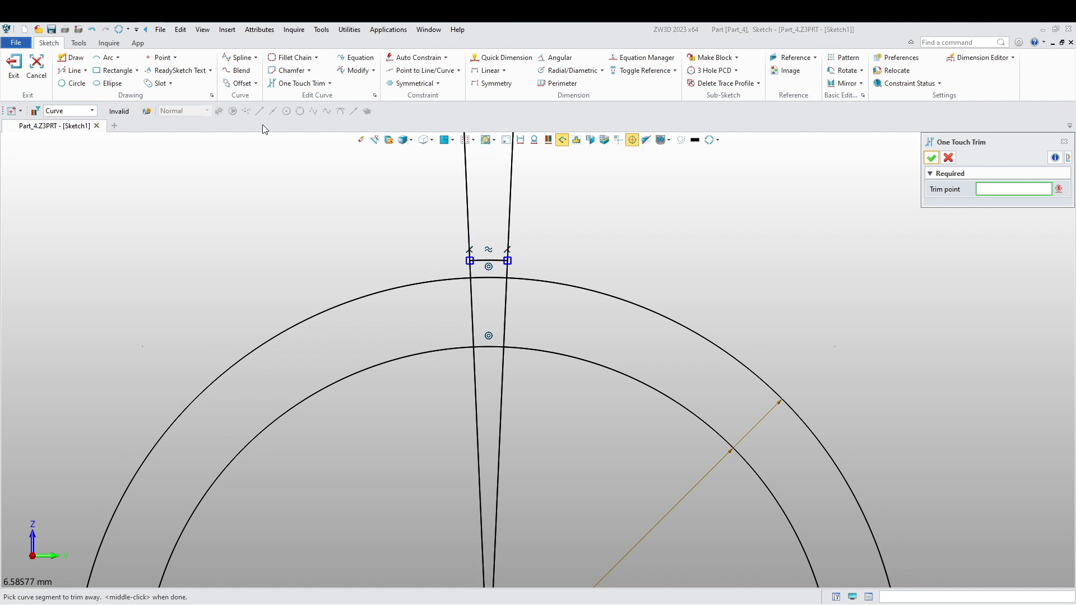
{"action": "key", "text": "Escape"}
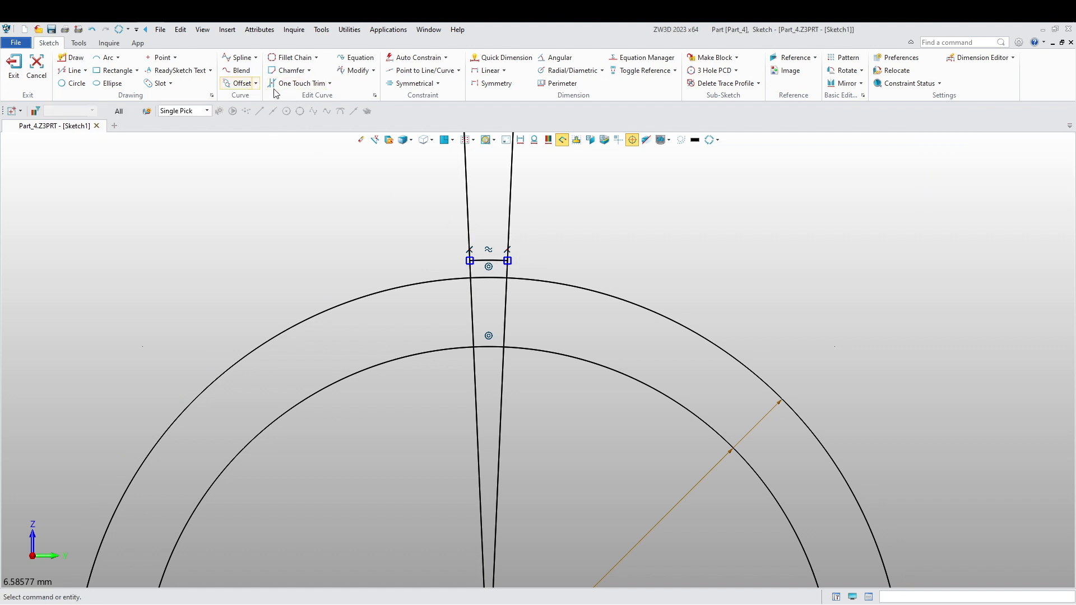
- Trim the two tilted lines above the short arc and between the 10 mm and 12 mm circles
{"action": "left_click", "coordinate": [295, 84]}
{"action": "left_click", "coordinate": [472, 230]}
{"action": "left_click", "coordinate": [509, 221]}
{"action": "left_click", "coordinate": [504, 299]}
{"action": "middle_click_drag", "start_coordinate": [557, 448], "coordinate": [557, 414]}
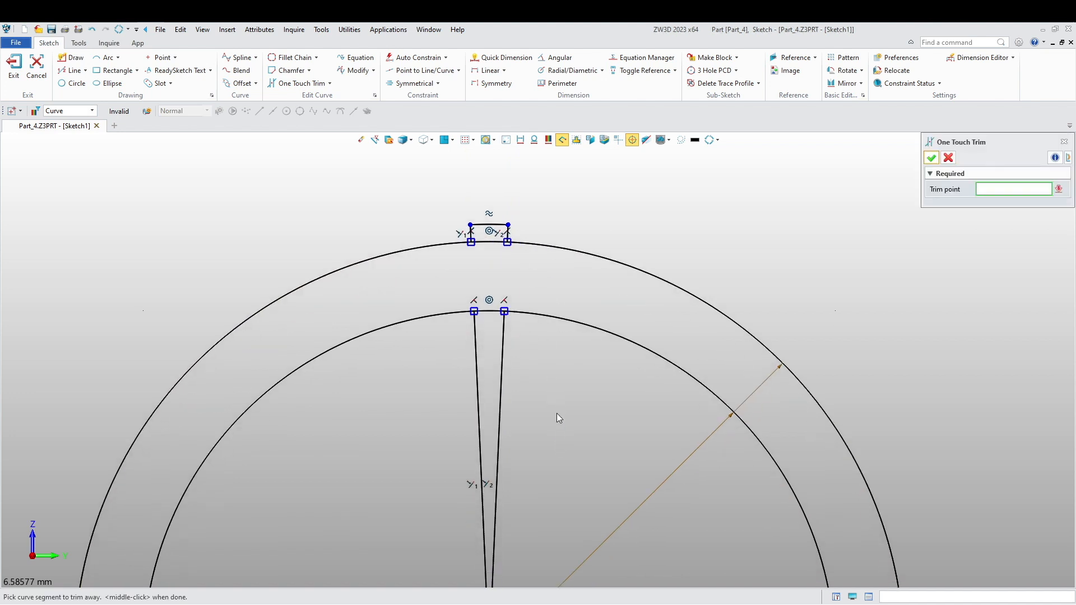
- Delete the two leftover line segments inside the 10 mm circle
{"action": "left_click", "coordinate": [360, 140]}
{"action": "left_click_drag", "start_coordinate": [532, 400], "coordinate": [441, 375]}
{"action": "middle_click", "coordinate": [441, 375]}
{"action": "scroll", "coordinate": [445, 426], "scroll_direction": "down", "scroll_amount": 3}
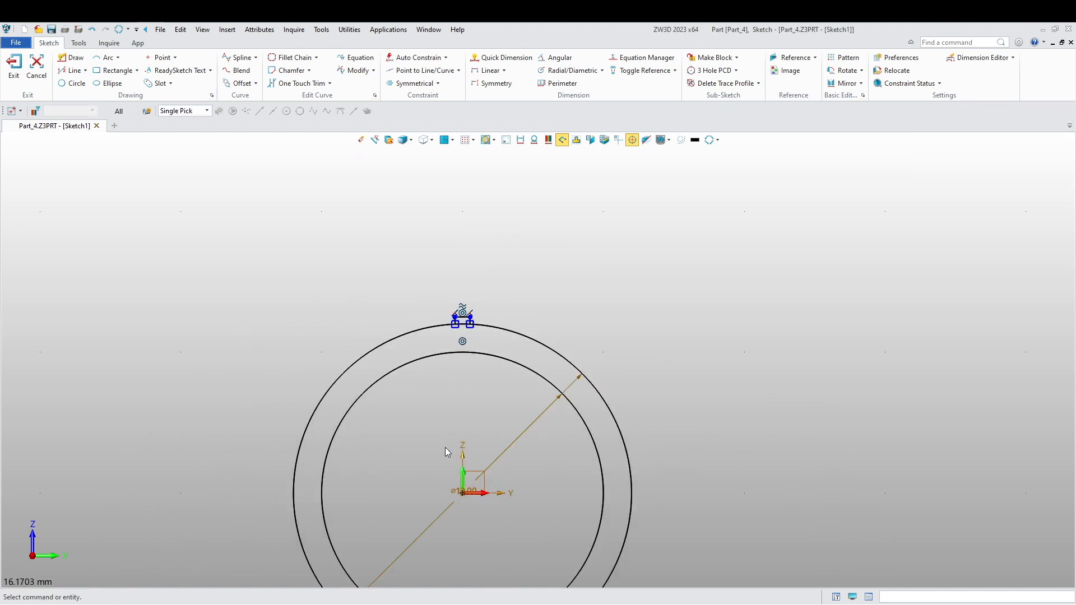
- Check the small tab profile on the 12 mm circle and exit the sketch
{"action": "scroll", "coordinate": [469, 287], "scroll_direction": "up", "scroll_amount": 6}
{"action": "scroll", "coordinate": [471, 288], "scroll_direction": "down", "scroll_amount": 1}
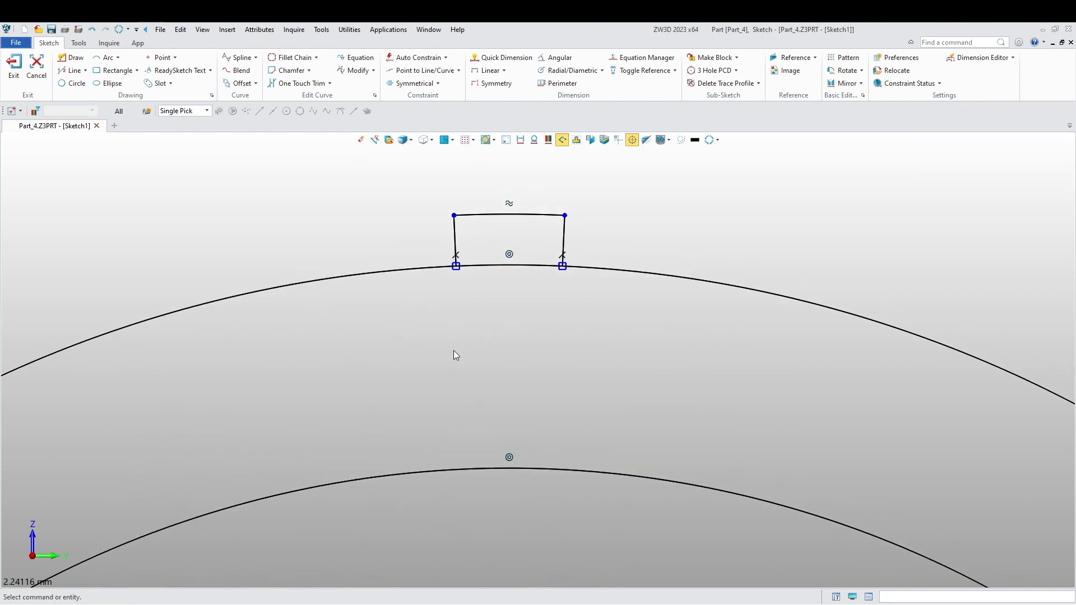
{"action": "scroll", "coordinate": [453, 344], "scroll_direction": "down", "scroll_amount": 3}
{"action": "scroll", "coordinate": [465, 414], "scroll_direction": "down", "scroll_amount": 4}
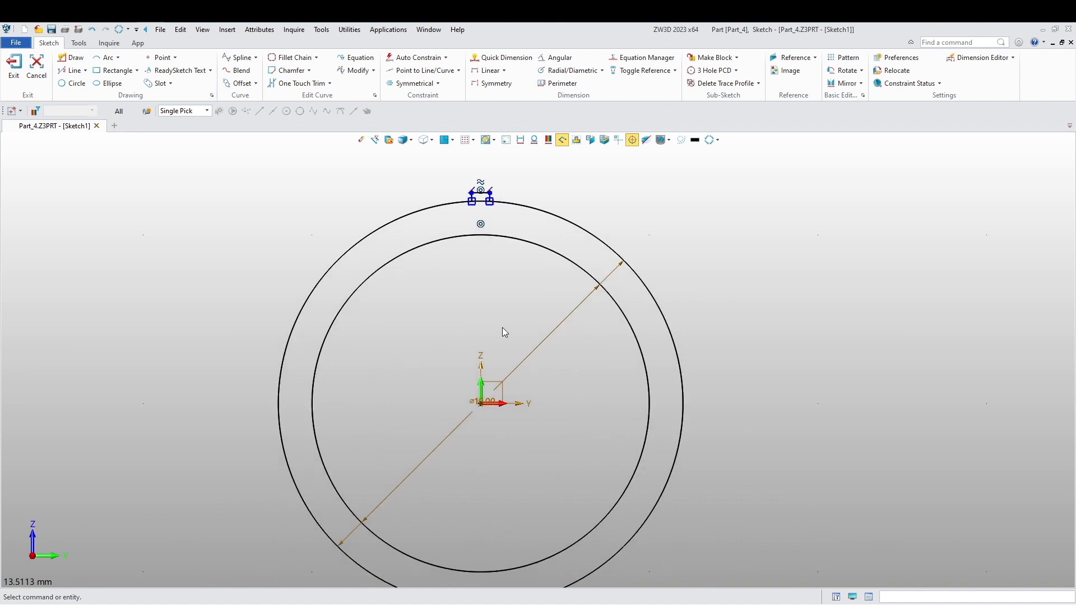
{"action": "mouse_move", "coordinate": [493, 336]}
{"action": "middle_mouse_down"}
{"action": "mouse_move", "coordinate": [502, 401]}
{"action": "mouse_move", "coordinate": [481, 342]}
{"action": "middle_mouse_up"}
{"action": "scroll", "coordinate": [478, 330], "scroll_direction": "up", "scroll_amount": 5}
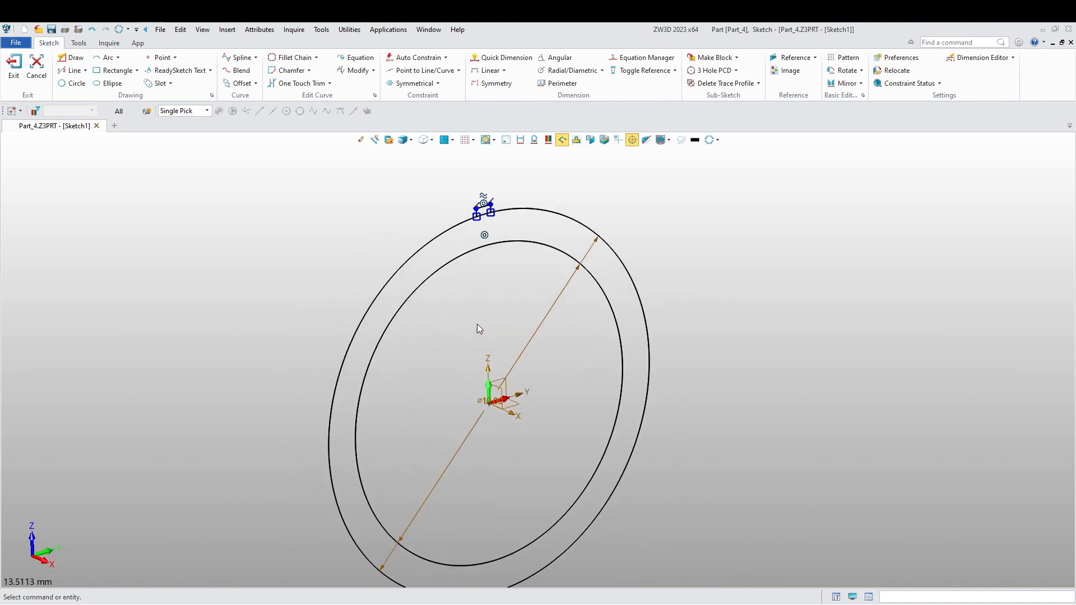
{"action": "right_click_drag", "start_coordinate": [458, 348], "coordinate": [453, 348]}
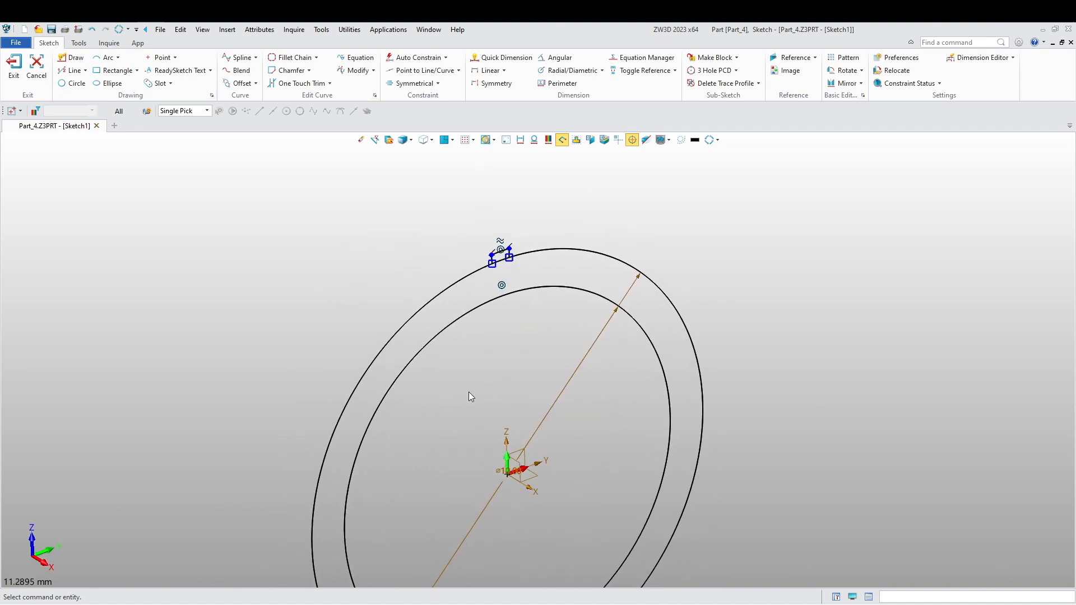
{"action": "middle_click_drag", "start_coordinate": [468, 382], "coordinate": [474, 350]}
{"action": "left_click", "coordinate": [14, 67]}
- Examine the two circles and the small tab profile in the 3D view
{"action": "scroll", "coordinate": [623, 371], "scroll_direction": "up", "scroll_amount": 6}
{"action": "middle_click_drag", "start_coordinate": [531, 341], "coordinate": [463, 363]}
{"action": "mouse_move", "coordinate": [463, 363]}
{"action": "right_mouse_down"}
{"action": "mouse_move", "coordinate": [456, 372]}
{"action": "mouse_move", "coordinate": [527, 353]}
{"action": "right_mouse_up"}
{"action": "scroll", "coordinate": [625, 322], "scroll_direction": "up", "scroll_amount": 5}
{"action": "right_click_drag", "start_coordinate": [641, 280], "coordinate": [621, 269]}
{"action": "middle_click_drag", "start_coordinate": [620, 270], "coordinate": [603, 298]}
{"action": "scroll", "coordinate": [601, 300], "scroll_direction": "up", "scroll_amount": 1}
{"action": "mouse_move", "coordinate": [602, 301]}
{"action": "right_mouse_down"}
{"action": "mouse_move", "coordinate": [560, 294]}
{"action": "mouse_move", "coordinate": [580, 285]}
{"action": "mouse_move", "coordinate": [588, 300]}
{"action": "right_mouse_up"}
{"action": "middle_click_drag", "start_coordinate": [606, 304], "coordinate": [594, 312]}
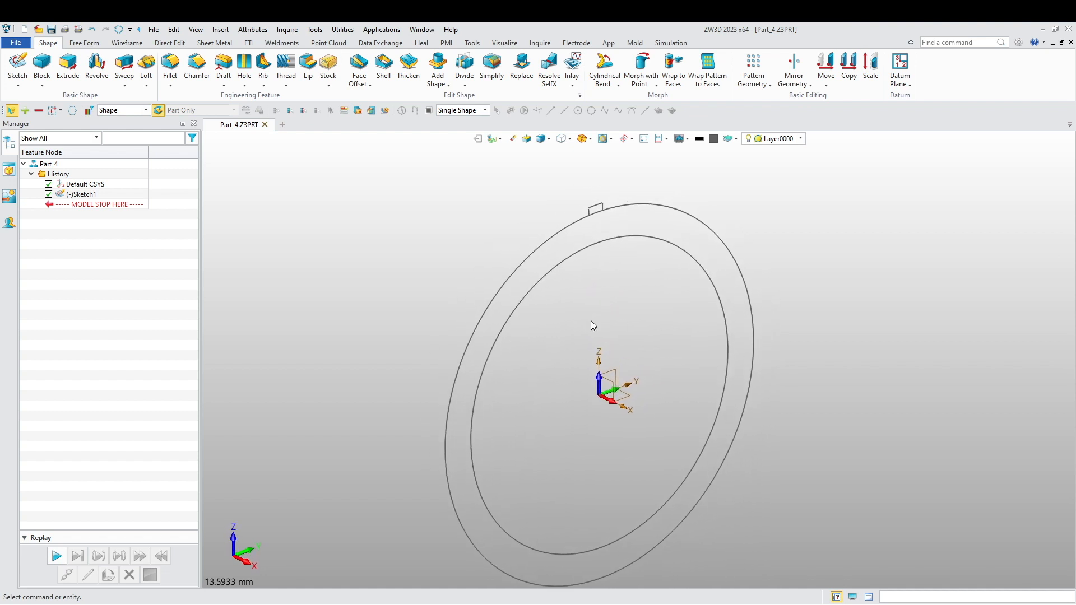
{"action": "scroll", "coordinate": [594, 317], "scroll_direction": "up", "scroll_amount": 3}
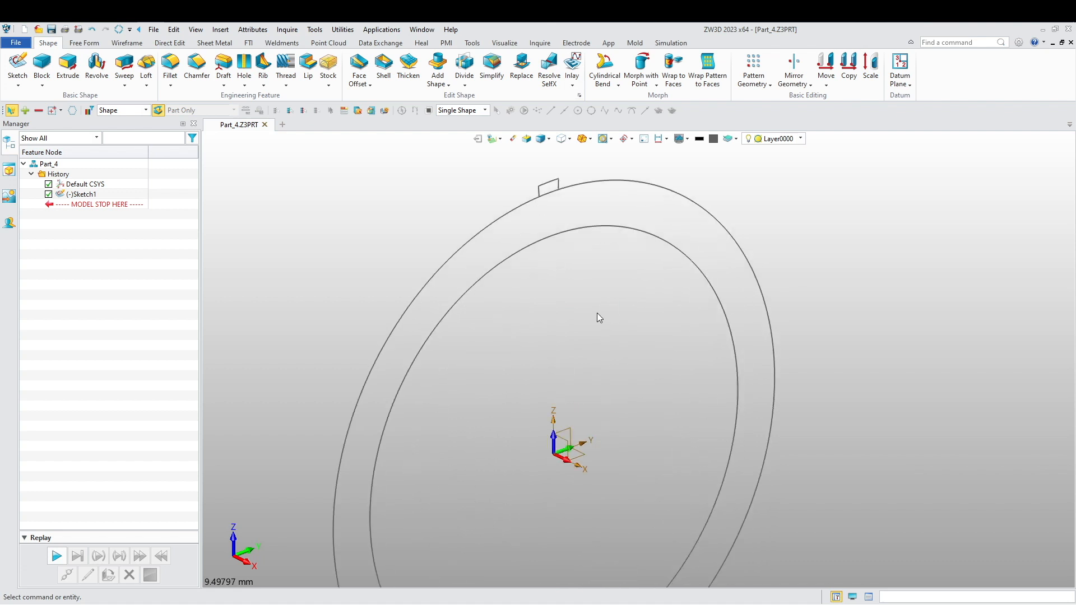
{"action": "scroll", "coordinate": [330, 230], "scroll_direction": "down", "scroll_amount": 3}
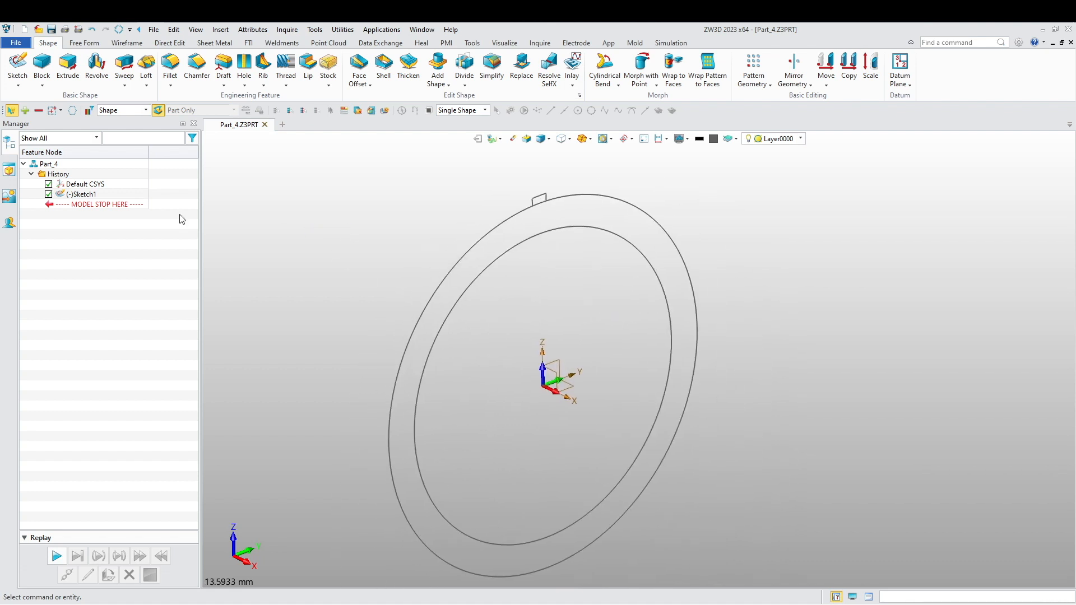
- Extrude the 10 mm and 12 mm circles symmetrically by 2 mm as the base ring
{"action": "left_click", "coordinate": [64, 68]}
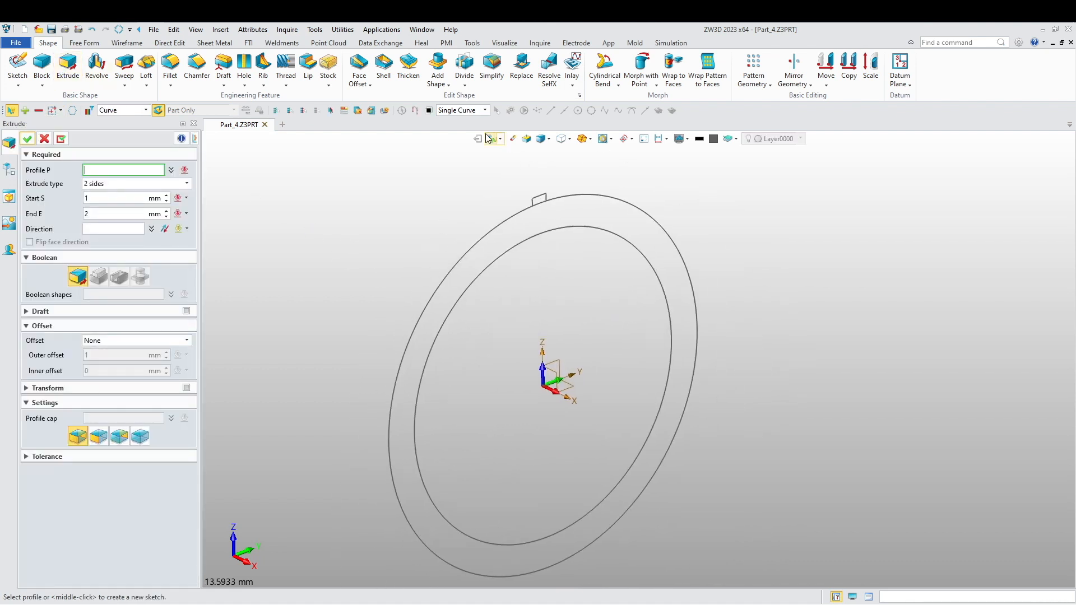
{"action": "left_click", "coordinate": [457, 310]}
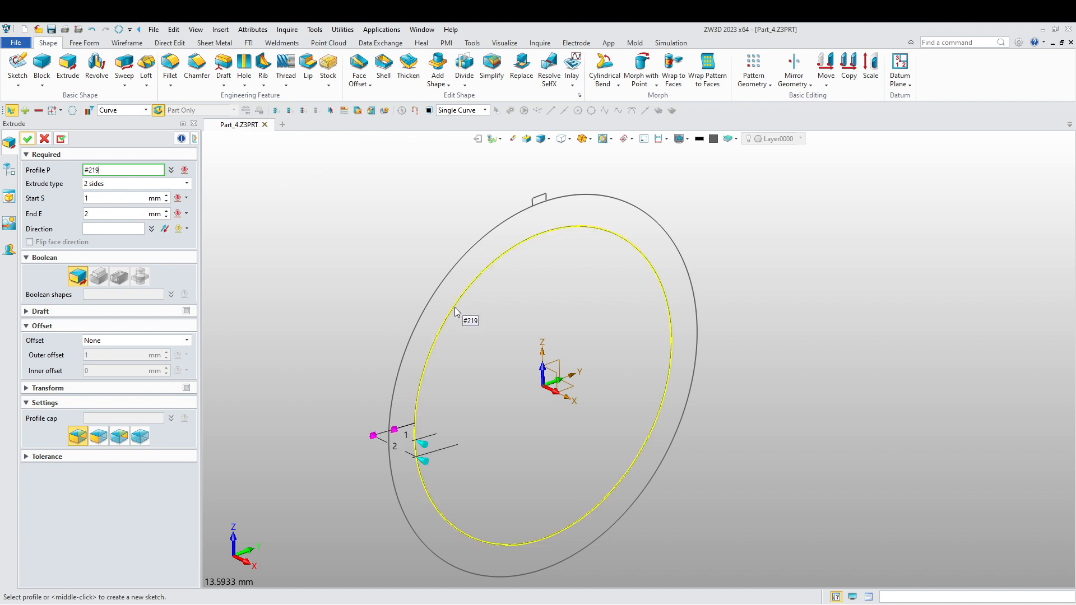
{"action": "left_click", "coordinate": [435, 292]}
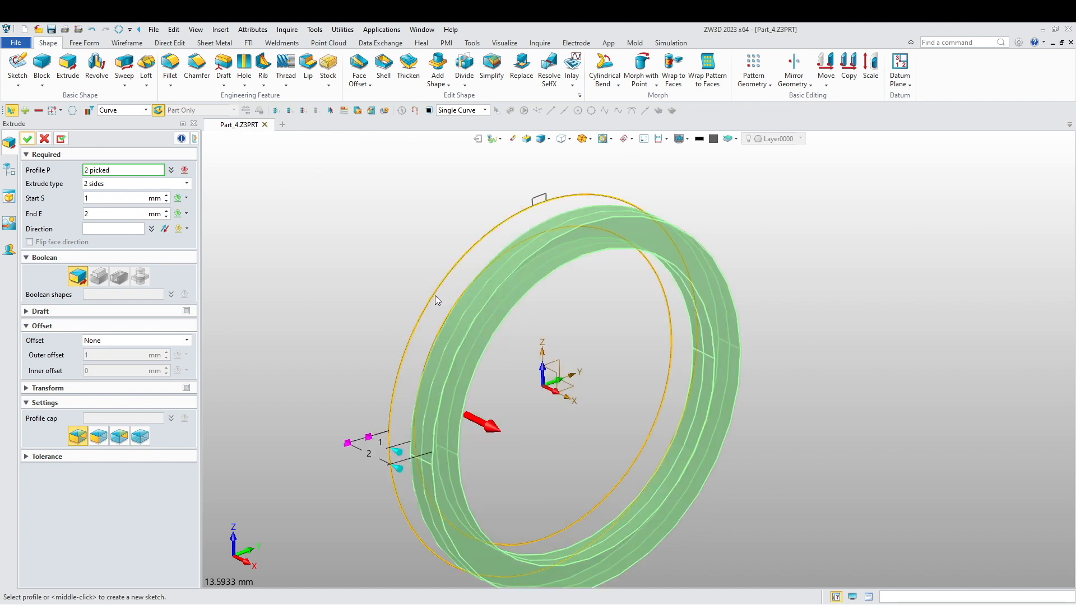
{"action": "left_click", "coordinate": [132, 184]}
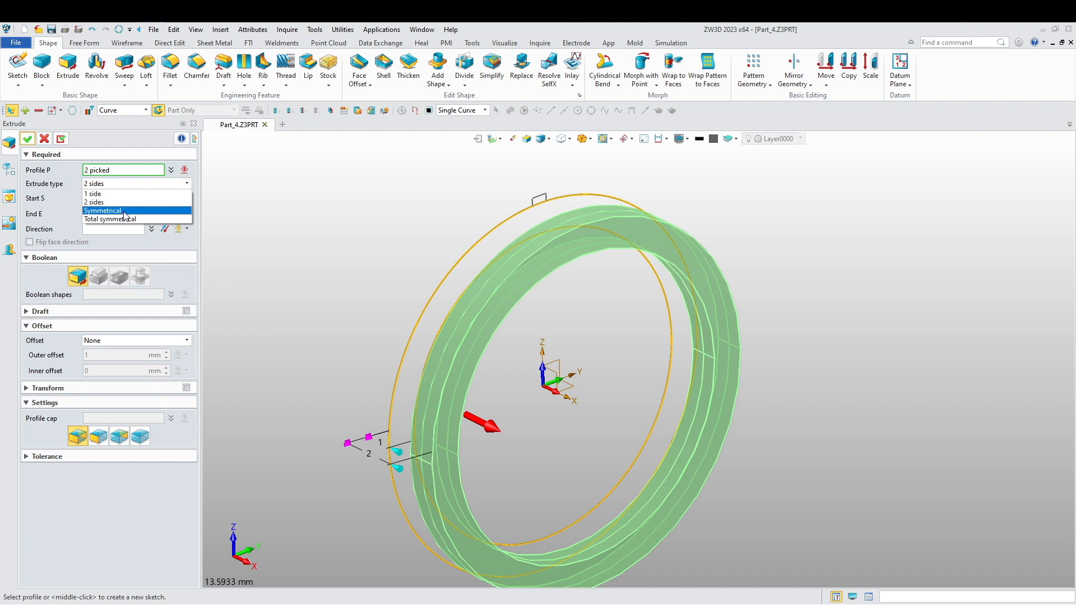
{"action": "left_click", "coordinate": [125, 211]}
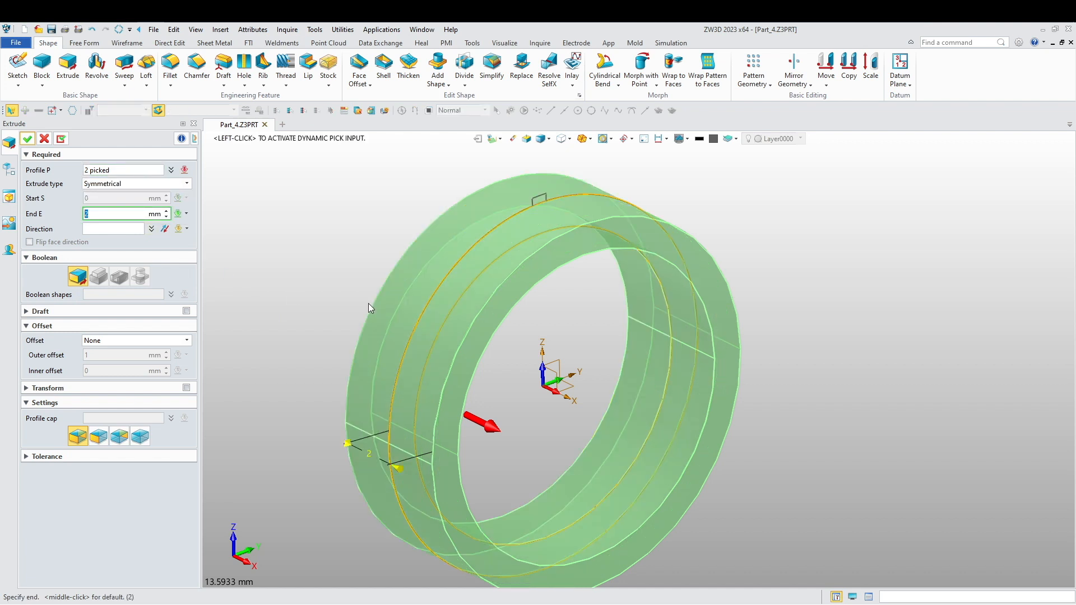
{"action": "right_click_drag", "start_coordinate": [368, 304], "coordinate": [405, 307]}
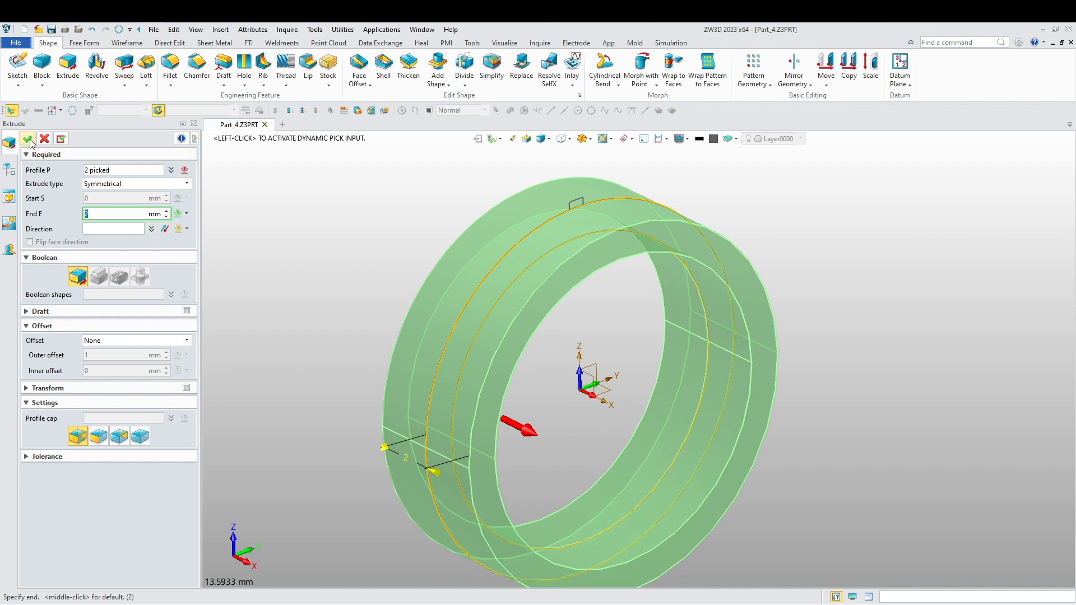
{"action": "left_click", "coordinate": [27, 139]}
{"action": "right_click_drag", "start_coordinate": [257, 292], "coordinate": [291, 309]}
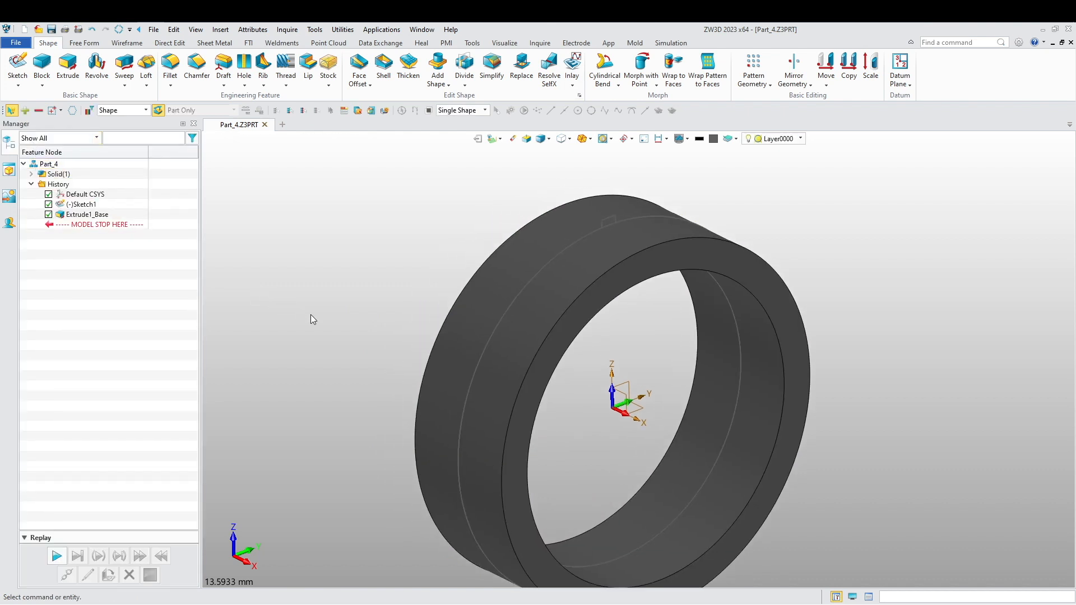
- Extrude the three line segments of the small tab profile symmetrically by 1.5 mm on the ring's outer surface
{"action": "scroll", "coordinate": [446, 250], "scroll_direction": "up", "scroll_amount": 3}
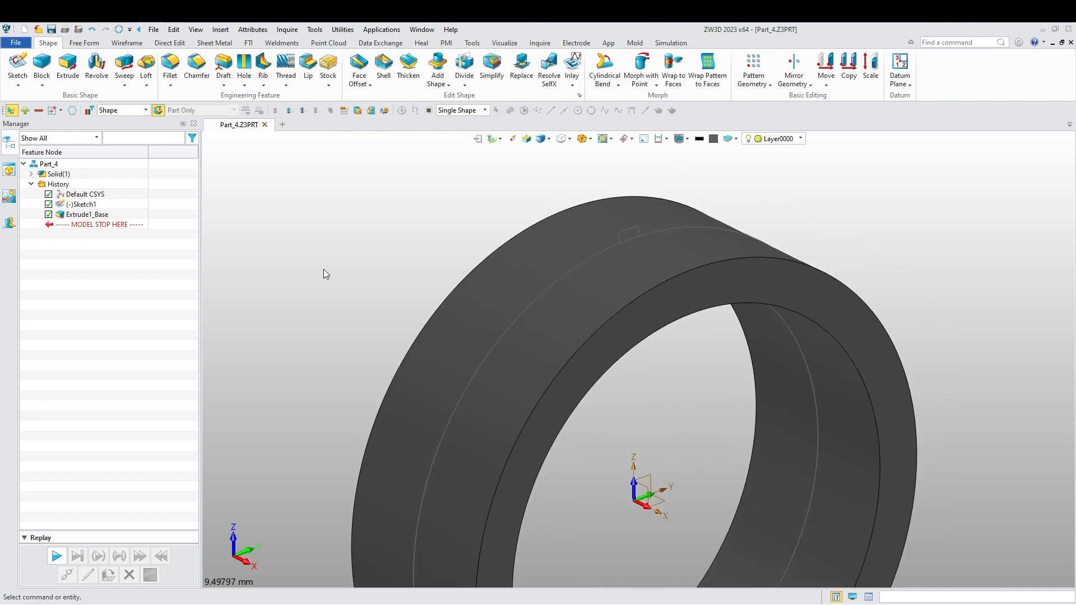
{"action": "left_click", "coordinate": [68, 64]}
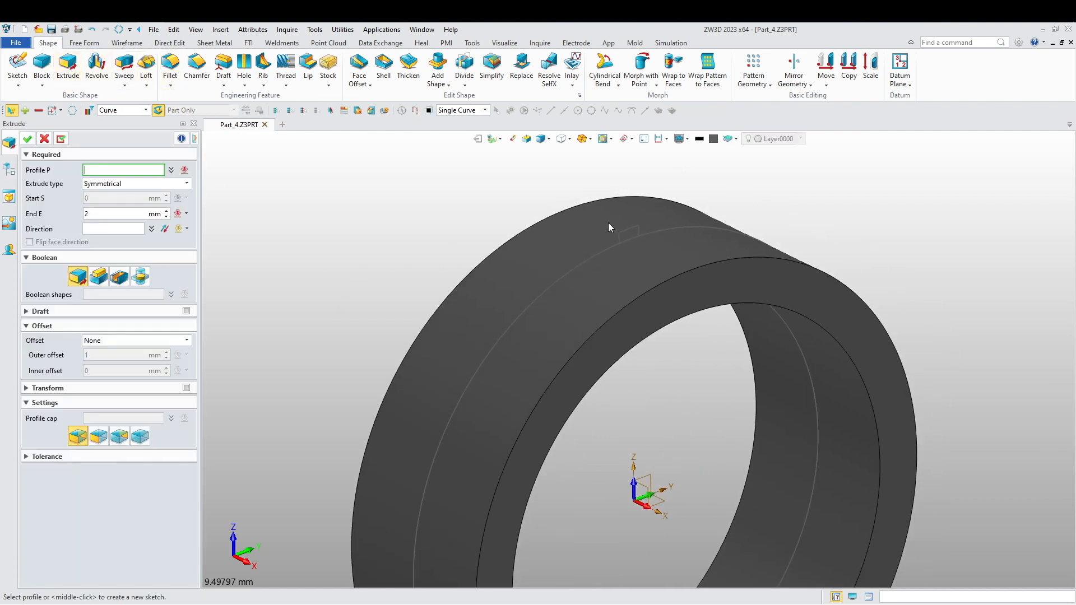
{"action": "scroll", "coordinate": [611, 228], "scroll_direction": "up", "scroll_amount": 7}
{"action": "left_click", "coordinate": [637, 259]}
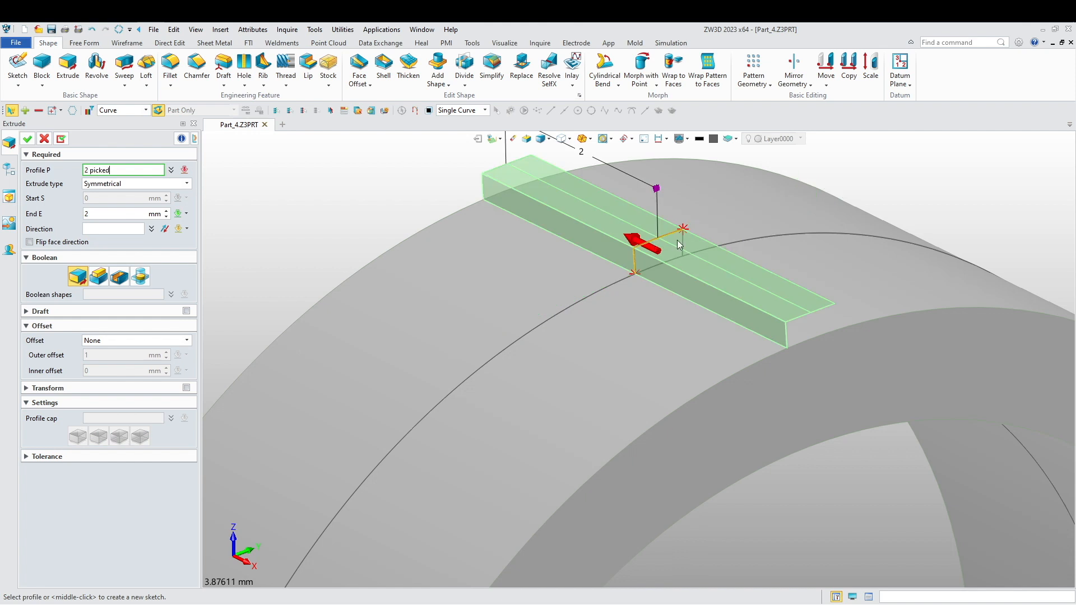
{"action": "left_click", "coordinate": [678, 240]}
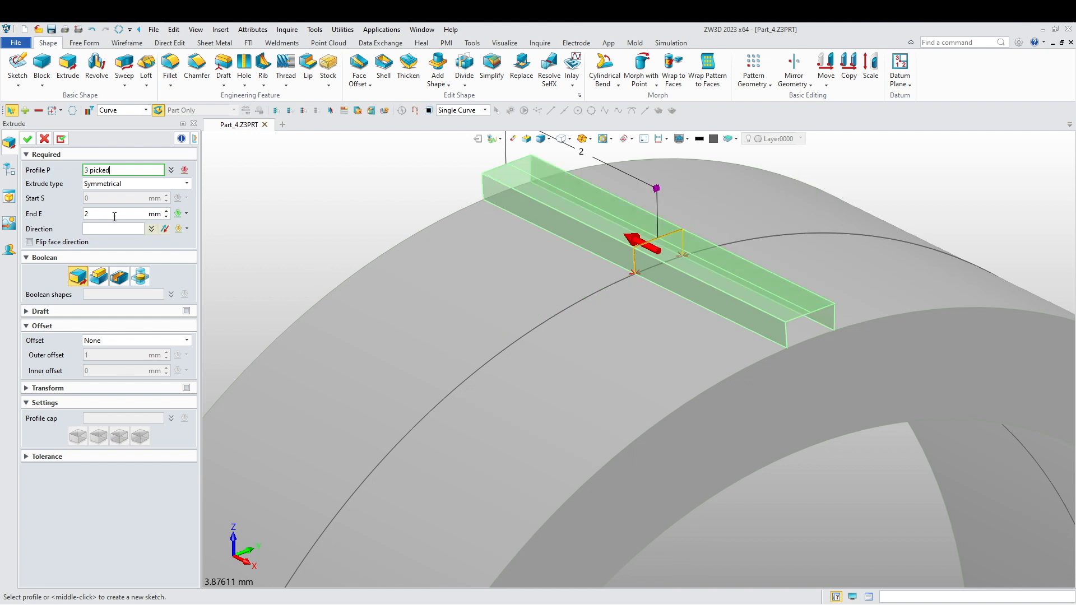
{"action": "left_click_drag", "start_coordinate": [147, 213], "coordinate": [72, 220]}
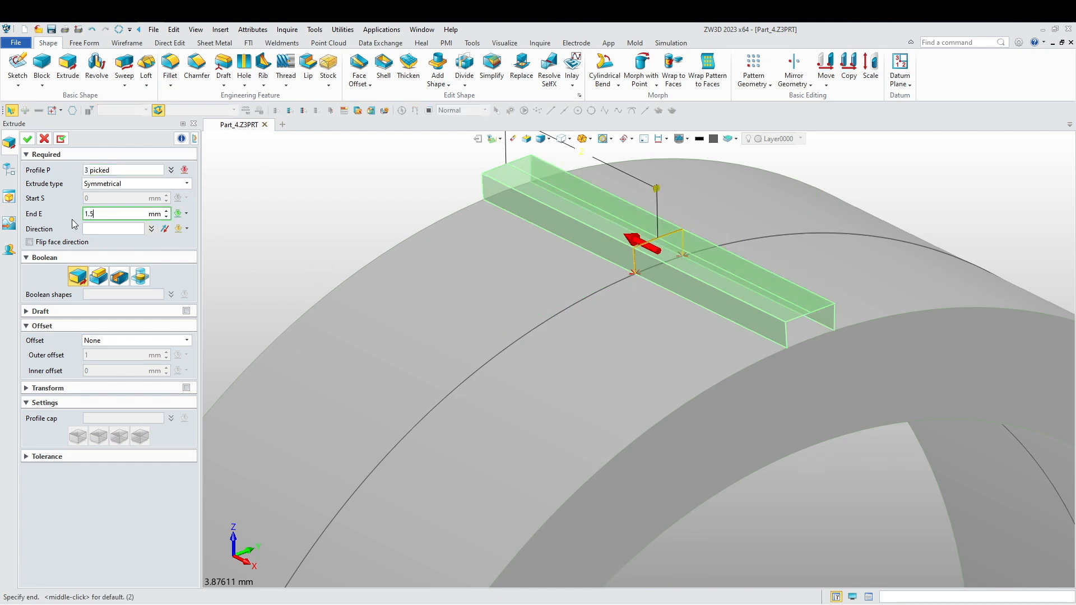
{"action": "key", "text": "Return"}
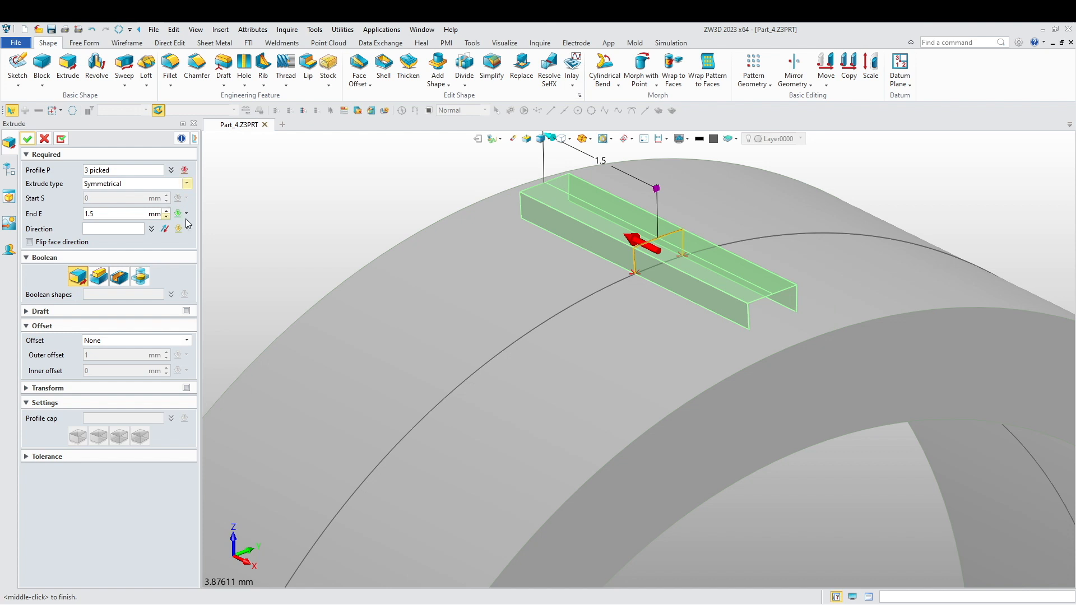
{"action": "scroll", "coordinate": [271, 224], "scroll_direction": "down", "scroll_amount": 2}
{"action": "middle_click_drag", "start_coordinate": [317, 225], "coordinate": [390, 207]}
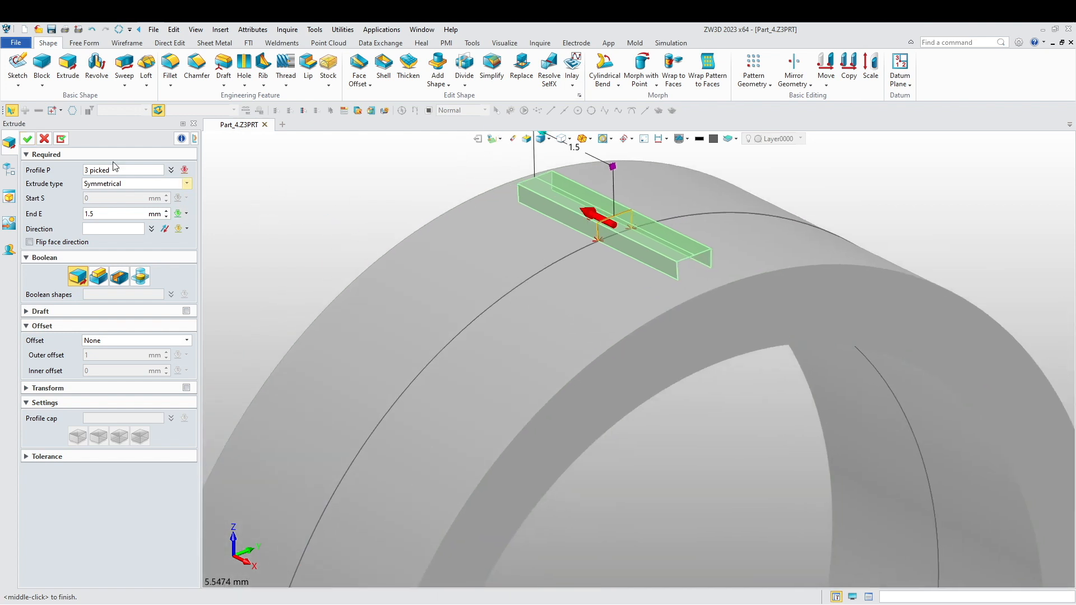
{"action": "left_click", "coordinate": [31, 141]}
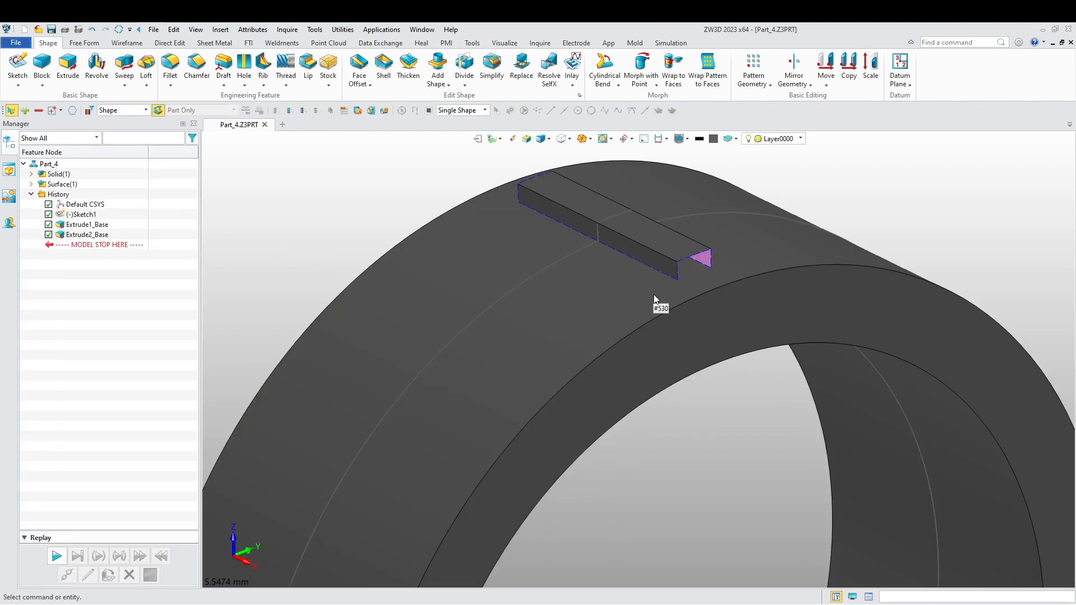
- Create a ruled surface between the two lower long edges of the tab to close its underside
{"action": "scroll", "coordinate": [654, 294], "scroll_direction": "up", "scroll_amount": 3}
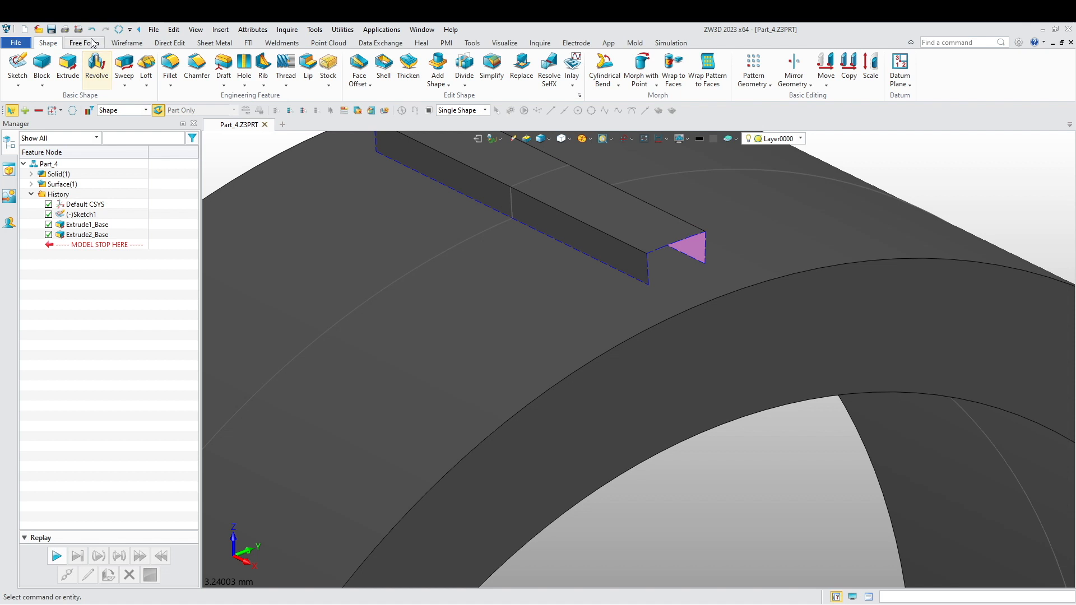
{"action": "left_click", "coordinate": [90, 42]}
{"action": "left_click", "coordinate": [69, 64]}
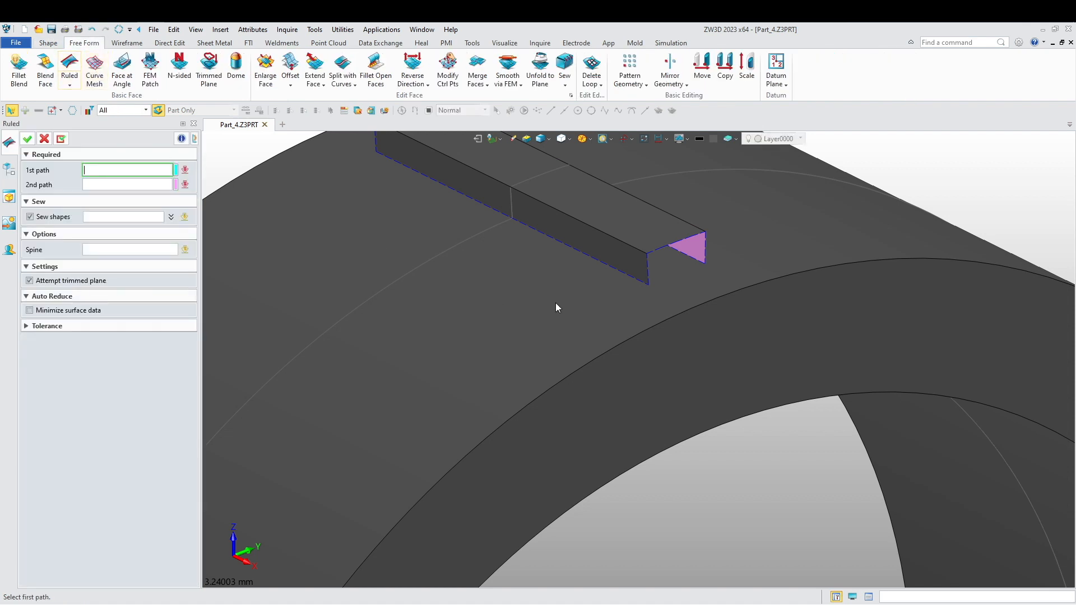
{"action": "left_click", "coordinate": [696, 256]}
{"action": "middle_click", "coordinate": [663, 276]}
{"action": "left_click", "coordinate": [634, 279]}
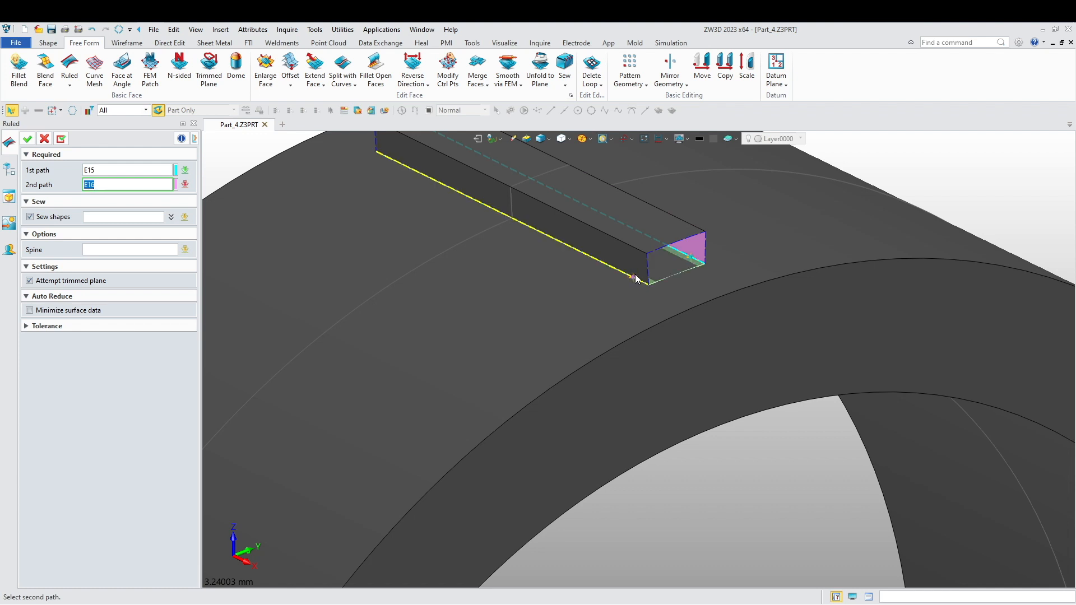
{"action": "middle_click", "coordinate": [616, 295]}
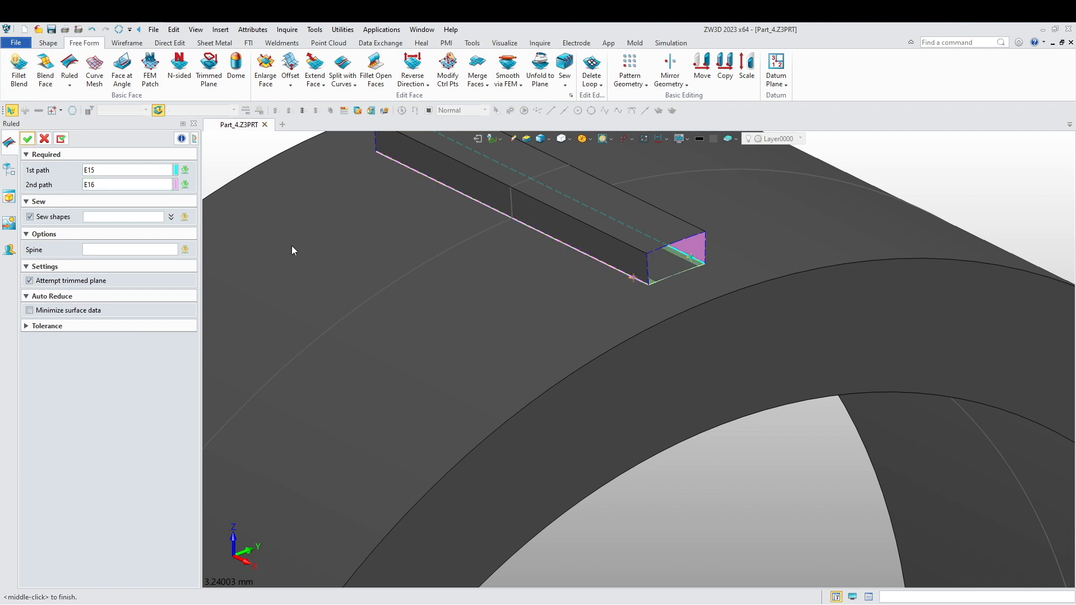
{"action": "left_click", "coordinate": [28, 138]}
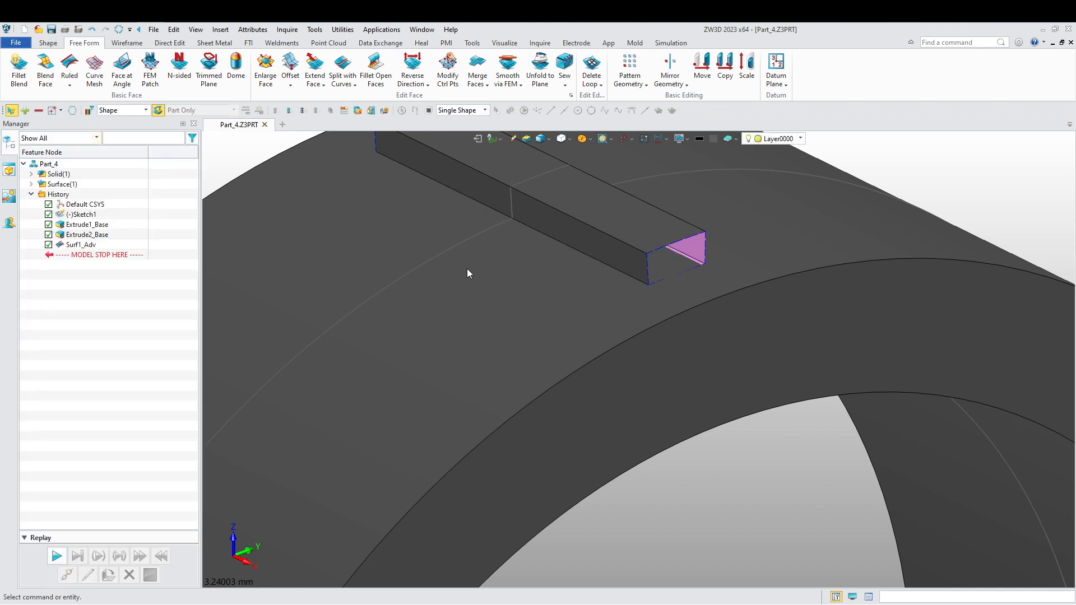
{"action": "middle_click", "coordinate": [680, 278]}
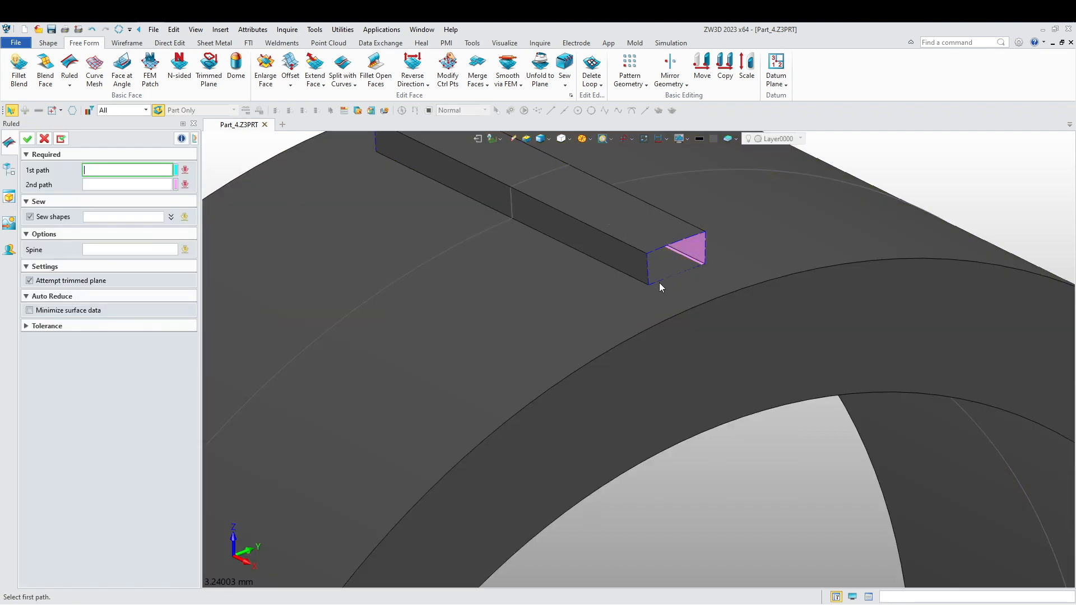
{"action": "scroll", "coordinate": [647, 291], "scroll_direction": "up", "scroll_amount": 5}
{"action": "scroll", "coordinate": [645, 279], "scroll_direction": "up", "scroll_amount": 3}
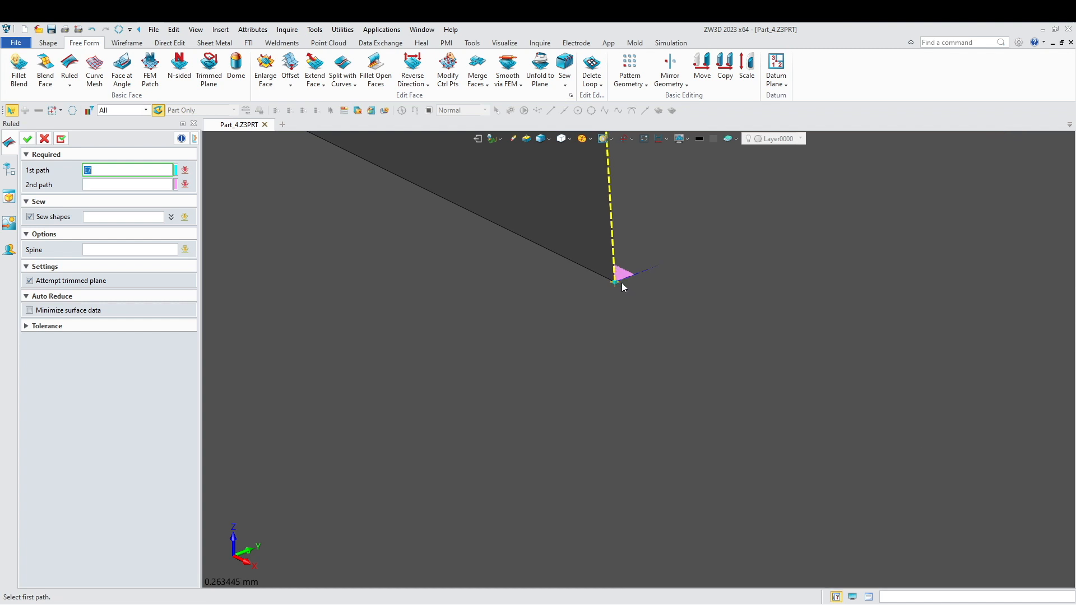
{"action": "scroll", "coordinate": [626, 298], "scroll_direction": "down", "scroll_amount": 10}
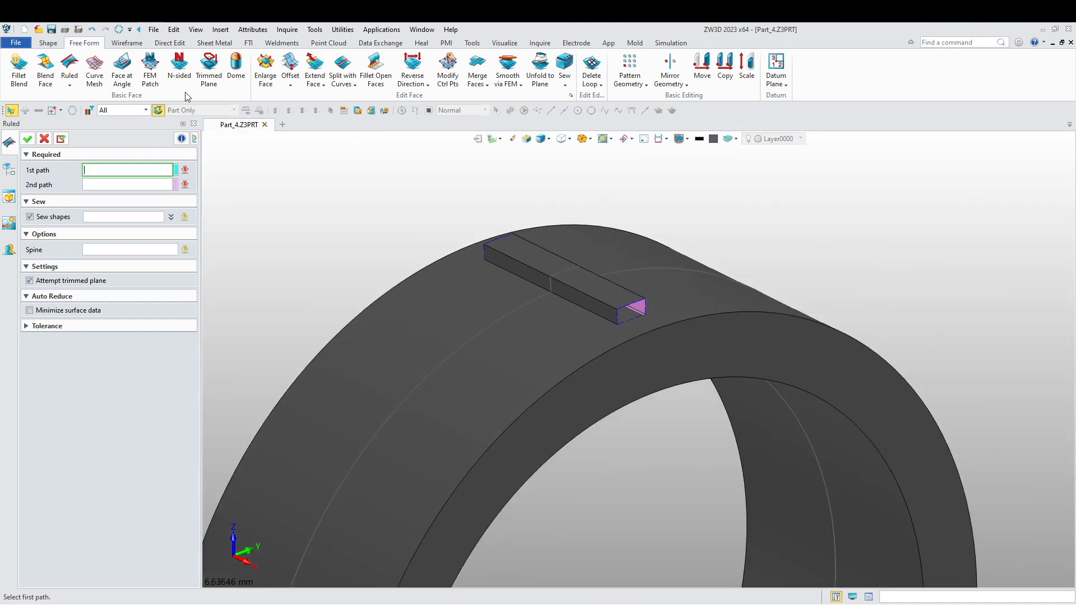
- Close the tab's open front end with an N-sided patch bounded by its four edges
{"action": "left_click", "coordinate": [179, 73]}
{"action": "left_click", "coordinate": [645, 309]}
{"action": "scroll", "coordinate": [645, 313], "scroll_direction": "up", "scroll_amount": 3}
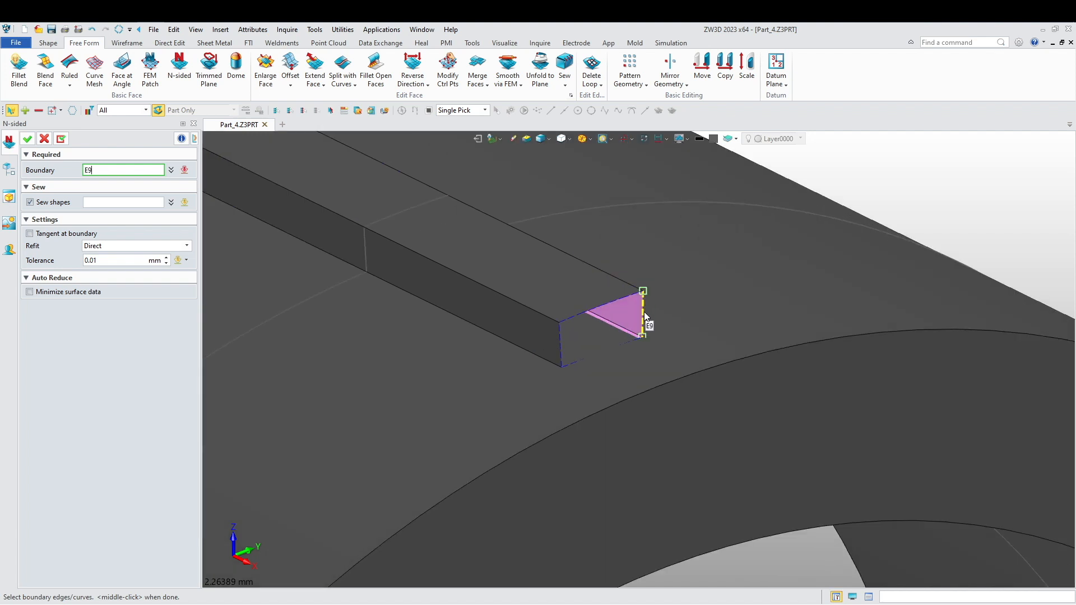
{"action": "left_click", "coordinate": [182, 78]}
{"action": "left_click", "coordinate": [579, 325]}
{"action": "left_click", "coordinate": [561, 344]}
{"action": "left_click", "coordinate": [587, 357]}
{"action": "left_click", "coordinate": [645, 319]}
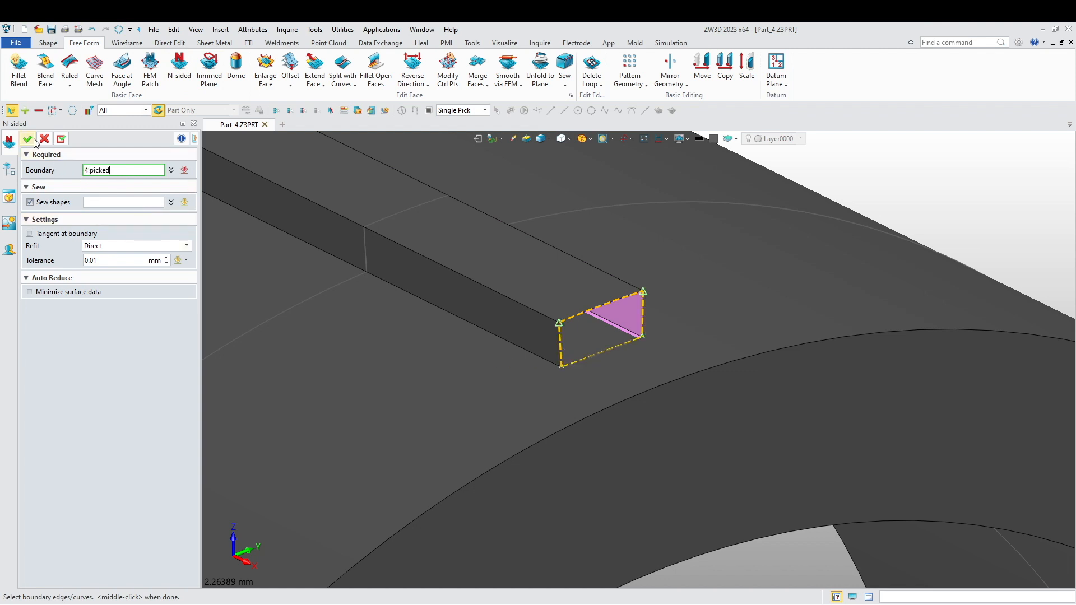
{"action": "left_click", "coordinate": [34, 139]}
- Try to close the tab's opposite open end with an N-sided patch using three boundary edges
{"action": "scroll", "coordinate": [438, 375], "scroll_direction": "down", "scroll_amount": 3}
{"action": "right_click_drag", "start_coordinate": [438, 375], "coordinate": [339, 318]}
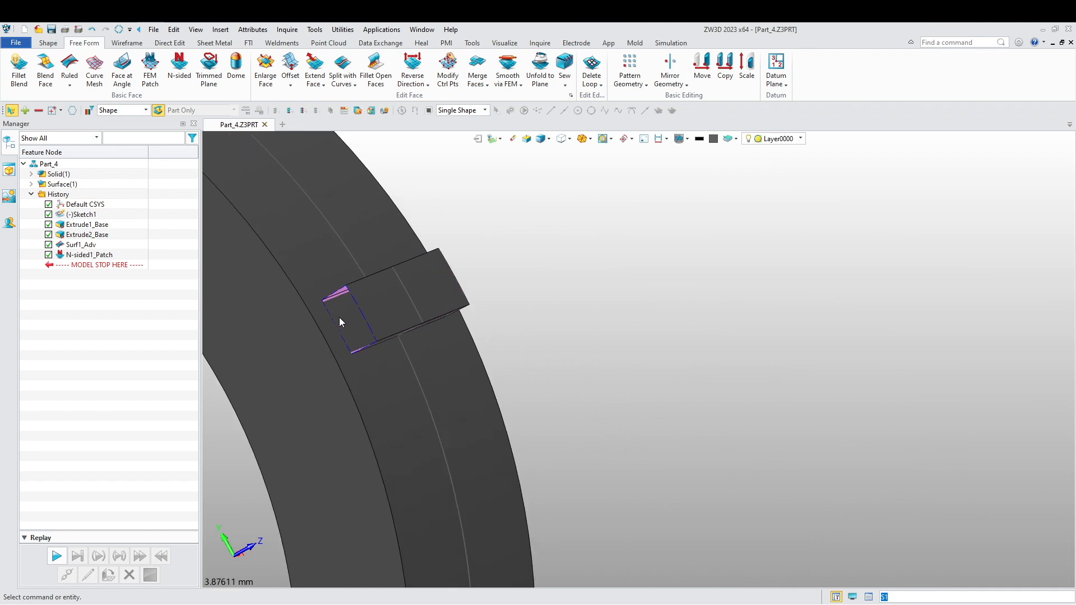
{"action": "scroll", "coordinate": [339, 318], "scroll_direction": "up", "scroll_amount": 3}
{"action": "middle_click_drag", "start_coordinate": [339, 318], "coordinate": [491, 358]}
{"action": "right_click_drag", "start_coordinate": [491, 359], "coordinate": [396, 321]}
{"action": "left_click", "coordinate": [178, 69]}
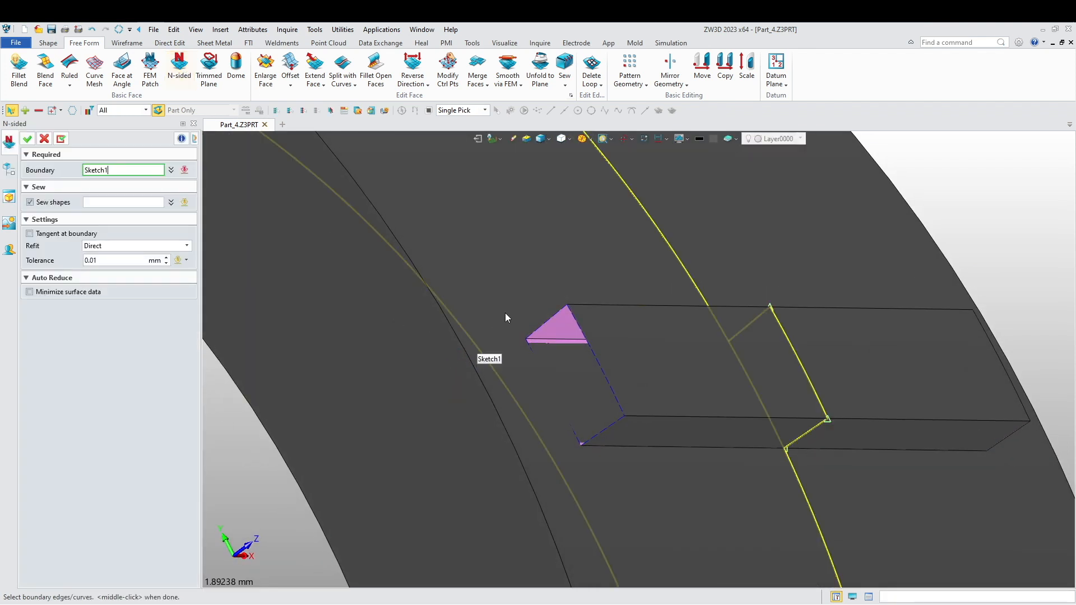
{"action": "left_click", "coordinate": [551, 365]}
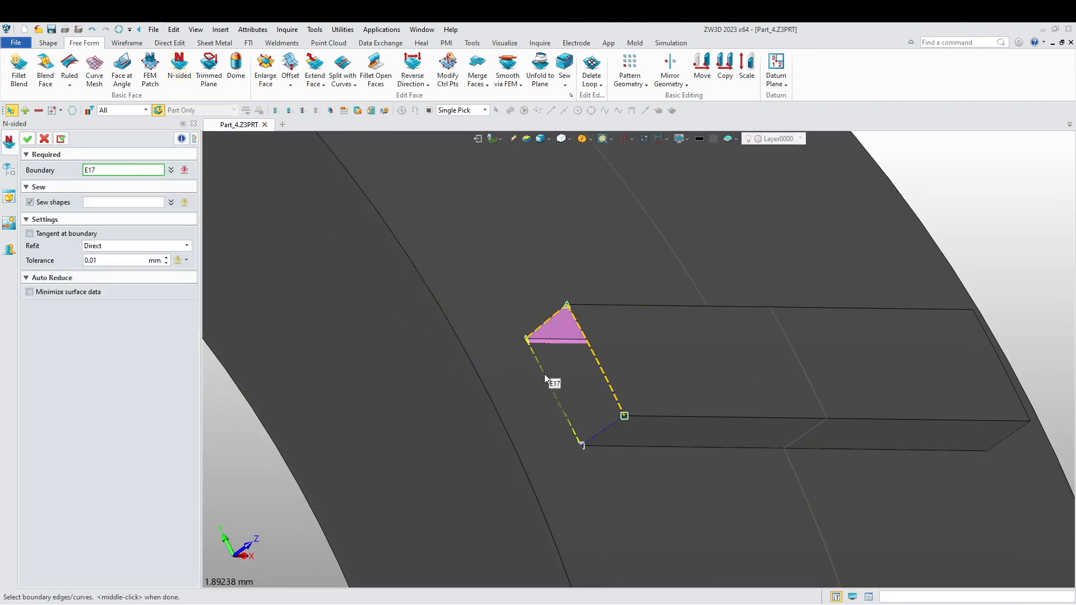
{"action": "left_click", "coordinate": [27, 139]}
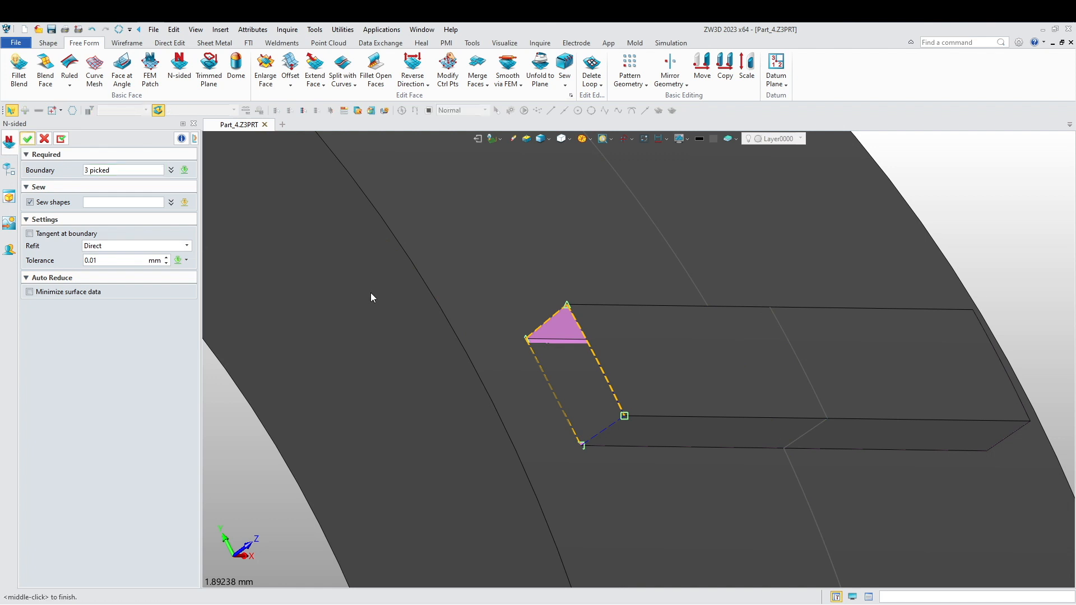
- Close the tab's opposite open end with an N-sided patch bounded by all four edges
{"action": "left_click", "coordinate": [180, 69]}
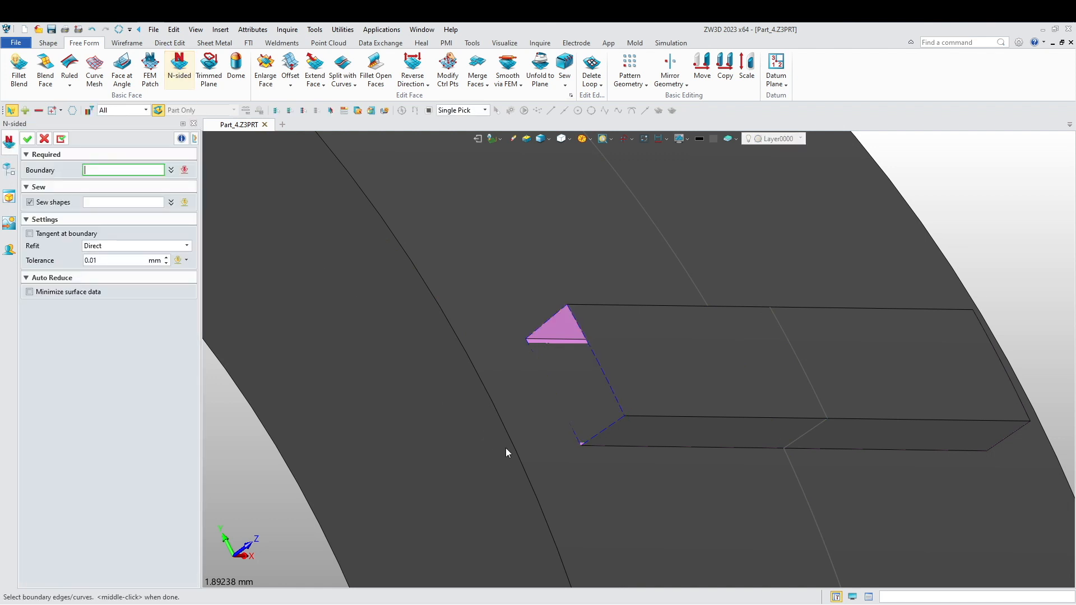
{"action": "left_click", "coordinate": [598, 434]}
{"action": "left_click", "coordinate": [616, 399]}
{"action": "left_click", "coordinate": [570, 429]}
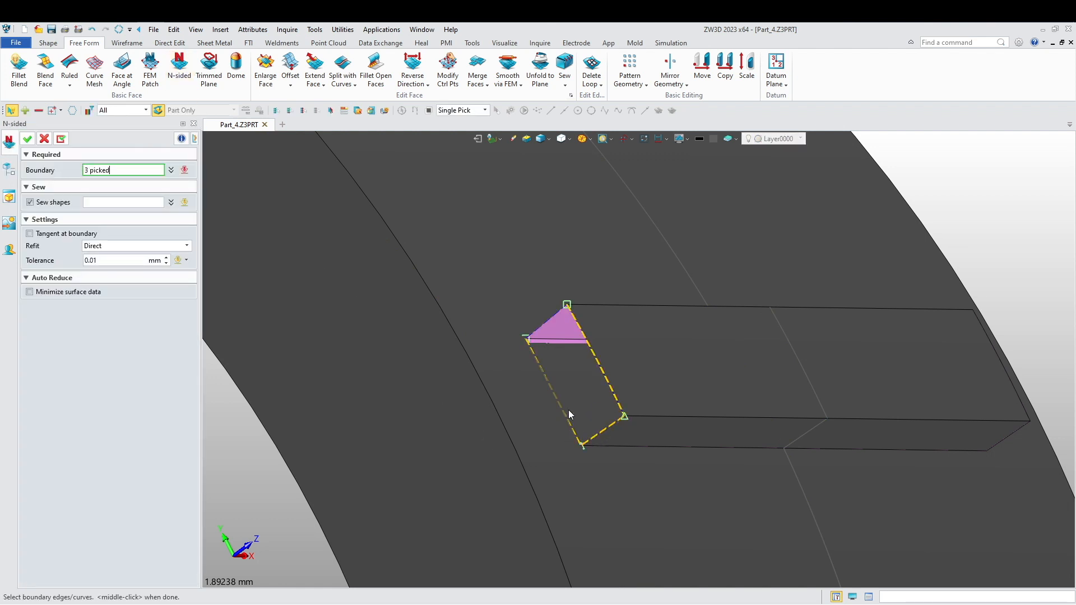
{"action": "left_click", "coordinate": [546, 320]}
{"action": "scroll", "coordinate": [522, 344], "scroll_direction": "up", "scroll_amount": 5}
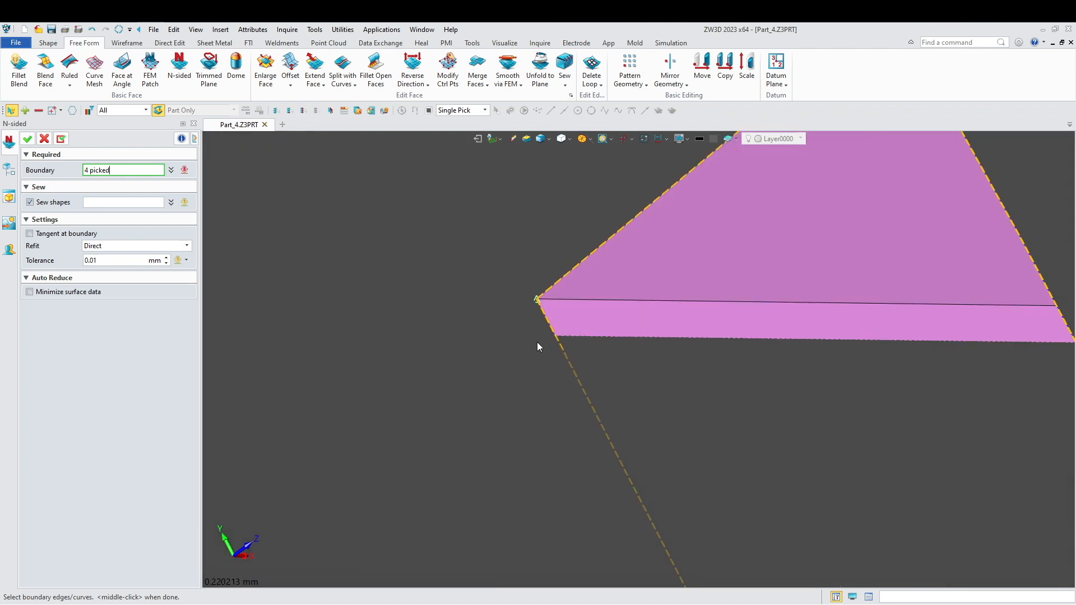
{"action": "left_click", "coordinate": [27, 139]}
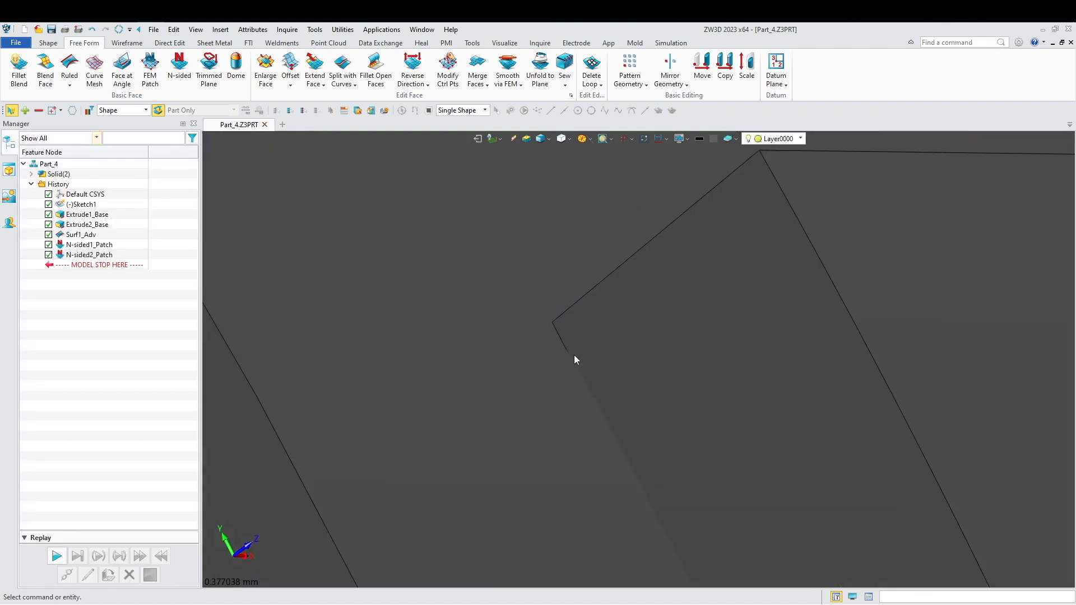
- Fillet the two long upper edges of the tab with a 0.1 mm radius
{"action": "scroll", "coordinate": [574, 355], "scroll_direction": "down", "scroll_amount": 3}
{"action": "right_click_drag", "start_coordinate": [585, 386], "coordinate": [575, 452]}
{"action": "scroll", "coordinate": [583, 365], "scroll_direction": "down", "scroll_amount": 4}
{"action": "scroll", "coordinate": [460, 345], "scroll_direction": "up", "scroll_amount": 5}
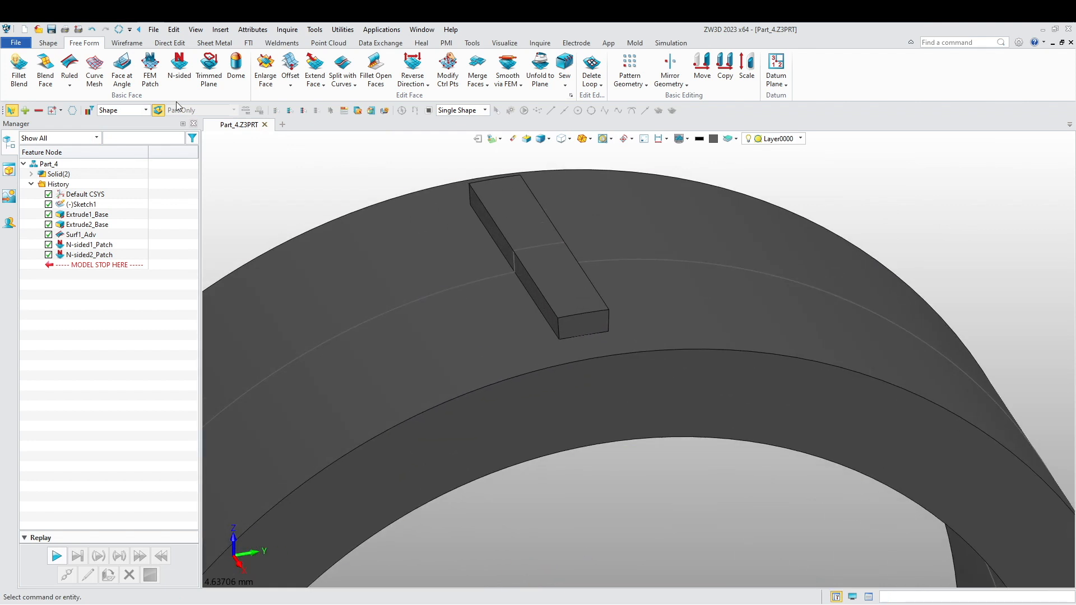
{"action": "left_click", "coordinate": [48, 43]}
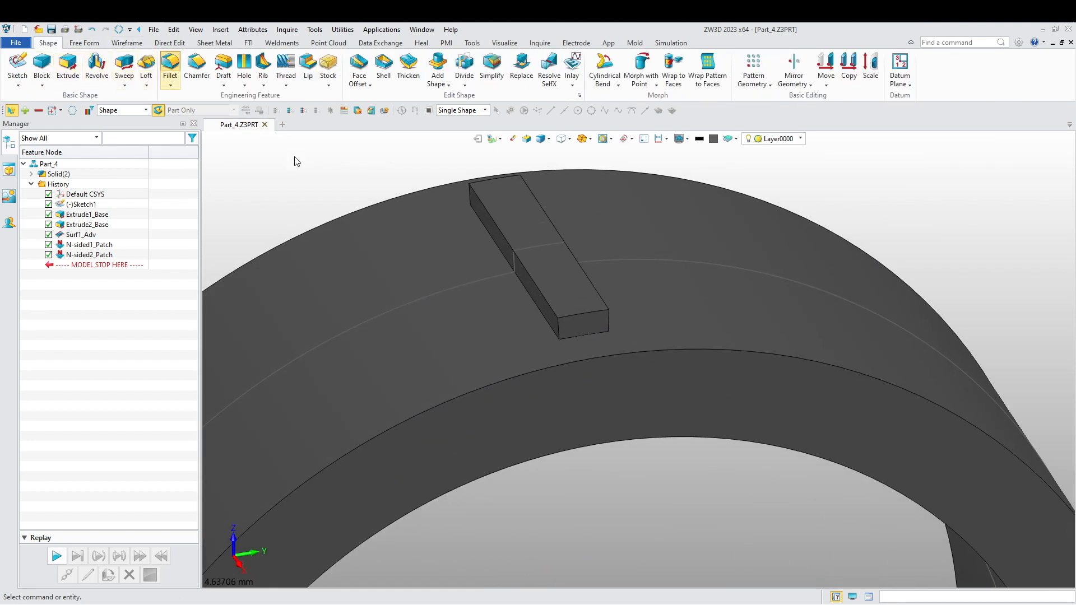
{"action": "left_click", "coordinate": [170, 65]}
{"action": "left_click", "coordinate": [535, 284]}
{"action": "left_click", "coordinate": [569, 282]}
{"action": "middle_click", "coordinate": [62, 213]}
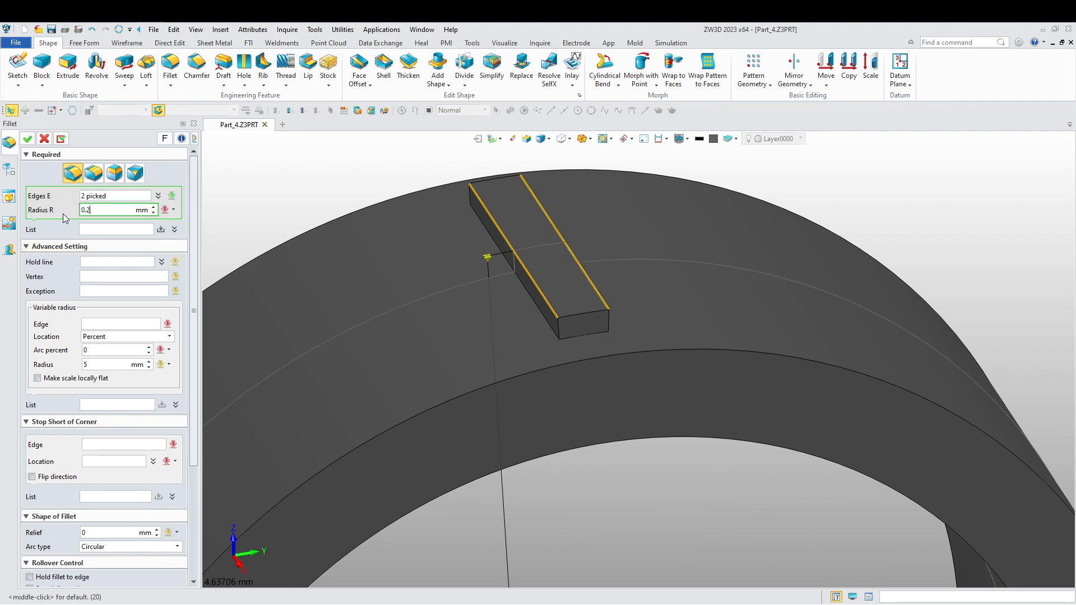
{"action": "middle_click_drag", "start_coordinate": [401, 364], "coordinate": [431, 389]}
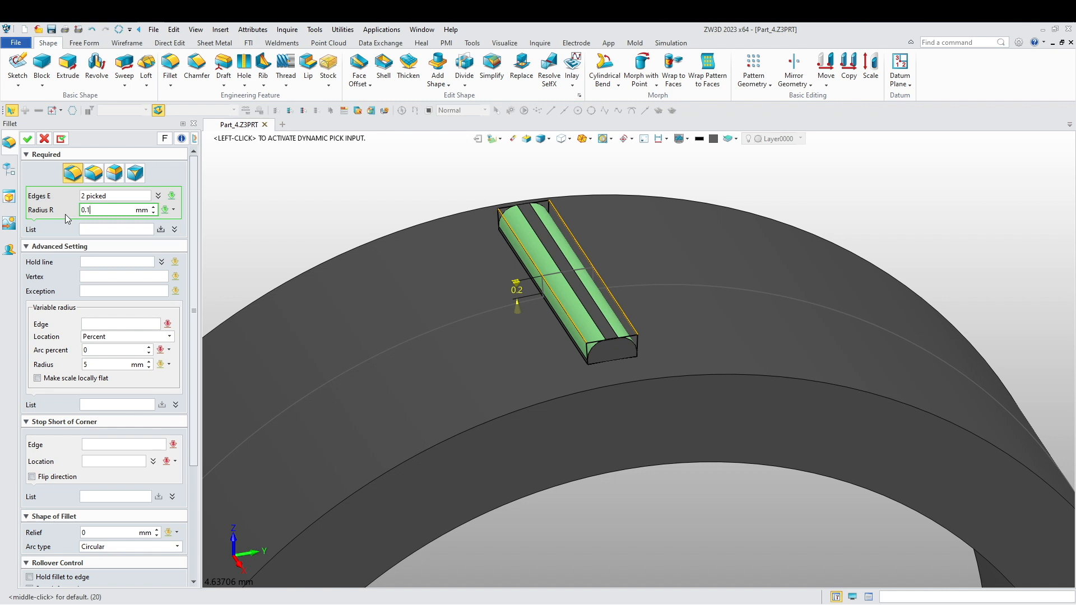
{"action": "middle_click_drag", "start_coordinate": [529, 325], "coordinate": [569, 323]}
{"action": "mouse_move", "coordinate": [570, 324]}
{"action": "right_mouse_down"}
{"action": "mouse_move", "coordinate": [562, 304]}
{"action": "mouse_move", "coordinate": [573, 309]}
{"action": "right_mouse_up"}
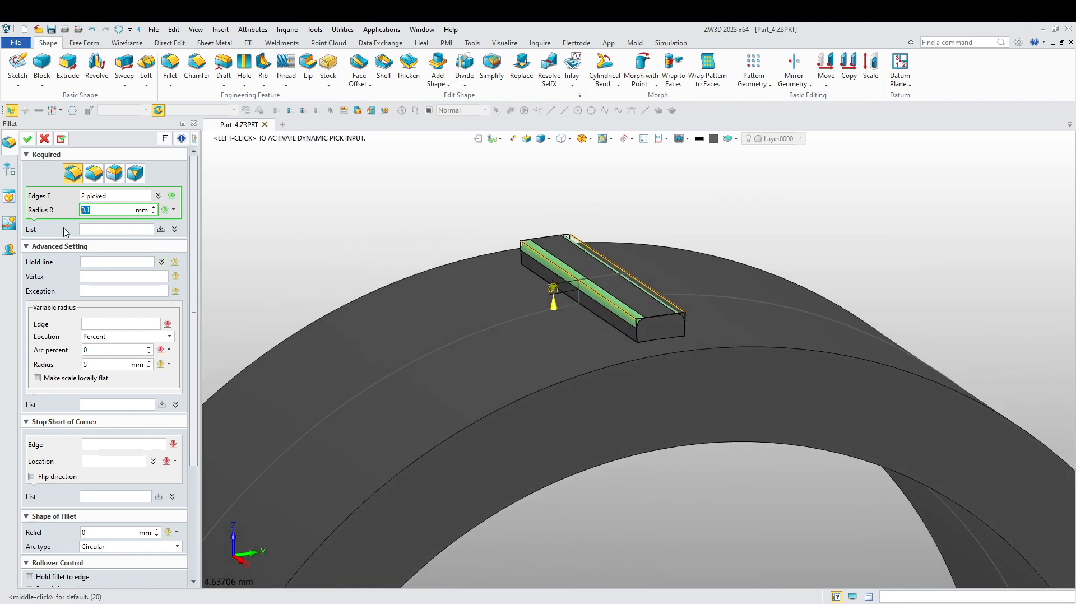
{"action": "left_click", "coordinate": [28, 139]}
- Start a circular geometry pattern with the filleted tab as the base shape and the X axis as the rotation direction
{"action": "scroll", "coordinate": [339, 282], "scroll_direction": "down", "scroll_amount": 4}
{"action": "middle_click_drag", "start_coordinate": [348, 296], "coordinate": [420, 263]}
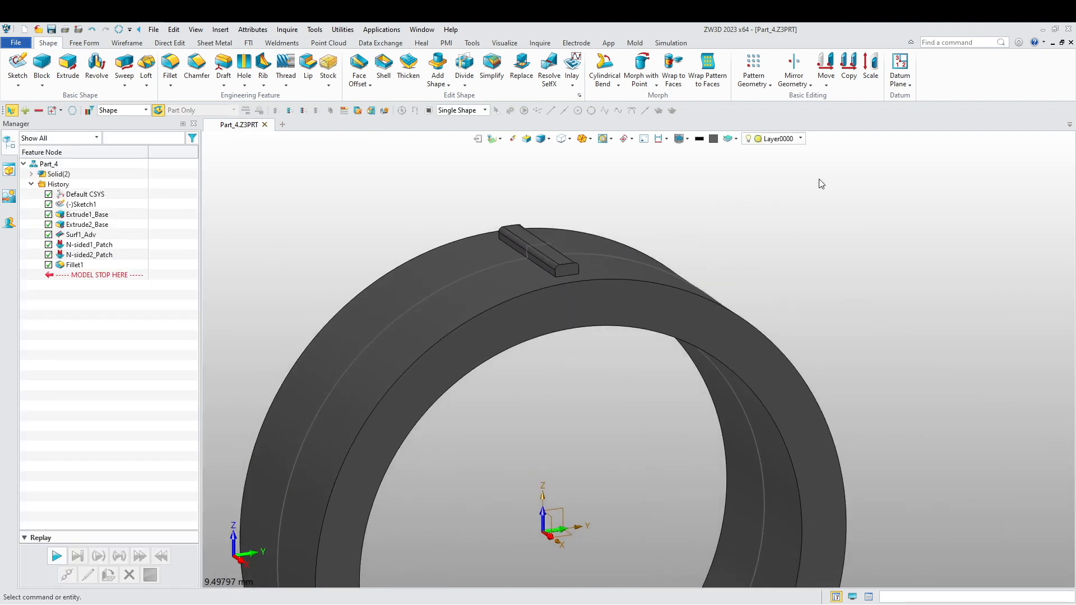
{"action": "left_click", "coordinate": [749, 69]}
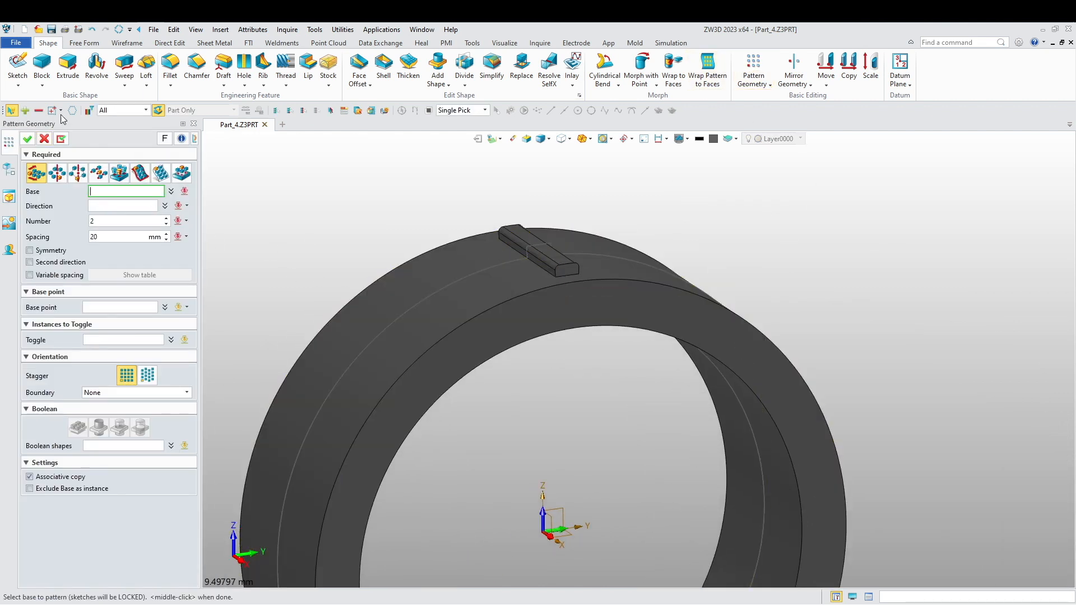
{"action": "left_click", "coordinate": [146, 109]}
{"action": "left_click", "coordinate": [103, 120]}
{"action": "left_click", "coordinate": [535, 250]}
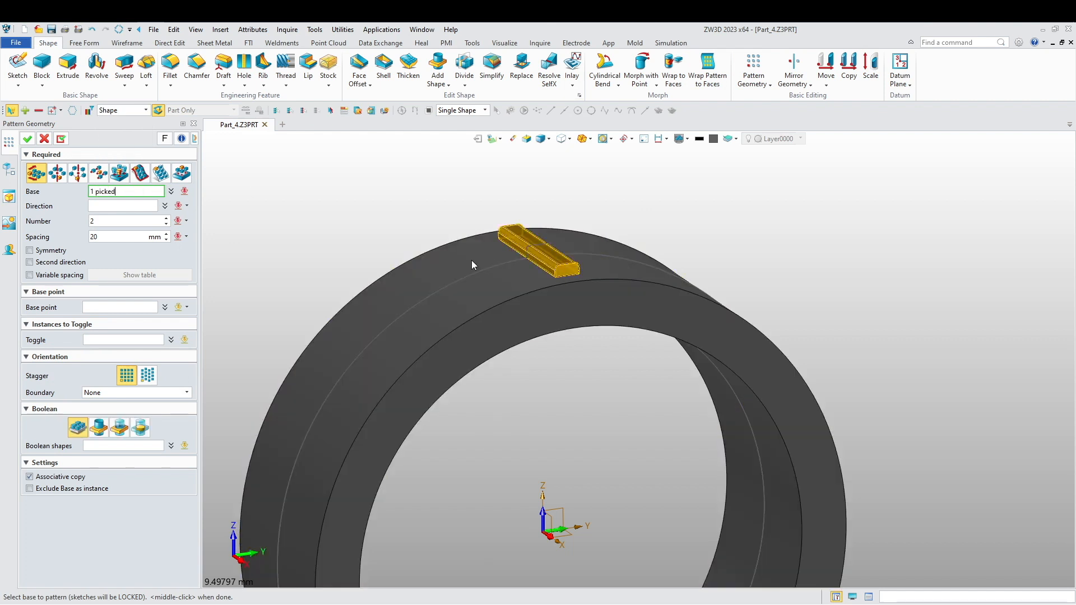
{"action": "left_click", "coordinate": [547, 537]}
{"action": "scroll", "coordinate": [572, 445], "scroll_direction": "down", "scroll_amount": 3}
{"action": "middle_click_drag", "start_coordinate": [571, 446], "coordinate": [517, 356]}
{"action": "left_click", "coordinate": [57, 173]}
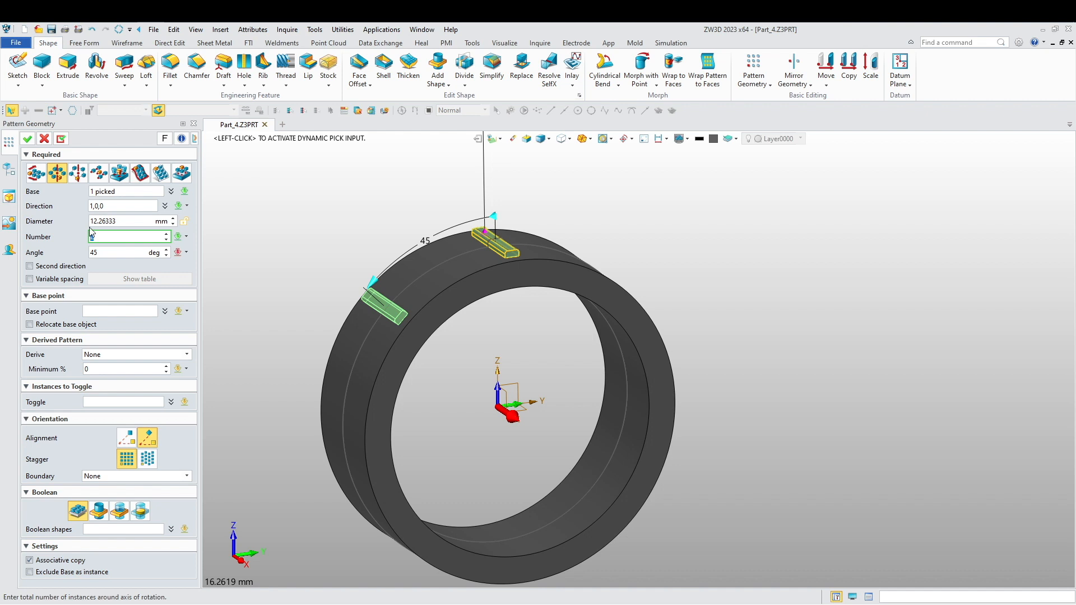
- Set the circular pattern to 15 instances with an angular spacing of 24 degrees
{"action": "left_click", "coordinate": [106, 252]}
{"action": "type", "text": "24"}
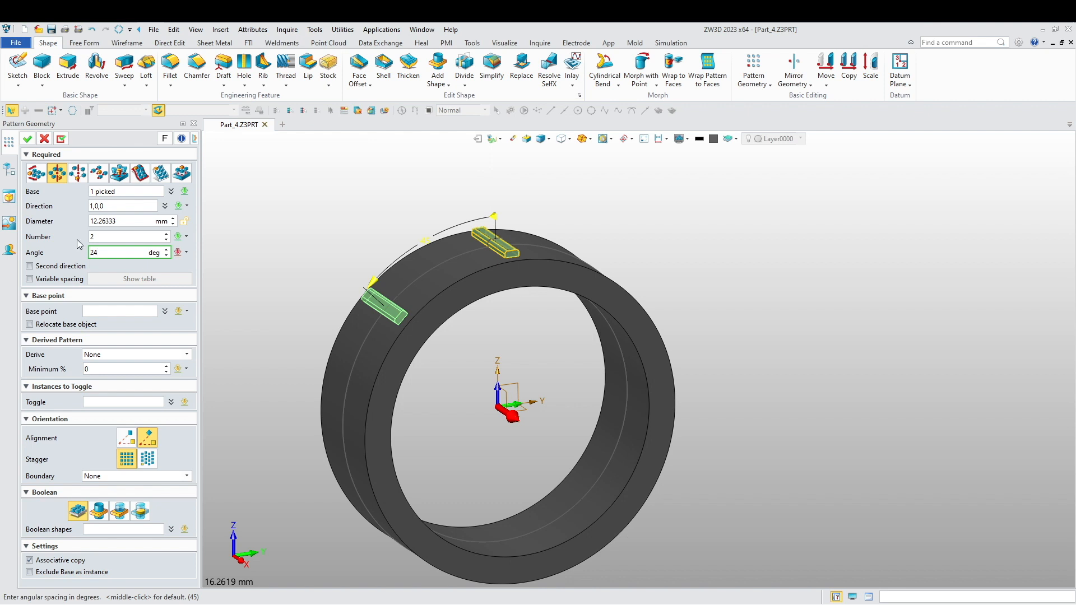
{"action": "left_click", "coordinate": [165, 233]}
{"action": "left_click", "coordinate": [165, 234]}
{"action": "left_click", "coordinate": [166, 233]}
{"action": "left_click", "coordinate": [166, 233]}
{"action": "left_click", "coordinate": [165, 234]}
{"action": "left_click", "coordinate": [165, 234]}
{"action": "left_click", "coordinate": [165, 233]}
{"action": "left_click", "coordinate": [166, 234]}
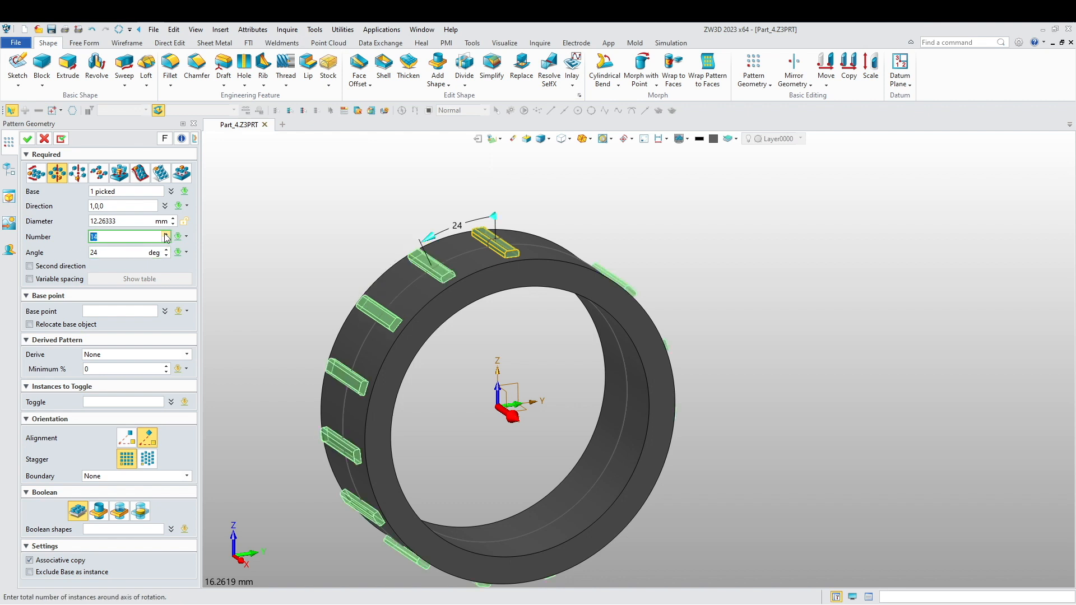
{"action": "left_click", "coordinate": [166, 233]}
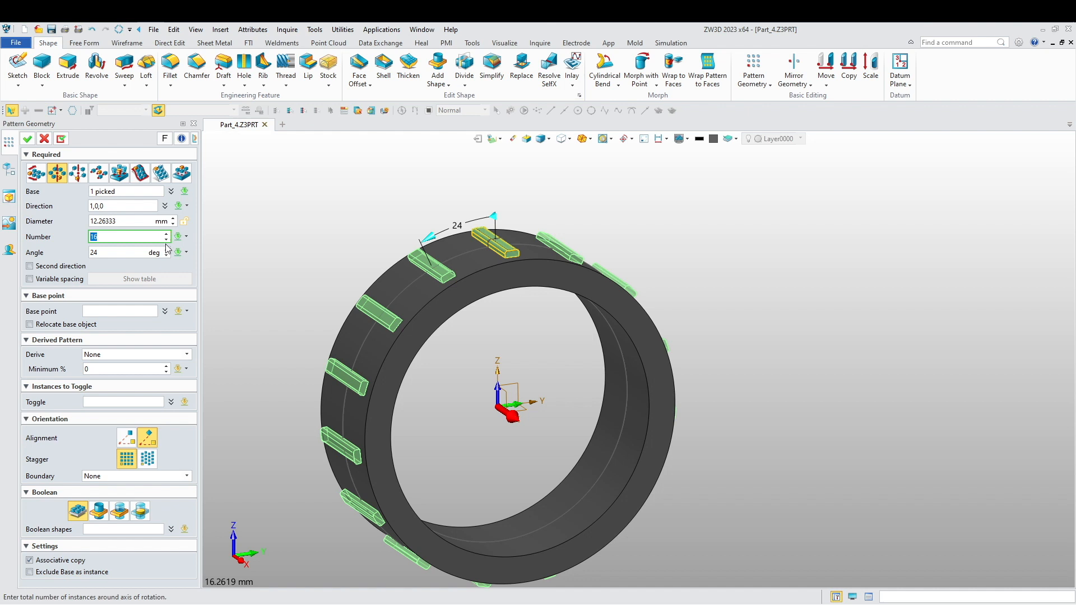
{"action": "left_click", "coordinate": [167, 240]}
{"action": "left_click", "coordinate": [167, 241]}
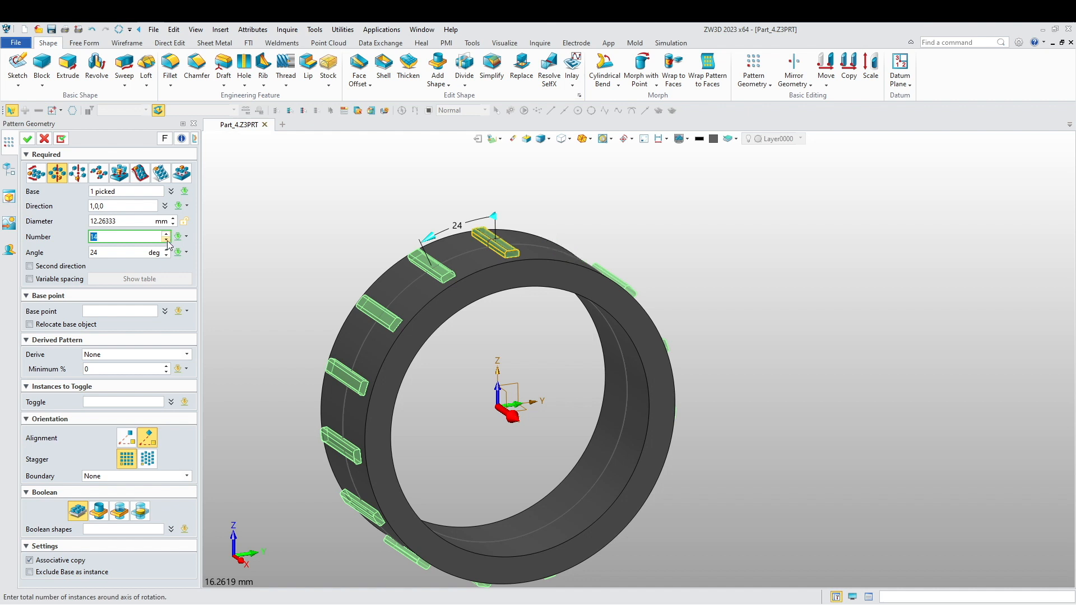
{"action": "left_click", "coordinate": [166, 234]}
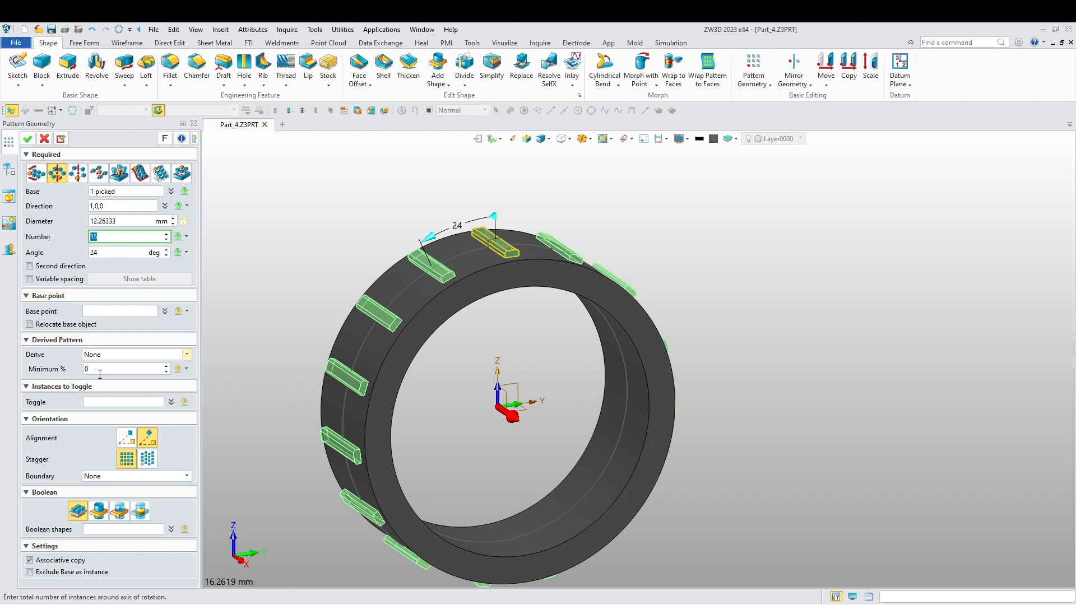
- Set the pattern's Boolean to add so the tabs merge with the ring, and create the pattern
{"action": "middle_click_drag", "start_coordinate": [227, 288], "coordinate": [279, 277]}
{"action": "scroll", "coordinate": [279, 277], "scroll_direction": "down", "scroll_amount": 1}
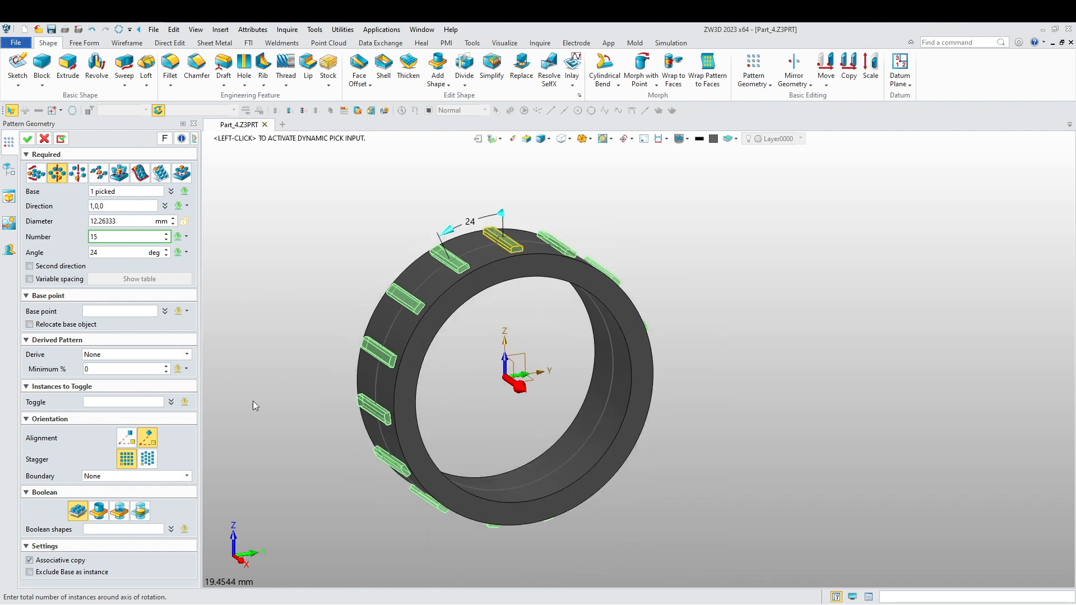
{"action": "left_click", "coordinate": [98, 510]}
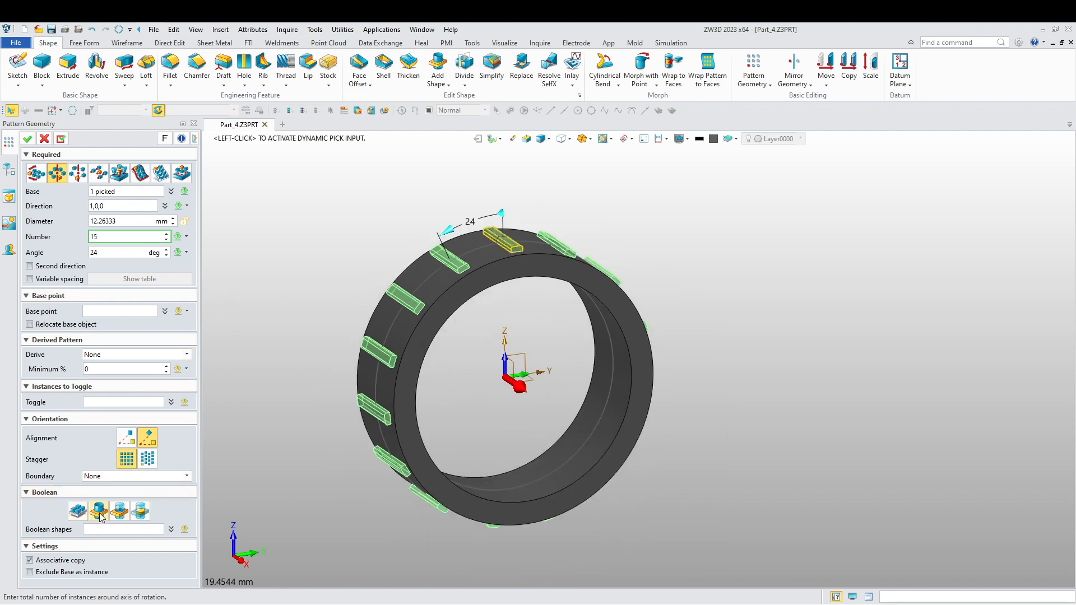
{"action": "left_click", "coordinate": [27, 138]}
{"action": "middle_click_drag", "start_coordinate": [388, 346], "coordinate": [288, 303]}
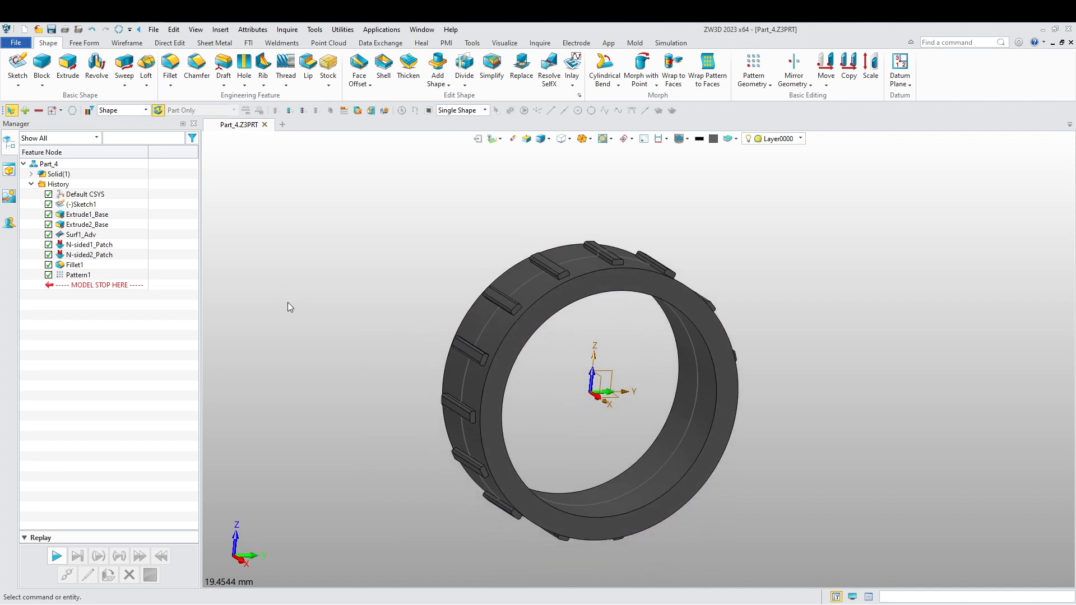
- Save the part as Part_4 in the Assembly_Exercise 1 folder and close the file
{"action": "left_click", "coordinate": [52, 30]}
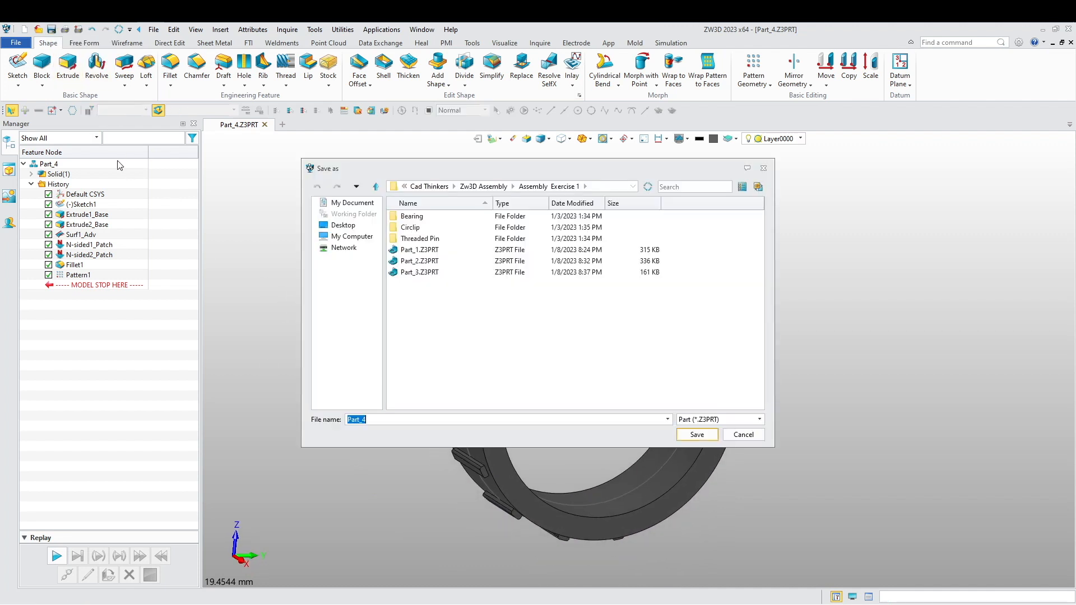
{"action": "left_click", "coordinate": [696, 439]}
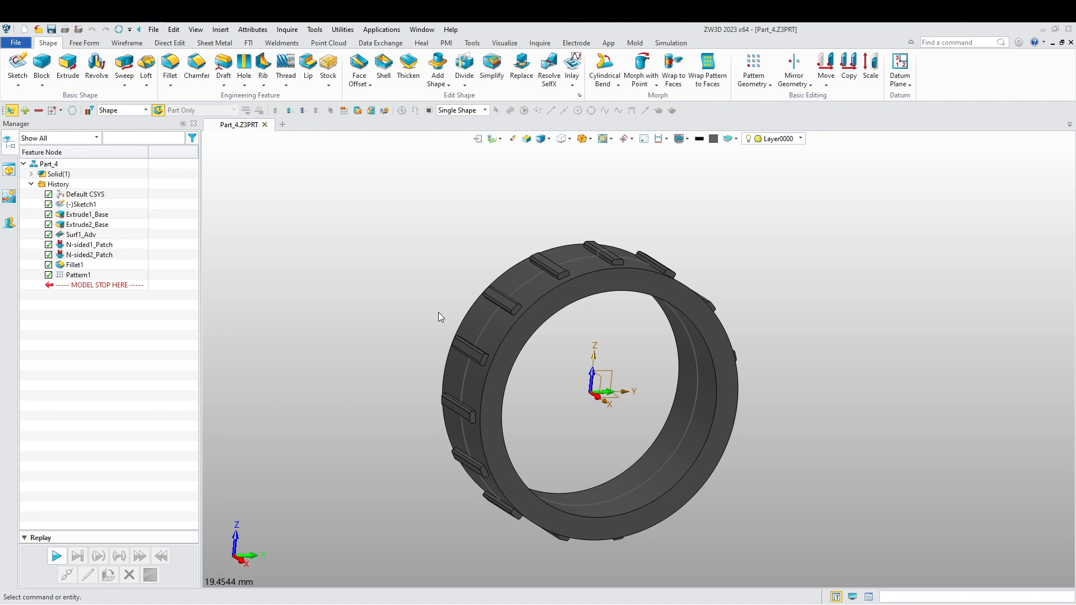
{"action": "left_click", "coordinate": [264, 124]}
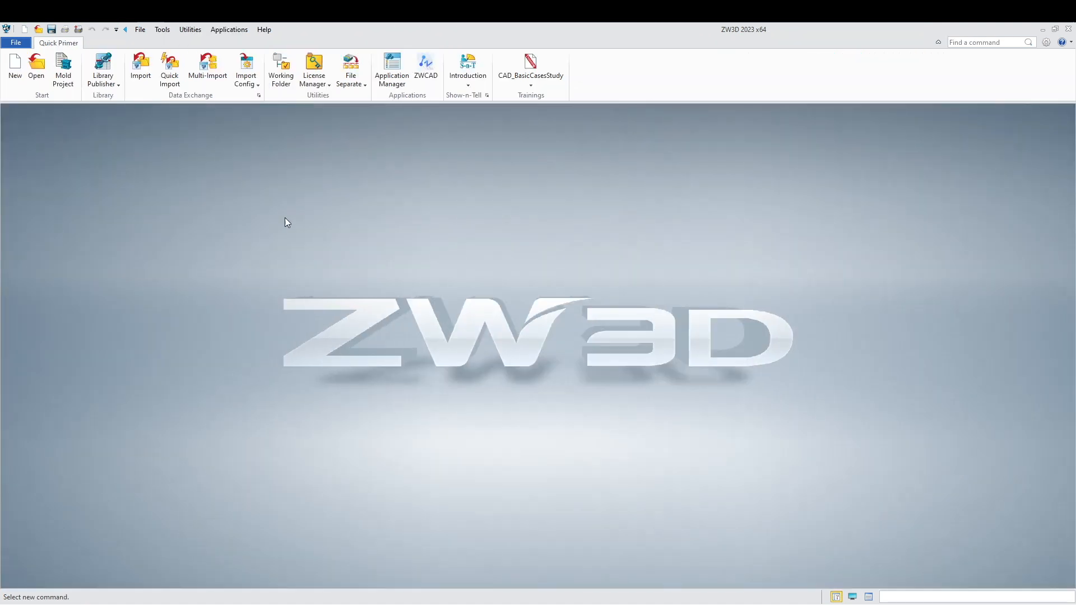
- Create a new standard part file named Part_5 with the default template
{"action": "left_click", "coordinate": [16, 67]}
{"action": "left_click_drag", "start_coordinate": [564, 363], "coordinate": [557, 363]}
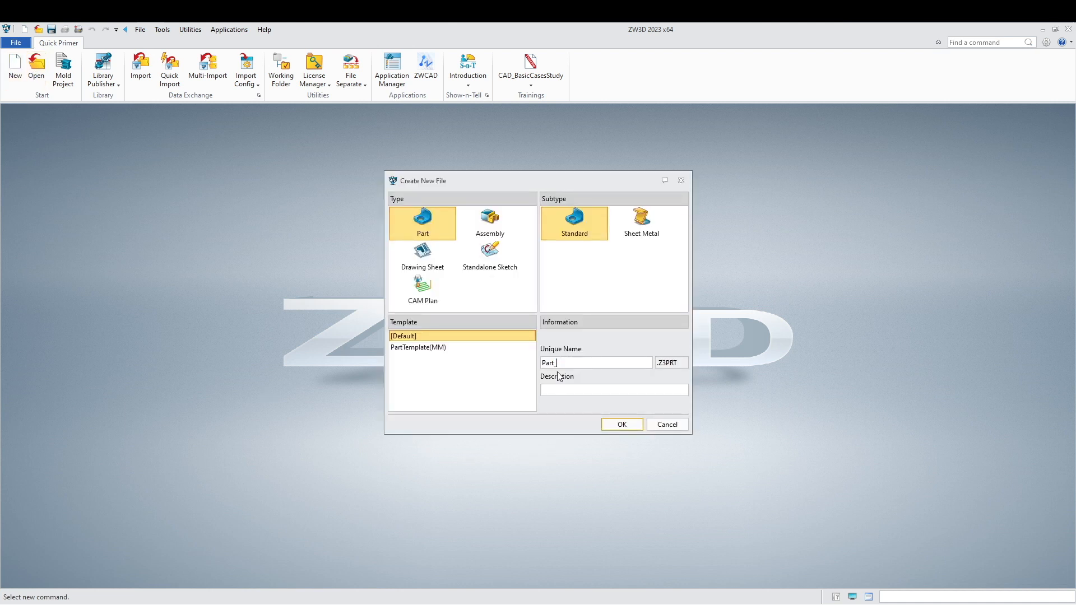
{"action": "left_click", "coordinate": [616, 425]}
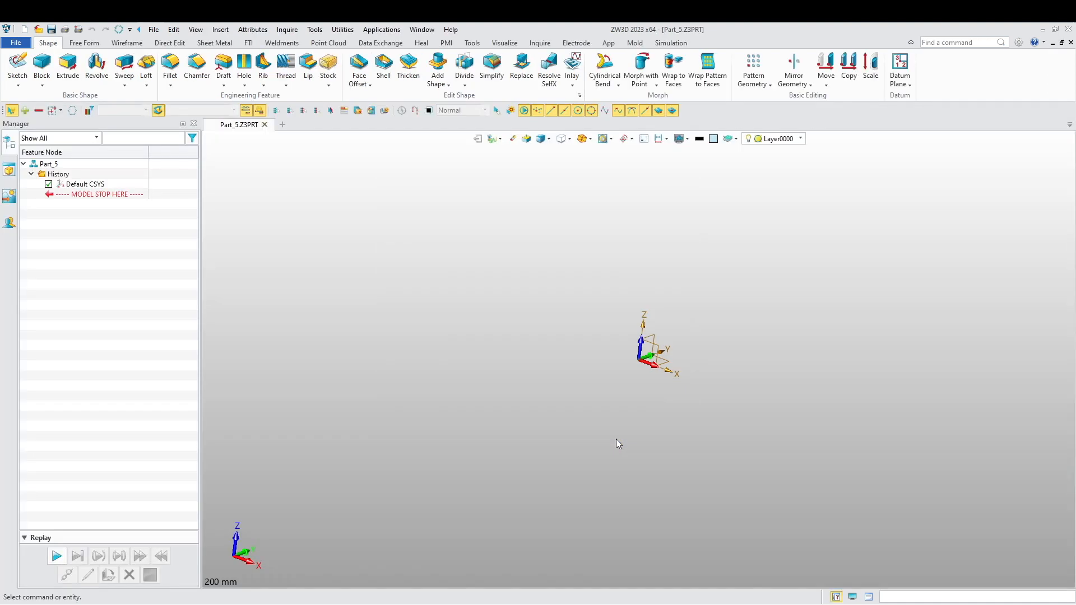
- Set the face colour to dark grey and start a sketch on the YZ plane
{"action": "right_click", "coordinate": [544, 310]}
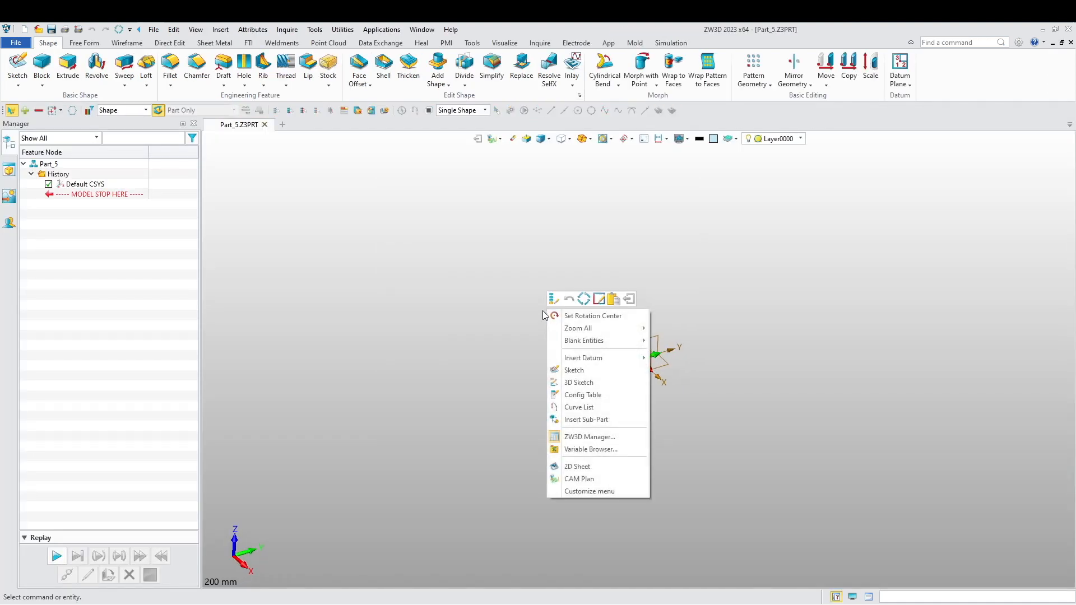
{"action": "left_click", "coordinate": [593, 374]}
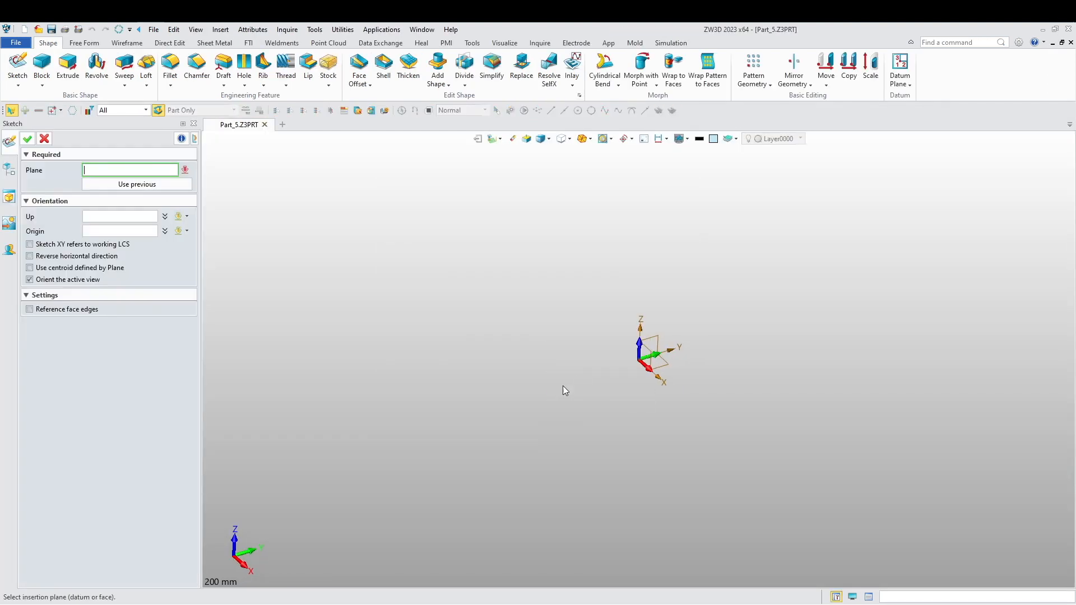
{"action": "left_click", "coordinate": [713, 139]}
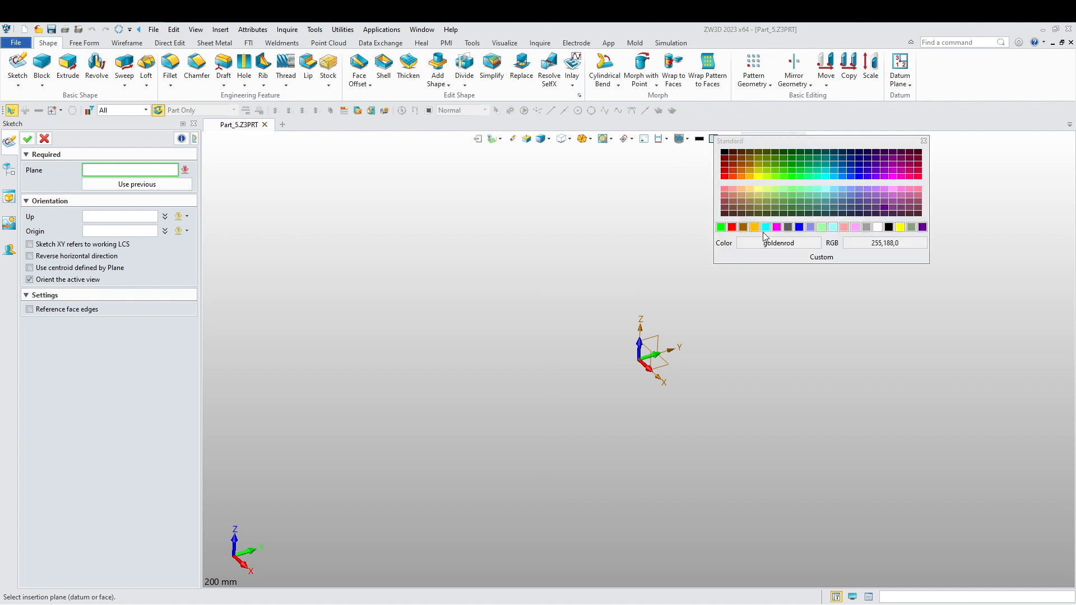
{"action": "left_click", "coordinate": [791, 227]}
{"action": "left_click", "coordinate": [643, 342]}
{"action": "middle_click", "coordinate": [530, 328]}
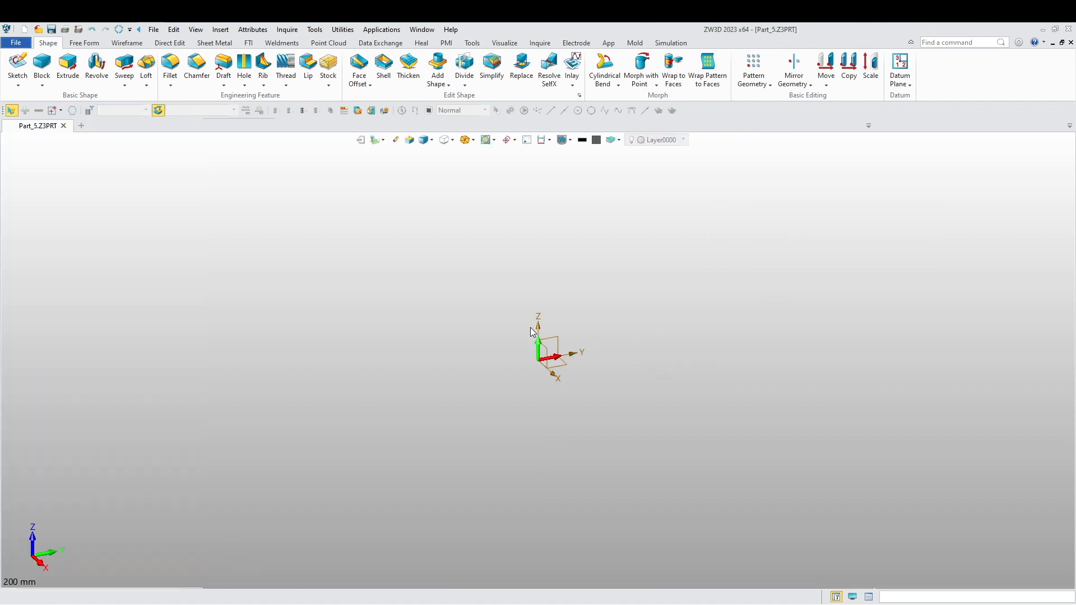
- Draw a 30 mm diameter circle centred on the sketch origin
{"action": "left_click", "coordinate": [72, 83]}
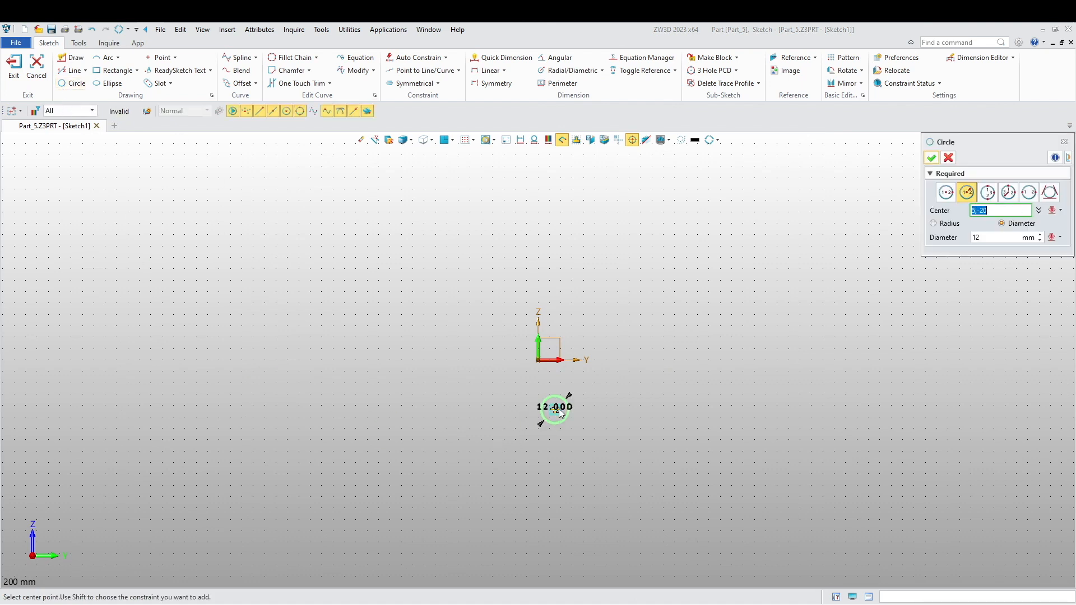
{"action": "left_click", "coordinate": [548, 345]}
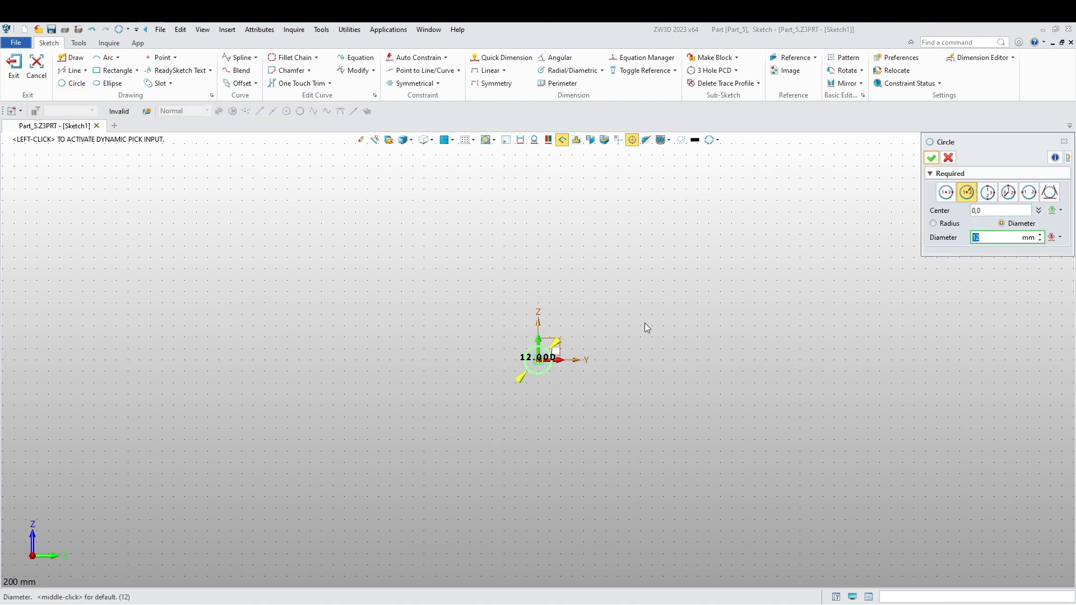
{"action": "type", "text": "30"}
{"action": "key", "text": "Return"}
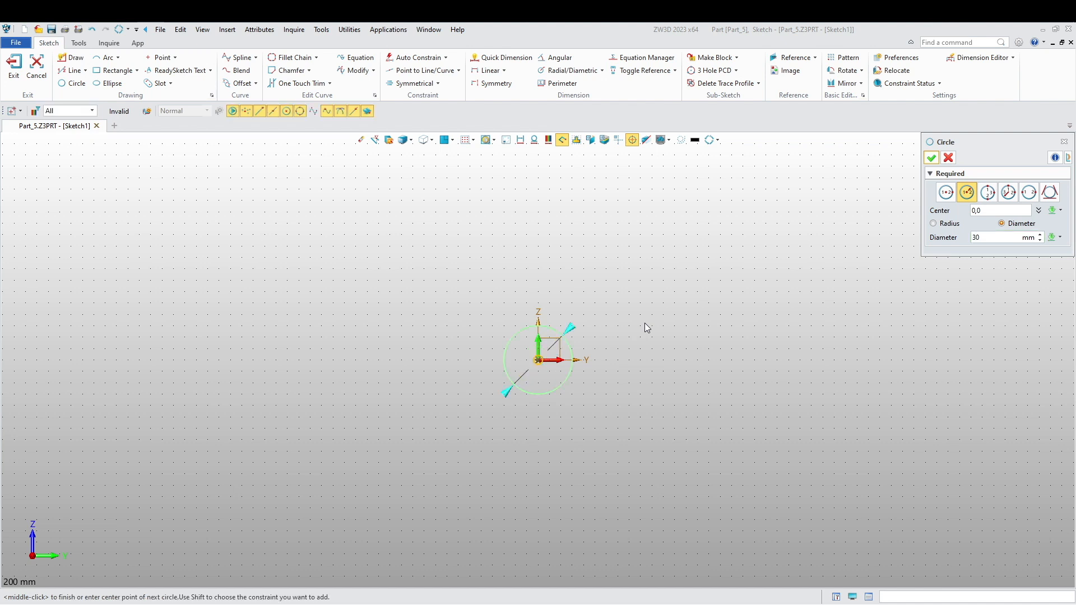
{"action": "left_click", "coordinate": [932, 158]}
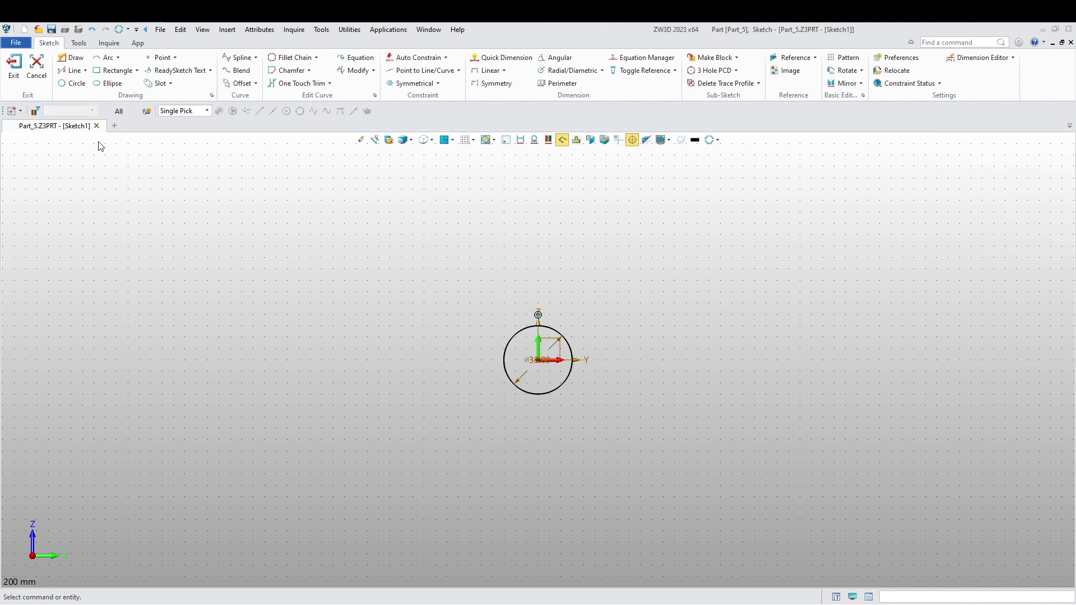
- Add a concentric 10 mm diameter circle at the origin and exit the sketch
{"action": "left_click", "coordinate": [72, 83]}
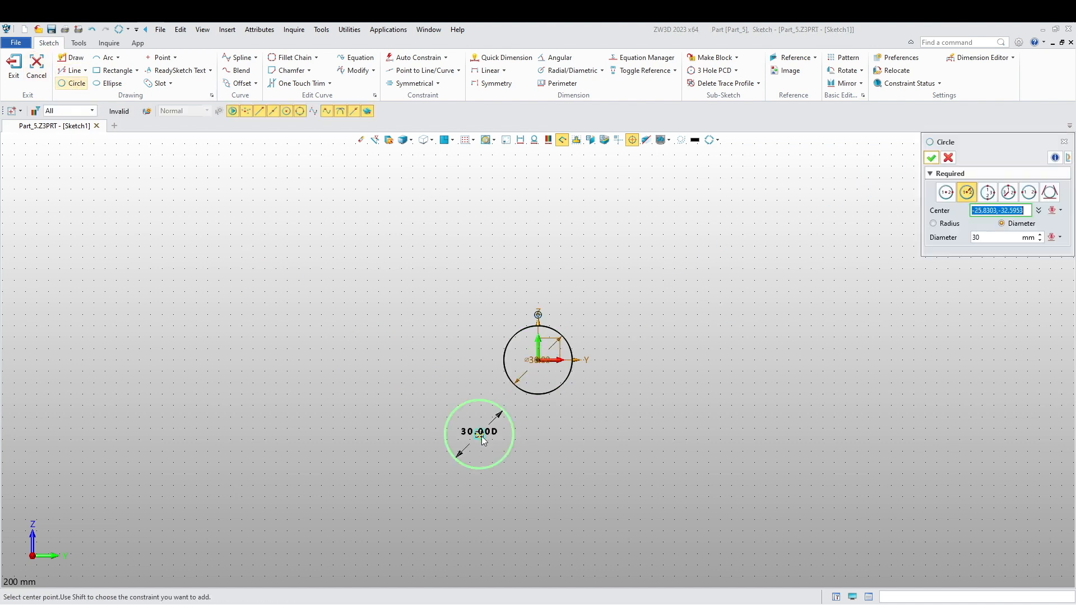
{"action": "left_click", "coordinate": [538, 359]}
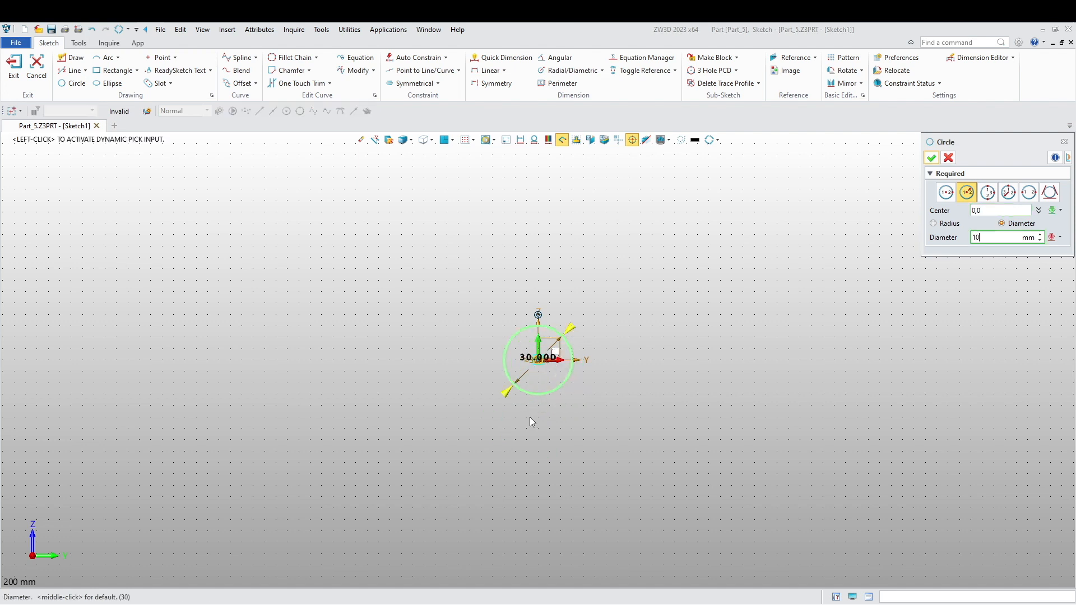
{"action": "middle_click", "coordinate": [531, 422]}
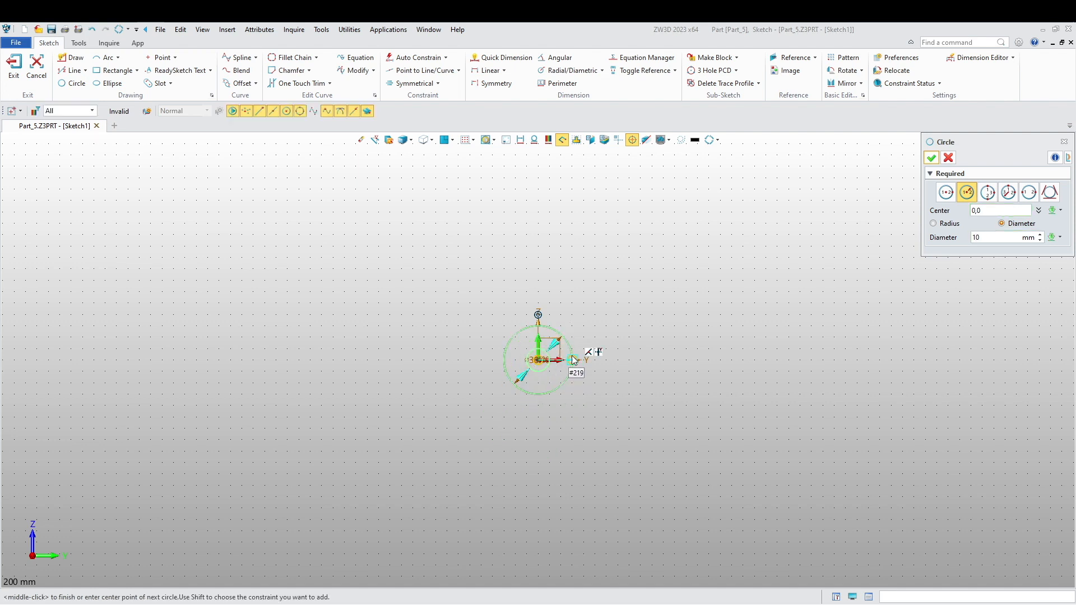
{"action": "left_click", "coordinate": [931, 157]}
{"action": "right_click_drag", "start_coordinate": [740, 372], "coordinate": [771, 390]}
{"action": "left_click", "coordinate": [21, 79]}
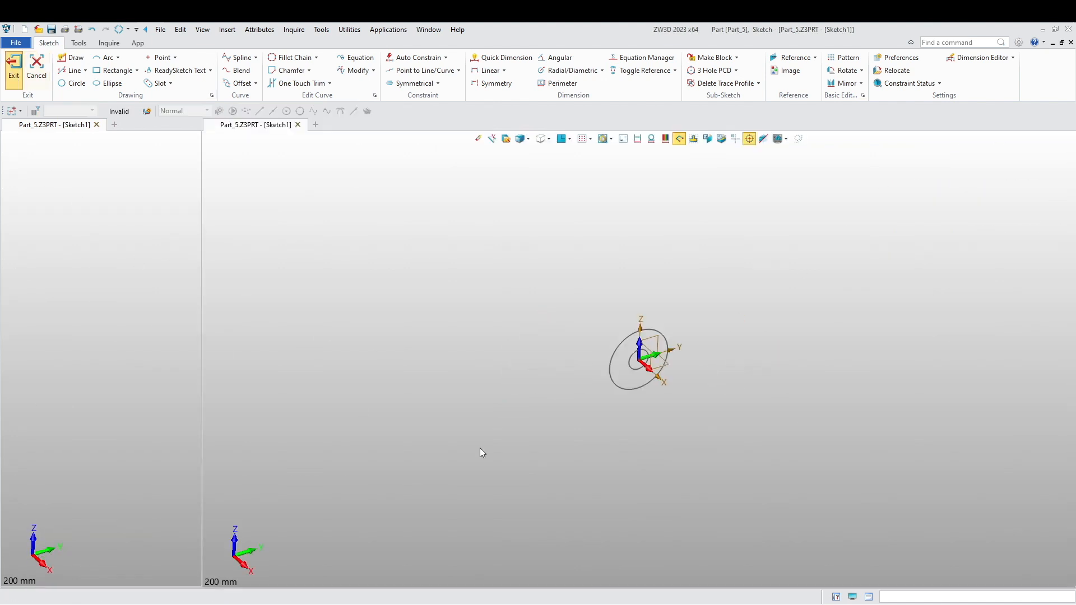
- Set up an Extrude with the 2 sides type and a start value of 15 mm
{"action": "scroll", "coordinate": [581, 342], "scroll_direction": "up", "scroll_amount": 2}
{"action": "middle_click_drag", "start_coordinate": [548, 346], "coordinate": [370, 308]}
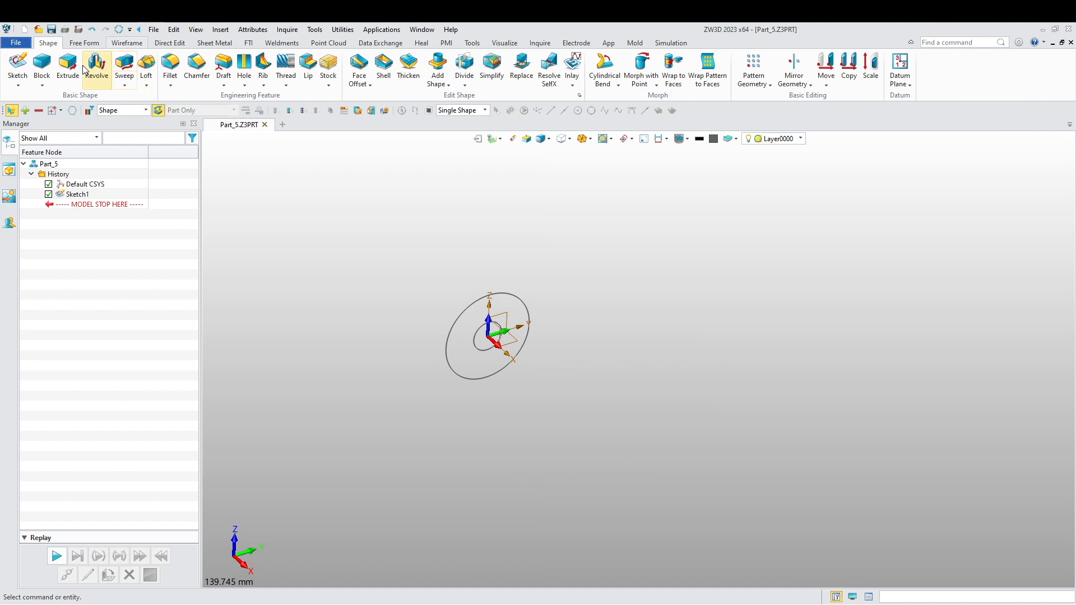
{"action": "left_click", "coordinate": [63, 75]}
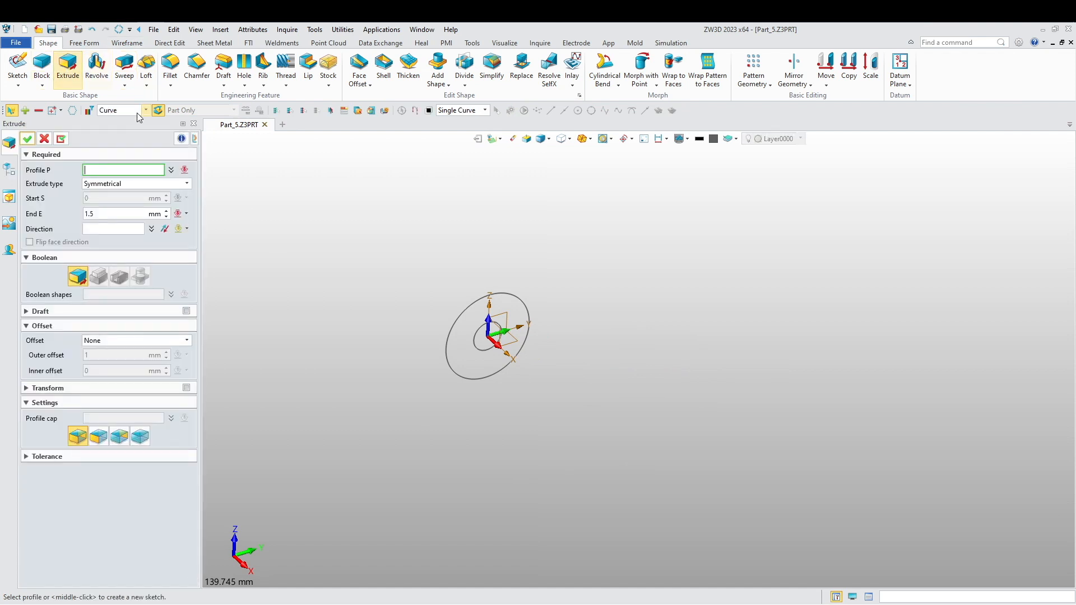
{"action": "left_click", "coordinate": [150, 184]}
{"action": "left_click", "coordinate": [118, 213]}
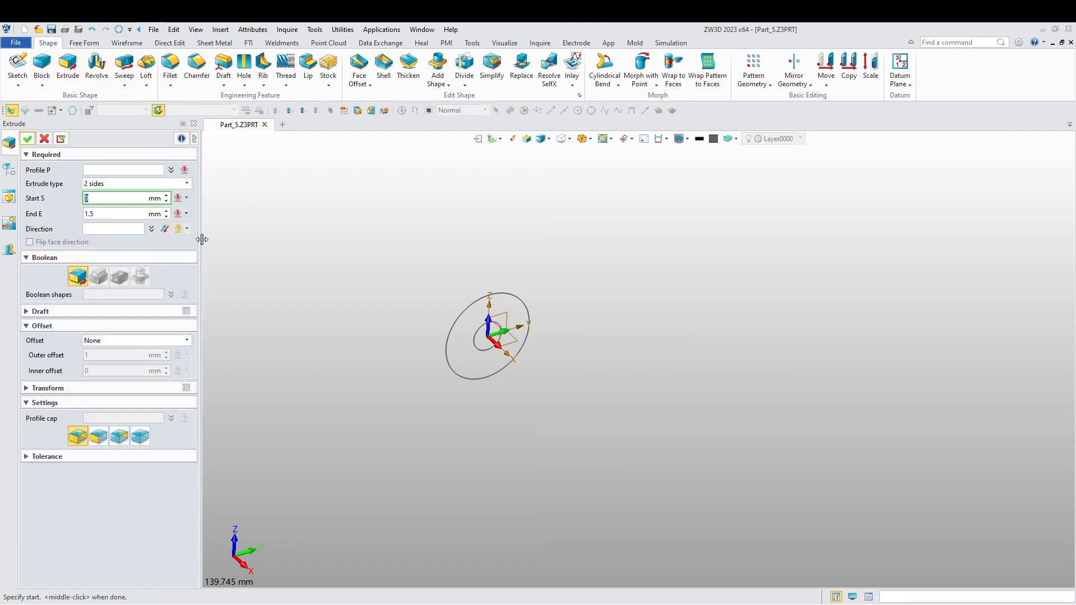
{"action": "left_click", "coordinate": [112, 200]}
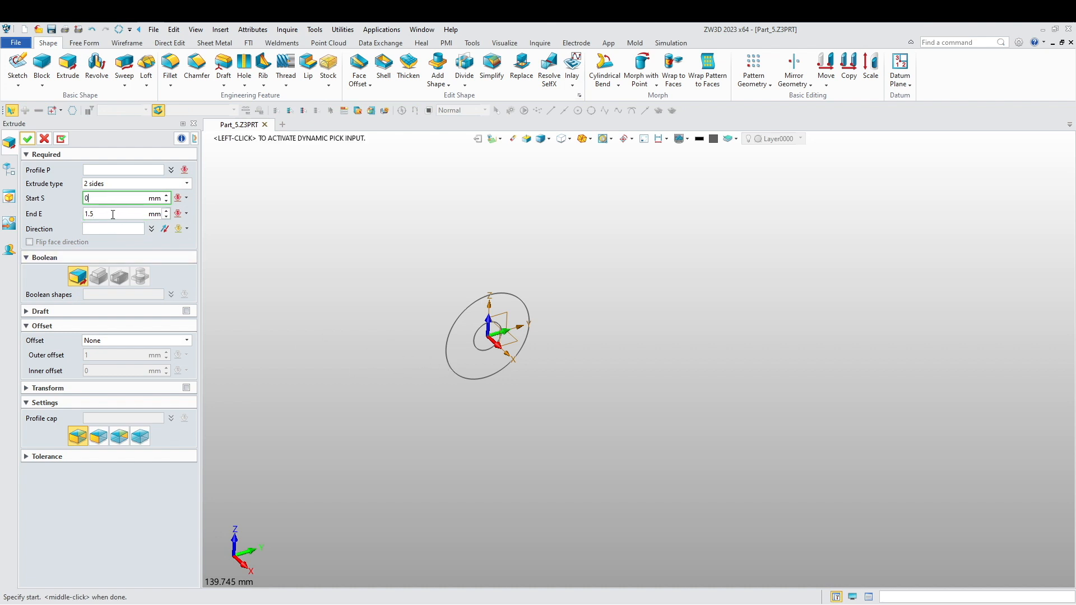
{"action": "double_click", "coordinate": [84, 199]}
{"action": "key", "text": "Tab"}
{"action": "key", "text": "Return"}
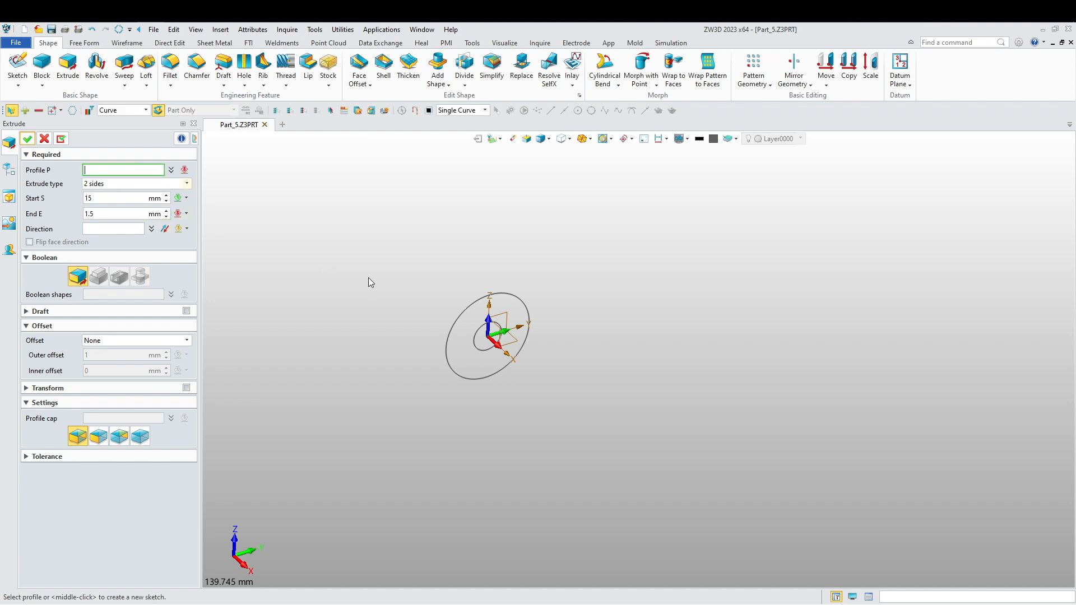
- Limit selection to sketches and pick the two-circle sketch as the extrusion profile
{"action": "left_click", "coordinate": [451, 323]}
{"action": "left_click", "coordinate": [118, 111]}
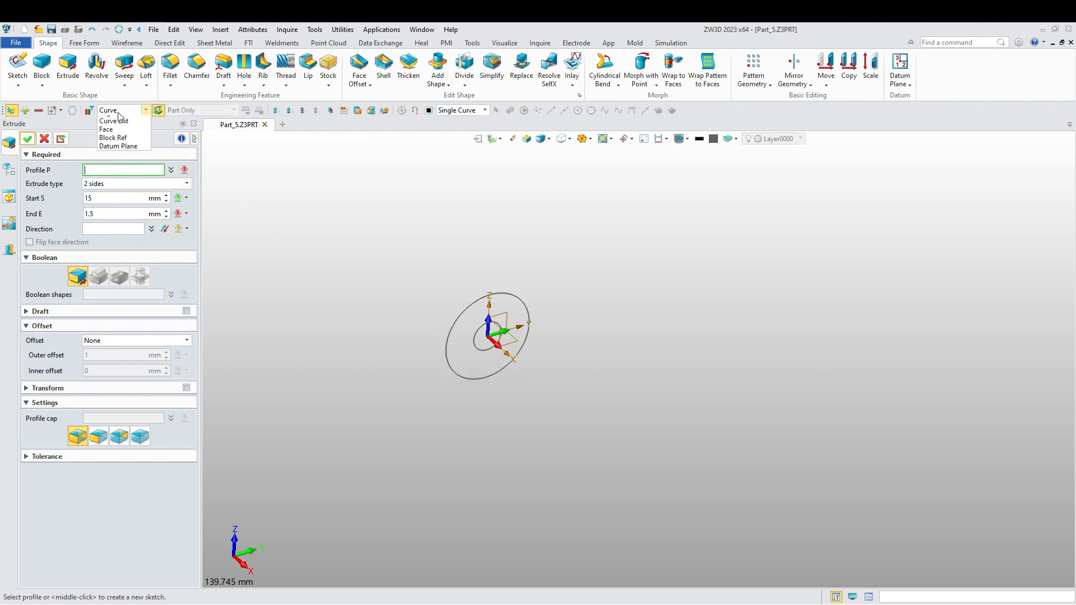
{"action": "left_click", "coordinate": [109, 128]}
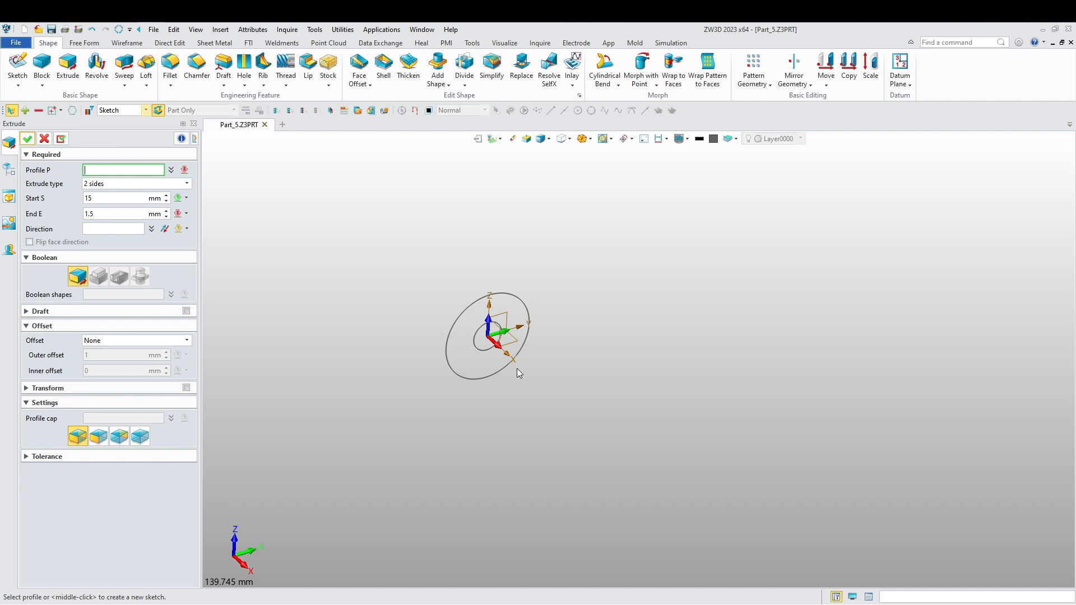
{"action": "left_click", "coordinate": [470, 327]}
{"action": "middle_click_drag", "start_coordinate": [355, 392], "coordinate": [397, 411]}
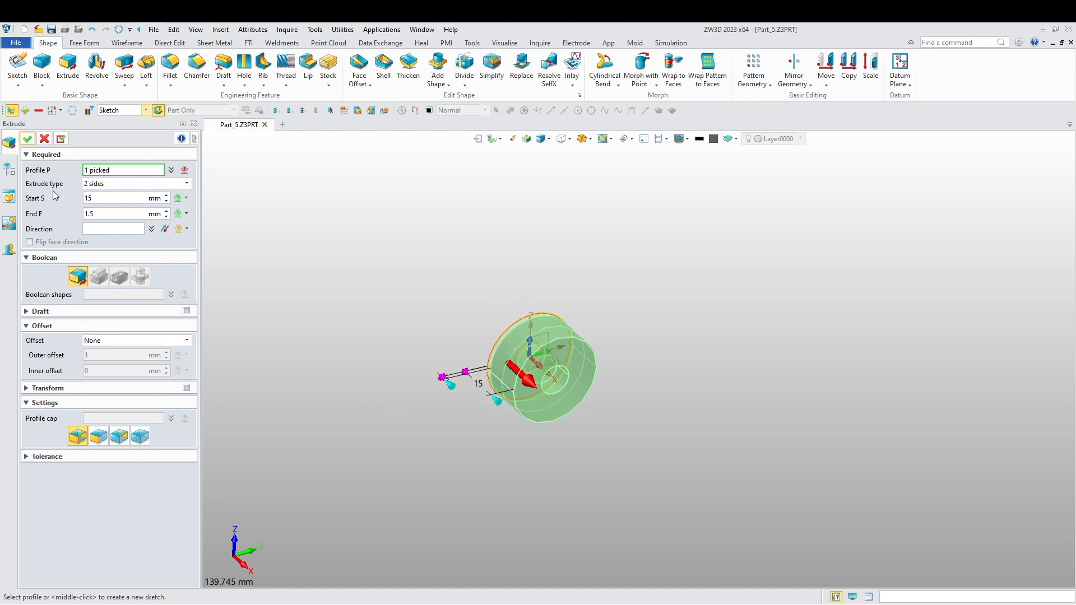
- Set the extrusion to start at -25 mm and end at 23 mm, and complete it
{"action": "left_click", "coordinate": [88, 199]}
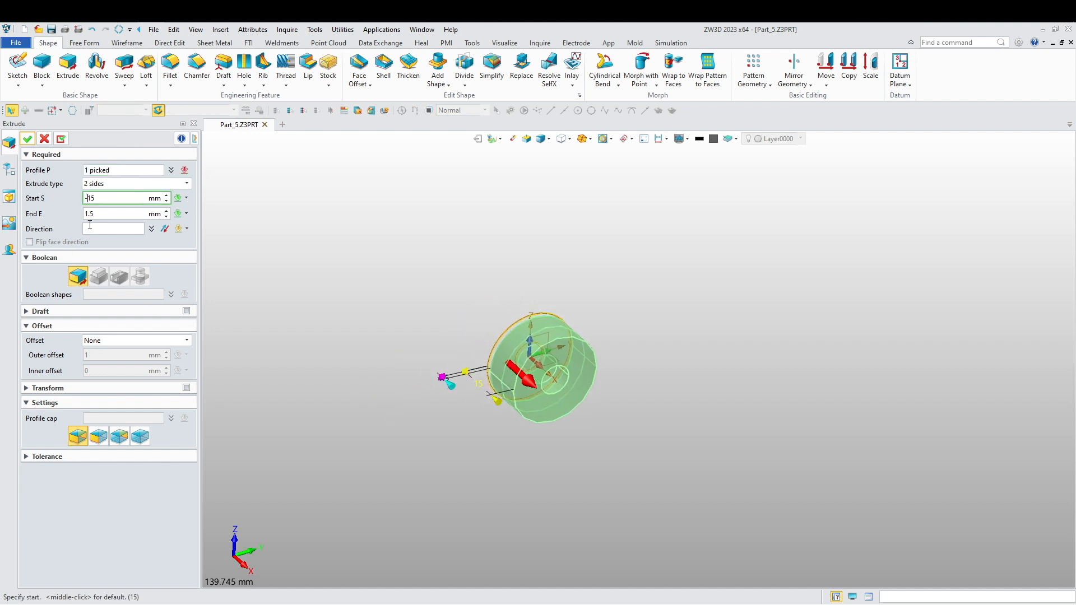
{"action": "type", "text": "-"}
{"action": "left_click", "coordinate": [103, 214]}
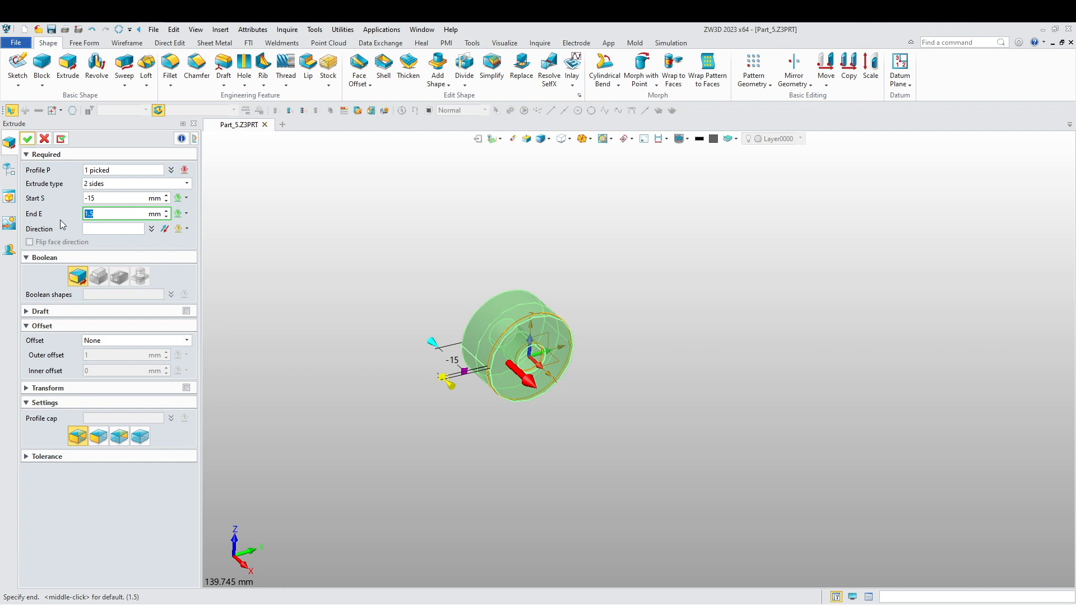
{"action": "left_click", "coordinate": [98, 200]}
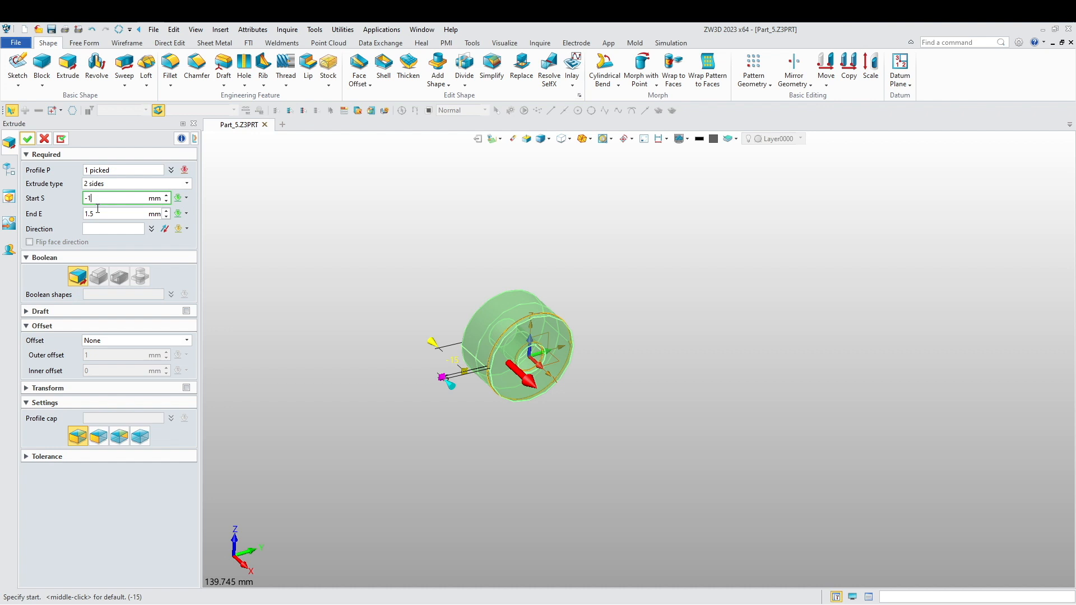
{"action": "key", "text": "Tab"}
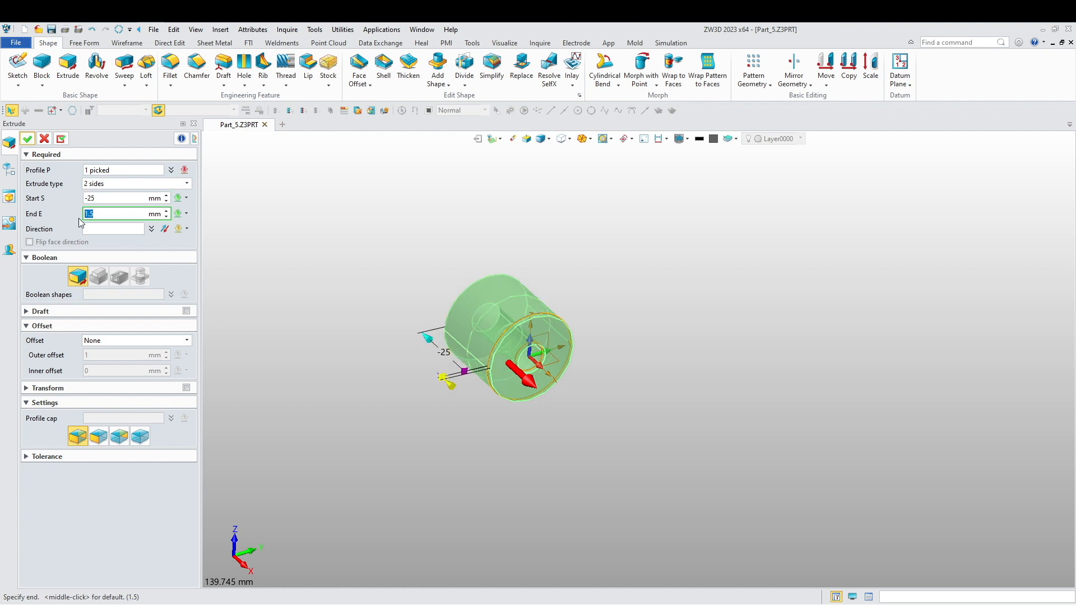
{"action": "key", "text": "Return"}
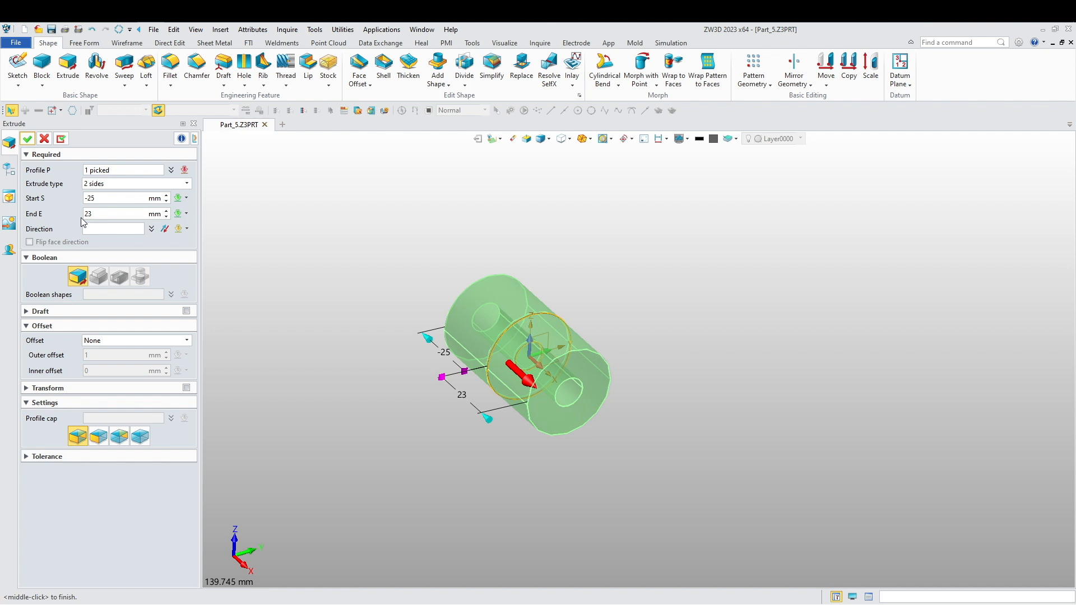
{"action": "middle_click", "coordinate": [281, 283]}
- Add a concentric 16 mm diameter circle at the origin of the base sketch and regenerate the model history
{"action": "mouse_move", "coordinate": [344, 292]}
{"action": "right_mouse_down"}
{"action": "mouse_move", "coordinate": [310, 293]}
{"action": "mouse_move", "coordinate": [350, 329]}
{"action": "mouse_move", "coordinate": [442, 363]}
{"action": "mouse_move", "coordinate": [346, 381]}
{"action": "right_mouse_up"}
{"action": "left_click_drag", "start_coordinate": [118, 229], "coordinate": [116, 211]}
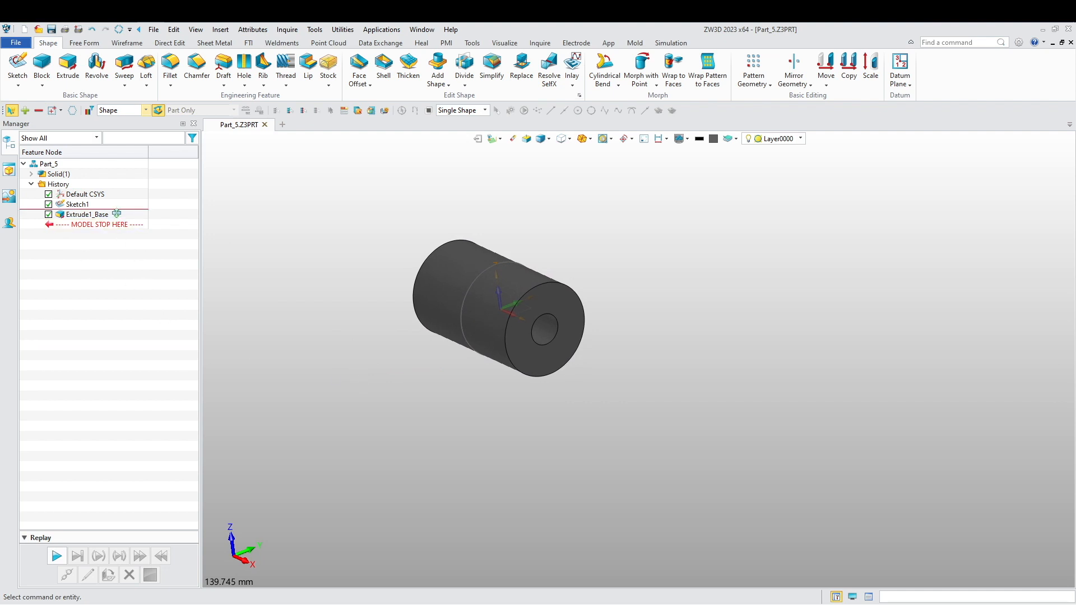
{"action": "right_click", "coordinate": [308, 259]}
{"action": "left_click", "coordinate": [343, 286]}
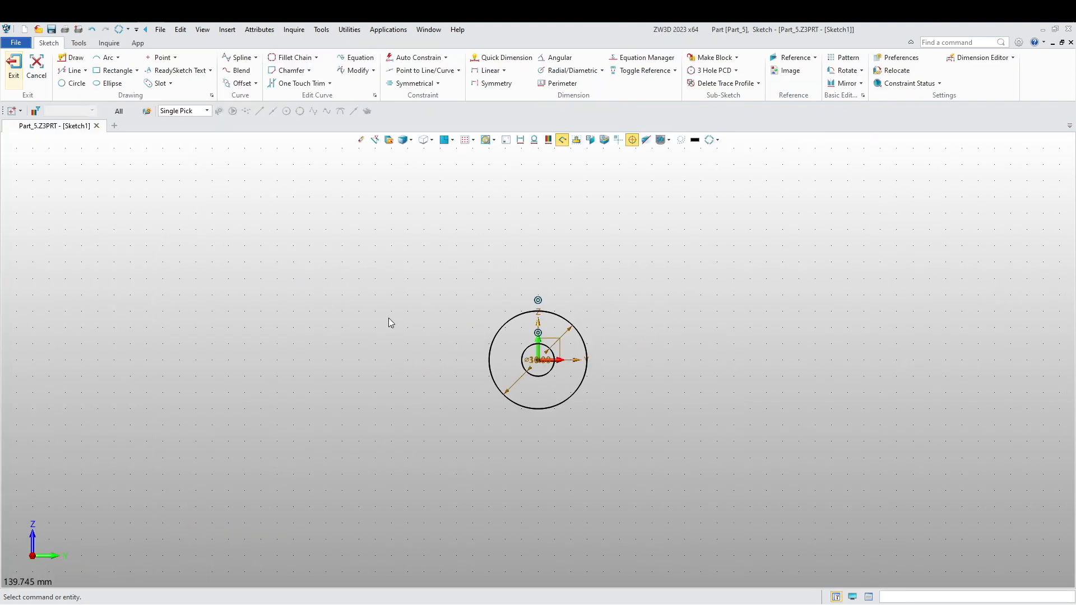
{"action": "left_click", "coordinate": [73, 83]}
{"action": "left_click", "coordinate": [426, 370]}
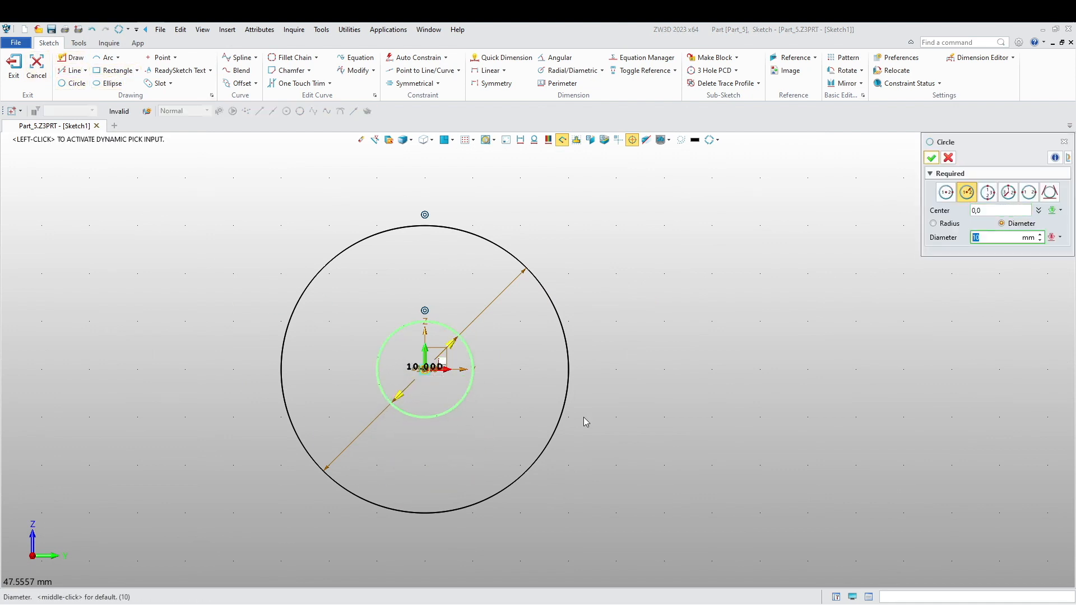
{"action": "key", "text": "Return"}
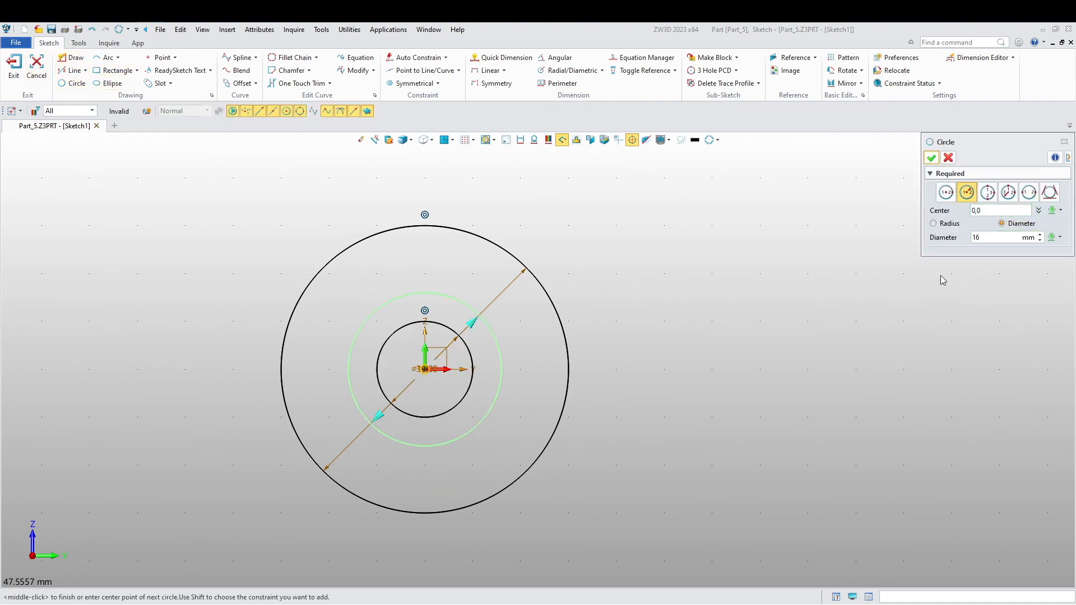
{"action": "left_click", "coordinate": [932, 159]}
{"action": "left_click", "coordinate": [14, 70]}
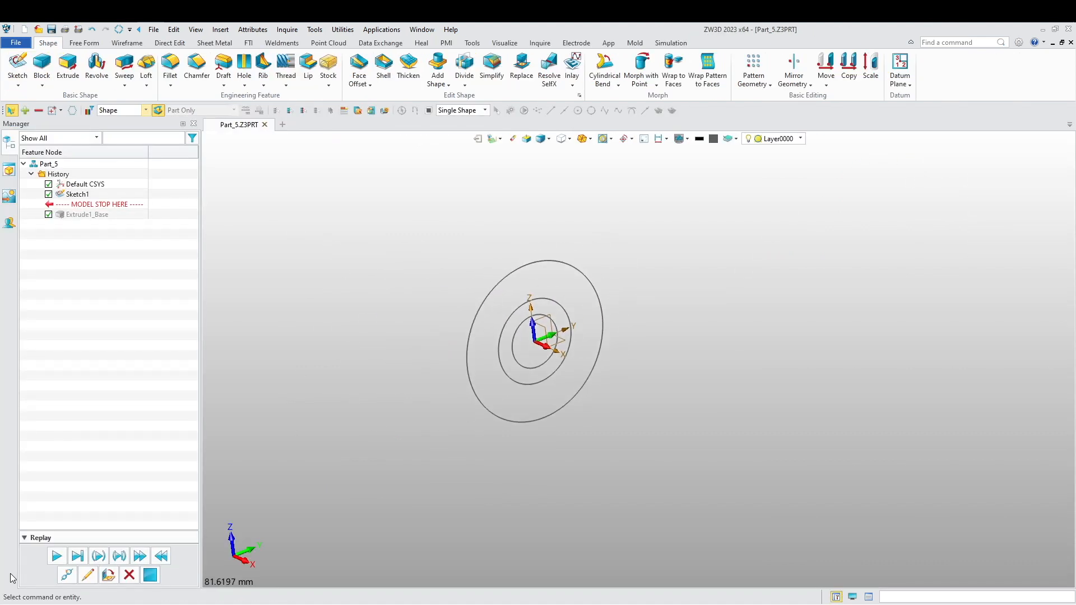
{"action": "left_click", "coordinate": [57, 556]}
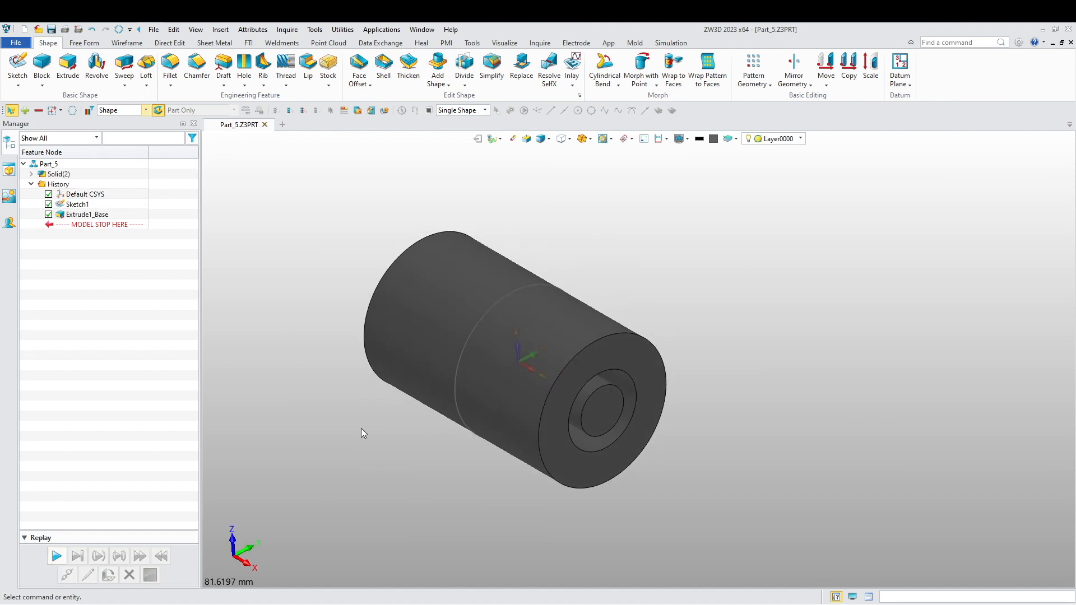
- Redefine the base extrusion and remove the whole sketch from its profile
{"action": "right_click", "coordinate": [253, 269]}
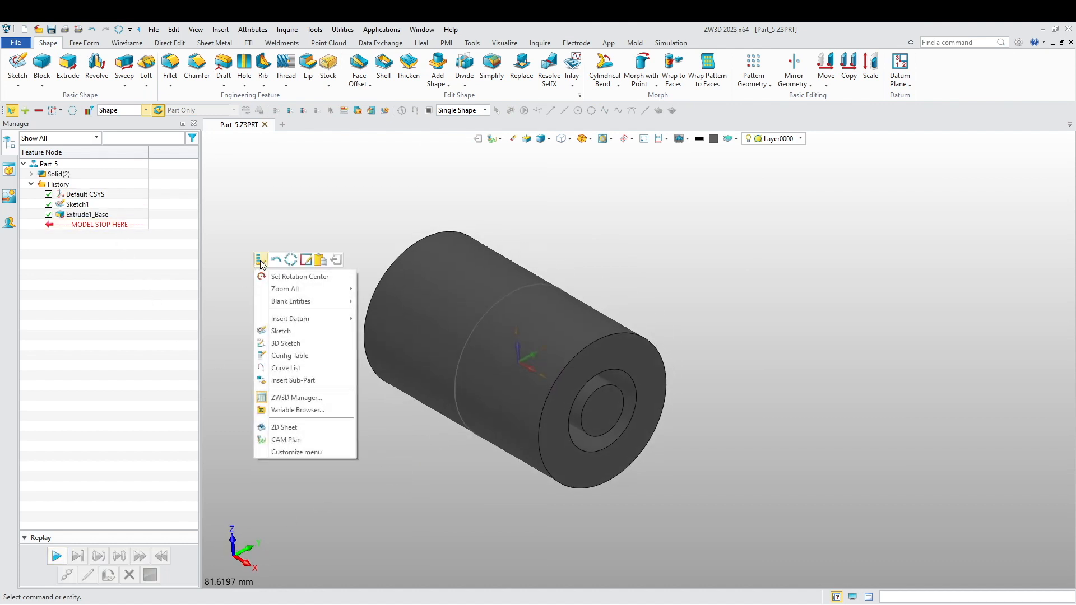
{"action": "left_click", "coordinate": [259, 261]}
{"action": "left_click", "coordinate": [170, 172]}
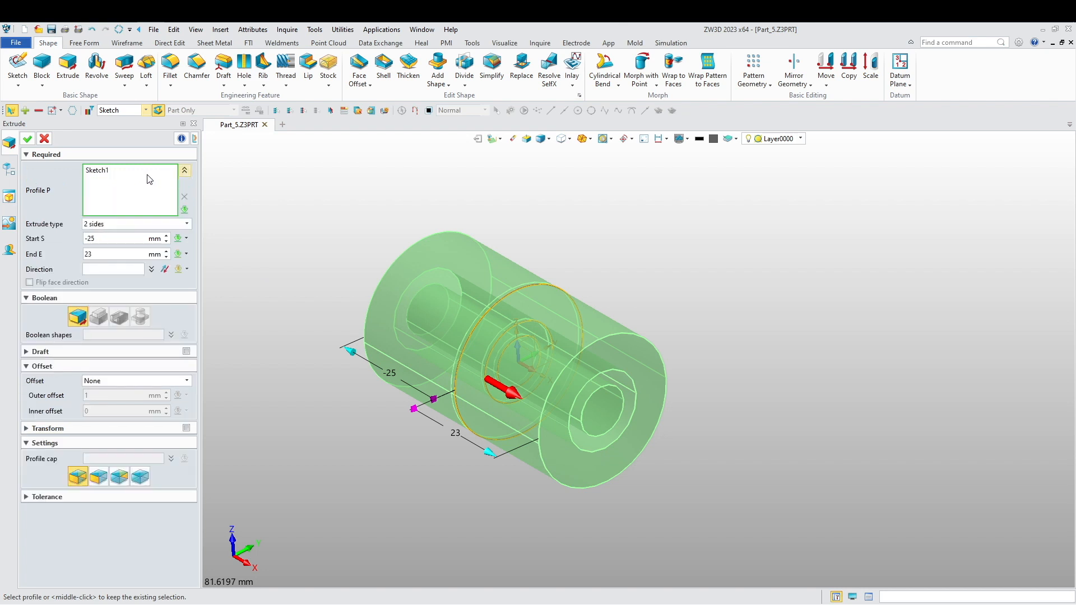
{"action": "left_click", "coordinate": [147, 173]}
{"action": "left_click", "coordinate": [181, 194]}
{"action": "left_click", "coordinate": [182, 170]}
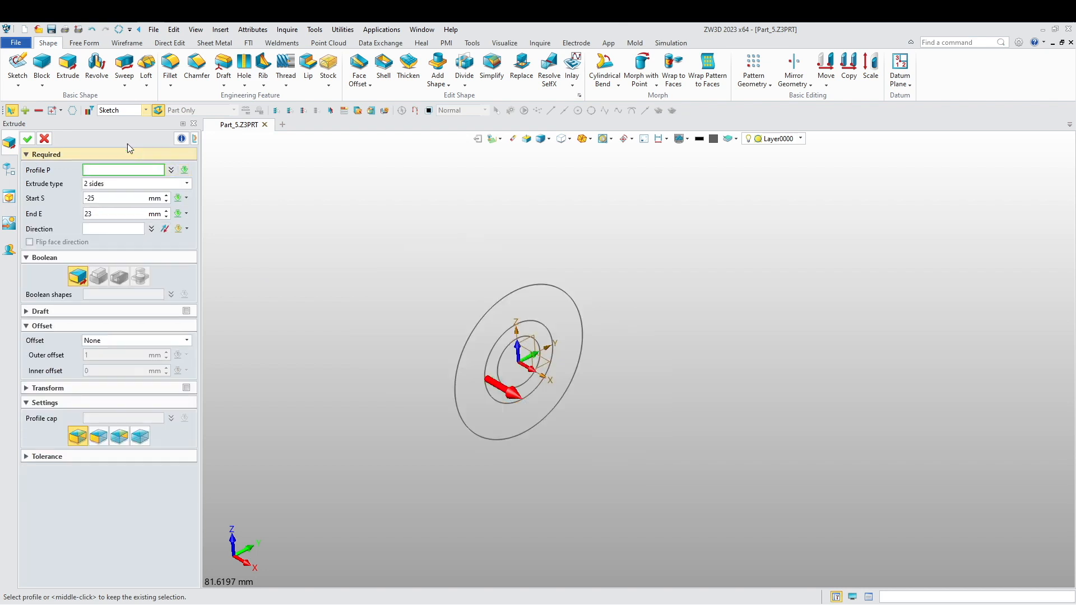
- Pick only the outer 30 mm and inner 10 mm circles as the base extrusion's profile curves and apply the change
{"action": "left_click", "coordinate": [145, 110]}
{"action": "left_click", "coordinate": [112, 142]}
{"action": "left_click", "coordinate": [504, 373]}
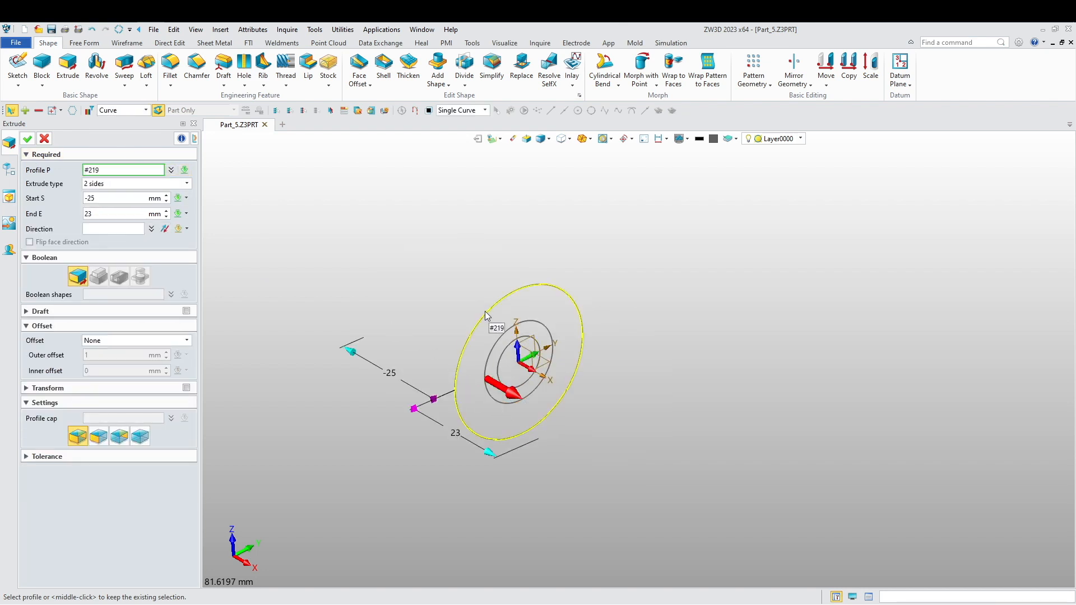
{"action": "left_click", "coordinate": [484, 329]}
{"action": "left_click", "coordinate": [510, 347]}
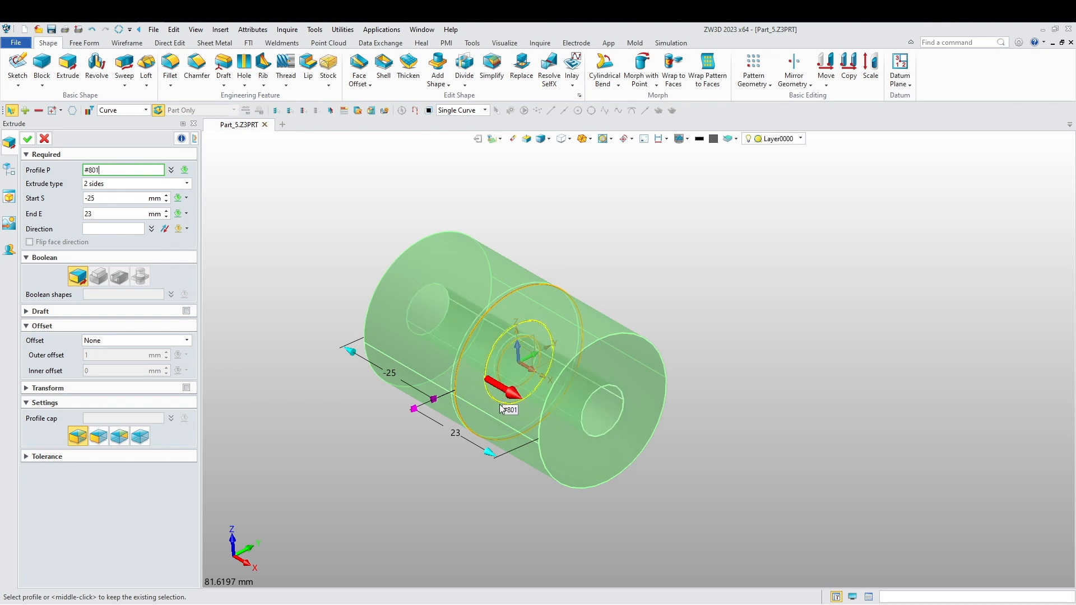
{"action": "left_click", "coordinate": [28, 140]}
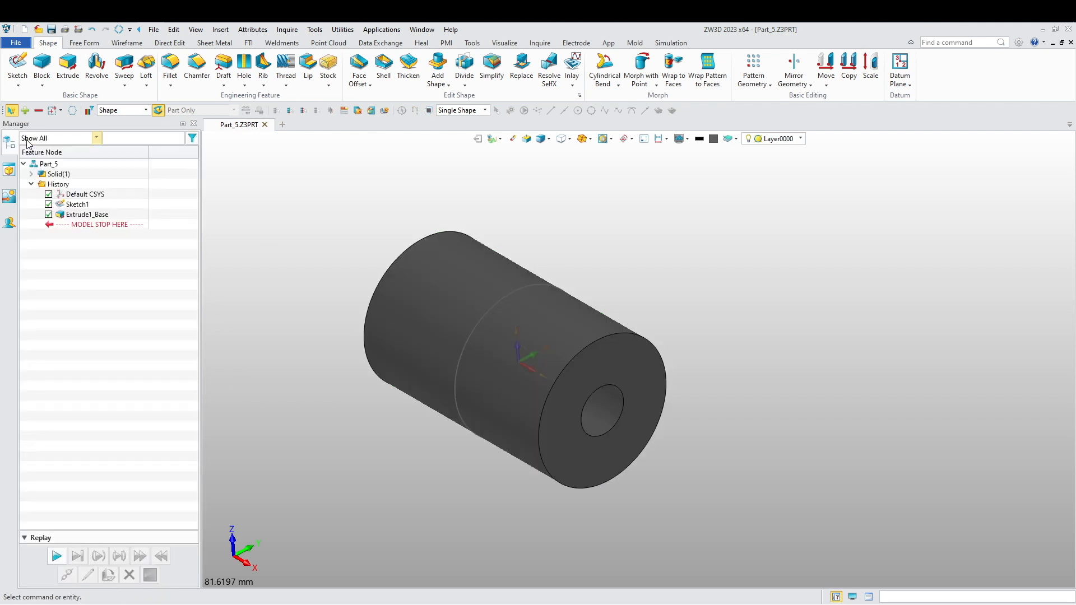
- Start a second Extrude and, in wireframe display, pick the 16 mm circle as its profile
{"action": "left_click", "coordinate": [68, 65]}
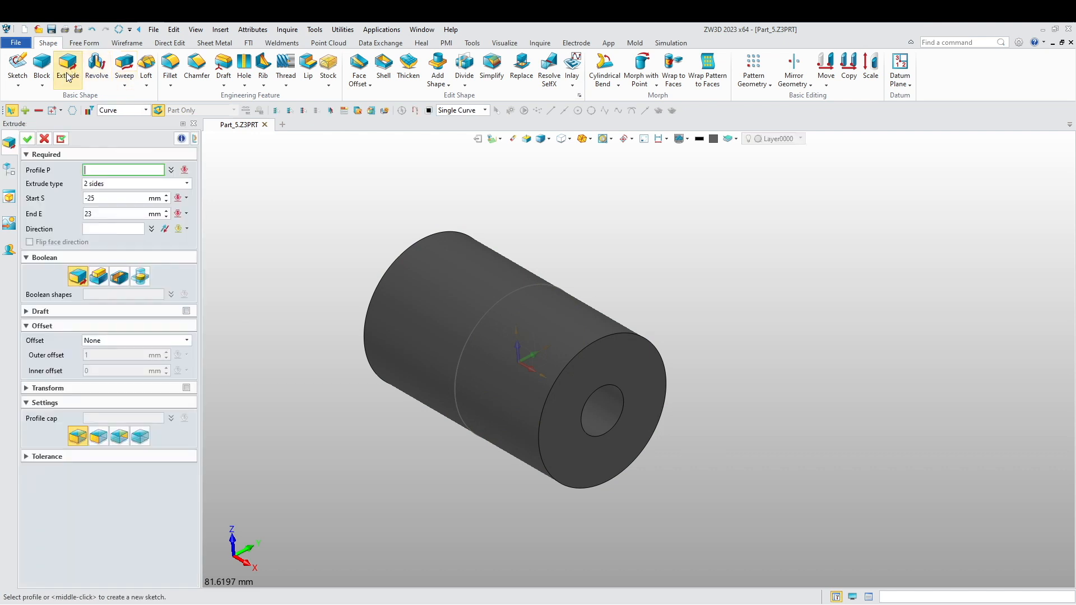
{"action": "left_click", "coordinate": [542, 139]}
{"action": "left_click", "coordinate": [503, 344]}
{"action": "left_click", "coordinate": [503, 344]}
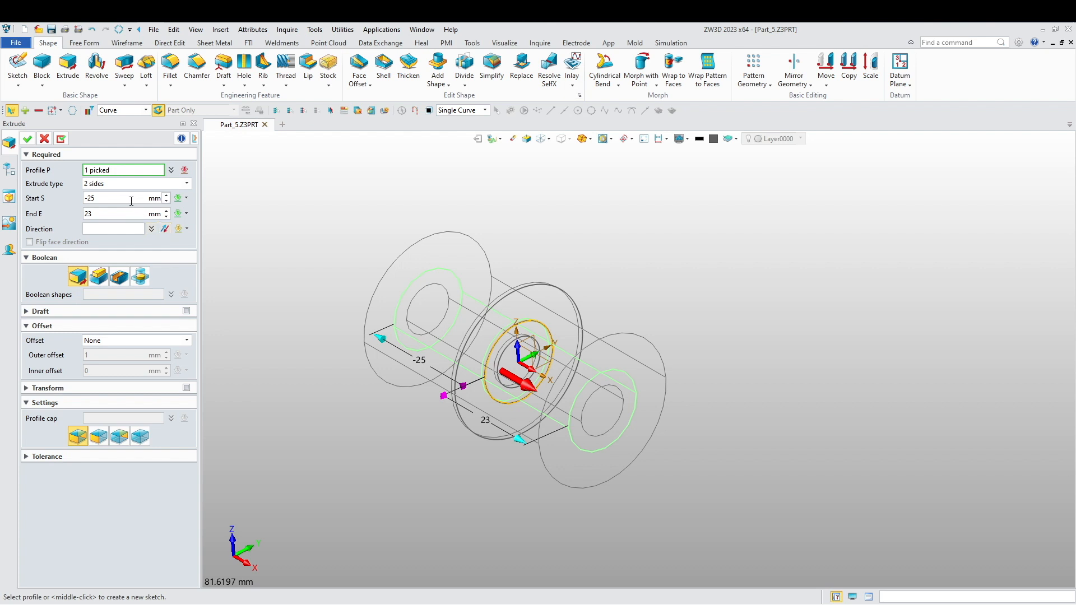
- Start the extrusion at the cylinder's front end face using To Faces and set its end to 25 mm
{"action": "left_click", "coordinate": [186, 198]}
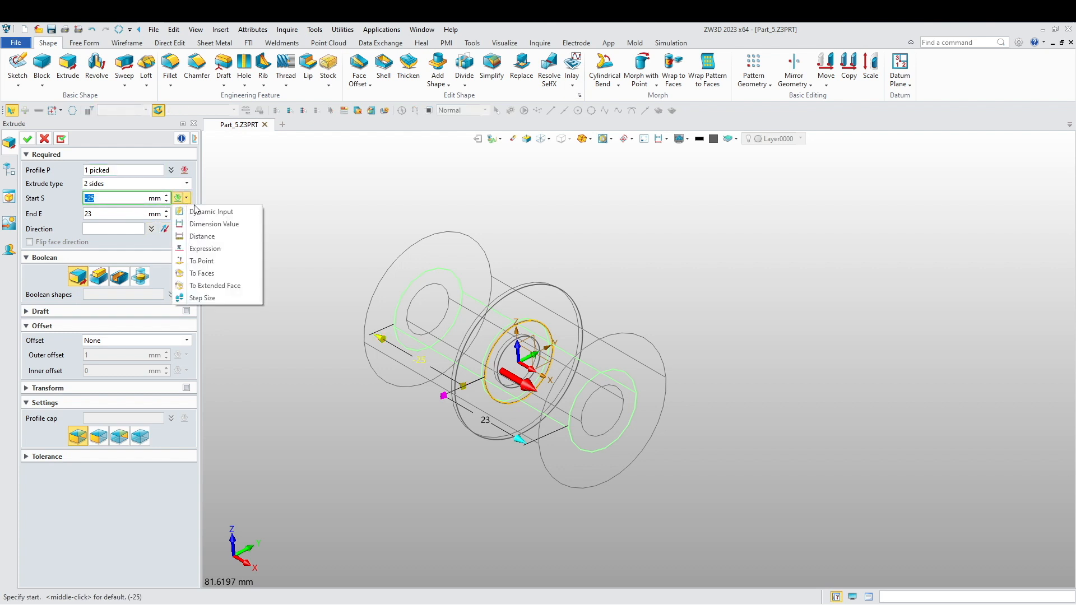
{"action": "left_click", "coordinate": [203, 274]}
{"action": "left_click", "coordinate": [651, 382]}
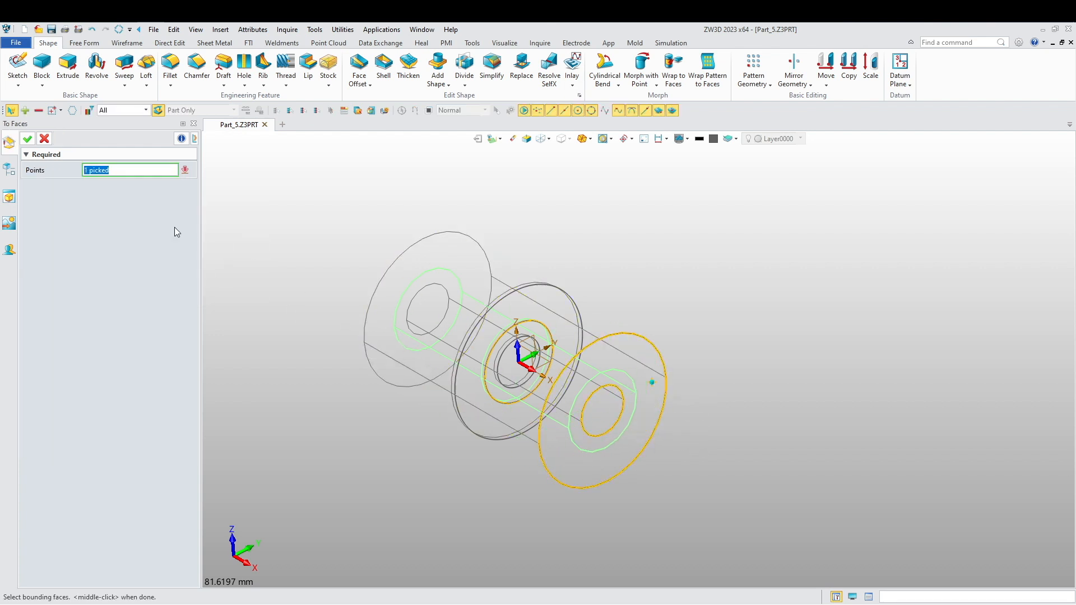
{"action": "left_click", "coordinate": [27, 138]}
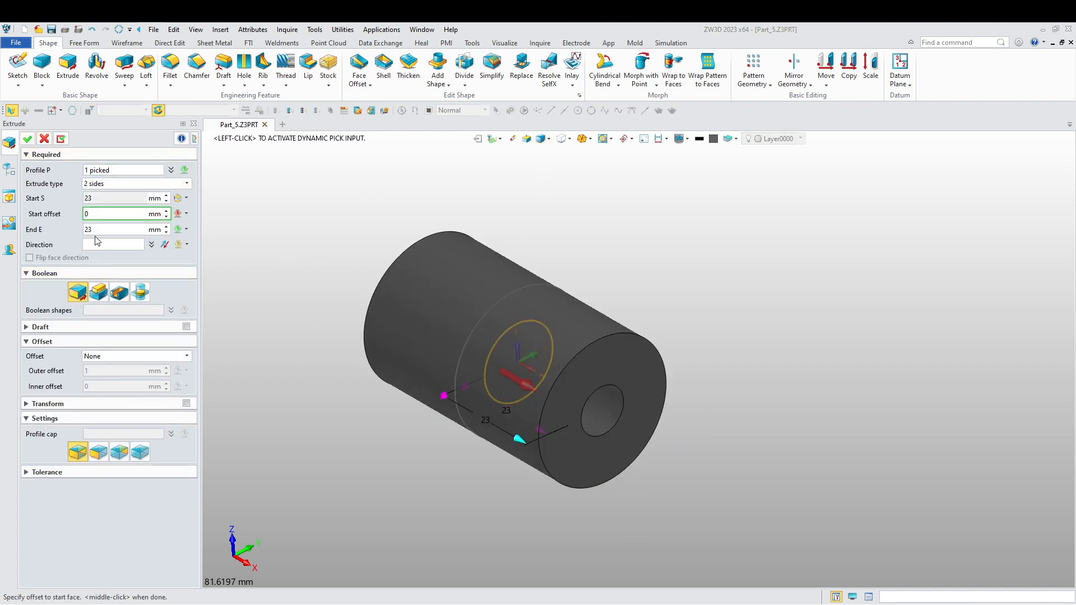
{"action": "left_click_drag", "start_coordinate": [92, 229], "coordinate": [59, 228]}
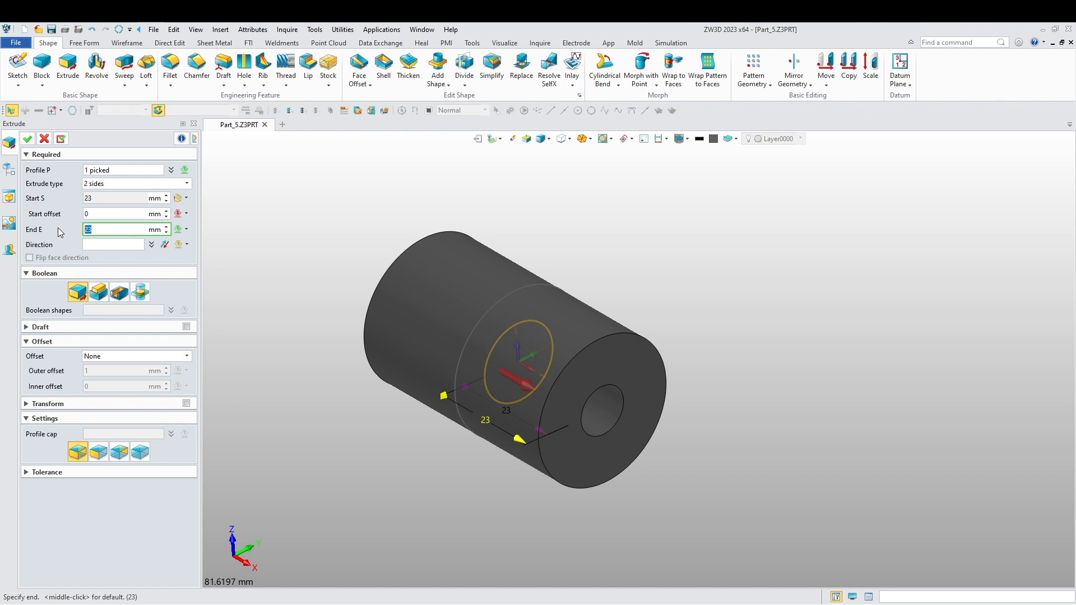
{"action": "type", "text": "25"}
{"action": "key", "text": "Return"}
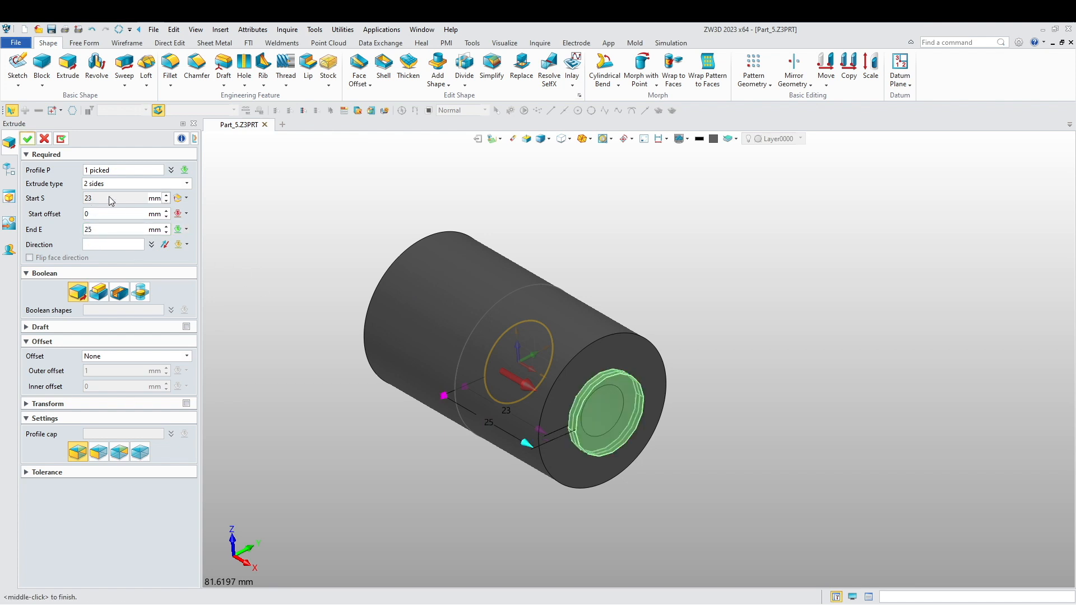
- Add the inner 10 mm circle to the collar extrusion's profile and merge the hollow collar with the cylinder using the Add Boolean
{"action": "left_click", "coordinate": [121, 170]}
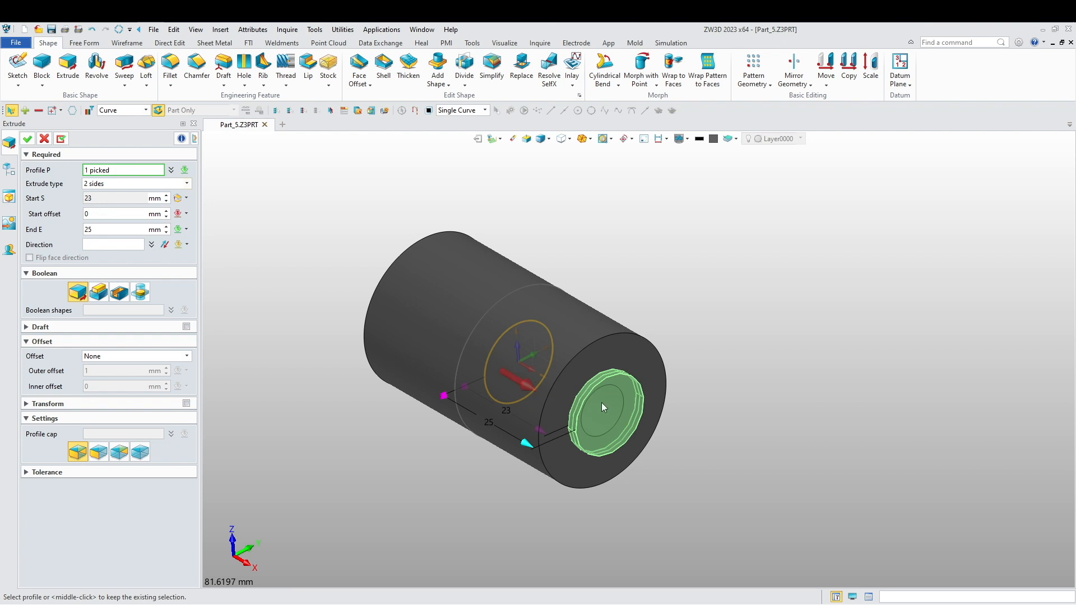
{"action": "left_click", "coordinate": [542, 365]}
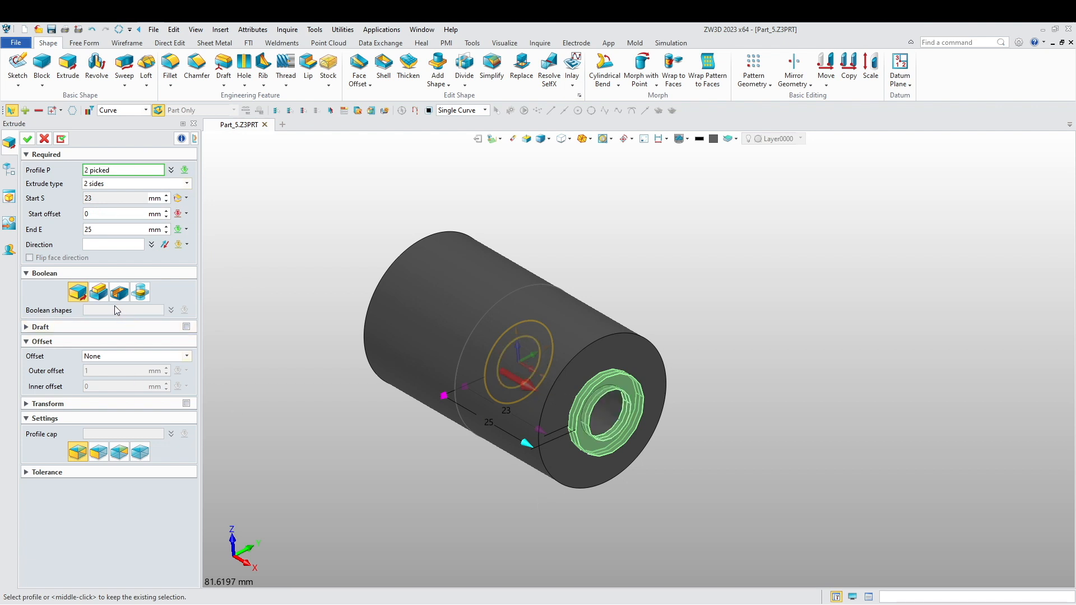
{"action": "left_click", "coordinate": [98, 291]}
{"action": "mouse_move", "coordinate": [343, 465]}
{"action": "right_mouse_down"}
{"action": "mouse_move", "coordinate": [365, 480]}
{"action": "mouse_move", "coordinate": [346, 465]}
{"action": "right_mouse_up"}
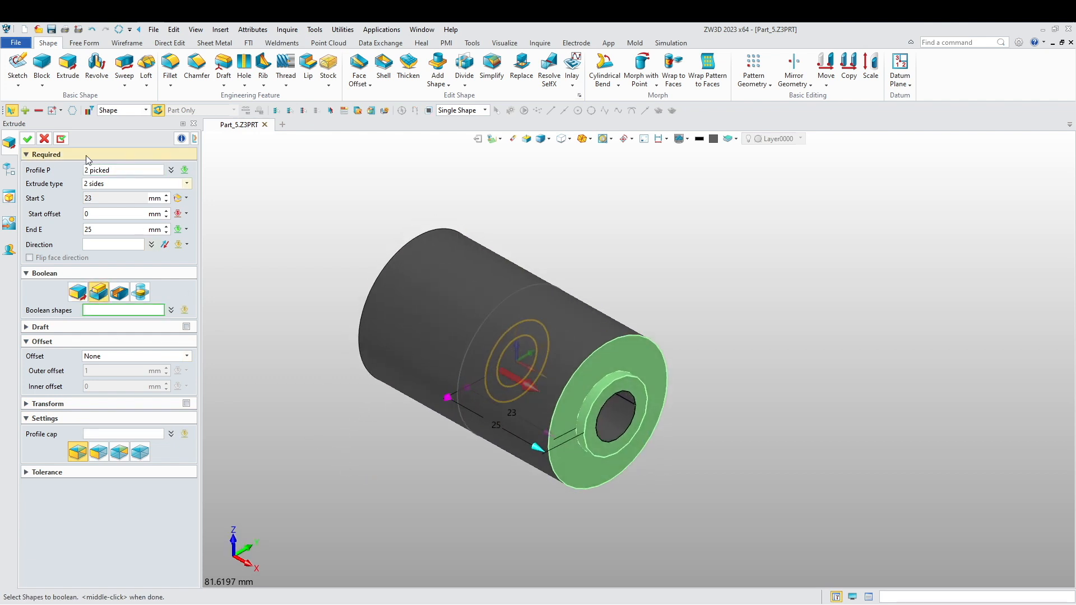
{"action": "left_click", "coordinate": [28, 139]}
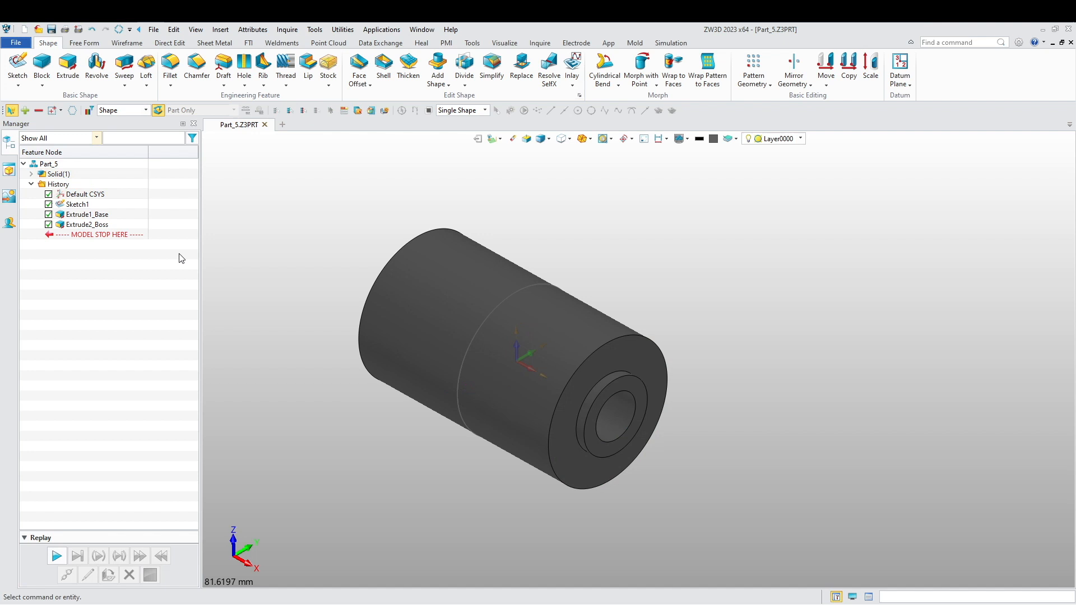
{"action": "right_click_drag", "start_coordinate": [243, 379], "coordinate": [242, 379]}
- Chamfer the outer and bore edges at both cylinder ends and the collar's outer edge with a 0.5 mm setback
{"action": "left_click", "coordinate": [196, 65]}
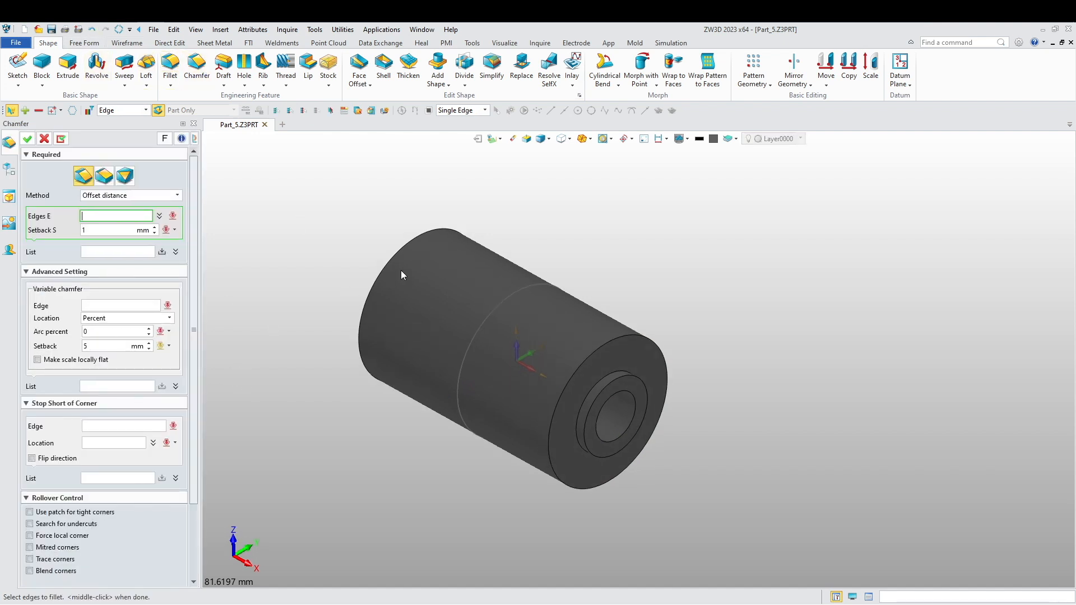
{"action": "left_click", "coordinate": [389, 267]}
{"action": "left_click", "coordinate": [581, 369]}
{"action": "left_click", "coordinate": [592, 397]}
{"action": "right_click_drag", "start_coordinate": [358, 339], "coordinate": [435, 361]}
{"action": "left_click", "coordinate": [355, 301]}
{"action": "right_click_drag", "start_coordinate": [486, 397], "coordinate": [405, 357]}
{"action": "left_click", "coordinate": [612, 449]}
{"action": "middle_click", "coordinate": [60, 235]}
{"action": "type", "text": "0.5"}
{"action": "key", "text": "Return"}
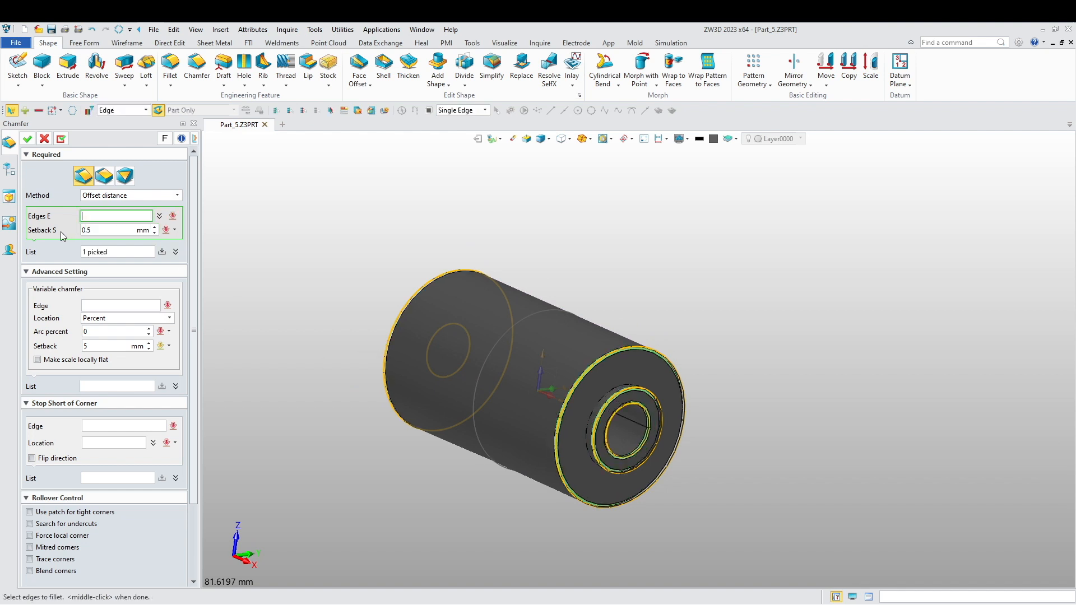
{"action": "left_click", "coordinate": [27, 139]}
- Start a new sketch on the XY plane through the middle of the cylinder
{"action": "middle_click_drag", "start_coordinate": [354, 300], "coordinate": [297, 303]}
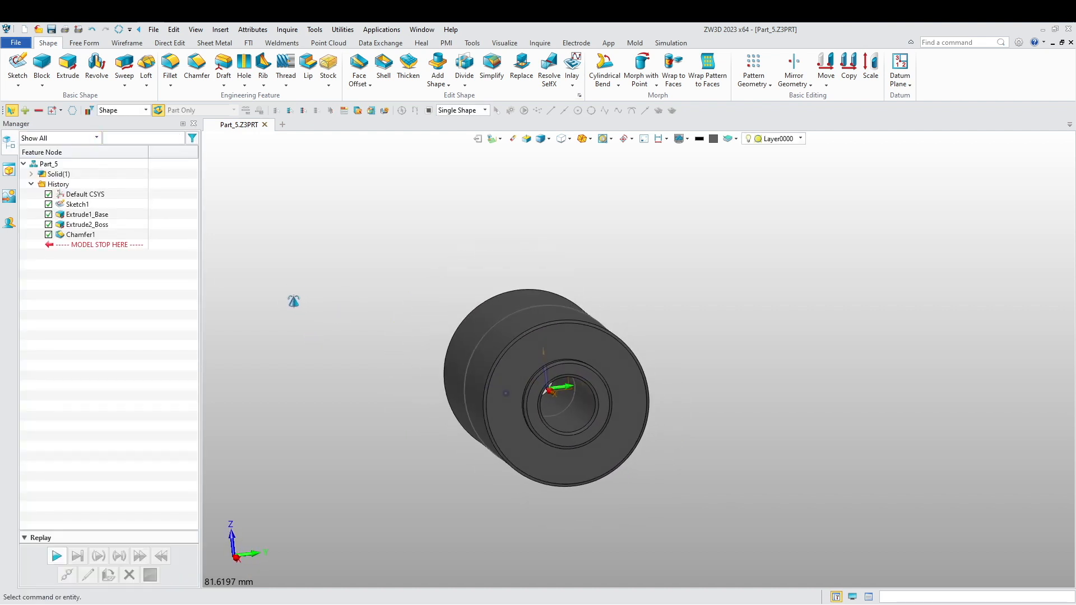
{"action": "right_click", "coordinate": [318, 284]}
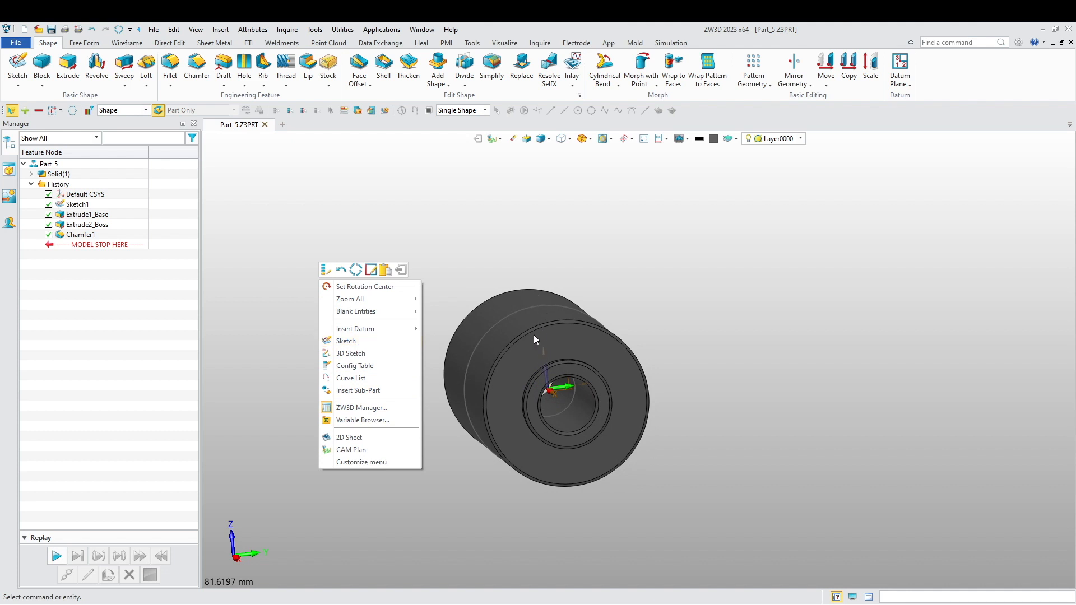
{"action": "left_click", "coordinate": [345, 341]}
{"action": "scroll", "coordinate": [557, 395], "scroll_direction": "up", "scroll_amount": 3}
{"action": "left_click", "coordinate": [557, 392]}
{"action": "middle_click", "coordinate": [308, 388]}
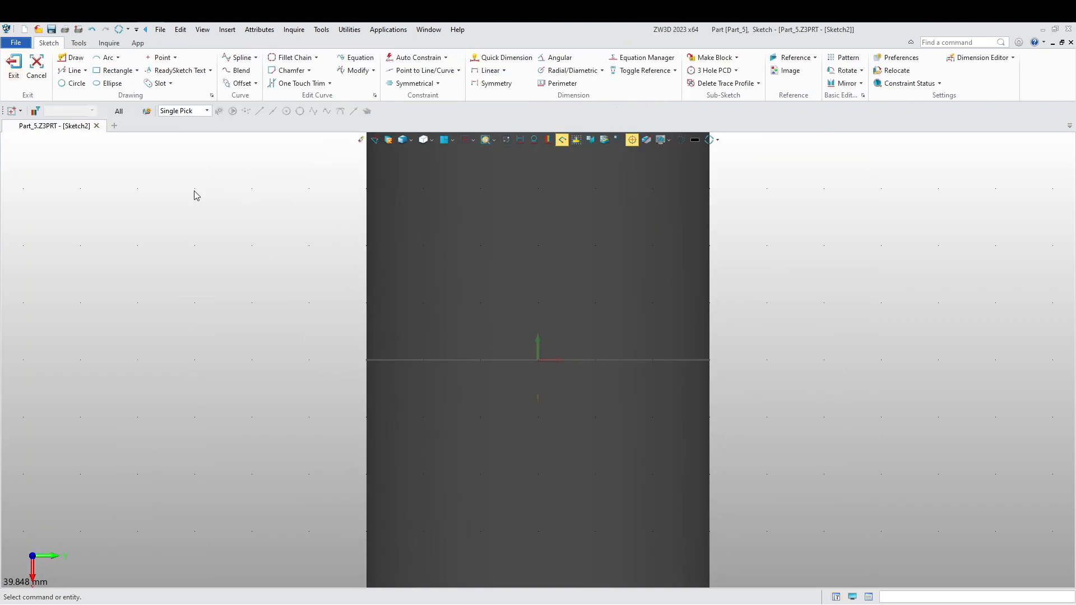
- Draw a 3.5 mm diameter circle centred on the origin and finish the sketch
{"action": "left_click", "coordinate": [73, 84]}
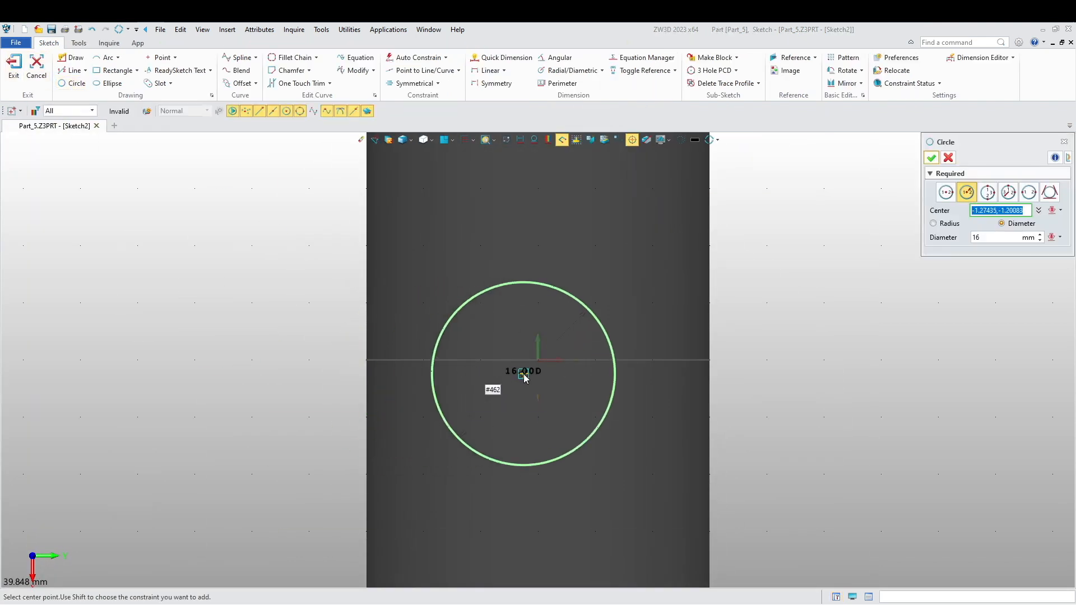
{"action": "left_click", "coordinate": [538, 360]}
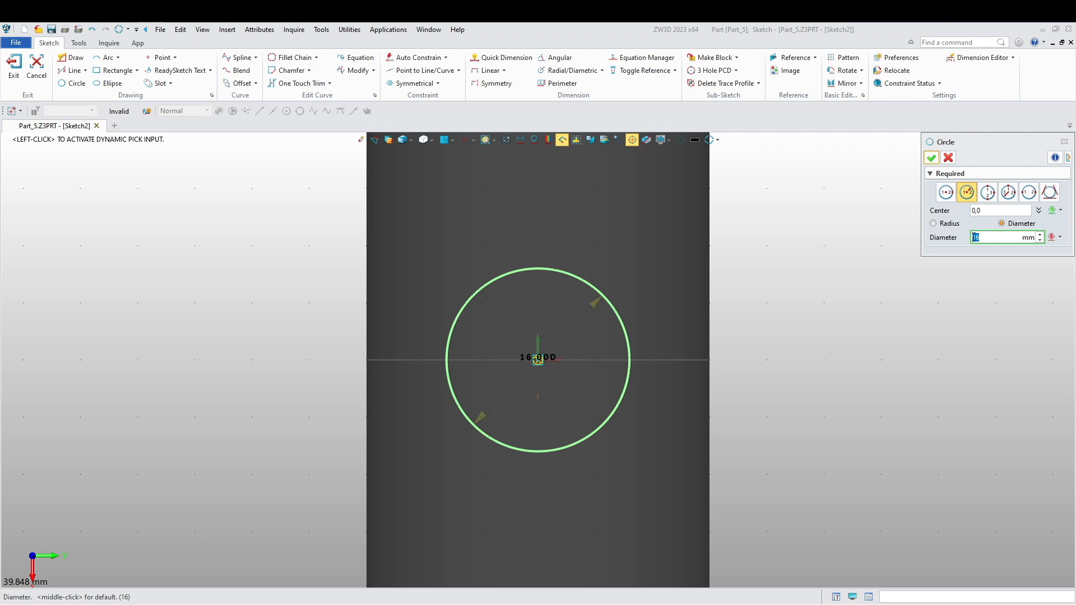
{"action": "type", "text": "3"}
{"action": "key", "text": "Return"}
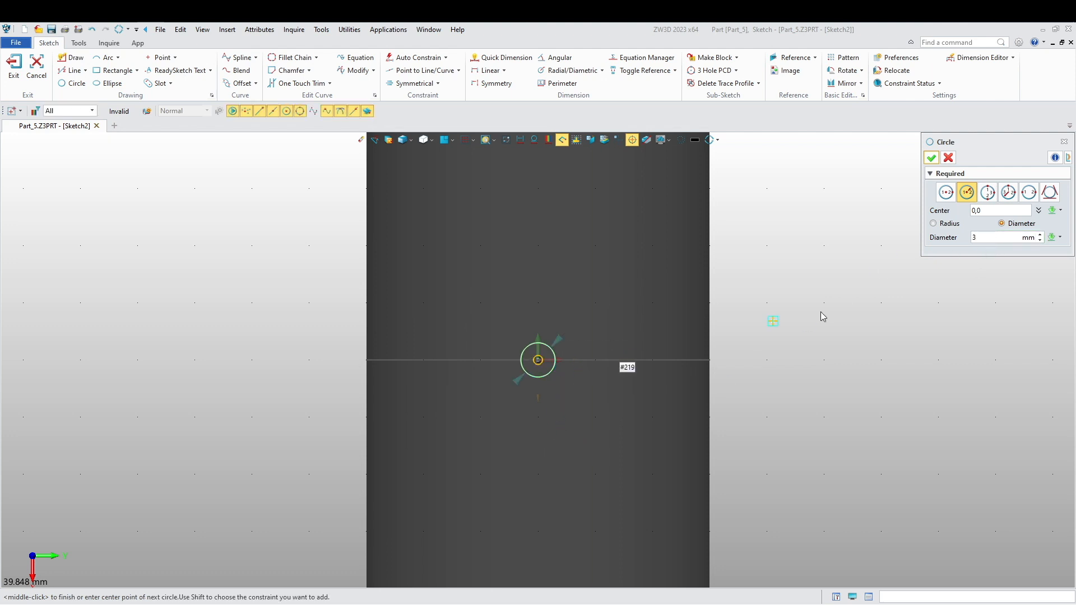
{"action": "left_click", "coordinate": [974, 237]}
{"action": "type", "text": "3.5"}
{"action": "key", "text": "Return"}
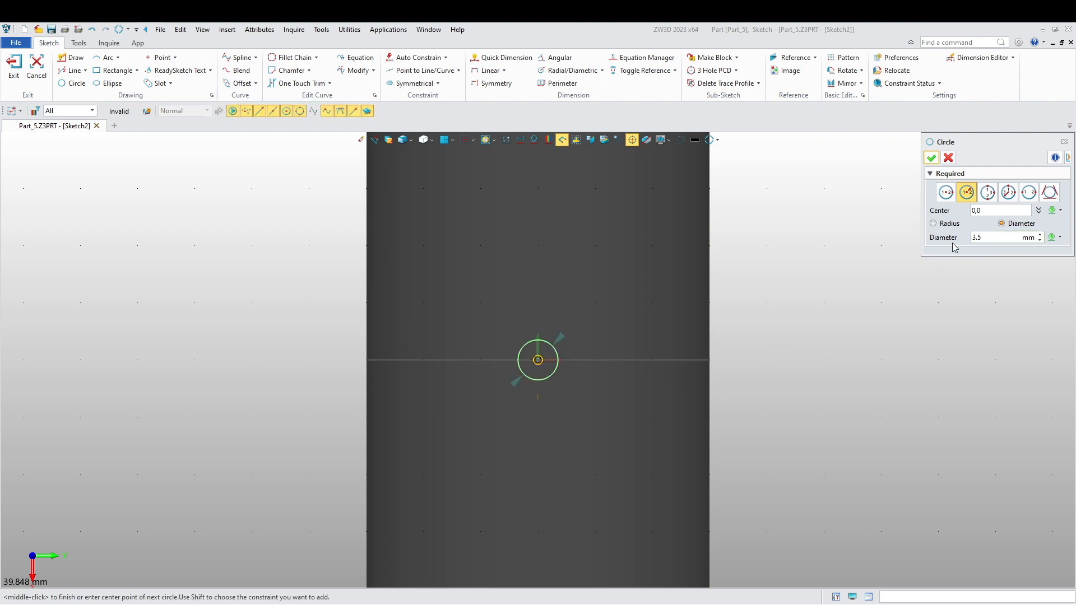
{"action": "left_click", "coordinate": [931, 158]}
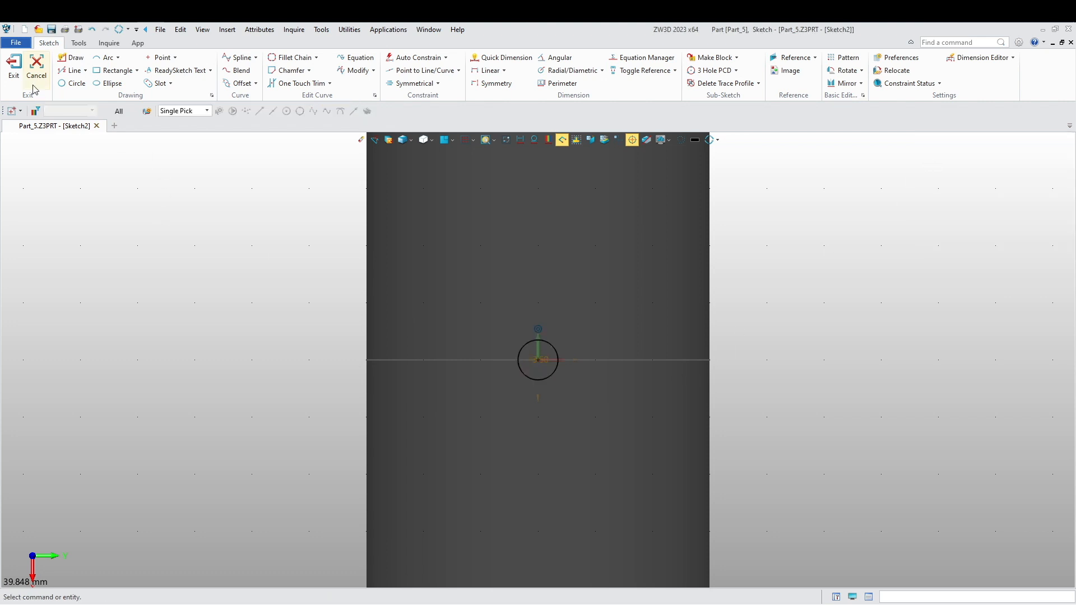
{"action": "left_click", "coordinate": [14, 66]}
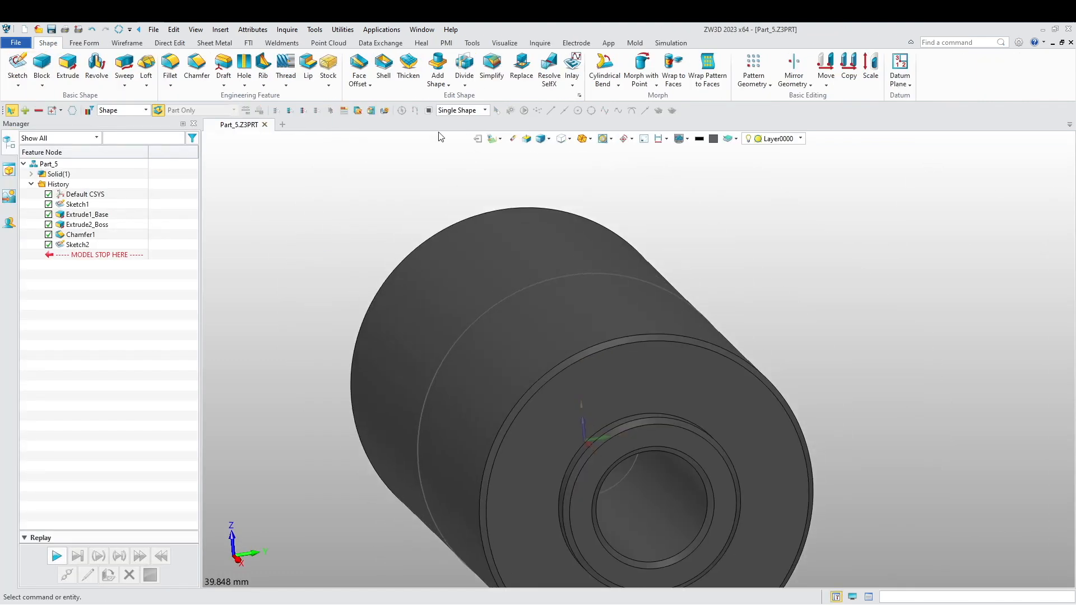
- Start an Extrude of the 3.5 mm circle and pull its start to about 2.2 mm, keeping the end at 25 mm
{"action": "left_click", "coordinate": [68, 66]}
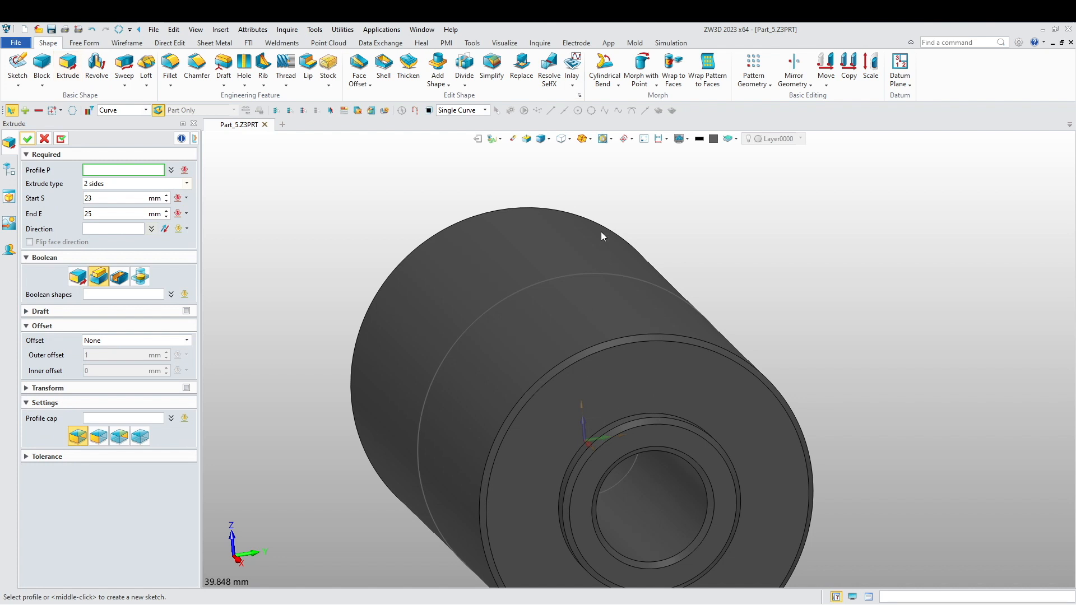
{"action": "left_click", "coordinate": [571, 448]}
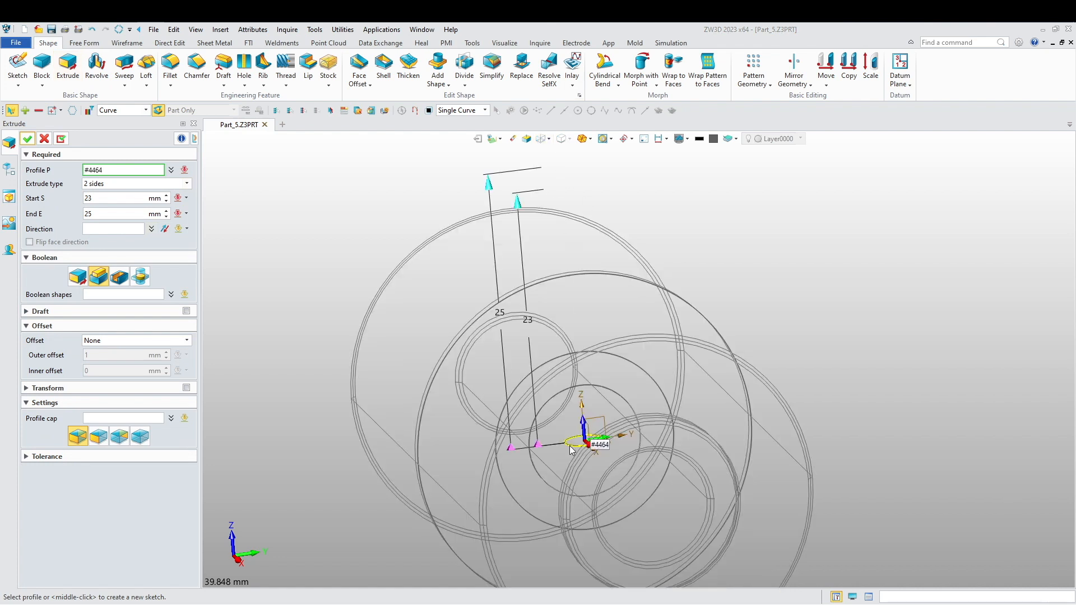
{"action": "left_click", "coordinate": [570, 446]}
{"action": "right_click_drag", "start_coordinate": [388, 324], "coordinate": [370, 277]}
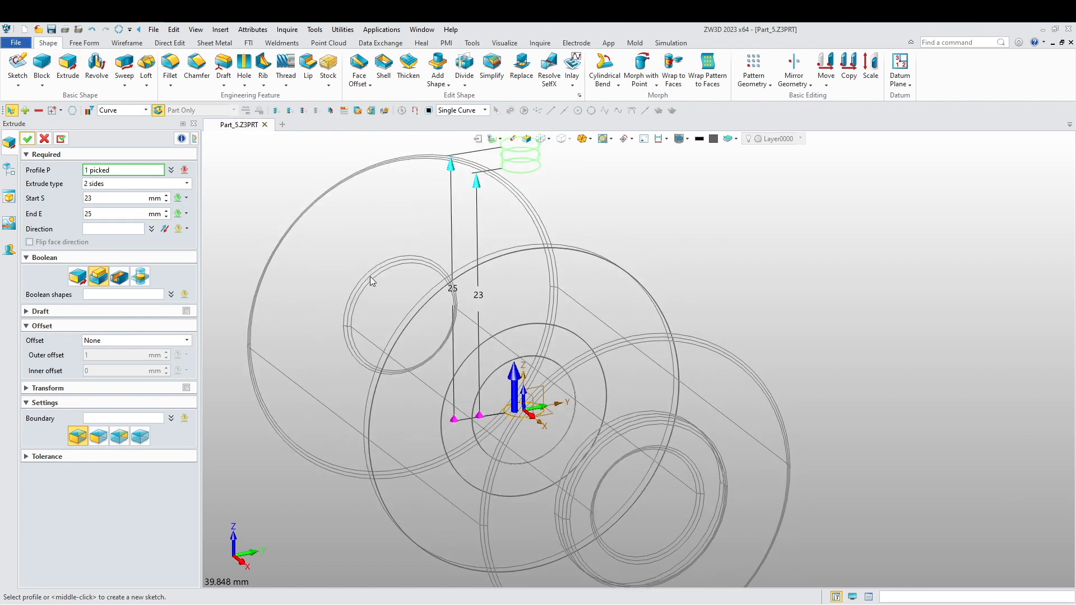
{"action": "left_click", "coordinate": [476, 182]}
{"action": "left_click", "coordinate": [521, 409]}
{"action": "right_click_drag", "start_coordinate": [523, 404], "coordinate": [495, 378]}
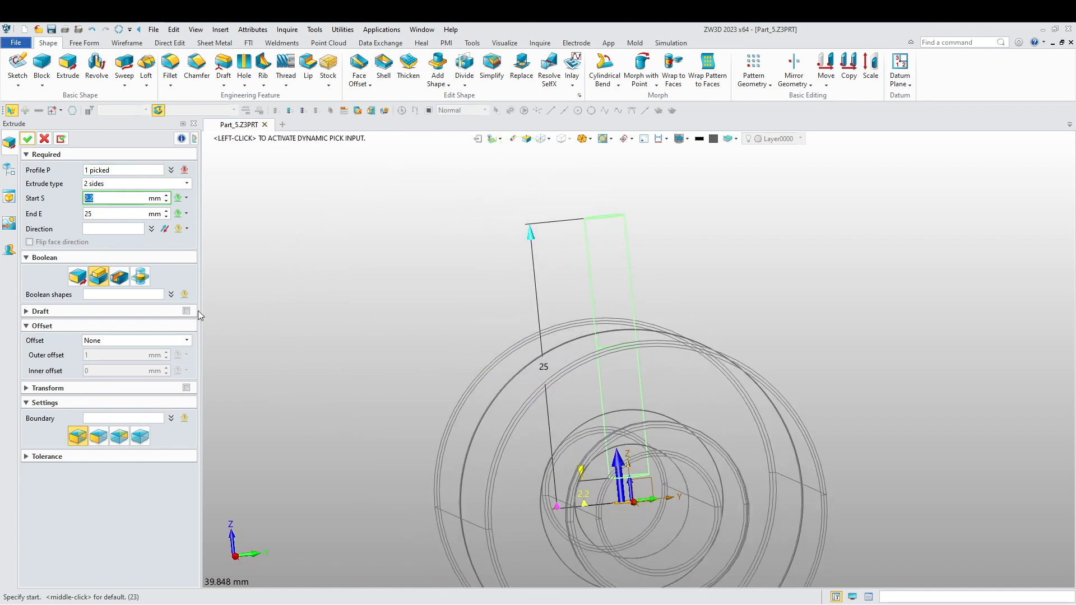
- Apply the extrusion as a Remove Boolean to cut the radial hole through the cylinder wall, and return to shaded display
{"action": "left_click", "coordinate": [120, 275]}
{"action": "left_click", "coordinate": [28, 139]}
{"action": "right_click_drag", "start_coordinate": [277, 246], "coordinate": [537, 159]}
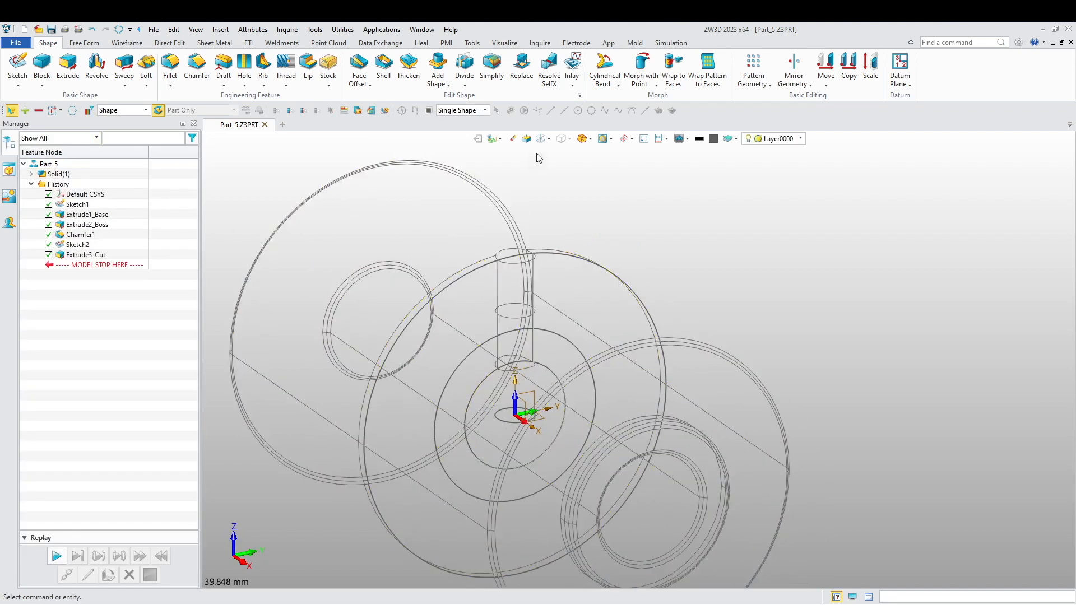
{"action": "left_click", "coordinate": [541, 139]}
{"action": "scroll", "coordinate": [644, 294], "scroll_direction": "down", "scroll_amount": 1}
{"action": "mouse_move", "coordinate": [644, 294]}
{"action": "right_mouse_down"}
{"action": "mouse_move", "coordinate": [671, 341]}
{"action": "mouse_move", "coordinate": [660, 373]}
{"action": "mouse_move", "coordinate": [629, 308]}
{"action": "mouse_move", "coordinate": [650, 295]}
{"action": "mouse_move", "coordinate": [667, 302]}
{"action": "mouse_move", "coordinate": [690, 342]}
{"action": "mouse_move", "coordinate": [665, 350]}
{"action": "right_mouse_up"}
- Move the chamfer after the hole cut in the history and redefine it to include the radial hole's outer edge
{"action": "left_click", "coordinate": [84, 236]}
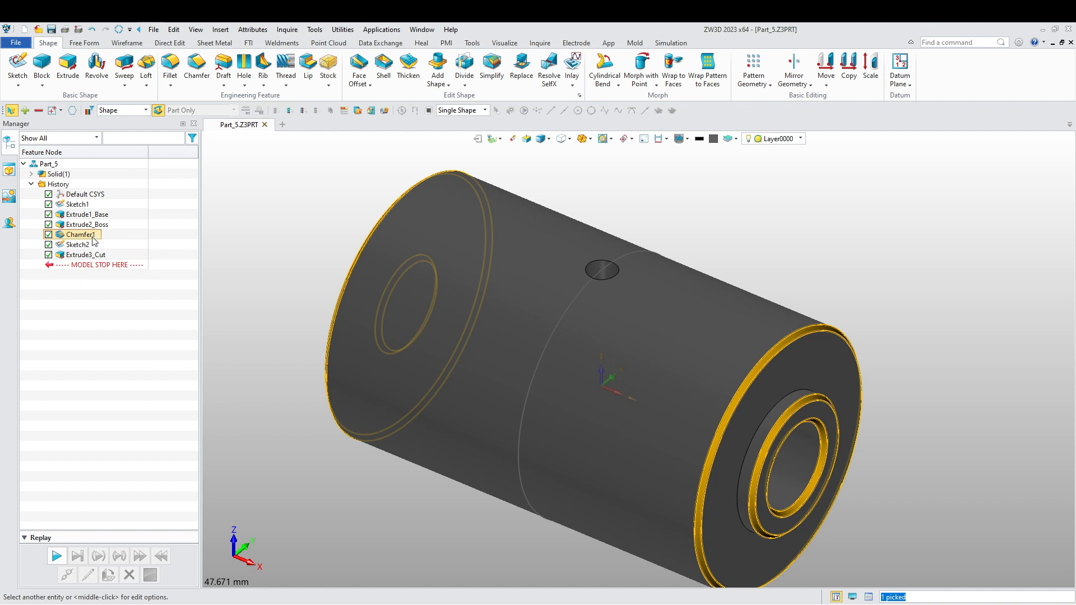
{"action": "left_click_drag", "start_coordinate": [99, 264], "coordinate": [99, 266]}
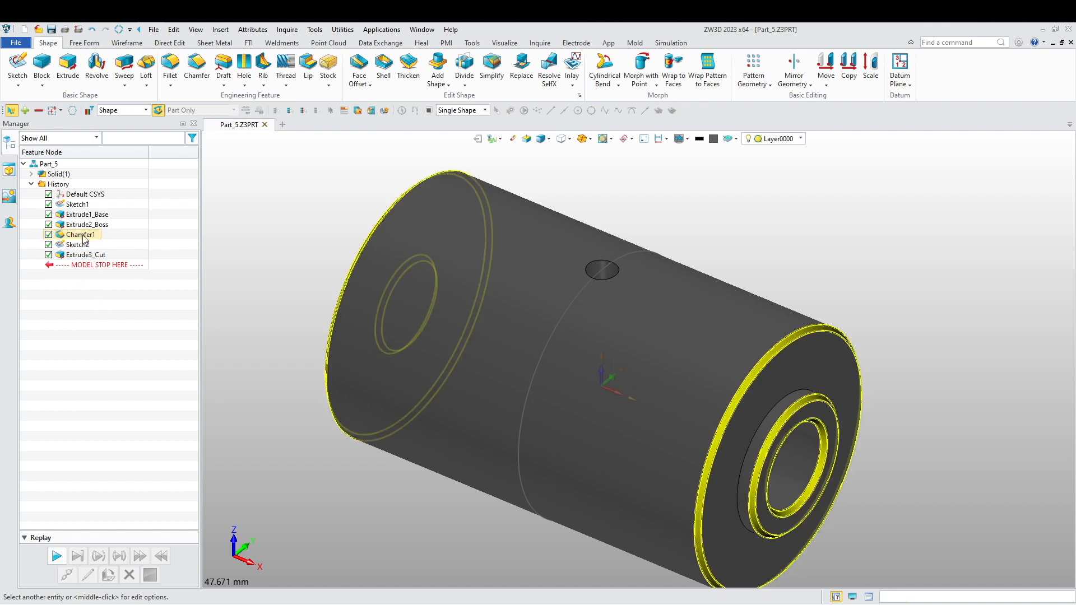
{"action": "right_click", "coordinate": [235, 222]}
{"action": "left_click", "coordinate": [240, 208]}
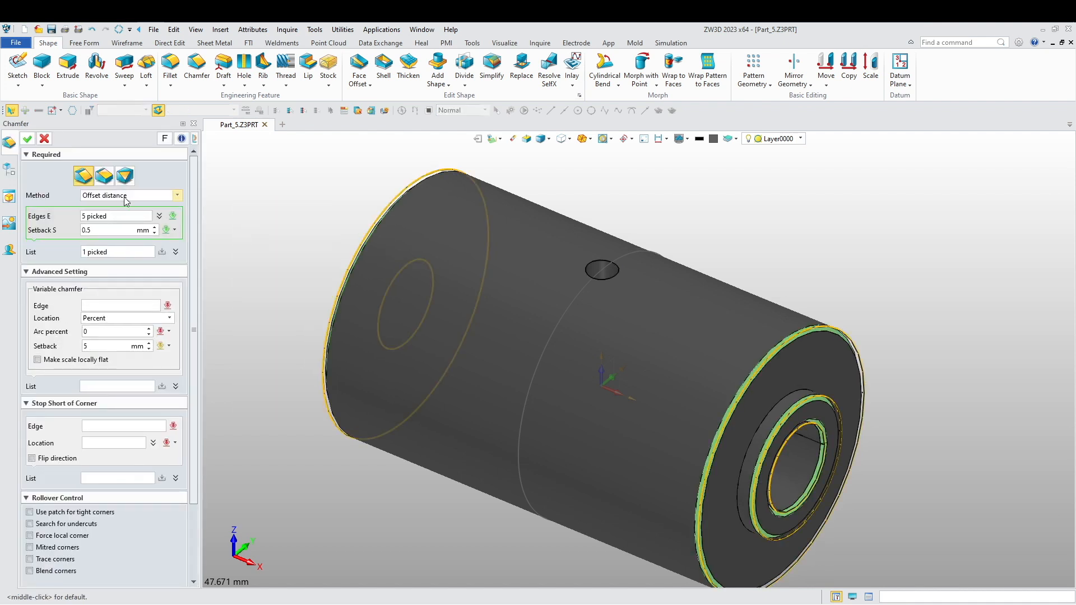
{"action": "left_click", "coordinate": [110, 217]}
{"action": "left_click", "coordinate": [585, 278]}
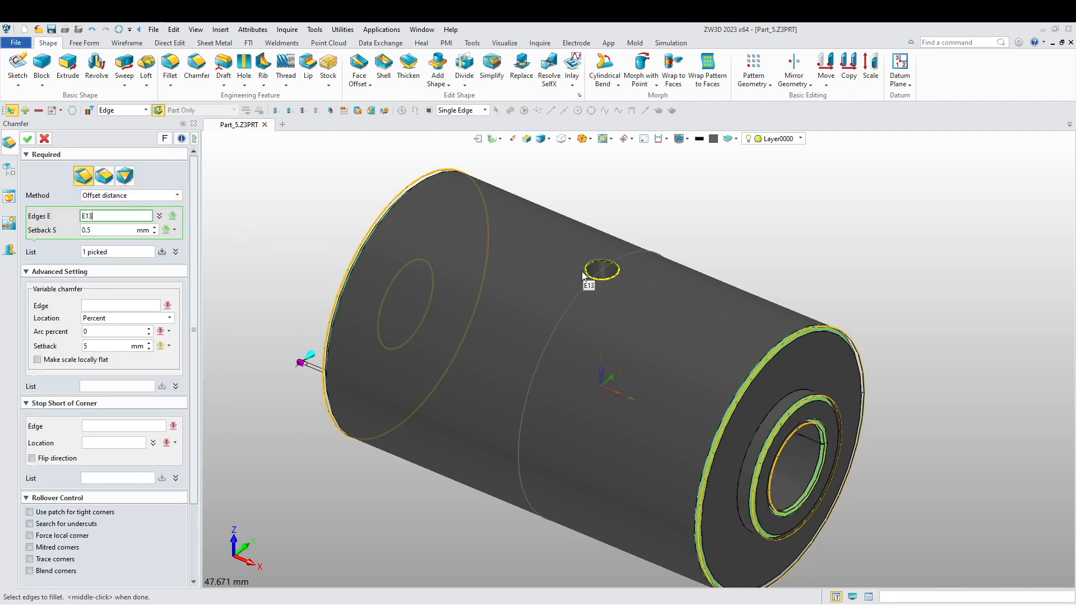
{"action": "left_click", "coordinate": [27, 139]}
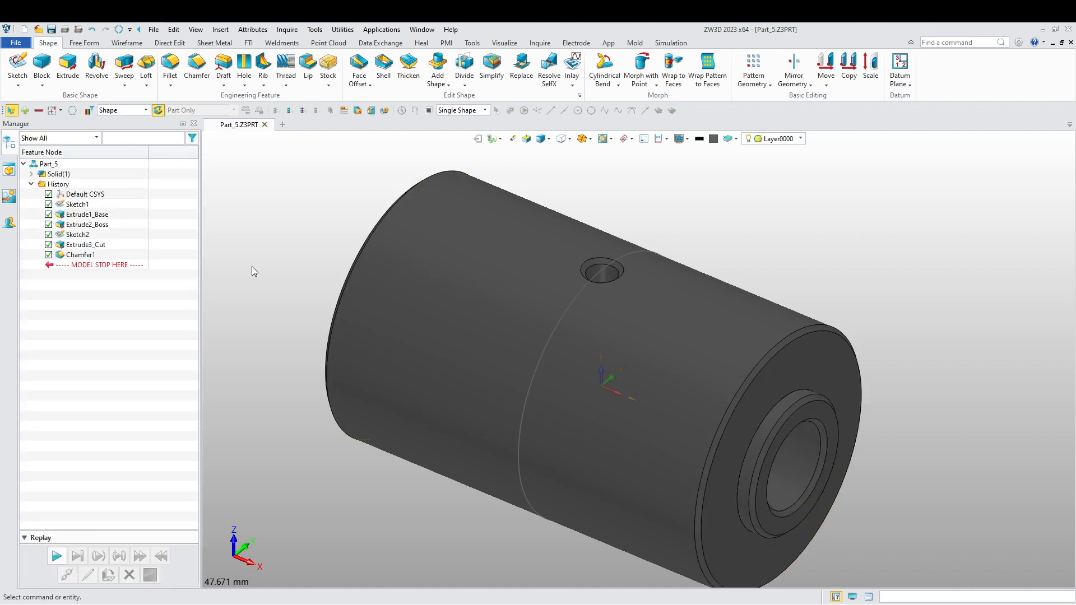
{"action": "right_click_drag", "start_coordinate": [251, 267], "coordinate": [323, 261]}
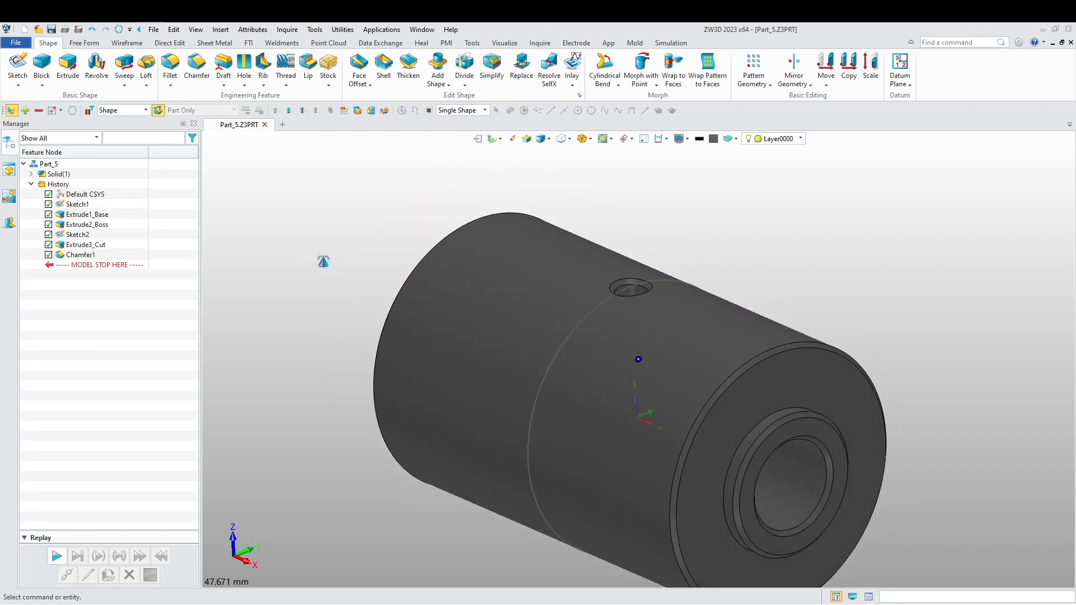
{"action": "scroll", "coordinate": [324, 261], "scroll_direction": "down", "scroll_amount": 3}
{"action": "middle_click_drag", "start_coordinate": [334, 300], "coordinate": [402, 328]}
{"action": "middle_click_drag", "start_coordinate": [328, 265], "coordinate": [344, 299]}
{"action": "right_click_drag", "start_coordinate": [341, 298], "coordinate": [343, 307]}
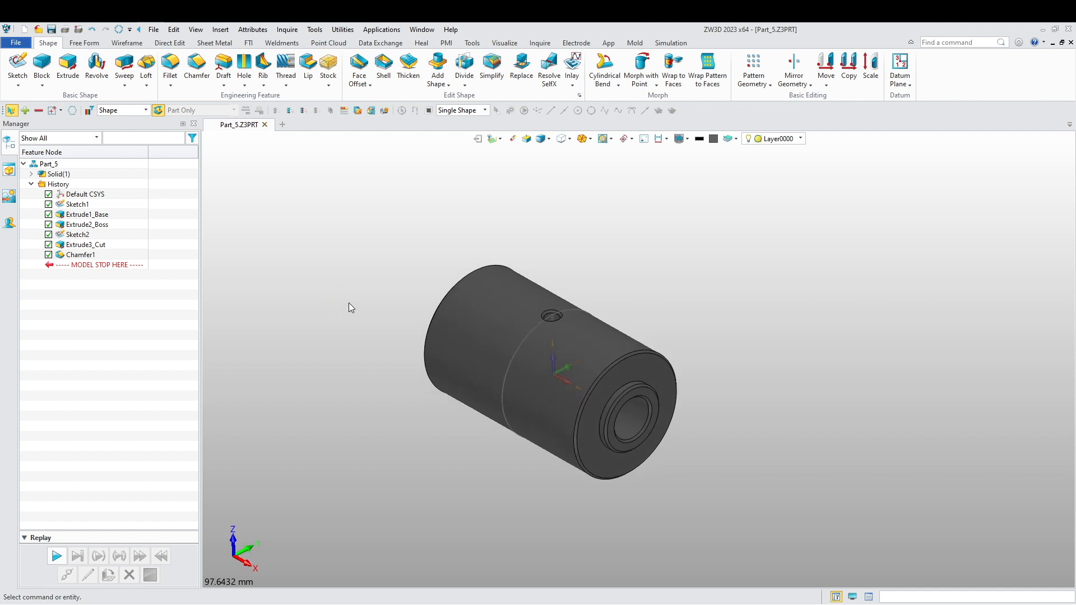
{"action": "middle_click_drag", "start_coordinate": [348, 302], "coordinate": [324, 264]}
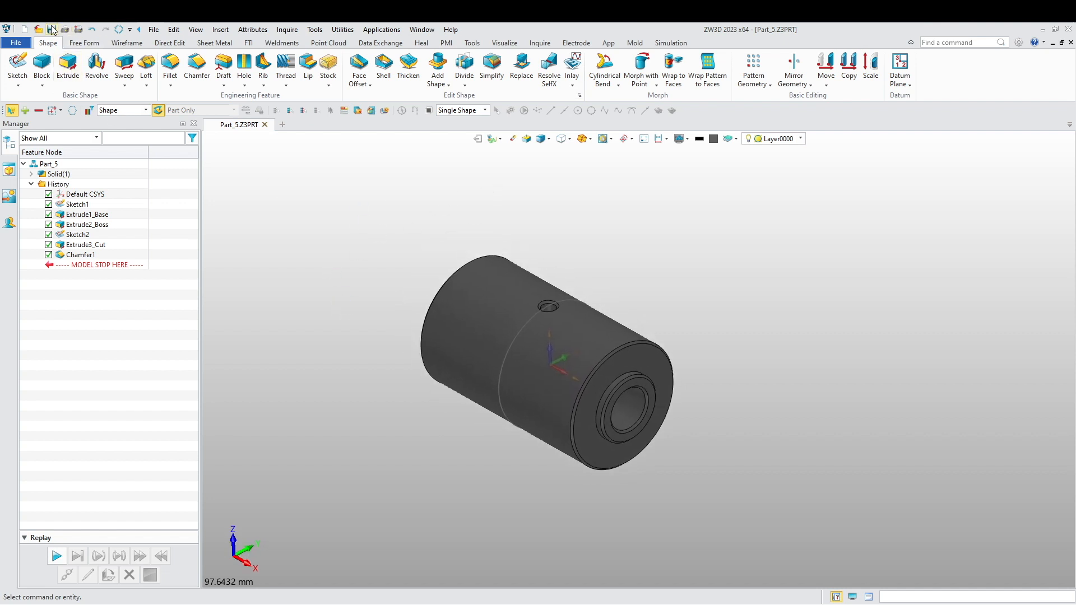
- Save the part as Part_5 in the Assembly Exercise 1 folder and close it
{"action": "left_click", "coordinate": [51, 30]}
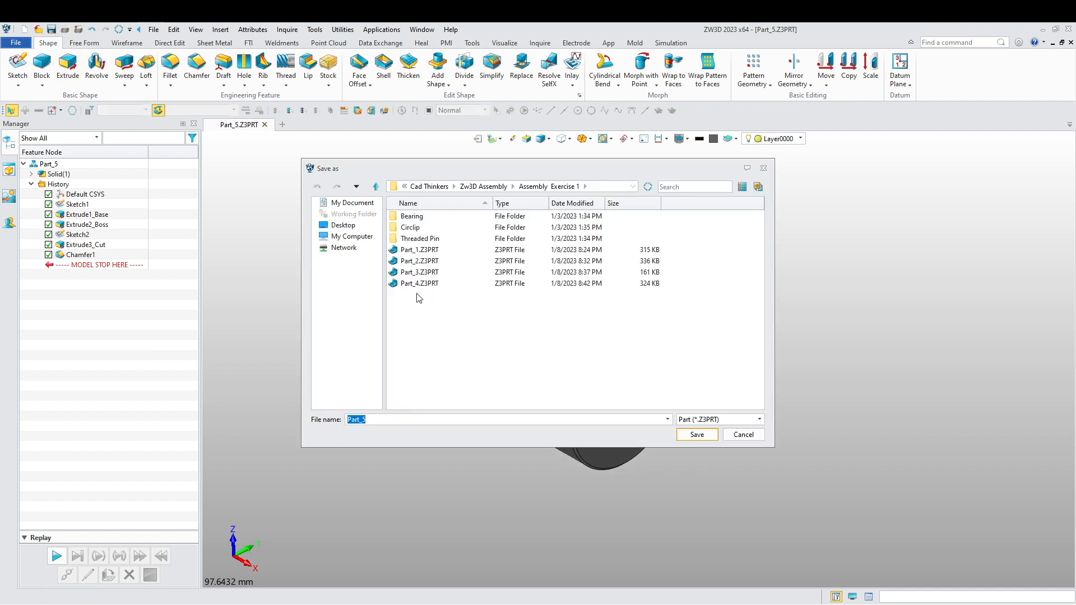
{"action": "left_click", "coordinate": [707, 436]}
{"action": "right_click_drag", "start_coordinate": [503, 420], "coordinate": [528, 420]}
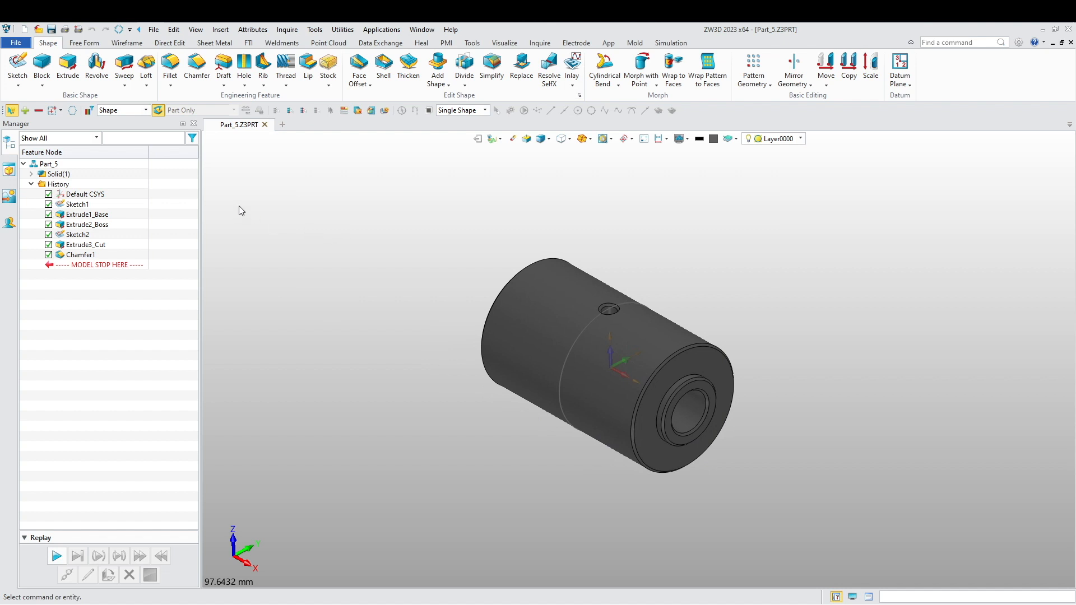
{"action": "left_click", "coordinate": [264, 124]}
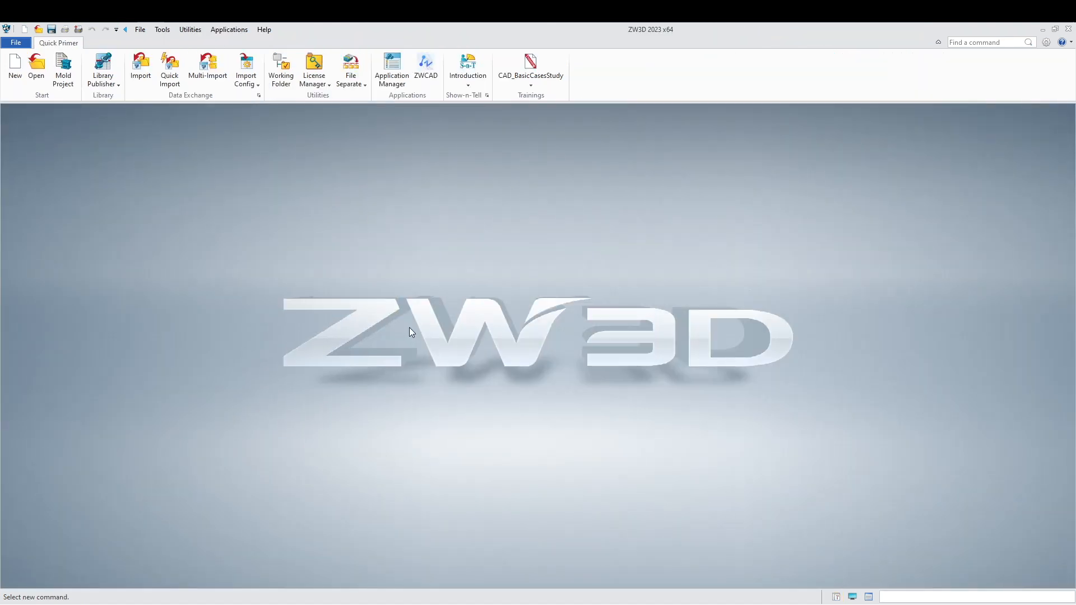
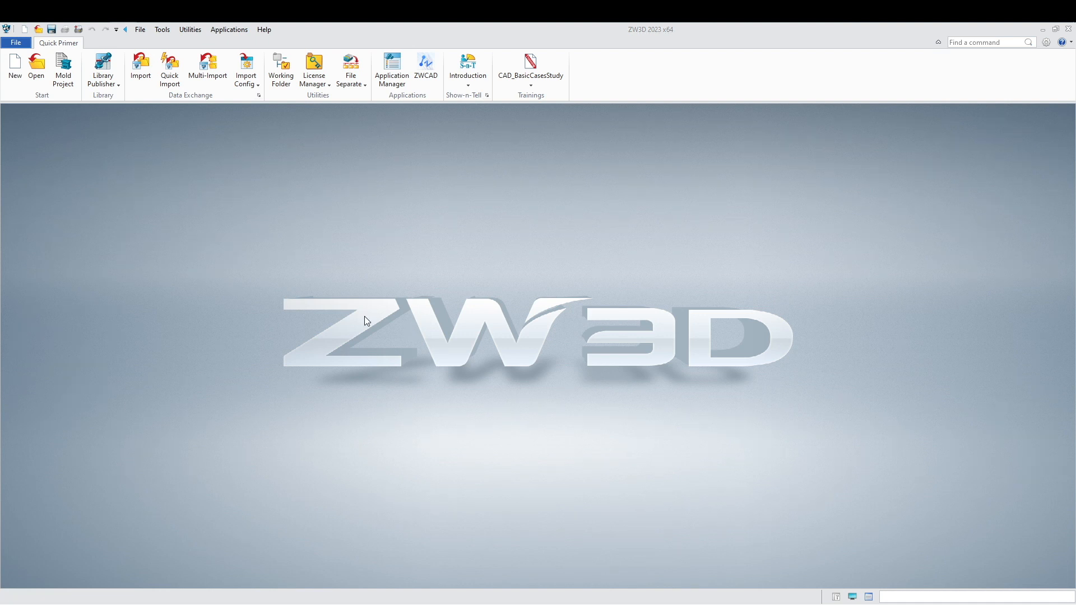
- Create a new standard assembly file named Assembly_Exercise_1 with the default template
{"action": "left_click", "coordinate": [19, 72]}
{"action": "left_click", "coordinate": [414, 223]}
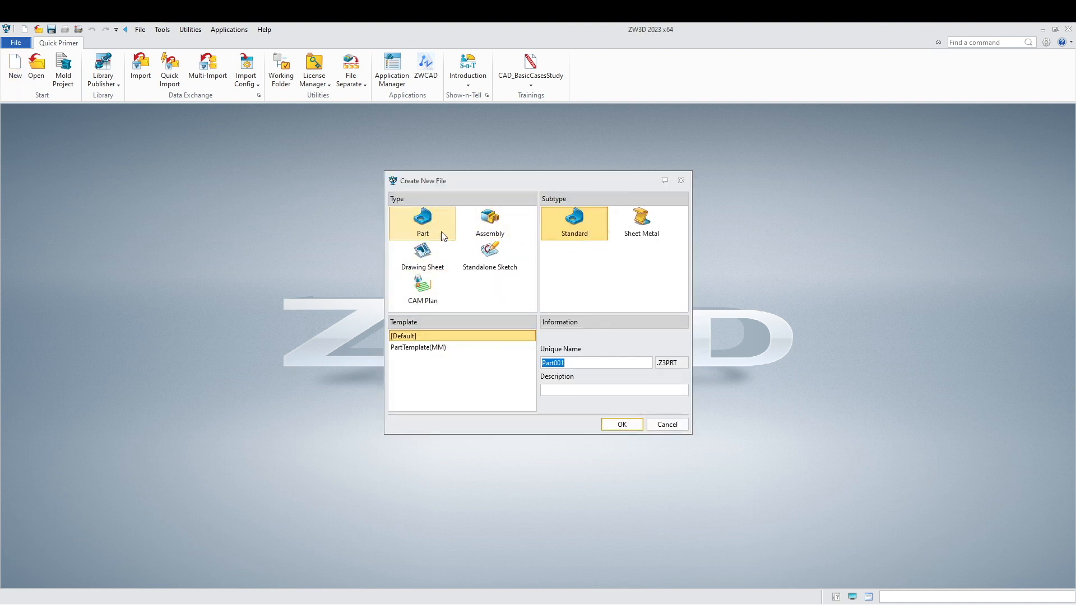
{"action": "left_click", "coordinate": [487, 225]}
{"action": "double_click", "coordinate": [586, 365]}
{"action": "left_click_drag", "start_coordinate": [586, 365], "coordinate": [573, 362]}
{"action": "left_click", "coordinate": [578, 365]}
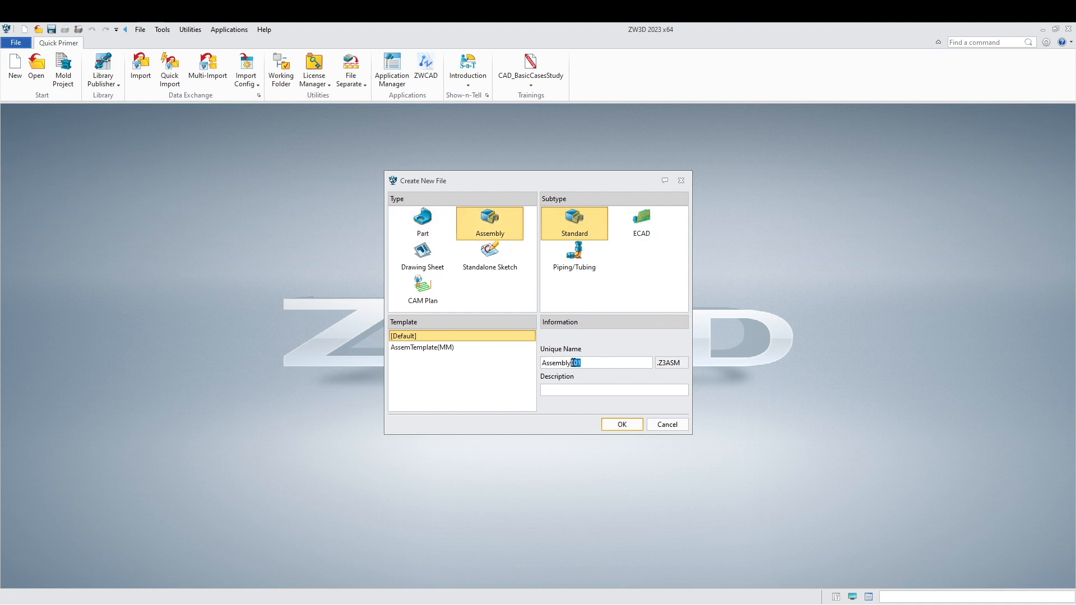
{"action": "key", "text": "BackSpace"}
{"action": "left_click", "coordinate": [608, 424]}
{"action": "middle_click_drag", "start_coordinate": [624, 434], "coordinate": [536, 412]}
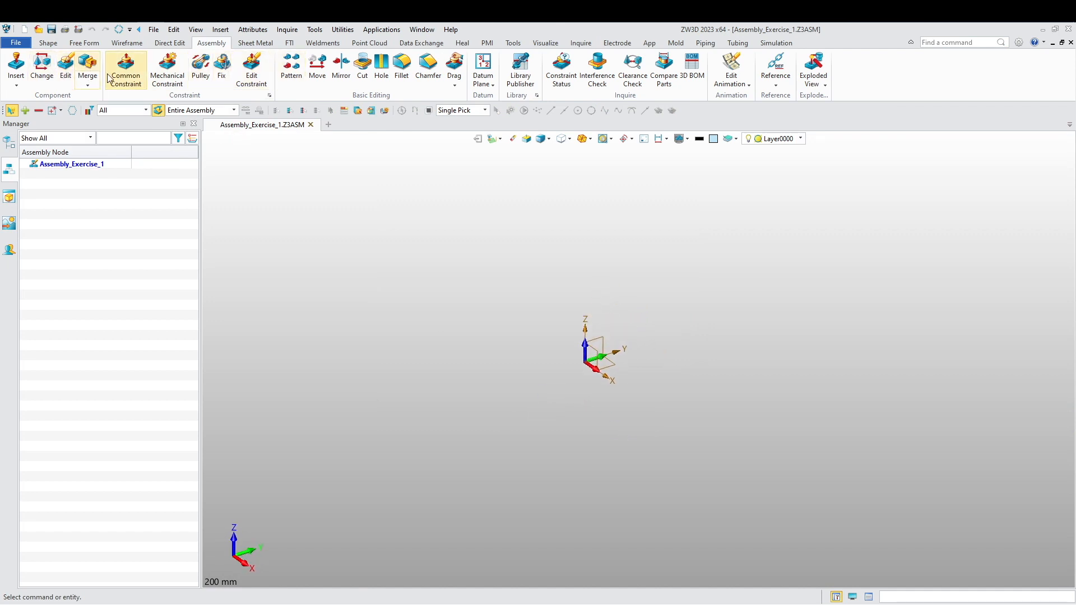
- Insert Part_1 from the Assembly Exercise 1 folder, placed at the assembly origin
{"action": "left_click", "coordinate": [17, 63]}
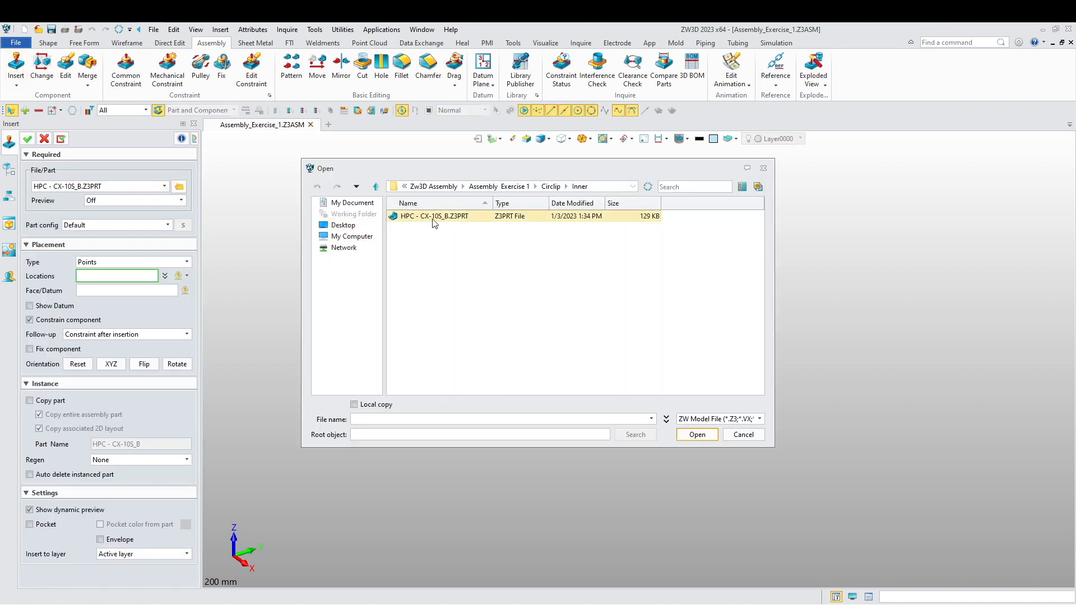
{"action": "left_click", "coordinate": [526, 186]}
{"action": "left_click", "coordinate": [430, 251]}
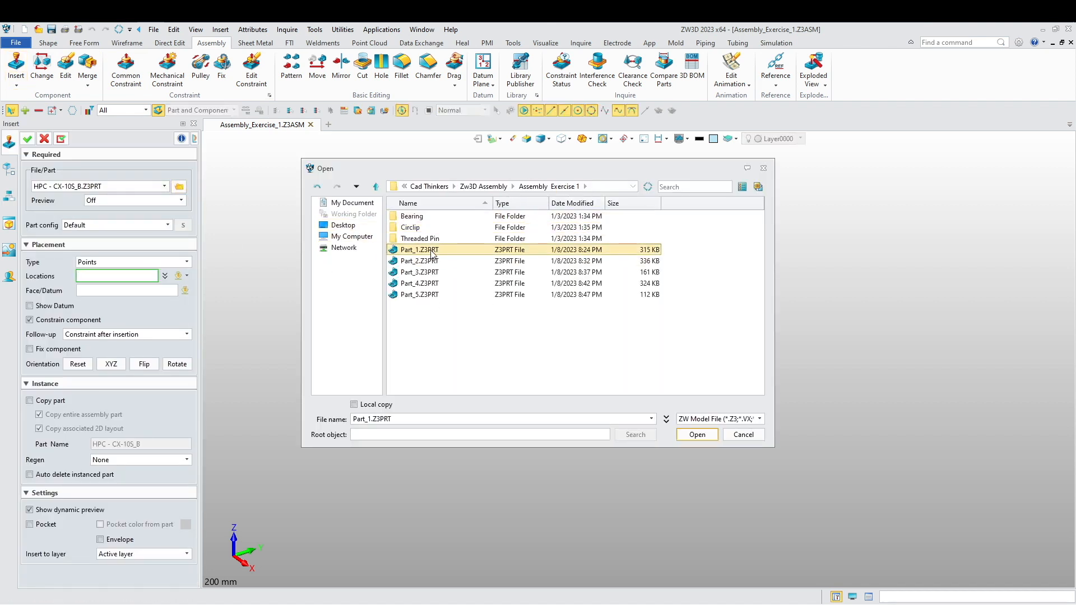
{"action": "left_click", "coordinate": [697, 436]}
{"action": "scroll", "coordinate": [684, 385], "scroll_direction": "down", "scroll_amount": 2}
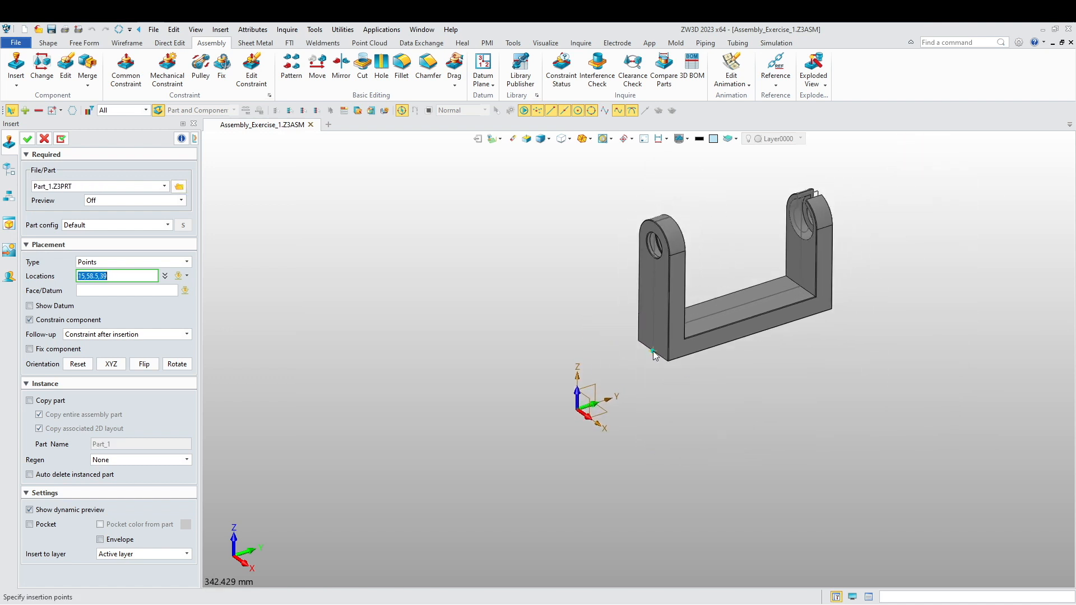
{"action": "left_click", "coordinate": [654, 353]}
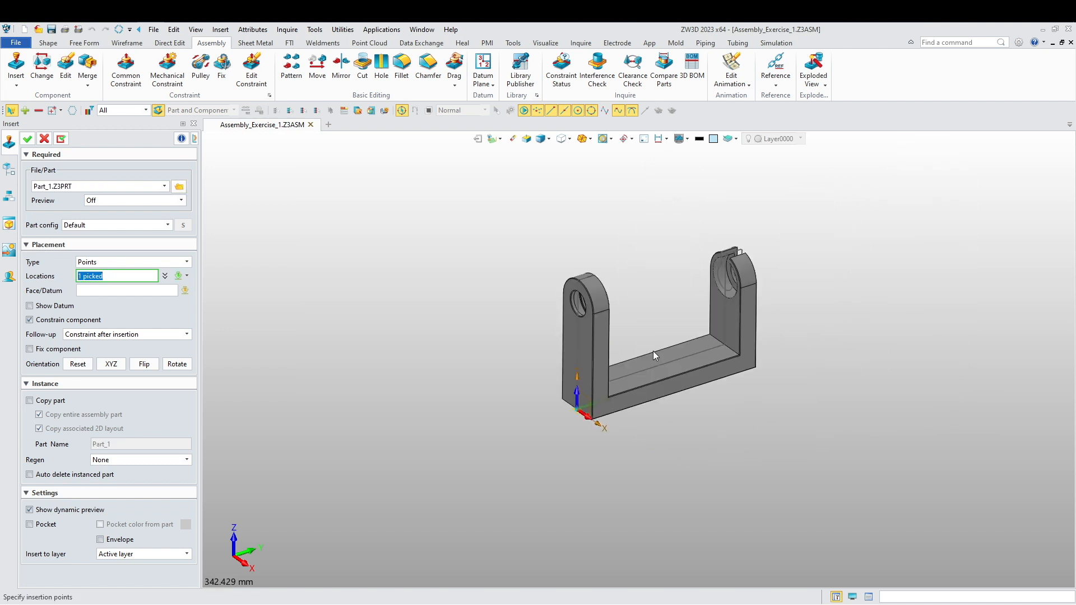
{"action": "key", "text": "Escape"}
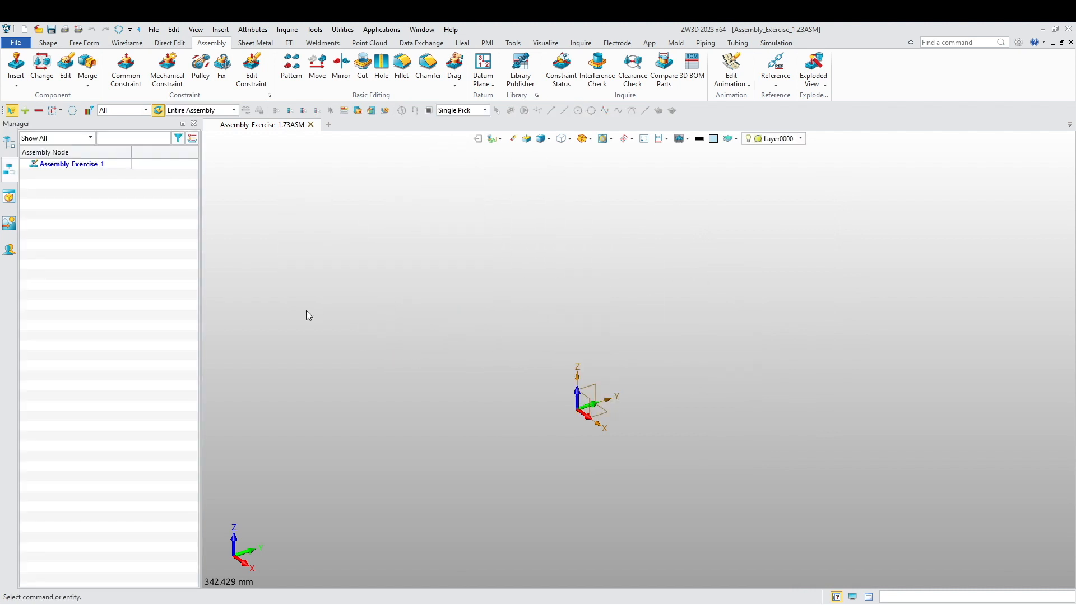
{"action": "middle_click", "coordinate": [306, 310]}
{"action": "left_click", "coordinate": [448, 374]}
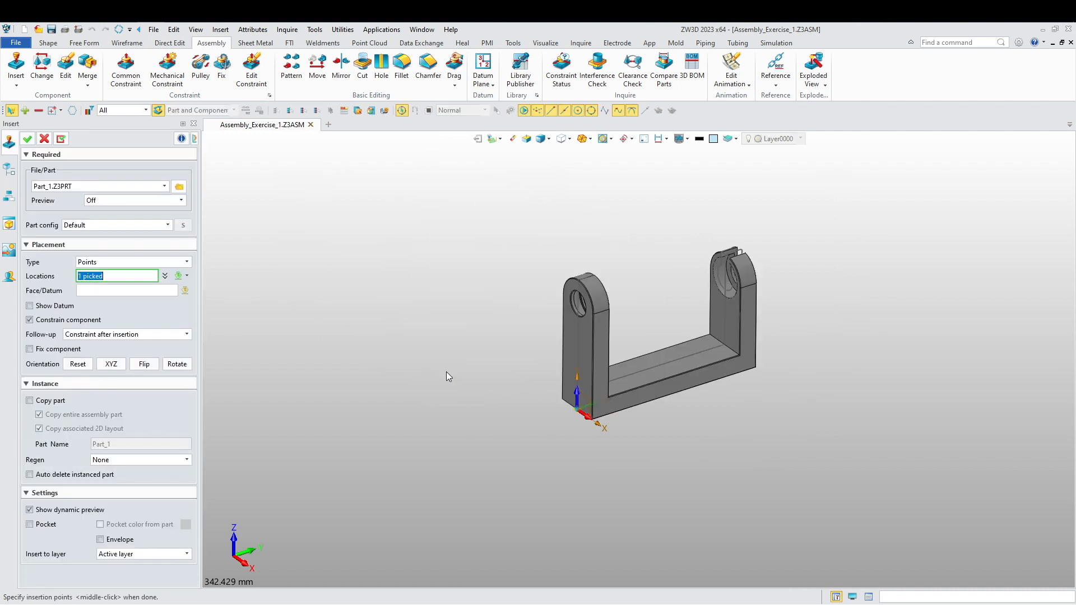
{"action": "left_click", "coordinate": [29, 139]}
- Test whether the unfixed Part_1 can be moved freely, and leave its constraint editing without adding any constraint
{"action": "left_click", "coordinate": [456, 84]}
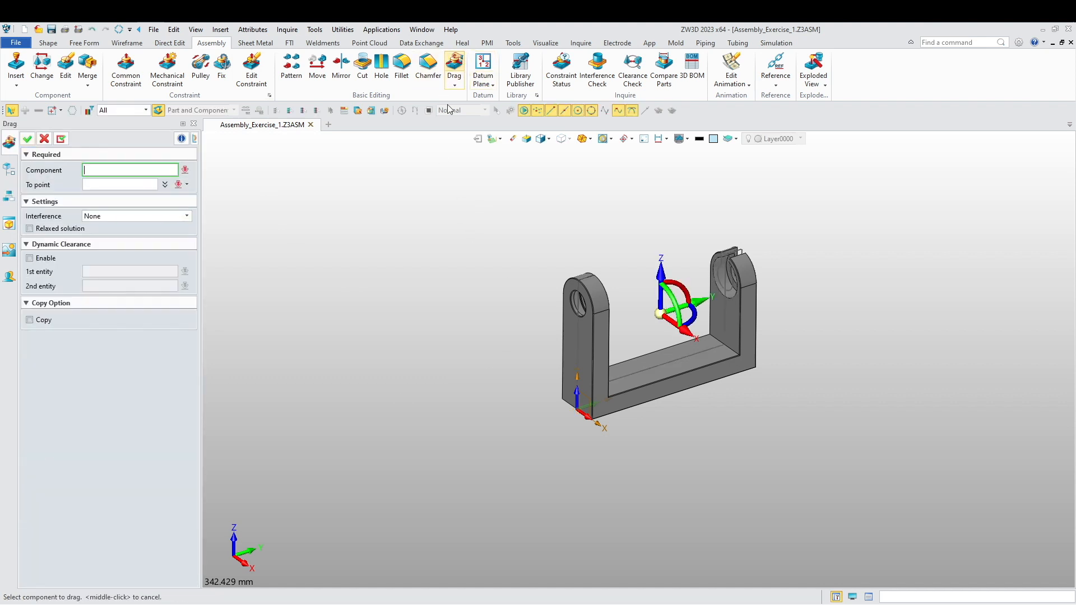
{"action": "left_click", "coordinate": [611, 334]}
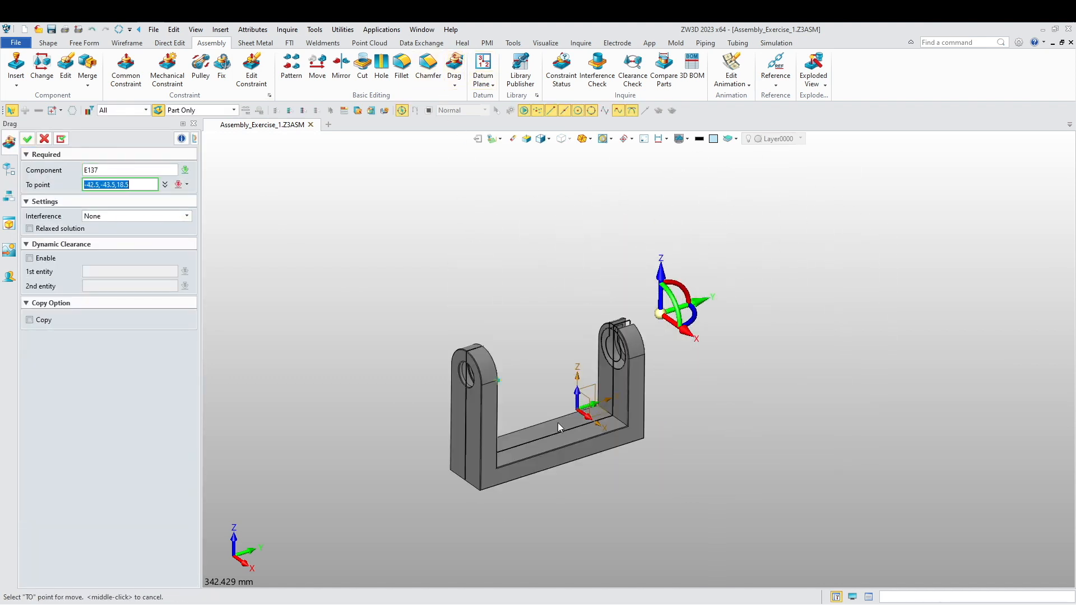
{"action": "left_click", "coordinate": [654, 342]}
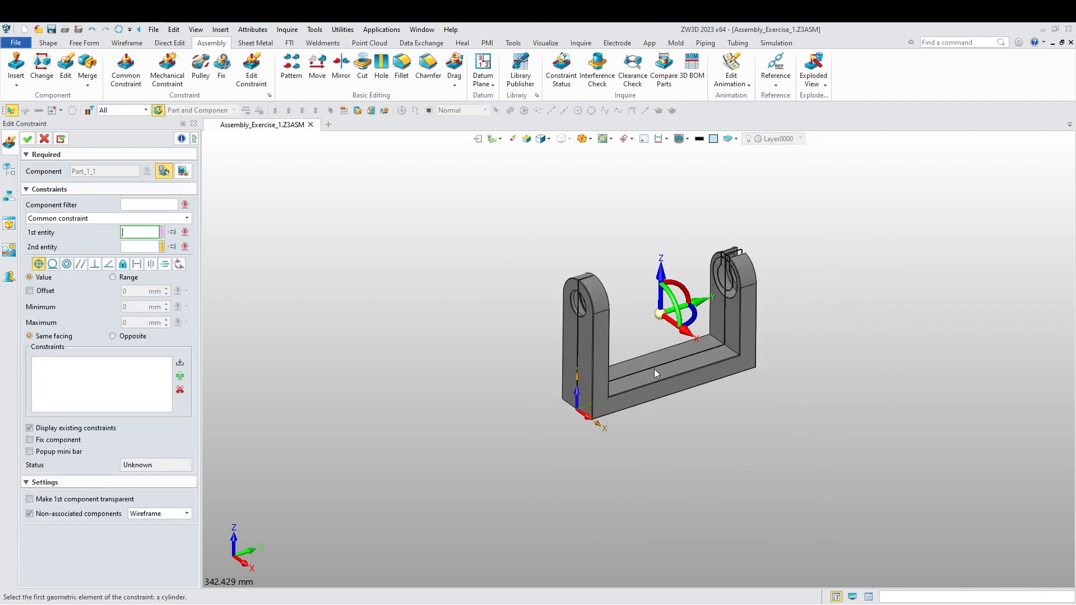
{"action": "middle_click", "coordinate": [425, 396]}
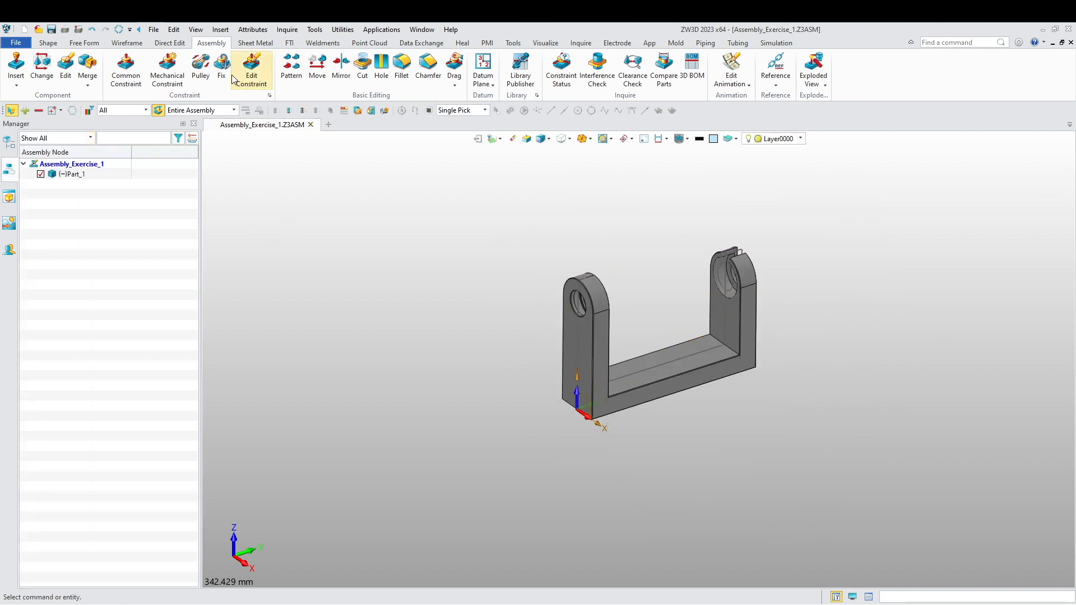
- Fix the Part_1 component in place
{"action": "left_click", "coordinate": [222, 69]}
{"action": "left_click", "coordinate": [601, 329]}
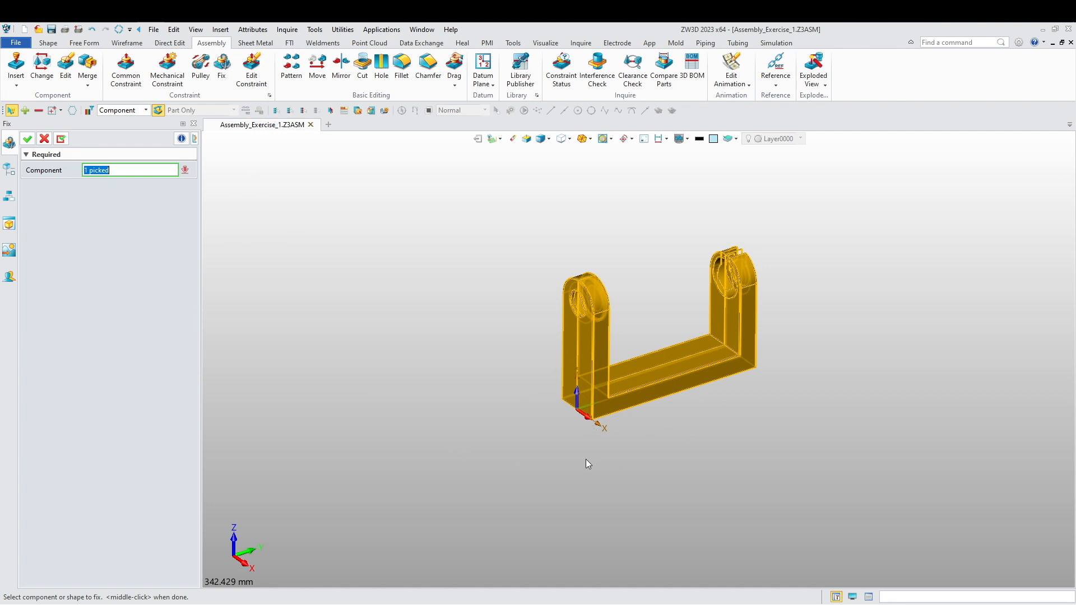
{"action": "left_click", "coordinate": [27, 140]}
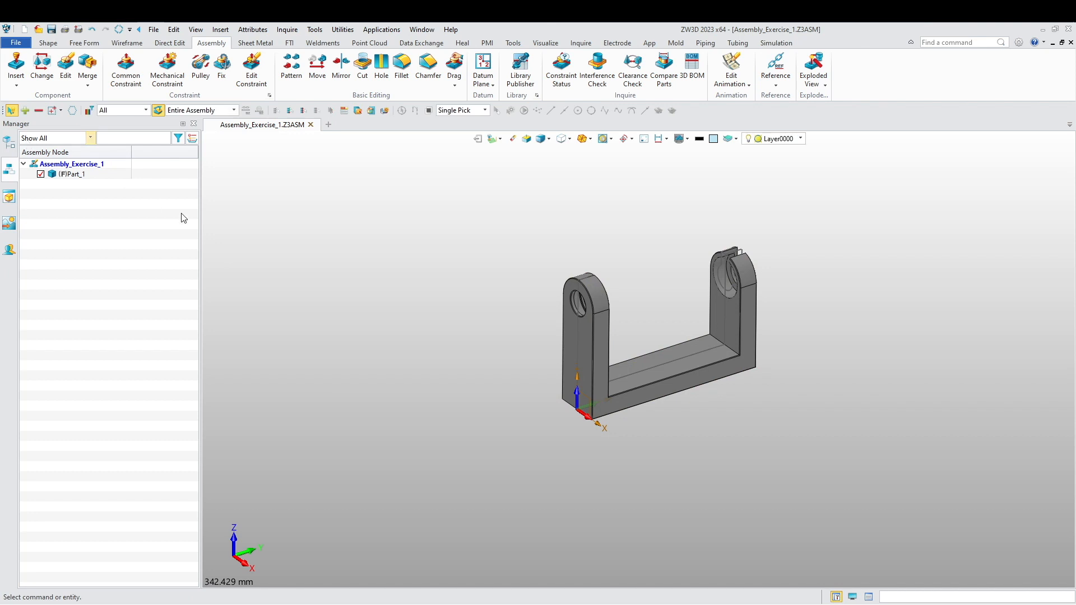
- Load Part_2 from the Assembly Exercise 1 folder as the next component to insert
{"action": "scroll", "coordinate": [353, 316], "scroll_direction": "down", "scroll_amount": 2}
{"action": "middle_click_drag", "start_coordinate": [353, 316], "coordinate": [512, 366]}
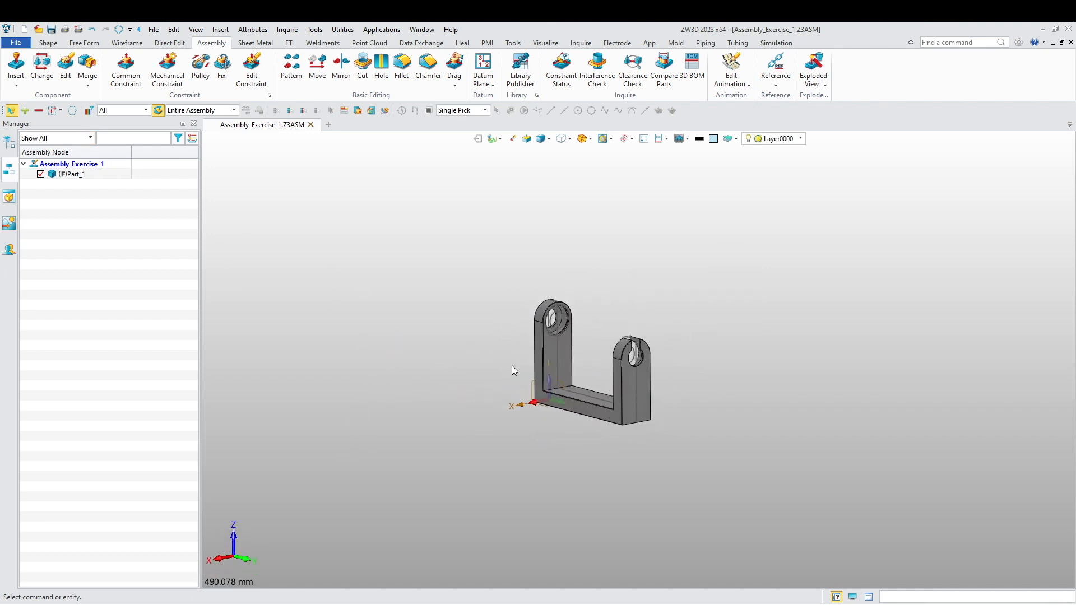
{"action": "scroll", "coordinate": [521, 365], "scroll_direction": "up", "scroll_amount": 6}
{"action": "scroll", "coordinate": [465, 392], "scroll_direction": "down", "scroll_amount": 4}
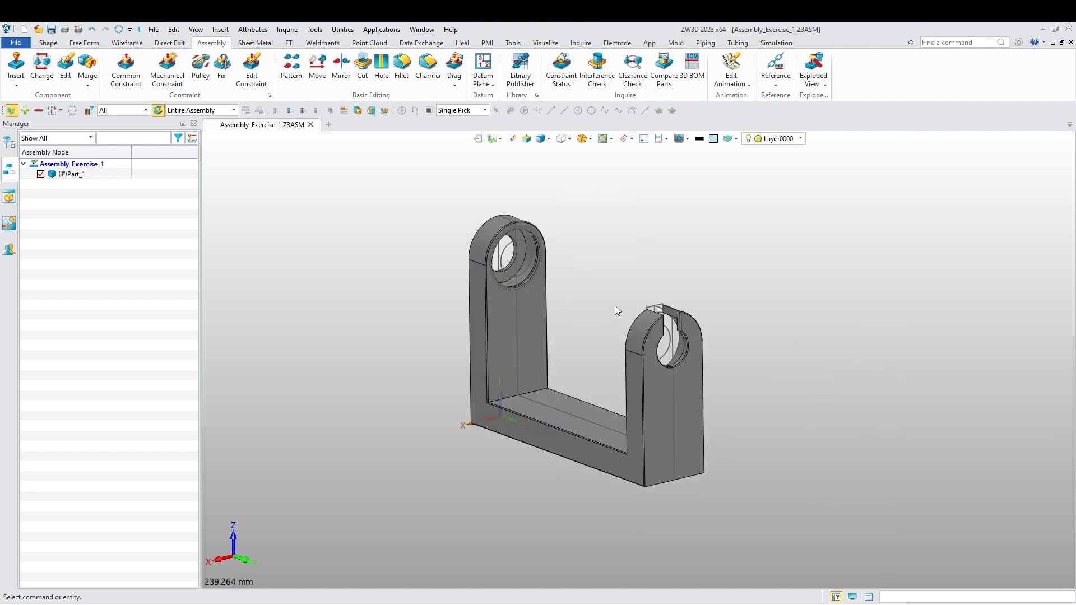
{"action": "scroll", "coordinate": [468, 228], "scroll_direction": "up", "scroll_amount": 8}
{"action": "scroll", "coordinate": [529, 258], "scroll_direction": "down", "scroll_amount": 6}
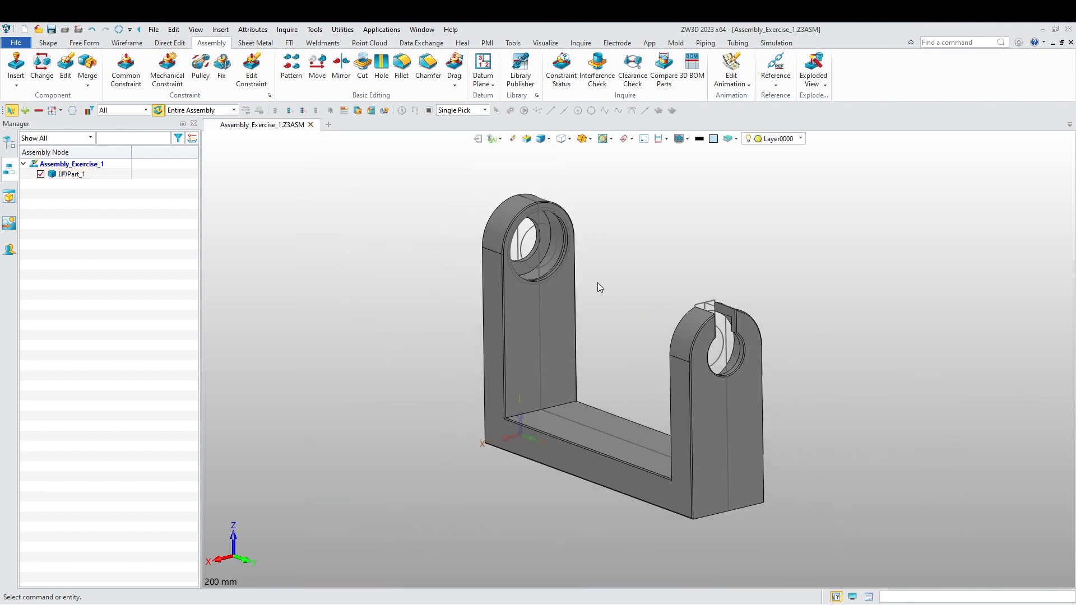
{"action": "left_click", "coordinate": [16, 64]}
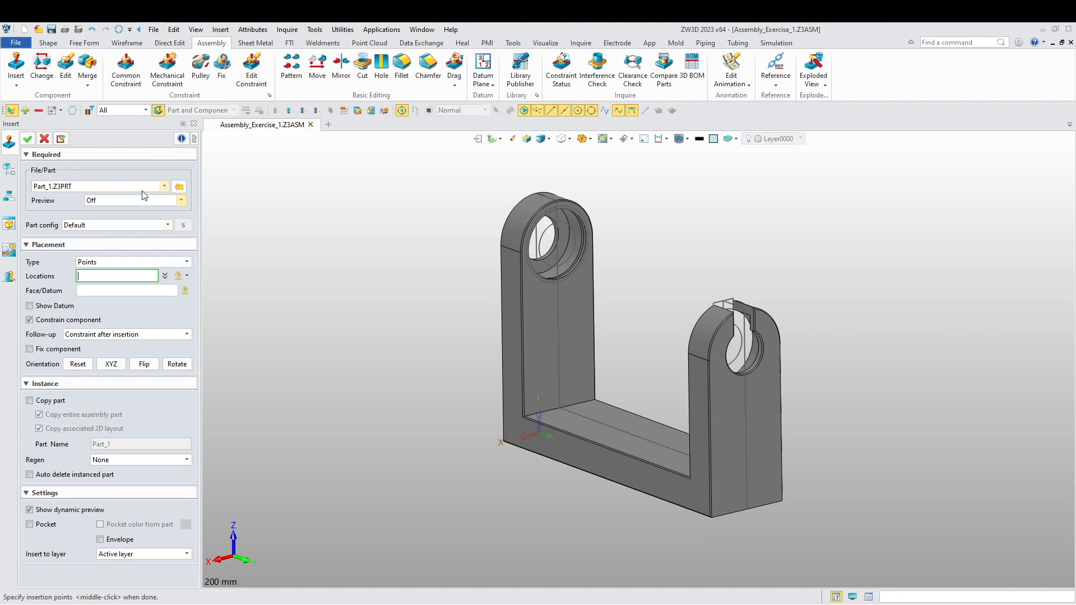
{"action": "left_click", "coordinate": [179, 186]}
{"action": "left_click", "coordinate": [420, 261]}
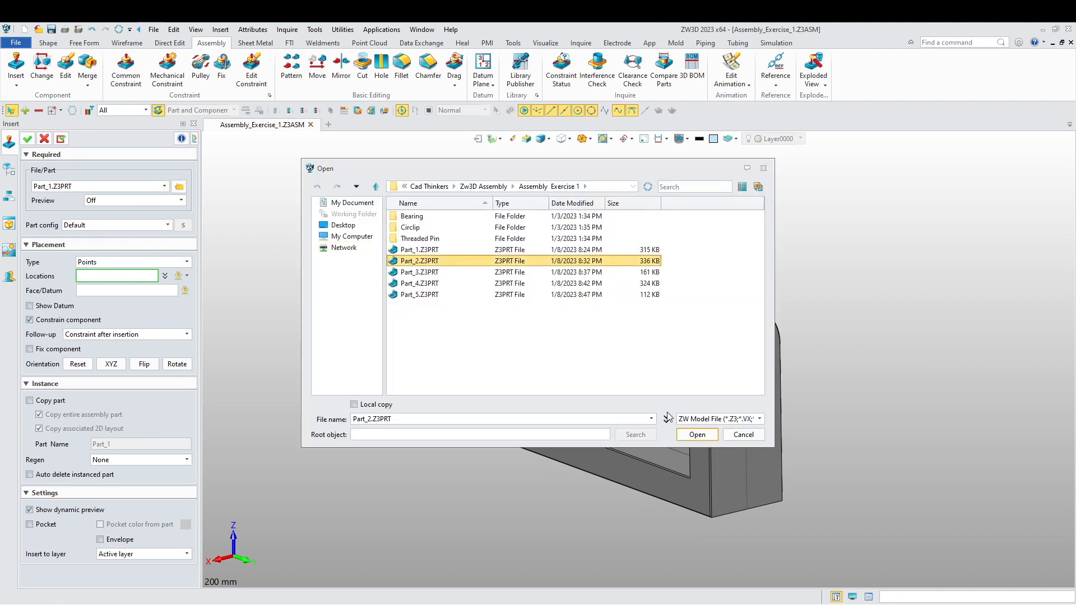
{"action": "left_click", "coordinate": [696, 435]}
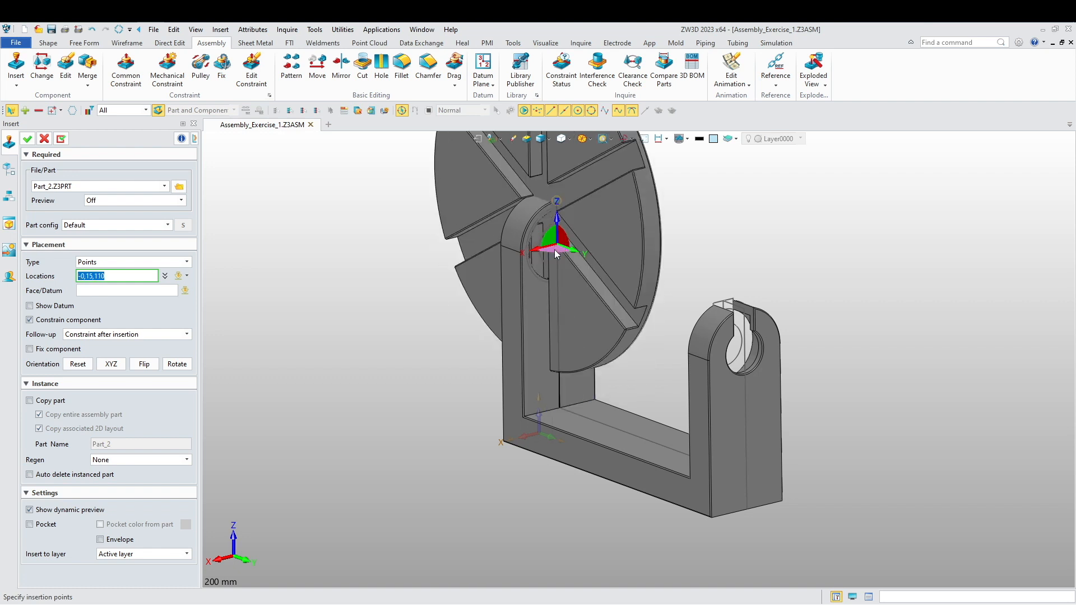
- Place Part_2 in free space beside the bracket, using the default insertion plane
{"action": "left_click_drag", "start_coordinate": [559, 242], "coordinate": [554, 261]}
{"action": "scroll", "coordinate": [555, 263], "scroll_direction": "down", "scroll_amount": 3}
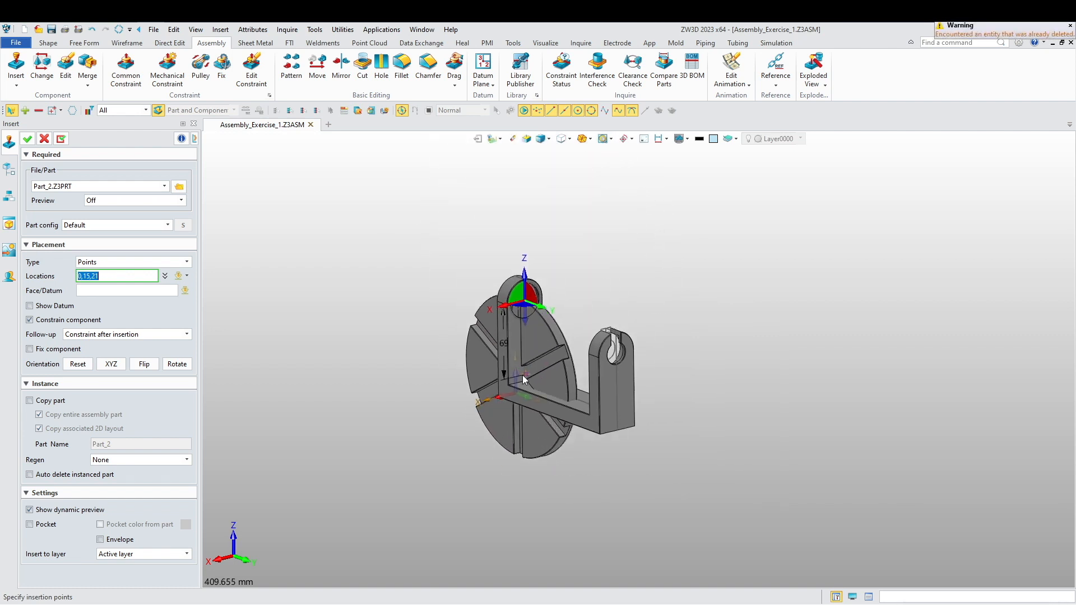
{"action": "left_click", "coordinate": [754, 253]}
{"action": "middle_click", "coordinate": [278, 247]}
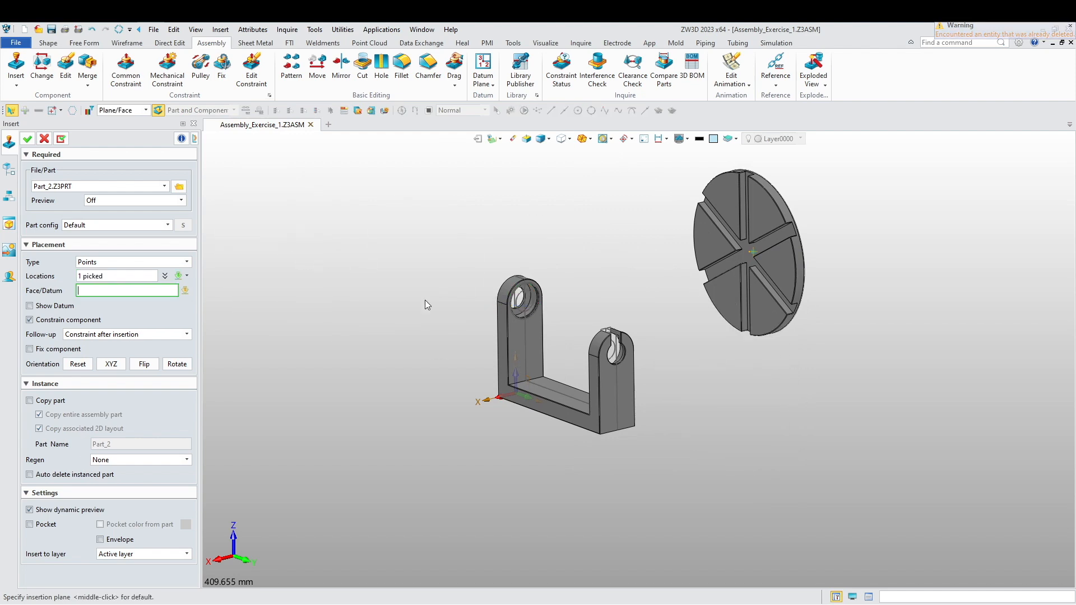
{"action": "left_click", "coordinate": [27, 138]}
- Add a concentric constraint with same facing between Part_2's shaft and the bore in Part_1's unslotted arm
{"action": "right_click_drag", "start_coordinate": [652, 264], "coordinate": [560, 371]}
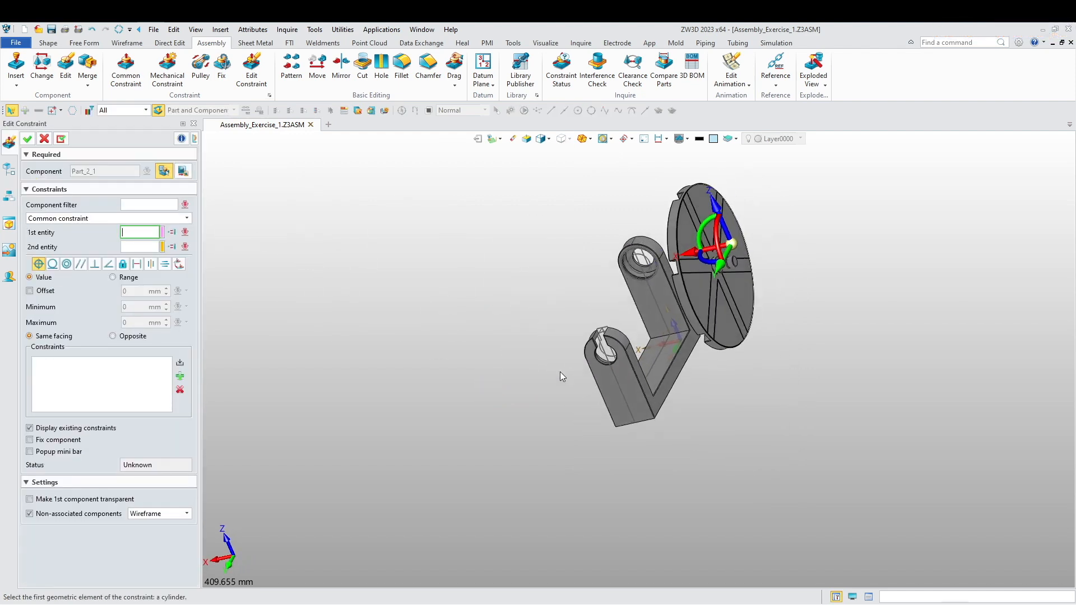
{"action": "scroll", "coordinate": [681, 309], "scroll_direction": "up", "scroll_amount": 6}
{"action": "middle_click_drag", "start_coordinate": [698, 317], "coordinate": [535, 476]}
{"action": "right_click_drag", "start_coordinate": [535, 476], "coordinate": [564, 478]}
{"action": "scroll", "coordinate": [564, 479], "scroll_direction": "down", "scroll_amount": 4}
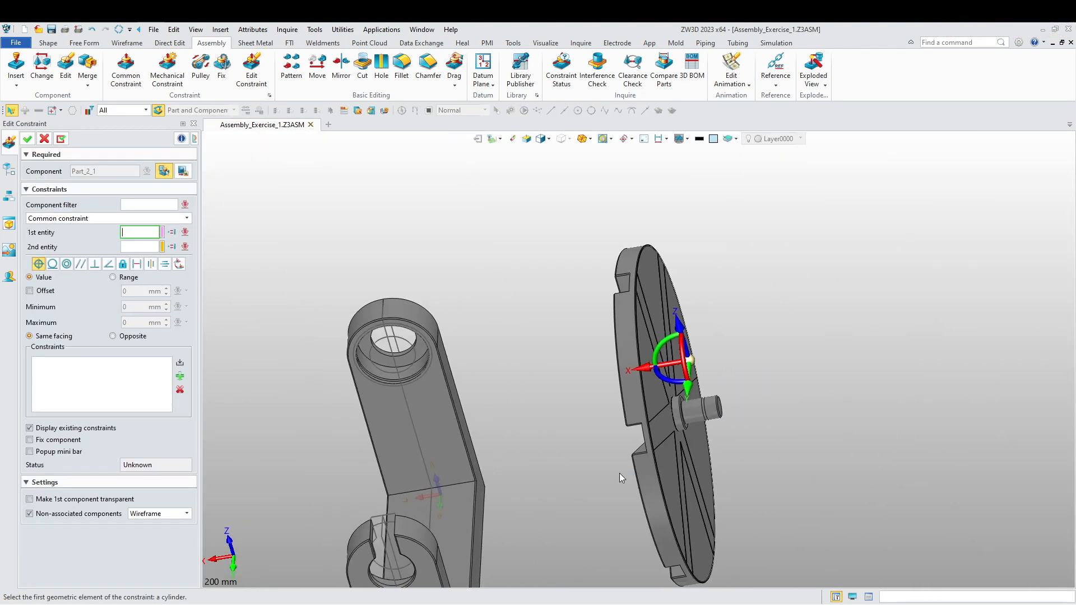
{"action": "scroll", "coordinate": [687, 431], "scroll_direction": "up", "scroll_amount": 5}
{"action": "left_click", "coordinate": [735, 362]}
{"action": "scroll", "coordinate": [712, 384], "scroll_direction": "down", "scroll_amount": 6}
{"action": "right_click_drag", "start_coordinate": [712, 384], "coordinate": [588, 509]}
{"action": "scroll", "coordinate": [473, 461], "scroll_direction": "up", "scroll_amount": 4}
{"action": "left_click", "coordinate": [457, 383]}
{"action": "scroll", "coordinate": [592, 363], "scroll_direction": "down", "scroll_amount": 5}
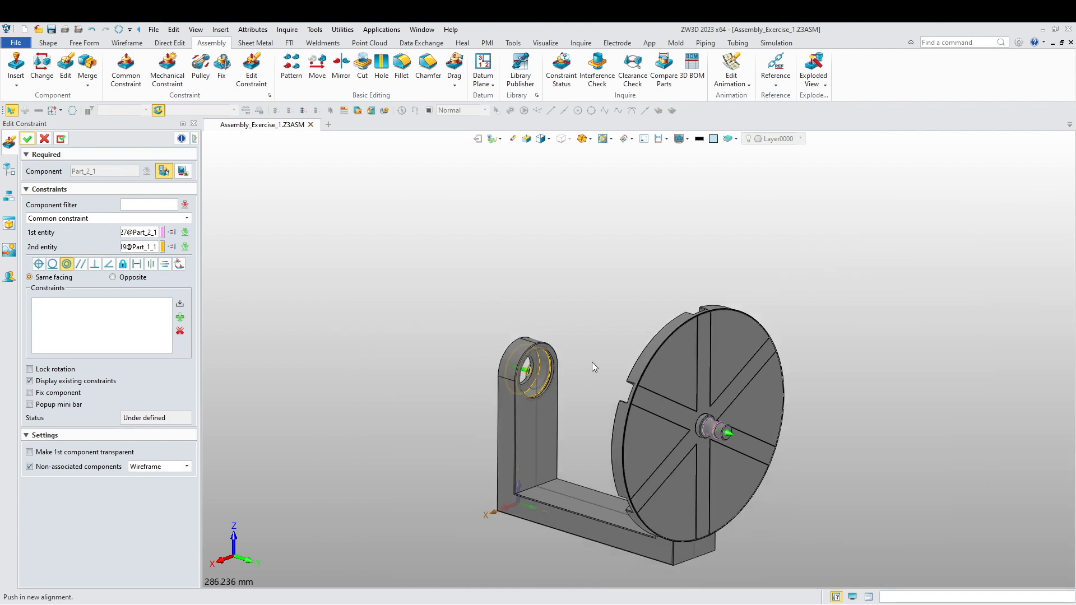
{"action": "right_click_drag", "start_coordinate": [592, 366], "coordinate": [702, 426]}
{"action": "scroll", "coordinate": [726, 419], "scroll_direction": "down", "scroll_amount": 4}
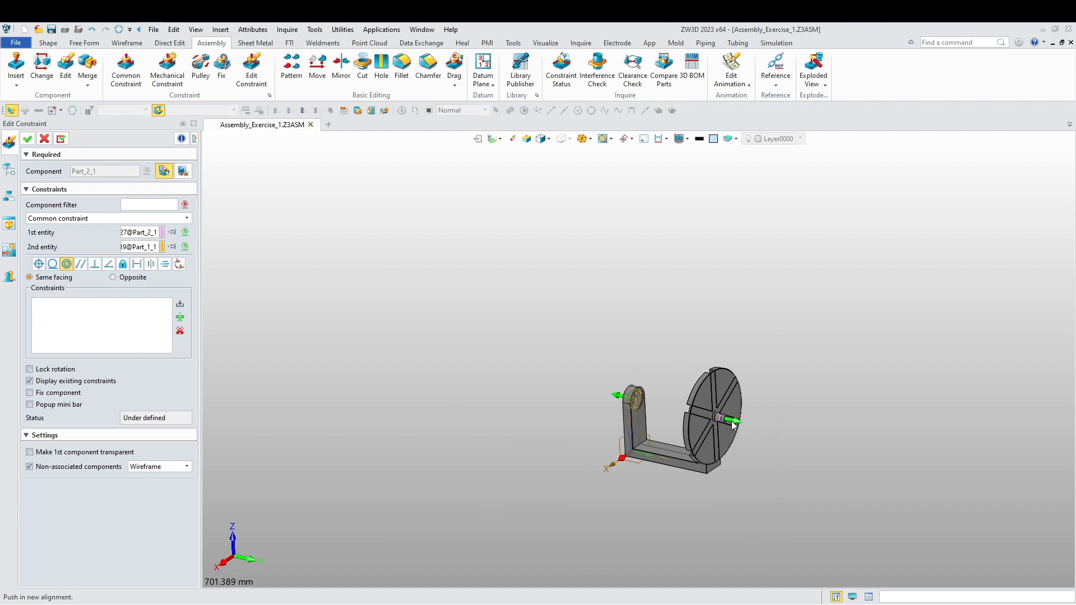
{"action": "scroll", "coordinate": [732, 424], "scroll_direction": "up", "scroll_amount": 5}
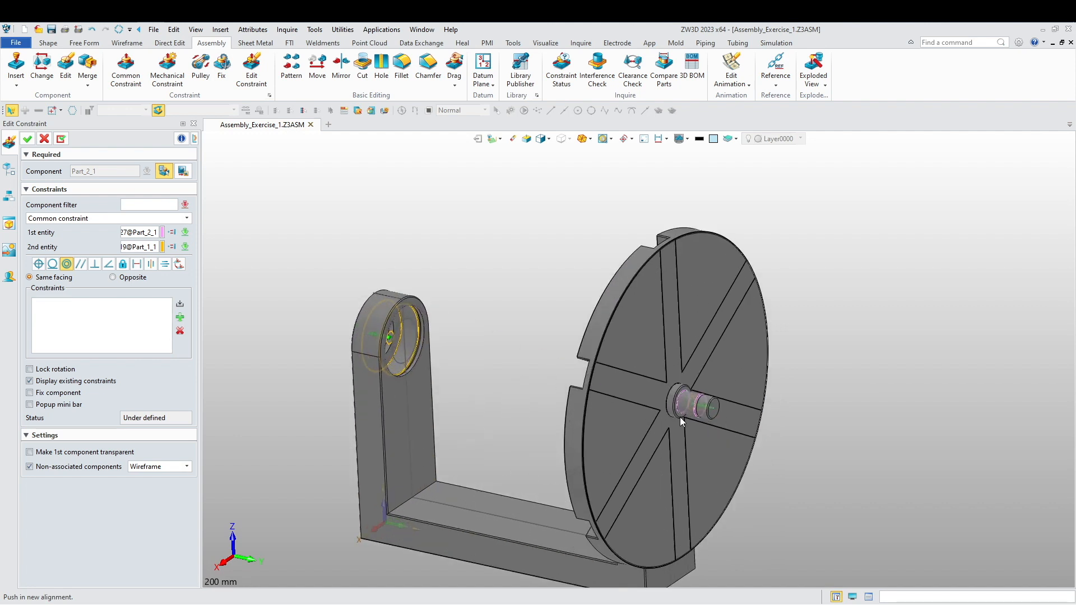
{"action": "left_click", "coordinate": [28, 140]}
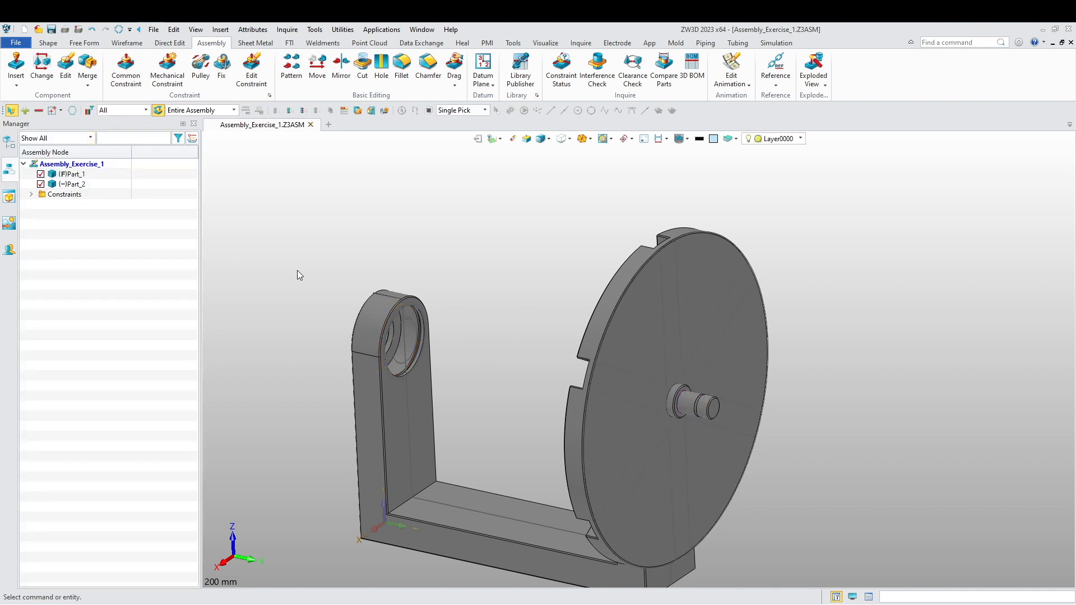
- Define a coincident constraint with 0 mm offset and opposite facing between Part_2's shaft shoulder face and the inner face of Part_1's unslotted arm
{"action": "scroll", "coordinate": [649, 435], "scroll_direction": "up", "scroll_amount": 1}
{"action": "key", "text": "Escape"}
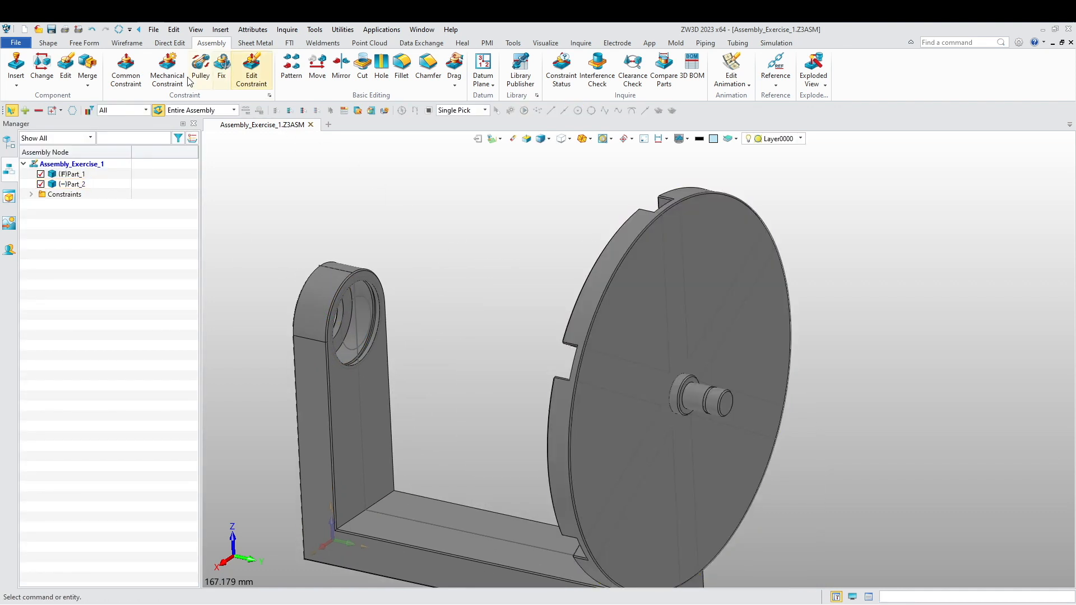
{"action": "left_click", "coordinate": [125, 70]}
{"action": "scroll", "coordinate": [644, 397], "scroll_direction": "up", "scroll_amount": 4}
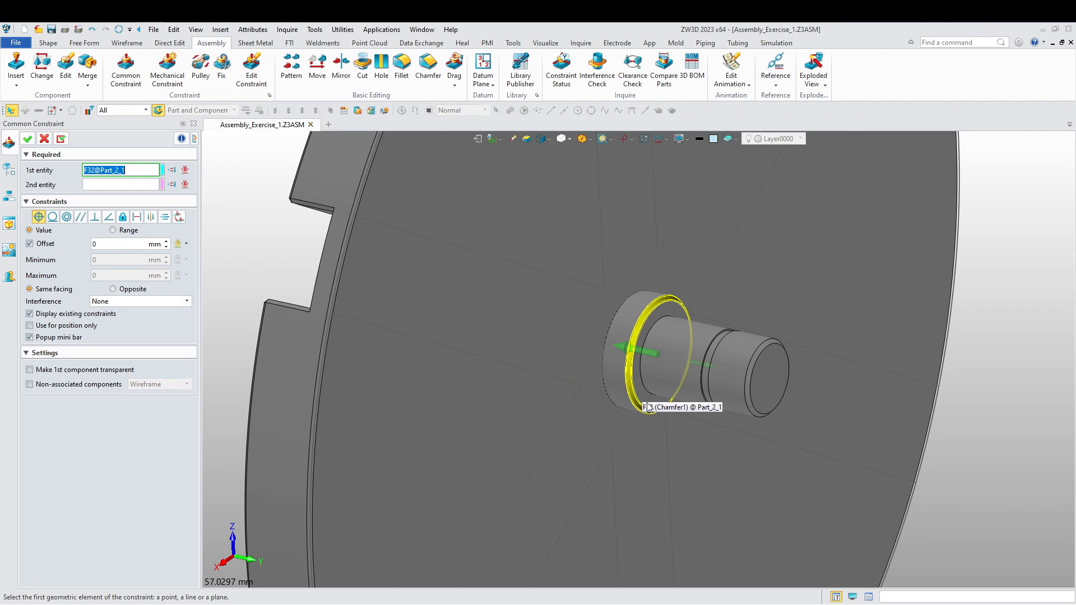
{"action": "left_click", "coordinate": [648, 408]}
{"action": "scroll", "coordinate": [648, 408], "scroll_direction": "down", "scroll_amount": 5}
{"action": "scroll", "coordinate": [341, 358], "scroll_direction": "up", "scroll_amount": 2}
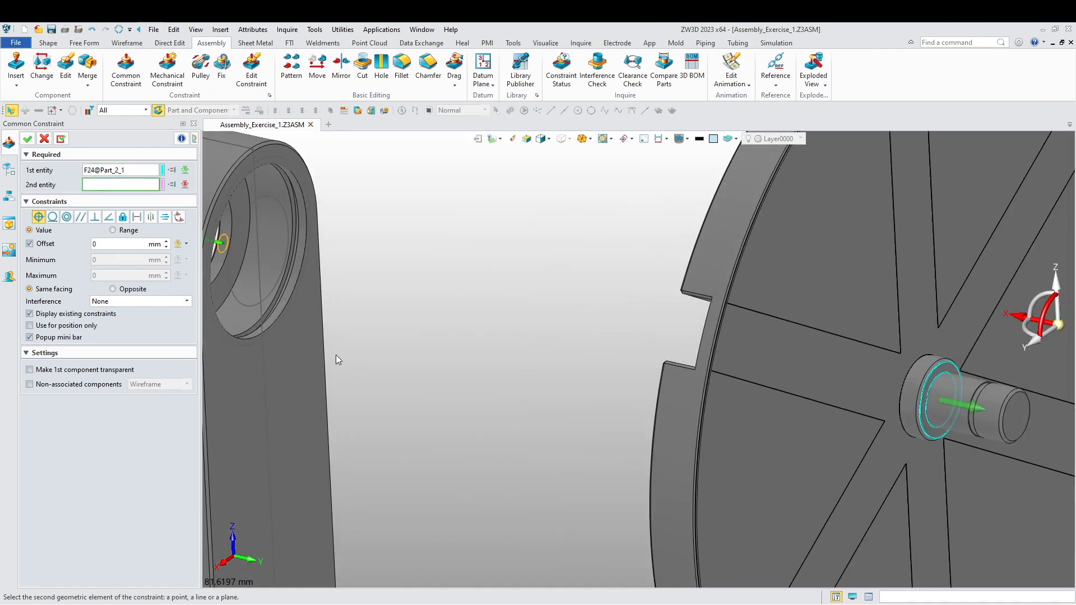
{"action": "left_click", "coordinate": [300, 335]}
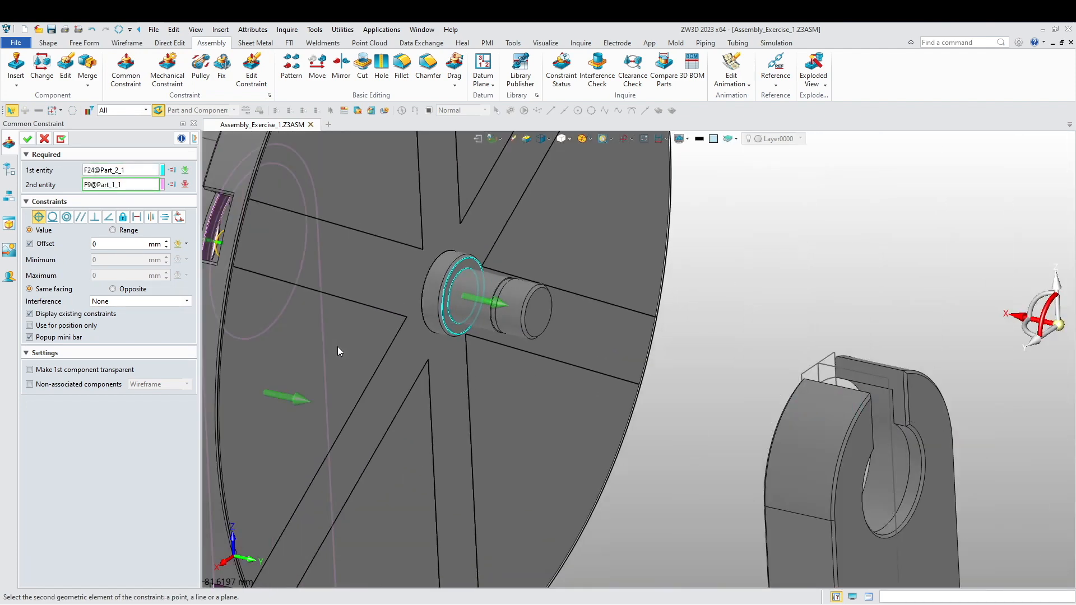
{"action": "scroll", "coordinate": [488, 361], "scroll_direction": "down", "scroll_amount": 5}
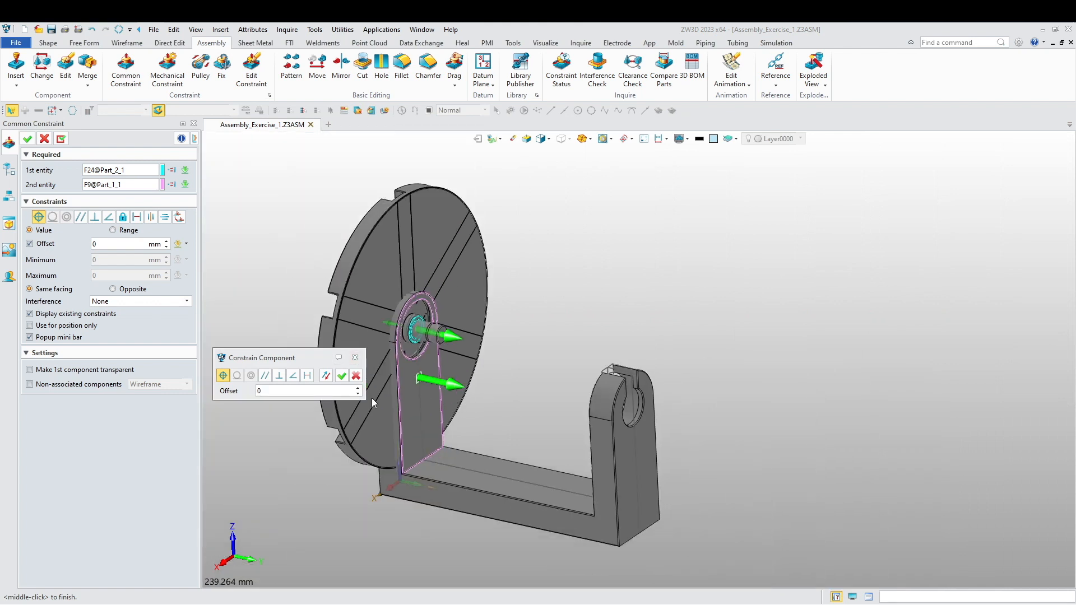
{"action": "left_click", "coordinate": [326, 375]}
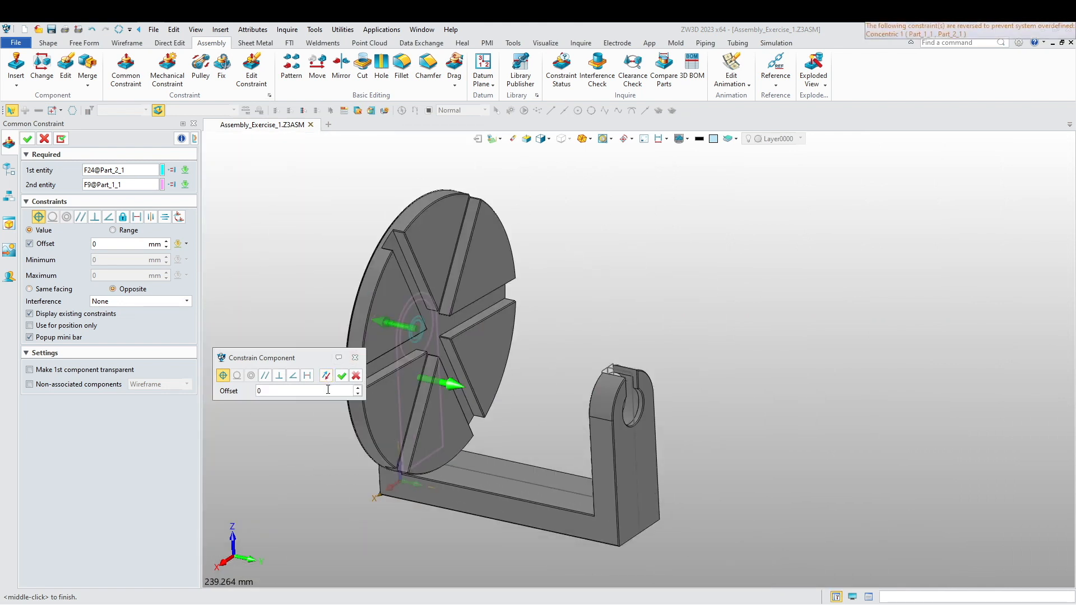
- Examine the clearance between the disc's lower edge and the base of the Part_1 bracket
{"action": "scroll", "coordinate": [548, 391], "scroll_direction": "down", "scroll_amount": 1}
{"action": "middle_click_drag", "start_coordinate": [548, 391], "coordinate": [639, 380]}
{"action": "right_click_drag", "start_coordinate": [639, 380], "coordinate": [656, 352]}
{"action": "scroll", "coordinate": [584, 456], "scroll_direction": "up", "scroll_amount": 6}
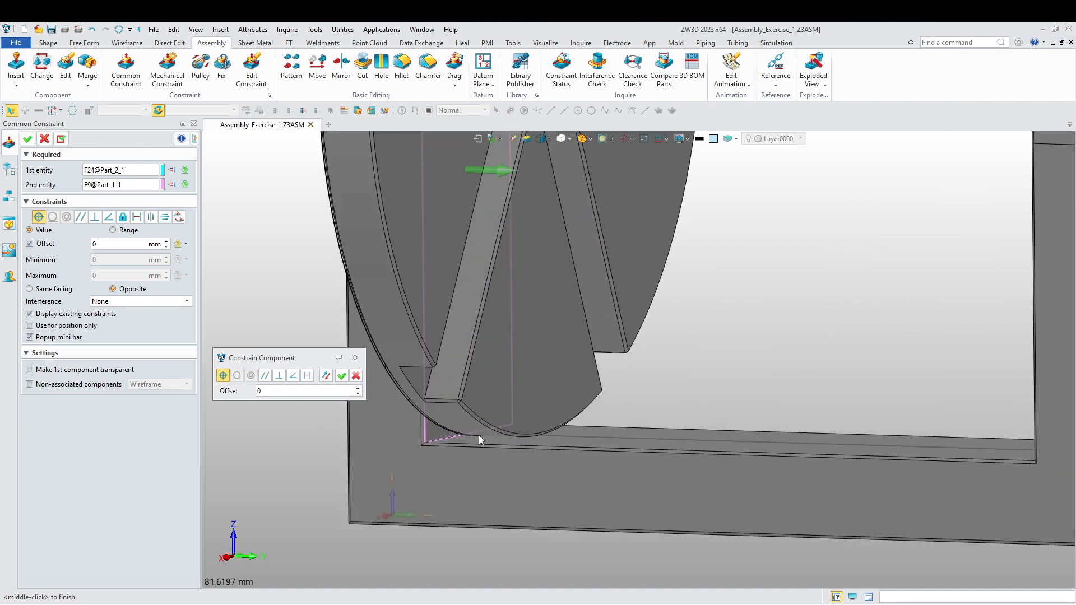
{"action": "scroll", "coordinate": [518, 435], "scroll_direction": "down", "scroll_amount": 3}
{"action": "right_click_drag", "start_coordinate": [514, 435], "coordinate": [480, 455]}
{"action": "scroll", "coordinate": [501, 436], "scroll_direction": "up", "scroll_amount": 3}
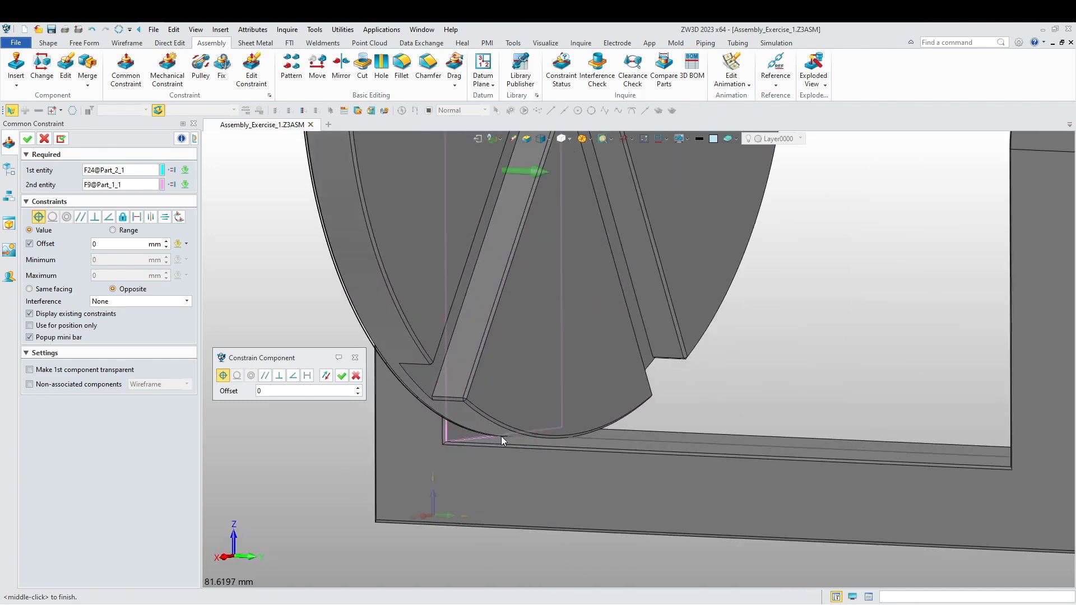
{"action": "scroll", "coordinate": [570, 446], "scroll_direction": "down", "scroll_amount": 4}
{"action": "right_click_drag", "start_coordinate": [764, 445], "coordinate": [594, 493]}
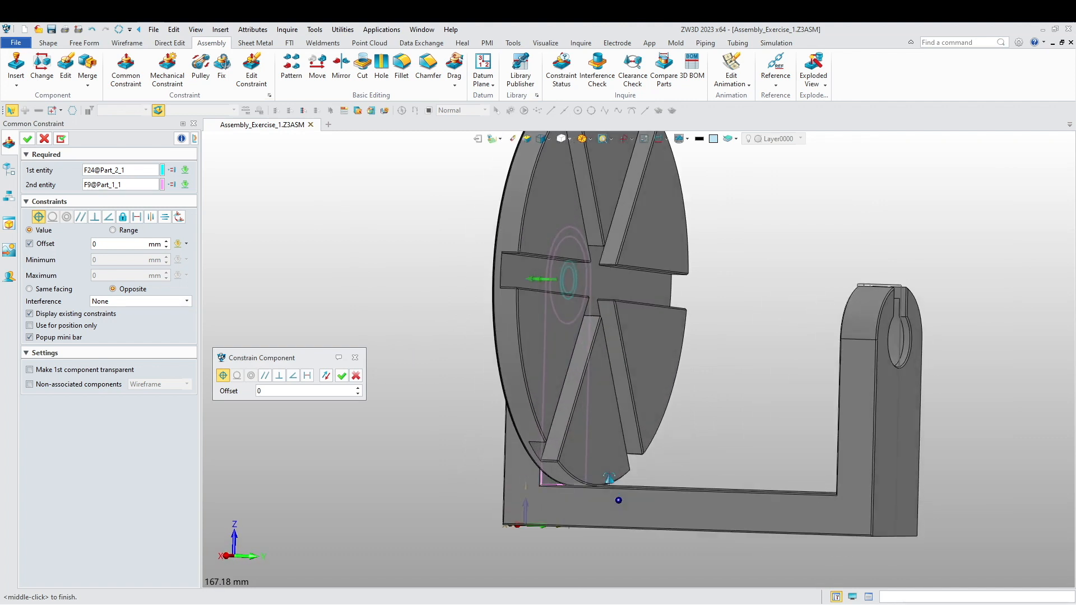
- Inspect the contact area between Part_2's rim and Part_1's base from close up and from the front, and end the constraint command
{"action": "scroll", "coordinate": [574, 487], "scroll_direction": "up", "scroll_amount": 3}
{"action": "scroll", "coordinate": [589, 482], "scroll_direction": "up", "scroll_amount": 1}
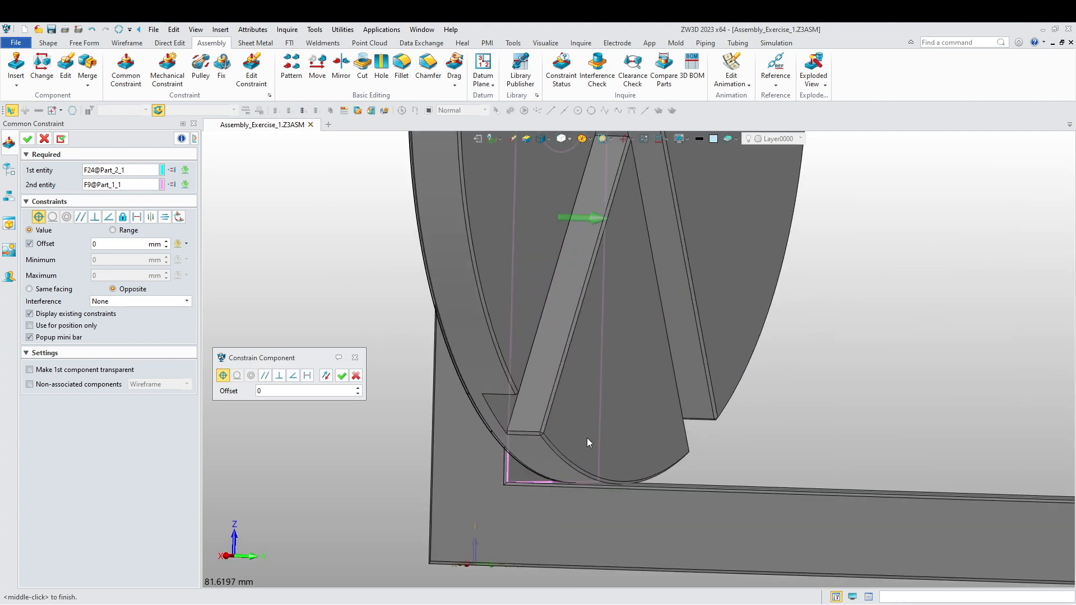
{"action": "scroll", "coordinate": [579, 385], "scroll_direction": "down", "scroll_amount": 4}
{"action": "right_click_drag", "start_coordinate": [598, 492], "coordinate": [581, 540]}
{"action": "scroll", "coordinate": [567, 538], "scroll_direction": "down", "scroll_amount": 3}
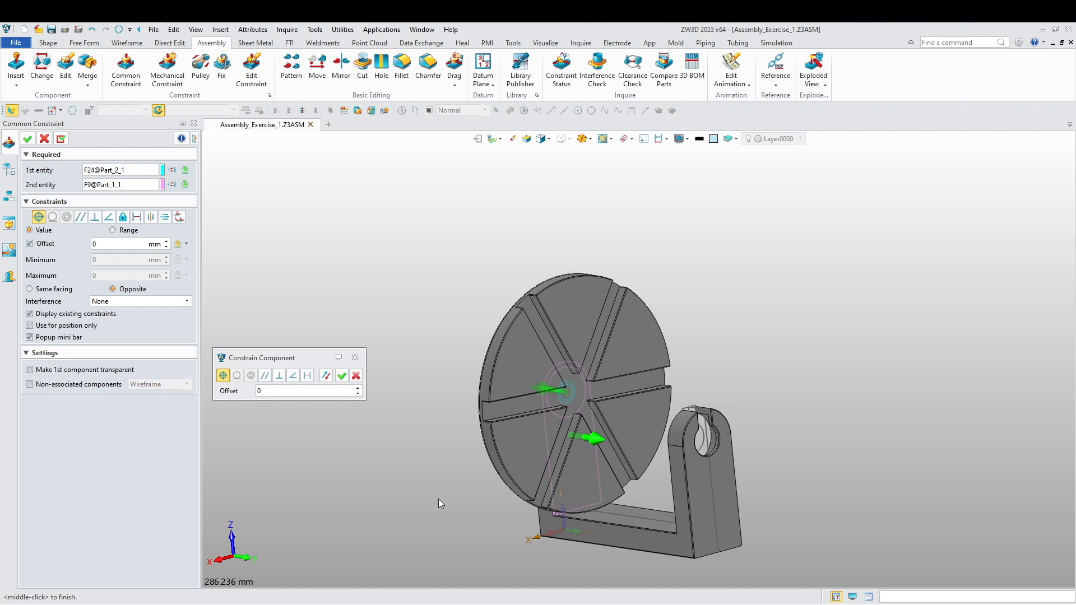
{"action": "middle_click", "coordinate": [469, 531]}
- Undo Part_2's constraints to the bracket and its insertion, leaving only Part_1 in the assembly
{"action": "right_click_drag", "start_coordinate": [370, 404], "coordinate": [413, 404]}
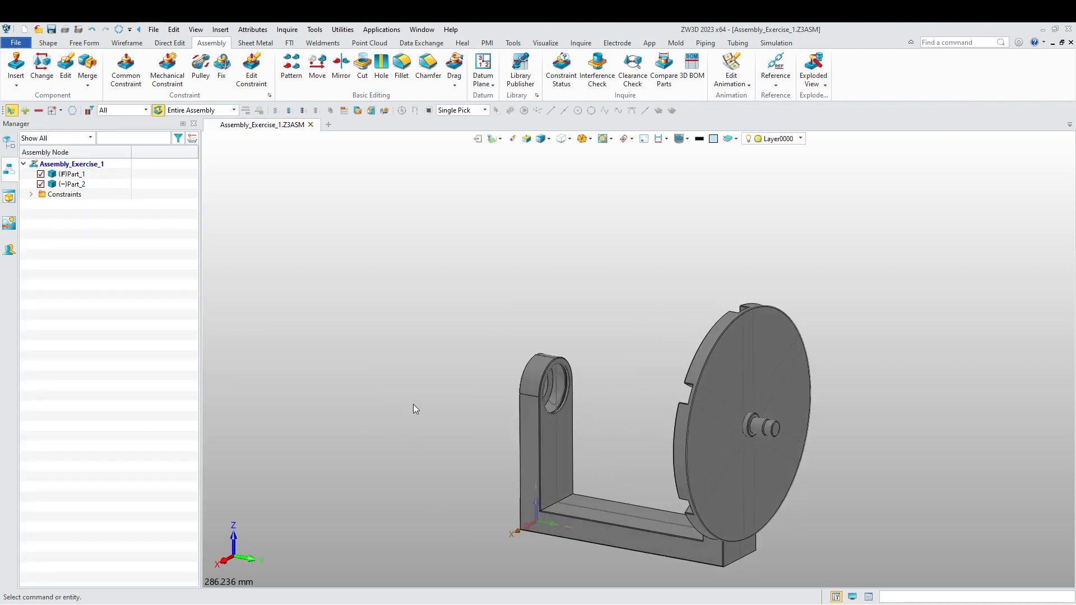
{"action": "key", "text": "ctrl+z"}
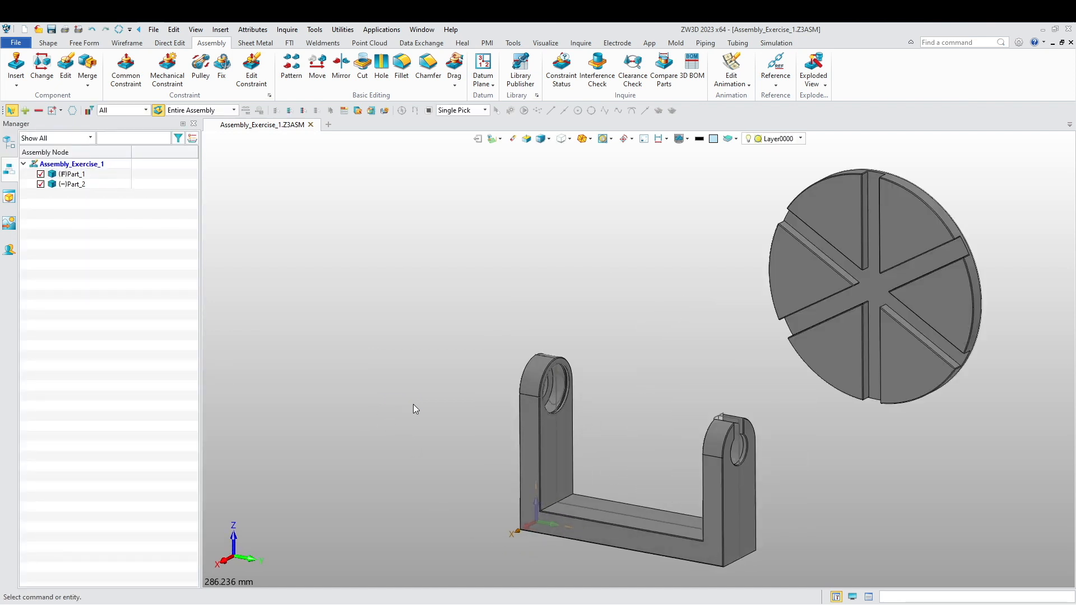
{"action": "key", "text": "ctrl+z"}
- Select the Part_1 bracket in the model and bring up the commands available for that component
{"action": "scroll", "coordinate": [456, 418], "scroll_direction": "up", "scroll_amount": 1}
{"action": "middle_click_drag", "start_coordinate": [455, 418], "coordinate": [422, 301]}
{"action": "right_click_drag", "start_coordinate": [405, 328], "coordinate": [394, 329]}
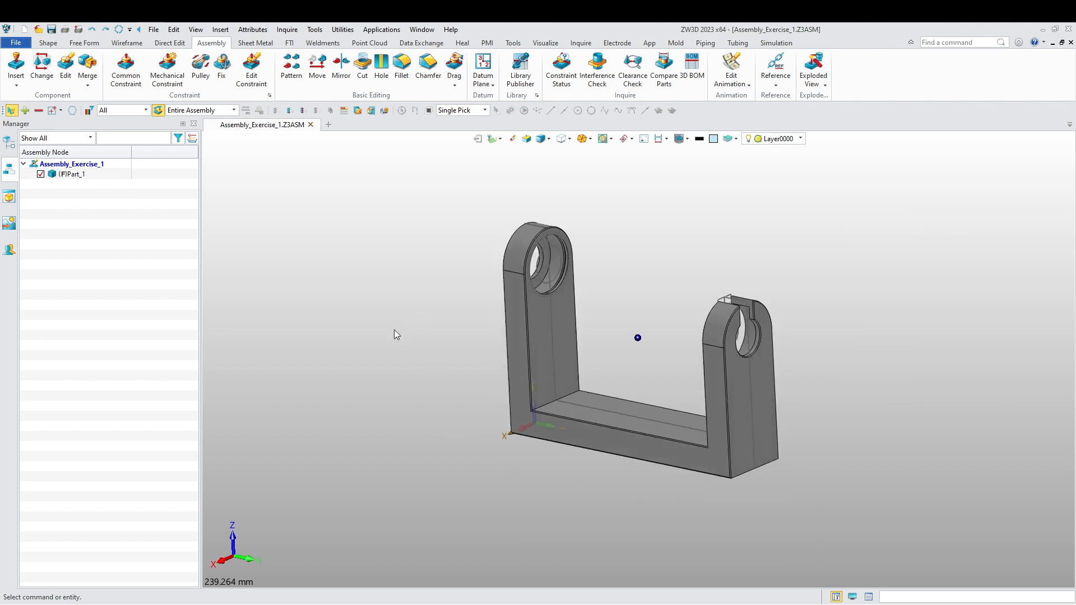
{"action": "scroll", "coordinate": [527, 328], "scroll_direction": "up", "scroll_amount": 2}
{"action": "middle_click_drag", "start_coordinate": [431, 351], "coordinate": [415, 364]}
{"action": "mouse_move", "coordinate": [416, 365]}
{"action": "right_mouse_down"}
{"action": "mouse_move", "coordinate": [430, 372]}
{"action": "mouse_move", "coordinate": [419, 366]}
{"action": "right_mouse_up"}
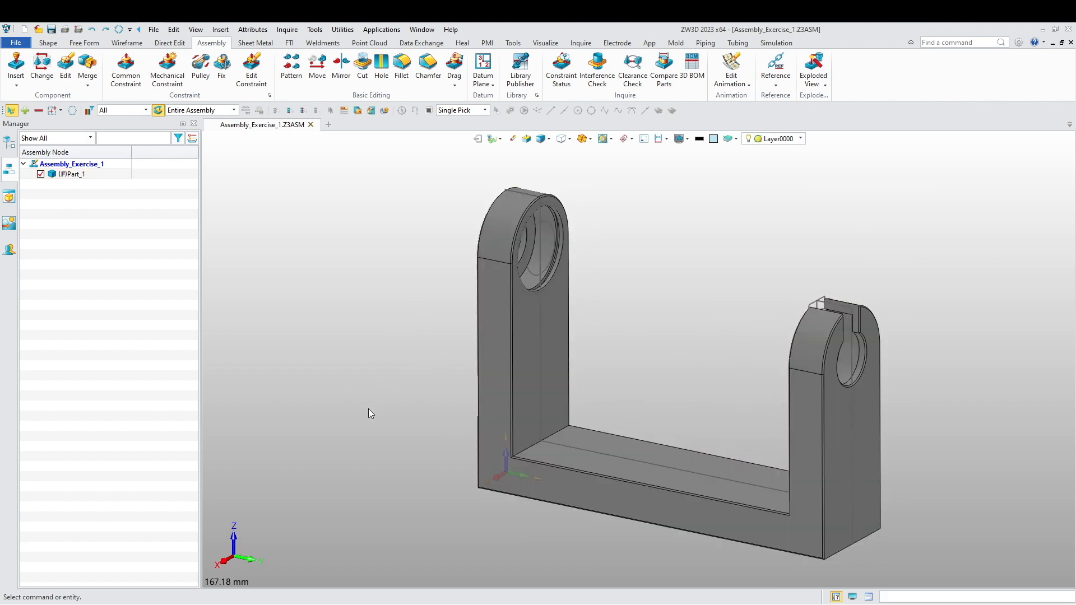
{"action": "scroll", "coordinate": [368, 414], "scroll_direction": "down", "scroll_amount": 2}
{"action": "middle_click_drag", "start_coordinate": [386, 426], "coordinate": [405, 381]}
{"action": "right_click", "coordinate": [395, 351]}
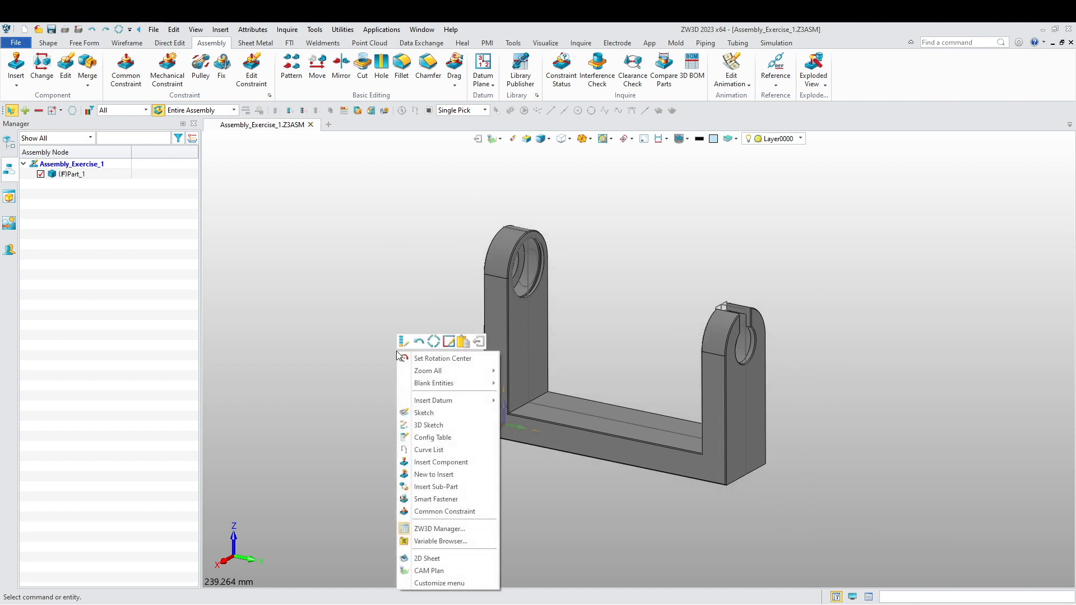
{"action": "left_click", "coordinate": [501, 302]}
{"action": "right_click", "coordinate": [491, 317]}
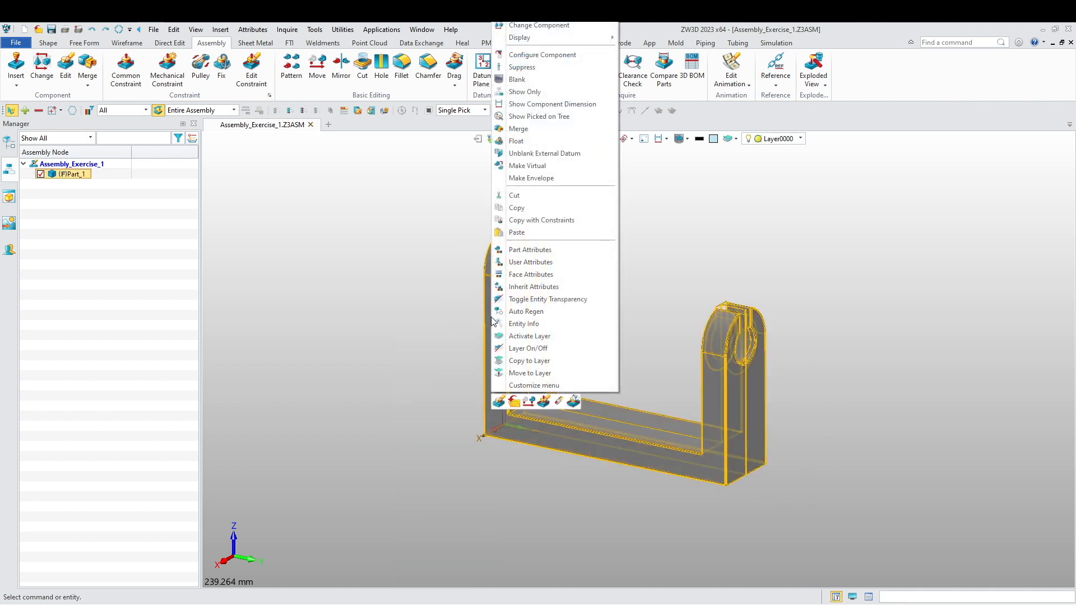
- Open the Part_1 component for editing from the Assembly_Exercise_1 assembly
{"action": "left_click", "coordinate": [499, 401]}
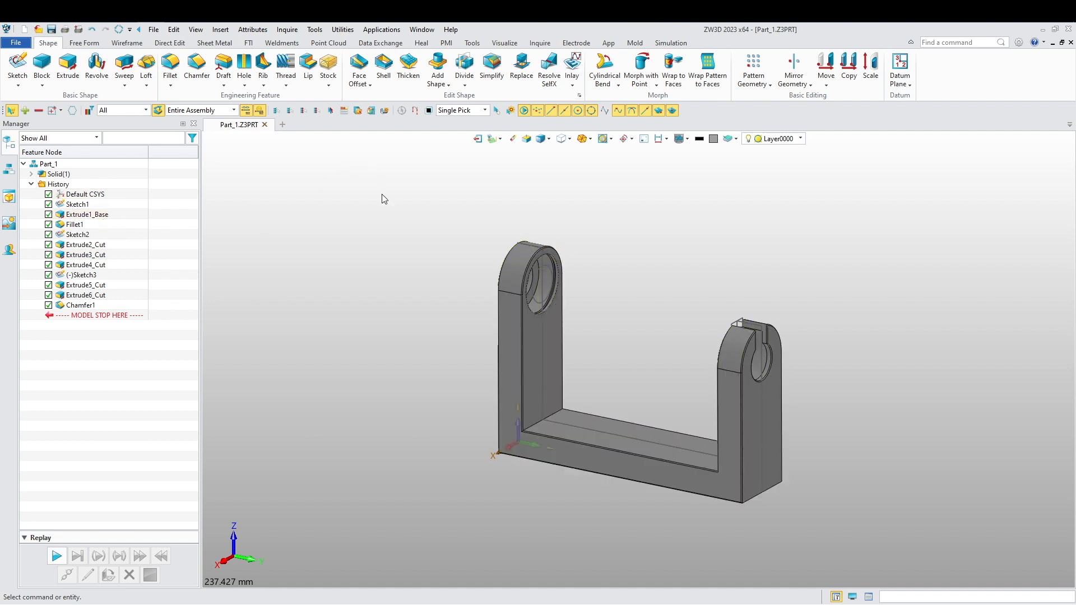
{"action": "left_click", "coordinate": [477, 139]}
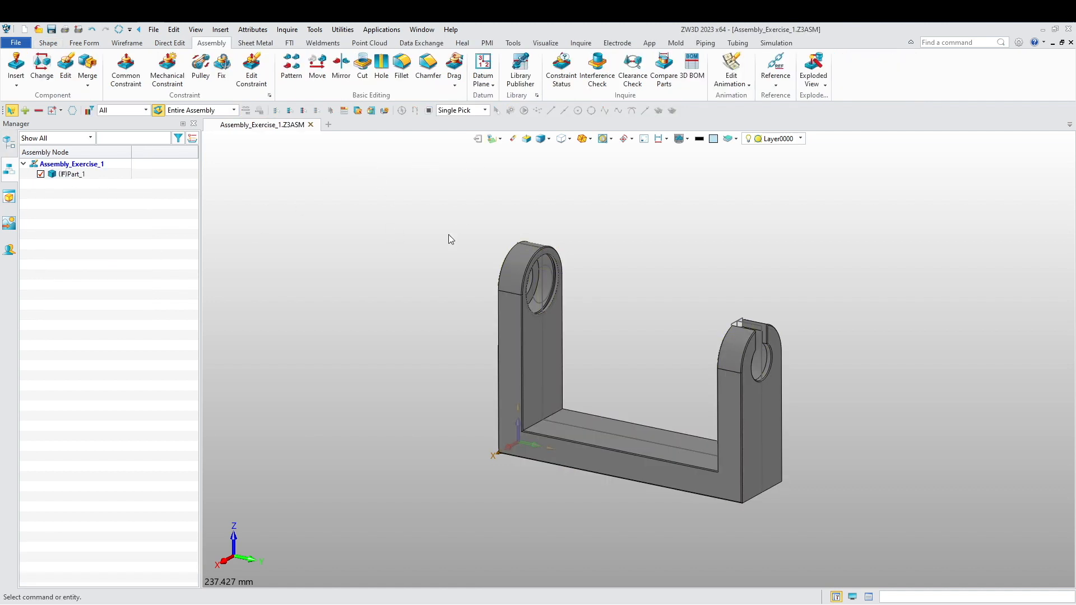
{"action": "double_click", "coordinate": [514, 347]}
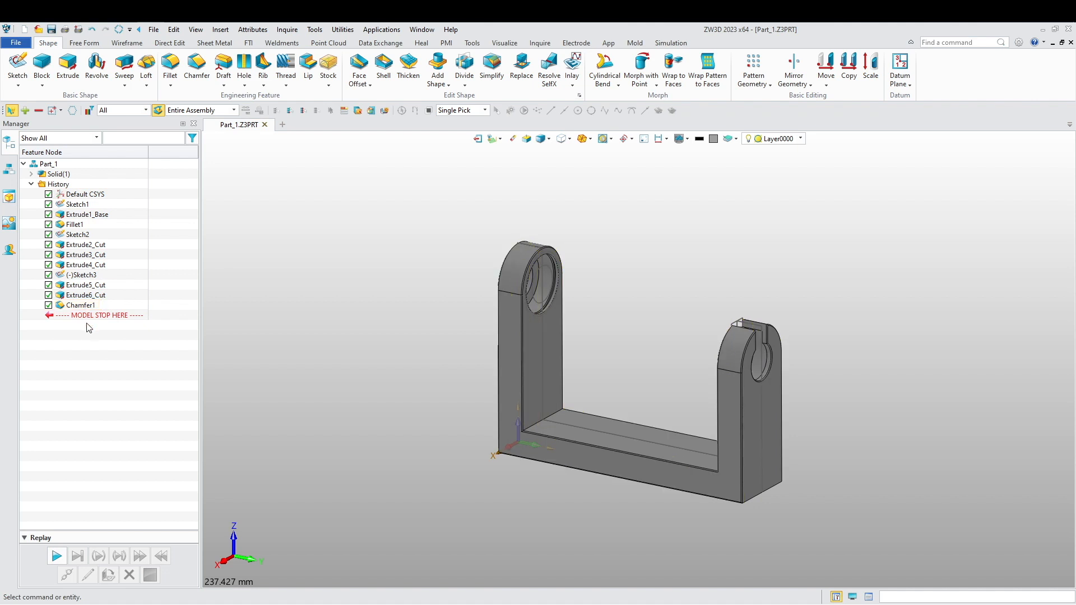
- Measure the distance from the part origin to the top edge of the taller arm
{"action": "middle_click_drag", "start_coordinate": [279, 375], "coordinate": [253, 231]}
{"action": "left_click", "coordinate": [286, 29]}
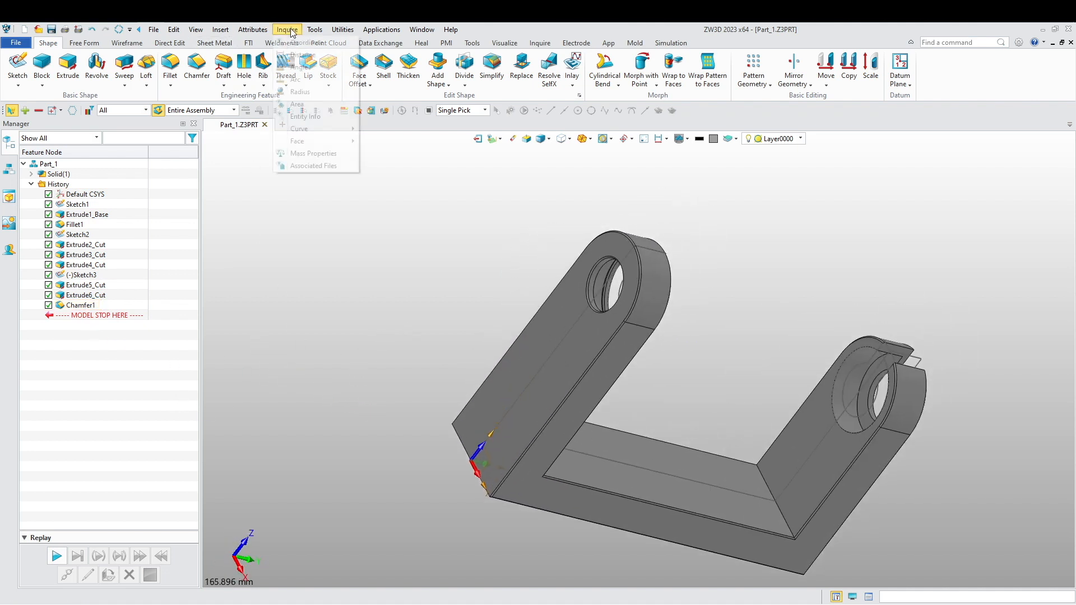
{"action": "left_click", "coordinate": [291, 52]}
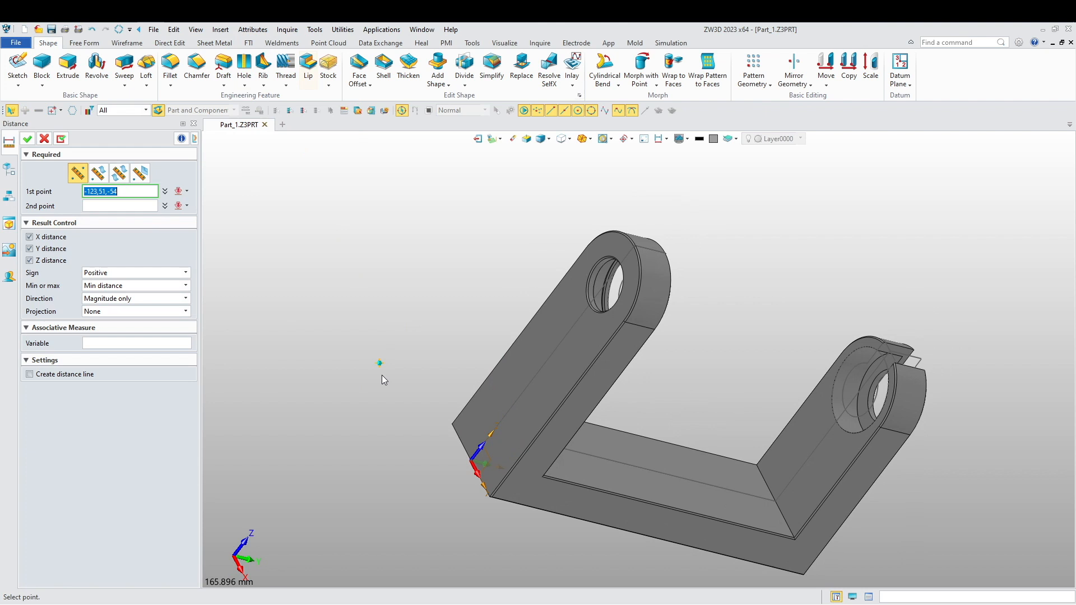
{"action": "left_click", "coordinate": [471, 461]}
{"action": "scroll", "coordinate": [609, 278], "scroll_direction": "up", "scroll_amount": 3}
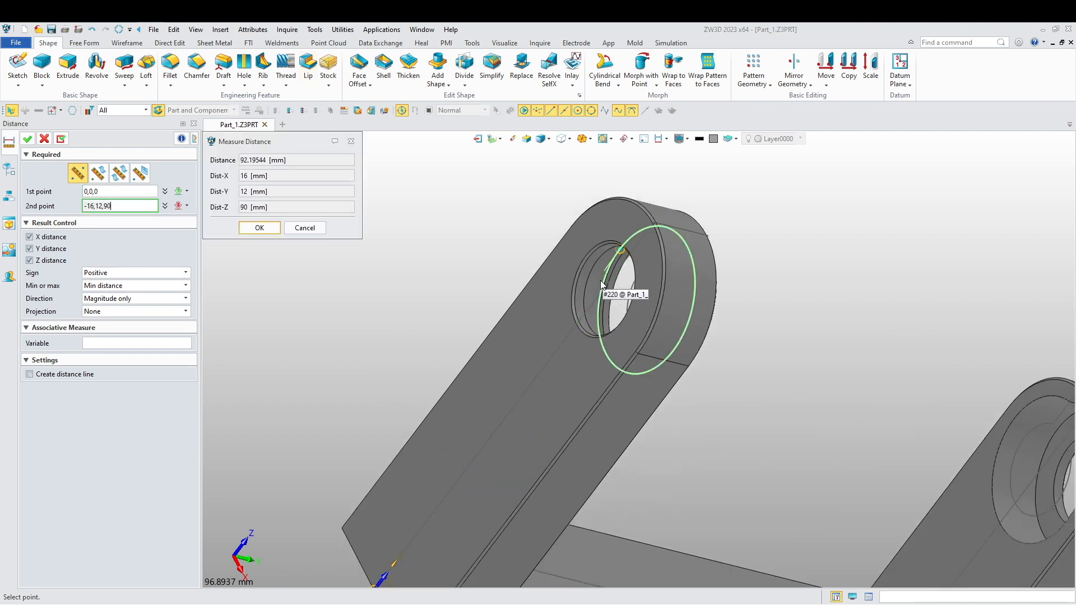
{"action": "left_click", "coordinate": [654, 222]}
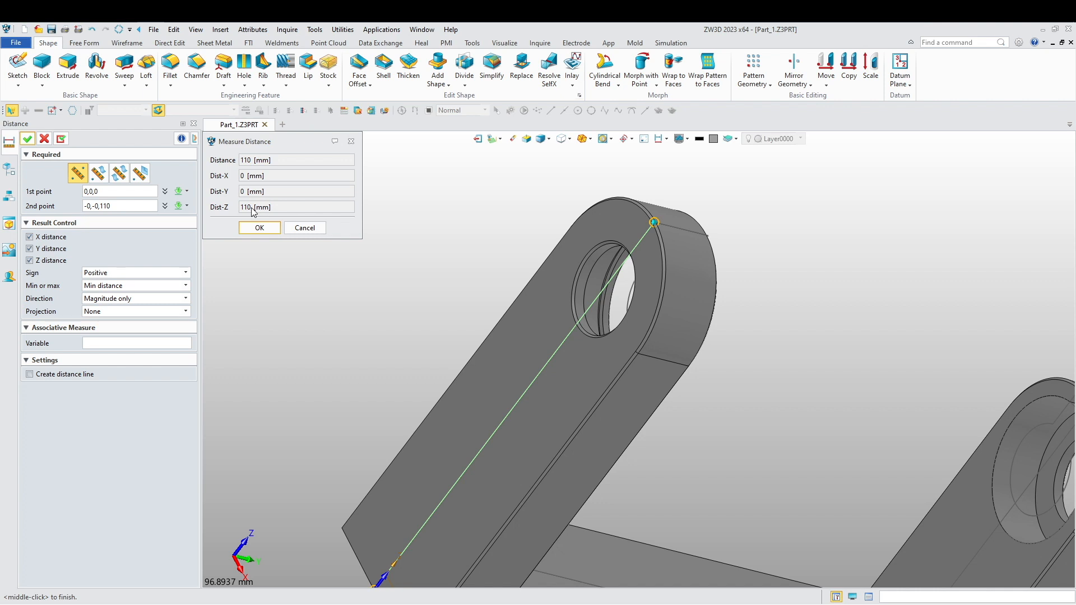
{"action": "middle_click", "coordinate": [353, 300]}
{"action": "middle_click", "coordinate": [353, 301]}
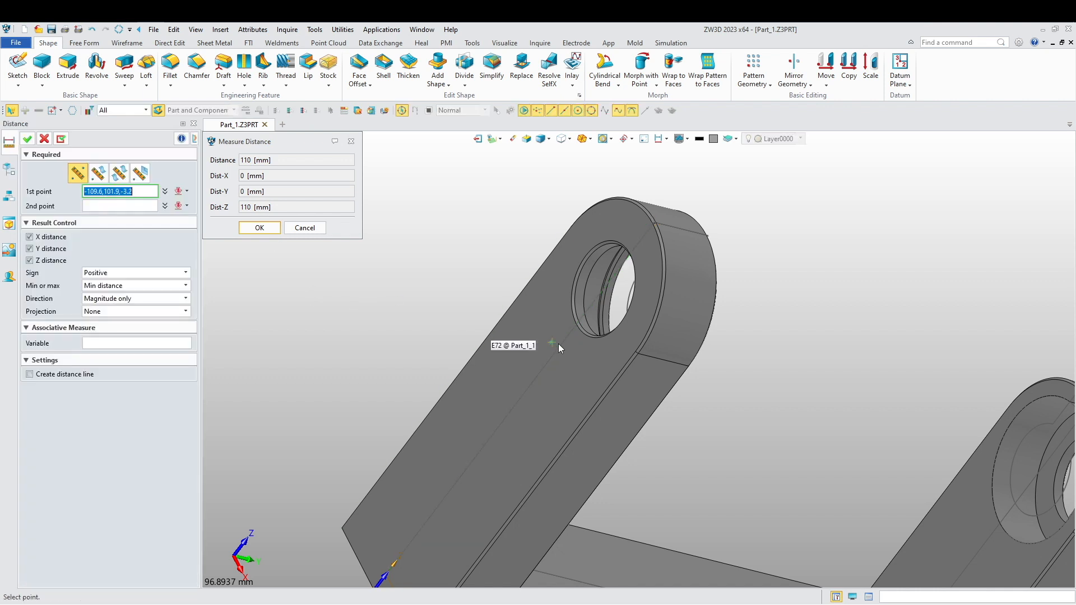
- Measure the distance from the centre of the taller arm's hole to the part origin
{"action": "right_click", "coordinate": [575, 288]}
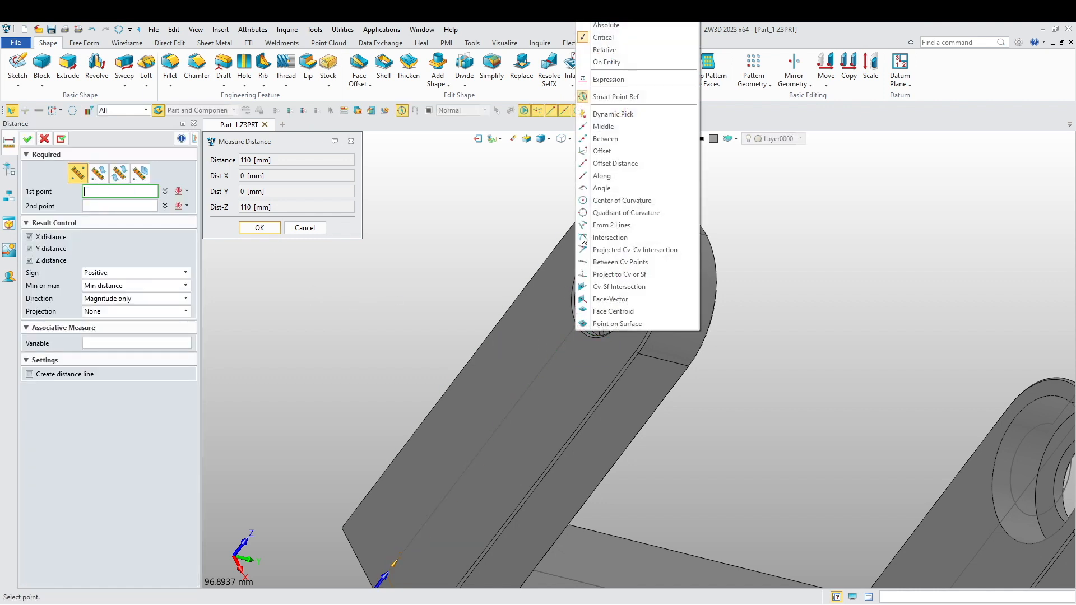
{"action": "left_click", "coordinate": [612, 41]}
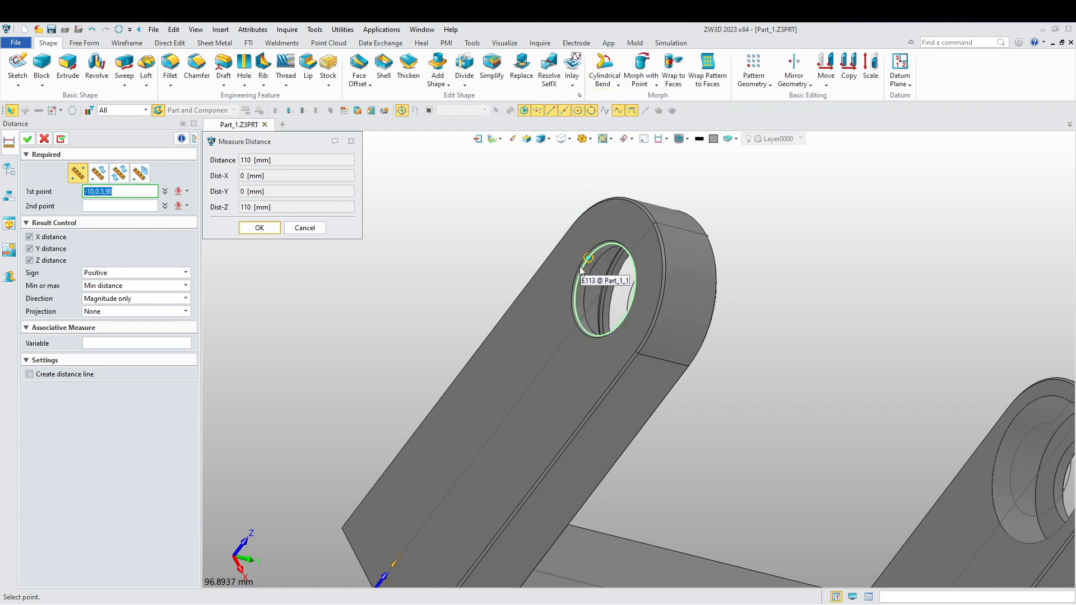
{"action": "left_click", "coordinate": [604, 295]}
{"action": "scroll", "coordinate": [385, 533], "scroll_direction": "down", "scroll_amount": 2}
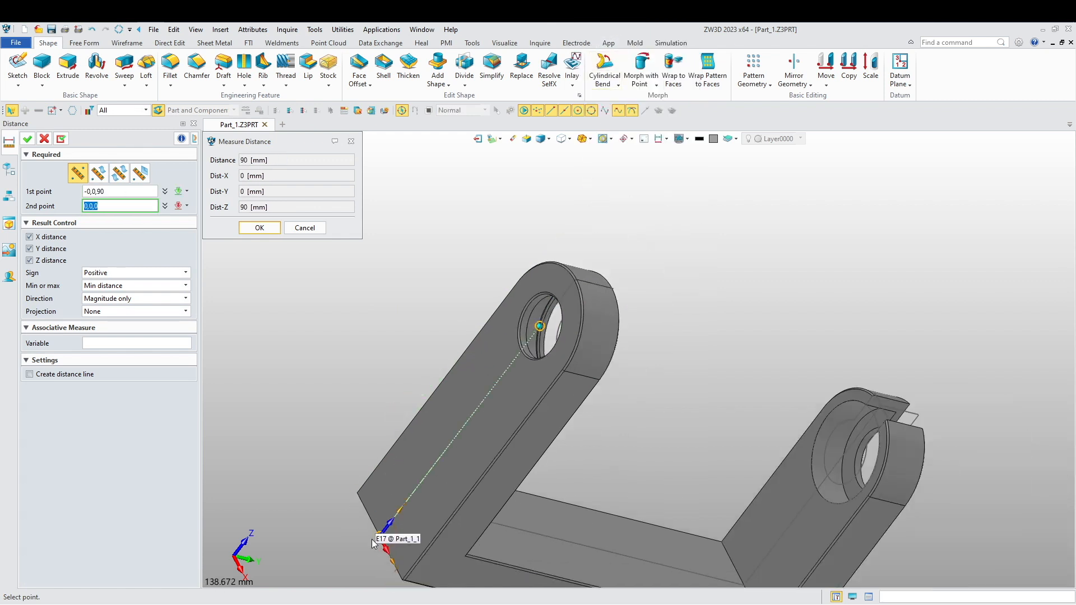
{"action": "left_click", "coordinate": [379, 537]}
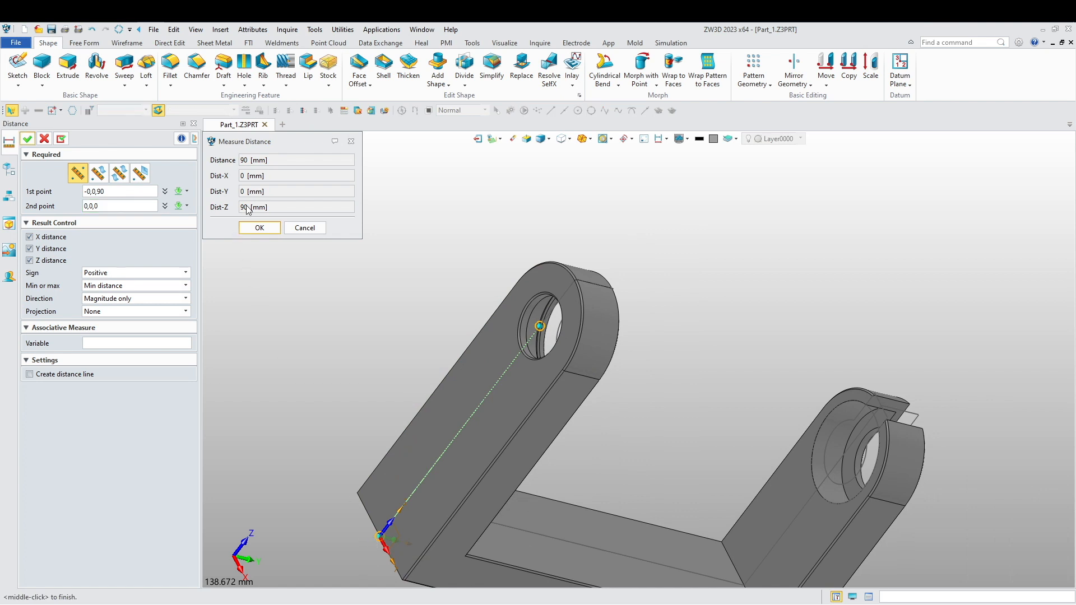
{"action": "left_click", "coordinate": [303, 228]}
- Examine the taller arm from its base origin up to the hole and rounded top
{"action": "scroll", "coordinate": [368, 339], "scroll_direction": "down", "scroll_amount": 2}
{"action": "right_click_drag", "start_coordinate": [369, 338], "coordinate": [357, 431]}
{"action": "scroll", "coordinate": [358, 431], "scroll_direction": "up", "scroll_amount": 2}
{"action": "middle_click_drag", "start_coordinate": [357, 432], "coordinate": [316, 362]}
{"action": "scroll", "coordinate": [318, 309], "scroll_direction": "down", "scroll_amount": 1}
{"action": "left_click", "coordinate": [451, 501]}
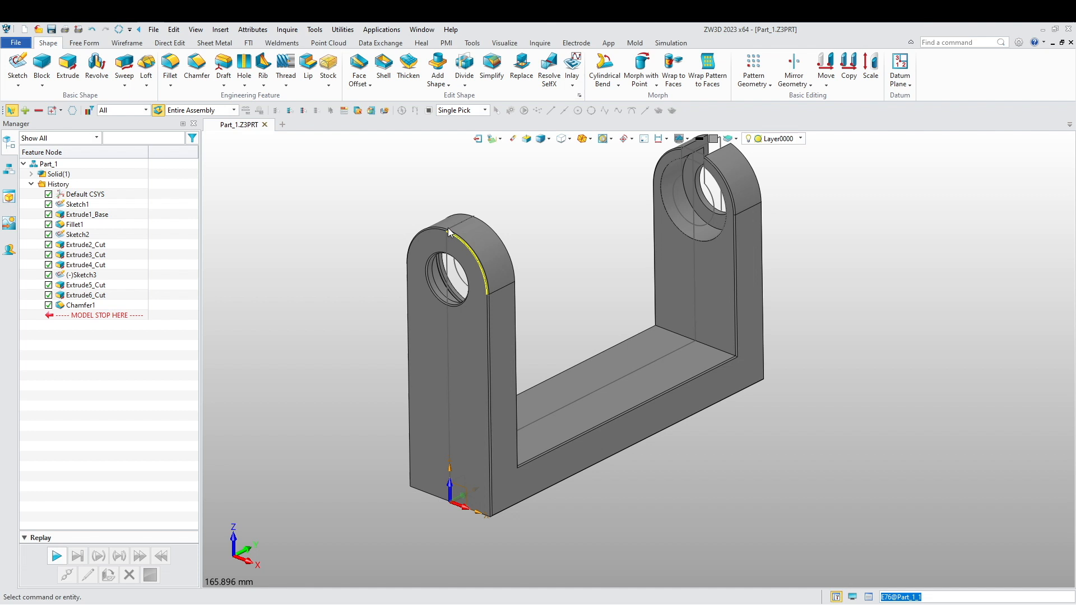
{"action": "right_click_drag", "start_coordinate": [334, 345], "coordinate": [349, 338]}
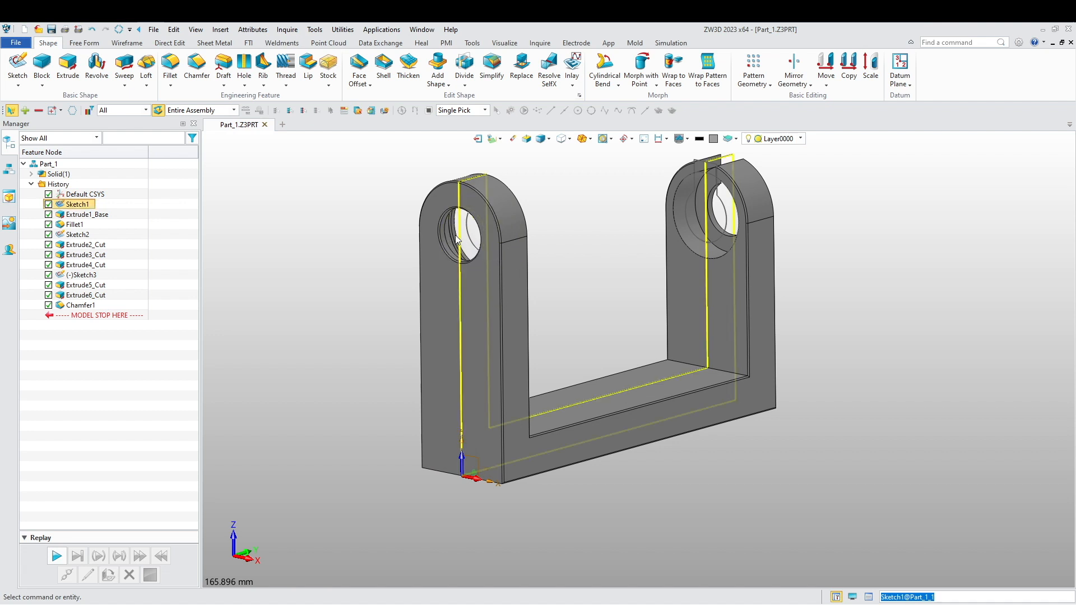
{"action": "middle_click_drag", "start_coordinate": [275, 345], "coordinate": [302, 354]}
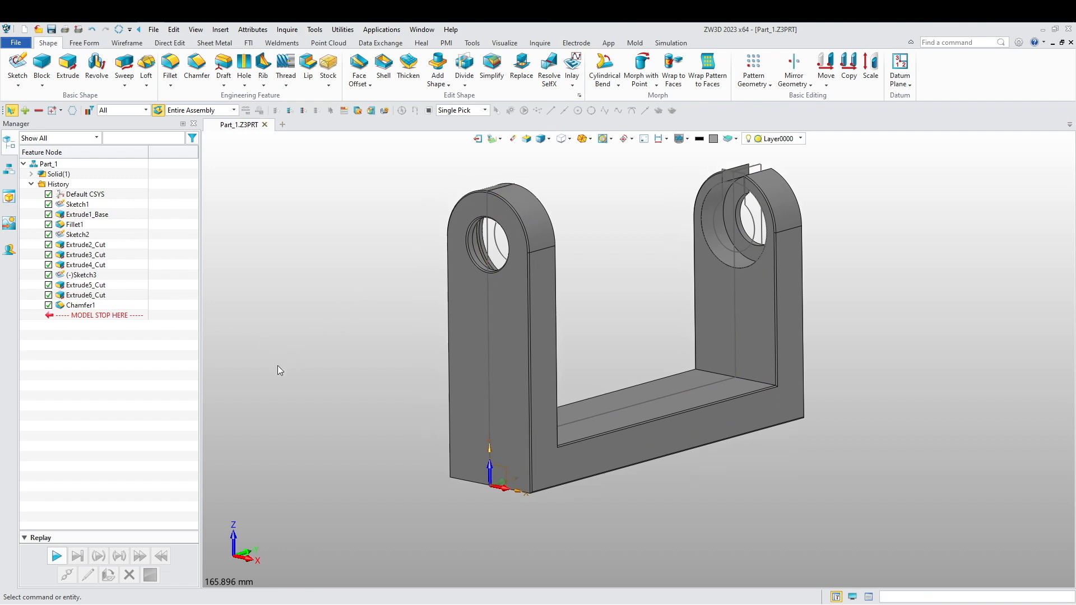
- Roll the part history back to edit Sketch1 and set the taller arm's height to 130 mm
{"action": "left_click", "coordinate": [56, 556]}
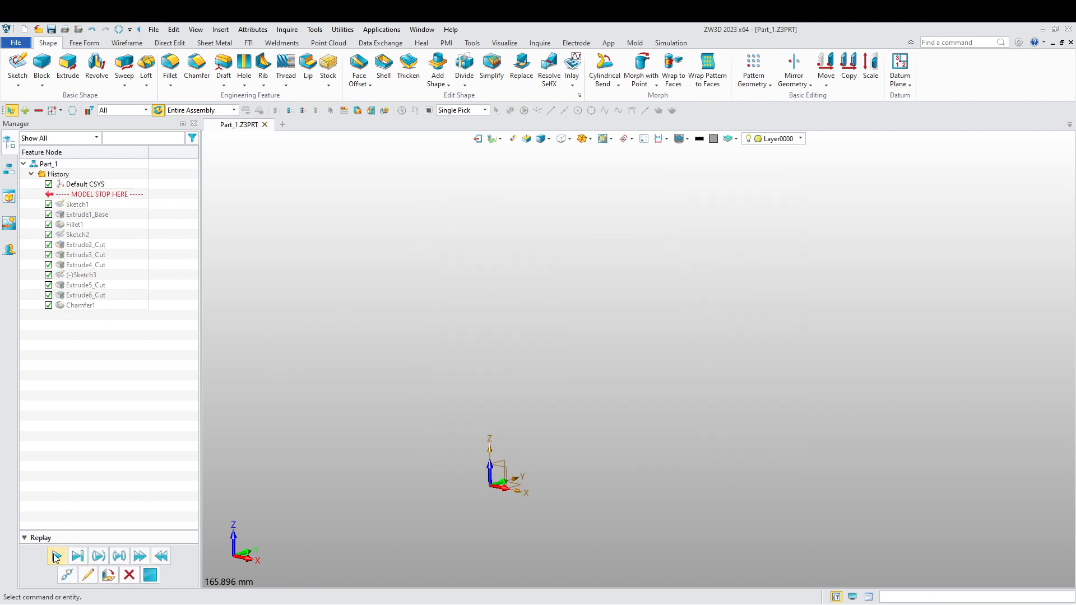
{"action": "left_click", "coordinate": [85, 582]}
{"action": "scroll", "coordinate": [320, 449], "scroll_direction": "down", "scroll_amount": 3}
{"action": "middle_click_drag", "start_coordinate": [389, 333], "coordinate": [378, 405]}
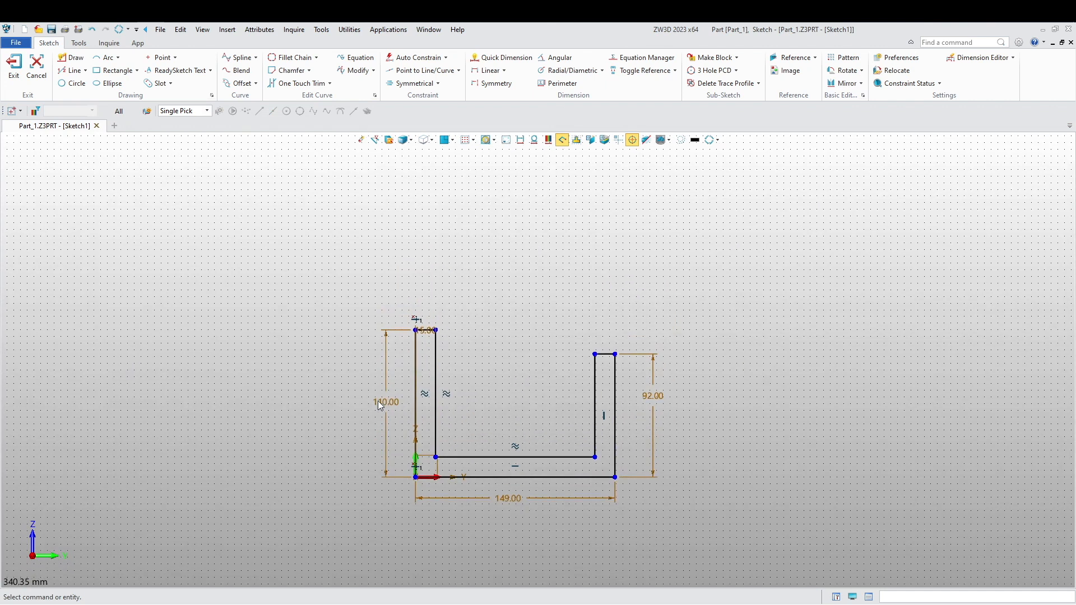
{"action": "scroll", "coordinate": [383, 393], "scroll_direction": "up", "scroll_amount": 4}
{"action": "double_click", "coordinate": [391, 351]}
{"action": "type", "text": "130"}
{"action": "key", "text": "Return"}
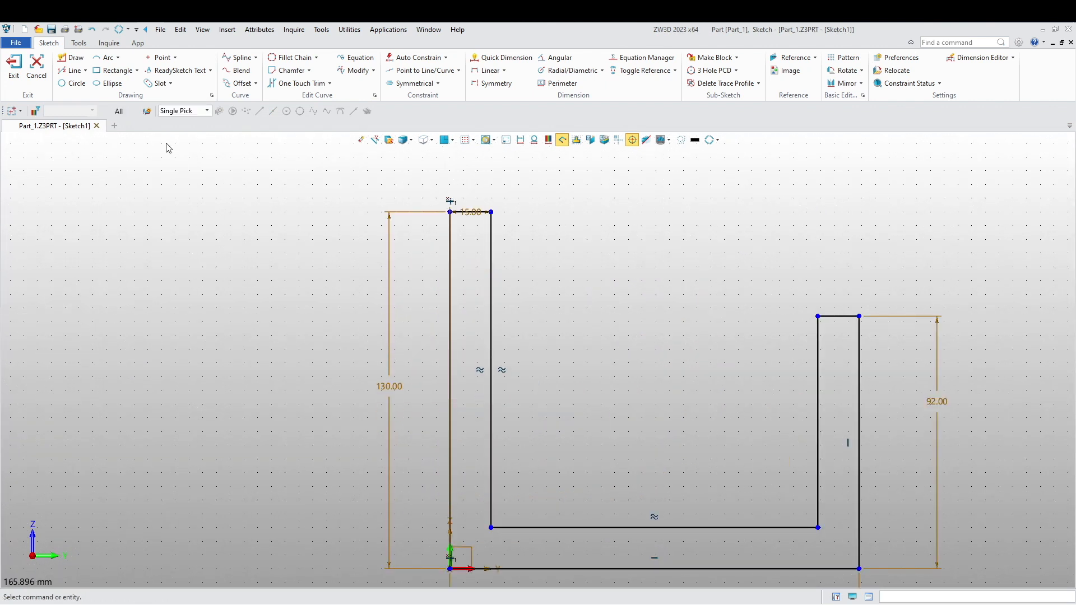
{"action": "left_click", "coordinate": [15, 76]}
- Replay the remaining features in the history to rebuild the whole part
{"action": "middle_click_drag", "start_coordinate": [322, 319], "coordinate": [367, 323]}
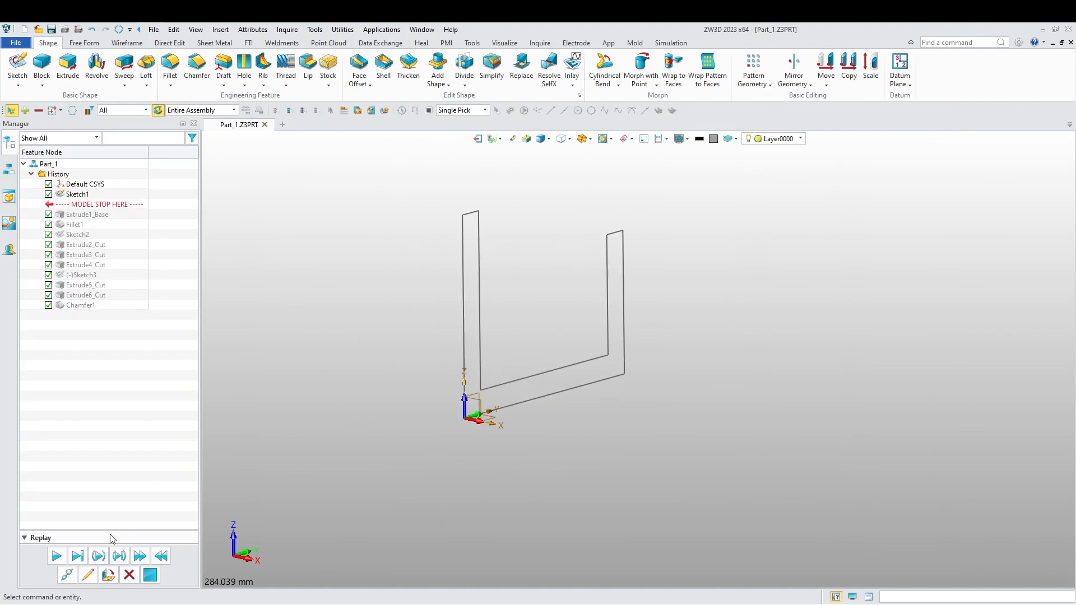
{"action": "left_click", "coordinate": [78, 556]}
{"action": "mouse_move", "coordinate": [289, 350]}
{"action": "middle_mouse_down"}
{"action": "mouse_move", "coordinate": [355, 367]}
{"action": "mouse_move", "coordinate": [299, 317]}
{"action": "mouse_move", "coordinate": [284, 380]}
{"action": "middle_mouse_up"}
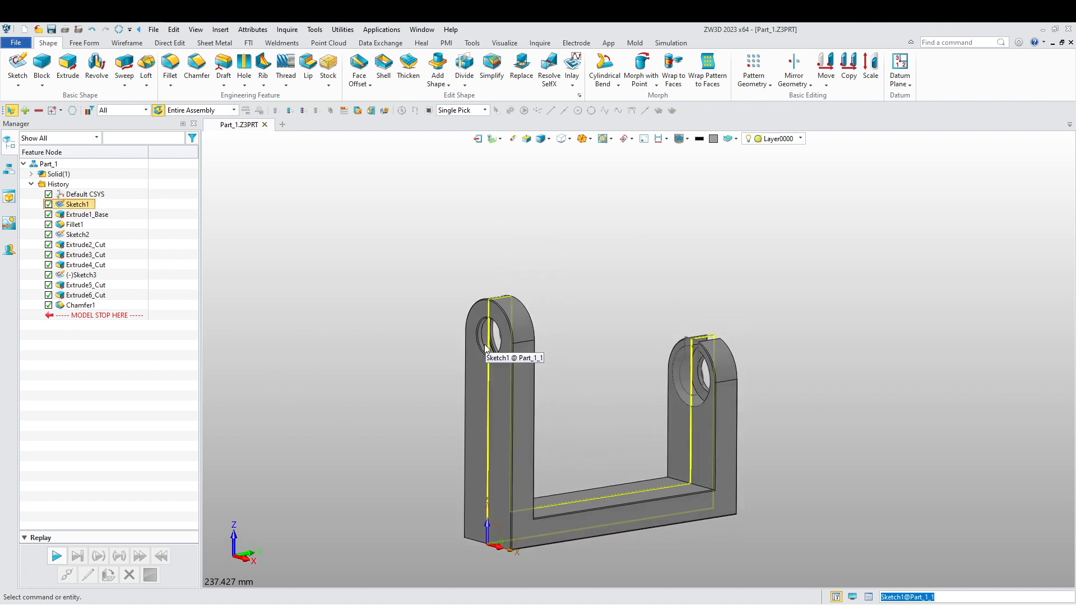
{"action": "middle_click_drag", "start_coordinate": [481, 364], "coordinate": [514, 314]}
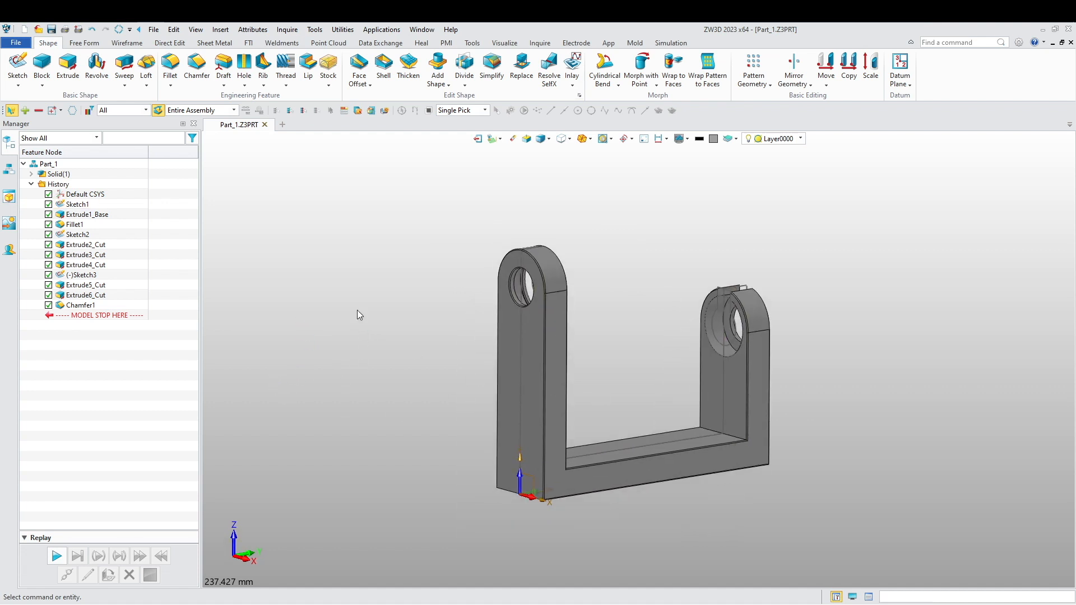
{"action": "middle_click_drag", "start_coordinate": [360, 333], "coordinate": [367, 369]}
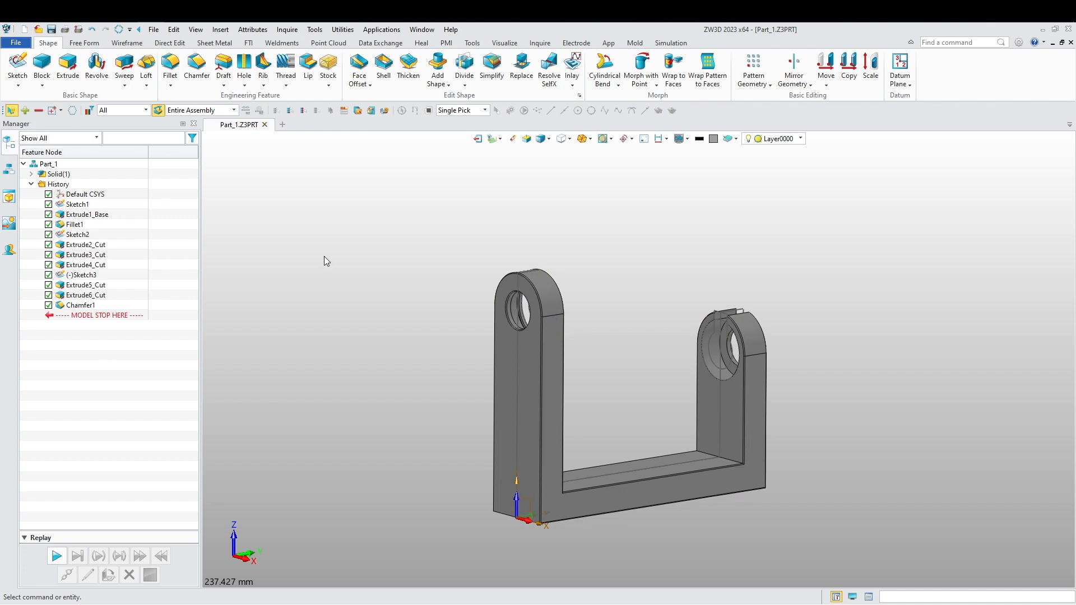
{"action": "middle_click_drag", "start_coordinate": [341, 257], "coordinate": [356, 248]}
- Return to the Assembly_Exercise_1 assembly and regenerate it with the modified part
{"action": "left_click", "coordinate": [477, 139]}
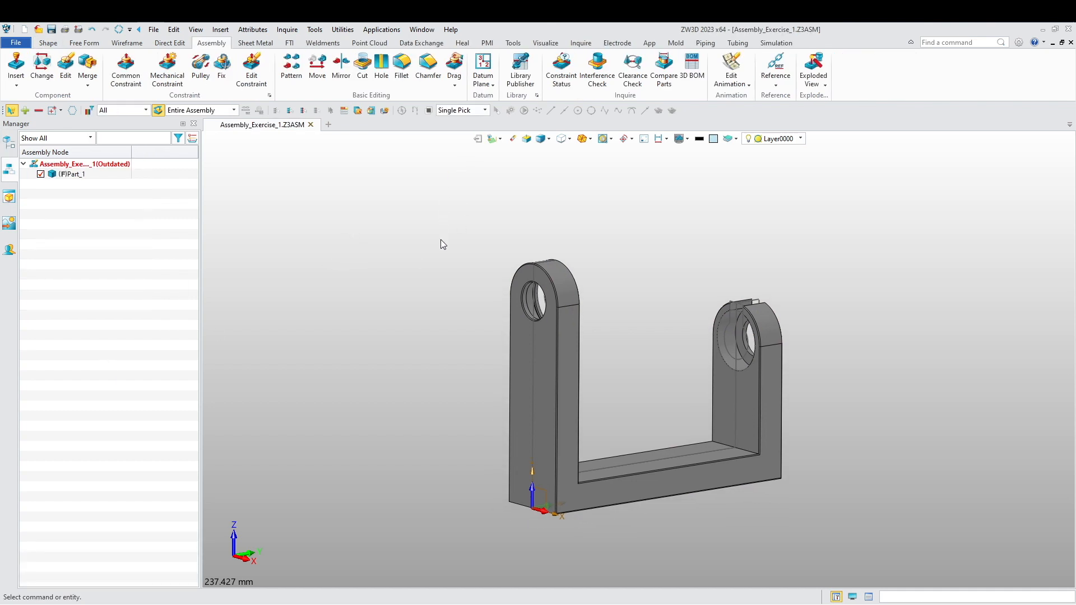
{"action": "right_click_drag", "start_coordinate": [378, 269], "coordinate": [309, 285]}
{"action": "right_click", "coordinate": [112, 288]}
{"action": "left_click", "coordinate": [132, 300]}
{"action": "right_click", "coordinate": [110, 291]}
{"action": "left_click", "coordinate": [136, 310]}
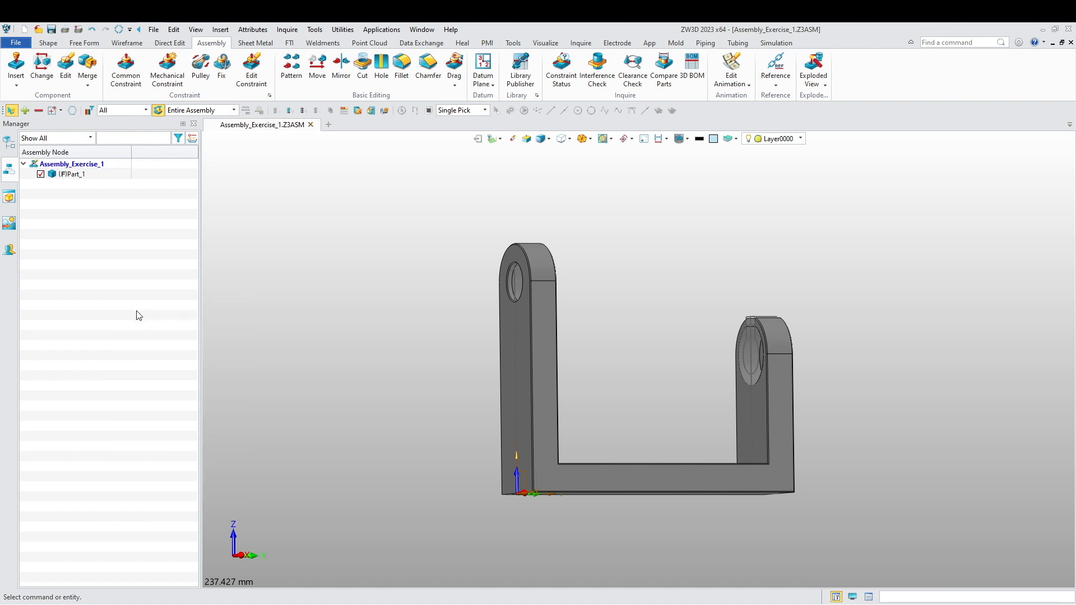
- Look through the Assembly Exercise 1 folder for component files available to insert
{"action": "right_click_drag", "start_coordinate": [371, 387], "coordinate": [392, 328]}
{"action": "scroll", "coordinate": [415, 389], "scroll_direction": "up", "scroll_amount": 2}
{"action": "middle_click_drag", "start_coordinate": [392, 328], "coordinate": [435, 314]}
{"action": "right_click_drag", "start_coordinate": [435, 325], "coordinate": [391, 343]}
{"action": "scroll", "coordinate": [391, 343], "scroll_direction": "down", "scroll_amount": 3}
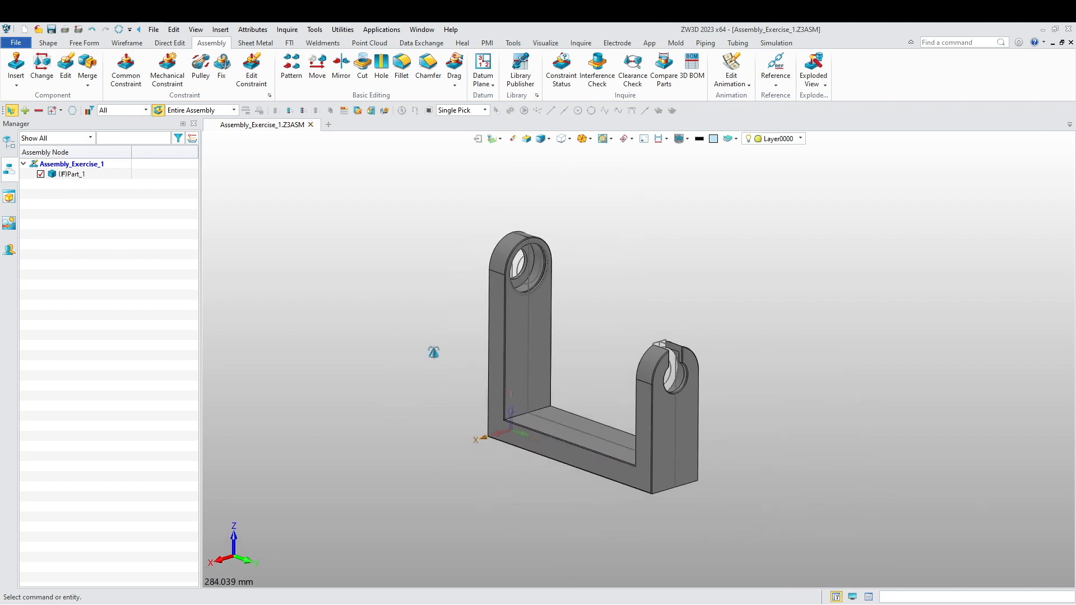
{"action": "left_click", "coordinate": [15, 67]}
{"action": "left_click", "coordinate": [178, 186]}
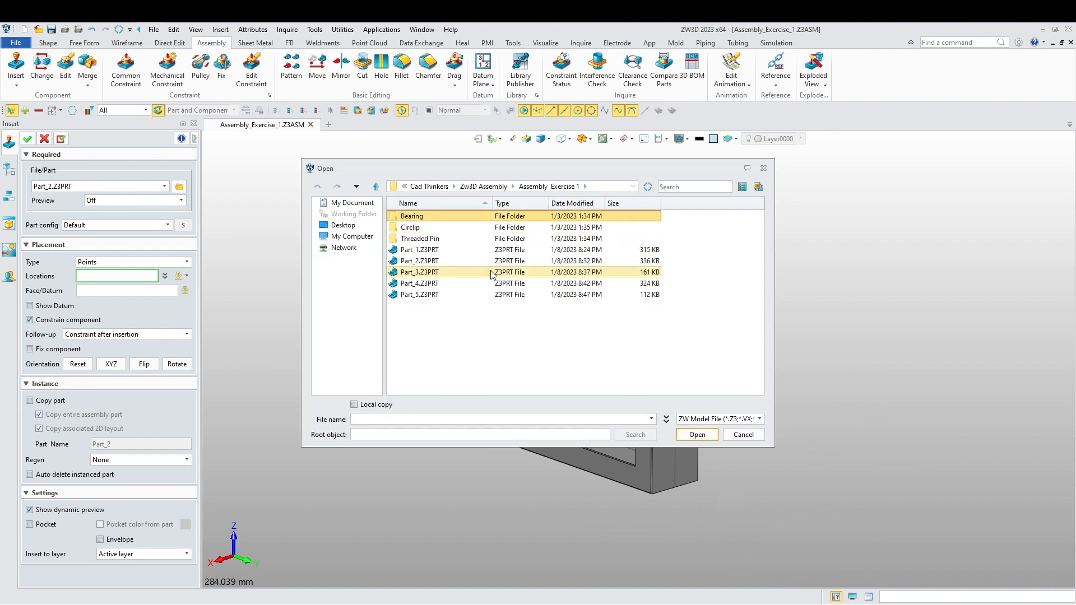
{"action": "left_click", "coordinate": [735, 434]}
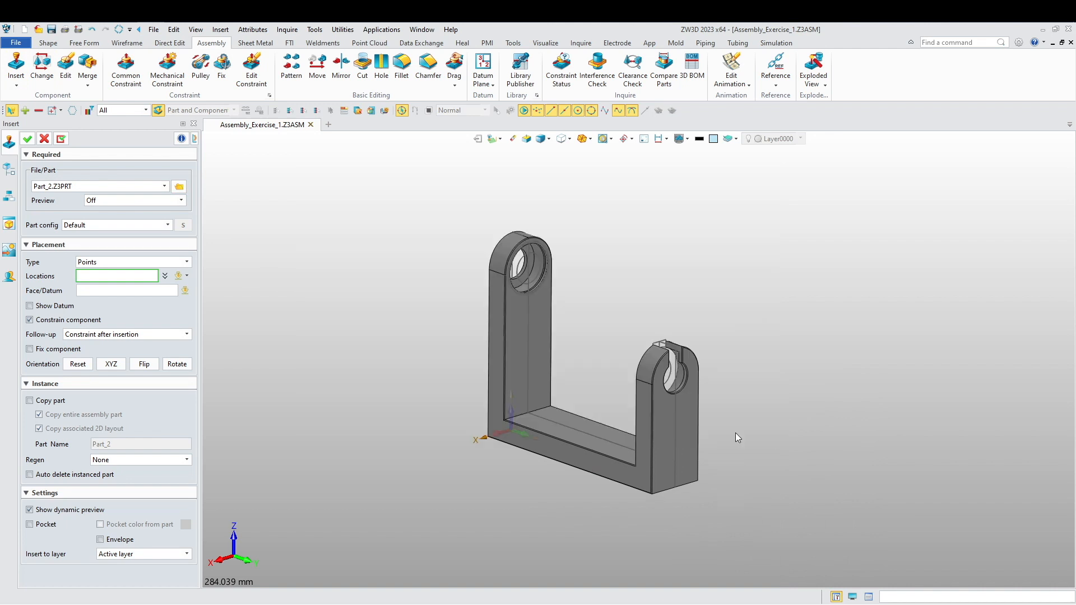
{"action": "key", "text": "Escape"}
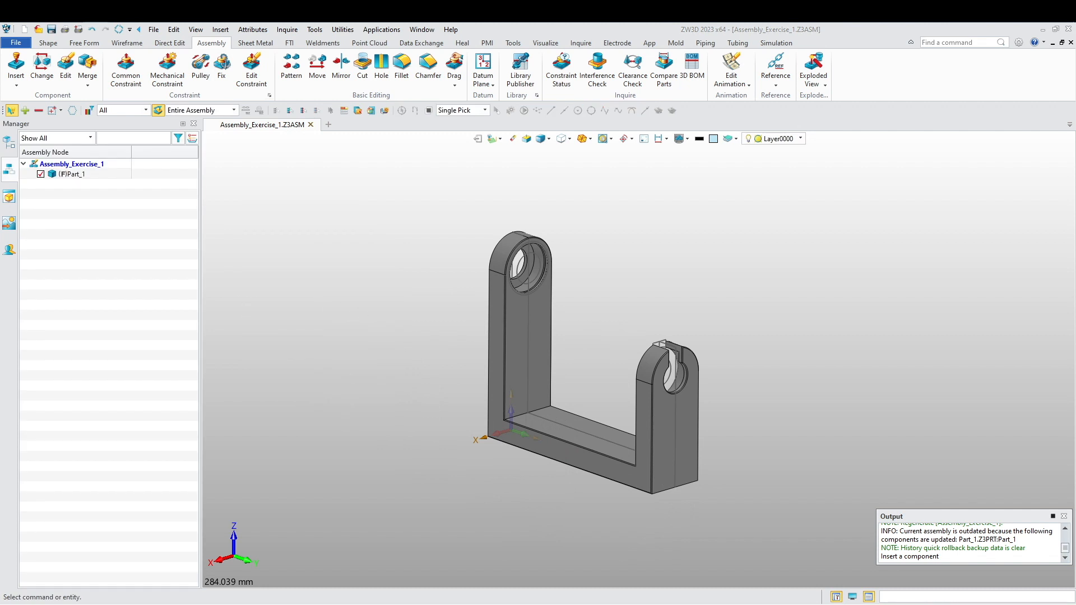
- Switch to 3Dfindit.com in the web browser and browse the alphabetical list of manufacturer catalogs
{"action": "left_click_drag", "start_coordinate": [0, 146], "coordinate": [749, 59]}
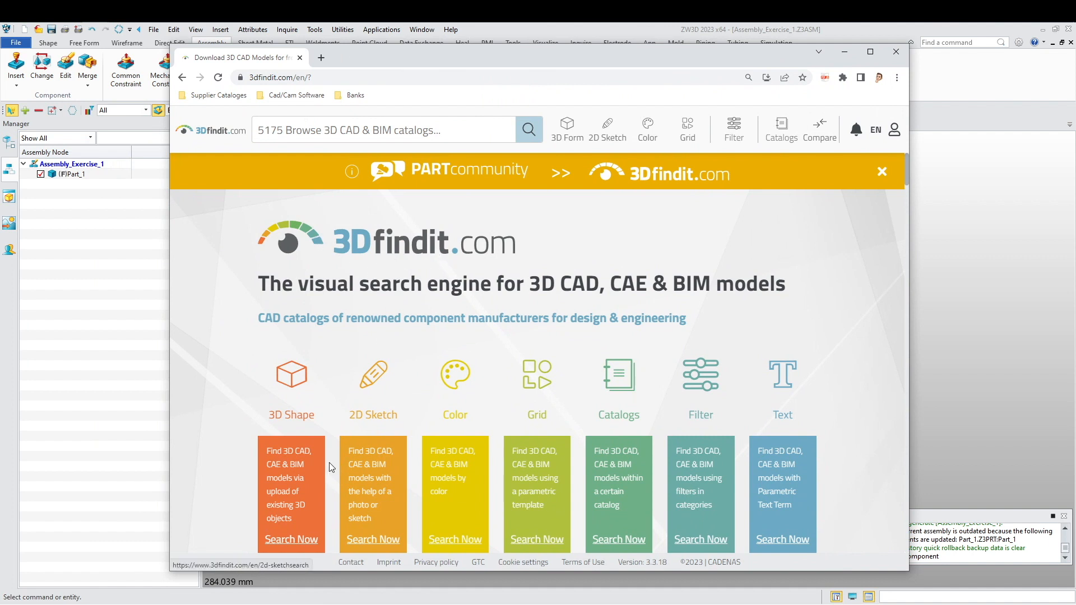
{"action": "left_click", "coordinate": [307, 478]}
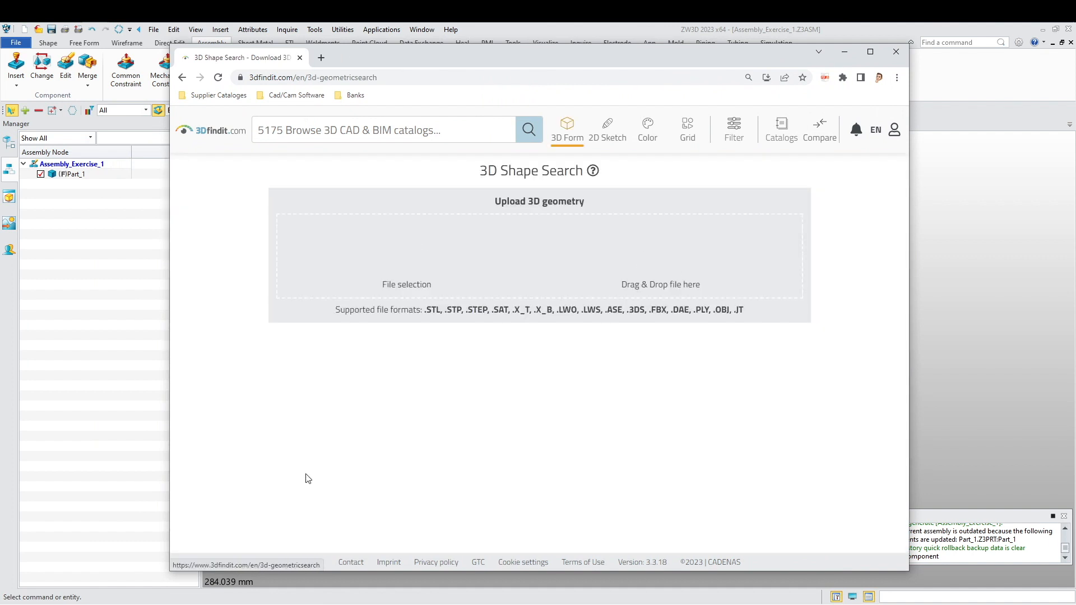
{"action": "left_click", "coordinate": [778, 137]}
{"action": "left_click", "coordinate": [740, 155]}
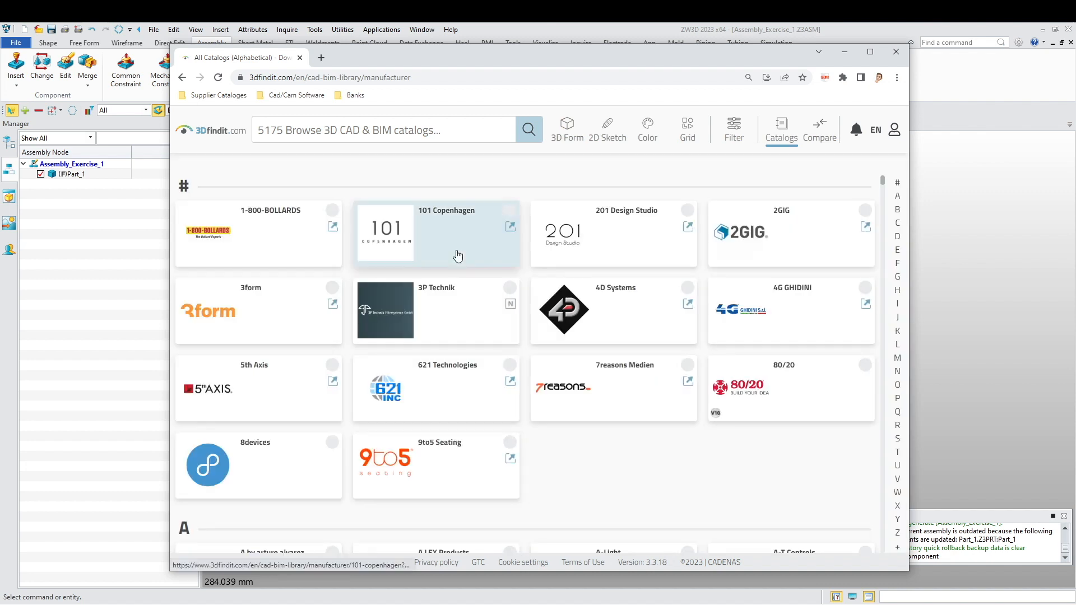
{"action": "scroll", "coordinate": [496, 362], "scroll_direction": "down", "scroll_amount": 14}
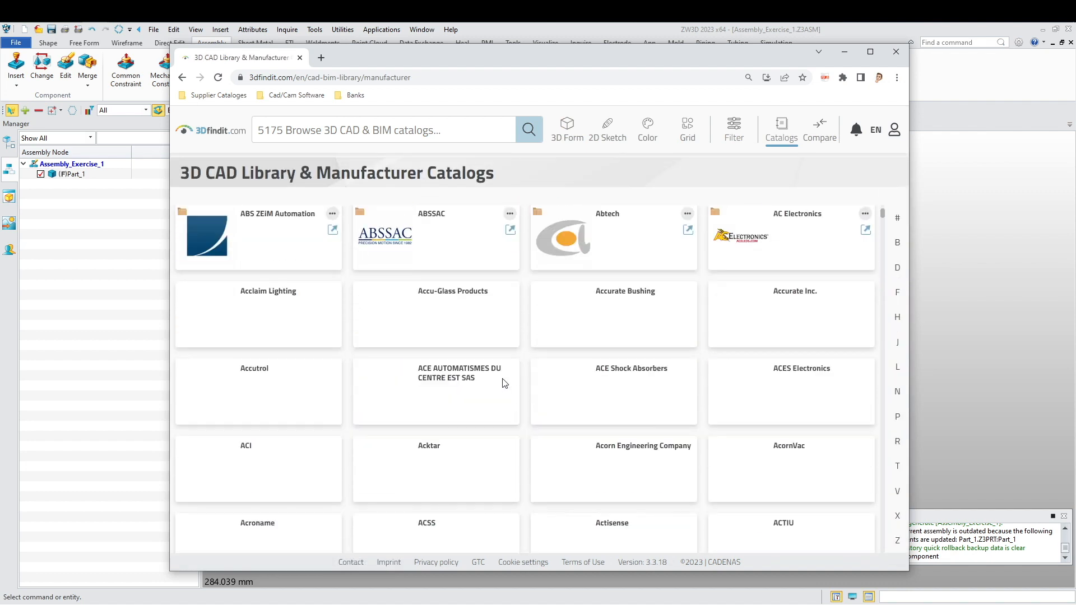
{"action": "scroll", "coordinate": [504, 399], "scroll_direction": "up", "scroll_amount": 7}
{"action": "scroll", "coordinate": [506, 418], "scroll_direction": "up", "scroll_amount": 3}
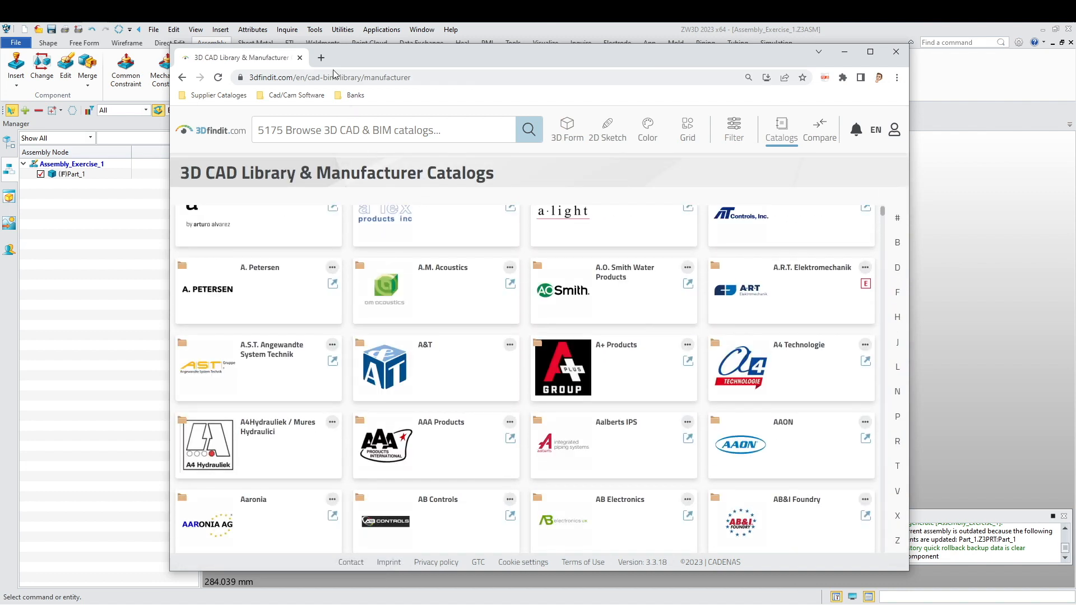
- Search the web for traceparts in a new browser tab and open the TraceParts design library site
{"action": "left_click", "coordinate": [321, 57]}
{"action": "left_click", "coordinate": [353, 82]}
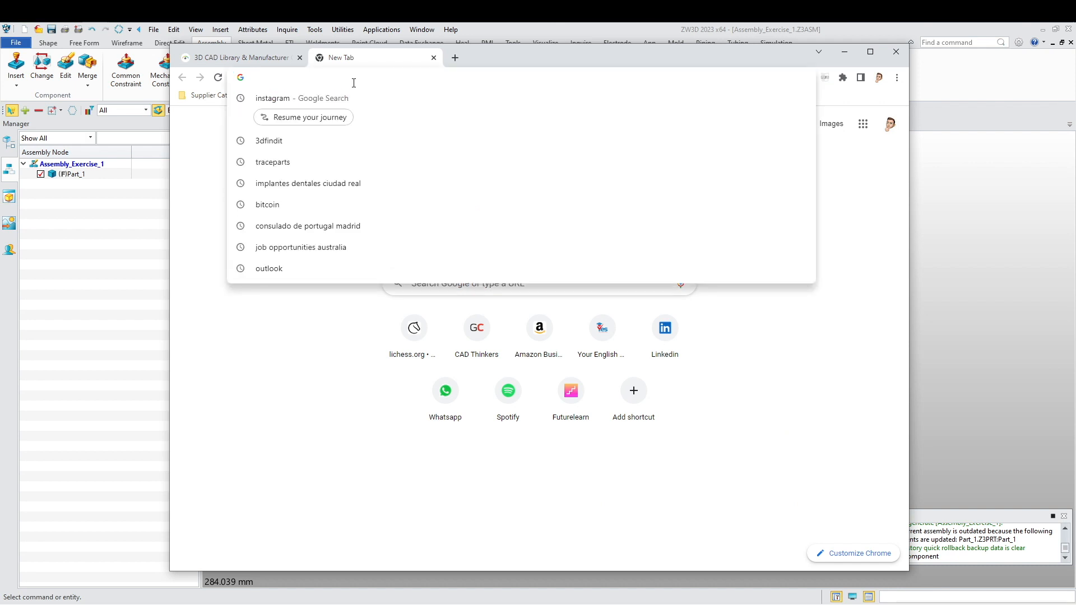
{"action": "type", "text": "trae"}
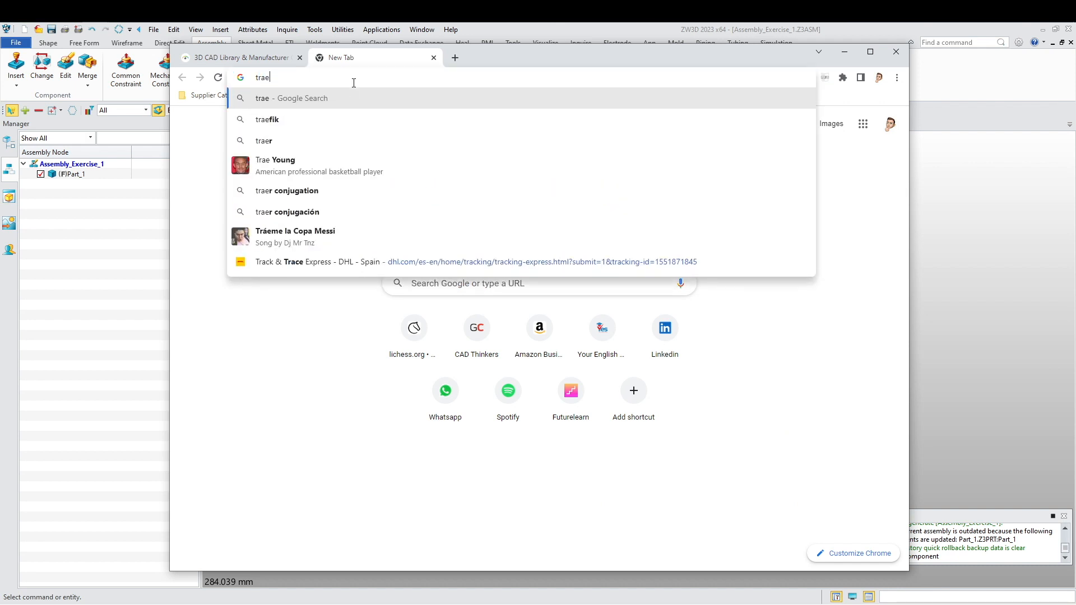
{"action": "key", "text": "BackSpace"}
{"action": "type", "text": "cepa"}
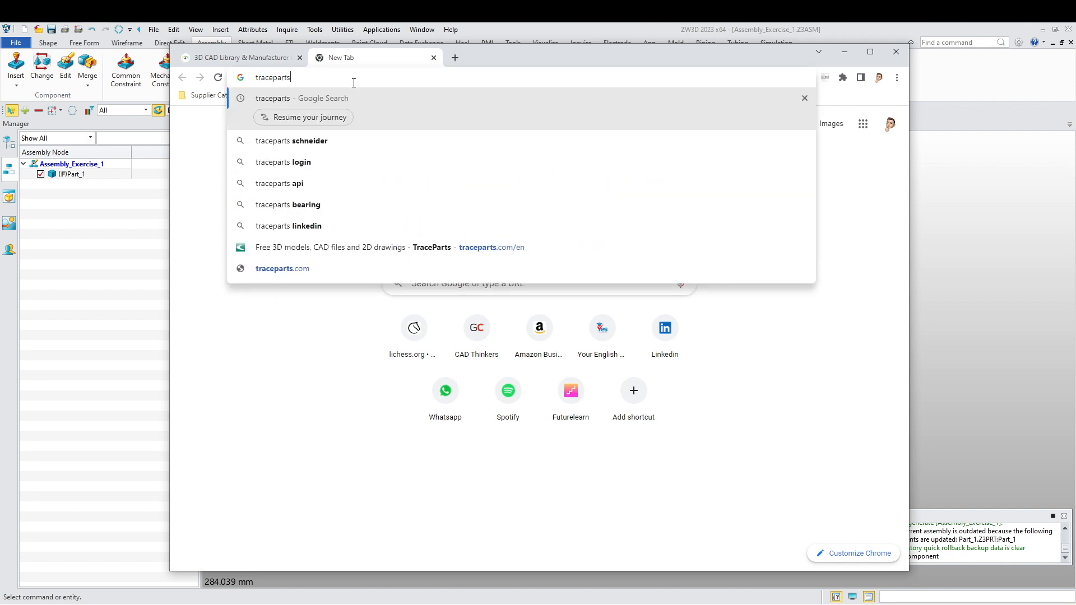
{"action": "type", "text": "rts"}
{"action": "key", "text": "Return"}
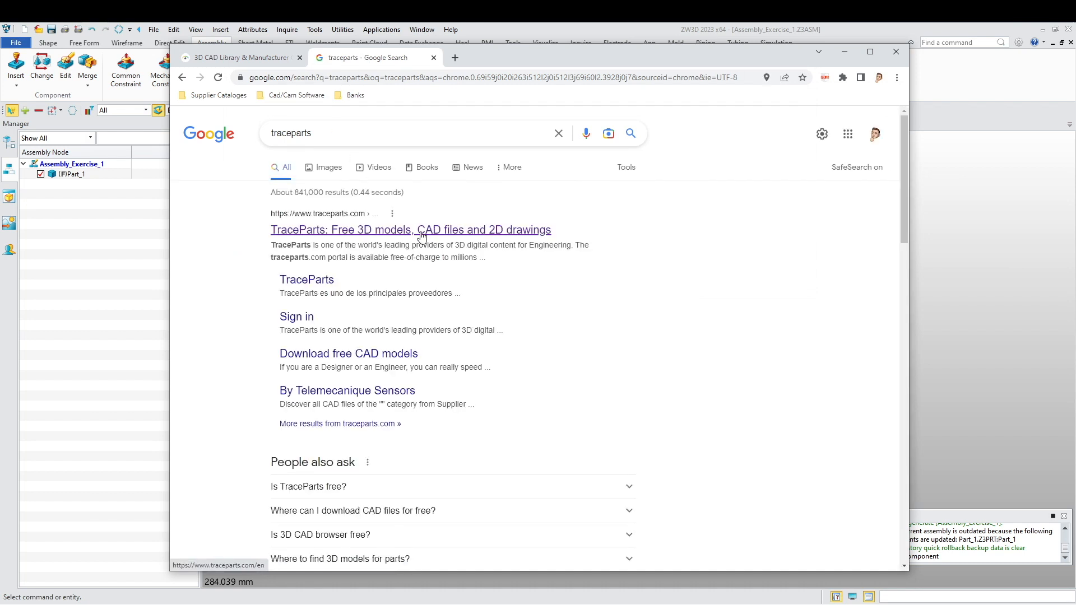
{"action": "left_click", "coordinate": [416, 232]}
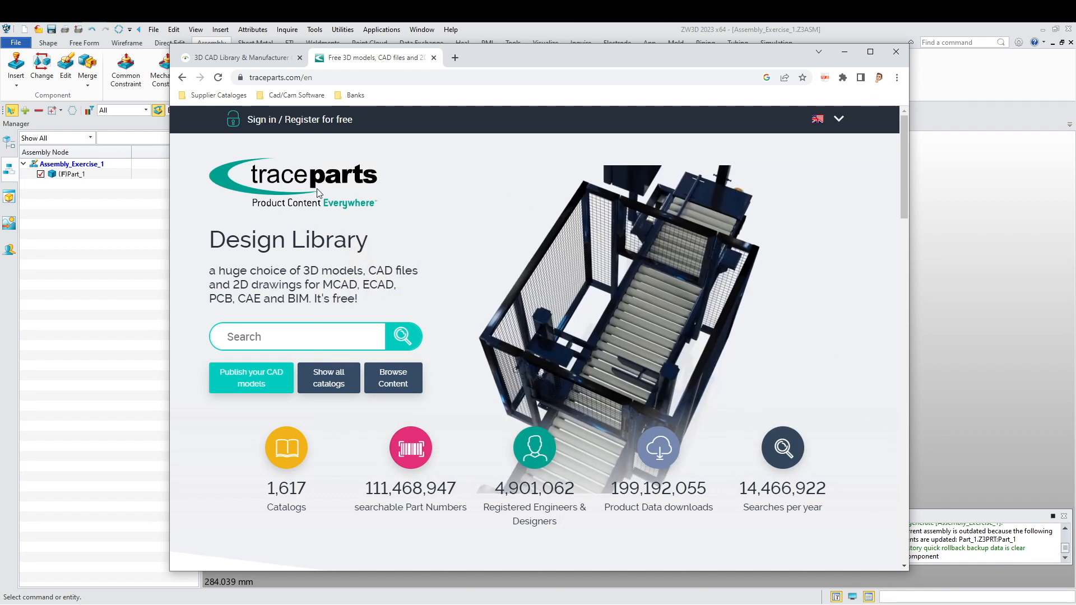
- Close the TraceParts and 3Dfindit pages and return to the Assembly_Exercise_1 assembly in ZW3D
{"action": "left_click", "coordinate": [434, 58]}
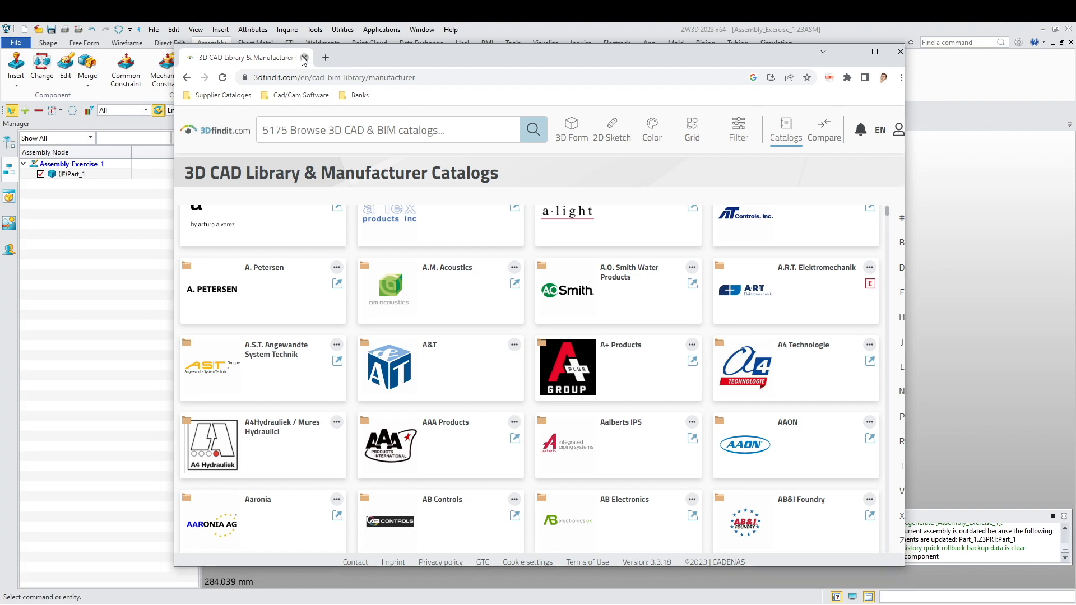
{"action": "left_click", "coordinate": [300, 58]}
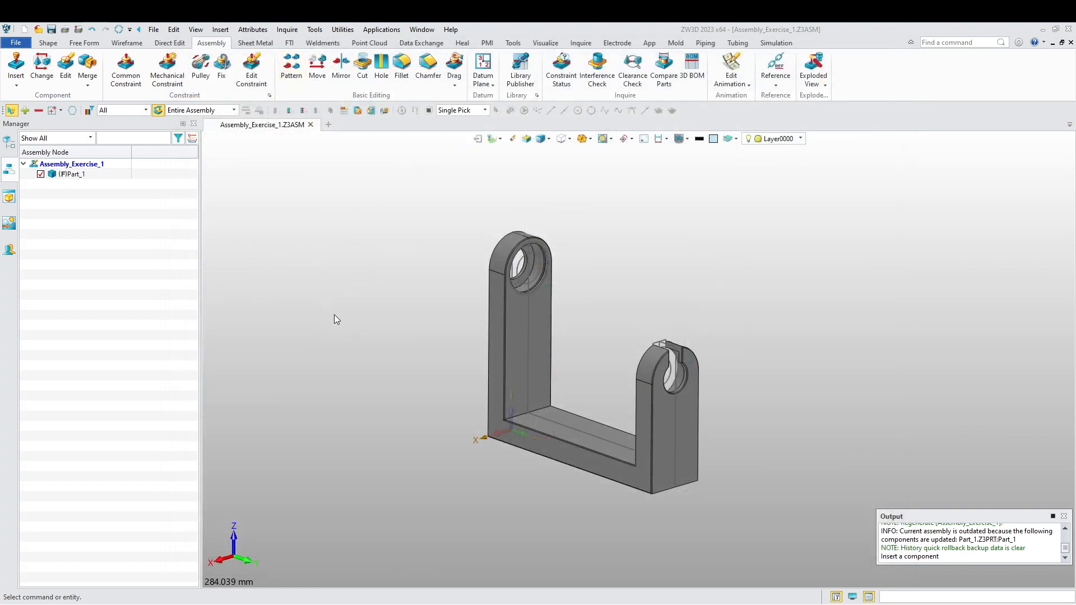
{"action": "right_click_drag", "start_coordinate": [330, 314], "coordinate": [343, 308]}
{"action": "middle_click_drag", "start_coordinate": [344, 305], "coordinate": [341, 314]}
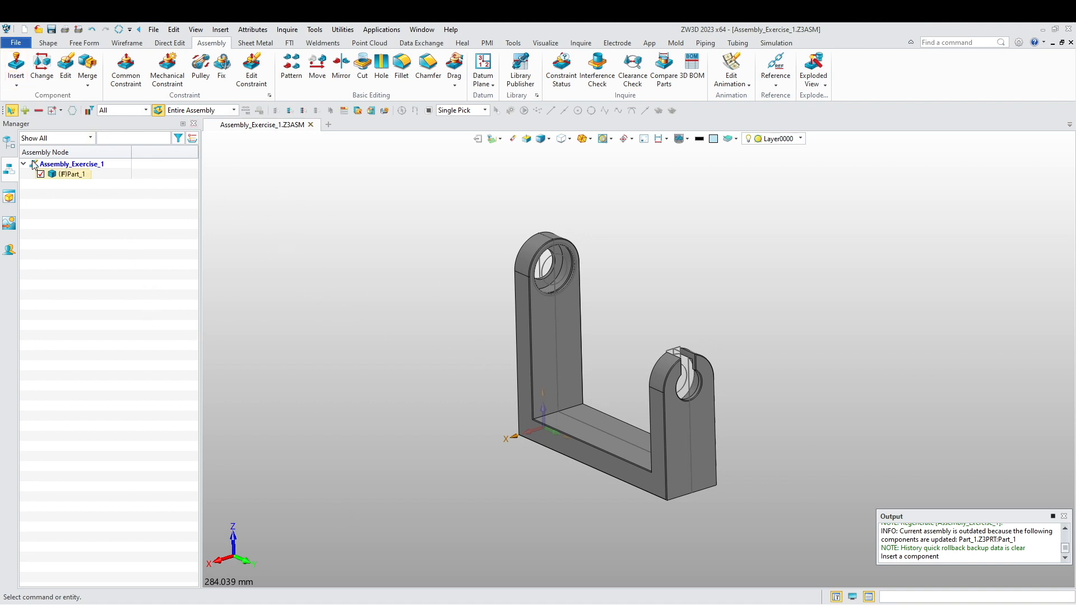
- Insert two instances of the SKF_361200 R.Z3ASM bearing from the Bearing folder at free points beside Part_1
{"action": "left_click", "coordinate": [21, 71]}
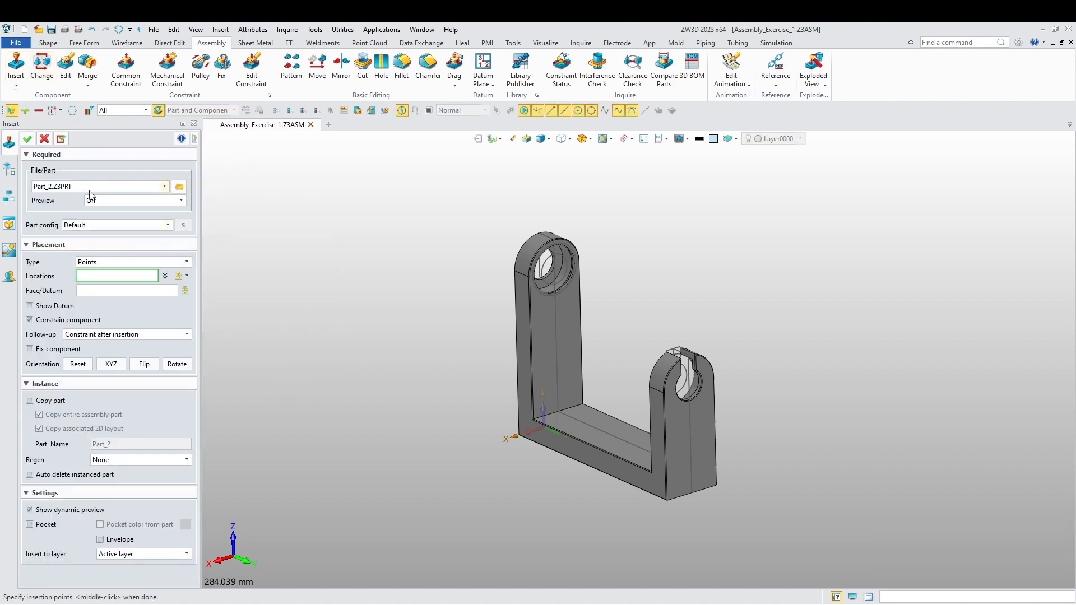
{"action": "left_click", "coordinate": [178, 186]}
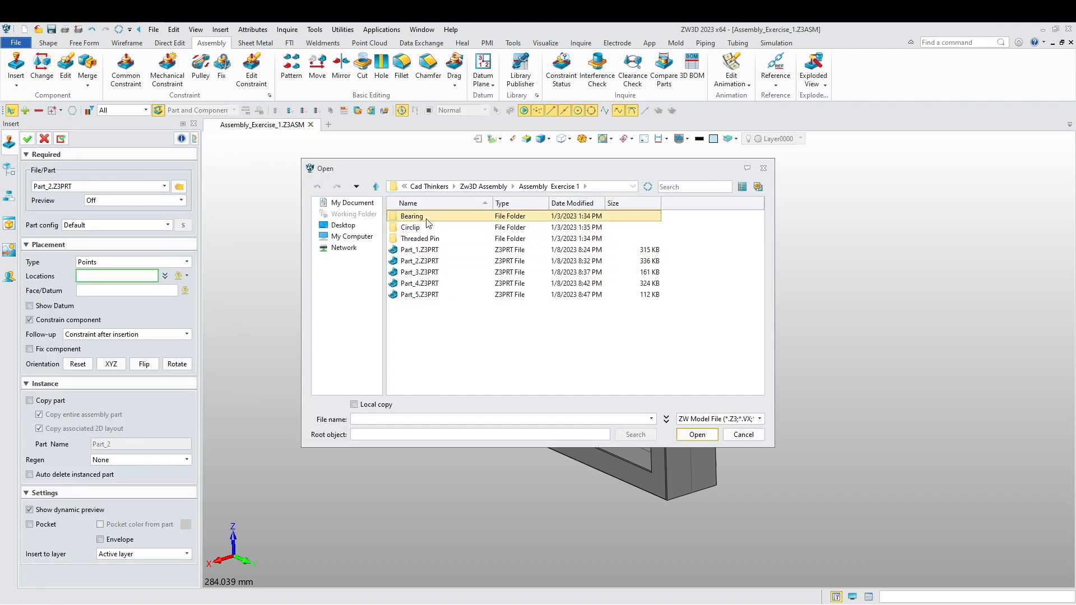
{"action": "left_click", "coordinate": [685, 433]}
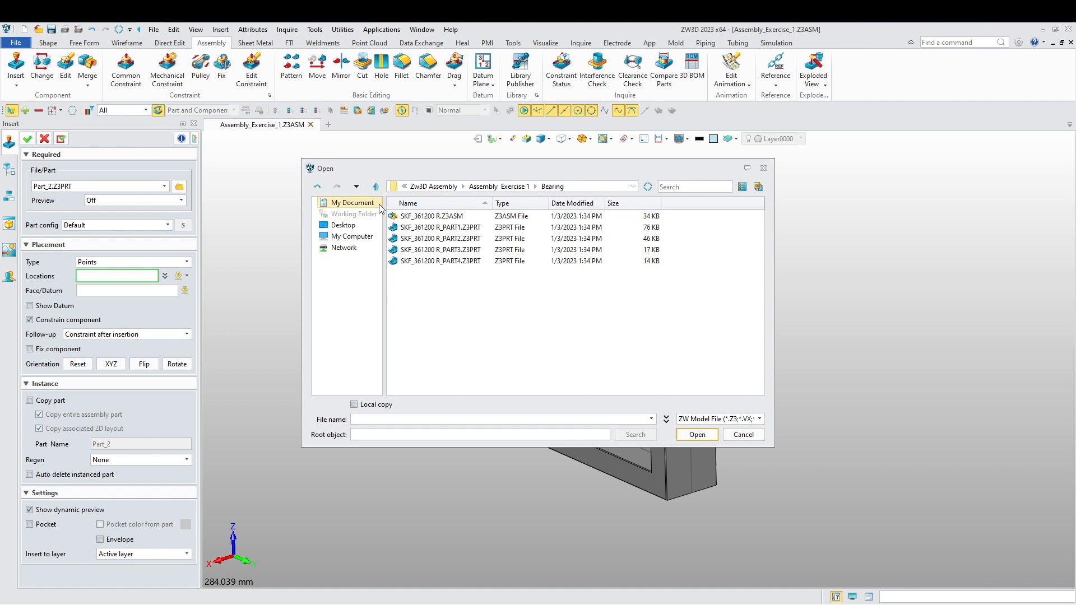
{"action": "left_click", "coordinate": [696, 435]}
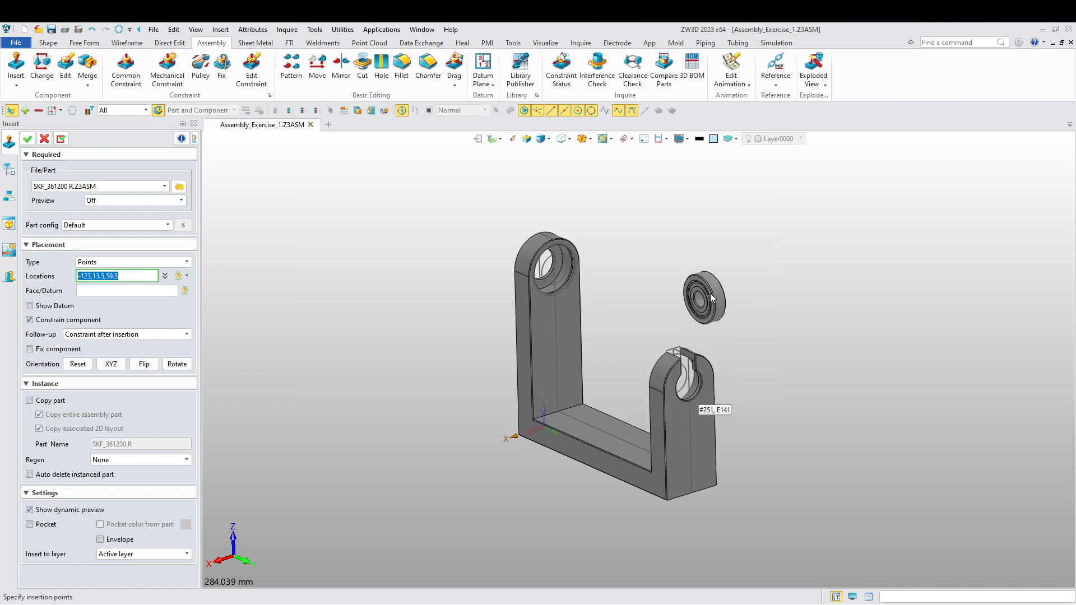
{"action": "left_click", "coordinate": [27, 139]}
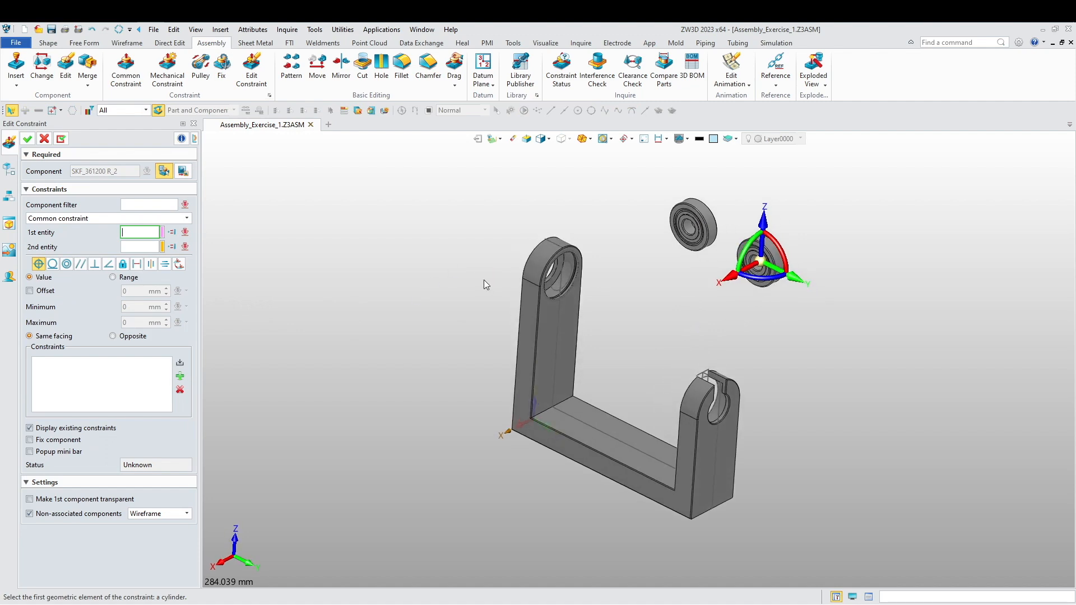
{"action": "scroll", "coordinate": [725, 234], "scroll_direction": "up", "scroll_amount": 4}
{"action": "scroll", "coordinate": [726, 233], "scroll_direction": "up", "scroll_amount": 5}
{"action": "left_click", "coordinate": [745, 295]}
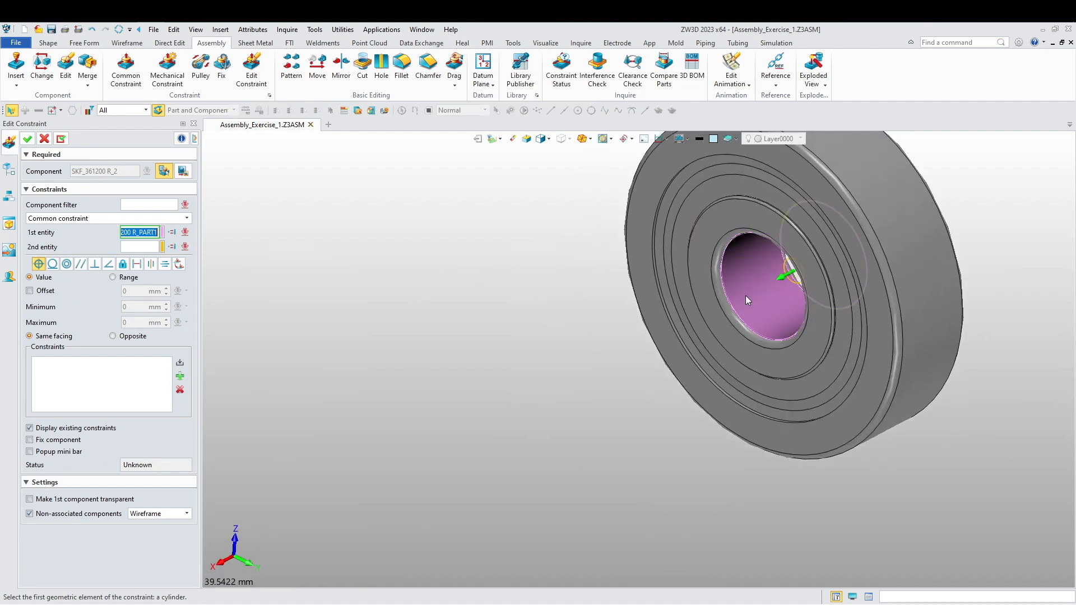
{"action": "scroll", "coordinate": [713, 345], "scroll_direction": "down", "scroll_amount": 5}
{"action": "scroll", "coordinate": [603, 414], "scroll_direction": "up", "scroll_amount": 5}
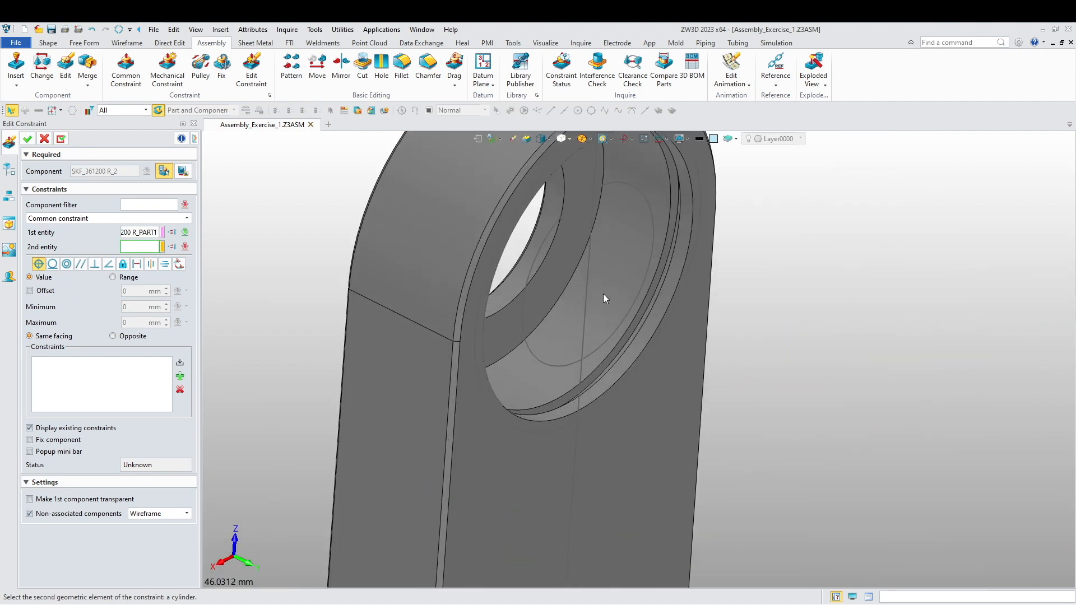
{"action": "scroll", "coordinate": [599, 315], "scroll_direction": "down", "scroll_amount": 2}
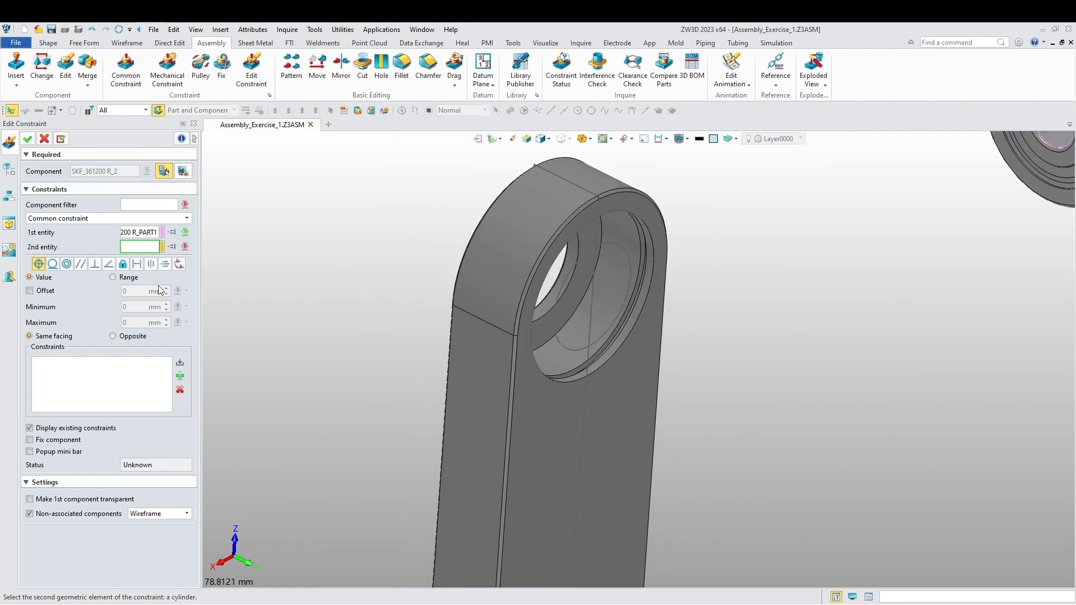
{"action": "left_click", "coordinate": [67, 267]}
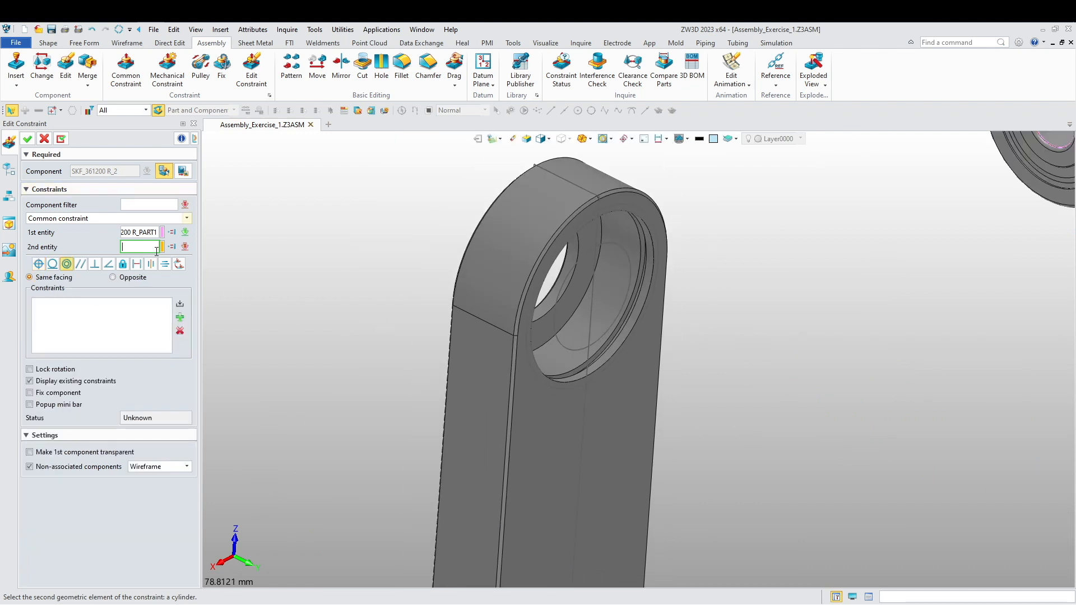
{"action": "key", "text": "Escape"}
{"action": "scroll", "coordinate": [673, 294], "scroll_direction": "down", "scroll_amount": 2}
{"action": "middle_click_drag", "start_coordinate": [524, 285], "coordinate": [388, 311]}
- Add a same-facing concentric constraint between one bearing's bore and the bearing hole in Part_1's taller arm
{"action": "left_click", "coordinate": [136, 81]}
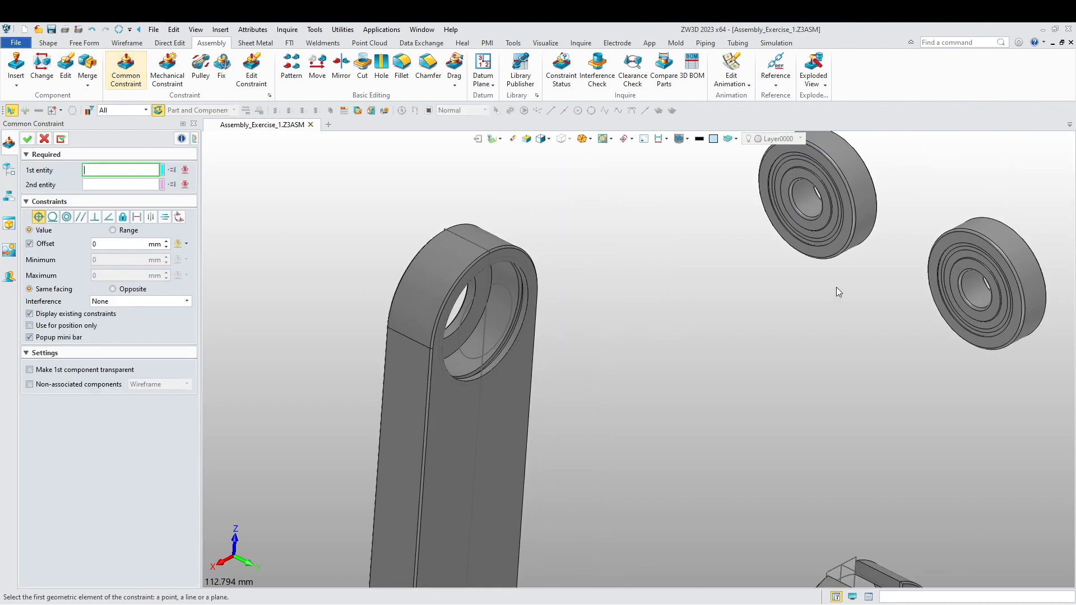
{"action": "scroll", "coordinate": [835, 295], "scroll_direction": "up", "scroll_amount": 3}
{"action": "middle_click_drag", "start_coordinate": [796, 199], "coordinate": [739, 371]}
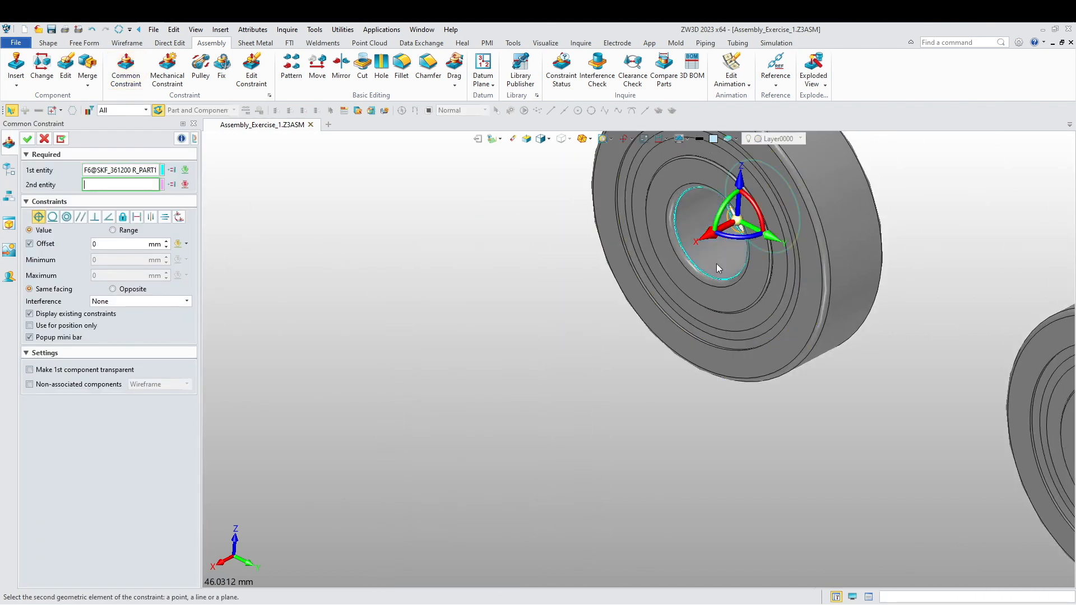
{"action": "scroll", "coordinate": [716, 263], "scroll_direction": "down", "scroll_amount": 5}
{"action": "scroll", "coordinate": [459, 390], "scroll_direction": "up", "scroll_amount": 4}
{"action": "left_click", "coordinate": [547, 320]}
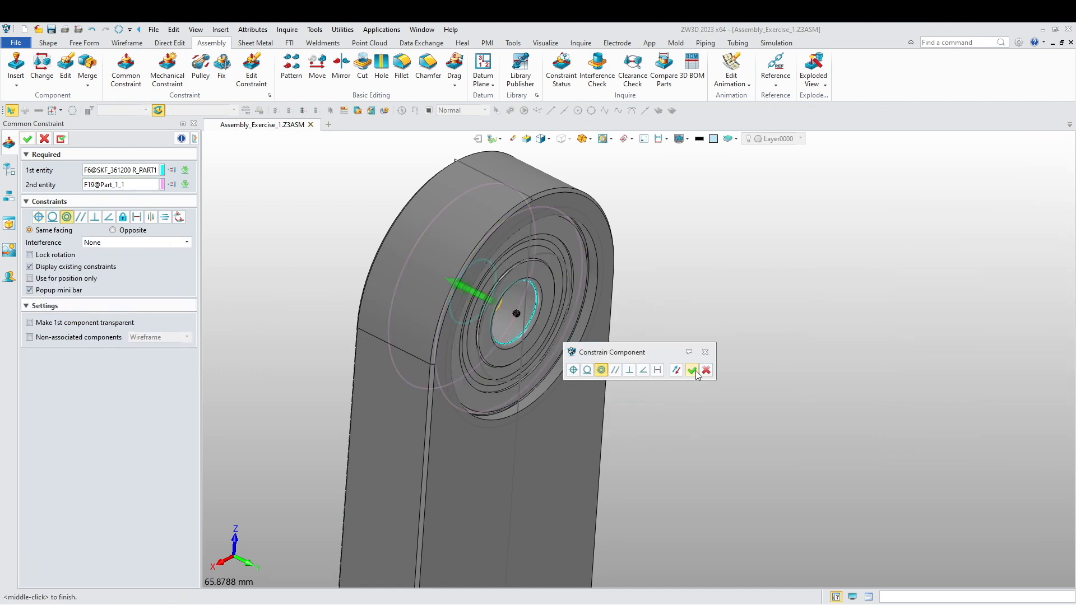
- Slide the constrained bearing along its axis out of the taller arm's hole to expose its faces
{"action": "scroll", "coordinate": [695, 382], "scroll_direction": "down", "scroll_amount": 4}
{"action": "right_click_drag", "start_coordinate": [696, 381], "coordinate": [723, 414]}
{"action": "scroll", "coordinate": [629, 315], "scroll_direction": "up", "scroll_amount": 5}
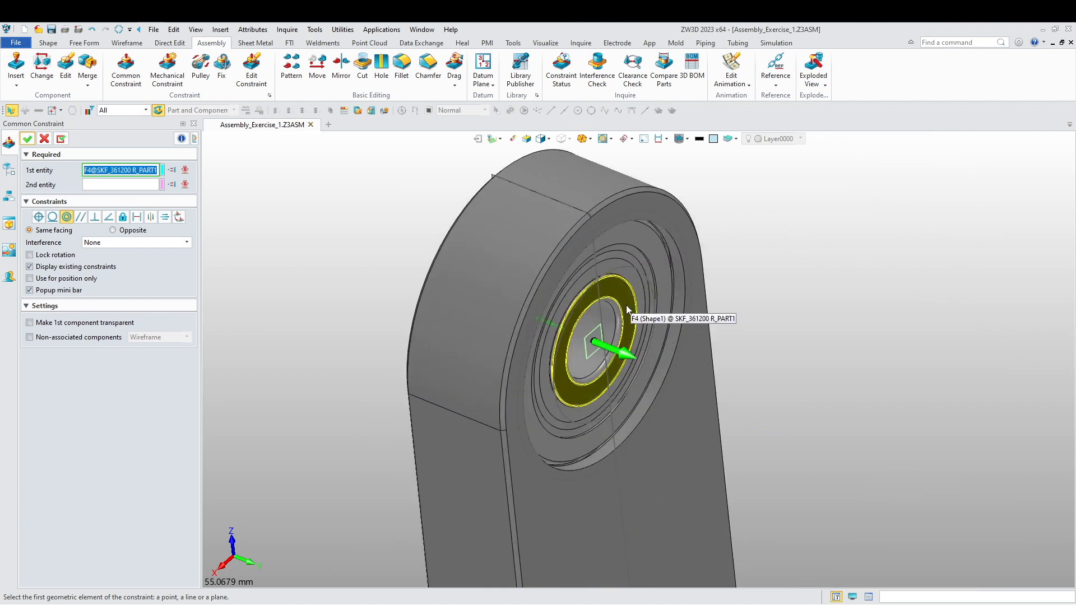
{"action": "left_click_drag", "start_coordinate": [742, 347], "coordinate": [728, 330]}
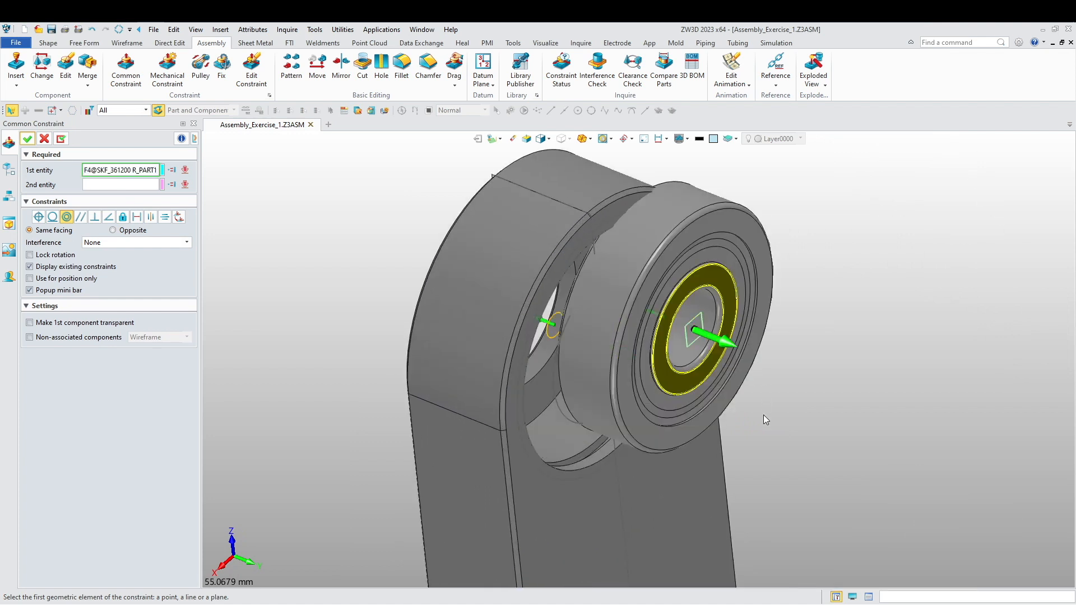
{"action": "left_click_drag", "start_coordinate": [702, 448], "coordinate": [909, 447]}
{"action": "key", "text": "Escape"}
{"action": "scroll", "coordinate": [689, 426], "scroll_direction": "down", "scroll_amount": 4}
{"action": "scroll", "coordinate": [896, 384], "scroll_direction": "down", "scroll_amount": 1}
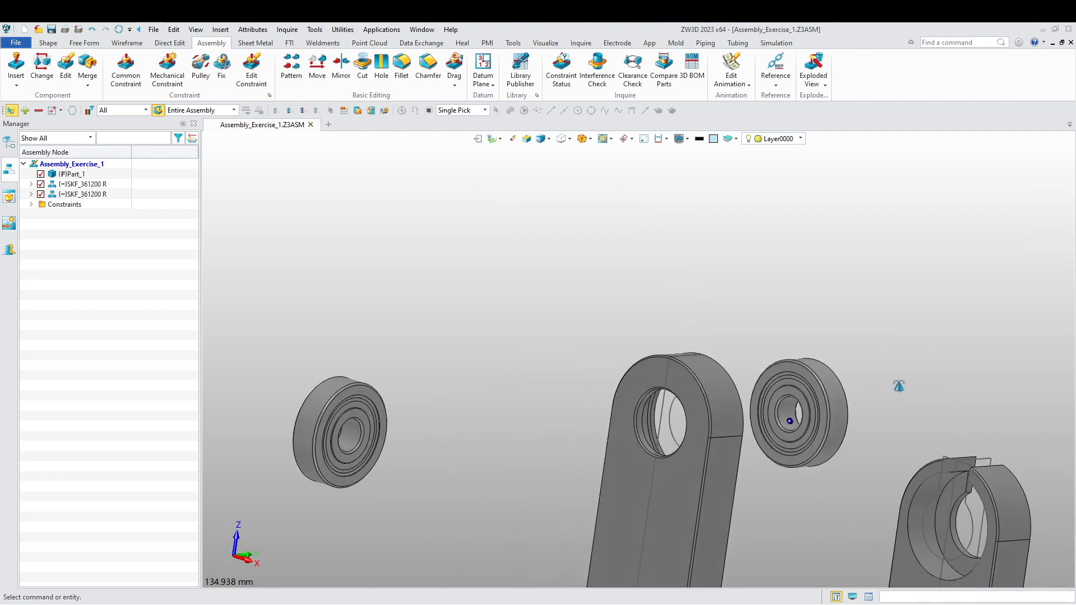
- Move the bearing back and forth beside the taller arm to test its remaining freedom
{"action": "scroll", "coordinate": [783, 459], "scroll_direction": "up", "scroll_amount": 5}
{"action": "middle_click_drag", "start_coordinate": [722, 516], "coordinate": [680, 426]}
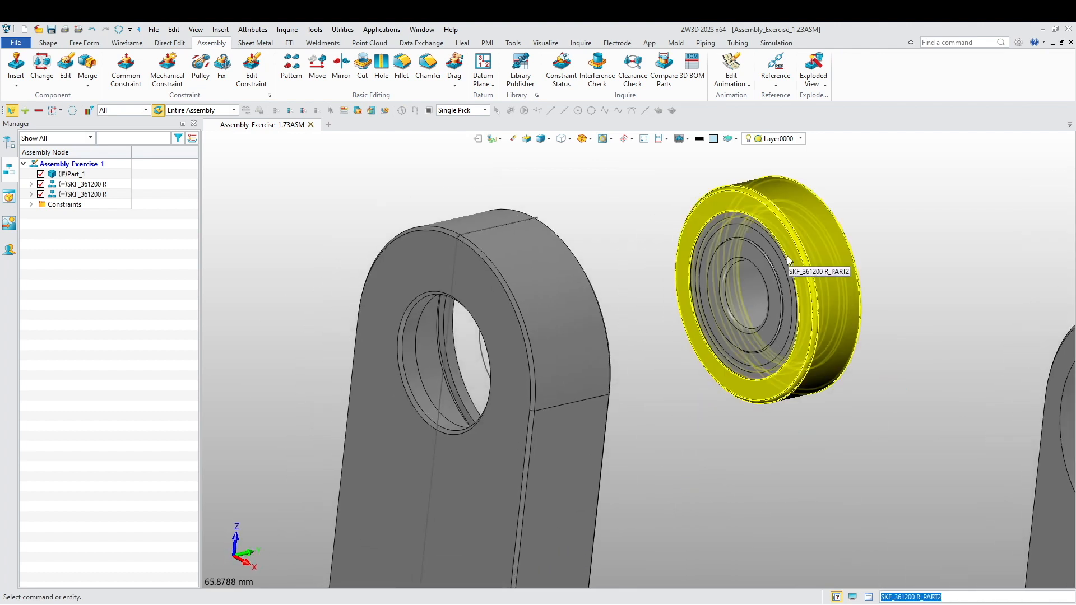
{"action": "left_click_drag", "start_coordinate": [766, 217], "coordinate": [736, 353]}
{"action": "left_click_drag", "start_coordinate": [754, 291], "coordinate": [745, 261]}
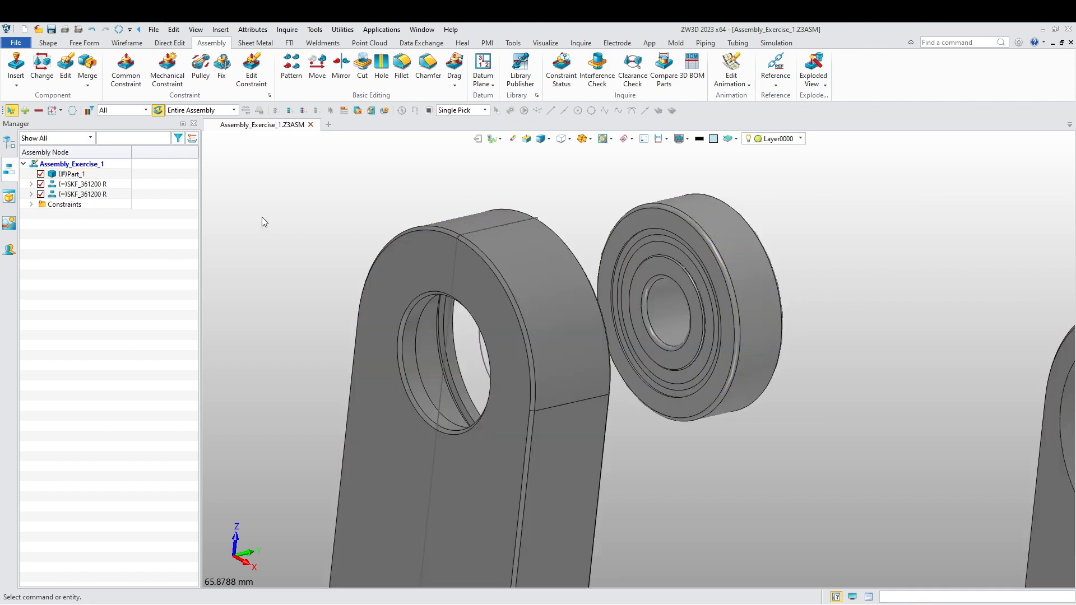
- Seat the bearing with an opposite-facing coincident constraint, offset 0 mm, between its inner ring face and the taller arm's hole shoulder
{"action": "middle_click_drag", "start_coordinate": [243, 221], "coordinate": [352, 197]}
{"action": "left_click", "coordinate": [138, 80]}
{"action": "scroll", "coordinate": [746, 252], "scroll_direction": "up", "scroll_amount": 2}
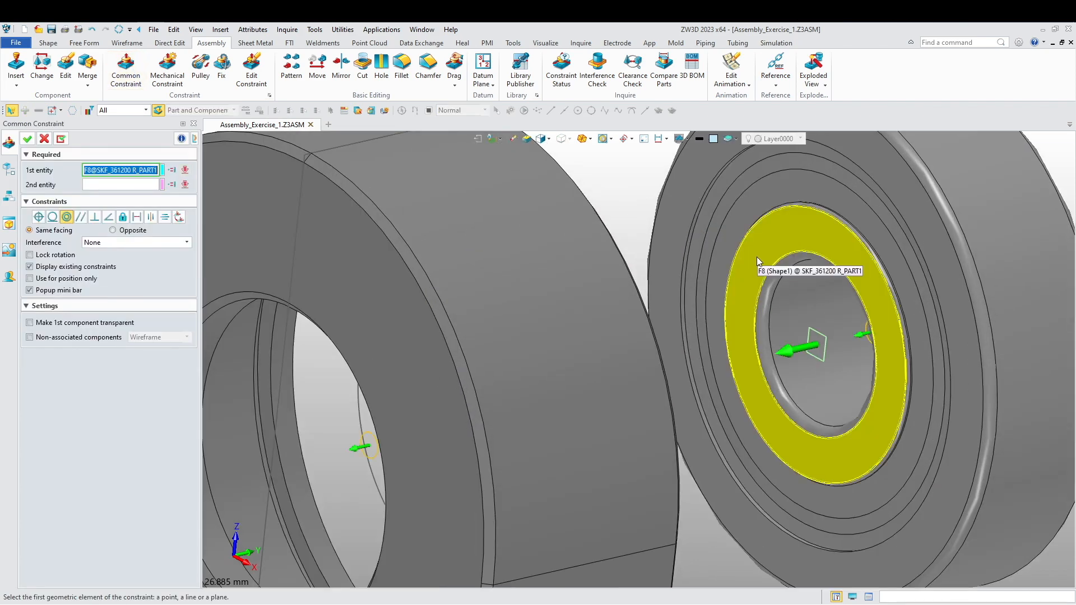
{"action": "left_click", "coordinate": [757, 257]}
{"action": "scroll", "coordinate": [766, 260], "scroll_direction": "down", "scroll_amount": 4}
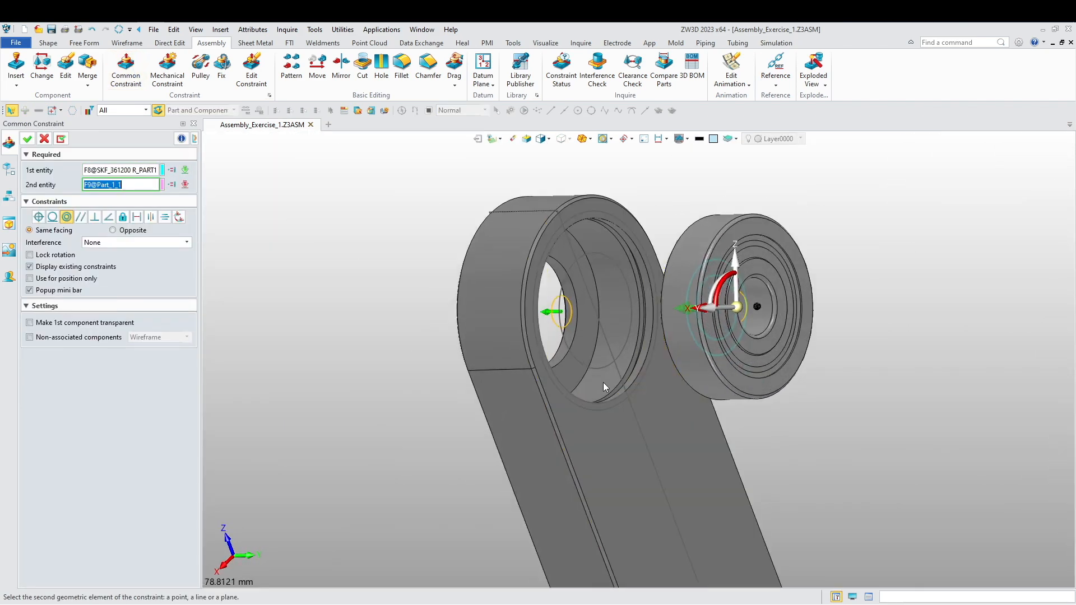
{"action": "scroll", "coordinate": [583, 376], "scroll_direction": "up", "scroll_amount": 4}
{"action": "left_click", "coordinate": [556, 369]}
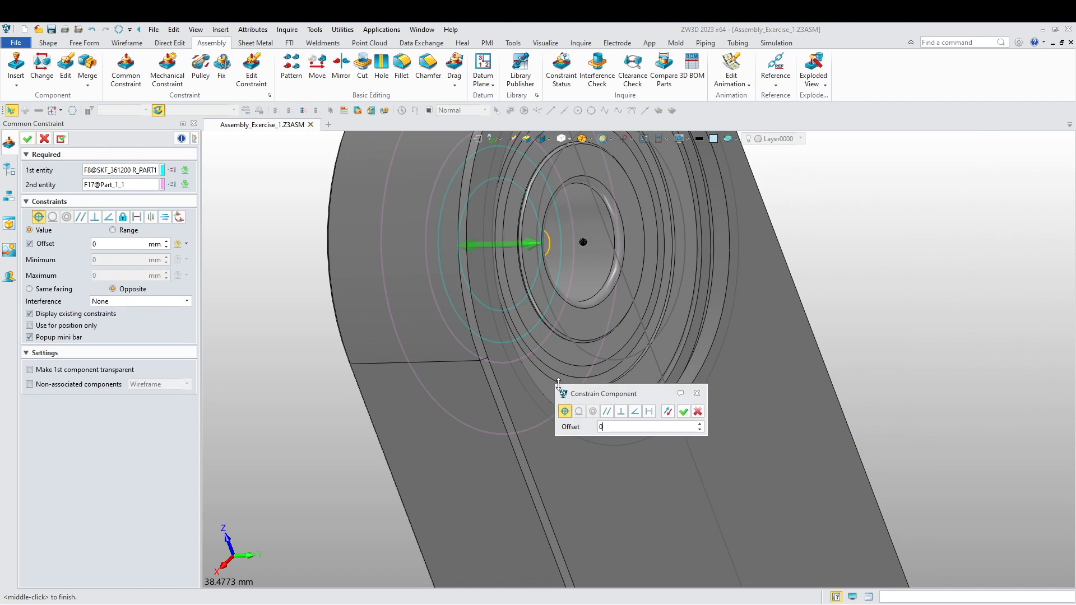
{"action": "left_click", "coordinate": [685, 415]}
- Inspect the seated bearing in the taller arm and try moving its inner ring to check its remaining motion
{"action": "scroll", "coordinate": [645, 423], "scroll_direction": "down", "scroll_amount": 5}
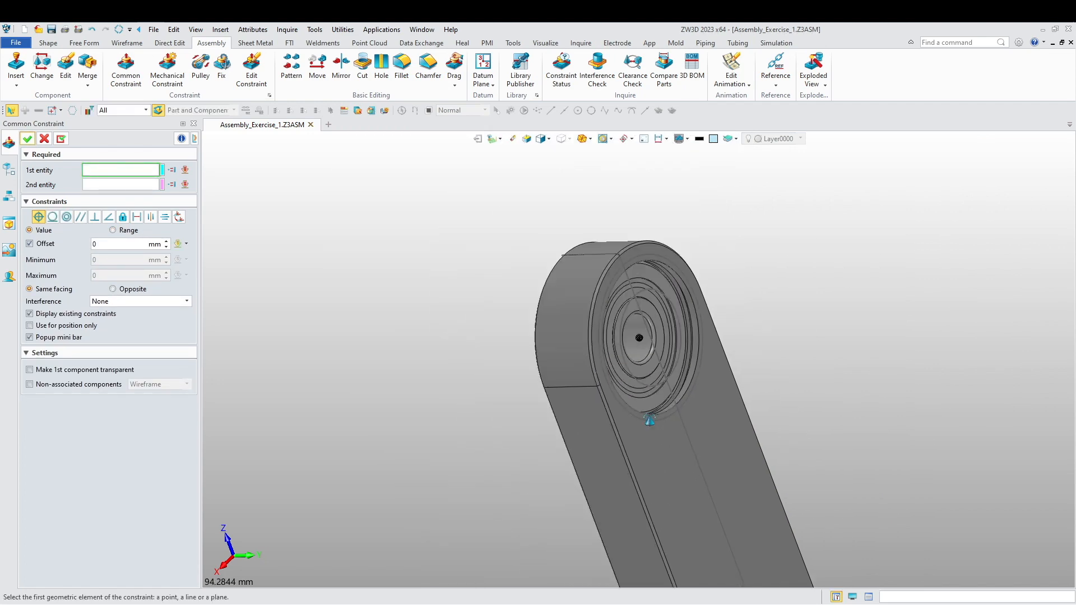
{"action": "scroll", "coordinate": [590, 463], "scroll_direction": "up", "scroll_amount": 3}
{"action": "right_click_drag", "start_coordinate": [591, 464], "coordinate": [624, 359]}
{"action": "scroll", "coordinate": [644, 368], "scroll_direction": "up", "scroll_amount": 4}
{"action": "middle_click_drag", "start_coordinate": [644, 367], "coordinate": [423, 423]}
{"action": "key", "text": "Escape"}
{"action": "left_click_drag", "start_coordinate": [623, 348], "coordinate": [535, 312]}
{"action": "left_click_drag", "start_coordinate": [474, 287], "coordinate": [570, 345]}
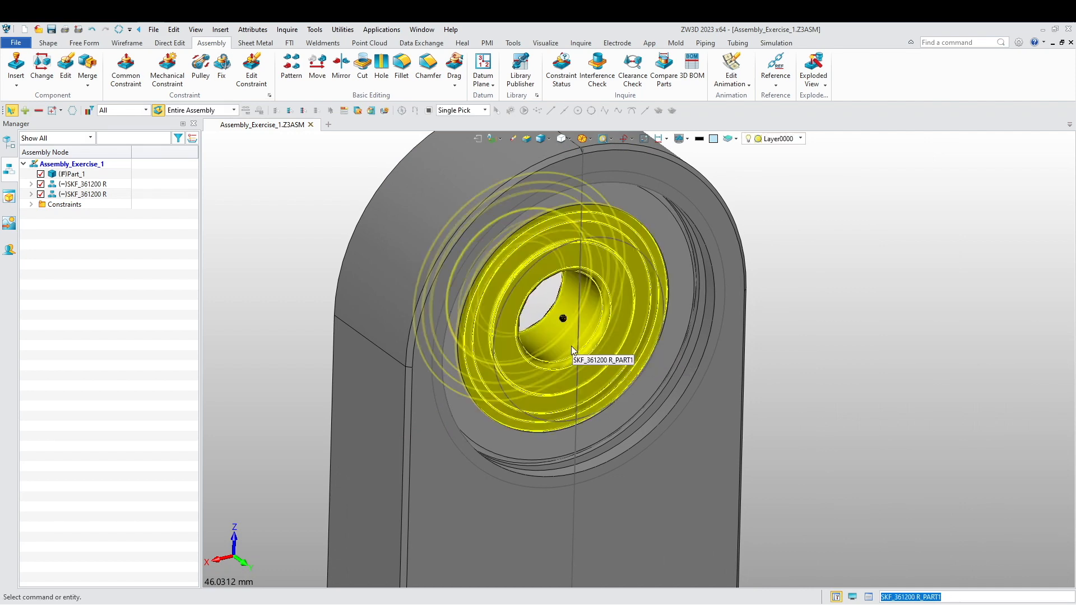
- Add a same-facing concentric constraint between the second bearing's outer cylindrical face and the shorter arm's hole
{"action": "scroll", "coordinate": [602, 363], "scroll_direction": "down", "scroll_amount": 5}
{"action": "mouse_move", "coordinate": [704, 434]}
{"action": "right_mouse_down"}
{"action": "mouse_move", "coordinate": [700, 321]}
{"action": "mouse_move", "coordinate": [610, 363]}
{"action": "mouse_move", "coordinate": [817, 418]}
{"action": "mouse_move", "coordinate": [785, 435]}
{"action": "mouse_move", "coordinate": [777, 369]}
{"action": "right_mouse_up"}
{"action": "scroll", "coordinate": [700, 322], "scroll_direction": "down", "scroll_amount": 3}
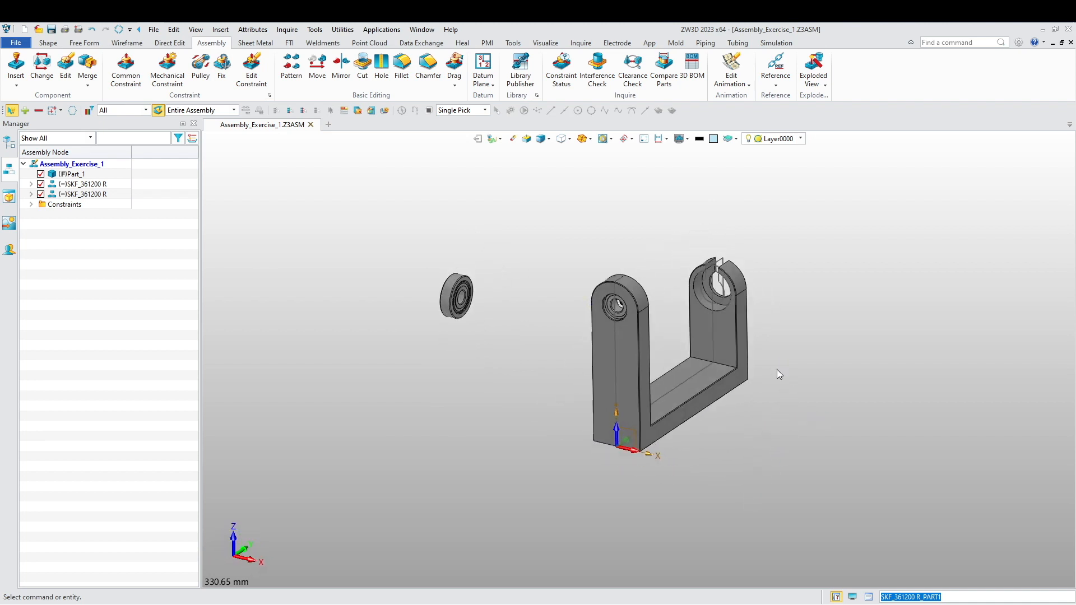
{"action": "scroll", "coordinate": [459, 320], "scroll_direction": "up", "scroll_amount": 5}
{"action": "left_click", "coordinate": [126, 68]}
{"action": "scroll", "coordinate": [368, 262], "scroll_direction": "up", "scroll_amount": 5}
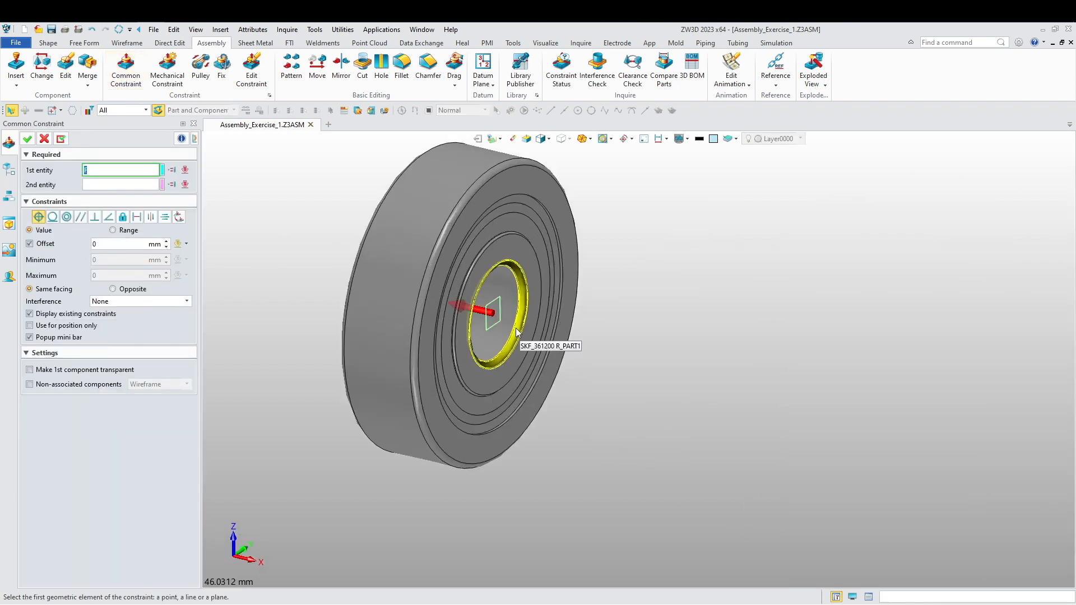
{"action": "left_click", "coordinate": [497, 319]}
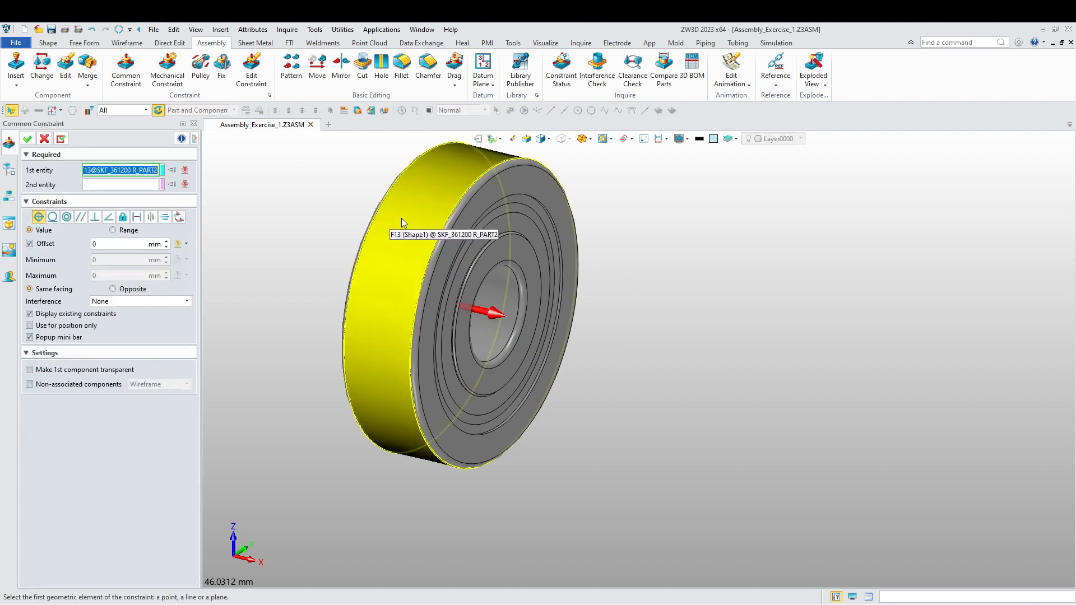
{"action": "left_click", "coordinate": [403, 217]}
{"action": "scroll", "coordinate": [730, 312], "scroll_direction": "down", "scroll_amount": 5}
{"action": "scroll", "coordinate": [715, 304], "scroll_direction": "up", "scroll_amount": 5}
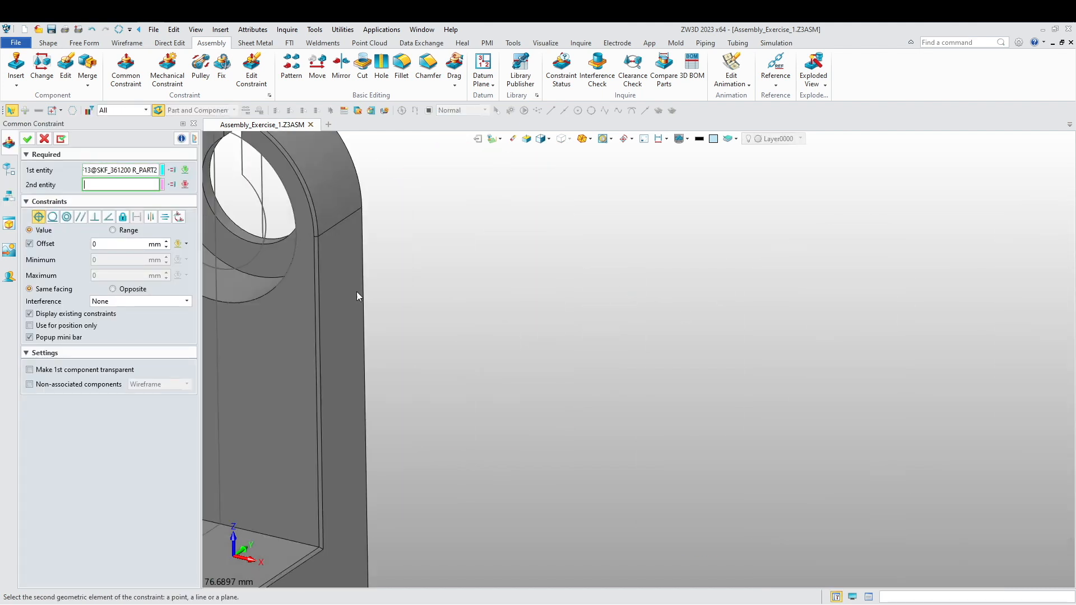
{"action": "middle_click_drag", "start_coordinate": [365, 297], "coordinate": [735, 355]}
{"action": "left_click", "coordinate": [533, 322]}
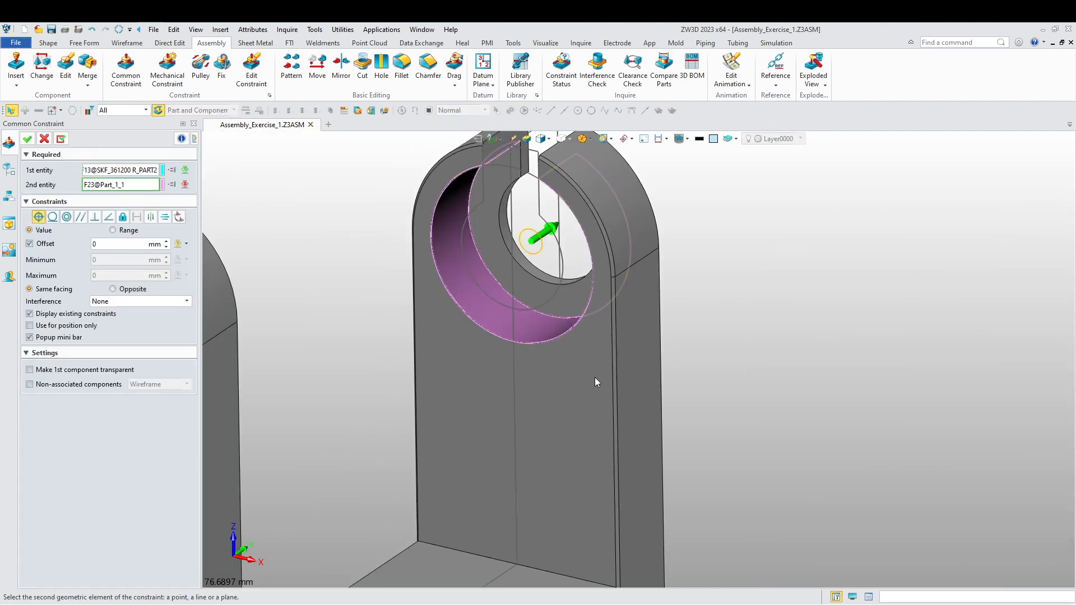
{"action": "scroll", "coordinate": [802, 334], "scroll_direction": "down", "scroll_amount": 5}
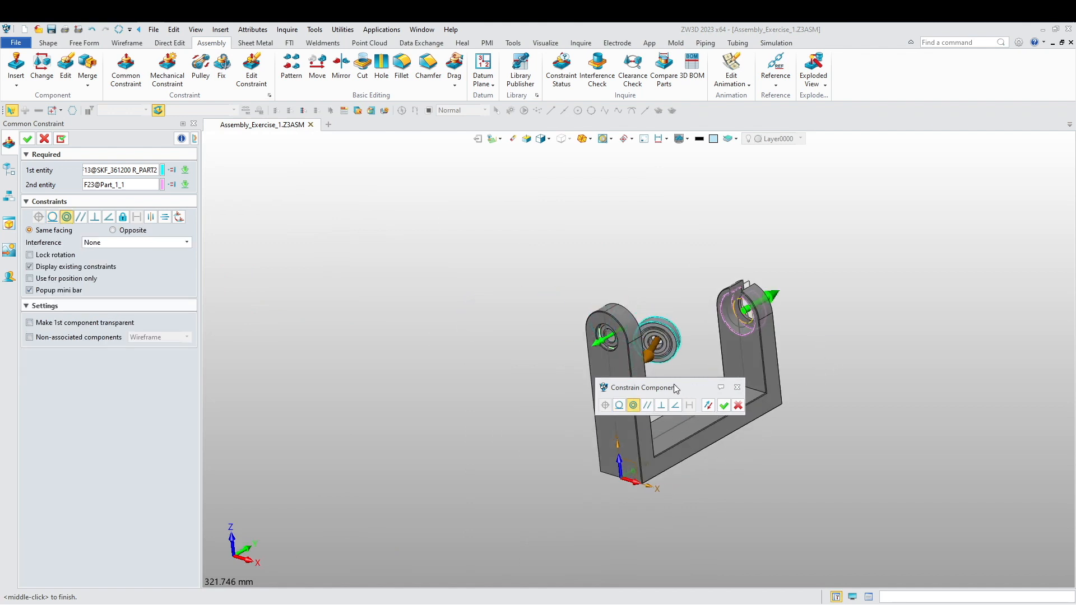
{"action": "left_click", "coordinate": [725, 406]}
- Seat the second bearing with an opposite-facing coincident constraint, offset 0 mm, between its outer ring side face and the shorter arm's hole shoulder
{"action": "right_click_drag", "start_coordinate": [728, 389], "coordinate": [613, 399]}
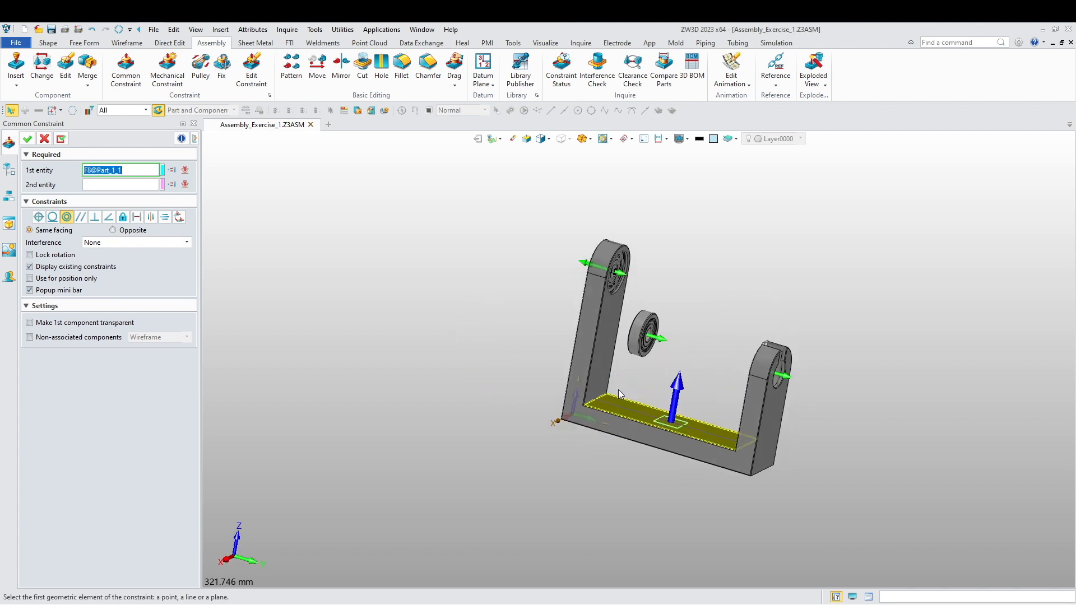
{"action": "scroll", "coordinate": [636, 341], "scroll_direction": "up", "scroll_amount": 8}
{"action": "left_click", "coordinate": [689, 338]}
{"action": "right_click_drag", "start_coordinate": [690, 338], "coordinate": [953, 446]}
{"action": "scroll", "coordinate": [774, 387], "scroll_direction": "down", "scroll_amount": 5}
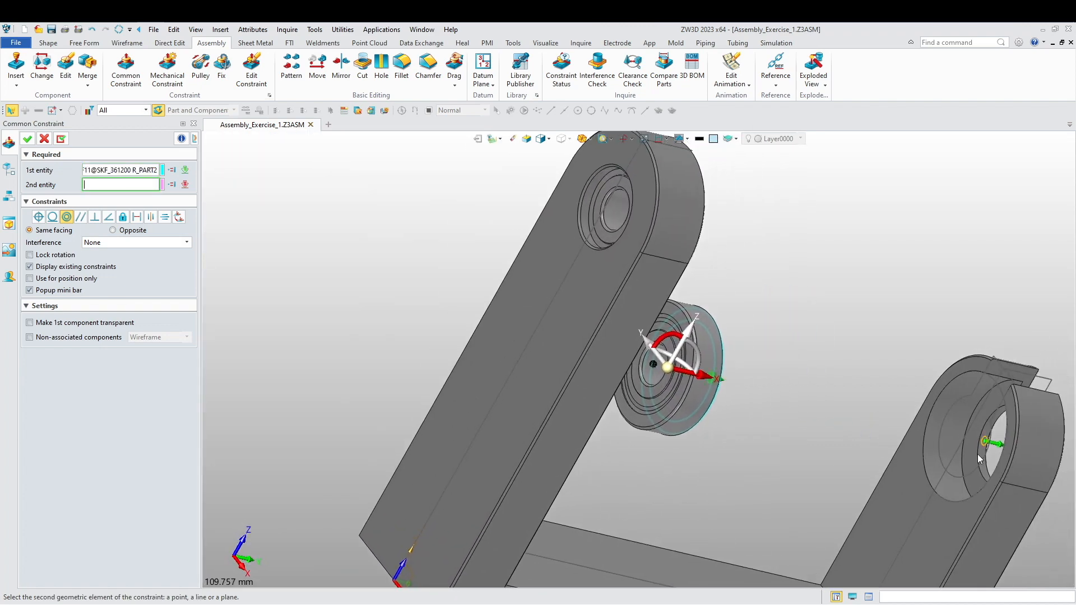
{"action": "scroll", "coordinate": [968, 445], "scroll_direction": "up", "scroll_amount": 5}
{"action": "left_click", "coordinate": [970, 442]}
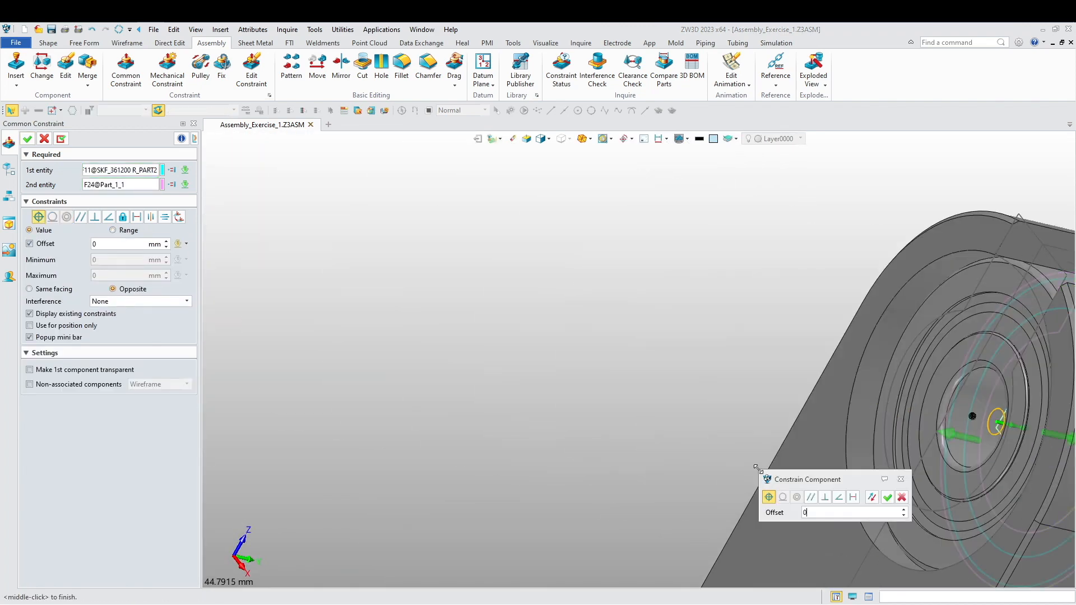
{"action": "left_click", "coordinate": [887, 497]}
{"action": "scroll", "coordinate": [653, 338], "scroll_direction": "down", "scroll_amount": 3}
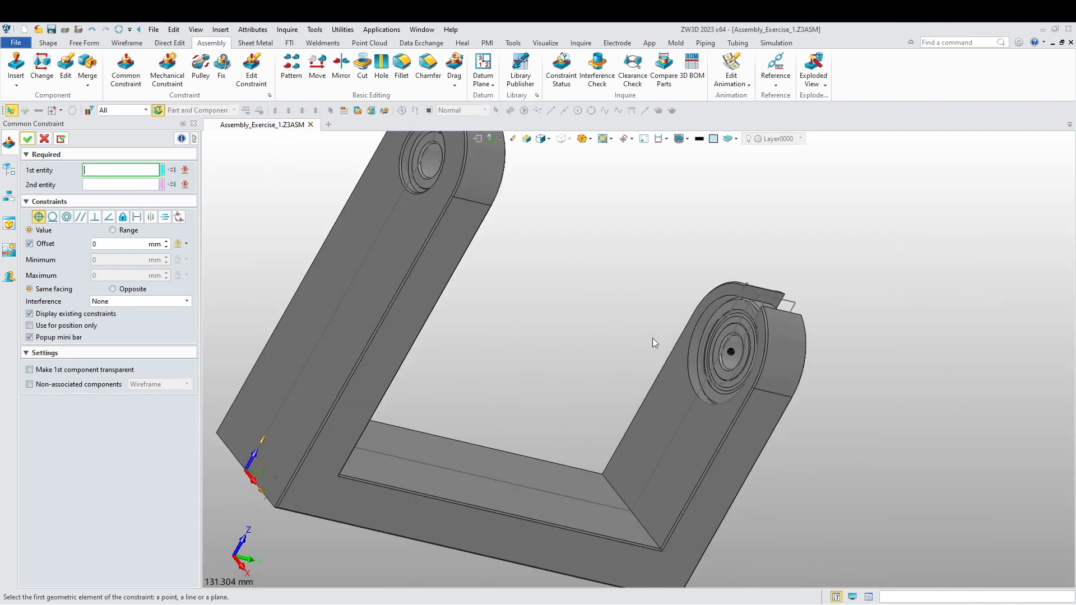
{"action": "scroll", "coordinate": [723, 327], "scroll_direction": "up", "scroll_amount": 5}
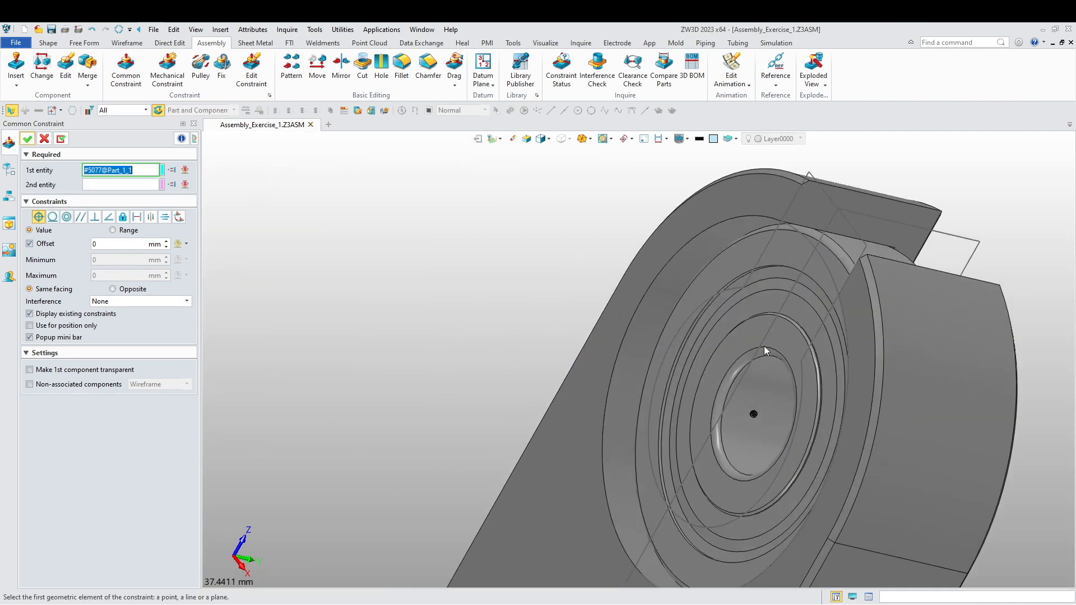
{"action": "key", "text": "Escape"}
- Try to move the bearing seated in the shorter arm and return from its opened ring part to the main assembly
{"action": "left_click_drag", "start_coordinate": [755, 311], "coordinate": [809, 366]}
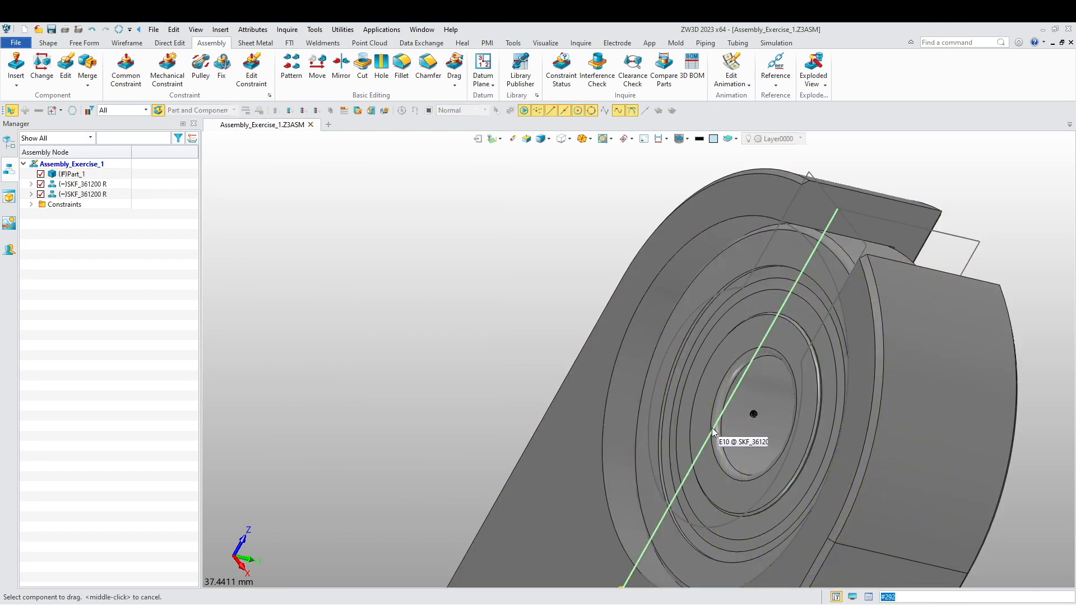
{"action": "left_click_drag", "start_coordinate": [738, 288], "coordinate": [743, 285]}
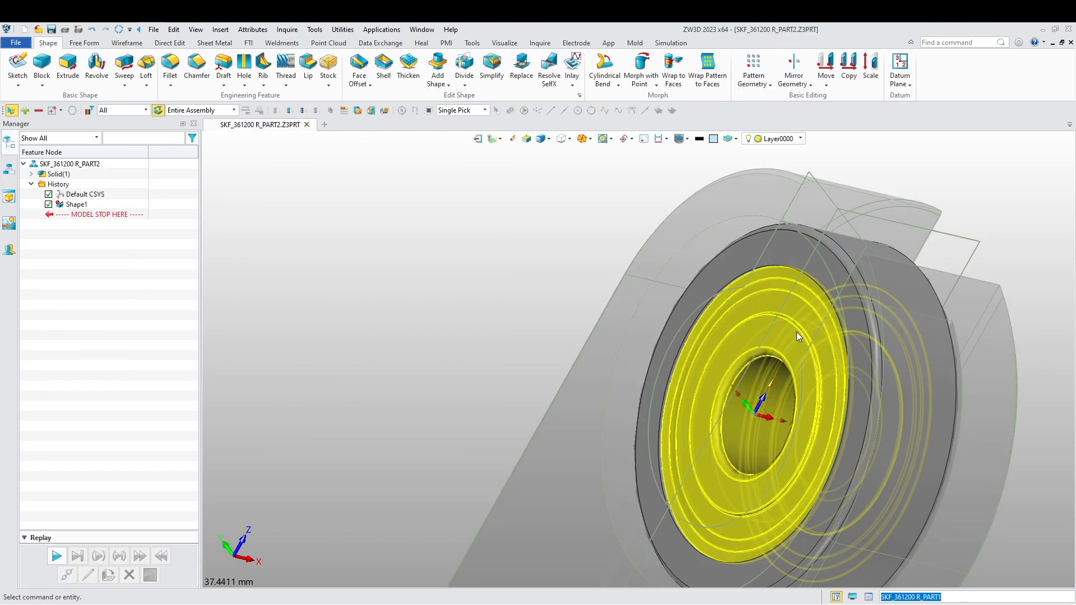
{"action": "left_click", "coordinate": [477, 141]}
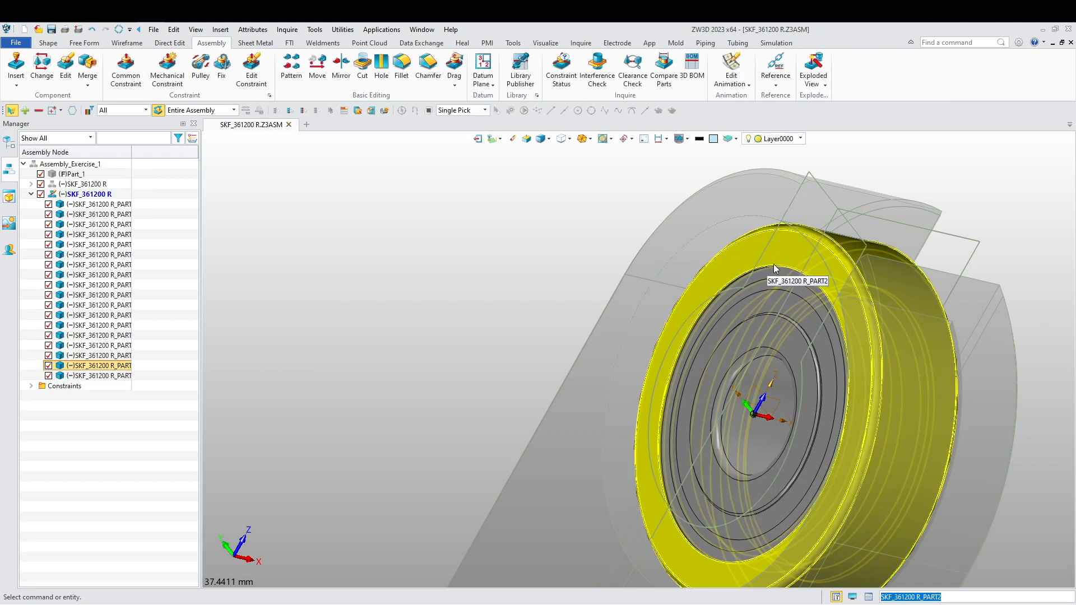
{"action": "left_click", "coordinate": [477, 140]}
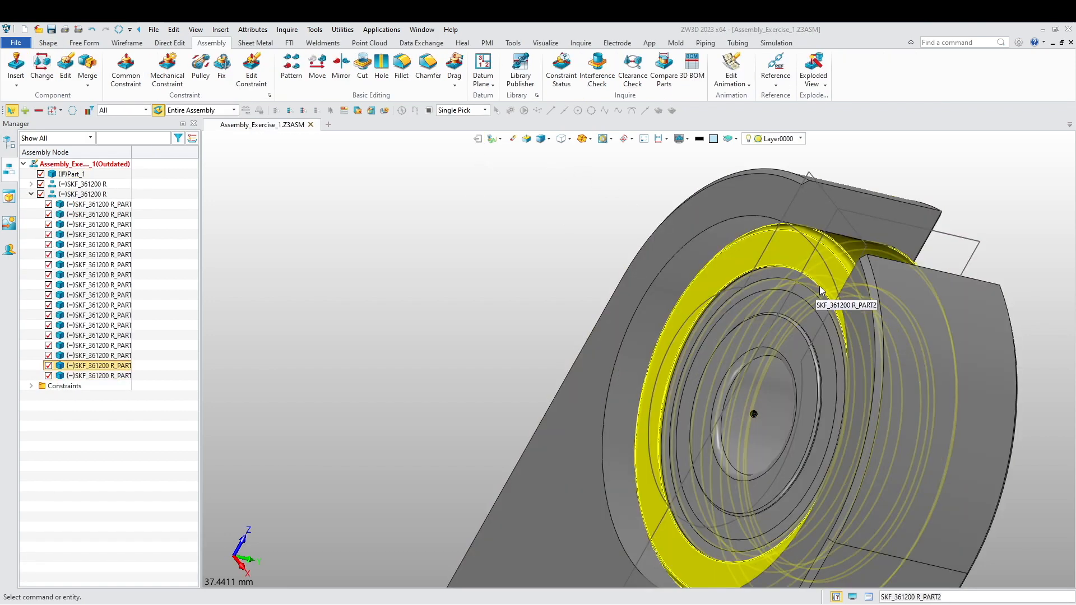
- Undo the accidental opening of the bearing's ring part and return to the main assembly
{"action": "left_click", "coordinate": [849, 392]}
{"action": "left_click", "coordinate": [285, 343]}
{"action": "right_click", "coordinate": [125, 446]}
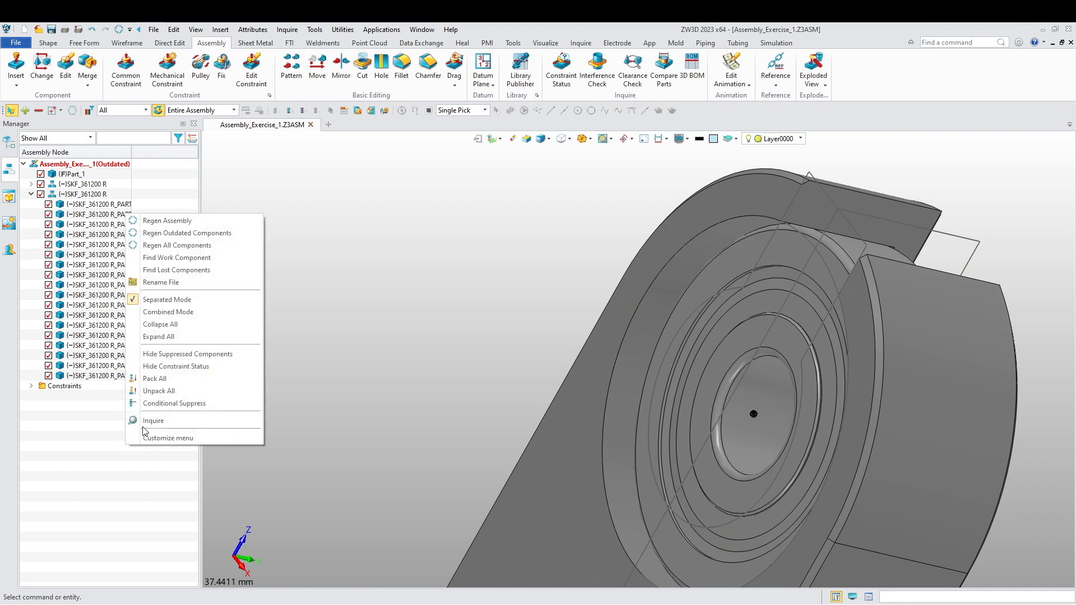
{"action": "left_click", "coordinate": [397, 361]}
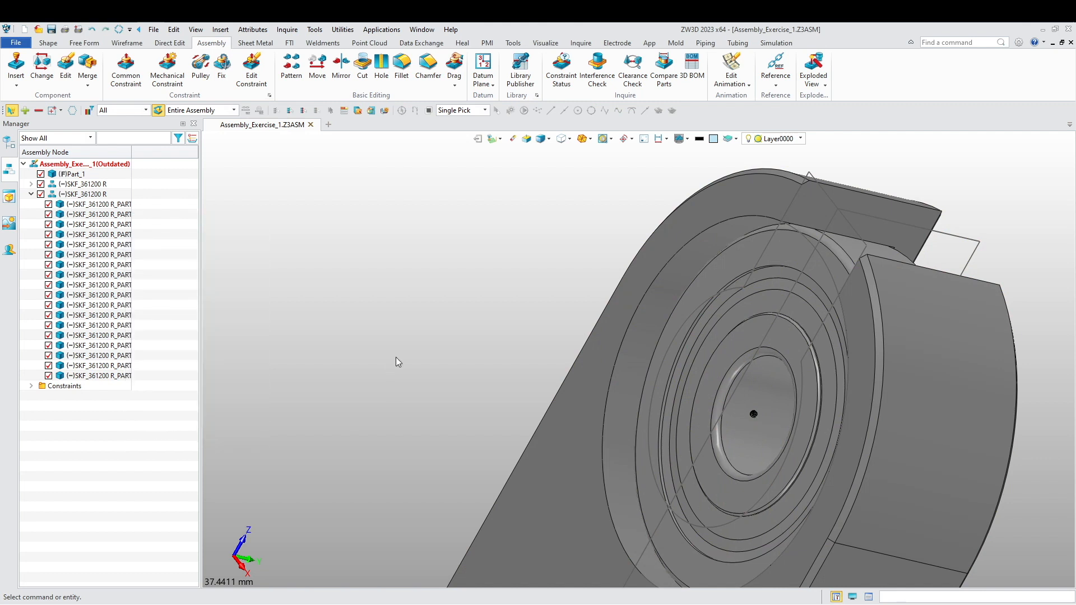
{"action": "key", "text": "ctrl+z"}
{"action": "key", "text": "ctrl+z"}
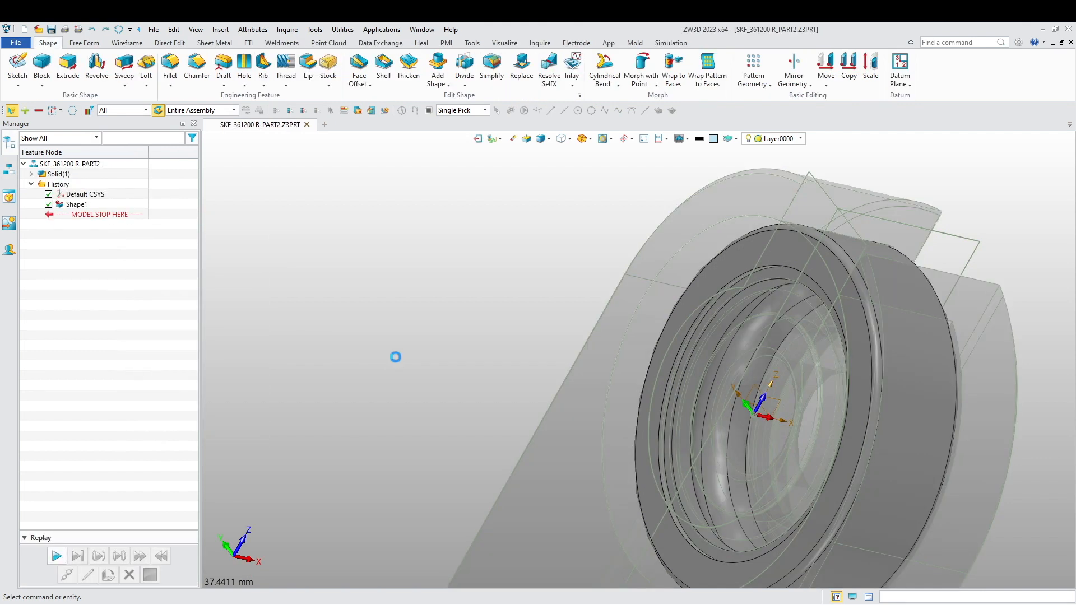
- Test the remaining motion of the bearing seated in the shorter arm with the Drag command
{"action": "scroll", "coordinate": [394, 288], "scroll_direction": "up", "scroll_amount": 5}
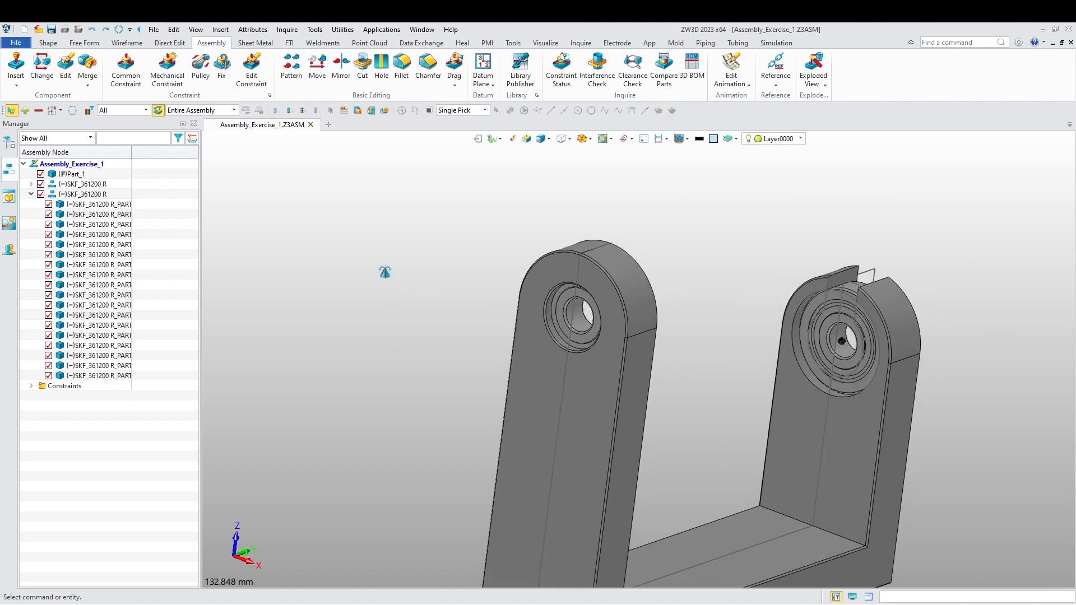
{"action": "scroll", "coordinate": [874, 342], "scroll_direction": "up", "scroll_amount": 8}
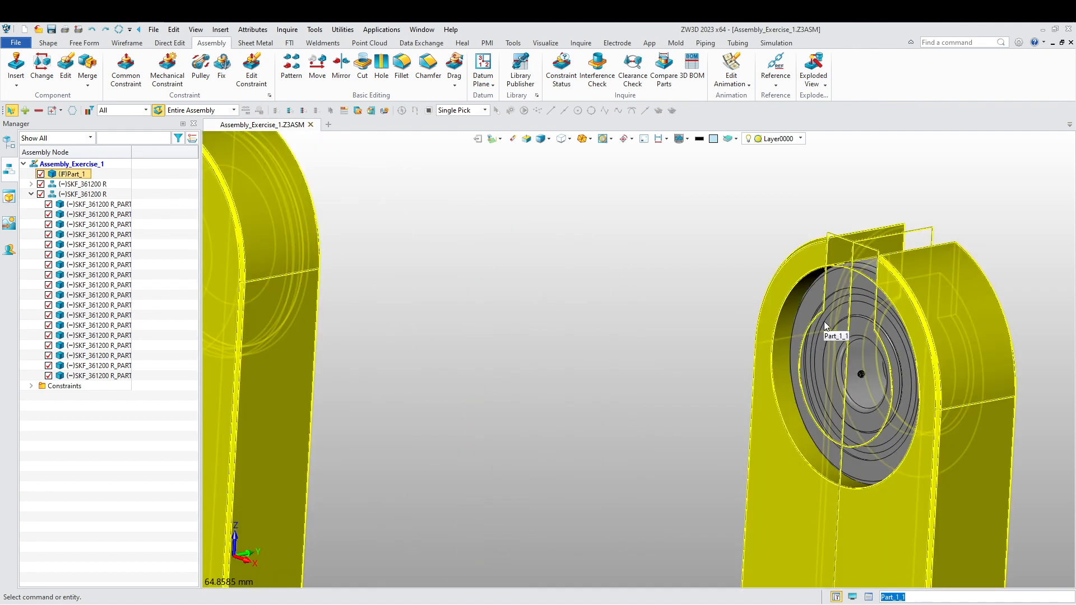
{"action": "left_click", "coordinate": [455, 70]}
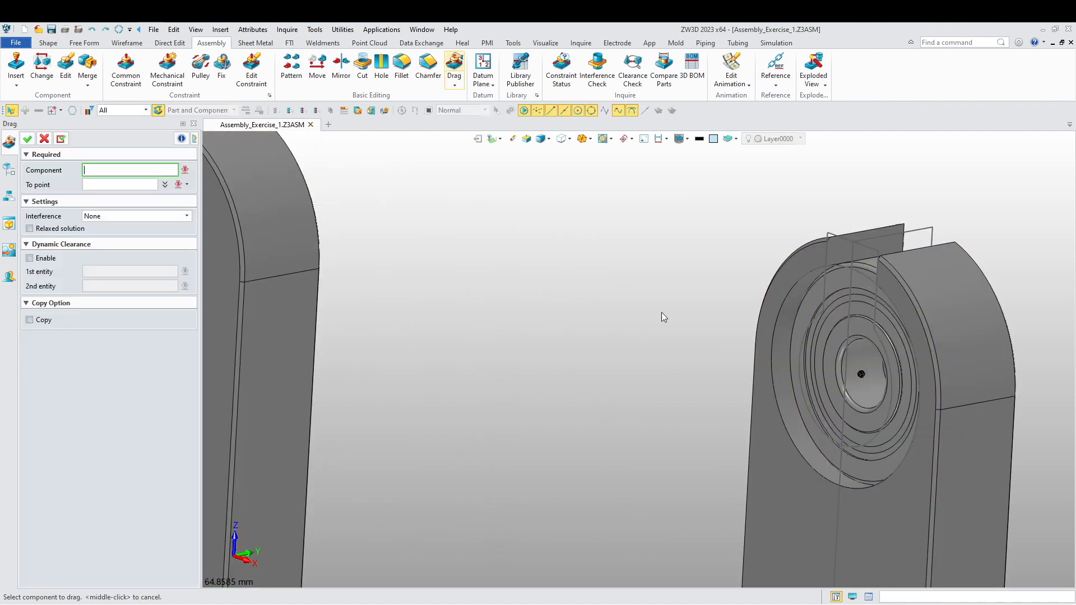
{"action": "left_click", "coordinate": [860, 303]}
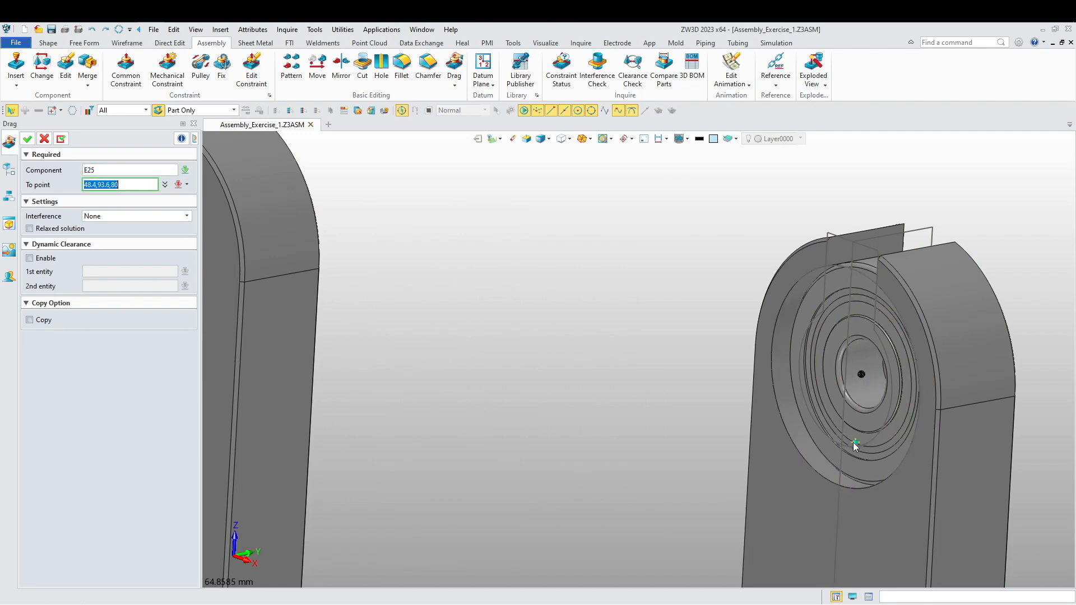
{"action": "middle_click", "coordinate": [906, 382]}
- Examine the bearing seated in the taller arm and the groove in front of it
{"action": "scroll", "coordinate": [632, 365], "scroll_direction": "down", "scroll_amount": 1}
{"action": "scroll", "coordinate": [632, 366], "scroll_direction": "down", "scroll_amount": 3}
{"action": "middle_click_drag", "start_coordinate": [603, 314], "coordinate": [516, 302]}
{"action": "right_click_drag", "start_coordinate": [516, 302], "coordinate": [563, 227]}
{"action": "scroll", "coordinate": [563, 227], "scroll_direction": "up", "scroll_amount": 5}
{"action": "middle_click_drag", "start_coordinate": [541, 295], "coordinate": [493, 428]}
{"action": "right_click_drag", "start_coordinate": [493, 429], "coordinate": [538, 381]}
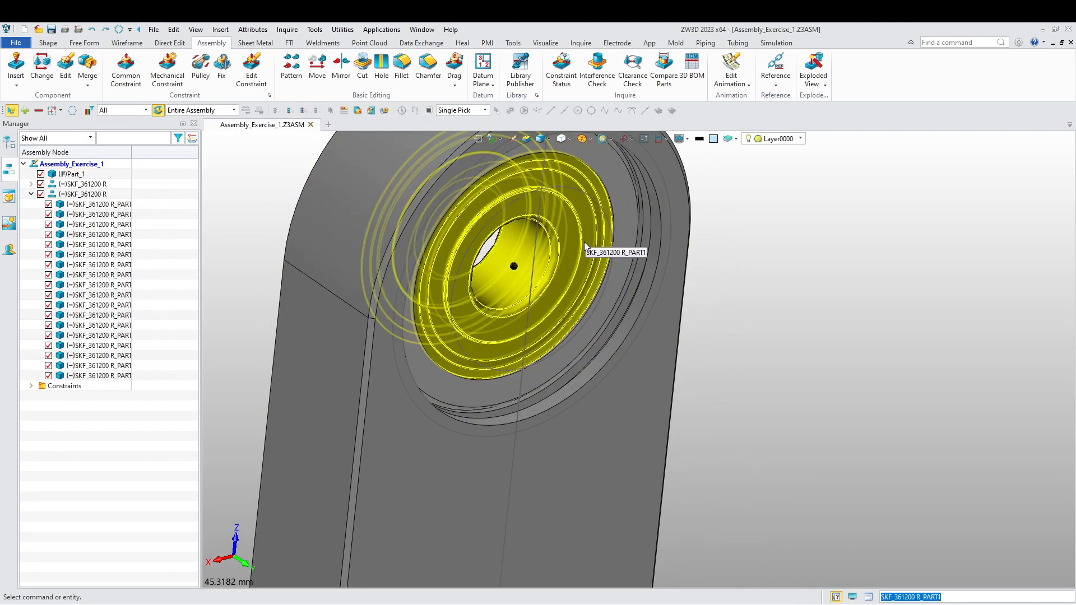
{"action": "scroll", "coordinate": [586, 247], "scroll_direction": "down", "scroll_amount": 3}
{"action": "right_click_drag", "start_coordinate": [516, 330], "coordinate": [656, 348]}
- Insert one WUERTH 04392 32 circlip 32x1.2 Blank.Z3PRT from the Circlip\External folder into the free space beside the taller arm
{"action": "right_click", "coordinate": [723, 213]}
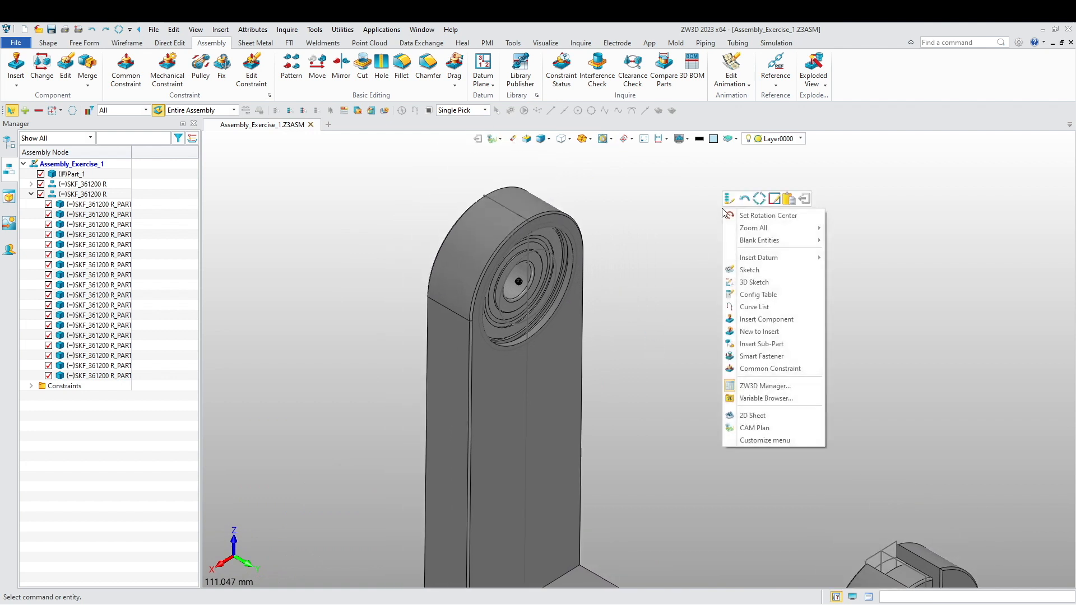
{"action": "left_click", "coordinate": [780, 325]}
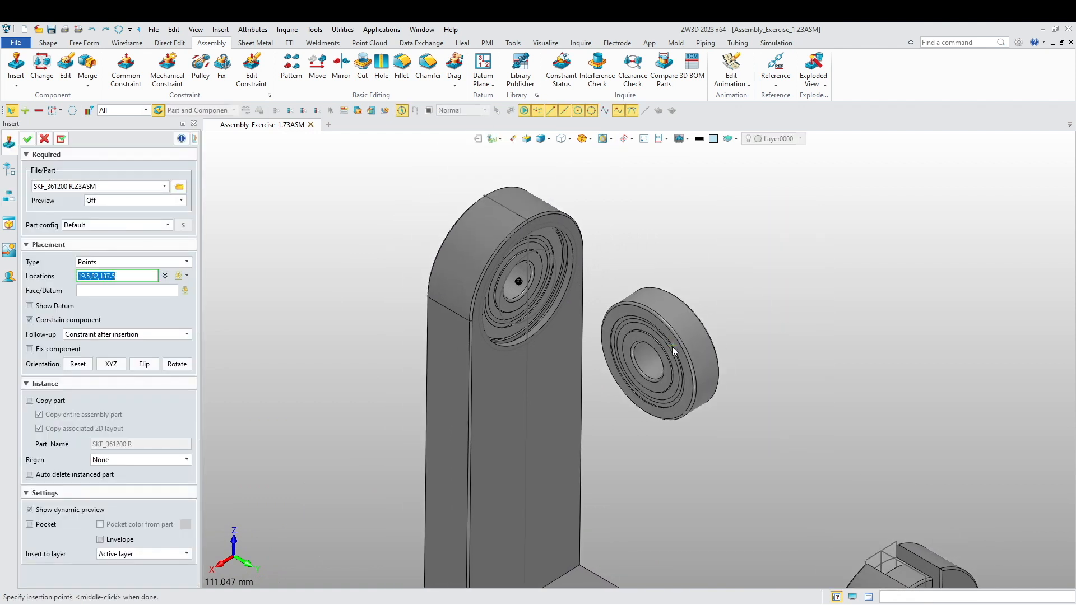
{"action": "left_click", "coordinate": [179, 187]}
{"action": "left_click", "coordinate": [520, 187]}
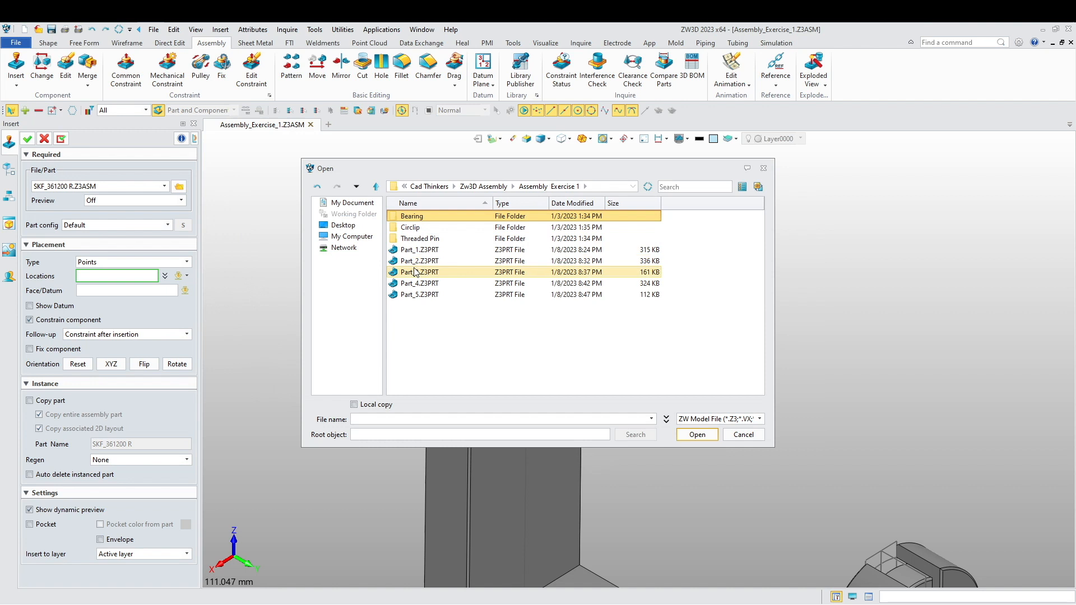
{"action": "double_click", "coordinate": [417, 228]}
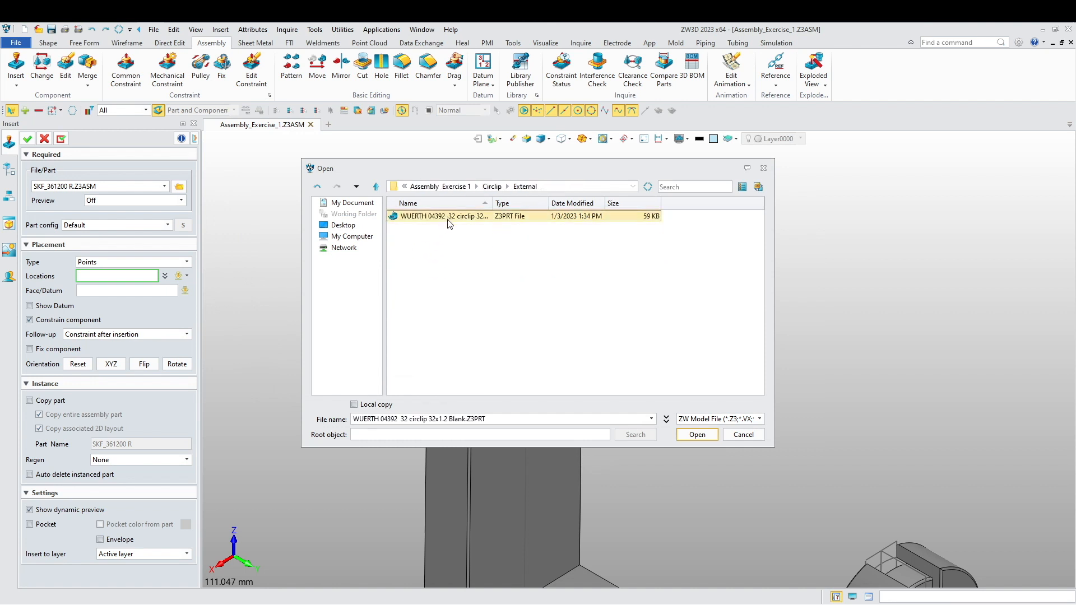
{"action": "left_click", "coordinate": [695, 435]}
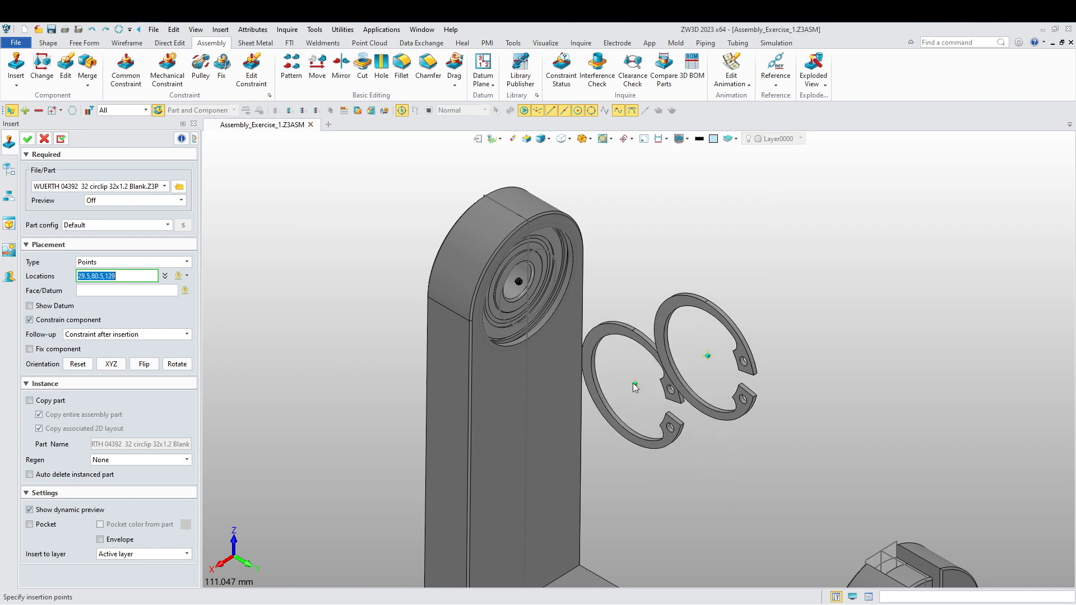
{"action": "left_click", "coordinate": [26, 140]}
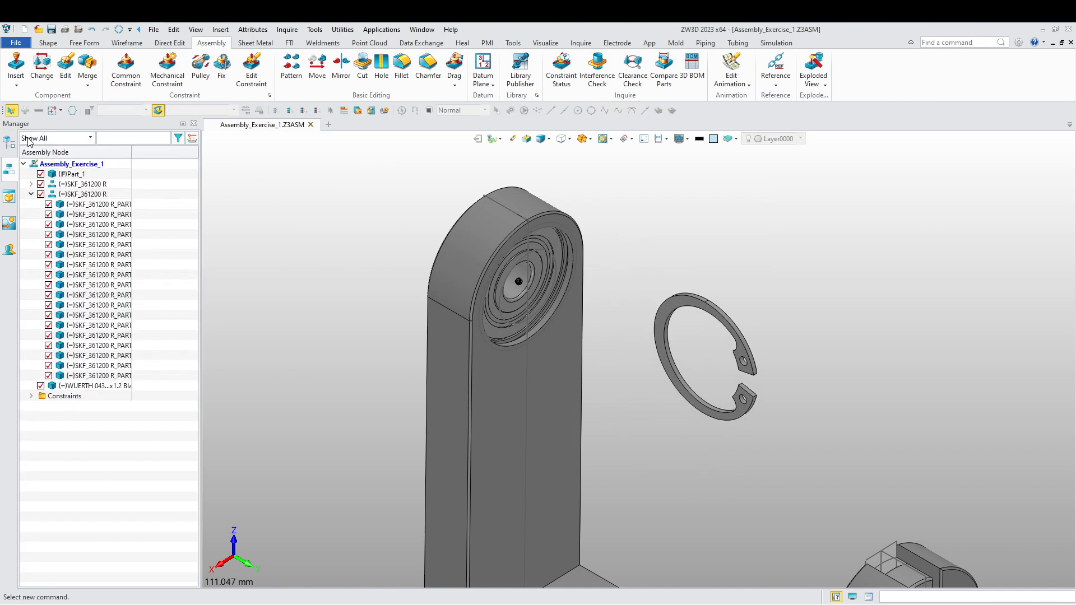
- Add a same-facing concentric constraint between the circlip's outer curved face and the cylindrical groove face in the taller arm's hole
{"action": "scroll", "coordinate": [684, 275], "scroll_direction": "up", "scroll_amount": 6}
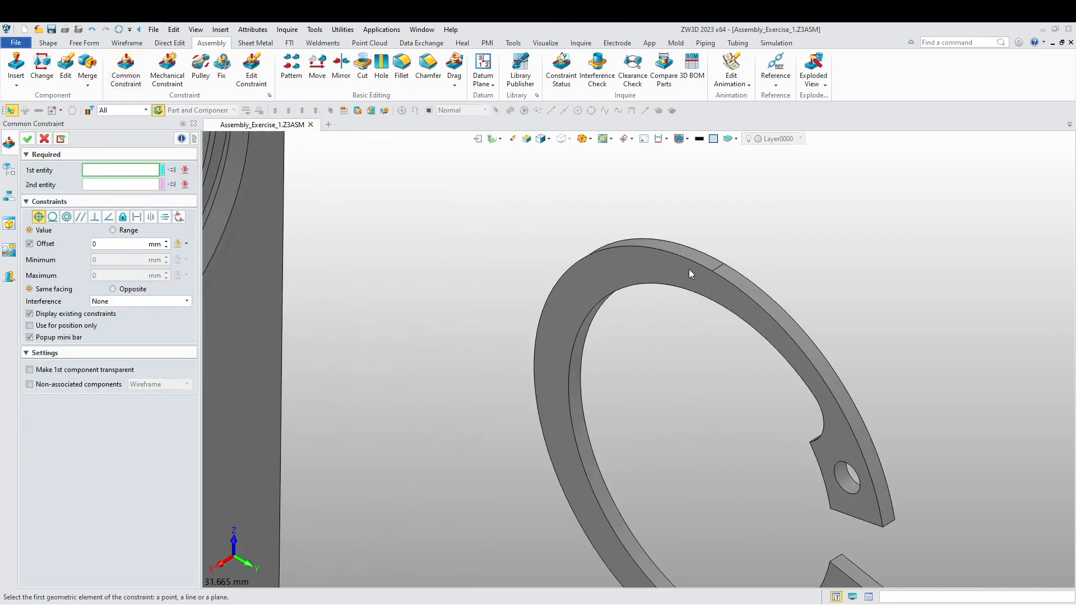
{"action": "scroll", "coordinate": [500, 312], "scroll_direction": "down", "scroll_amount": 5}
{"action": "scroll", "coordinate": [644, 338], "scroll_direction": "up", "scroll_amount": 10}
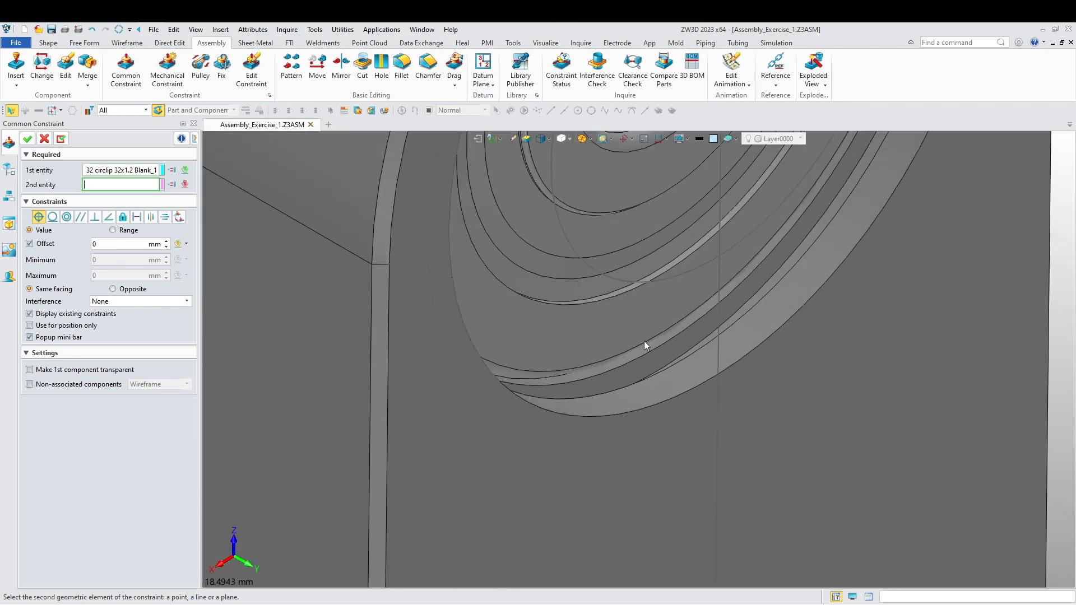
{"action": "scroll", "coordinate": [704, 391], "scroll_direction": "up", "scroll_amount": 4}
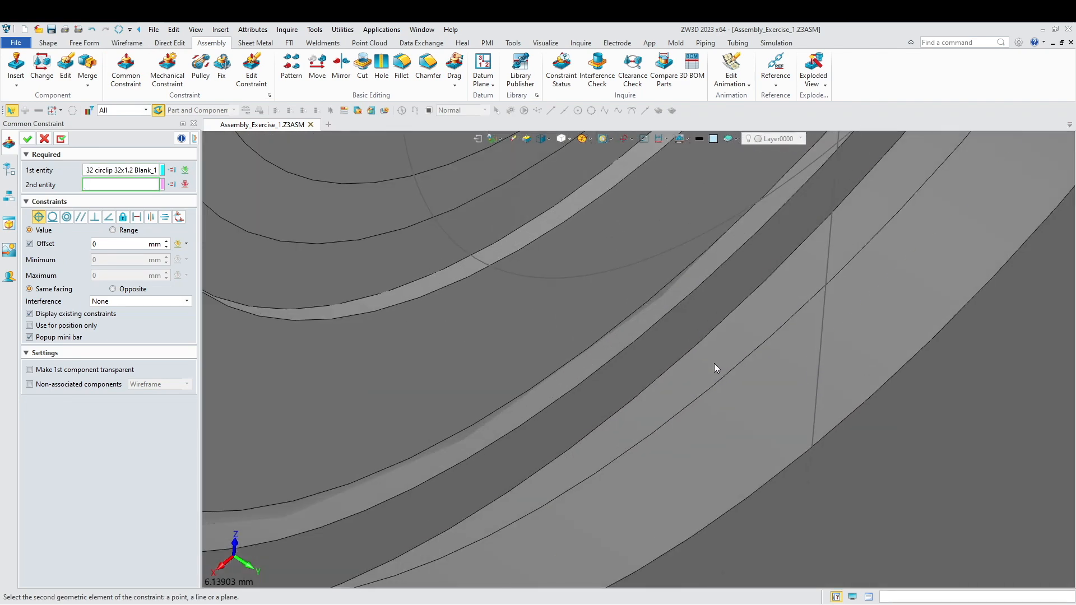
{"action": "left_click", "coordinate": [657, 383]}
{"action": "scroll", "coordinate": [575, 387], "scroll_direction": "down", "scroll_amount": 10}
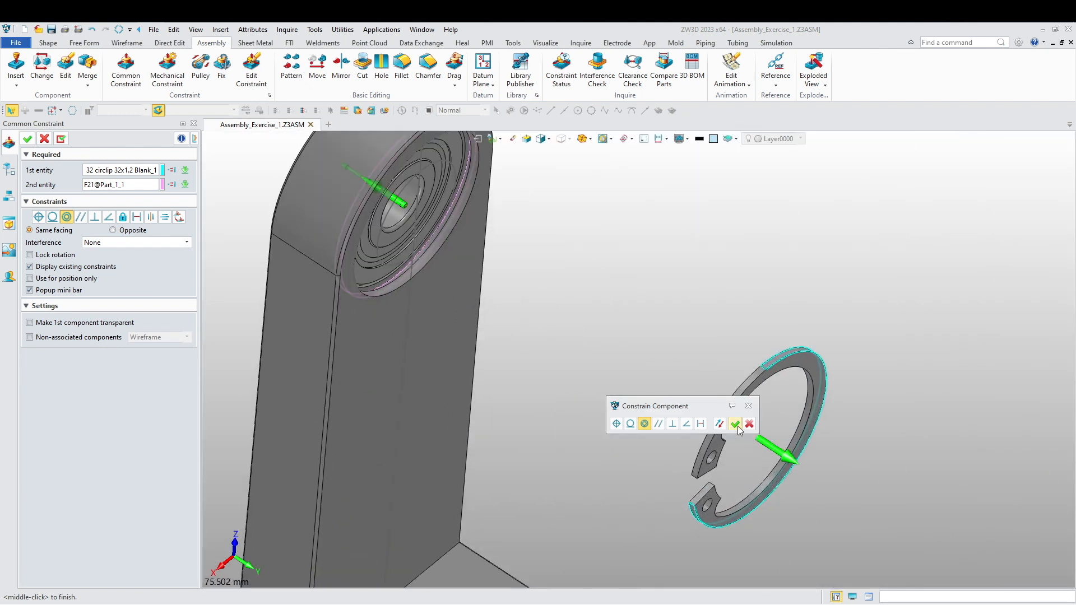
{"action": "left_click", "coordinate": [780, 459]}
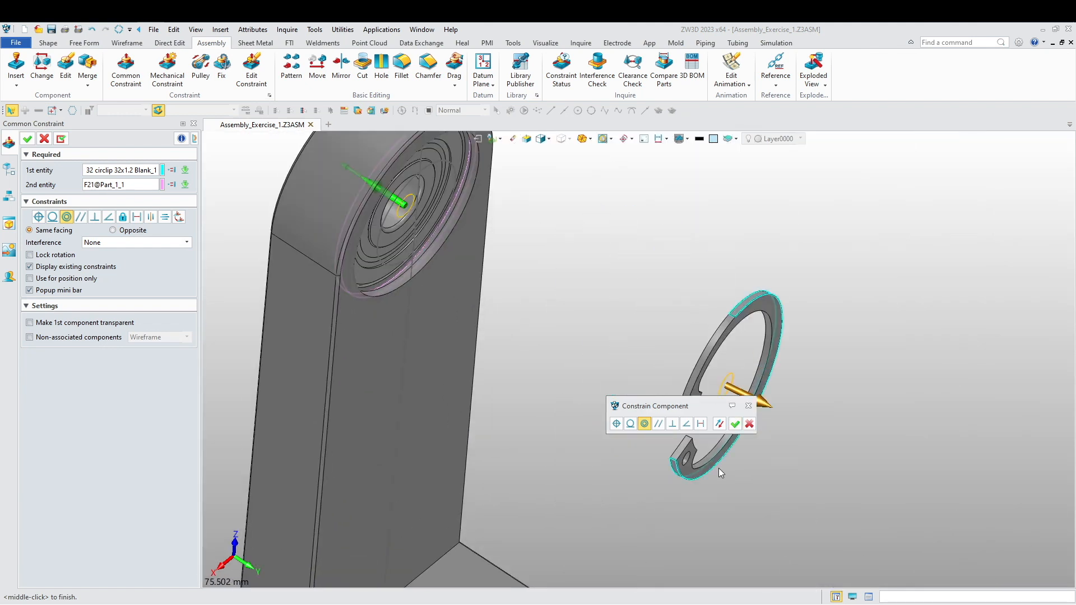
{"action": "left_click", "coordinate": [736, 425]}
- Add a coincident constraint between the WUERTH circlip's flat face and the groove's side wall in the taller arm's hole
{"action": "right_click_drag", "start_coordinate": [670, 451], "coordinate": [741, 480]}
{"action": "scroll", "coordinate": [712, 503], "scroll_direction": "up", "scroll_amount": 5}
{"action": "left_click", "coordinate": [714, 502]}
{"action": "scroll", "coordinate": [596, 424], "scroll_direction": "down", "scroll_amount": 5}
{"action": "right_click_drag", "start_coordinate": [597, 423], "coordinate": [502, 388]}
{"action": "scroll", "coordinate": [317, 254], "scroll_direction": "up", "scroll_amount": 10}
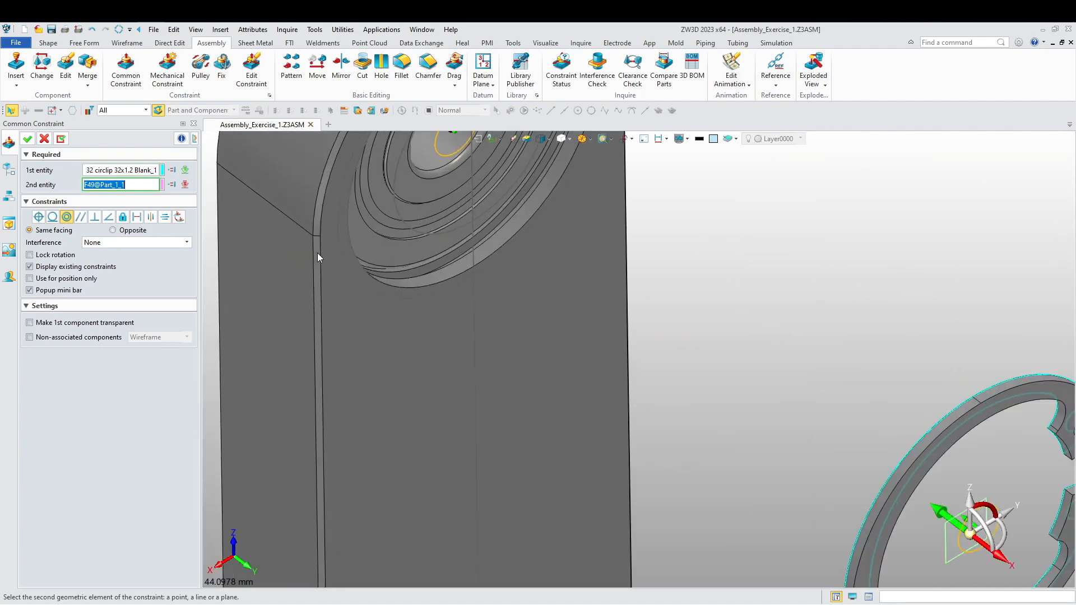
{"action": "left_click", "coordinate": [503, 335]}
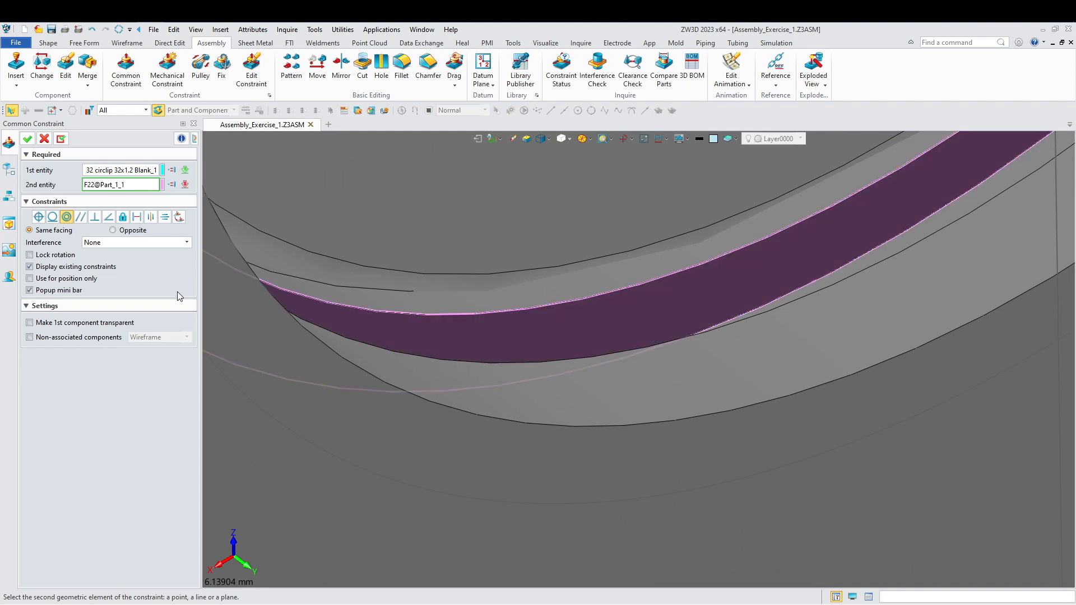
{"action": "left_click", "coordinate": [306, 320]}
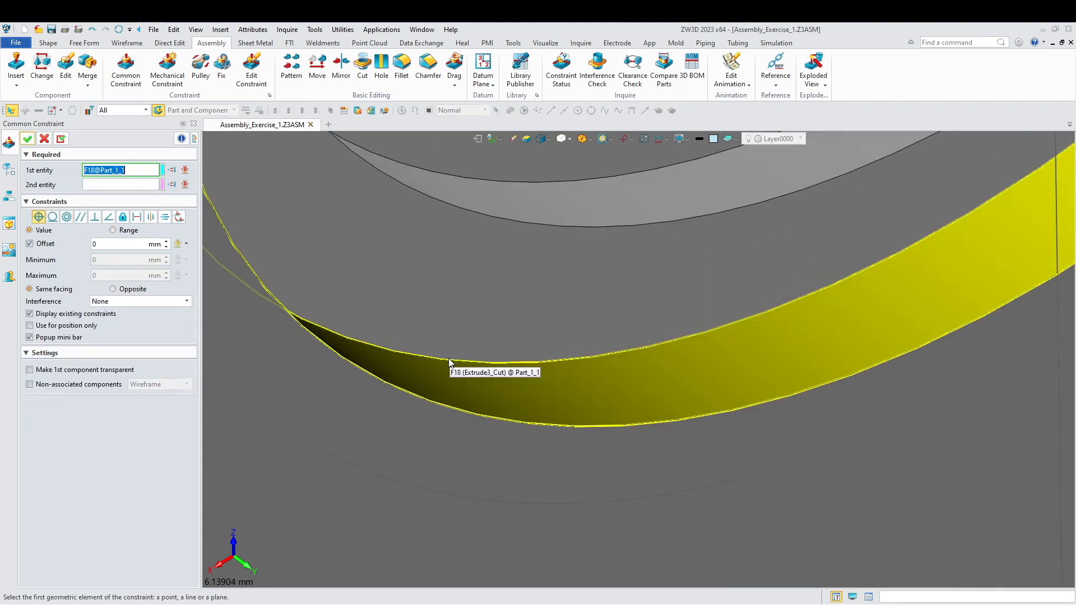
{"action": "scroll", "coordinate": [464, 358], "scroll_direction": "down", "scroll_amount": 10}
{"action": "mouse_move", "coordinate": [486, 422]}
{"action": "right_mouse_down"}
{"action": "mouse_move", "coordinate": [483, 407]}
{"action": "mouse_move", "coordinate": [529, 411]}
{"action": "mouse_move", "coordinate": [482, 419]}
{"action": "right_mouse_up"}
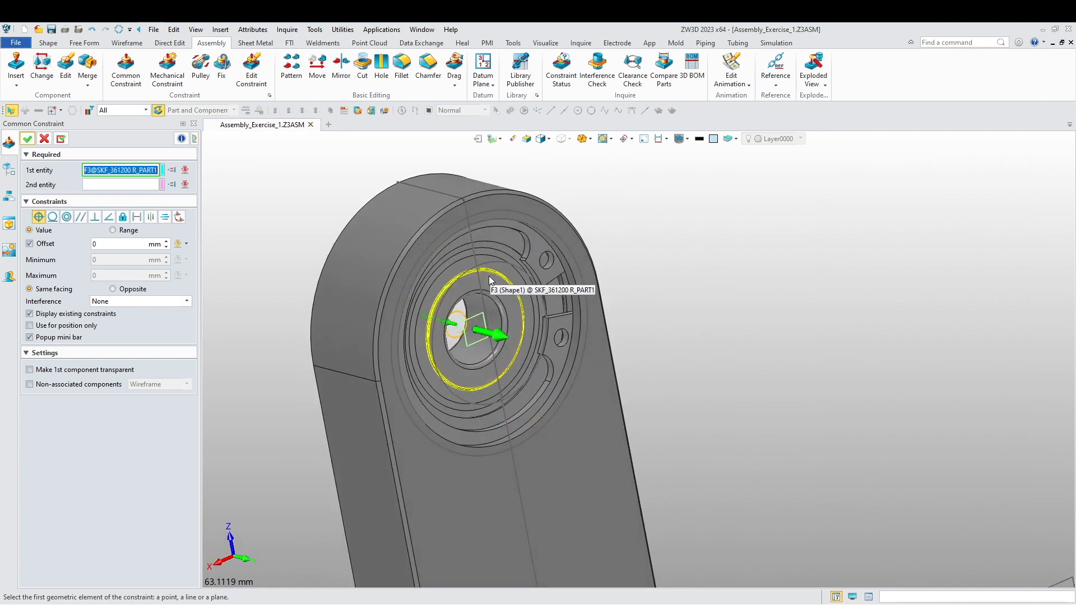
{"action": "left_click", "coordinate": [517, 292]}
{"action": "mouse_move", "coordinate": [563, 442]}
{"action": "right_mouse_down"}
{"action": "mouse_move", "coordinate": [581, 447]}
{"action": "mouse_move", "coordinate": [577, 438]}
{"action": "right_mouse_up"}
{"action": "key", "text": "Escape"}
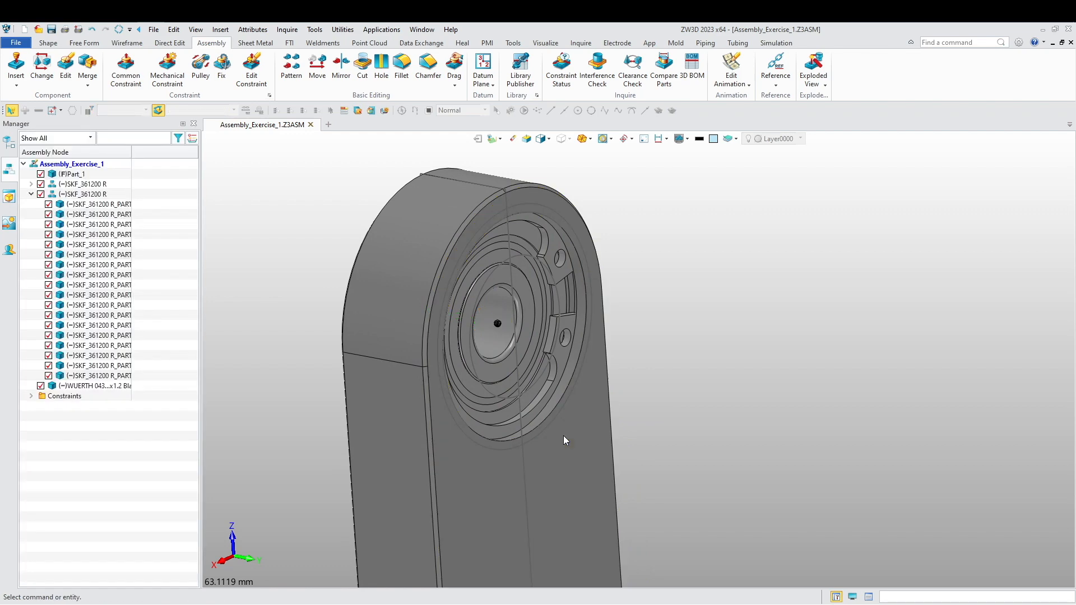
- Insert one Part_2.Z3PRT from the Assembly Exercise 1 folder into the free space beside Part_1
{"action": "scroll", "coordinate": [533, 393], "scroll_direction": "down", "scroll_amount": 3}
{"action": "right_click_drag", "start_coordinate": [532, 395], "coordinate": [471, 382]}
{"action": "scroll", "coordinate": [525, 408], "scroll_direction": "down", "scroll_amount": 3}
{"action": "right_click", "coordinate": [555, 238]}
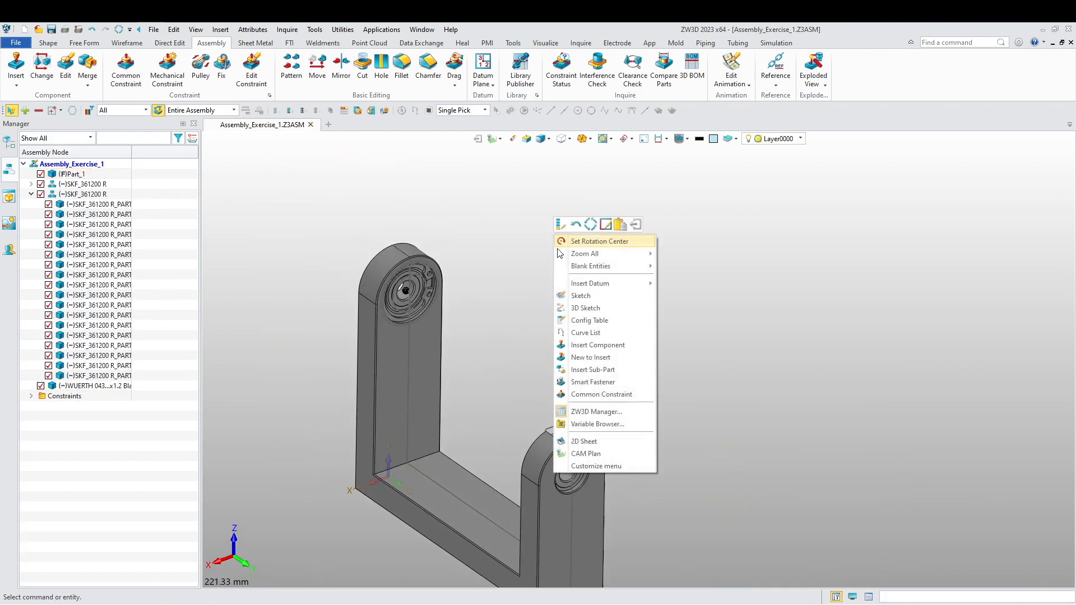
{"action": "left_click", "coordinate": [611, 345]}
{"action": "left_click", "coordinate": [179, 187]}
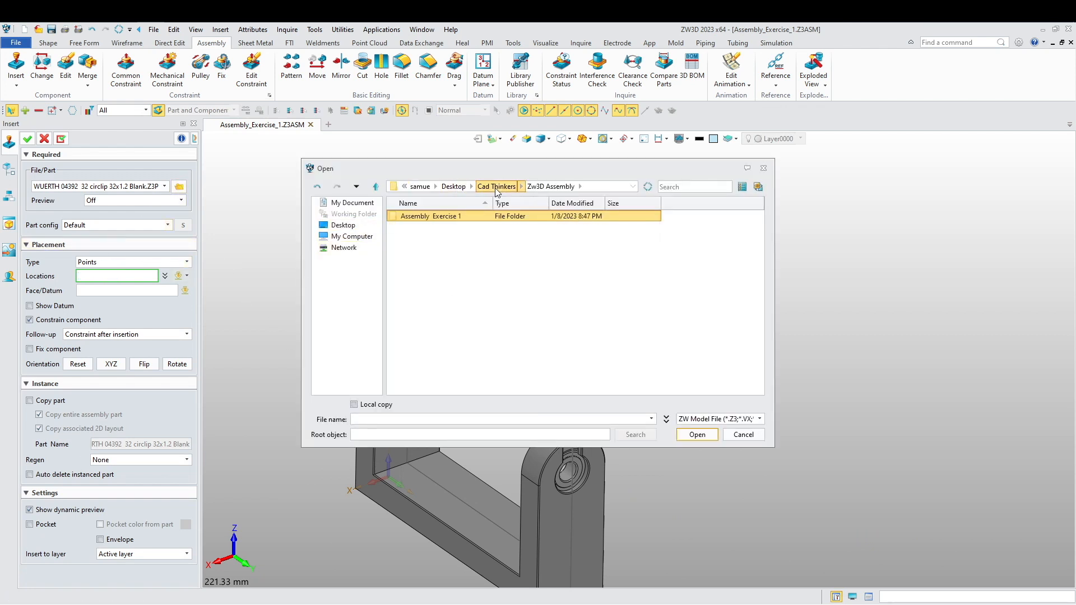
{"action": "left_click", "coordinate": [496, 189]}
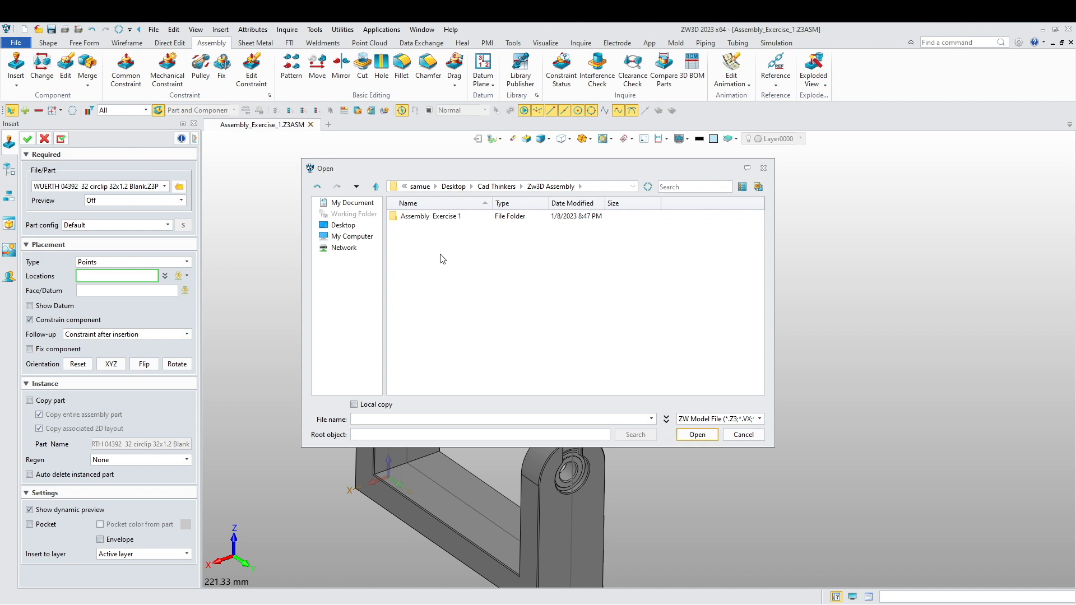
{"action": "double_click", "coordinate": [459, 218]}
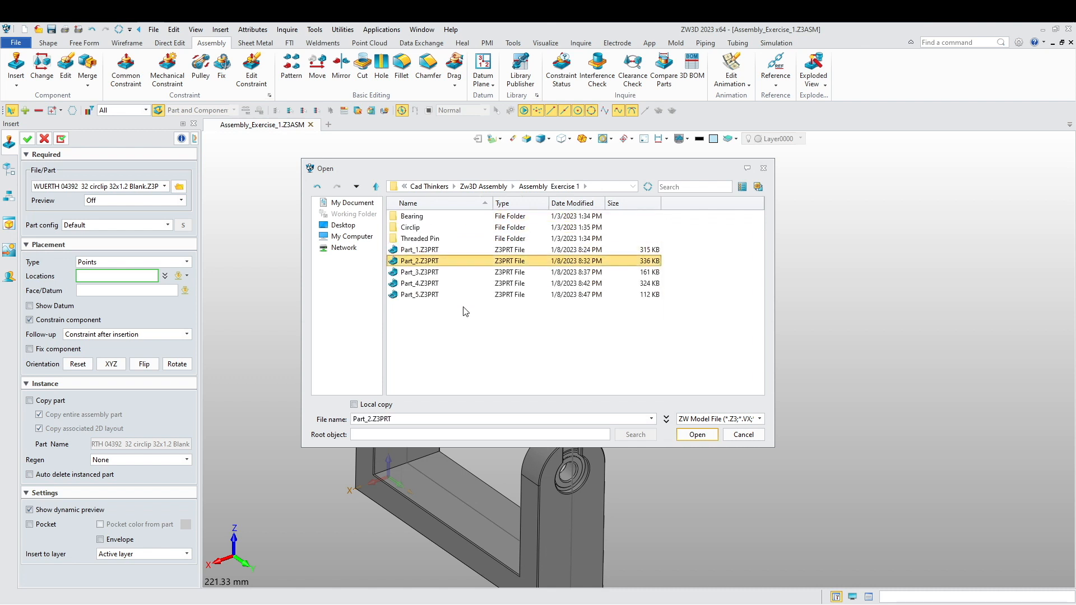
{"action": "left_click", "coordinate": [695, 435]}
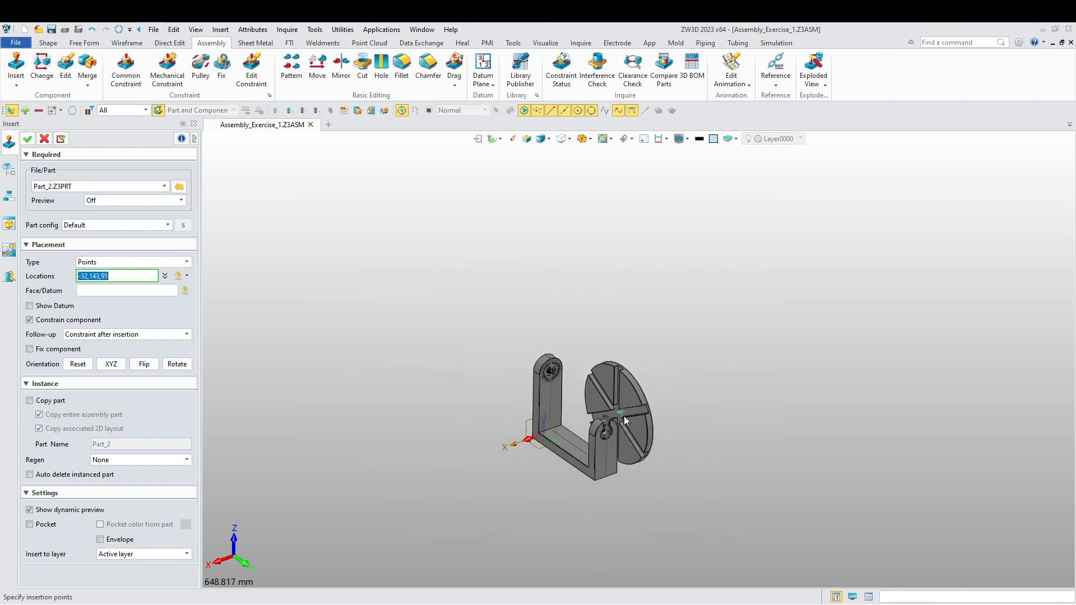
{"action": "left_click", "coordinate": [33, 141]}
{"action": "right_click_drag", "start_coordinate": [506, 509], "coordinate": [543, 490]}
{"action": "key", "text": "Escape"}
- Make the cylindrical shaft face of Part_2 concentric with the bearing bore in the taller arm, flipping the disc's facing direction
{"action": "right_click_drag", "start_coordinate": [394, 386], "coordinate": [385, 327]}
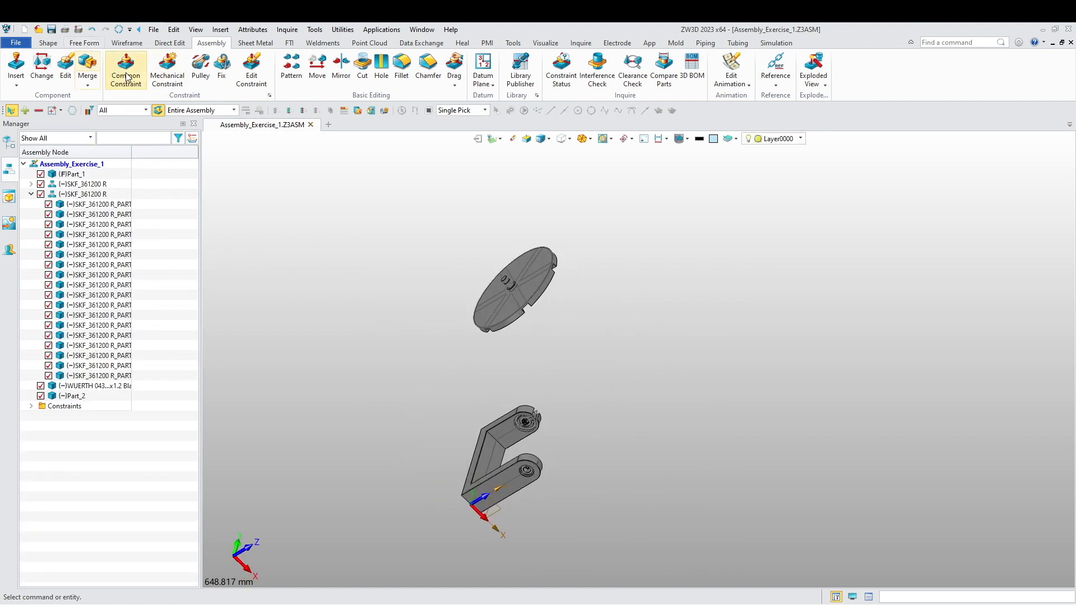
{"action": "left_click", "coordinate": [126, 77]}
{"action": "scroll", "coordinate": [494, 291], "scroll_direction": "up", "scroll_amount": 10}
{"action": "left_click", "coordinate": [440, 316]}
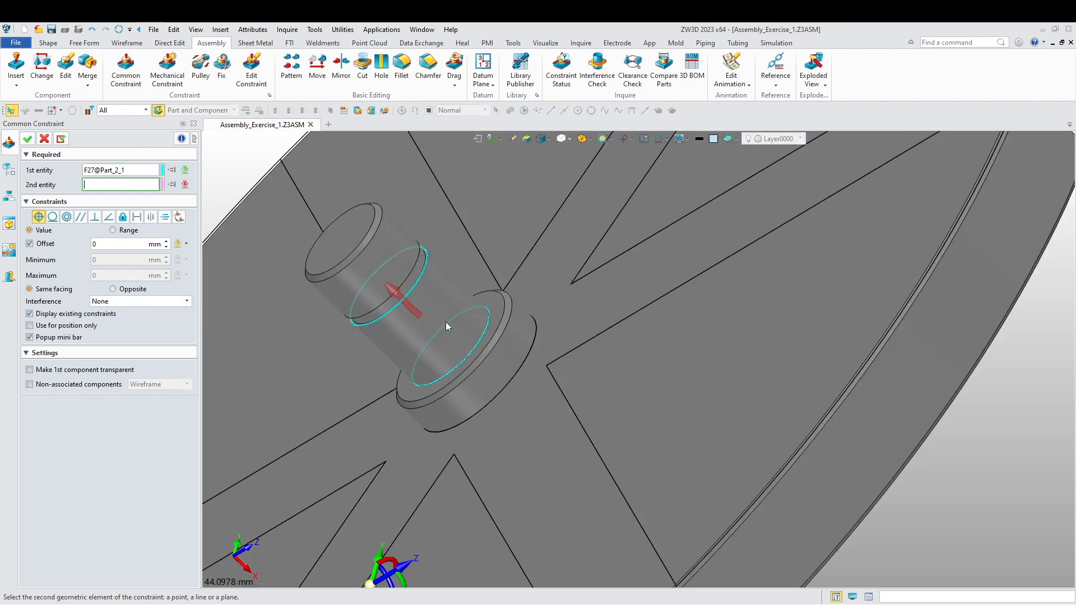
{"action": "scroll", "coordinate": [447, 322], "scroll_direction": "down", "scroll_amount": 10}
{"action": "right_click_drag", "start_coordinate": [486, 435], "coordinate": [419, 367]}
{"action": "scroll", "coordinate": [490, 441], "scroll_direction": "up", "scroll_amount": 4}
{"action": "scroll", "coordinate": [540, 486], "scroll_direction": "up", "scroll_amount": 6}
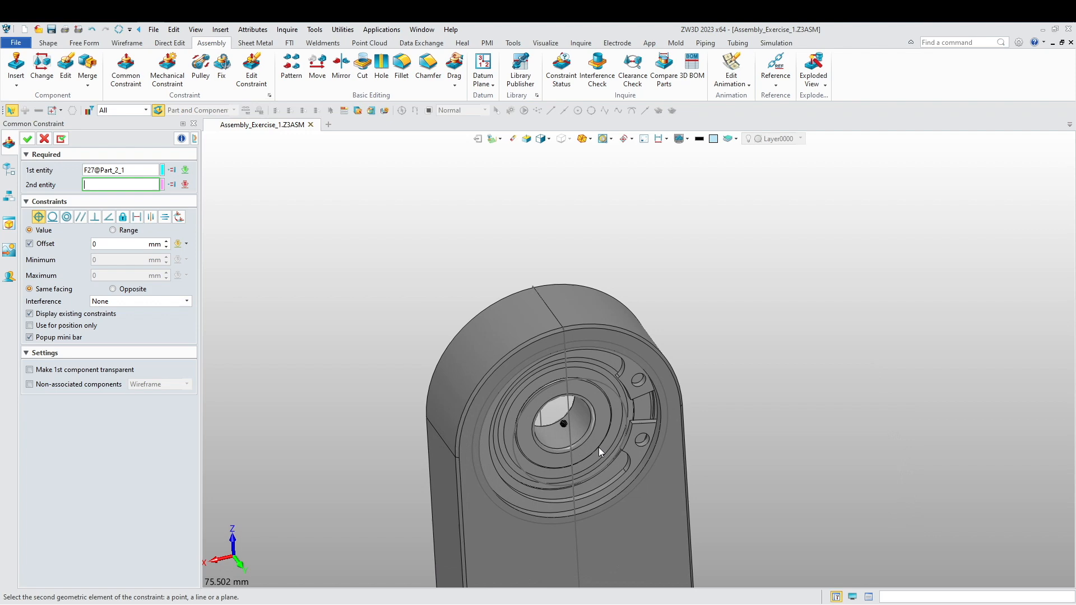
{"action": "scroll", "coordinate": [598, 447], "scroll_direction": "up", "scroll_amount": 5}
{"action": "left_click", "coordinate": [546, 348]}
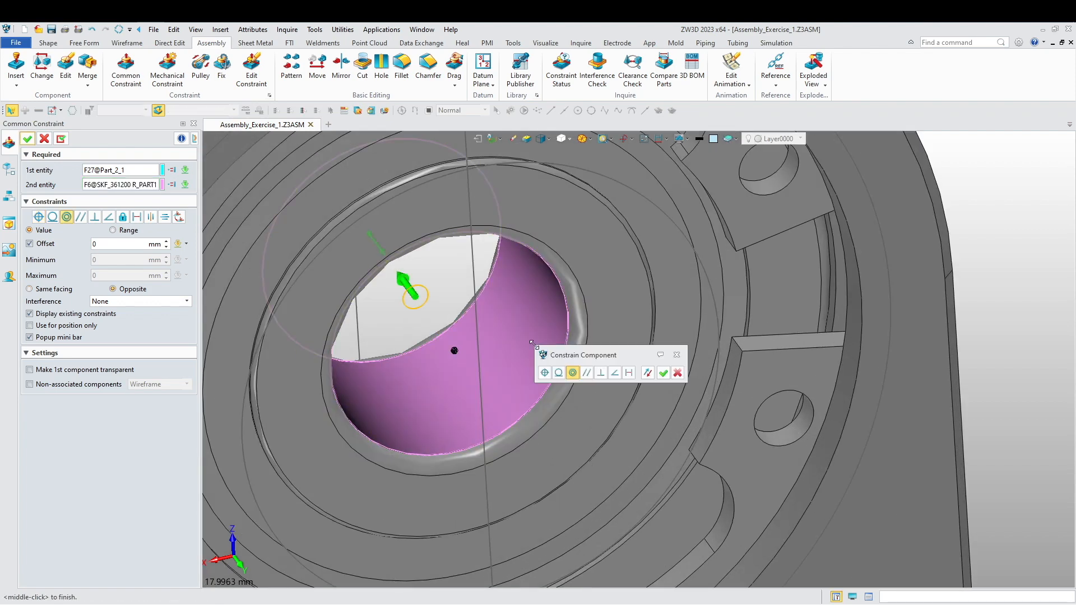
{"action": "scroll", "coordinate": [460, 398], "scroll_direction": "down", "scroll_amount": 8}
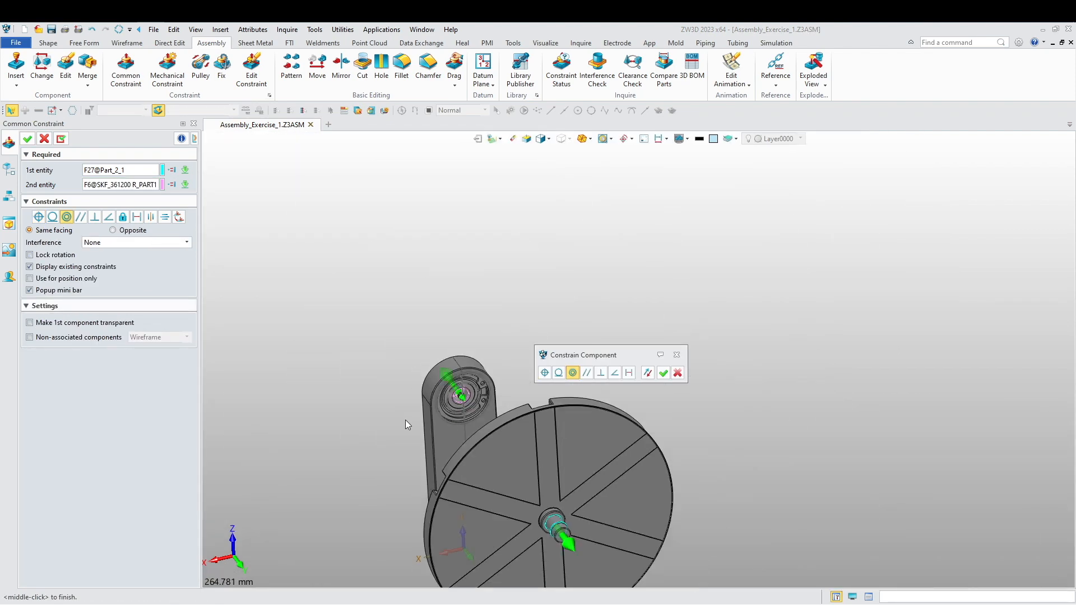
{"action": "left_click", "coordinate": [647, 375]}
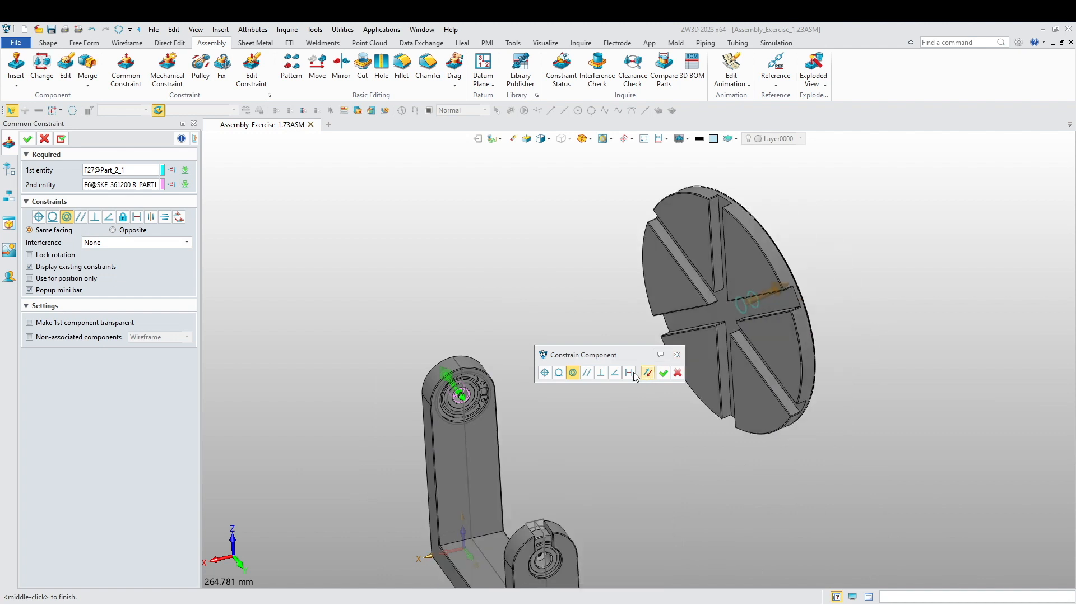
- Add a coincident constraint between Part_2's shaft shoulder face and the inner ring face of the taller arm's bearing
{"action": "middle_click_drag", "start_coordinate": [650, 345], "coordinate": [897, 353]}
{"action": "scroll", "coordinate": [573, 364], "scroll_direction": "up", "scroll_amount": 5}
{"action": "scroll", "coordinate": [302, 359], "scroll_direction": "up", "scroll_amount": 3}
{"action": "left_click", "coordinate": [392, 330]}
{"action": "scroll", "coordinate": [443, 342], "scroll_direction": "down", "scroll_amount": 6}
{"action": "middle_click_drag", "start_coordinate": [463, 349], "coordinate": [499, 336]}
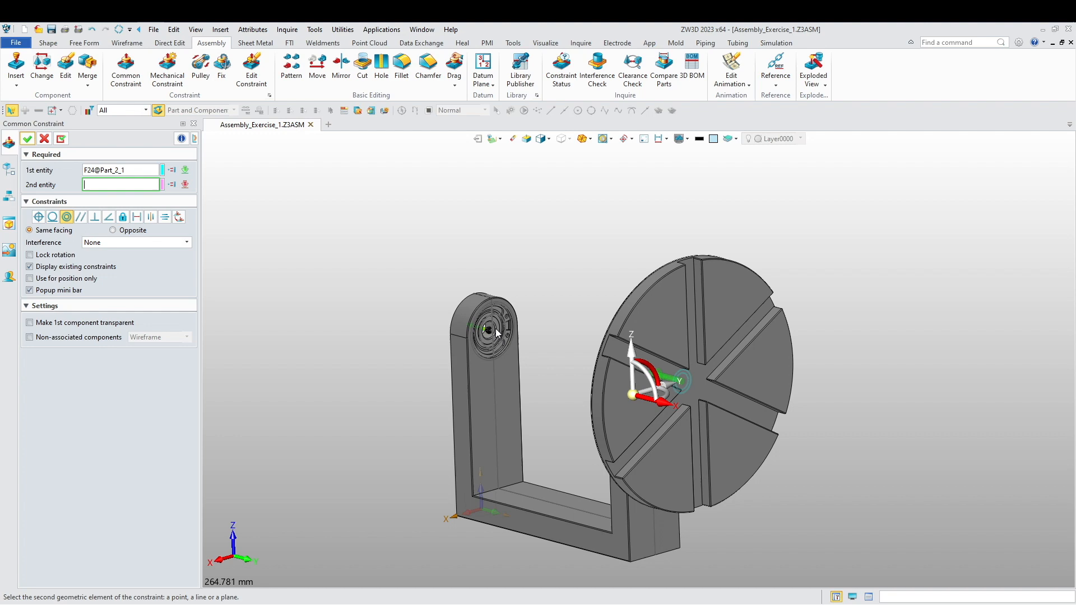
{"action": "scroll", "coordinate": [501, 340], "scroll_direction": "up", "scroll_amount": 7}
{"action": "left_click", "coordinate": [529, 314]}
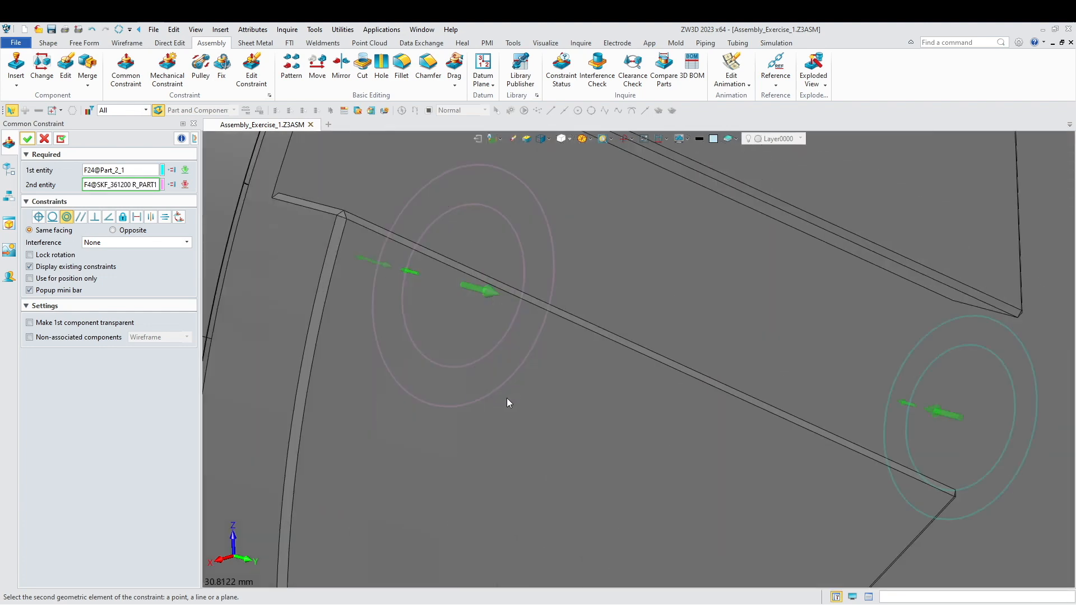
{"action": "left_click", "coordinate": [636, 426]}
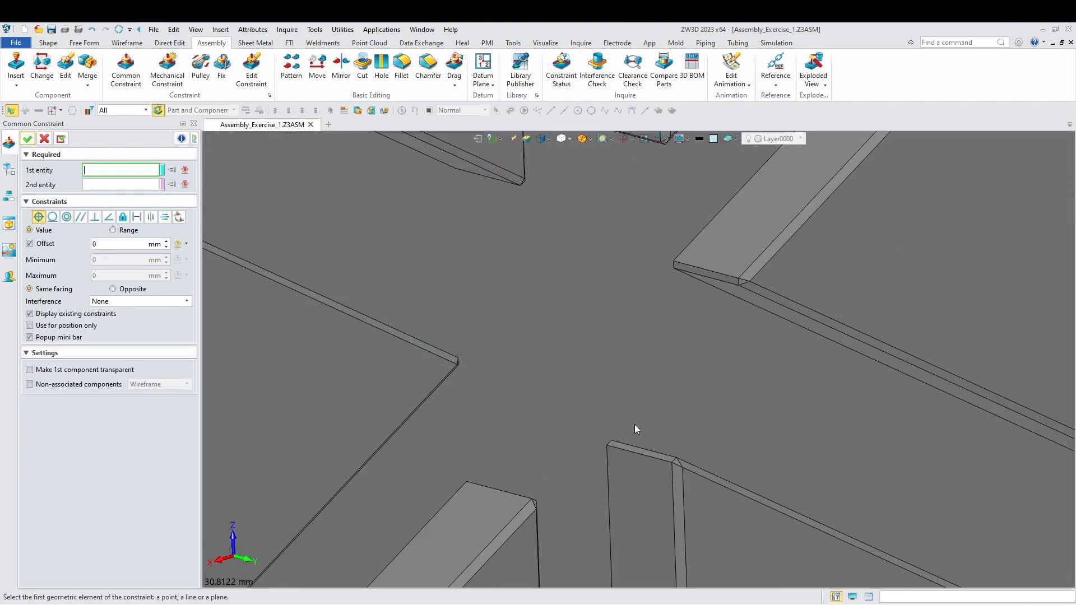
{"action": "scroll", "coordinate": [625, 415], "scroll_direction": "down", "scroll_amount": 6}
{"action": "scroll", "coordinate": [617, 423], "scroll_direction": "up", "scroll_amount": 3}
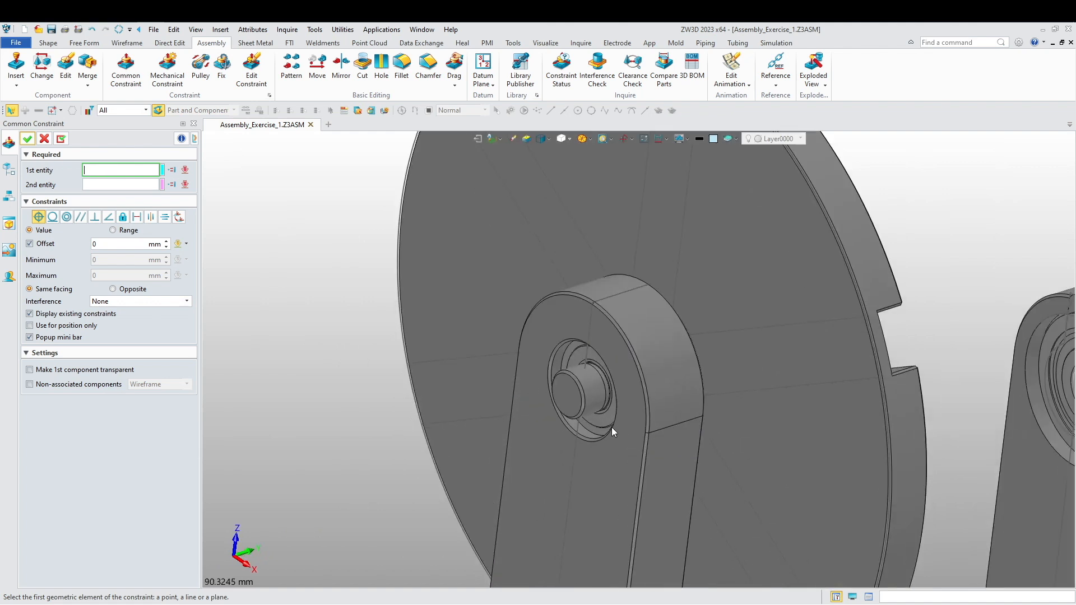
{"action": "left_click", "coordinate": [687, 402]}
{"action": "scroll", "coordinate": [616, 392], "scroll_direction": "up", "scroll_amount": 1}
{"action": "key", "text": "Escape"}
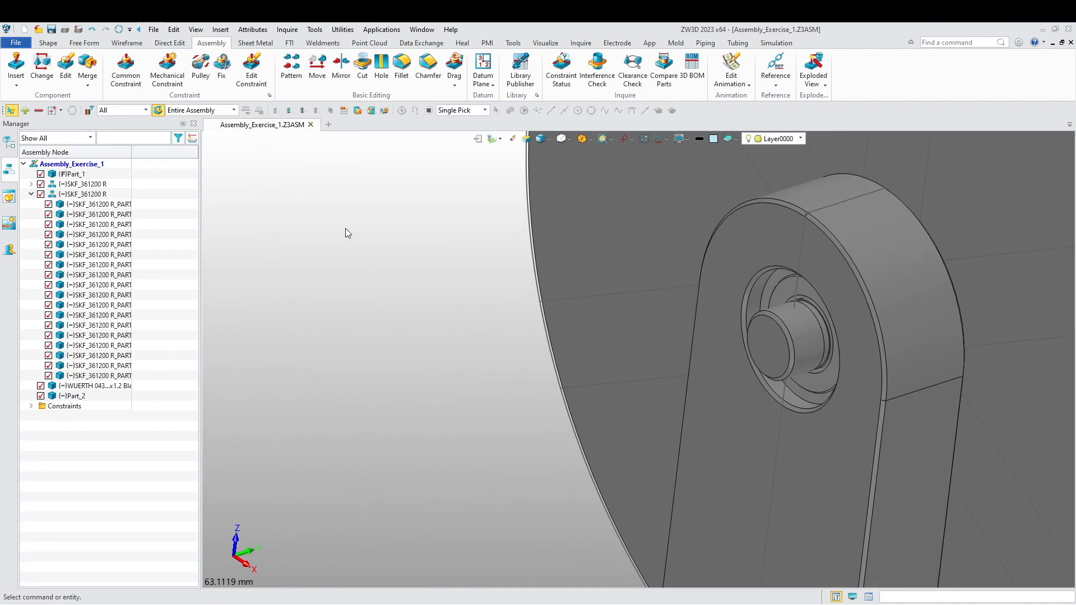
- Insert one HPC - CX-10S_B.Z3PRT circlip from the Circlip\Inner folder into the free space beside the taller arm
{"action": "right_click", "coordinate": [346, 220]}
{"action": "left_click", "coordinate": [396, 324]}
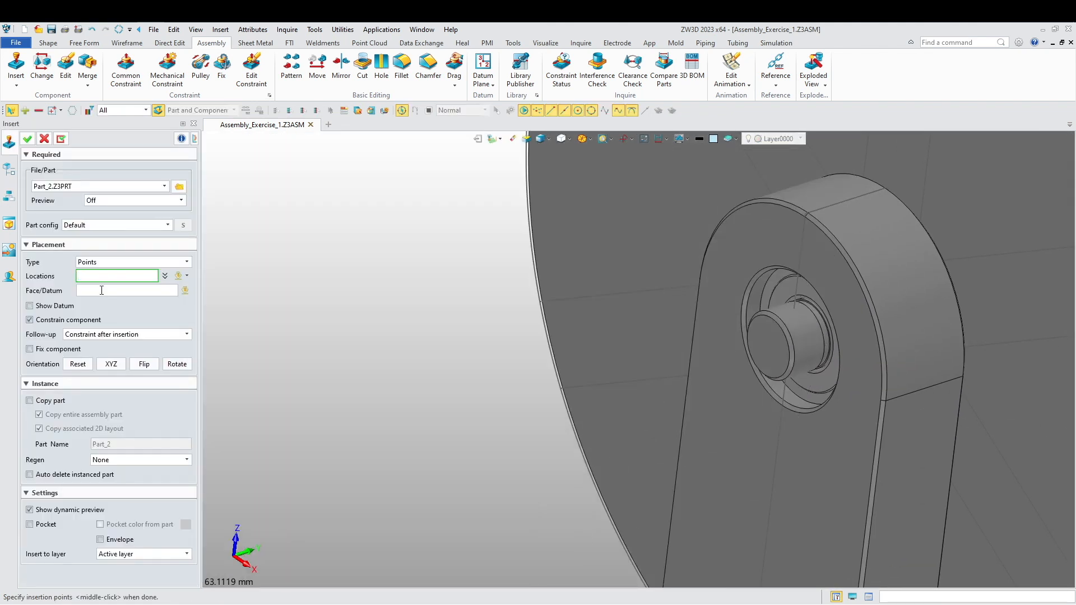
{"action": "left_click", "coordinate": [178, 187]}
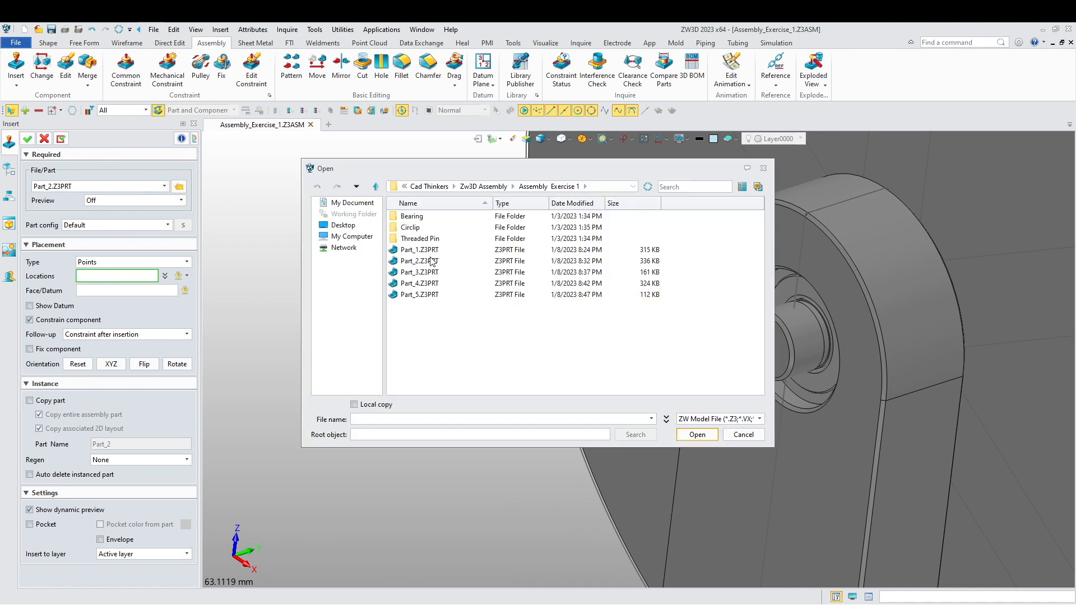
{"action": "double_click", "coordinate": [423, 229]}
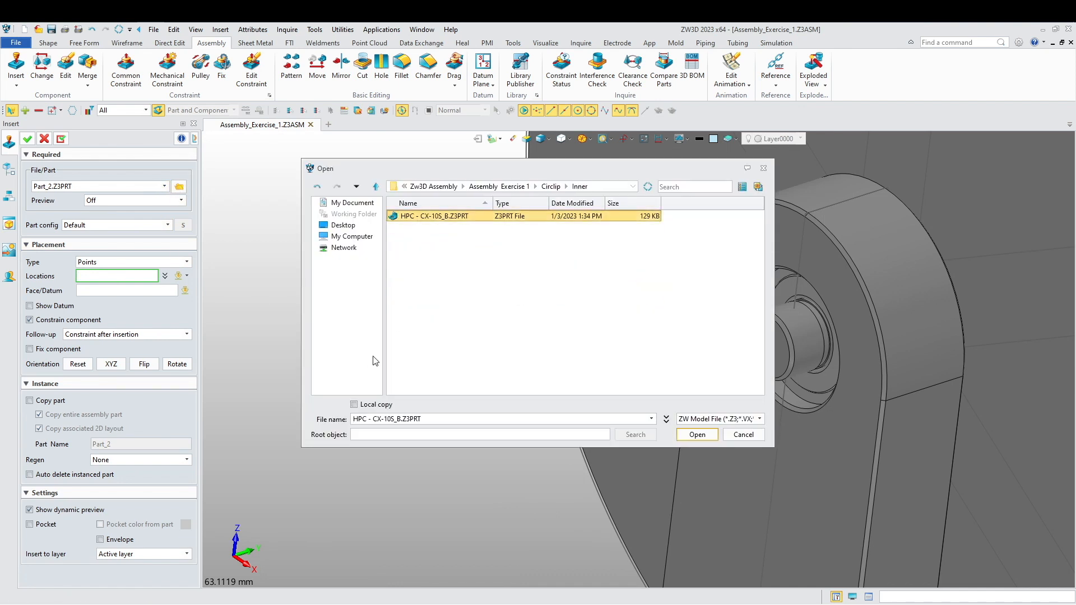
{"action": "left_click", "coordinate": [694, 436]}
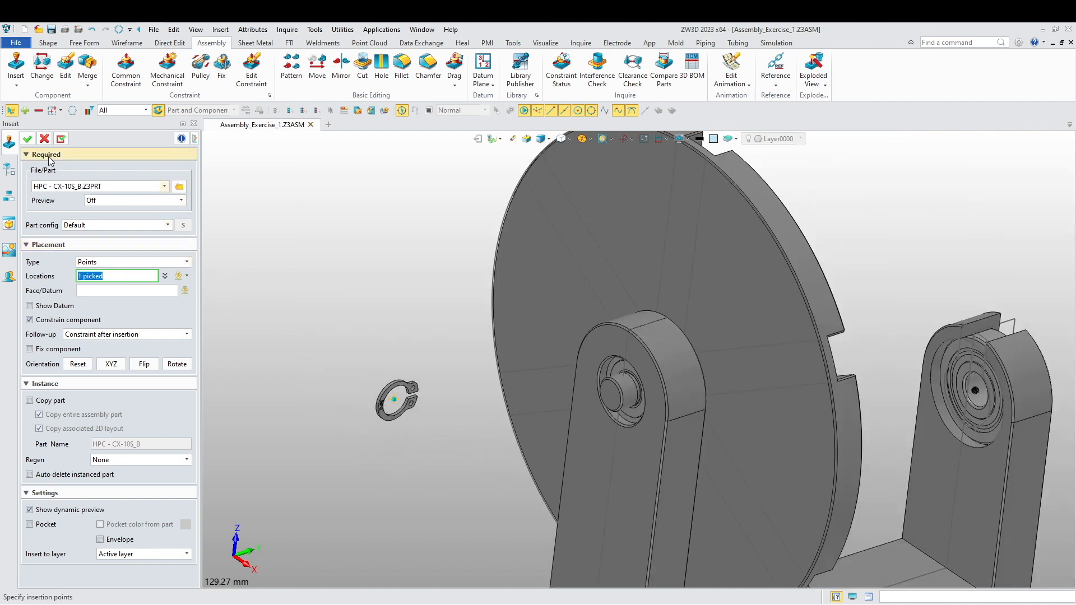
{"action": "left_click", "coordinate": [27, 140]}
{"action": "scroll", "coordinate": [315, 338], "scroll_direction": "up", "scroll_amount": 3}
{"action": "key", "text": "Escape"}
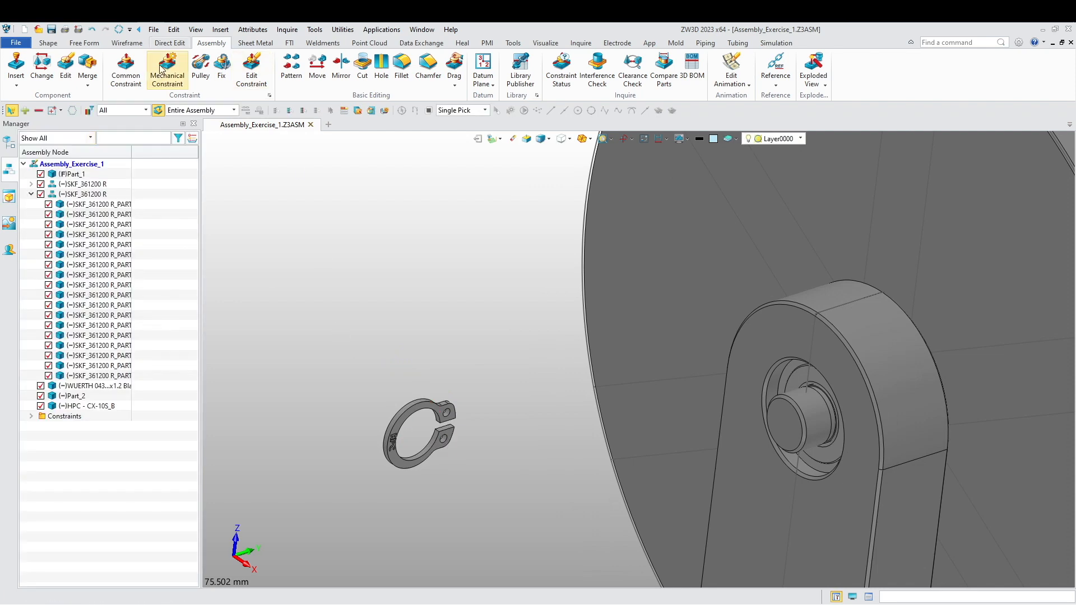
- Add a same-facing concentric constraint between the HPC circlip's inner curved face and the cylindrical groove face on Part_2's shaft
{"action": "scroll", "coordinate": [487, 479], "scroll_direction": "up", "scroll_amount": 5}
{"action": "scroll", "coordinate": [280, 370], "scroll_direction": "up", "scroll_amount": 5}
{"action": "key", "text": "Escape"}
{"action": "left_click", "coordinate": [125, 71]}
{"action": "left_click", "coordinate": [321, 323]}
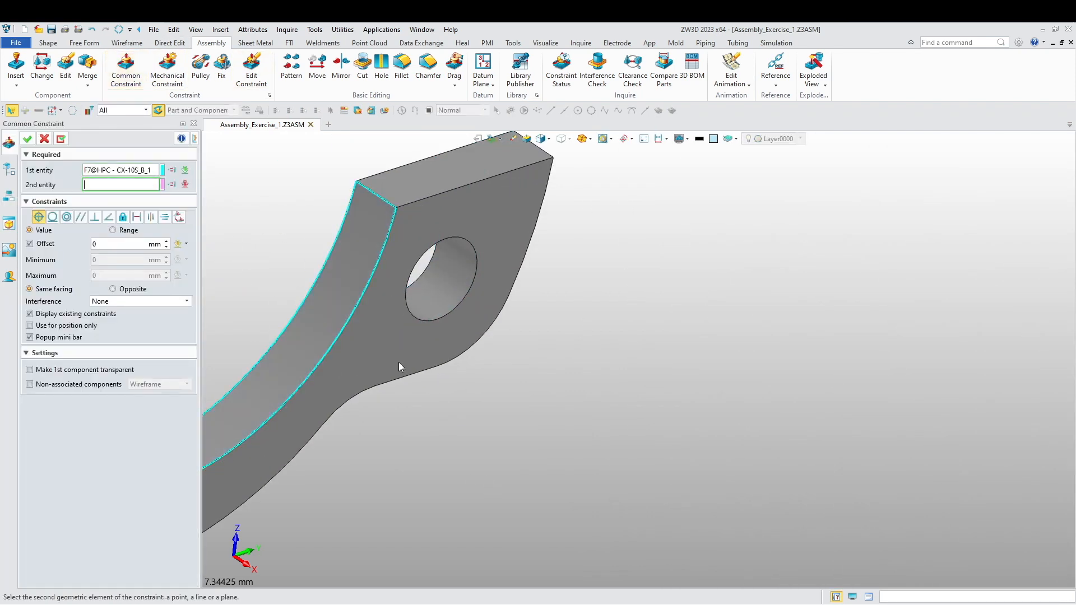
{"action": "scroll", "coordinate": [500, 388], "scroll_direction": "down", "scroll_amount": 5}
{"action": "scroll", "coordinate": [535, 387], "scroll_direction": "up", "scroll_amount": 2}
{"action": "scroll", "coordinate": [587, 400], "scroll_direction": "up", "scroll_amount": 5}
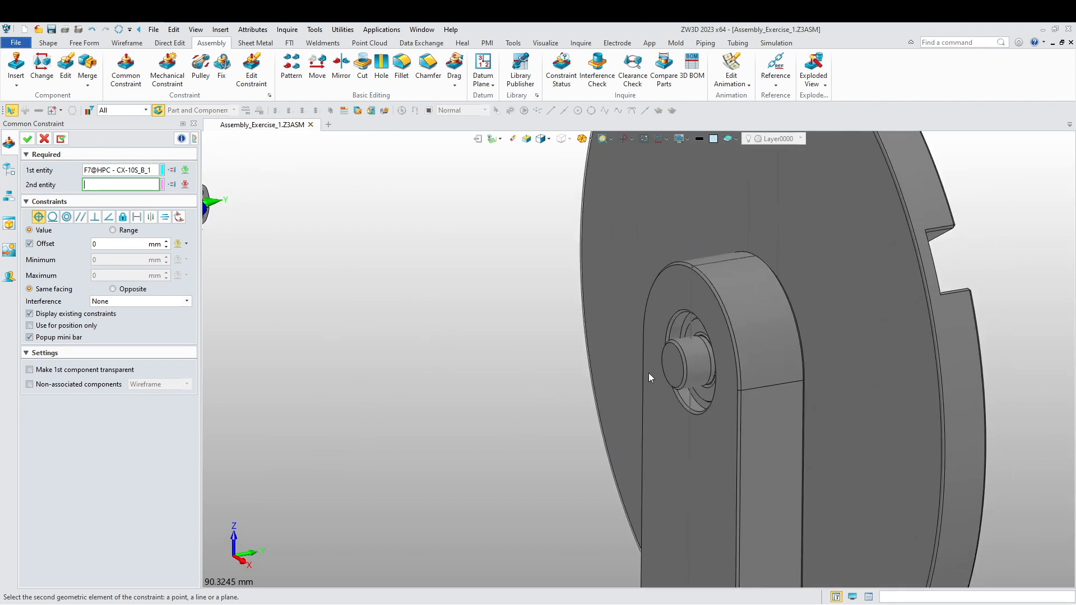
{"action": "left_click", "coordinate": [789, 321]}
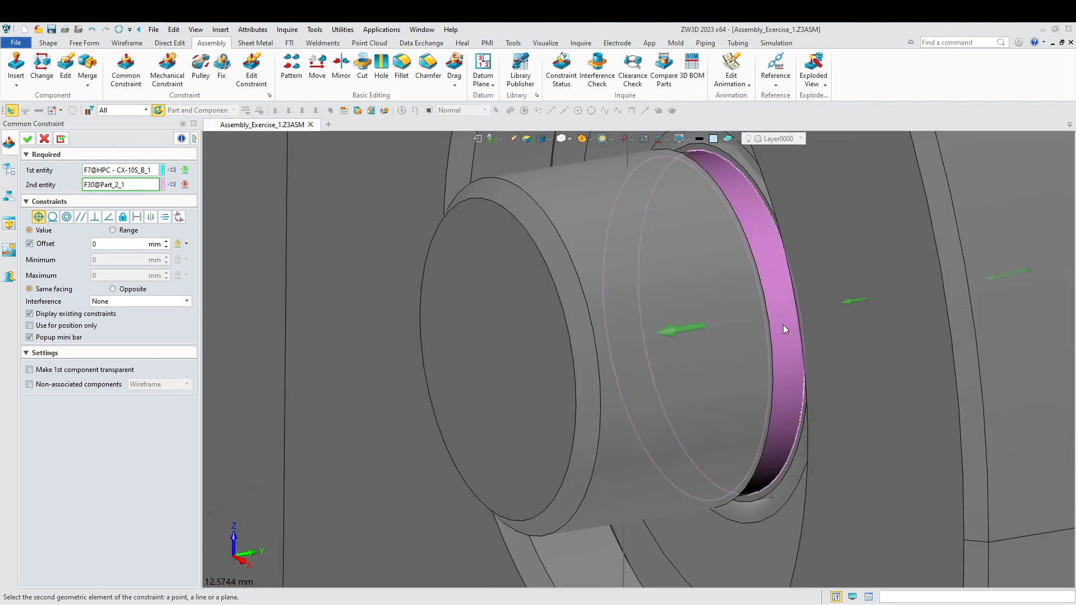
{"action": "scroll", "coordinate": [750, 329], "scroll_direction": "down", "scroll_amount": 4}
{"action": "scroll", "coordinate": [749, 335], "scroll_direction": "down", "scroll_amount": 5}
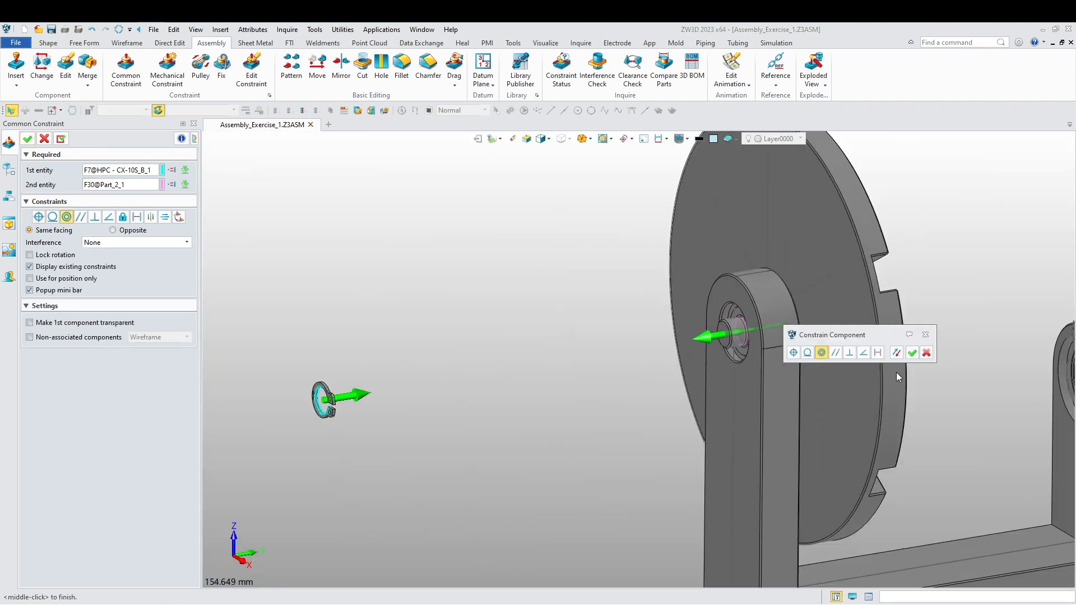
{"action": "left_click", "coordinate": [912, 354]}
- Add a coincident constraint between the HPC circlip's flat face and the side wall of the groove on Part_2's shaft
{"action": "scroll", "coordinate": [328, 358], "scroll_direction": "up", "scroll_amount": 8}
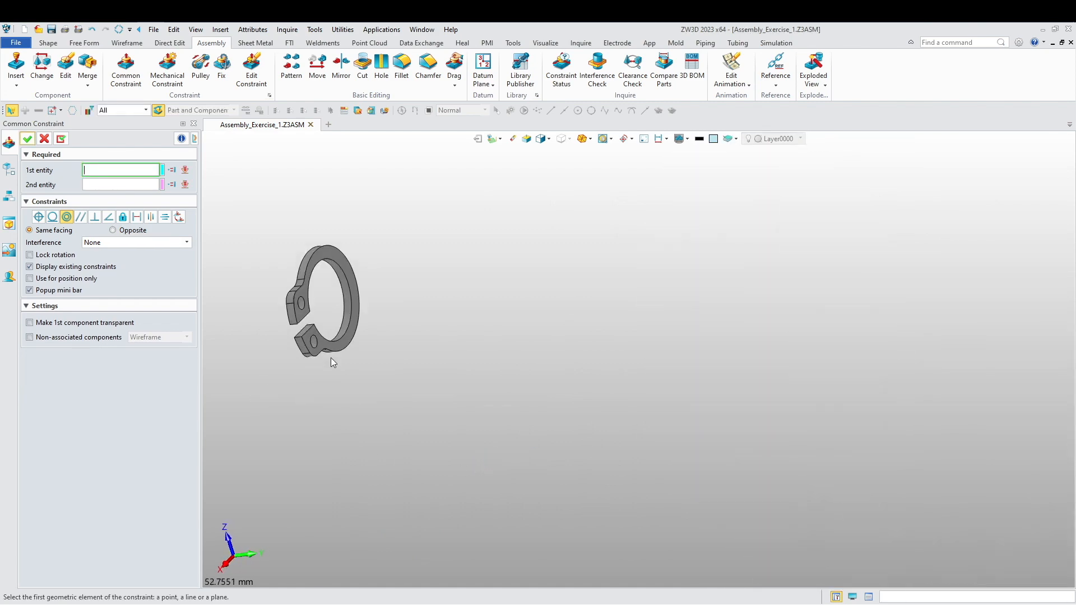
{"action": "left_click", "coordinate": [356, 329]}
{"action": "scroll", "coordinate": [447, 406], "scroll_direction": "down", "scroll_amount": 6}
{"action": "scroll", "coordinate": [808, 342], "scroll_direction": "up", "scroll_amount": 3}
{"action": "scroll", "coordinate": [809, 342], "scroll_direction": "up", "scroll_amount": 10}
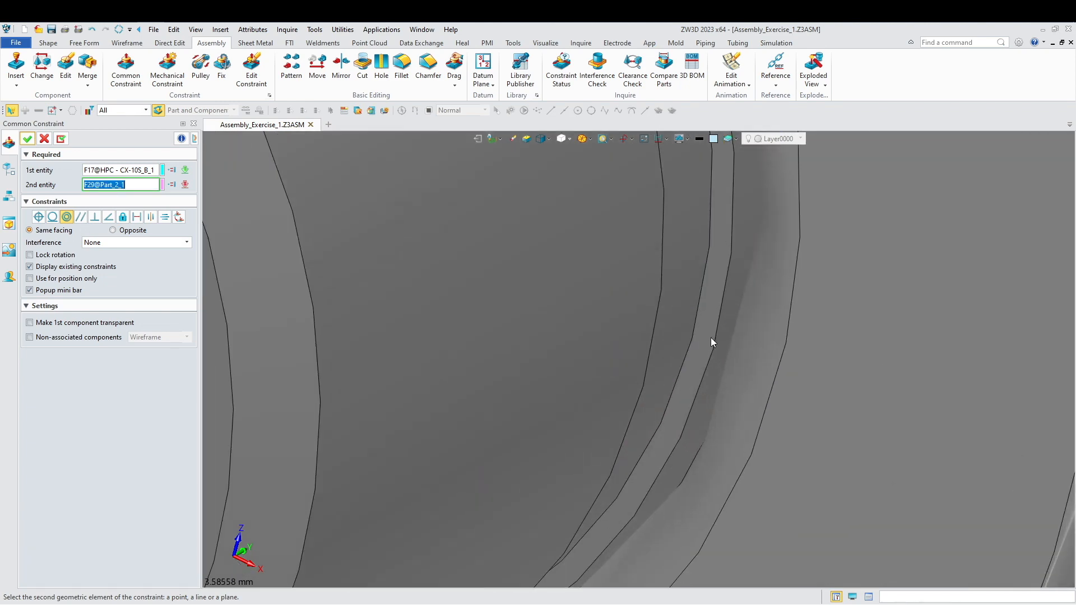
{"action": "scroll", "coordinate": [709, 335], "scroll_direction": "up", "scroll_amount": 1}
{"action": "left_click", "coordinate": [708, 325]}
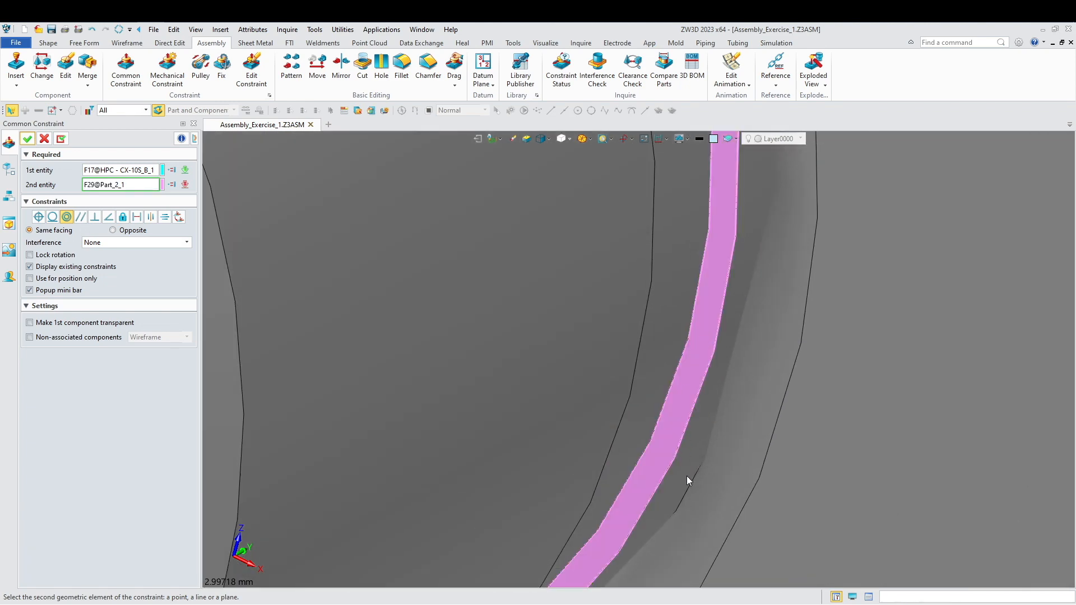
{"action": "left_click", "coordinate": [816, 504]}
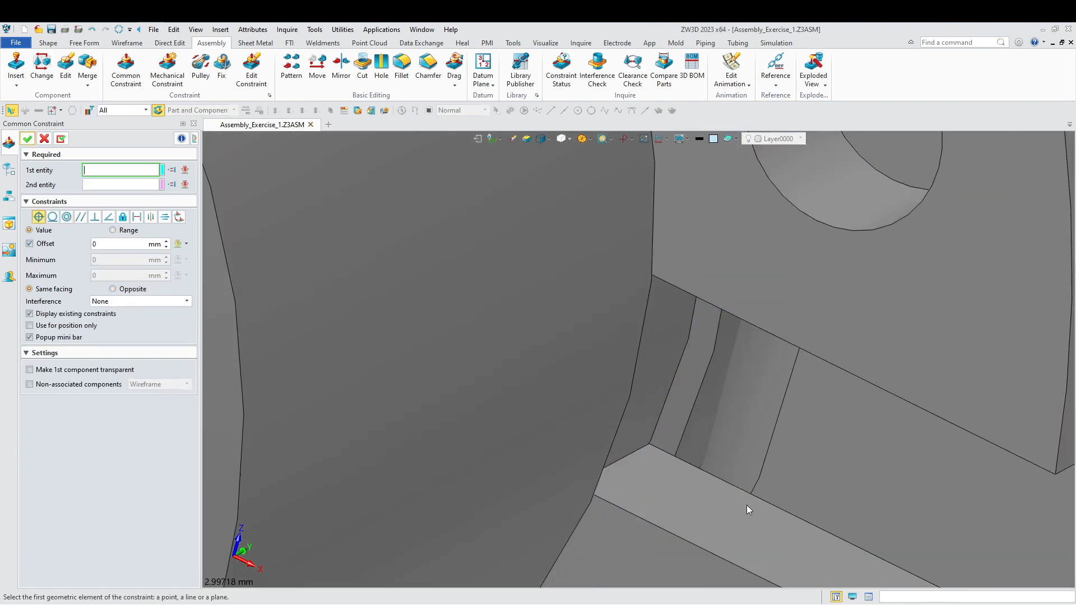
{"action": "scroll", "coordinate": [749, 509], "scroll_direction": "down", "scroll_amount": 5}
{"action": "left_click", "coordinate": [751, 507]}
{"action": "right_click_drag", "start_coordinate": [737, 478], "coordinate": [756, 497]}
{"action": "scroll", "coordinate": [747, 506], "scroll_direction": "down", "scroll_amount": 9}
{"action": "middle_click_drag", "start_coordinate": [410, 417], "coordinate": [476, 362]}
{"action": "key", "text": "Escape"}
{"action": "scroll", "coordinate": [476, 362], "scroll_direction": "down", "scroll_amount": 3}
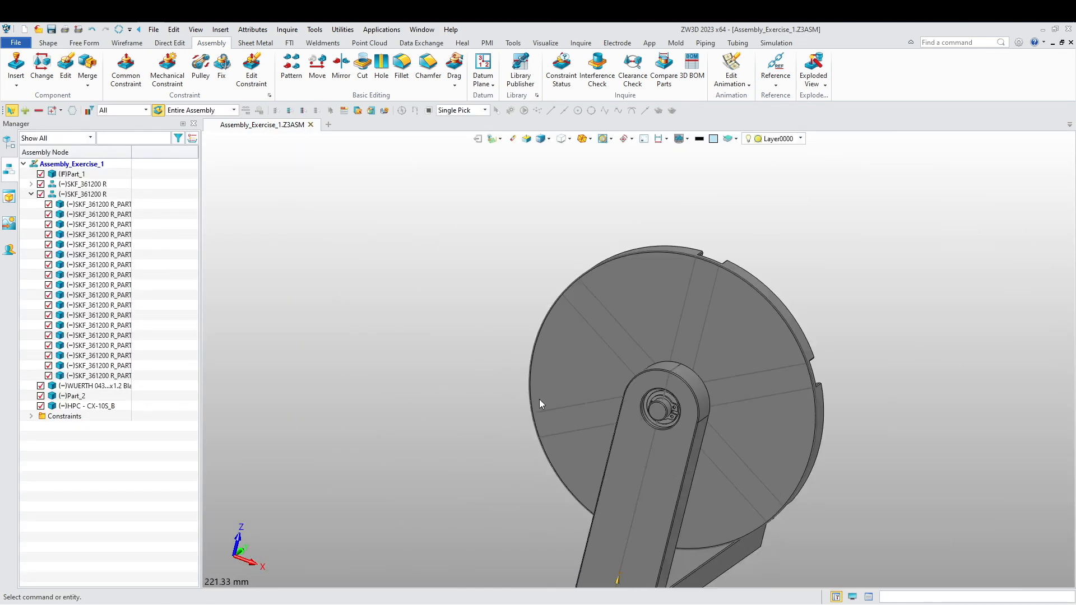
- Collapse the second SKF_361200 R bearing in the assembly tree
{"action": "right_click_drag", "start_coordinate": [539, 399], "coordinate": [498, 398]}
{"action": "left_click", "coordinate": [32, 195]}
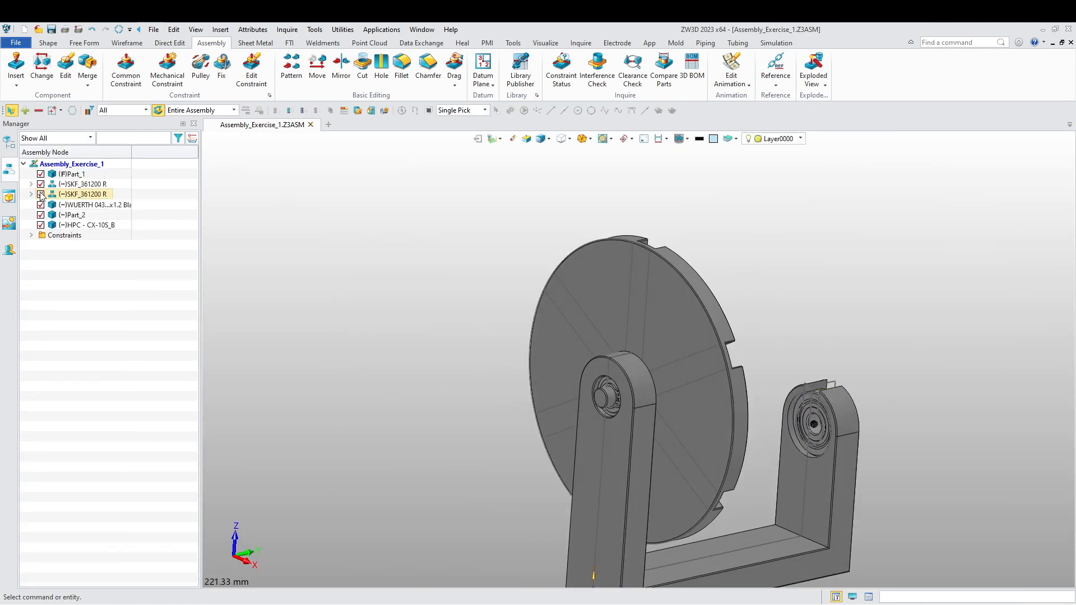
{"action": "scroll", "coordinate": [411, 392], "scroll_direction": "down", "scroll_amount": 4}
{"action": "right_click_drag", "start_coordinate": [411, 391], "coordinate": [429, 347]}
{"action": "scroll", "coordinate": [441, 360], "scroll_direction": "up", "scroll_amount": 3}
{"action": "middle_click_drag", "start_coordinate": [429, 347], "coordinate": [382, 409]}
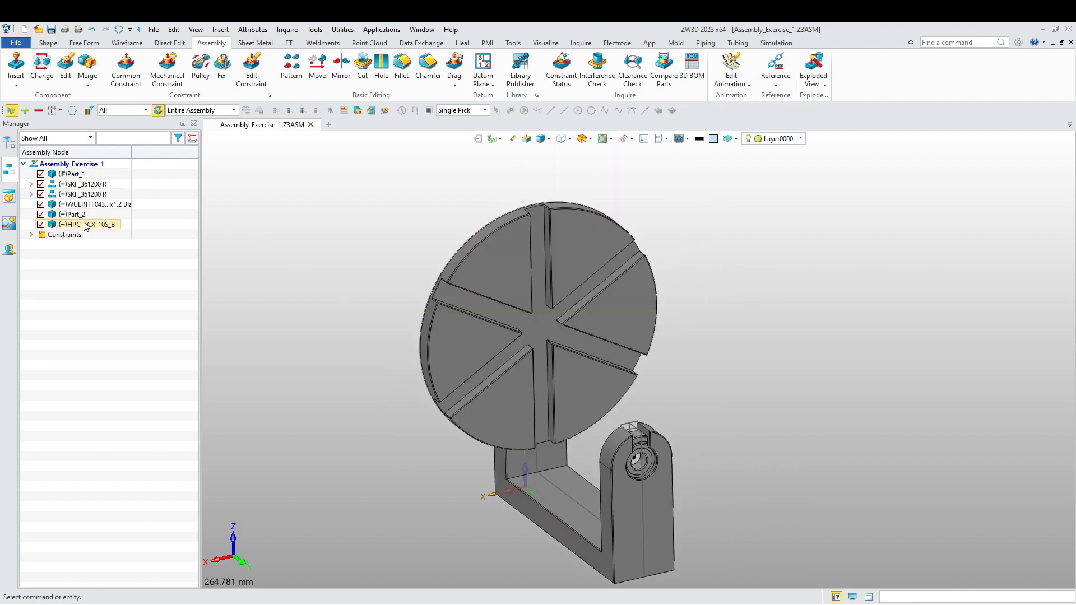
- Insert one Part_3.Z3PRT from the Assembly Exercise 1 folder into the free space beside the shorter arm
{"action": "right_click", "coordinate": [796, 267]}
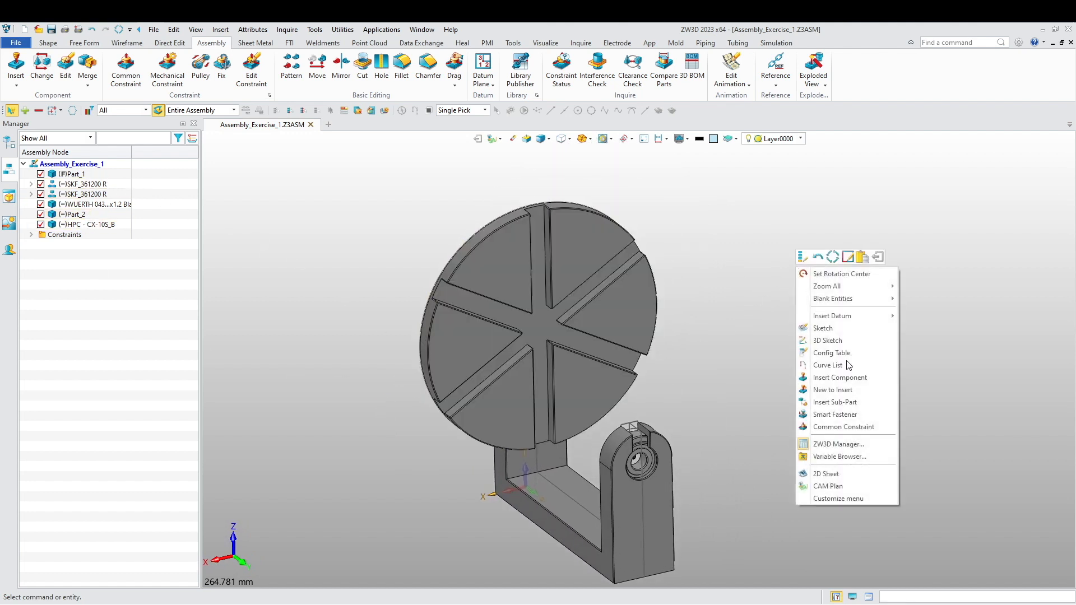
{"action": "left_click", "coordinate": [857, 402]}
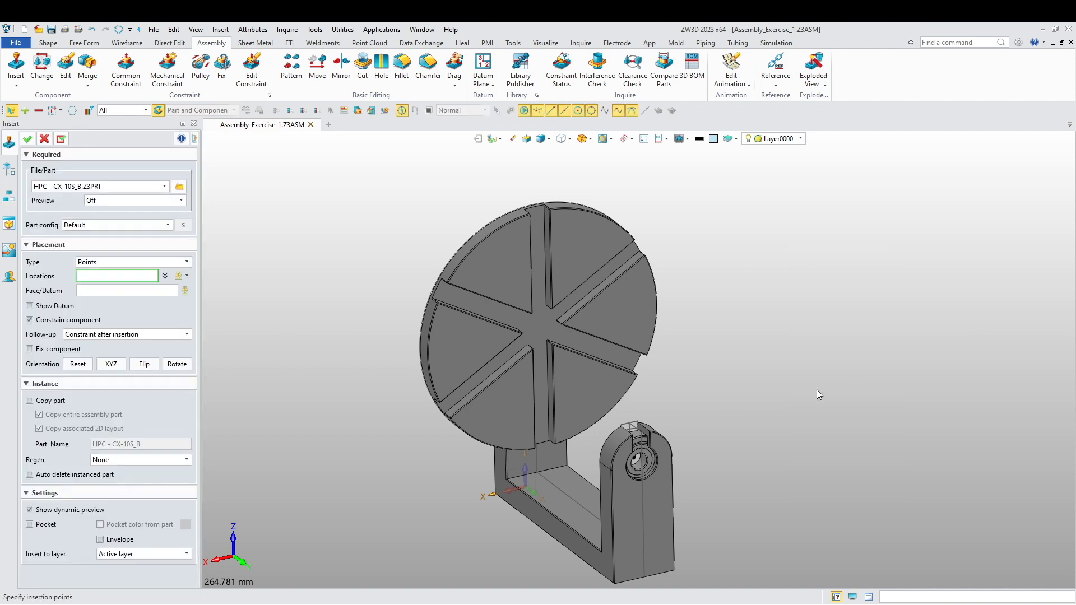
{"action": "left_click", "coordinate": [180, 188]}
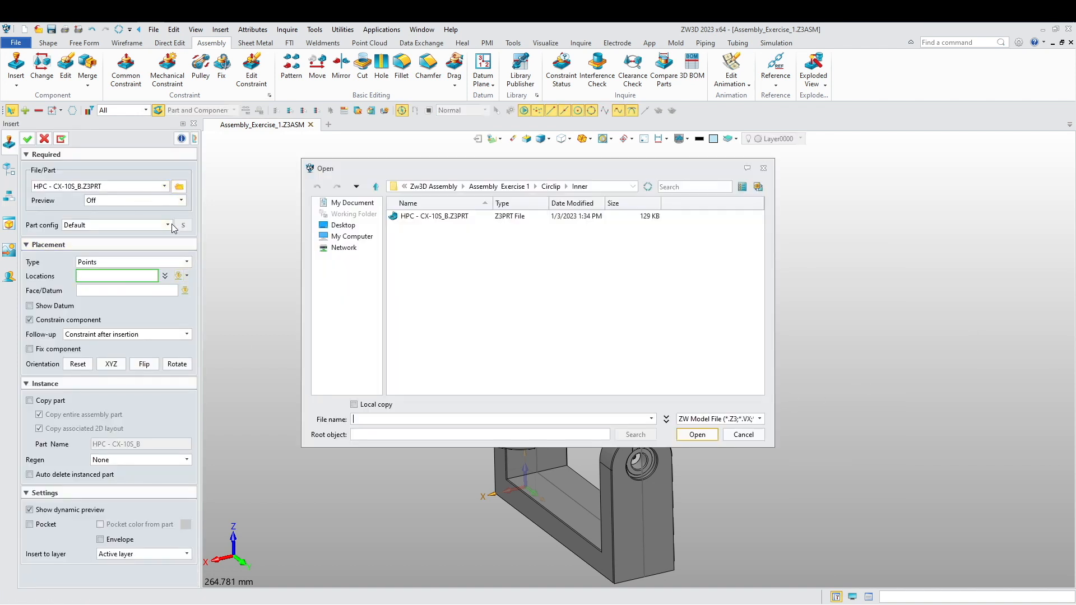
{"action": "left_click", "coordinate": [513, 186]}
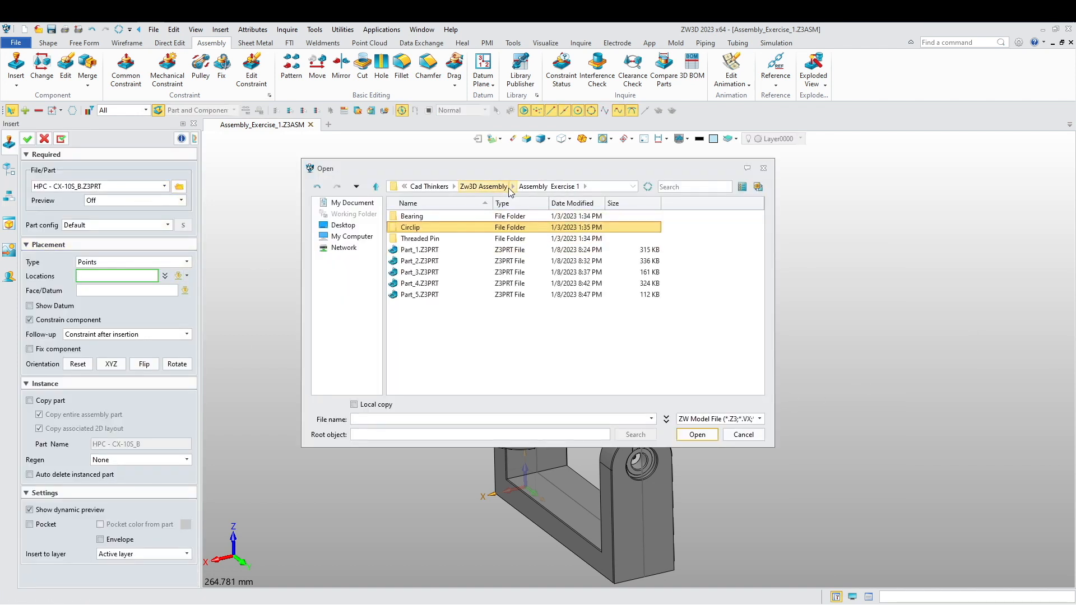
{"action": "left_click", "coordinate": [431, 273]}
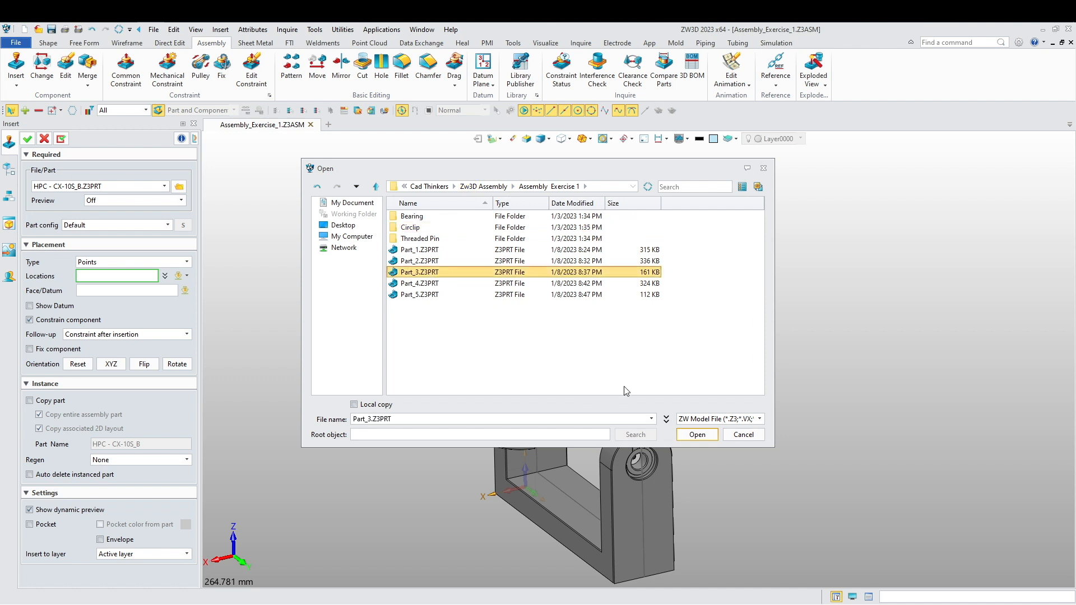
{"action": "left_click", "coordinate": [696, 435]}
{"action": "scroll", "coordinate": [709, 401], "scroll_direction": "down", "scroll_amount": 3}
{"action": "mouse_move", "coordinate": [696, 396]}
{"action": "right_mouse_down"}
{"action": "mouse_move", "coordinate": [708, 411]}
{"action": "mouse_move", "coordinate": [698, 386]}
{"action": "mouse_move", "coordinate": [696, 401]}
{"action": "right_mouse_up"}
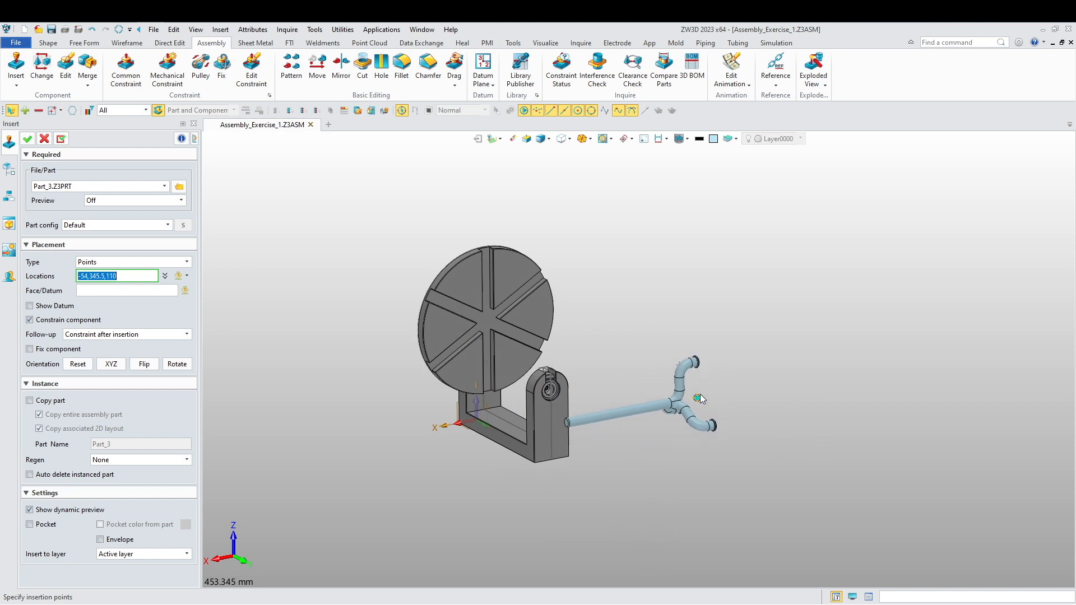
{"action": "left_click", "coordinate": [730, 321]}
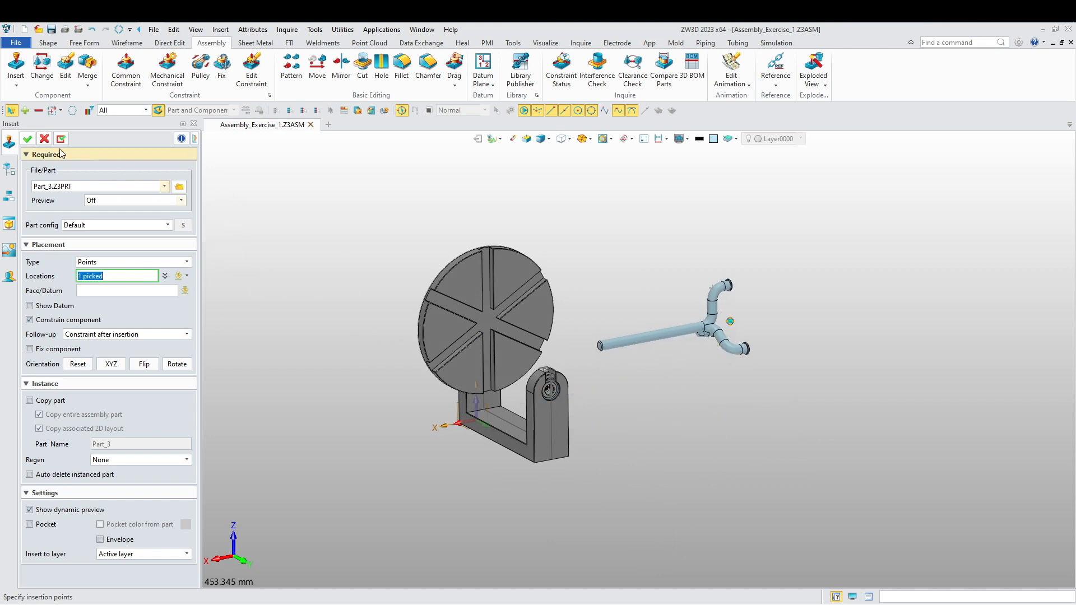
{"action": "left_click", "coordinate": [27, 140]}
{"action": "scroll", "coordinate": [479, 294], "scroll_direction": "up", "scroll_amount": 4}
{"action": "key", "text": "Escape"}
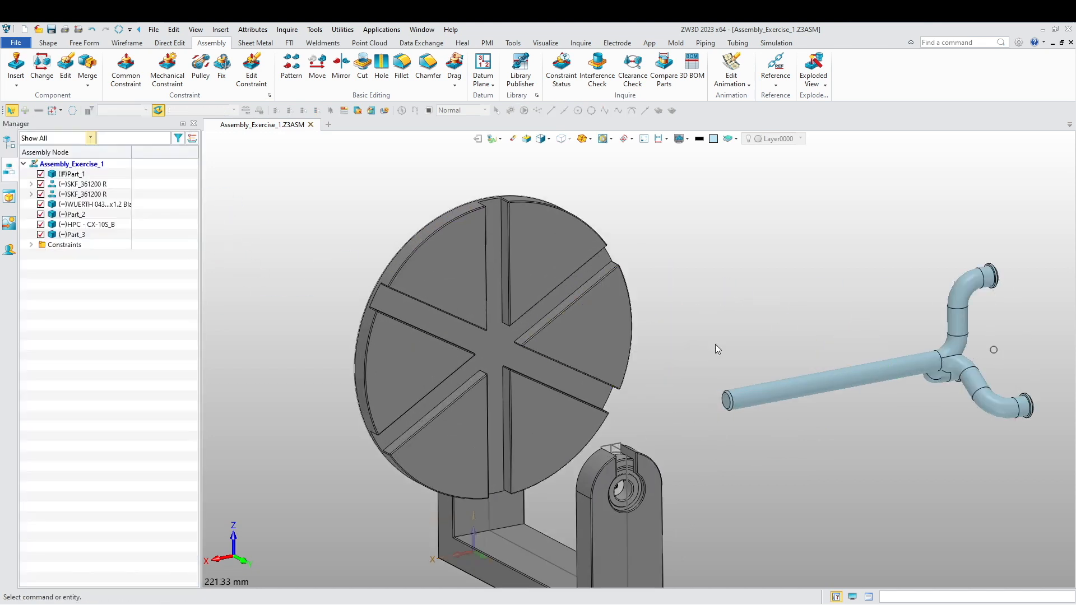
- Add a same-facing concentric constraint between Part_3's straight shaft and the inner bore of the shorter arm's bearing
{"action": "left_click", "coordinate": [128, 79]}
{"action": "scroll", "coordinate": [843, 382], "scroll_direction": "up", "scroll_amount": 3}
{"action": "left_click", "coordinate": [841, 381]}
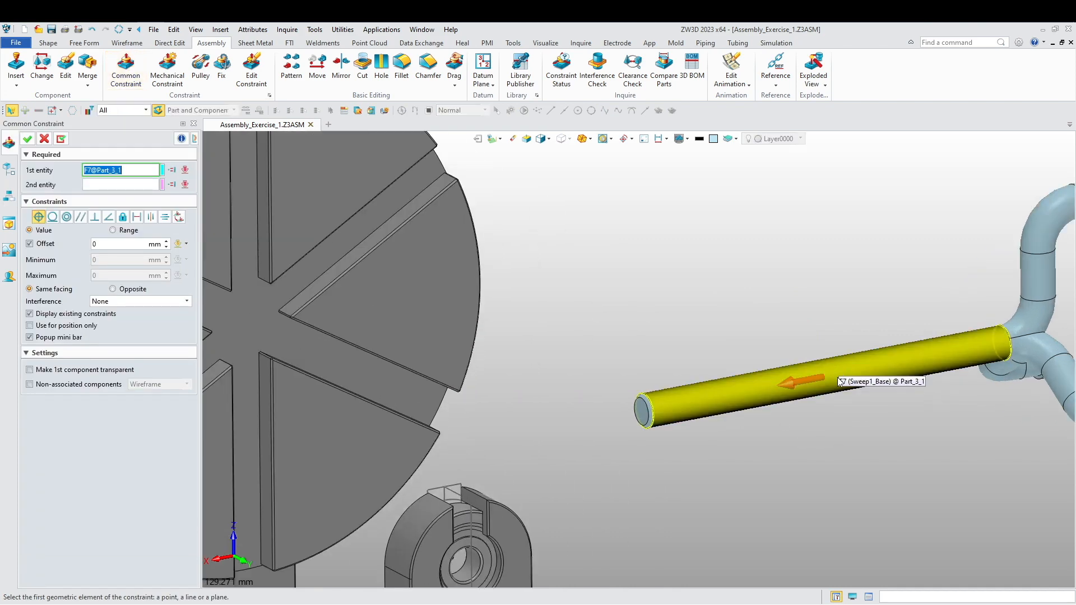
{"action": "scroll", "coordinate": [505, 544], "scroll_direction": "up", "scroll_amount": 8}
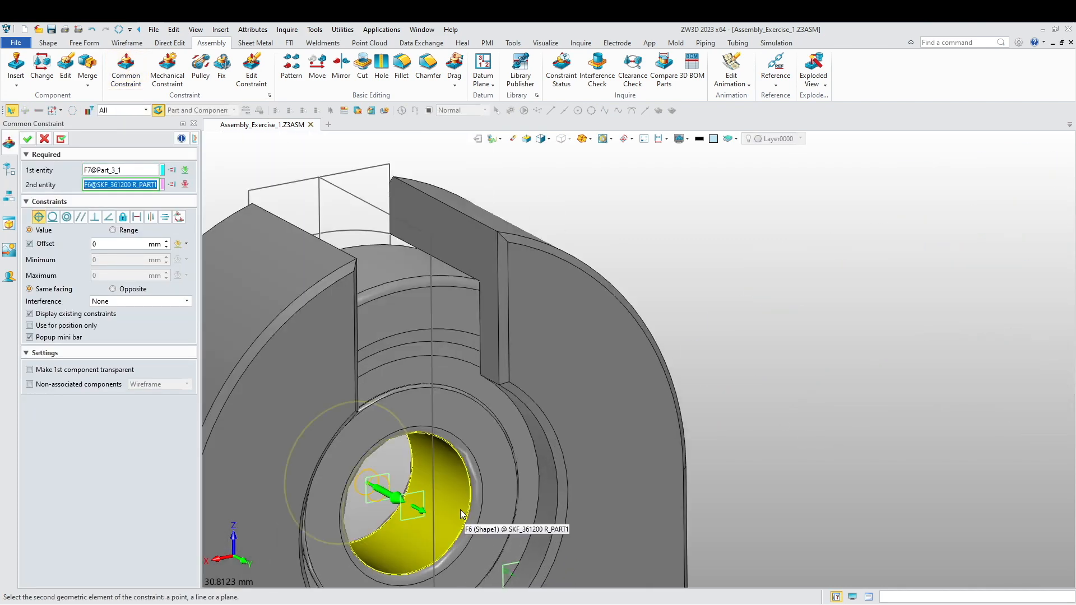
{"action": "left_click", "coordinate": [465, 506]}
{"action": "scroll", "coordinate": [605, 420], "scroll_direction": "down", "scroll_amount": 15}
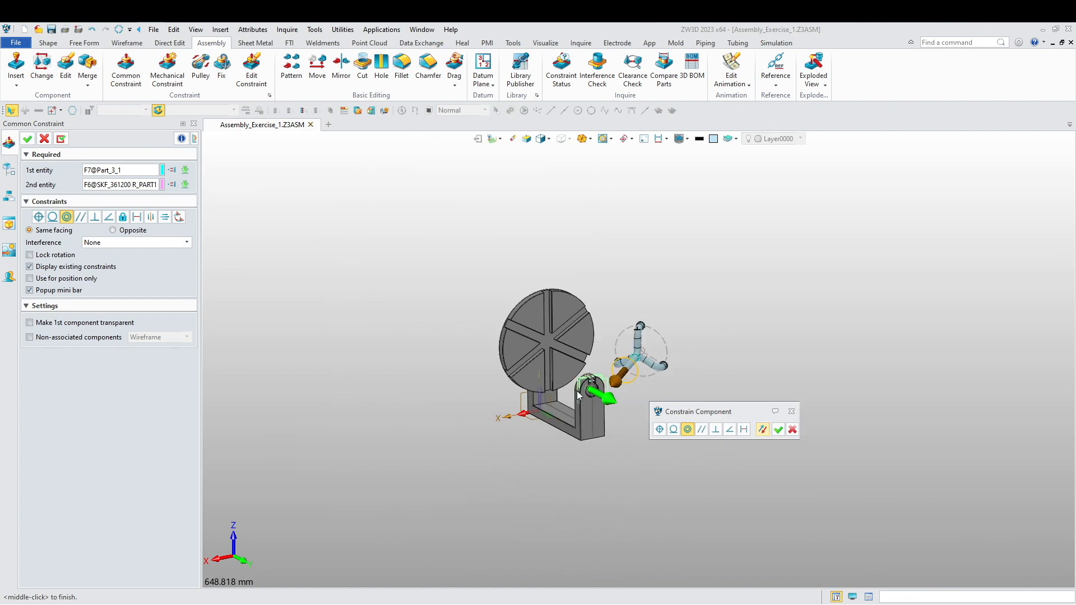
{"action": "middle_click_drag", "start_coordinate": [575, 457], "coordinate": [488, 466]}
{"action": "right_click_drag", "start_coordinate": [488, 466], "coordinate": [481, 473]}
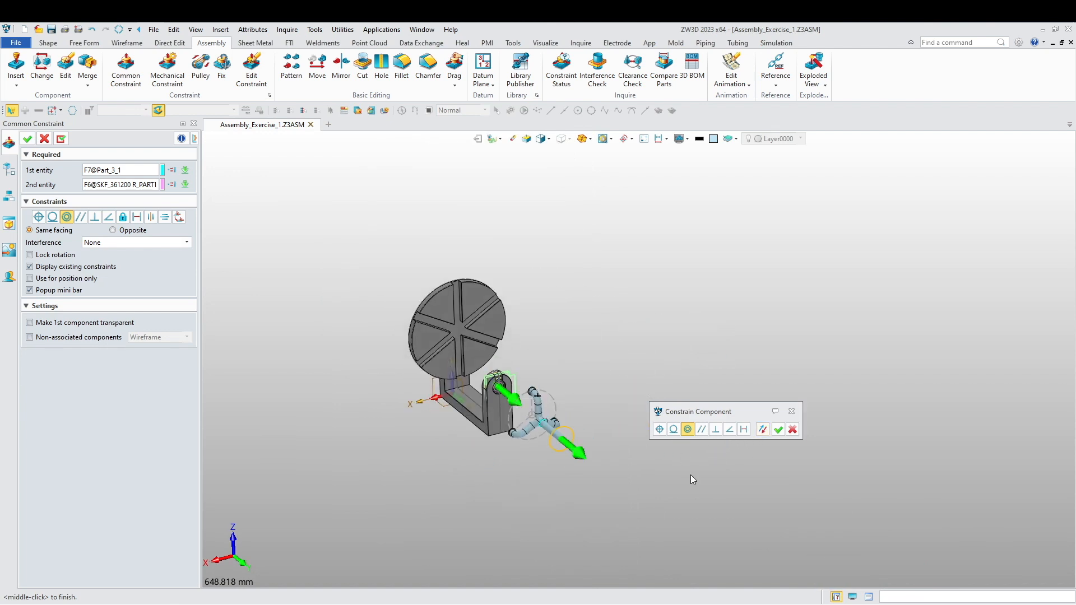
{"action": "left_click", "coordinate": [778, 430]}
- Add an opposite-facing coincident constraint with a 1 mm offset between a branch end face of Part_3 and the slot floor face of Part_2
{"action": "right_click_drag", "start_coordinate": [734, 455], "coordinate": [631, 493]}
{"action": "scroll", "coordinate": [570, 395], "scroll_direction": "up", "scroll_amount": 5}
{"action": "left_click", "coordinate": [533, 387]}
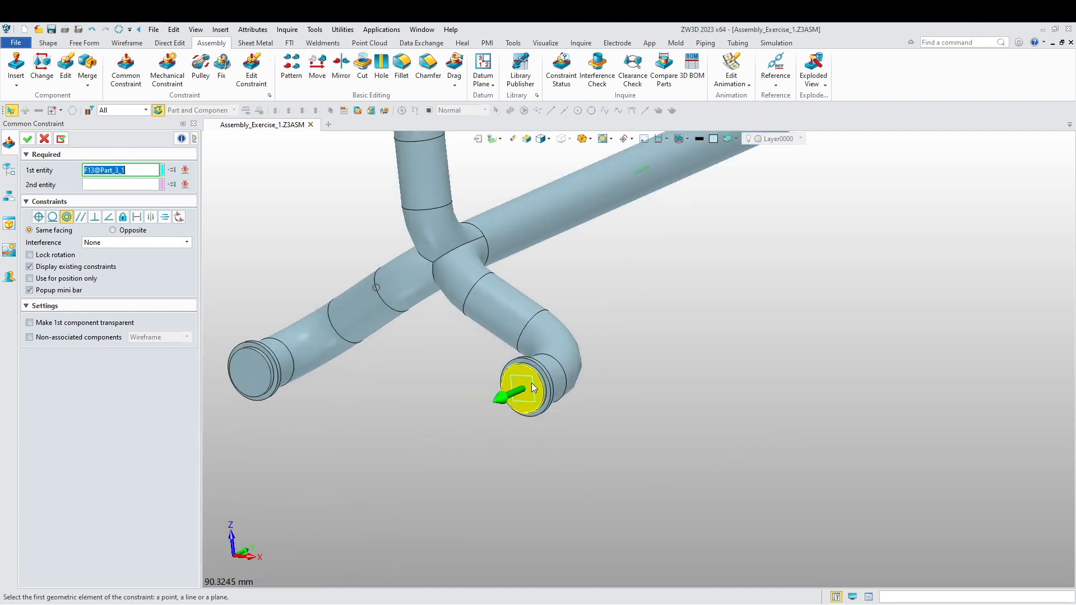
{"action": "scroll", "coordinate": [532, 386], "scroll_direction": "down", "scroll_amount": 8}
{"action": "right_click_drag", "start_coordinate": [499, 437], "coordinate": [429, 383]}
{"action": "scroll", "coordinate": [415, 291], "scroll_direction": "up", "scroll_amount": 10}
{"action": "left_click", "coordinate": [413, 250]}
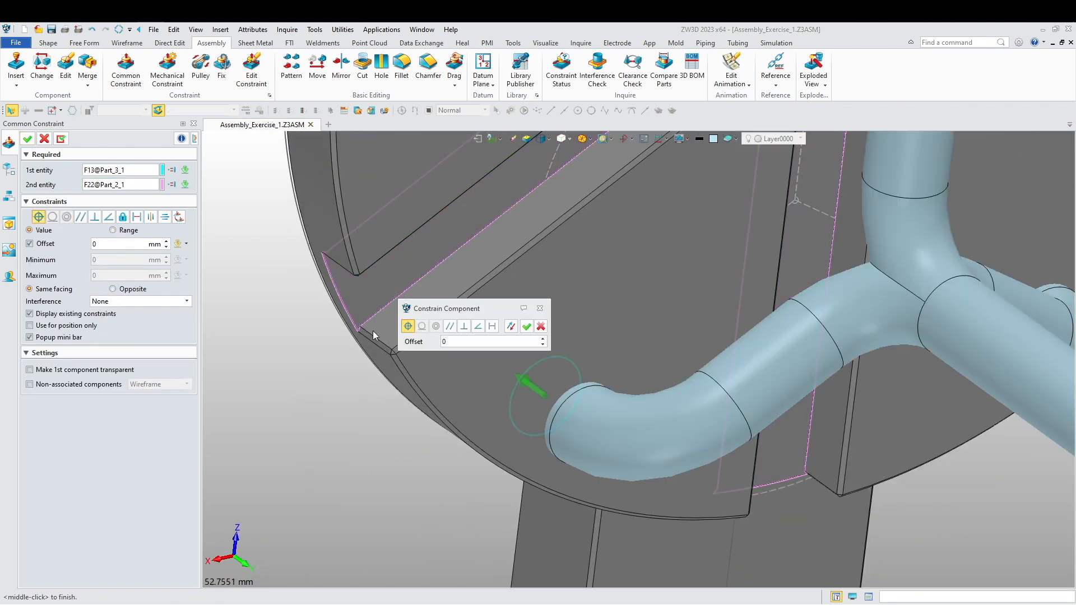
{"action": "scroll", "coordinate": [324, 393], "scroll_direction": "down", "scroll_amount": 3}
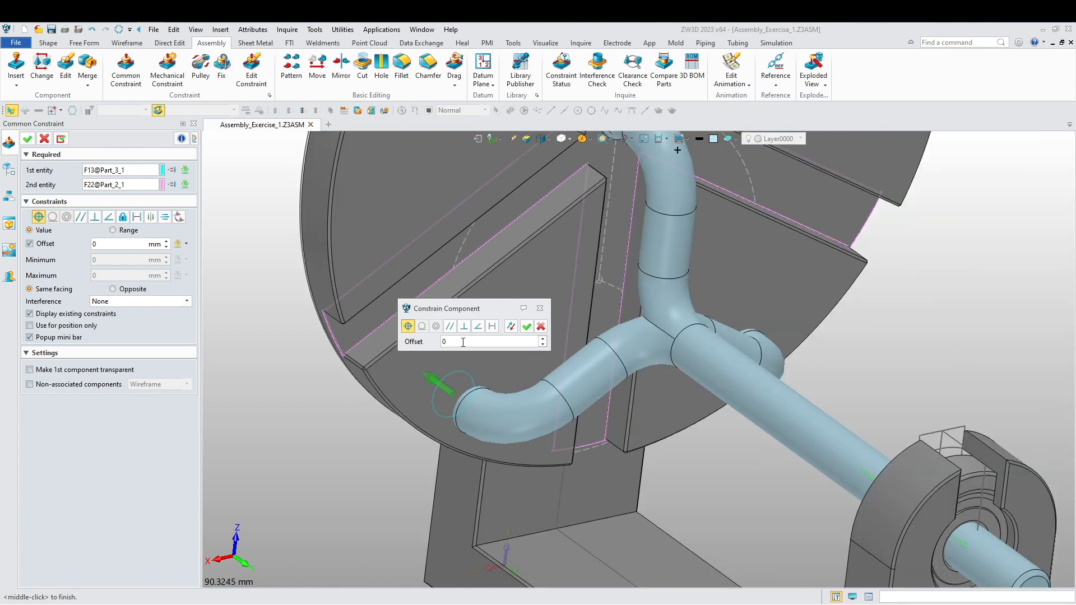
{"action": "key", "text": "BackSpace"}
{"action": "type", "text": "1"}
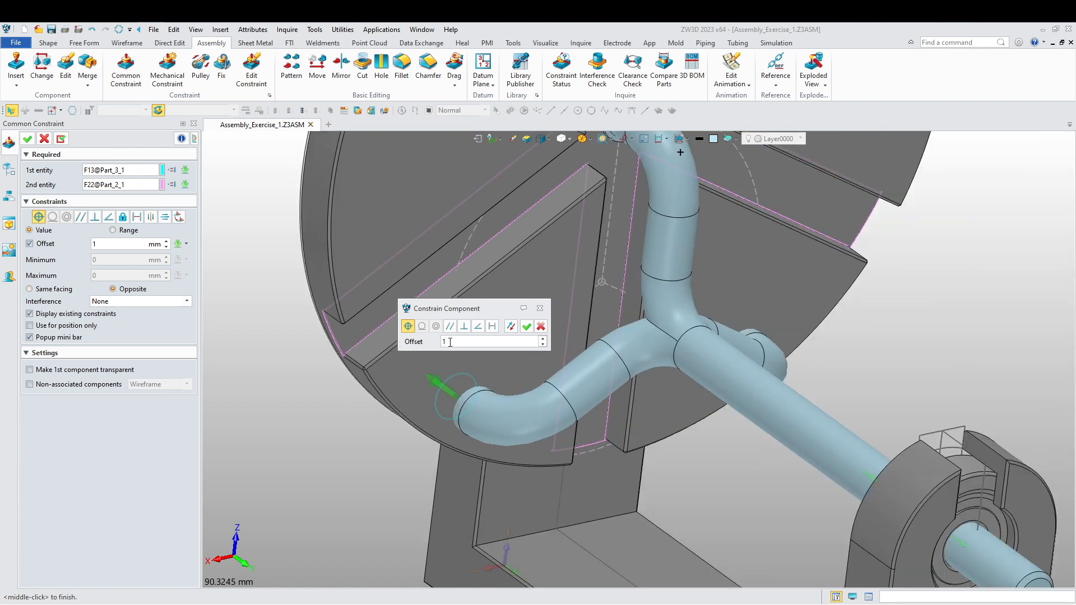
{"action": "left_click", "coordinate": [525, 326]}
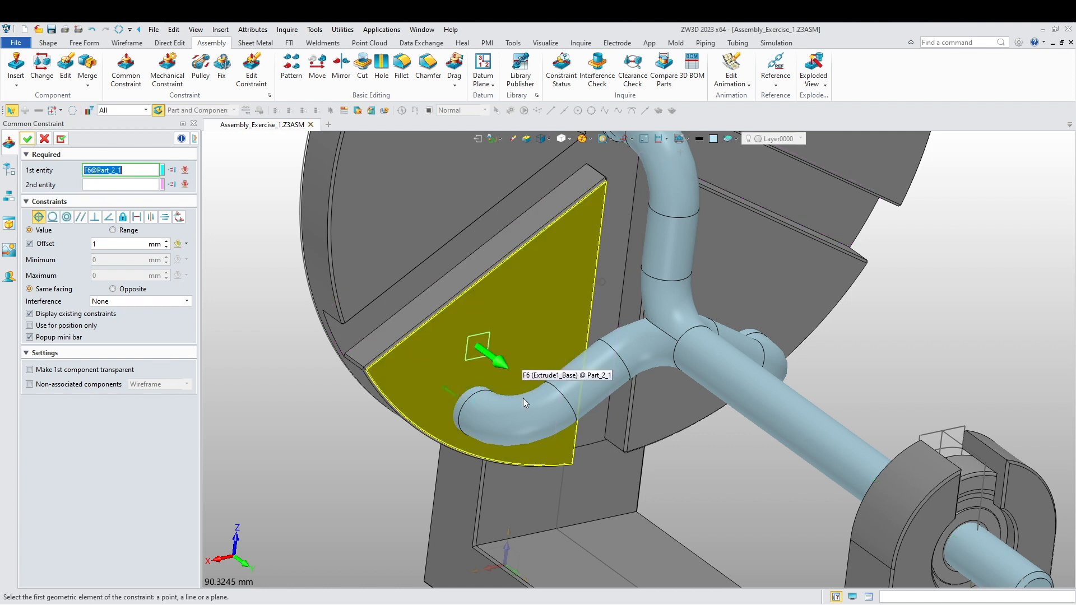
- Rotate Part_3 about its shaft with the Drag command so one branch end lies over a slot in Part_2's disc
{"action": "scroll", "coordinate": [523, 385], "scroll_direction": "down", "scroll_amount": 4}
{"action": "middle_click_drag", "start_coordinate": [438, 241], "coordinate": [416, 308]}
{"action": "key", "text": "Escape"}
{"action": "left_click", "coordinate": [459, 63]}
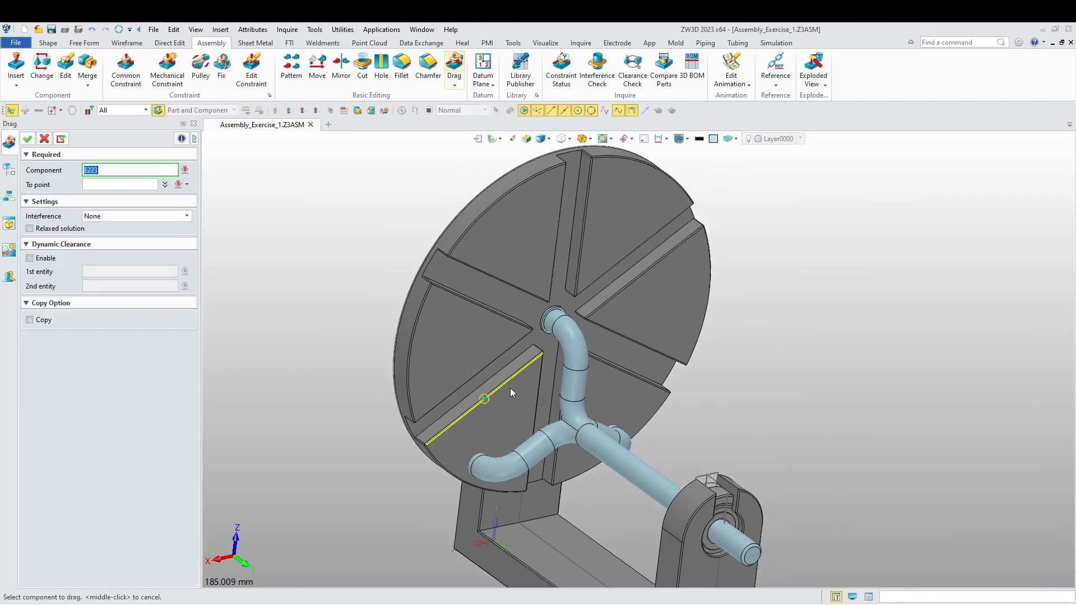
{"action": "left_click_drag", "start_coordinate": [495, 402], "coordinate": [522, 421]}
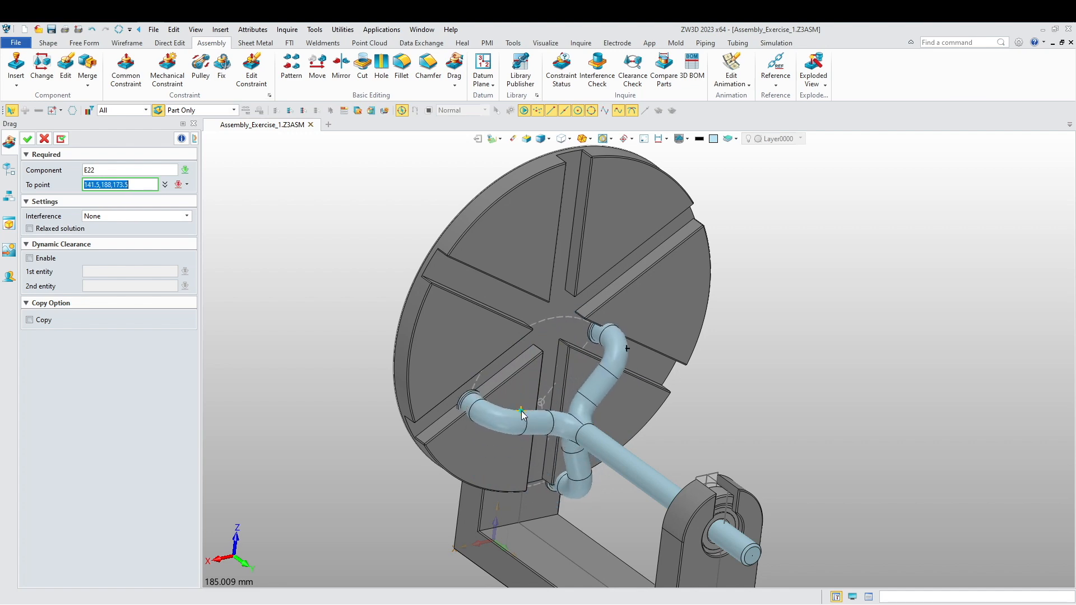
{"action": "middle_click", "coordinate": [521, 411]}
- Add a tangent constraint with a 1 mm offset between the rim face of Part_3's branch end and the side wall of Part_2's slot
{"action": "scroll", "coordinate": [452, 418], "scroll_direction": "up", "scroll_amount": 6}
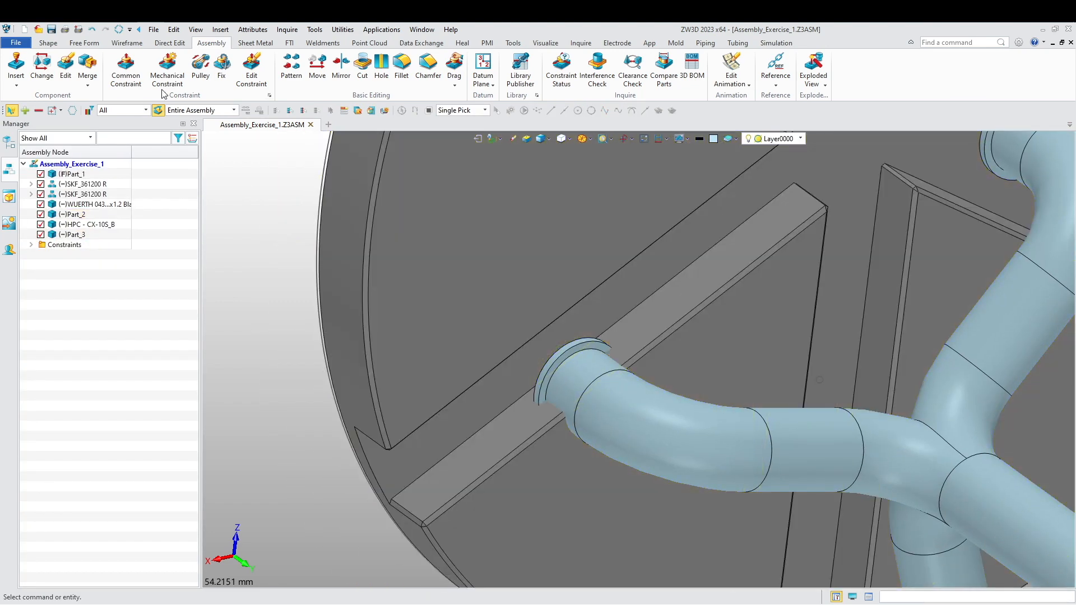
{"action": "left_click", "coordinate": [127, 73]}
{"action": "scroll", "coordinate": [507, 384], "scroll_direction": "up", "scroll_amount": 6}
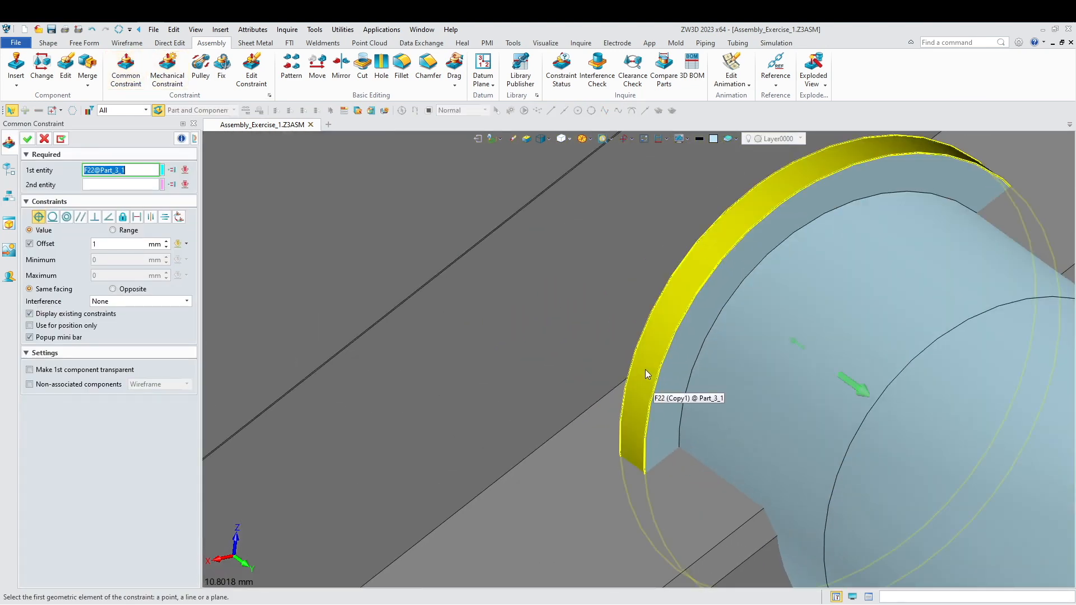
{"action": "left_click", "coordinate": [644, 370]}
{"action": "scroll", "coordinate": [603, 402], "scroll_direction": "down", "scroll_amount": 6}
{"action": "right_click_drag", "start_coordinate": [603, 402], "coordinate": [556, 356]}
{"action": "scroll", "coordinate": [557, 355], "scroll_direction": "up", "scroll_amount": 3}
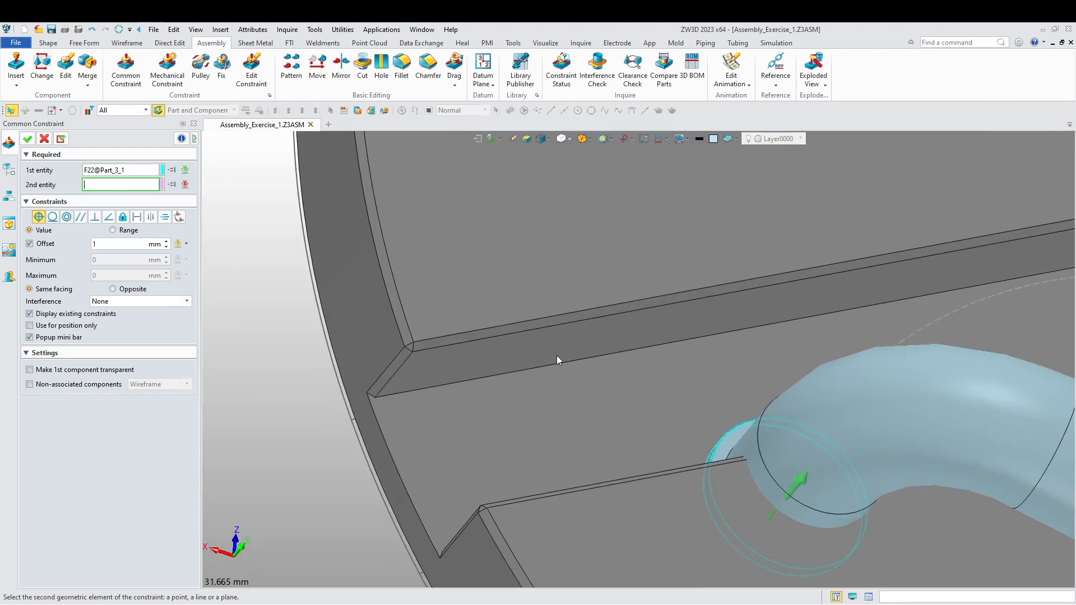
{"action": "left_click", "coordinate": [579, 338]}
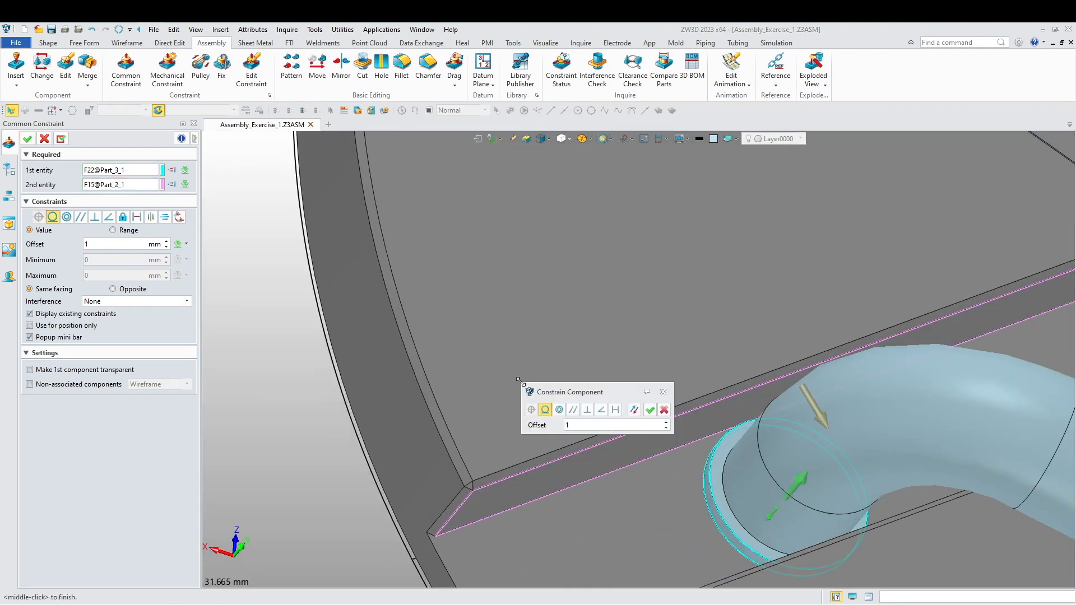
{"action": "left_click", "coordinate": [650, 415]}
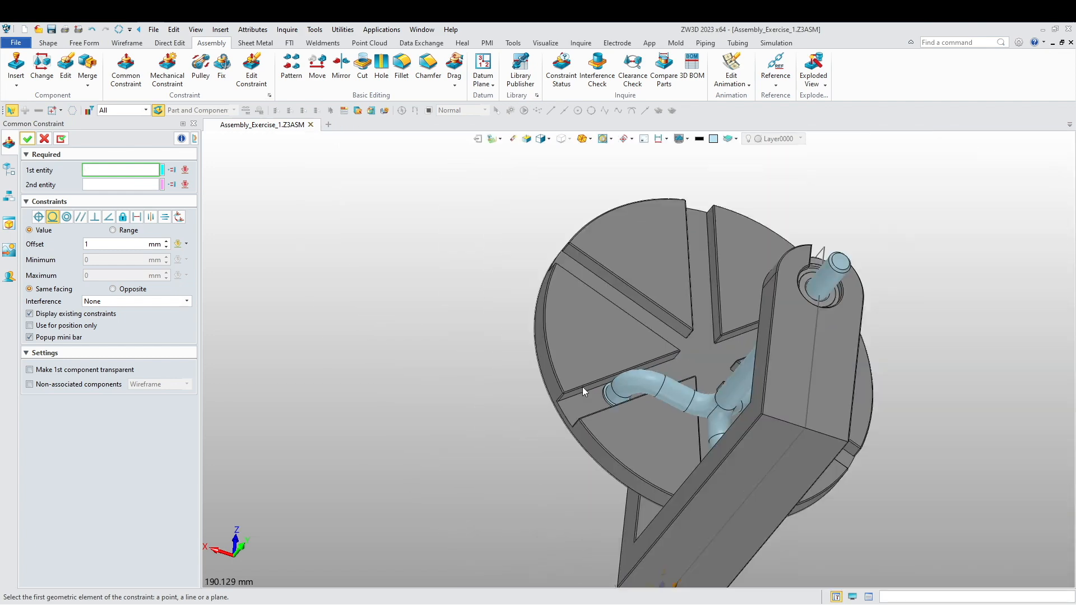
- Test the coupled rotation of Part_3 and Part_2's slotted disc with the Drag command
{"action": "right_click_drag", "start_coordinate": [630, 498], "coordinate": [610, 434]}
{"action": "scroll", "coordinate": [608, 426], "scroll_direction": "up", "scroll_amount": 2}
{"action": "scroll", "coordinate": [608, 428], "scroll_direction": "up", "scroll_amount": 2}
{"action": "left_click", "coordinate": [454, 64]}
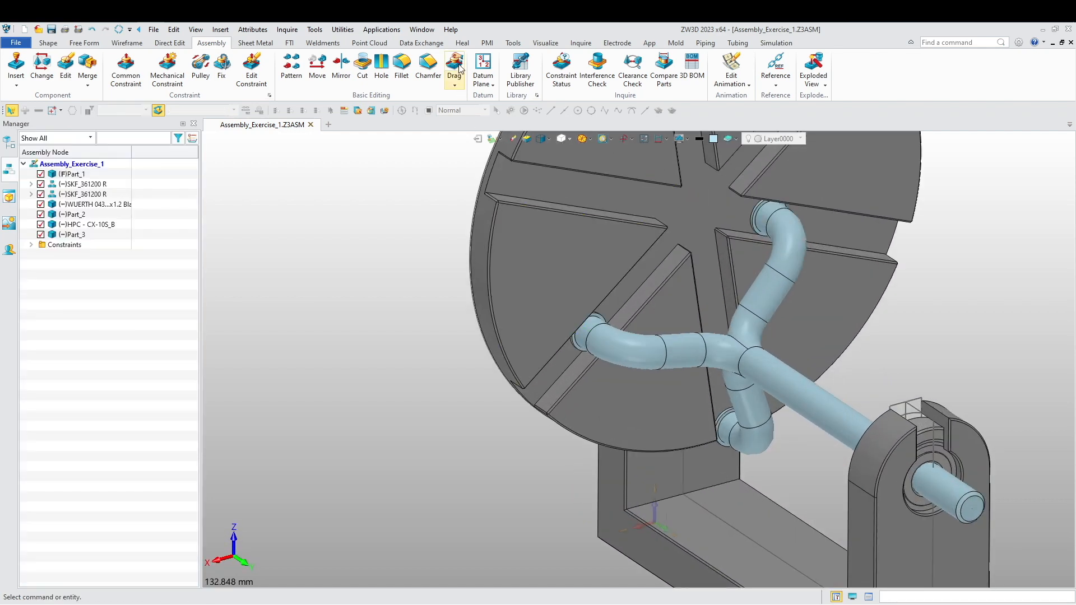
{"action": "left_click", "coordinate": [608, 341]}
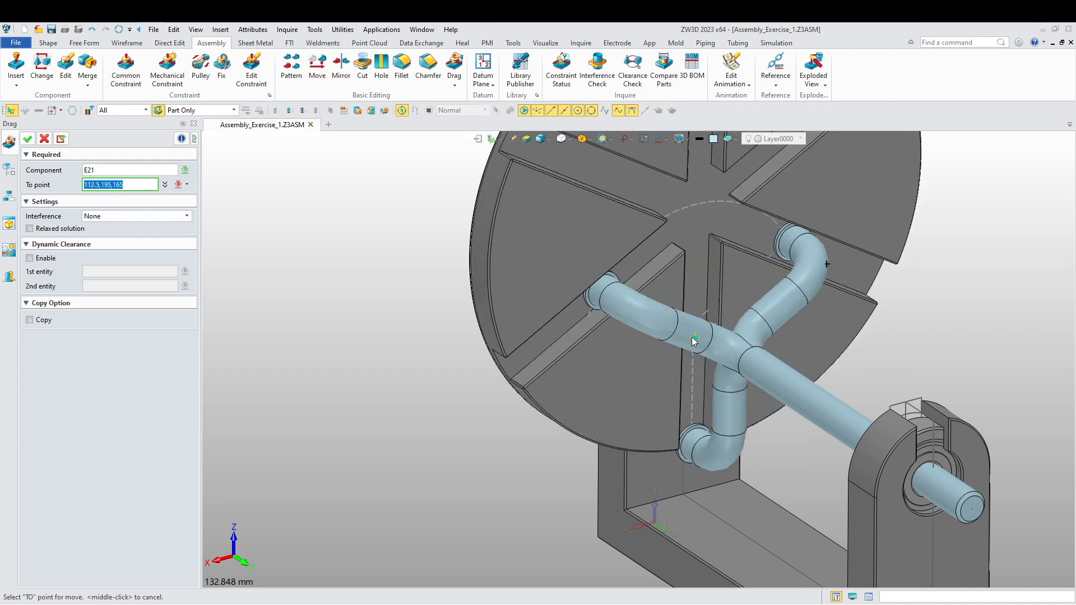
{"action": "scroll", "coordinate": [637, 334], "scroll_direction": "down", "scroll_amount": 5}
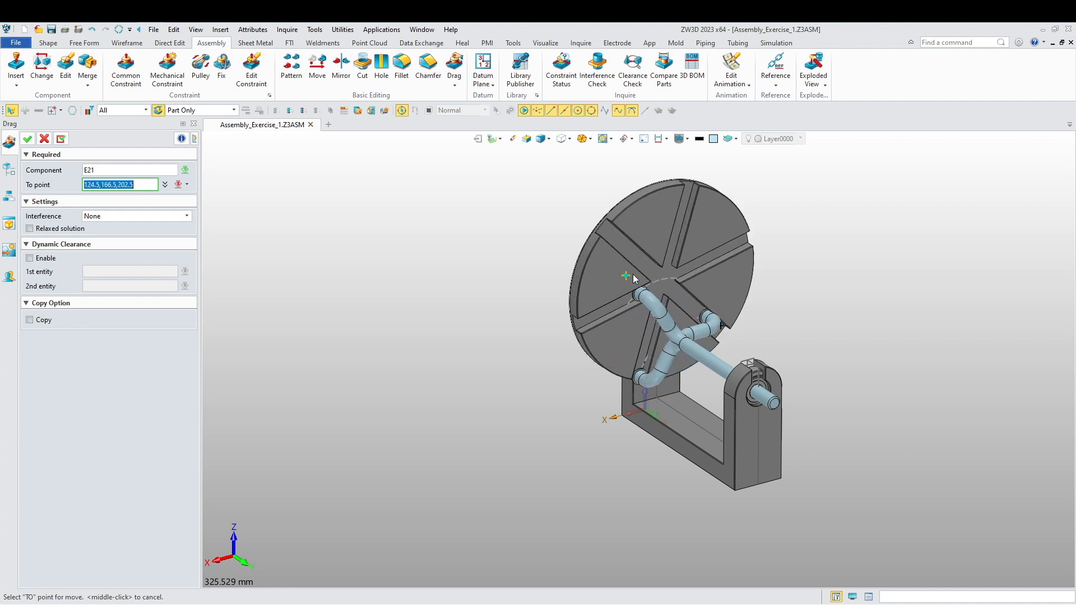
{"action": "middle_click", "coordinate": [610, 253]}
{"action": "right_click_drag", "start_coordinate": [593, 367], "coordinate": [429, 431]}
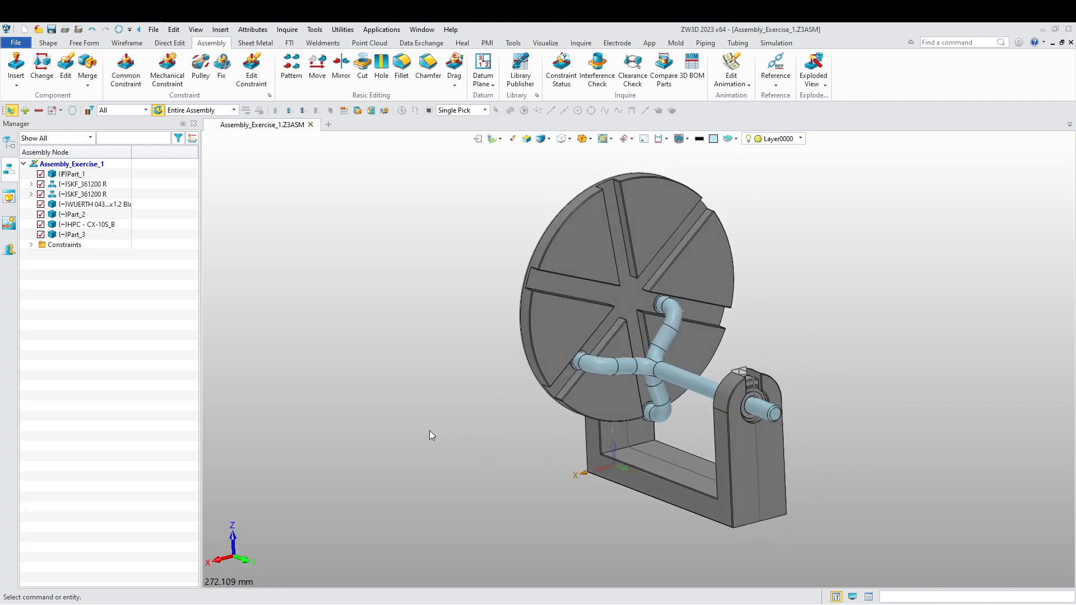
- Insert three copies of Part_4.Z3PRT at free points in the empty space beside the assembly
{"action": "right_click", "coordinate": [389, 338]}
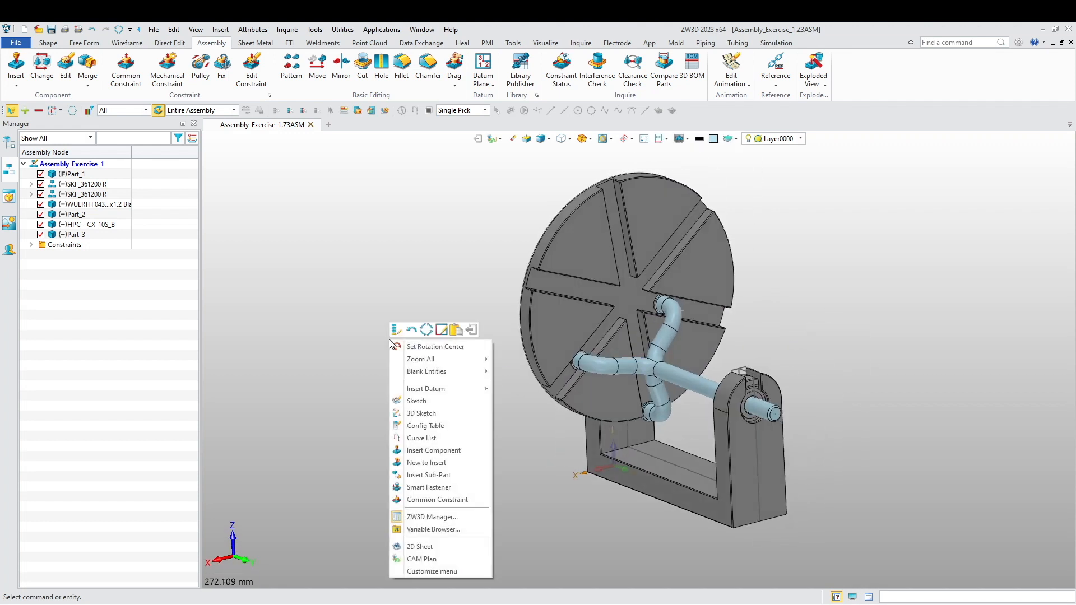
{"action": "left_click", "coordinate": [452, 451]}
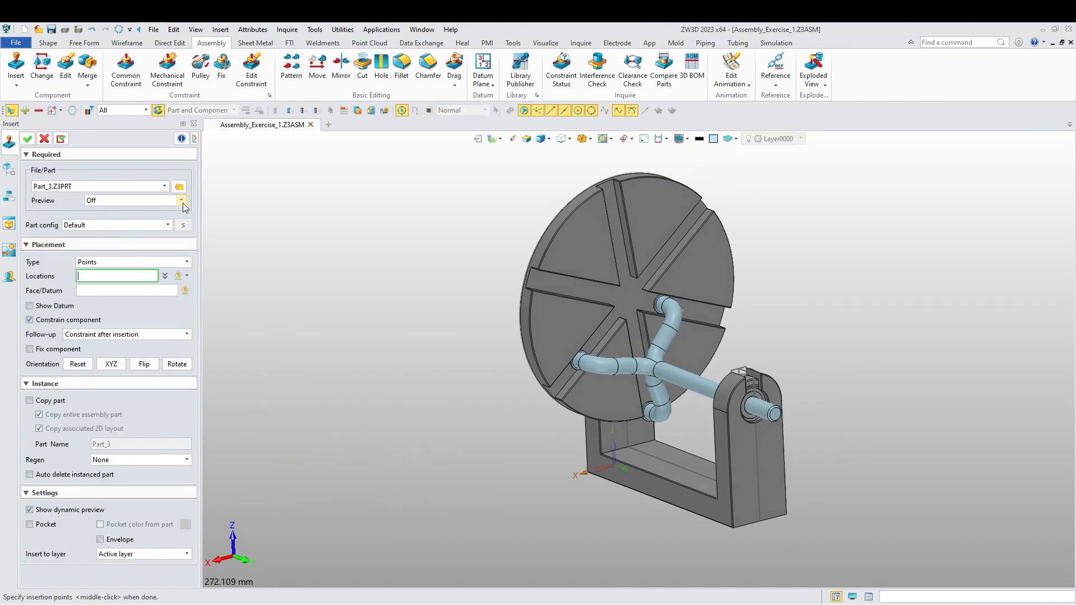
{"action": "left_click", "coordinate": [179, 187]}
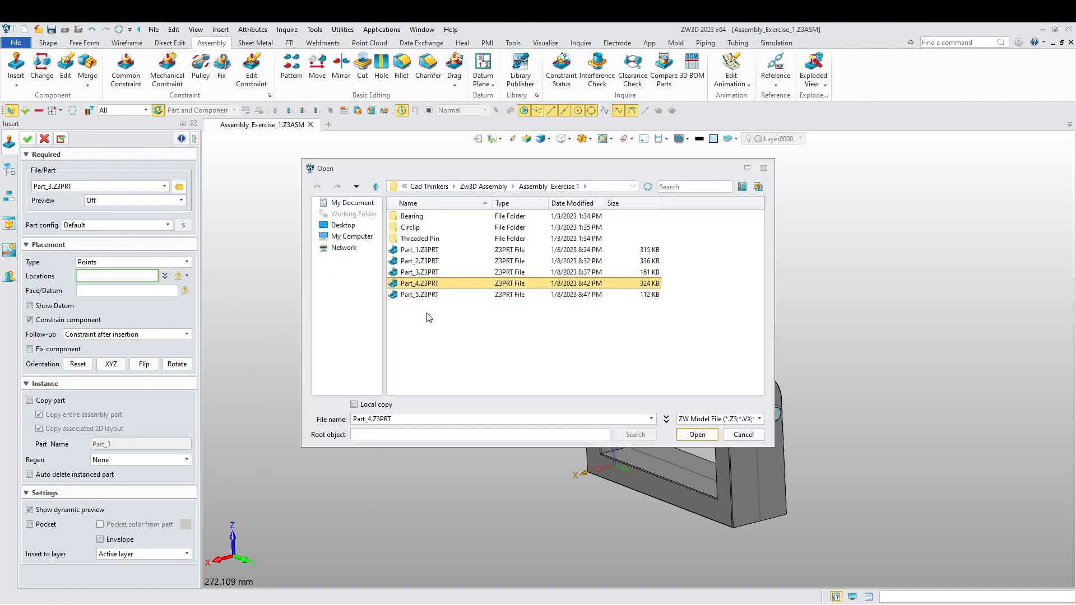
{"action": "left_click", "coordinate": [695, 435]}
{"action": "scroll", "coordinate": [636, 482], "scroll_direction": "up", "scroll_amount": 5}
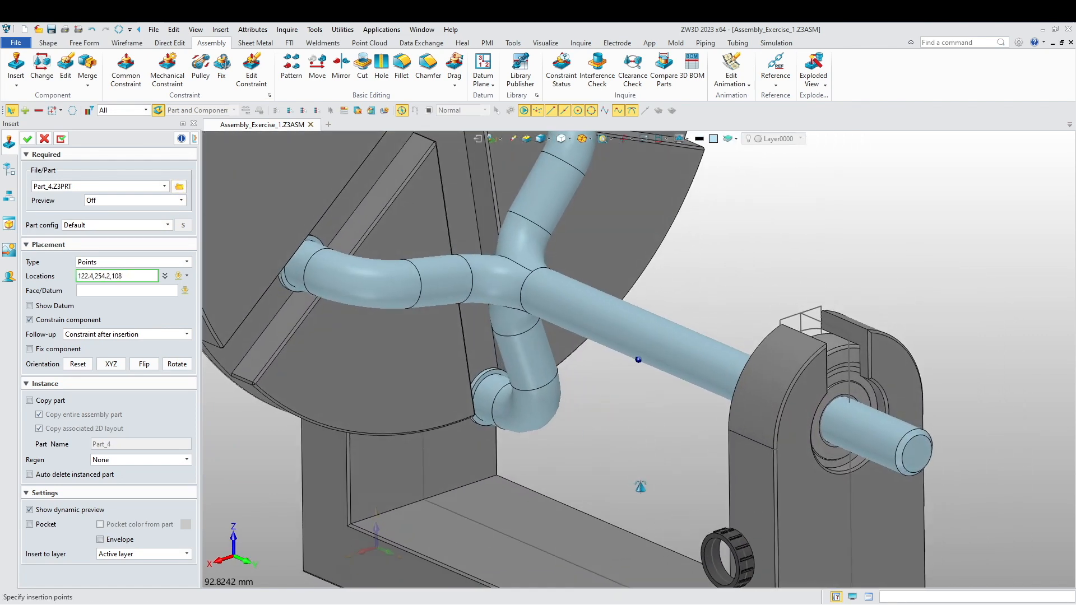
{"action": "scroll", "coordinate": [878, 222], "scroll_direction": "down", "scroll_amount": 3}
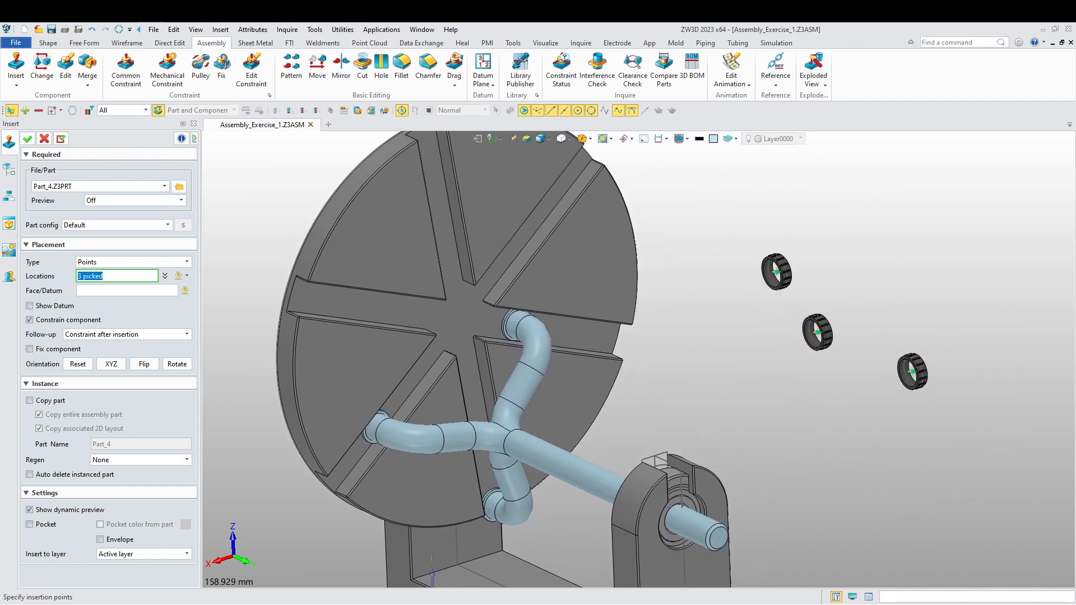
{"action": "left_click", "coordinate": [27, 140]}
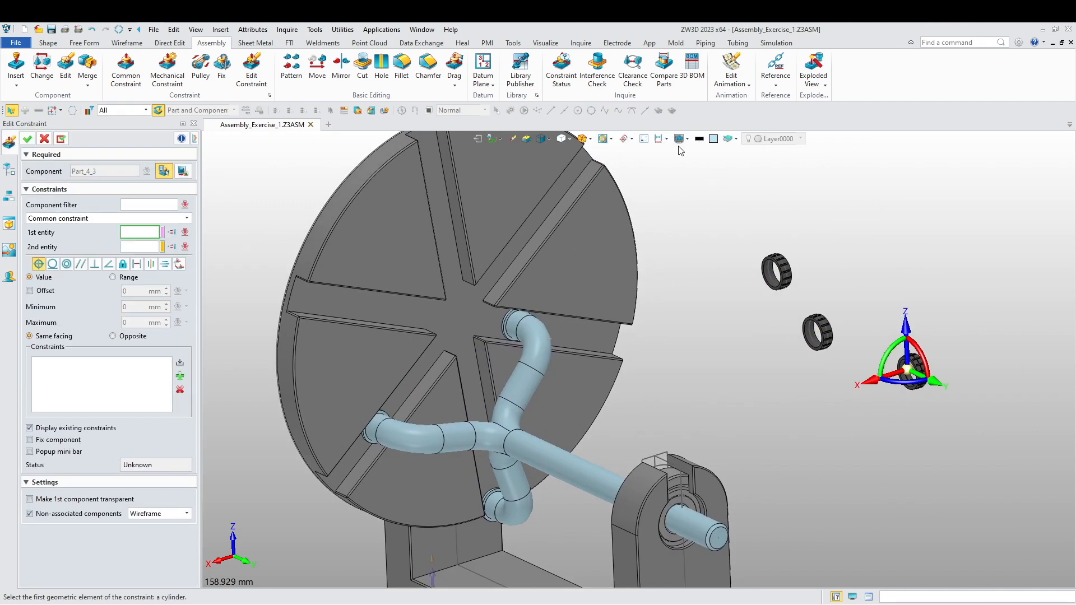
{"action": "key", "text": "Escape"}
- Isolate Part_3 and the three Part_4 rings by blanking them and swapping entity visibility
{"action": "left_click", "coordinate": [699, 153]}
{"action": "left_click", "coordinate": [554, 345]}
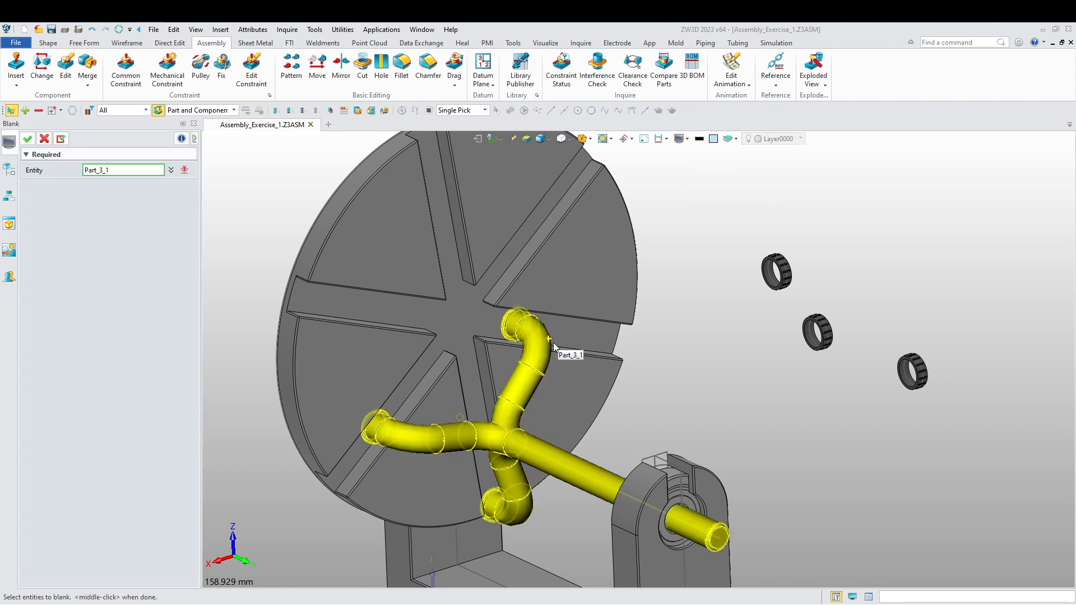
{"action": "left_click", "coordinate": [552, 346]}
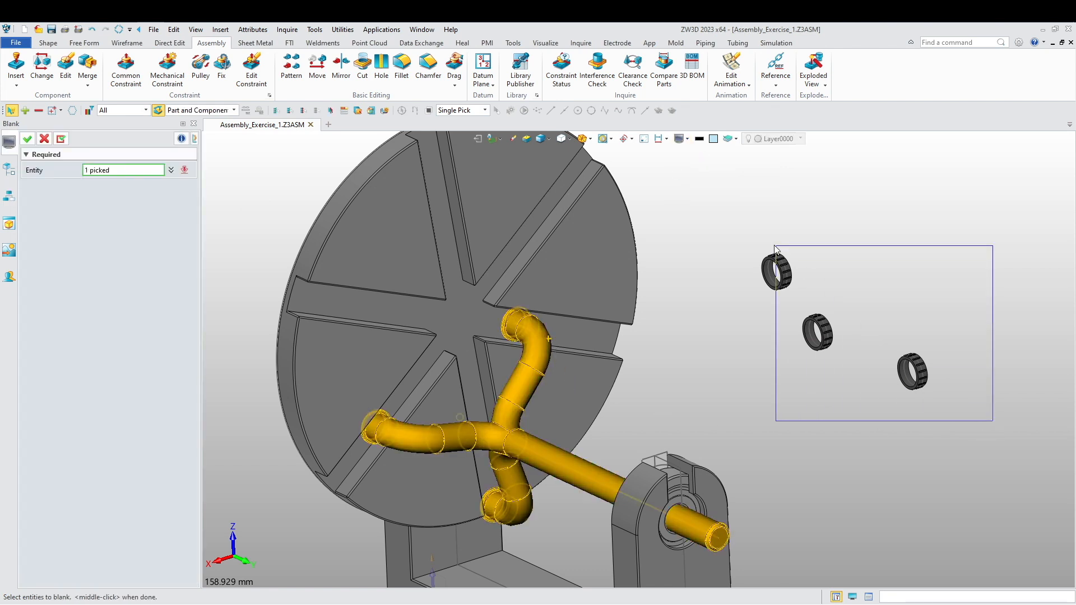
{"action": "middle_click", "coordinate": [752, 237]}
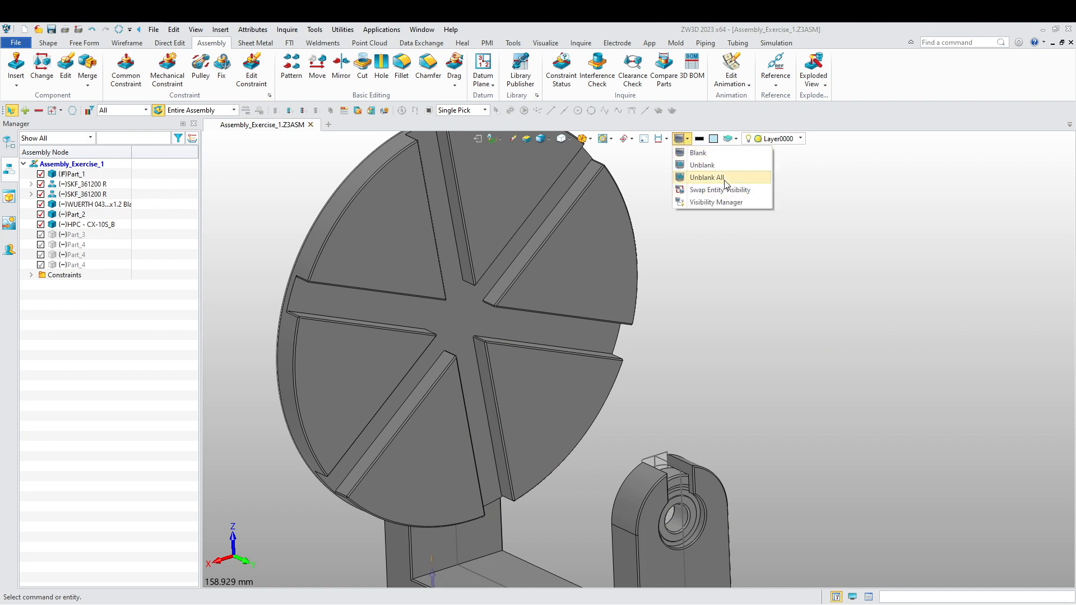
{"action": "left_click", "coordinate": [728, 193]}
- Add a concentric constraint between the first Part_4 ring's inner bore and the cylindrical seat behind the flange on one Part_3 branch end
{"action": "scroll", "coordinate": [675, 272], "scroll_direction": "down", "scroll_amount": 2}
{"action": "right_click_drag", "start_coordinate": [685, 314], "coordinate": [723, 343]}
{"action": "scroll", "coordinate": [873, 248], "scroll_direction": "up", "scroll_amount": 5}
{"action": "scroll", "coordinate": [754, 378], "scroll_direction": "up", "scroll_amount": 3}
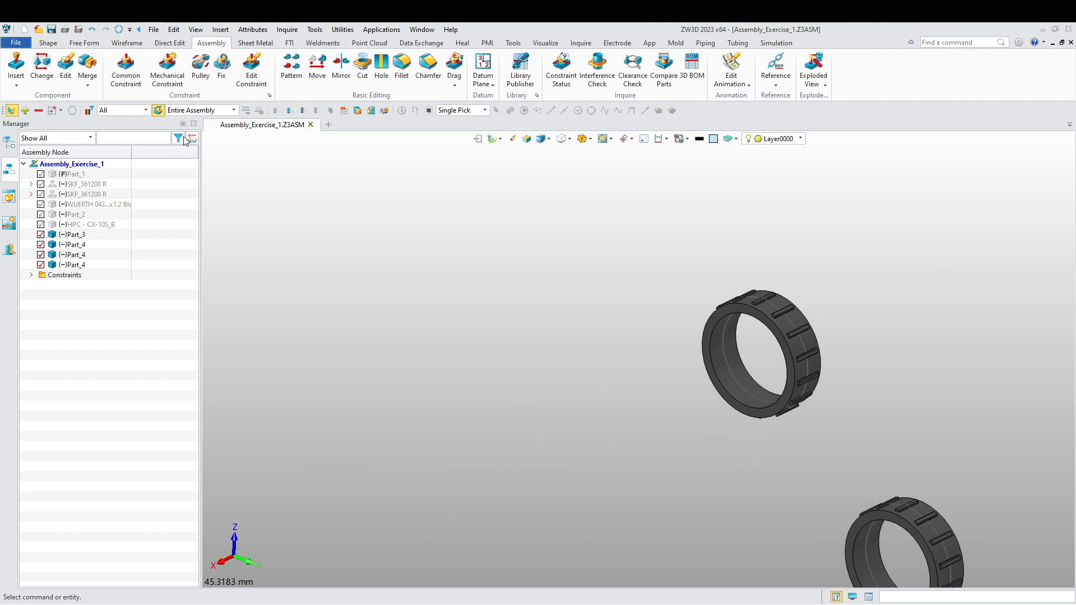
{"action": "left_click", "coordinate": [133, 77]}
{"action": "scroll", "coordinate": [866, 406], "scroll_direction": "up", "scroll_amount": 3}
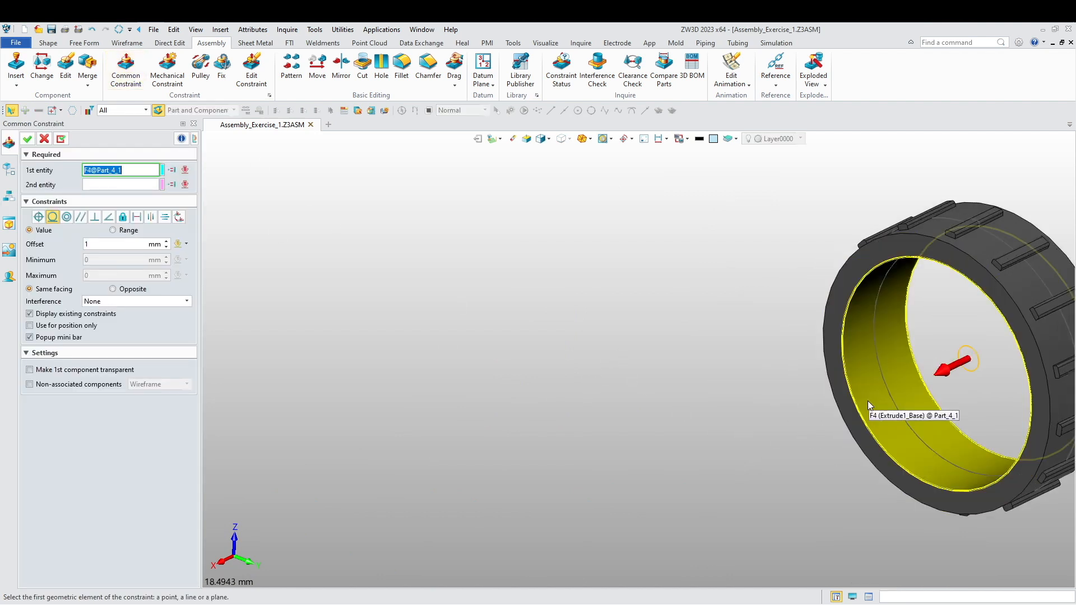
{"action": "left_click", "coordinate": [867, 402]}
{"action": "scroll", "coordinate": [867, 401], "scroll_direction": "down", "scroll_amount": 5}
{"action": "scroll", "coordinate": [857, 393], "scroll_direction": "down", "scroll_amount": 4}
{"action": "middle_click_drag", "start_coordinate": [567, 443], "coordinate": [885, 319]}
{"action": "scroll", "coordinate": [553, 445], "scroll_direction": "up", "scroll_amount": 4}
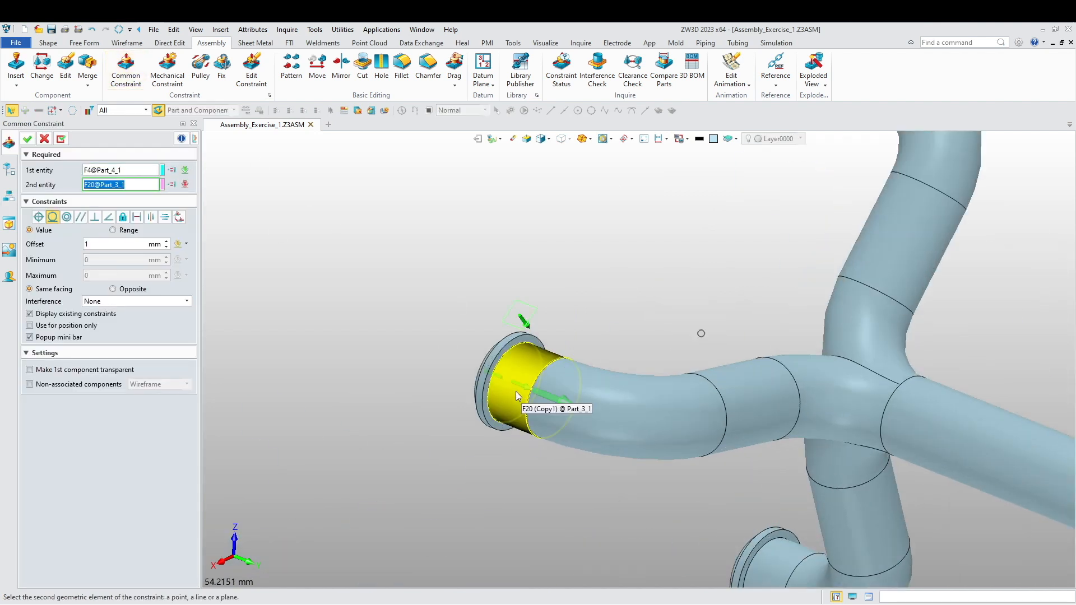
{"action": "left_click", "coordinate": [499, 407]}
{"action": "scroll", "coordinate": [448, 364], "scroll_direction": "down", "scroll_amount": 5}
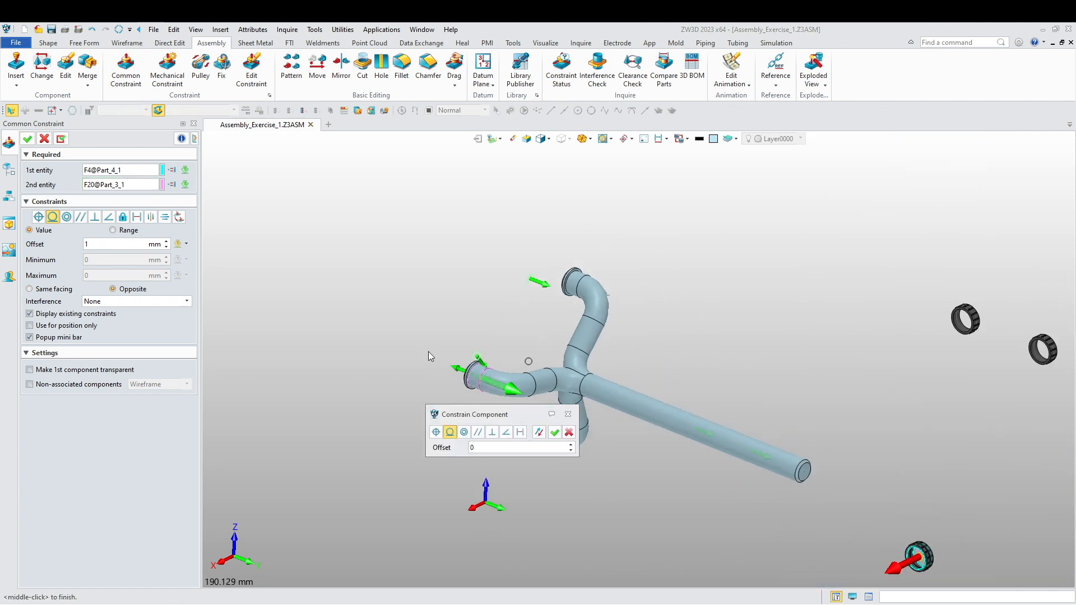
{"action": "scroll", "coordinate": [430, 382], "scroll_direction": "up", "scroll_amount": 2}
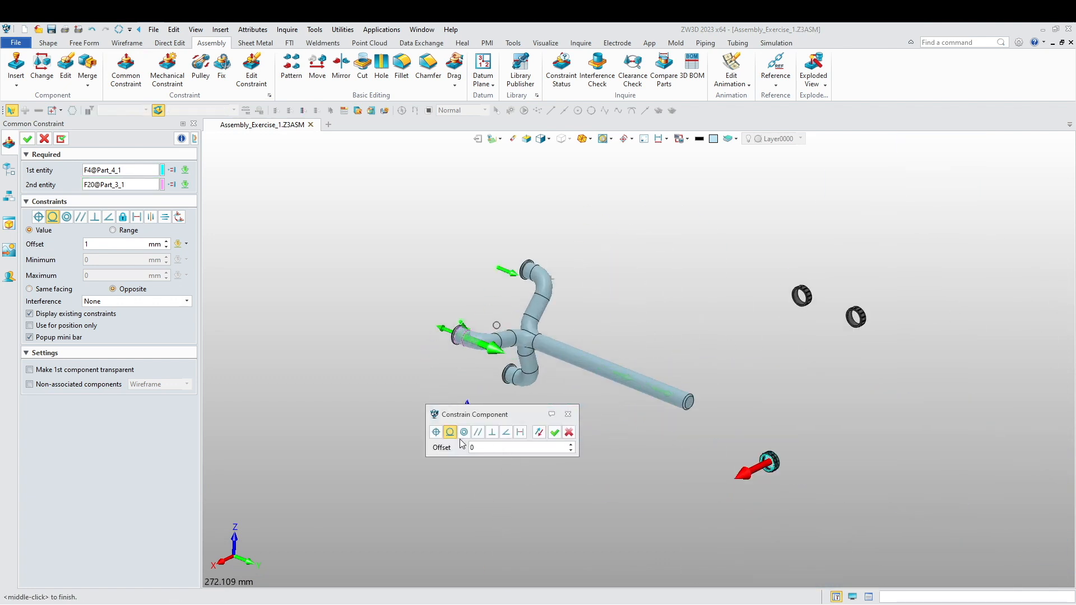
{"action": "left_click", "coordinate": [555, 432]}
- Add a coincident constraint with a 1 mm offset between the first ring's end face and the flange face of the same Part_3 branch end
{"action": "scroll", "coordinate": [718, 492], "scroll_direction": "up", "scroll_amount": 5}
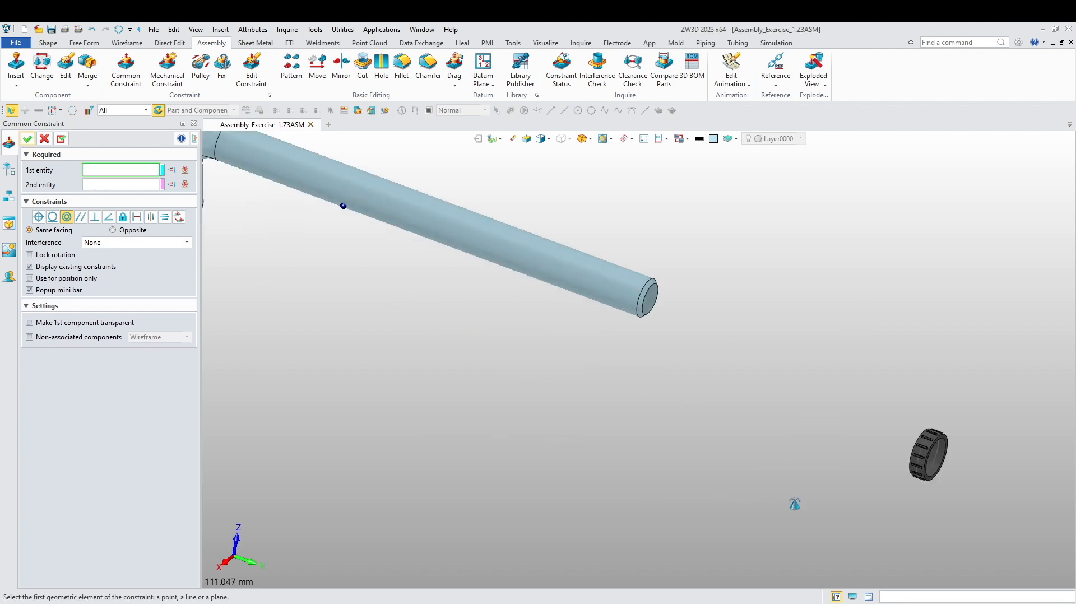
{"action": "scroll", "coordinate": [829, 473], "scroll_direction": "up", "scroll_amount": 3}
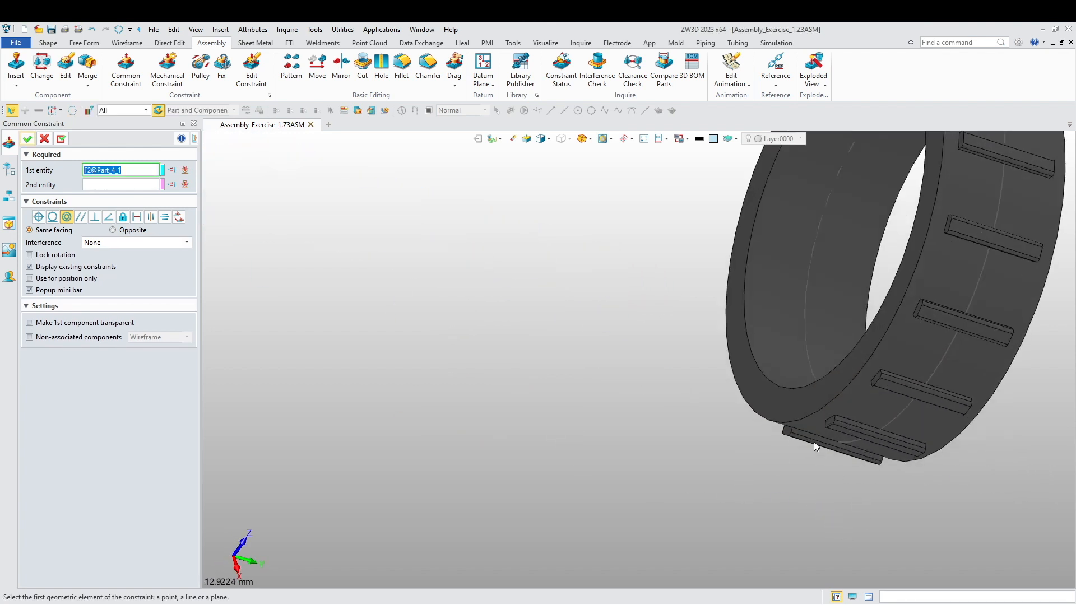
{"action": "left_click", "coordinate": [791, 415]}
{"action": "scroll", "coordinate": [791, 415], "scroll_direction": "down", "scroll_amount": 5}
{"action": "scroll", "coordinate": [809, 479], "scroll_direction": "down", "scroll_amount": 5}
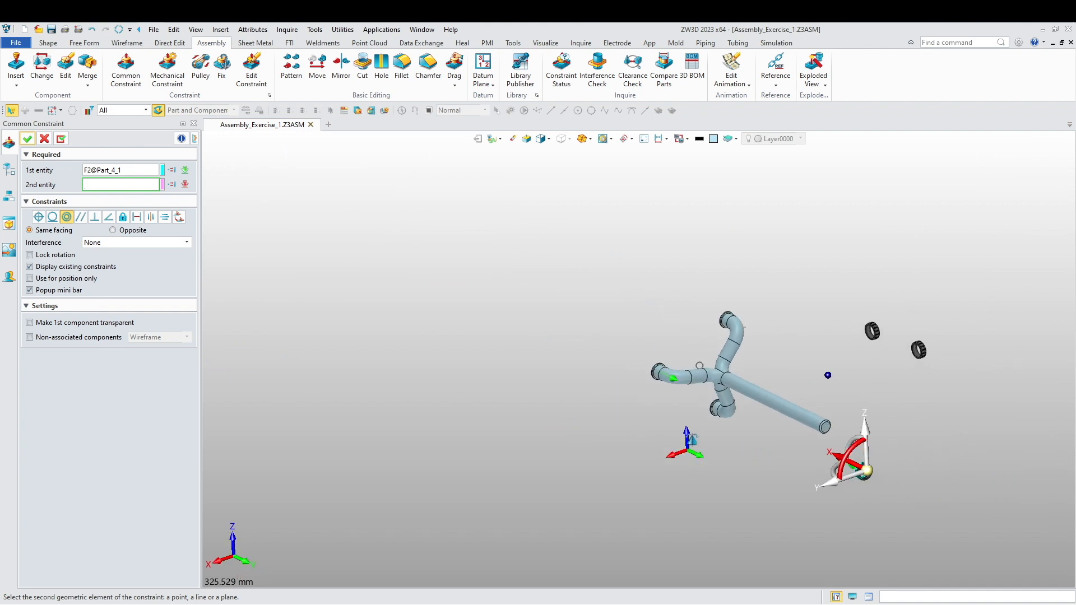
{"action": "scroll", "coordinate": [641, 375], "scroll_direction": "up", "scroll_amount": 15}
{"action": "left_click", "coordinate": [653, 380]}
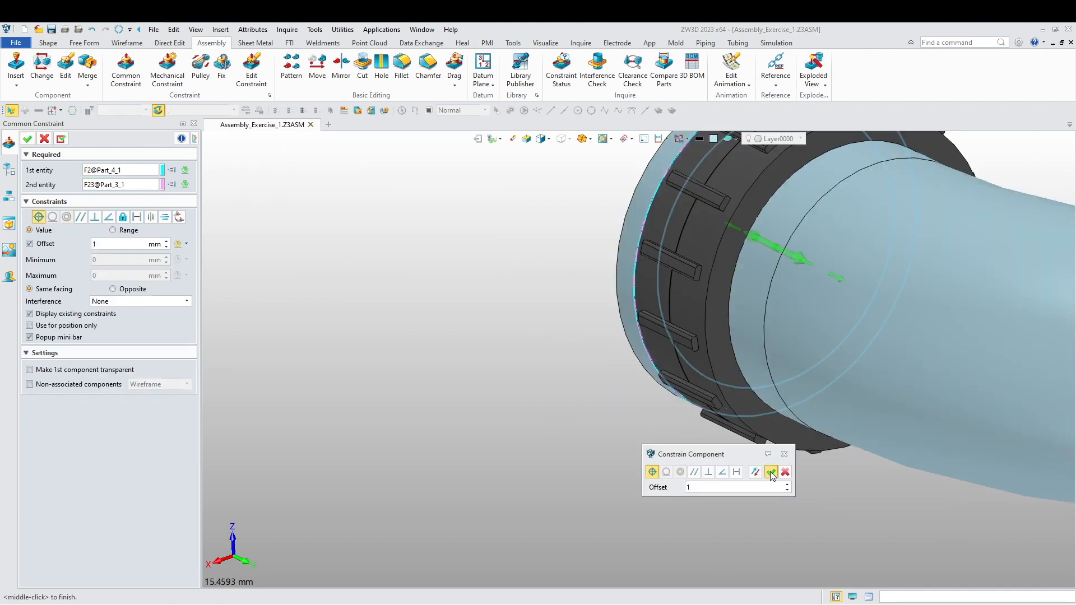
{"action": "left_click", "coordinate": [771, 473]}
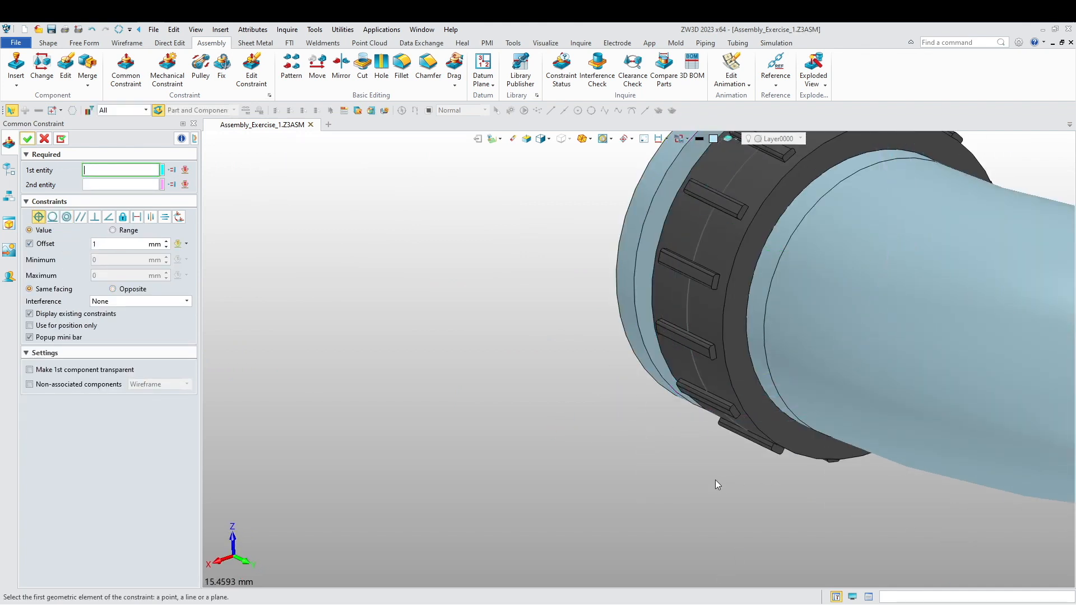
{"action": "right_click", "coordinate": [542, 350]}
{"action": "key", "text": "Escape"}
{"action": "key", "text": "Escape"}
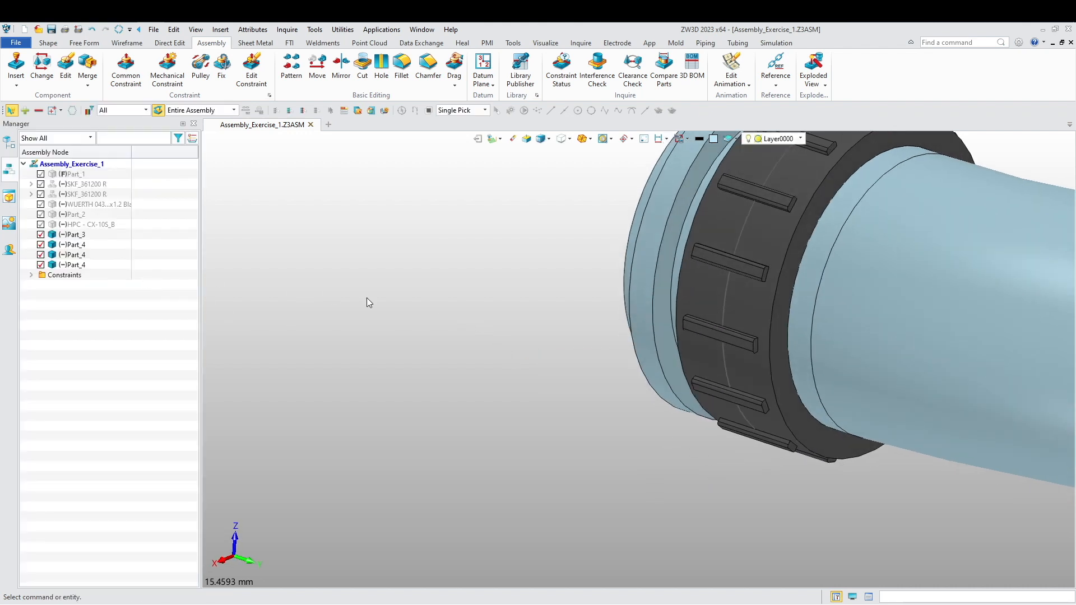
- Redefine the coincident constraint between the first Part_4 ring and Part_3 to turn off its offset
{"action": "right_click", "coordinate": [365, 297]}
{"action": "left_click", "coordinate": [54, 275]}
{"action": "left_click", "coordinate": [30, 275]}
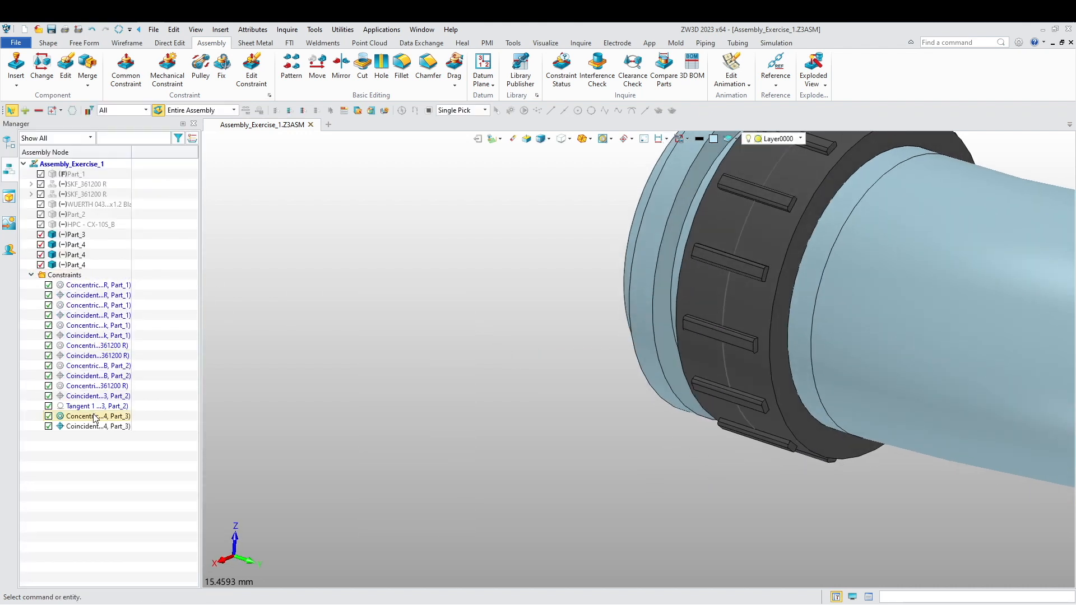
{"action": "double_click", "coordinate": [98, 427]}
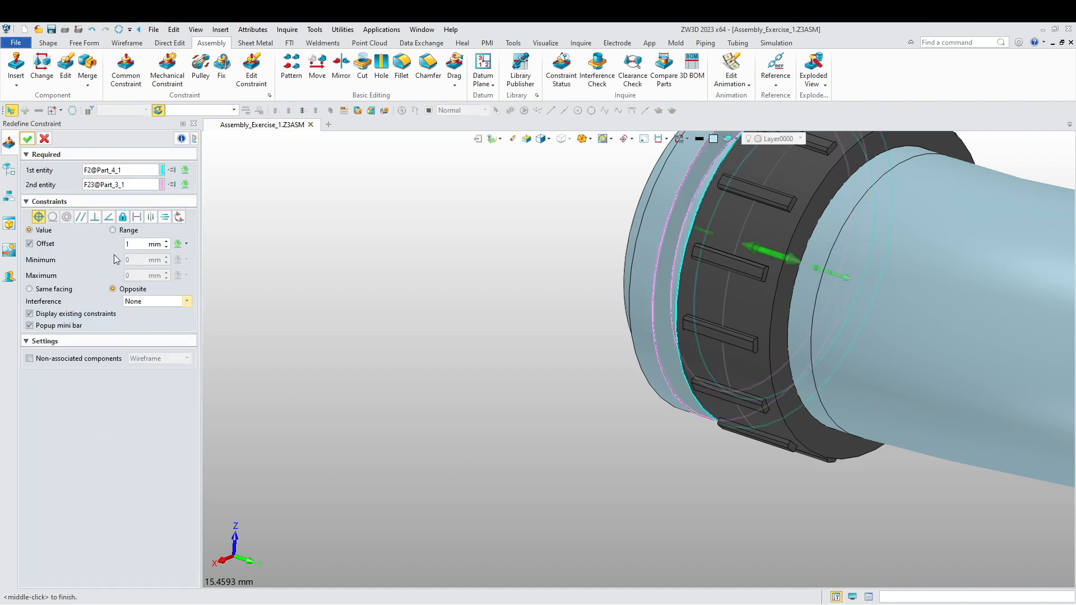
{"action": "left_click", "coordinate": [34, 246]}
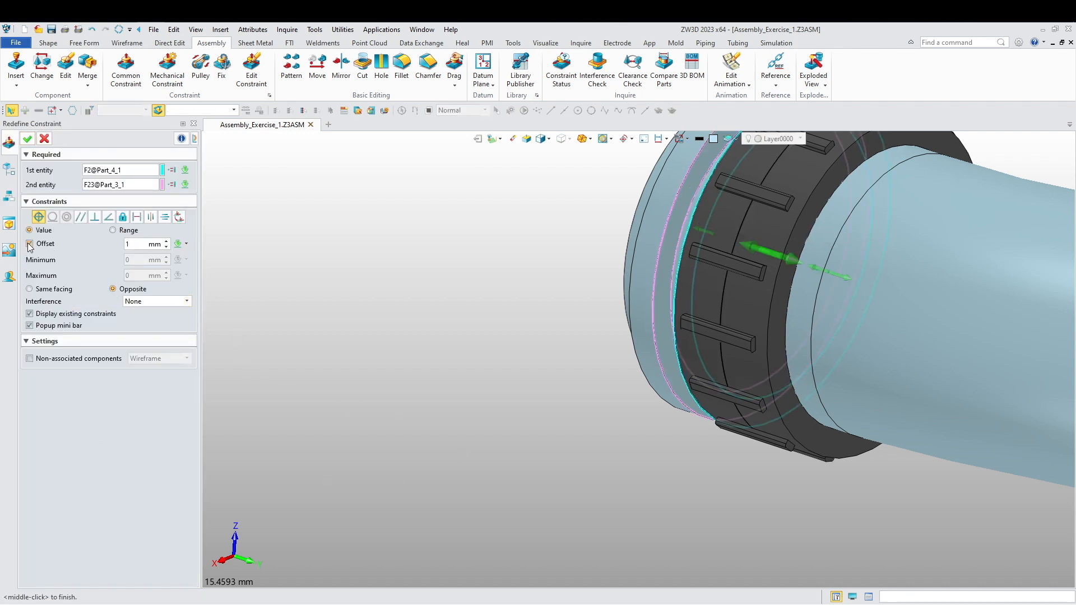
{"action": "left_click", "coordinate": [27, 140]}
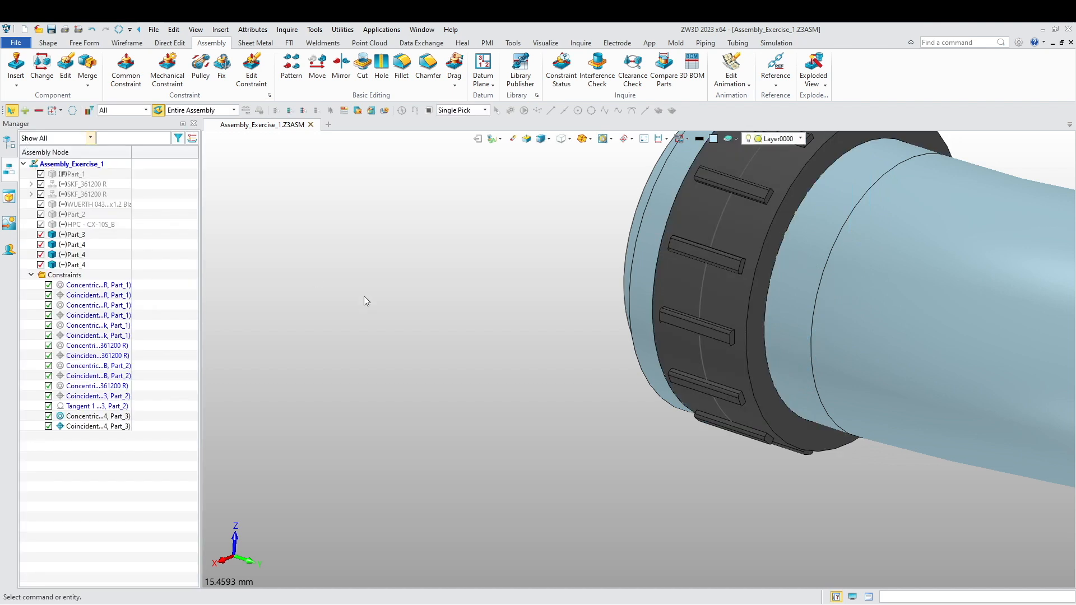
- Add a concentric constraint between the second Part_4 ring's inner bore and the cylindrical seat on Part_3's upper branch end
{"action": "scroll", "coordinate": [362, 313], "scroll_direction": "down", "scroll_amount": 8}
{"action": "scroll", "coordinate": [385, 453], "scroll_direction": "down", "scroll_amount": 3}
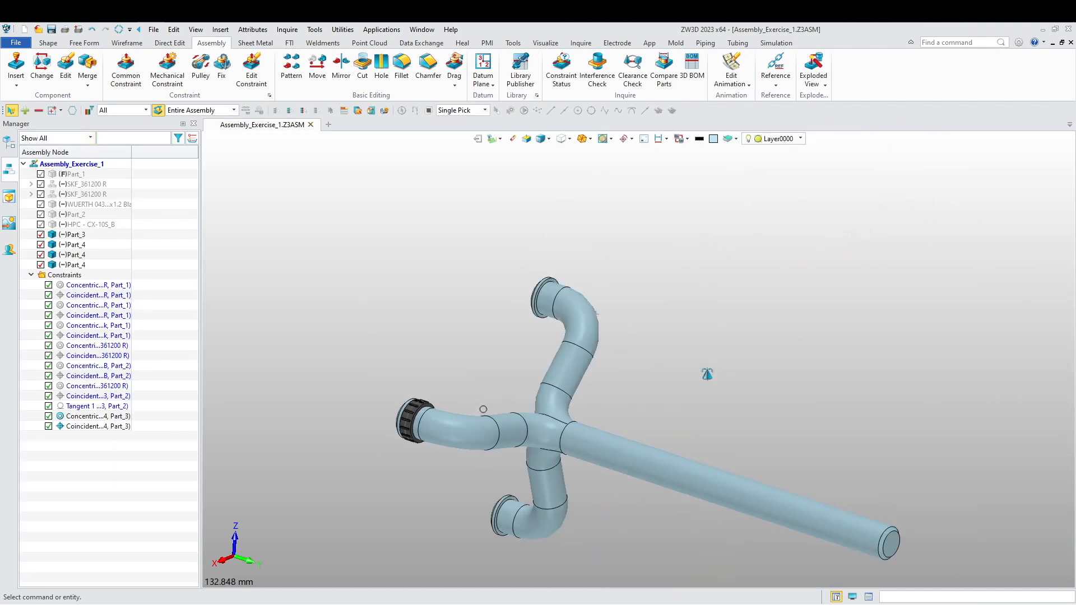
{"action": "scroll", "coordinate": [700, 373], "scroll_direction": "down", "scroll_amount": 3}
{"action": "left_click", "coordinate": [139, 91]}
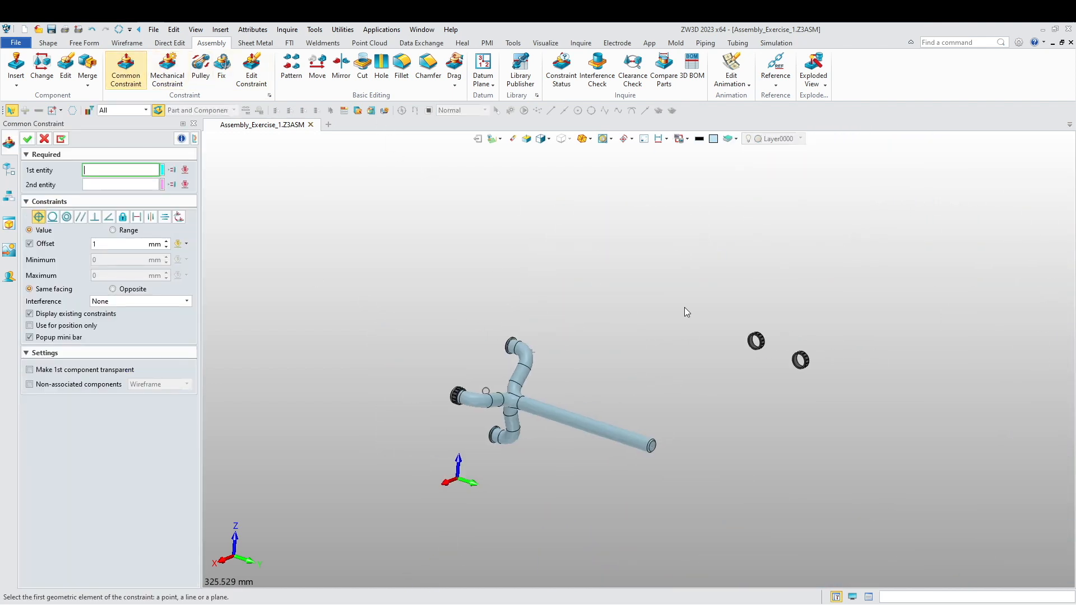
{"action": "scroll", "coordinate": [757, 358], "scroll_direction": "up", "scroll_amount": 12}
{"action": "left_click", "coordinate": [713, 293]}
{"action": "scroll", "coordinate": [721, 375], "scroll_direction": "down", "scroll_amount": 8}
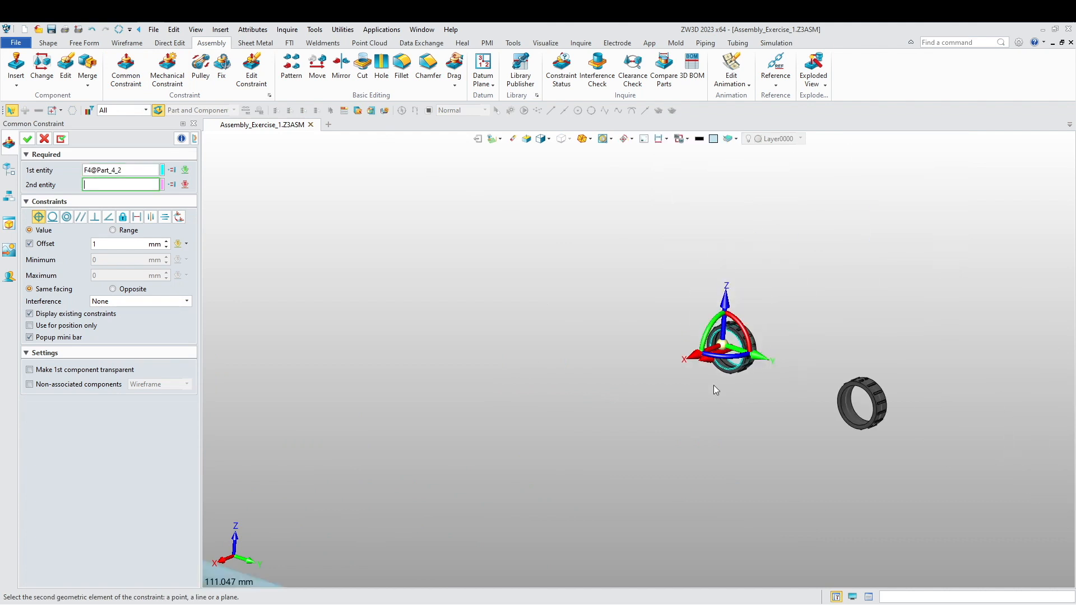
{"action": "middle_click_drag", "start_coordinate": [465, 393], "coordinate": [631, 397]}
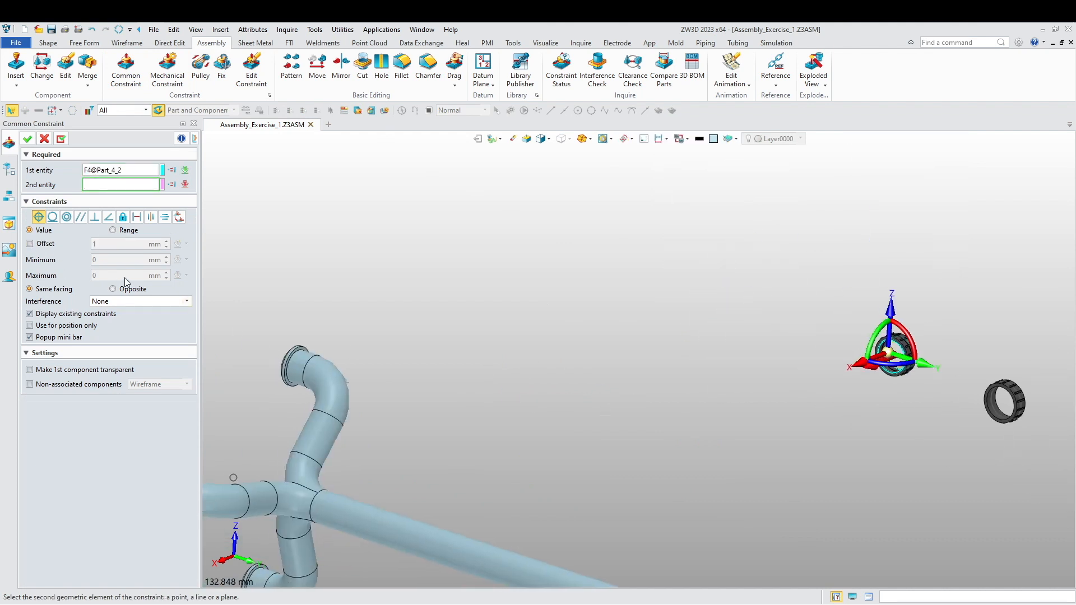
{"action": "scroll", "coordinate": [331, 412], "scroll_direction": "up", "scroll_amount": 5}
{"action": "left_click", "coordinate": [367, 361]}
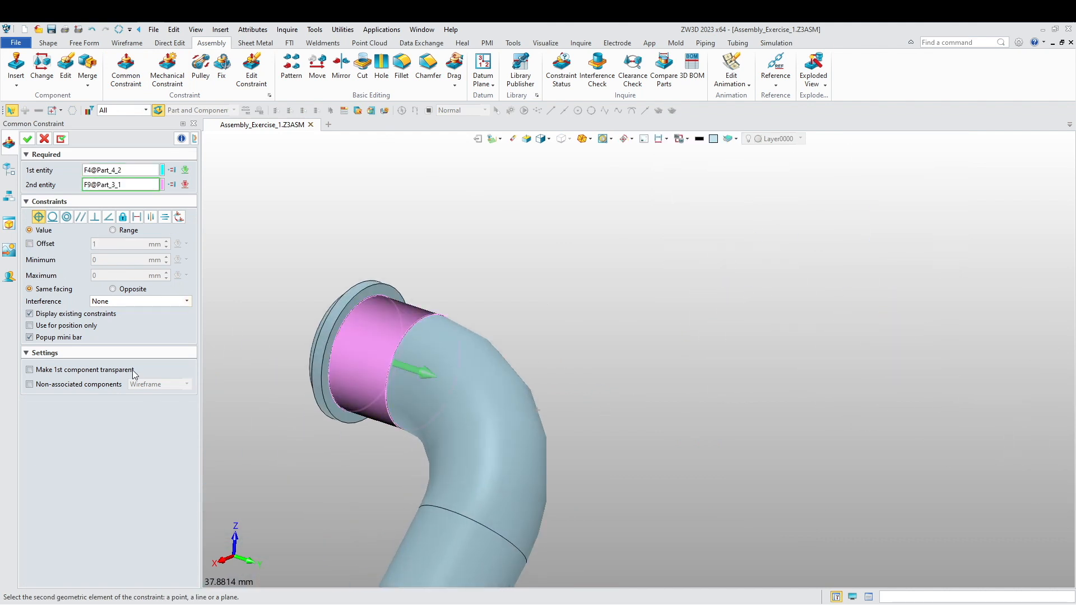
{"action": "left_click", "coordinate": [71, 214]}
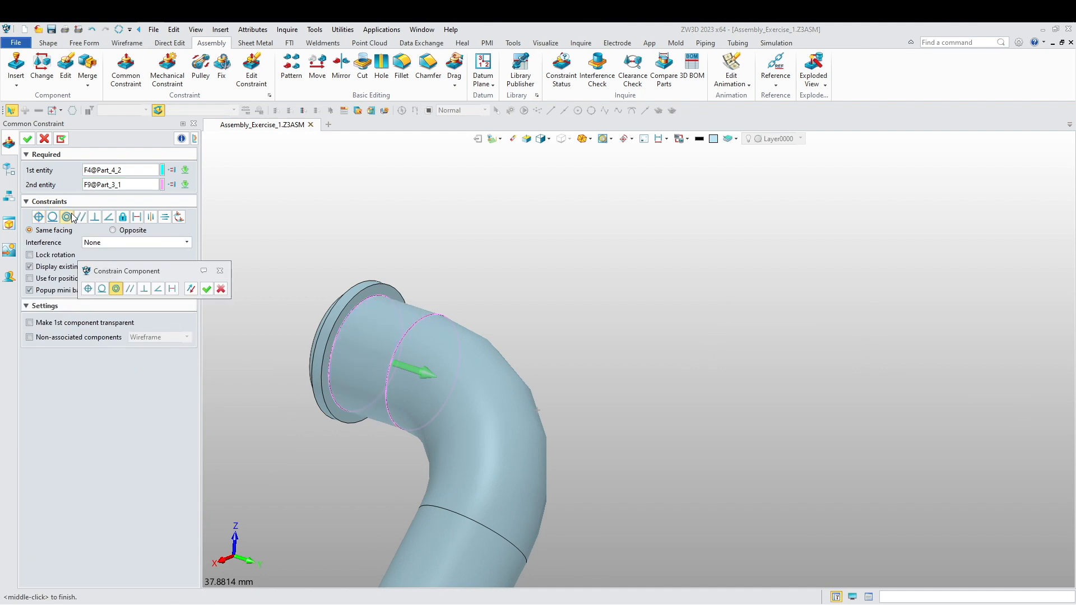
{"action": "left_click", "coordinate": [206, 289]}
- Add a coincident constraint without offset between the second ring's end face and the flange face of Part_3's upper branch end
{"action": "scroll", "coordinate": [496, 368], "scroll_direction": "down", "scroll_amount": 8}
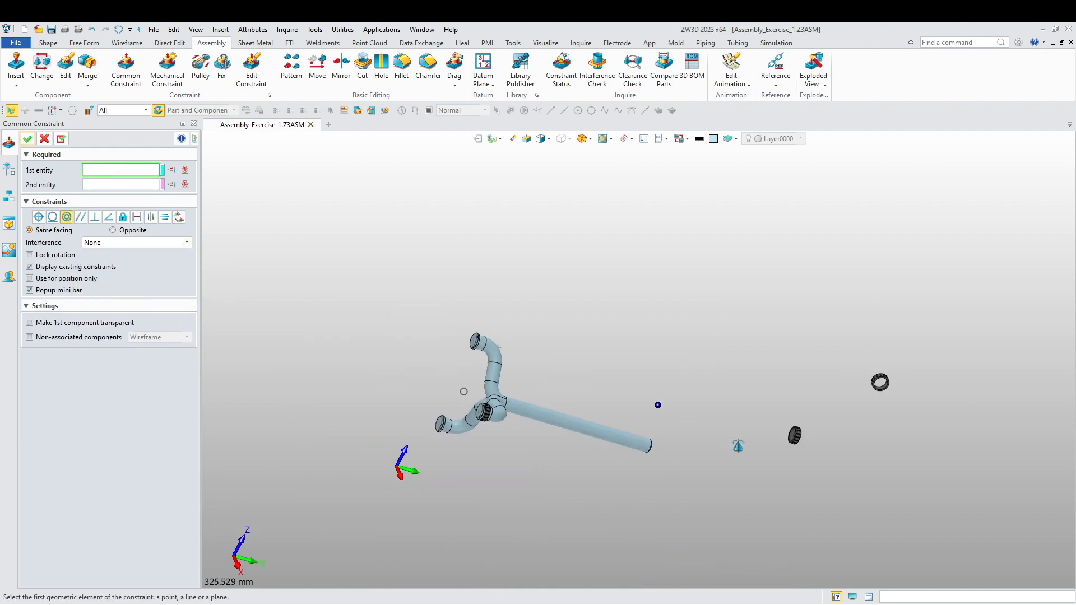
{"action": "scroll", "coordinate": [795, 442], "scroll_direction": "up", "scroll_amount": 5}
{"action": "scroll", "coordinate": [611, 401], "scroll_direction": "up", "scroll_amount": 7}
{"action": "left_click", "coordinate": [597, 317]}
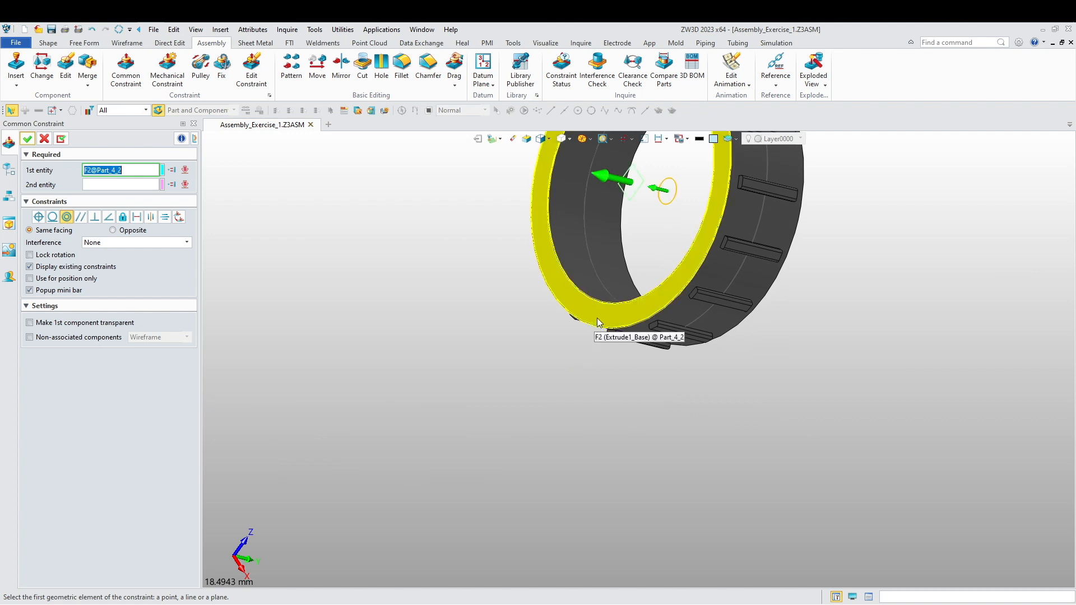
{"action": "scroll", "coordinate": [627, 365], "scroll_direction": "down", "scroll_amount": 8}
{"action": "scroll", "coordinate": [443, 391], "scroll_direction": "up", "scroll_amount": 10}
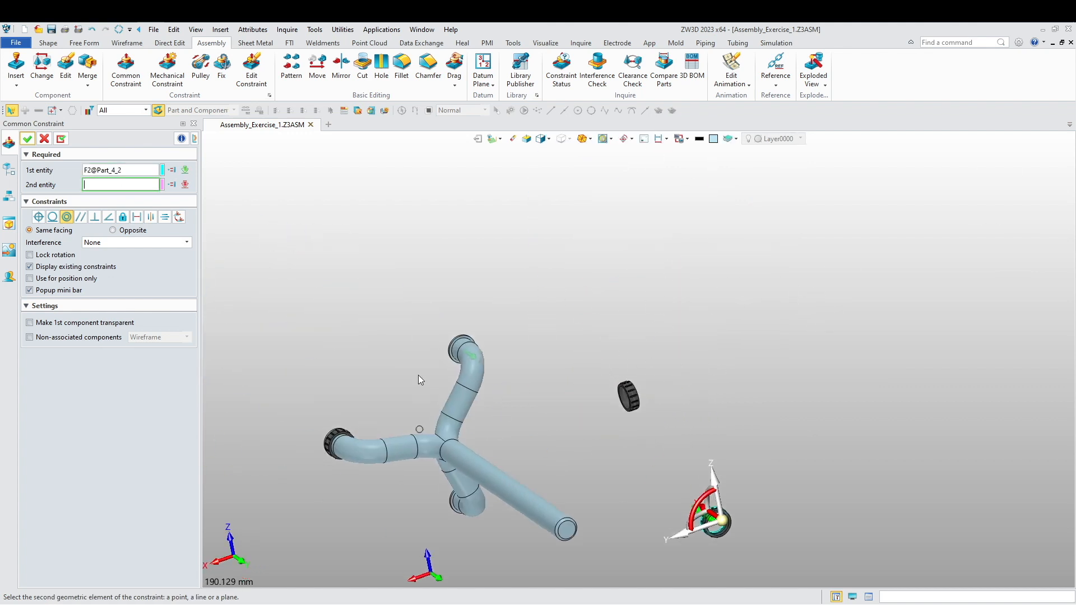
{"action": "scroll", "coordinate": [493, 362], "scroll_direction": "up", "scroll_amount": 5}
{"action": "left_click", "coordinate": [486, 335]}
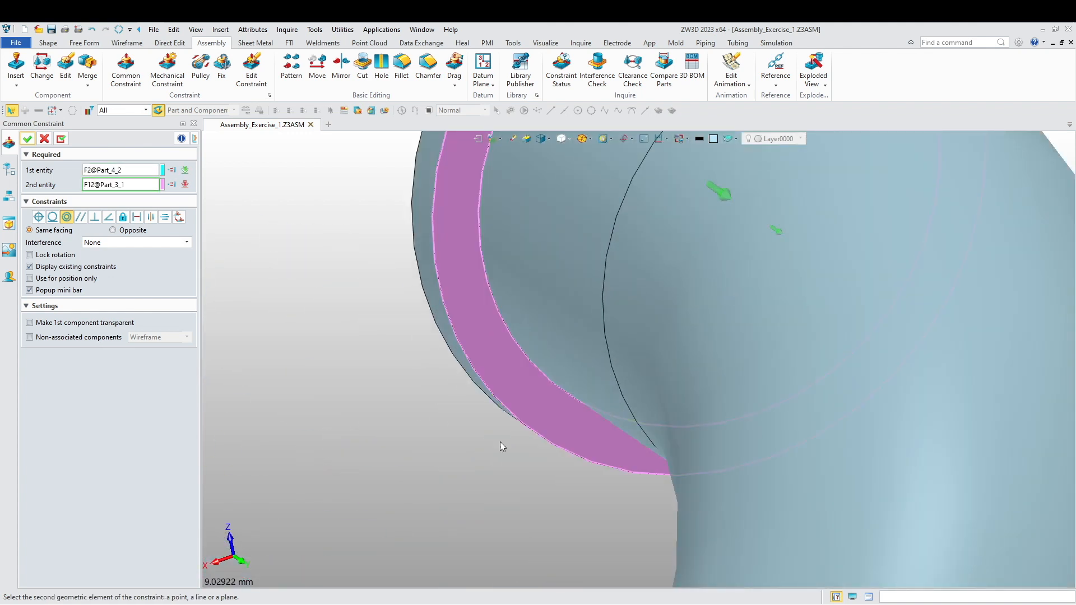
{"action": "left_click", "coordinate": [632, 473]}
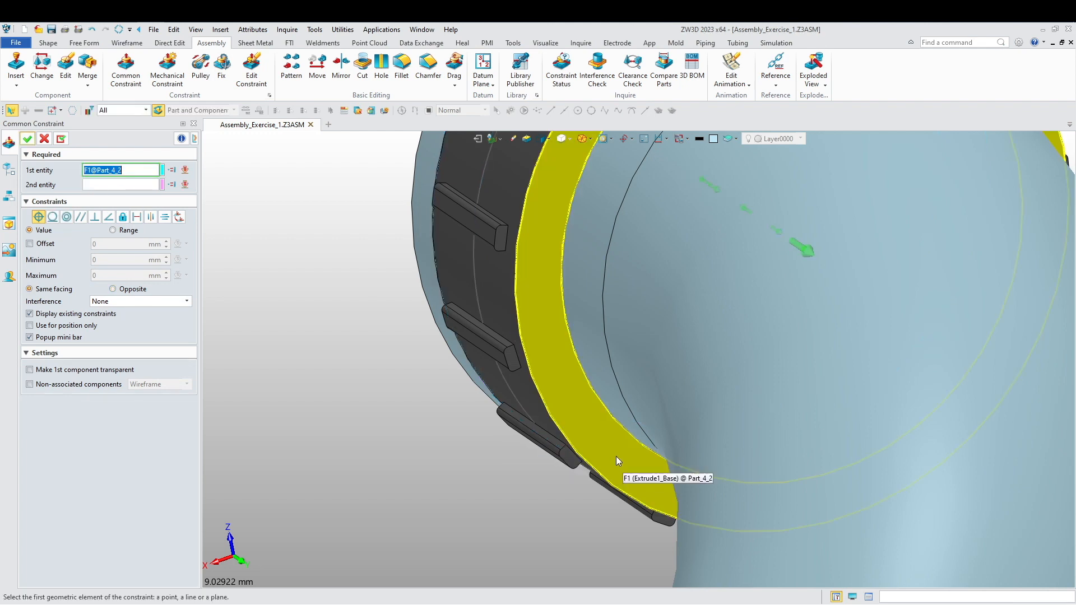
- Add a concentric constraint between the third Part_4 ring's inner bore and the cylindrical seat on Part_3's lower branch end
{"action": "scroll", "coordinate": [589, 448], "scroll_direction": "down", "scroll_amount": 10}
{"action": "middle_click_drag", "start_coordinate": [476, 479], "coordinate": [521, 353]}
{"action": "right_click_drag", "start_coordinate": [829, 466], "coordinate": [868, 446]}
{"action": "scroll", "coordinate": [868, 447], "scroll_direction": "down", "scroll_amount": 2}
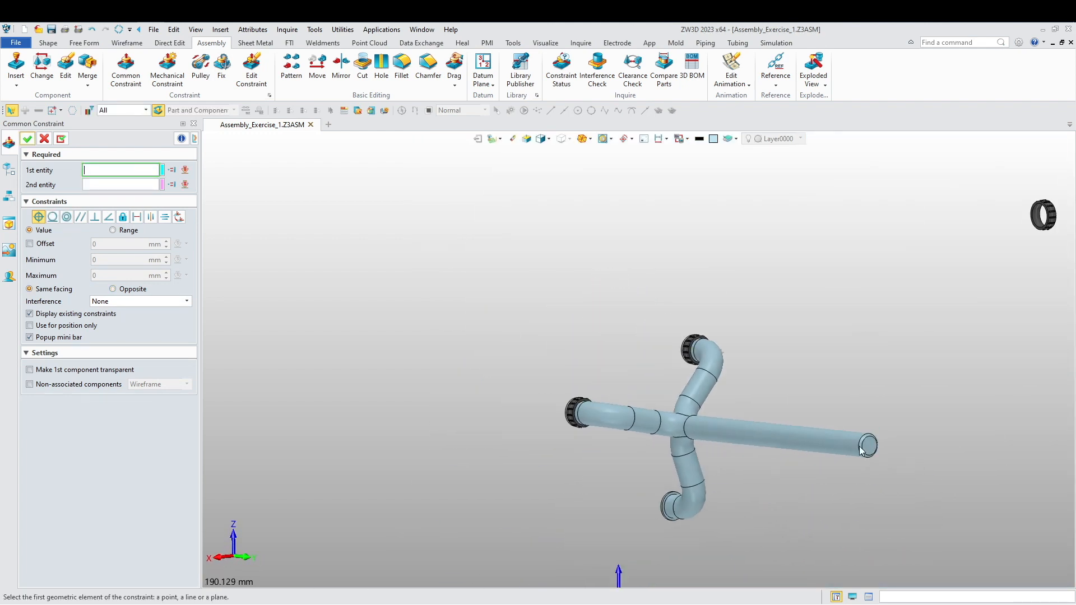
{"action": "middle_click_drag", "start_coordinate": [868, 447], "coordinate": [630, 454]}
{"action": "scroll", "coordinate": [815, 270], "scroll_direction": "up", "scroll_amount": 12}
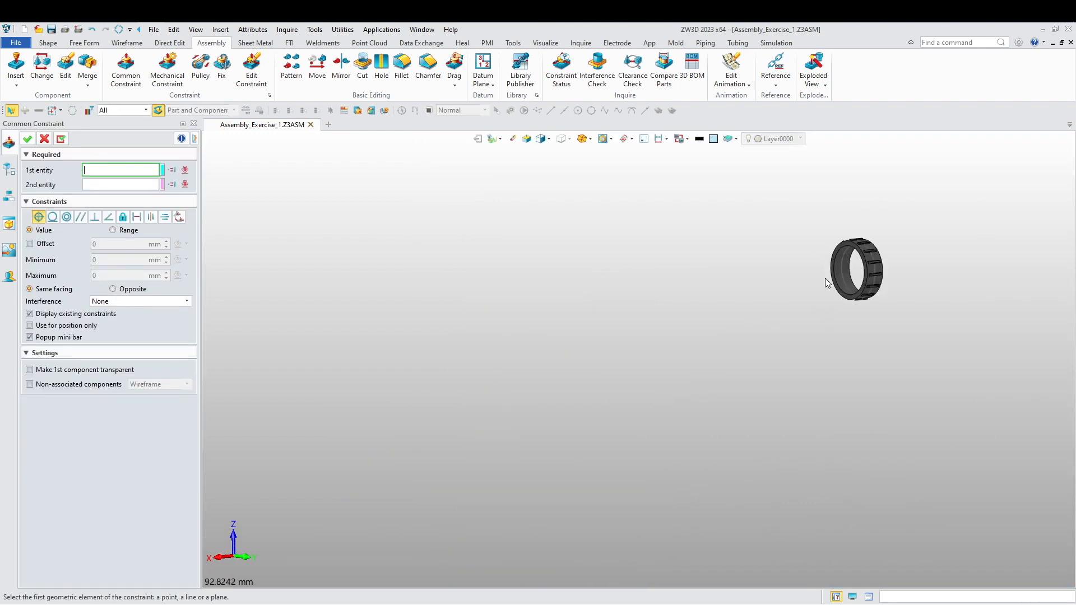
{"action": "left_click", "coordinate": [784, 244]}
{"action": "scroll", "coordinate": [739, 315], "scroll_direction": "down", "scroll_amount": 12}
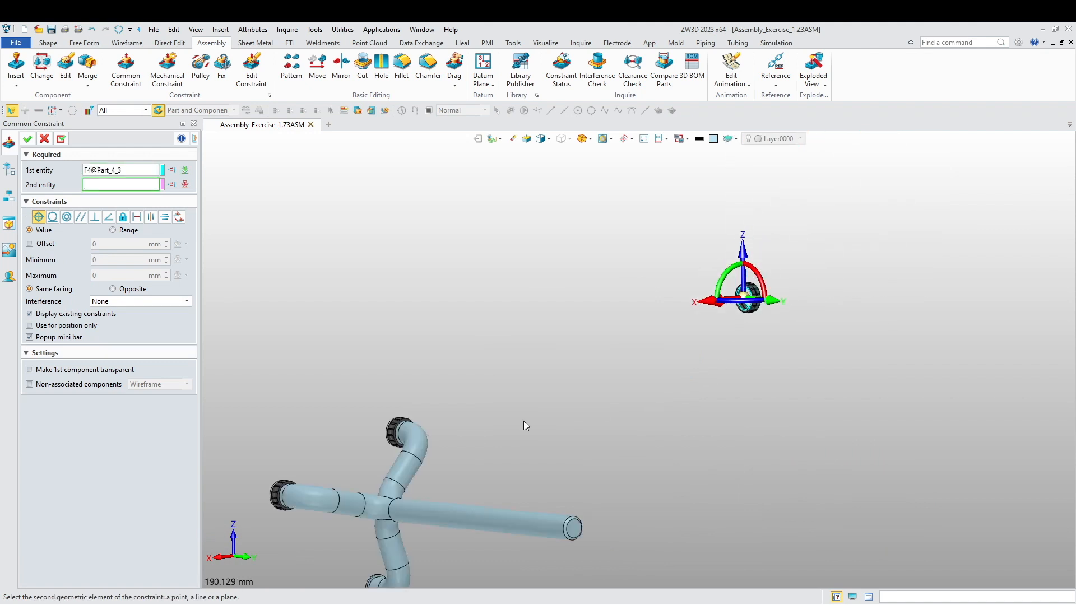
{"action": "scroll", "coordinate": [510, 352], "scroll_direction": "up", "scroll_amount": 12}
{"action": "left_click", "coordinate": [683, 381]}
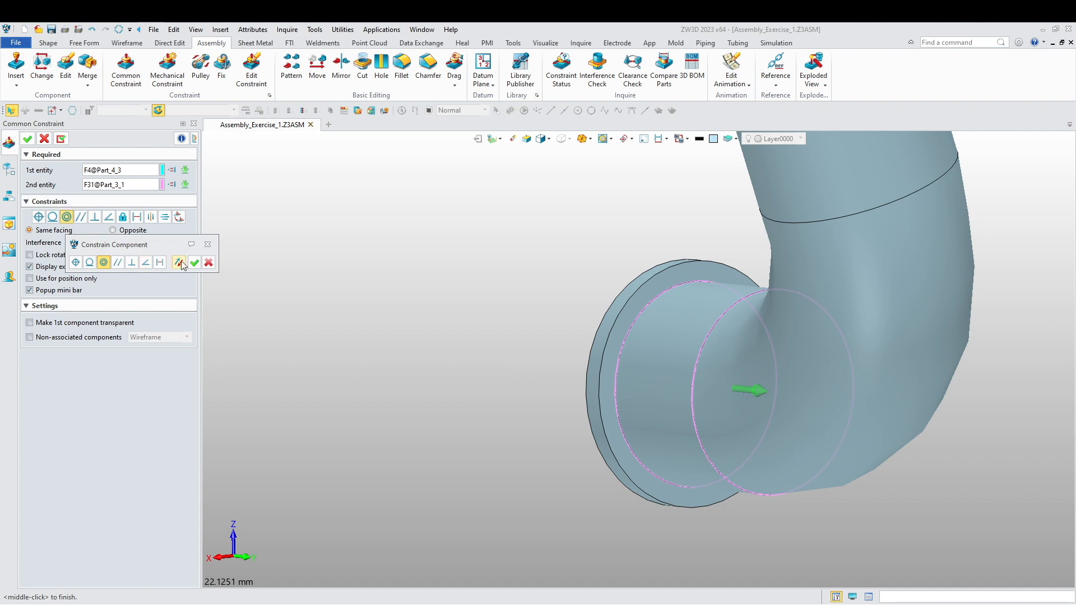
{"action": "middle_click", "coordinate": [269, 289]}
- Add a coincident constraint without offset between the third ring's end face and the flange face of Part_3's lower branch end
{"action": "scroll", "coordinate": [394, 334], "scroll_direction": "down", "scroll_amount": 12}
{"action": "right_click_drag", "start_coordinate": [512, 388], "coordinate": [672, 403]}
{"action": "scroll", "coordinate": [751, 375], "scroll_direction": "up", "scroll_amount": 5}
{"action": "scroll", "coordinate": [861, 374], "scroll_direction": "up", "scroll_amount": 10}
{"action": "middle_click_drag", "start_coordinate": [1041, 359], "coordinate": [563, 422]}
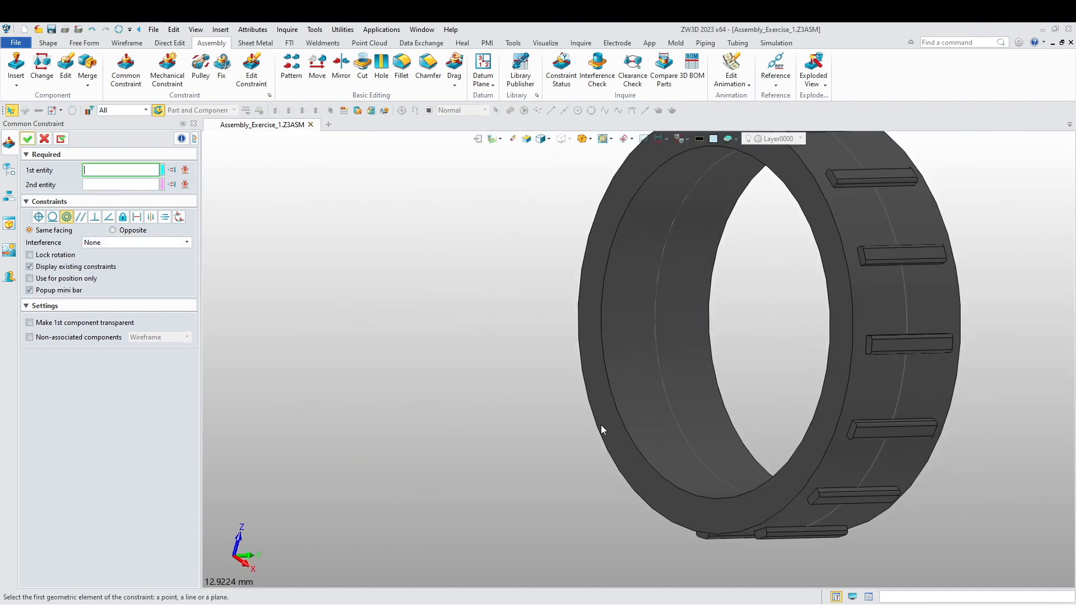
{"action": "scroll", "coordinate": [600, 417], "scroll_direction": "up", "scroll_amount": 3}
{"action": "left_click", "coordinate": [607, 426]}
{"action": "scroll", "coordinate": [611, 429], "scroll_direction": "down", "scroll_amount": 14}
{"action": "right_click_drag", "start_coordinate": [604, 436], "coordinate": [377, 414]}
{"action": "scroll", "coordinate": [436, 442], "scroll_direction": "up", "scroll_amount": 15}
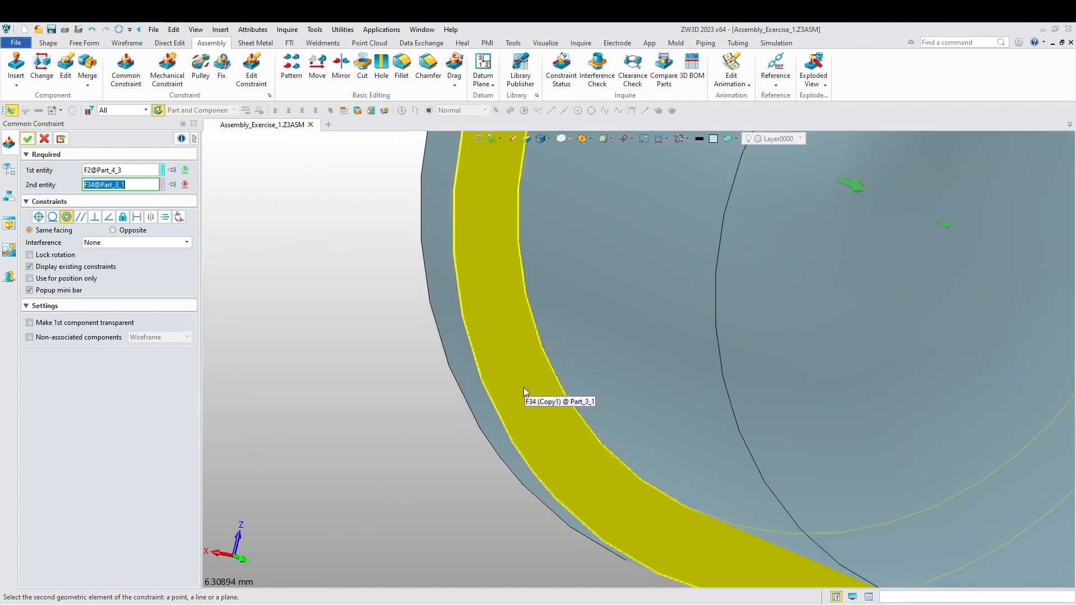
{"action": "left_click", "coordinate": [523, 388]}
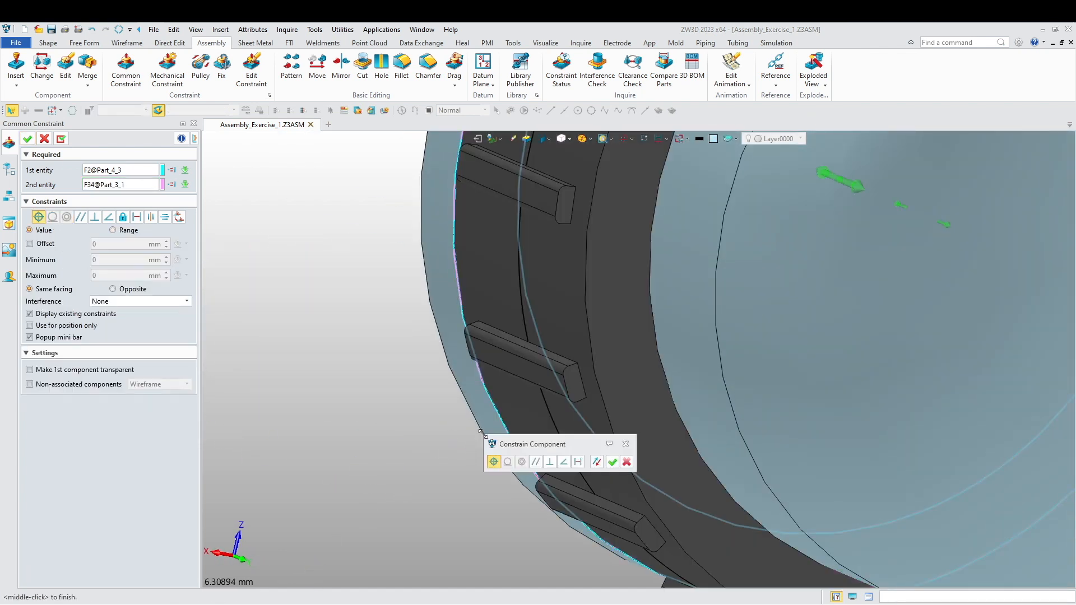
{"action": "left_click", "coordinate": [611, 462]}
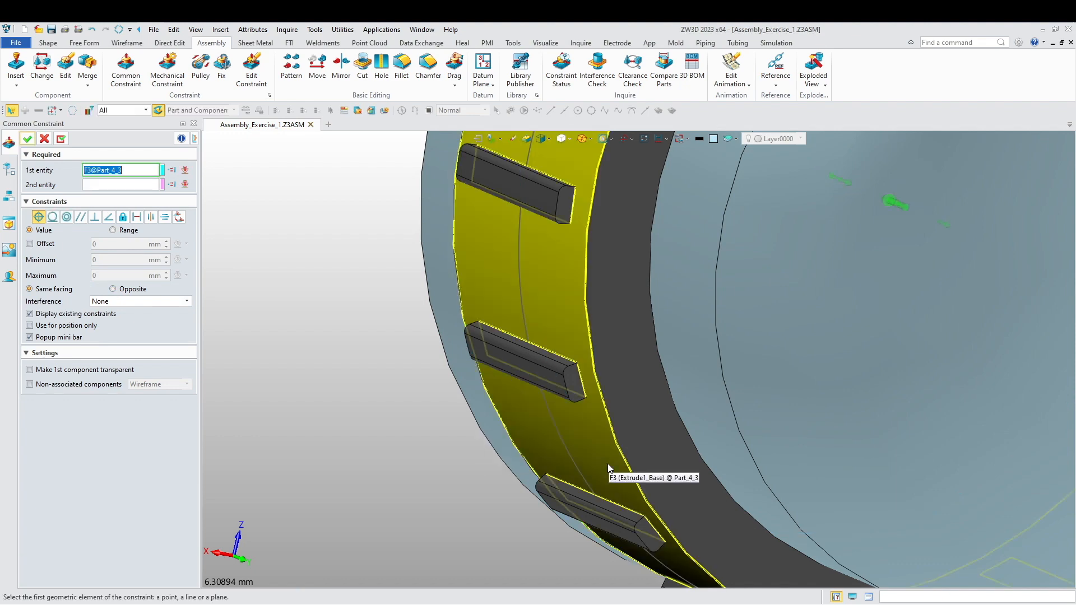
- Finish constraining the rings and show all hidden components of the assembly
{"action": "scroll", "coordinate": [499, 445], "scroll_direction": "down", "scroll_amount": 12}
{"action": "middle_click", "coordinate": [422, 442]}
{"action": "scroll", "coordinate": [426, 451], "scroll_direction": "down", "scroll_amount": 2}
{"action": "middle_click_drag", "start_coordinate": [428, 457], "coordinate": [434, 469]}
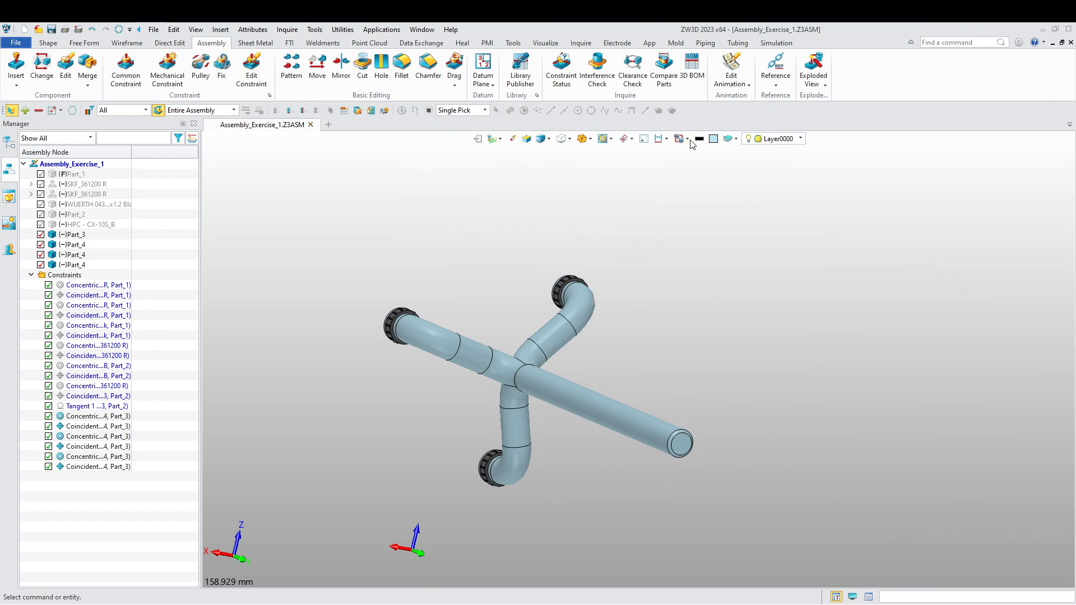
{"action": "left_click", "coordinate": [709, 181]}
- Drag a branch end of Part_3 to turn it together with the slotted disc Part_2
{"action": "scroll", "coordinate": [634, 275], "scroll_direction": "down", "scroll_amount": 4}
{"action": "mouse_move", "coordinate": [693, 364]}
{"action": "right_mouse_down"}
{"action": "mouse_move", "coordinate": [703, 379]}
{"action": "mouse_move", "coordinate": [693, 372]}
{"action": "right_mouse_up"}
{"action": "scroll", "coordinate": [580, 369], "scroll_direction": "up", "scroll_amount": 2}
{"action": "scroll", "coordinate": [581, 368], "scroll_direction": "up", "scroll_amount": 8}
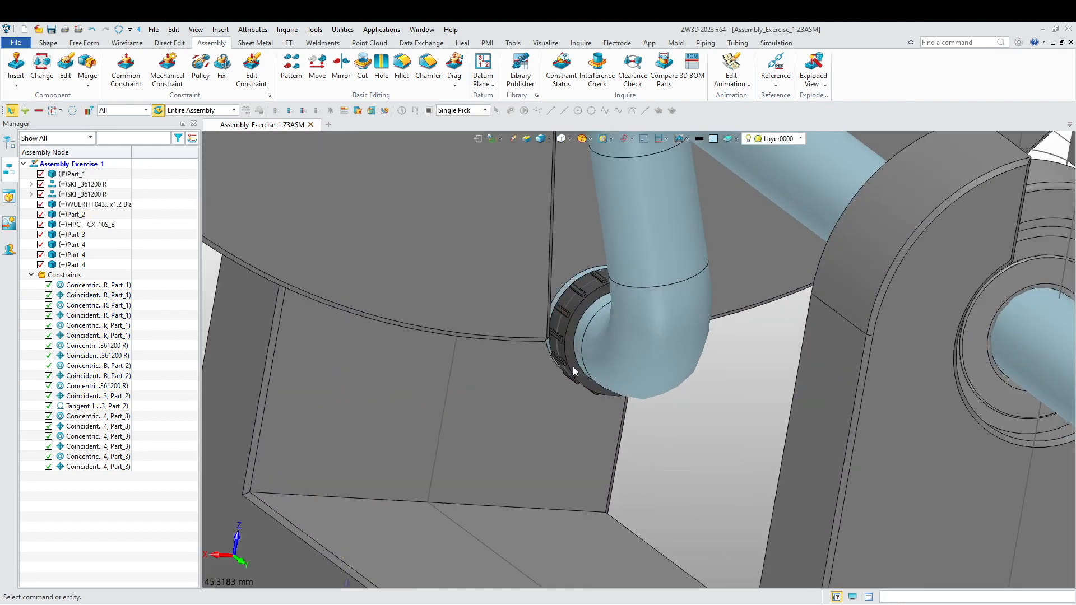
{"action": "scroll", "coordinate": [573, 366], "scroll_direction": "down", "scroll_amount": 8}
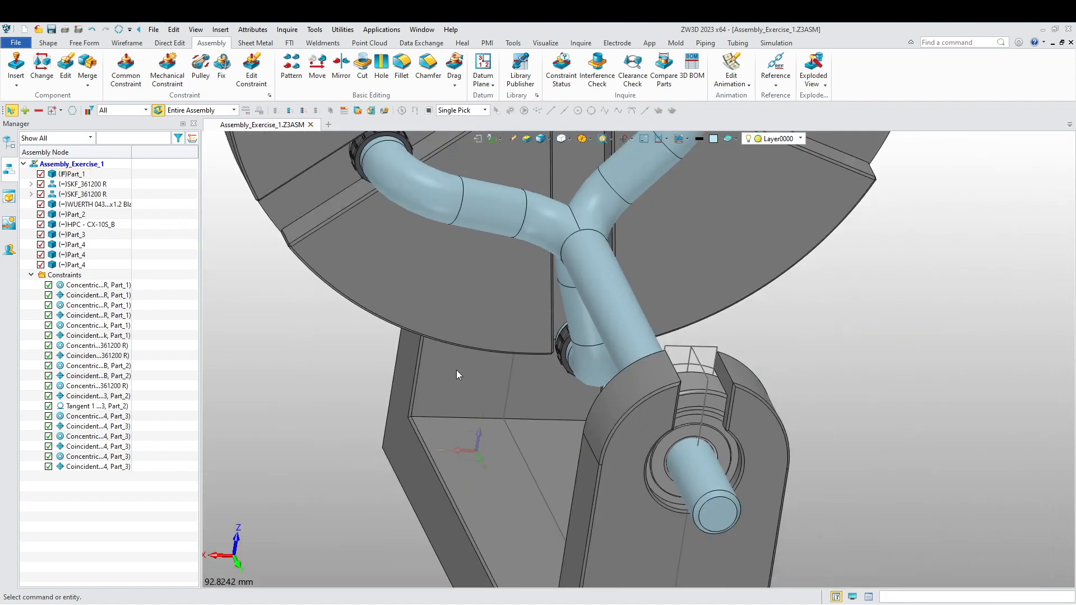
{"action": "scroll", "coordinate": [518, 405], "scroll_direction": "up", "scroll_amount": 4}
{"action": "scroll", "coordinate": [450, 237], "scroll_direction": "up", "scroll_amount": 8}
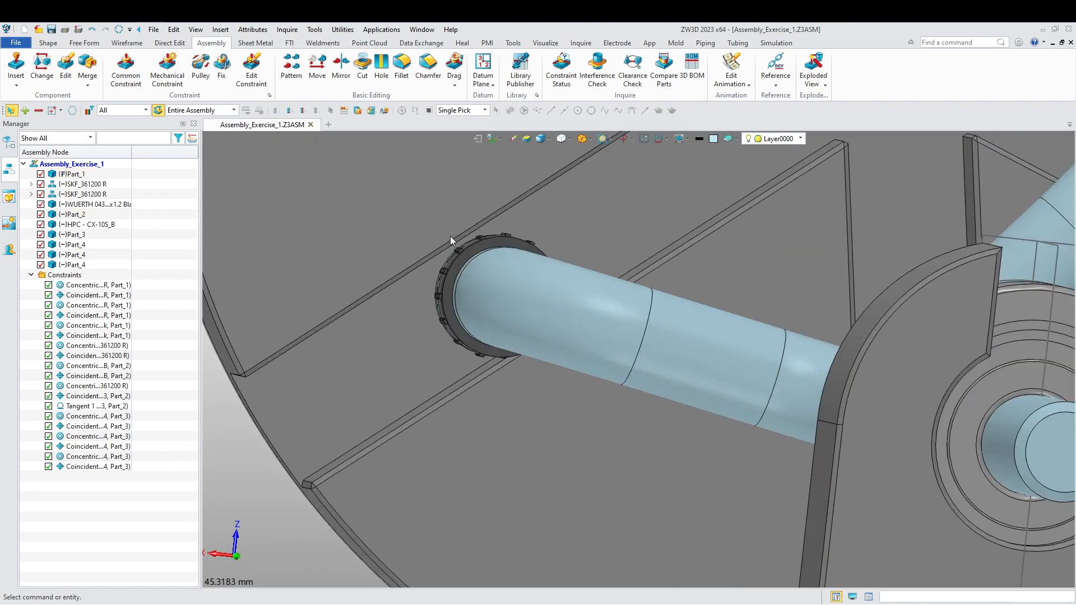
{"action": "left_click", "coordinate": [454, 70]}
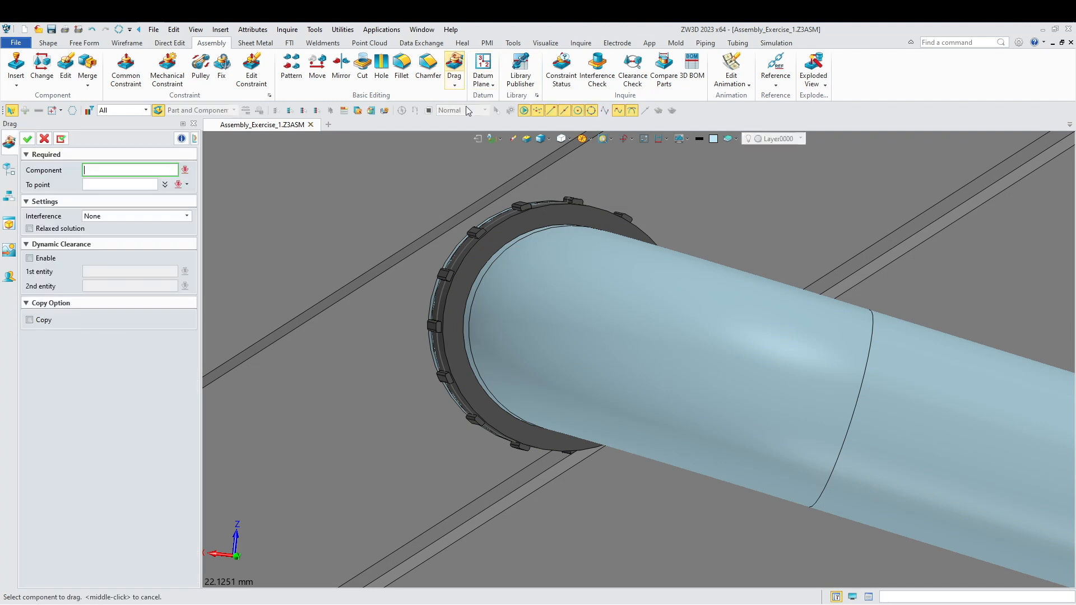
{"action": "left_click", "coordinate": [521, 242]}
{"action": "middle_click", "coordinate": [496, 272]}
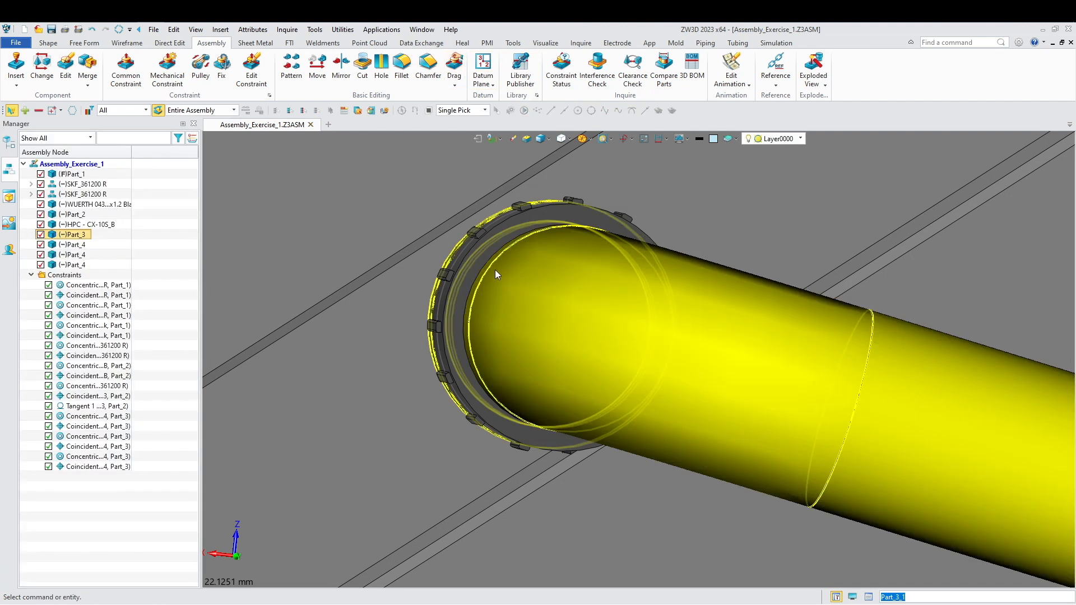
{"action": "left_click", "coordinate": [456, 66]}
{"action": "left_click", "coordinate": [510, 253]}
{"action": "middle_click_drag", "start_coordinate": [510, 253], "coordinate": [521, 196]}
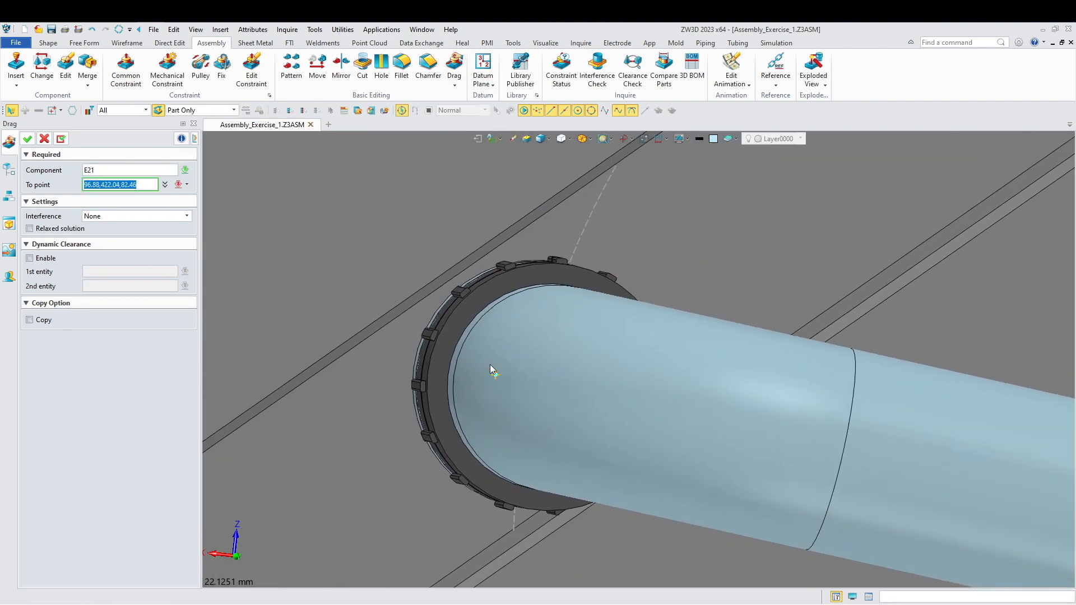
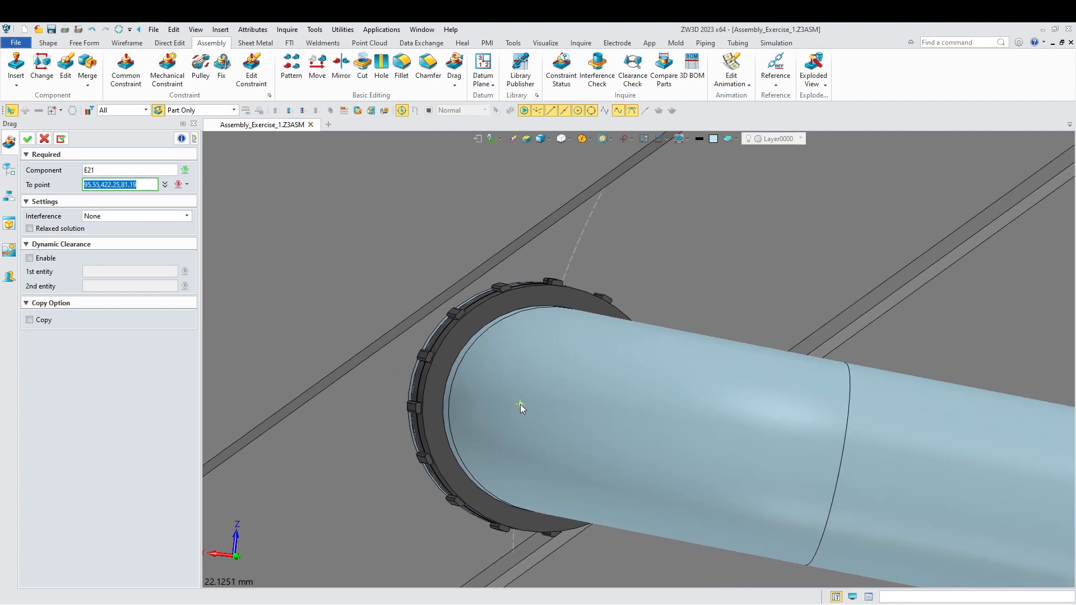
{"action": "left_click", "coordinate": [495, 453]}
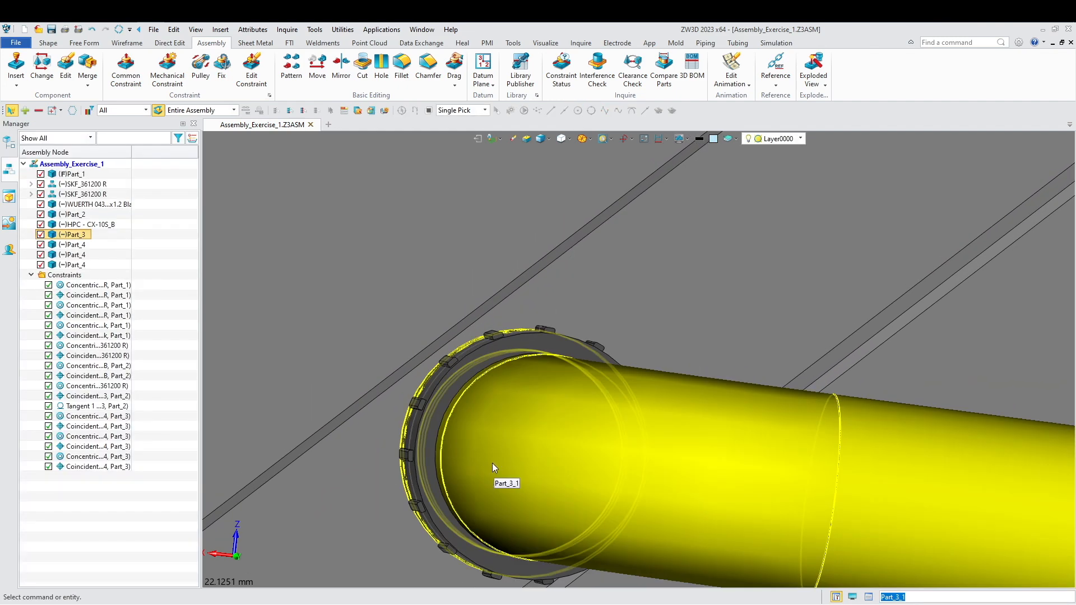
- Examine how Part_3's ringed branch ends sit in the slots of Part_2 from several sides
{"action": "scroll", "coordinate": [481, 322], "scroll_direction": "down", "scroll_amount": 3}
{"action": "scroll", "coordinate": [482, 321], "scroll_direction": "down", "scroll_amount": 7}
{"action": "right_click_drag", "start_coordinate": [518, 402], "coordinate": [497, 418]}
{"action": "scroll", "coordinate": [608, 381], "scroll_direction": "up", "scroll_amount": 3}
{"action": "scroll", "coordinate": [693, 508], "scroll_direction": "down", "scroll_amount": 3}
{"action": "right_click_drag", "start_coordinate": [605, 471], "coordinate": [695, 393]}
{"action": "scroll", "coordinate": [613, 261], "scroll_direction": "up", "scroll_amount": 8}
{"action": "scroll", "coordinate": [610, 281], "scroll_direction": "down", "scroll_amount": 5}
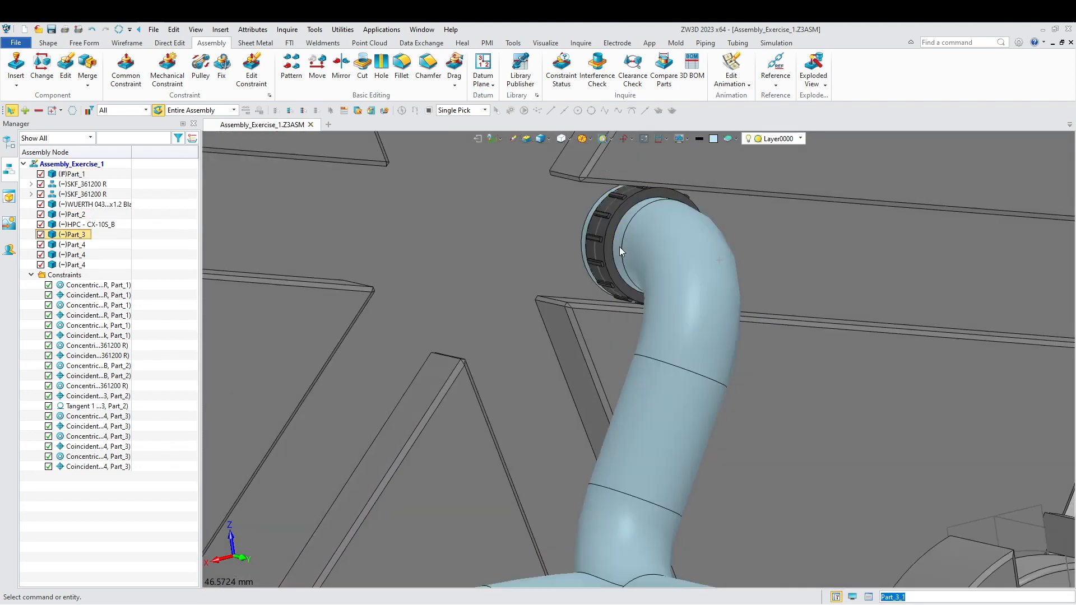
{"action": "right_click_drag", "start_coordinate": [629, 307], "coordinate": [560, 330]}
{"action": "scroll", "coordinate": [560, 331], "scroll_direction": "down", "scroll_amount": 4}
{"action": "middle_click_drag", "start_coordinate": [689, 476], "coordinate": [689, 375]}
{"action": "right_click_drag", "start_coordinate": [689, 376], "coordinate": [667, 370]}
{"action": "scroll", "coordinate": [678, 426], "scroll_direction": "up", "scroll_amount": 7}
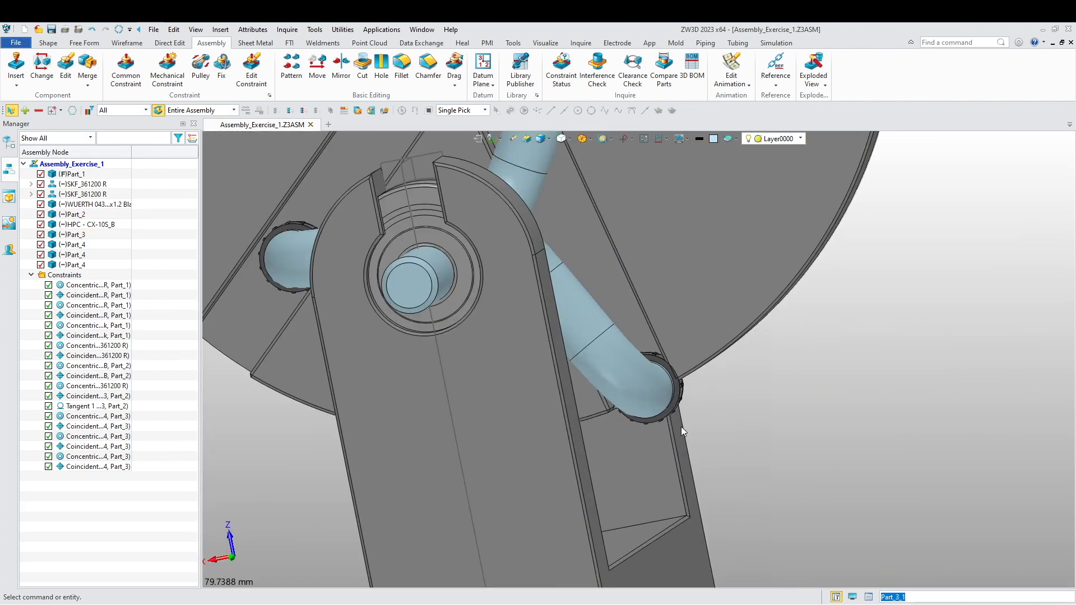
{"action": "right_click_drag", "start_coordinate": [669, 409], "coordinate": [639, 343]}
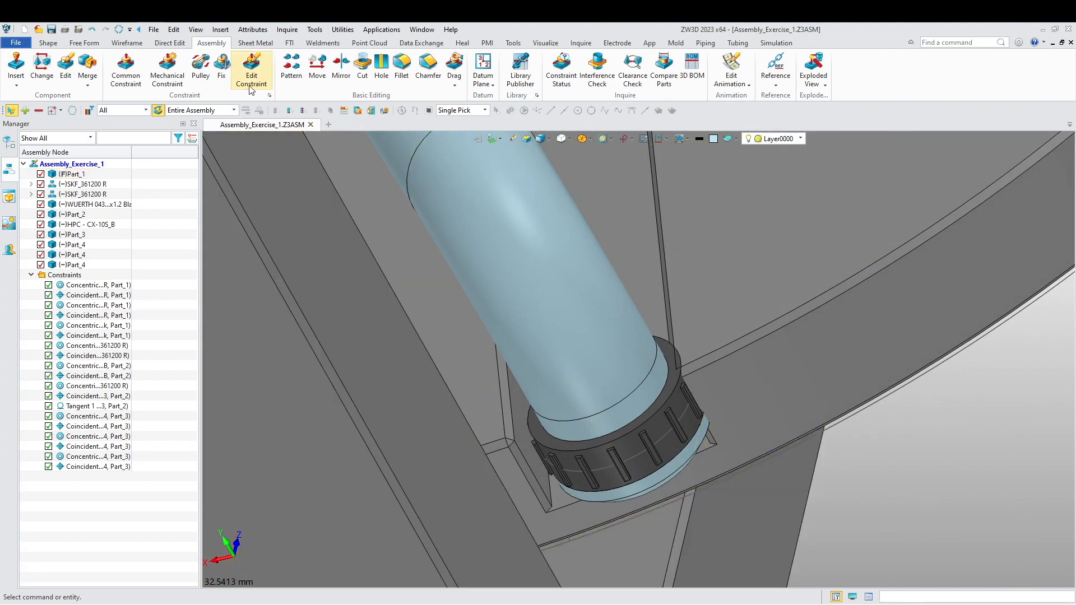
- Try a tangent constraint with 0 mm offset between a Part_3 branch end's flange rim and a slot side wall of Part_2
{"action": "left_click", "coordinate": [120, 79]}
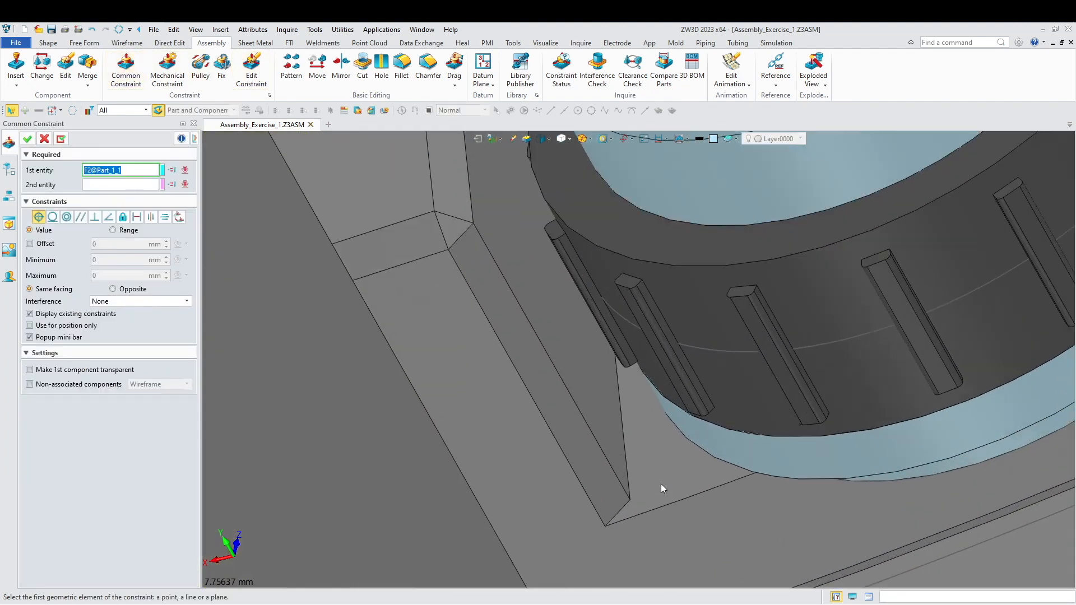
{"action": "left_click", "coordinate": [725, 441]}
{"action": "left_click", "coordinate": [605, 420]}
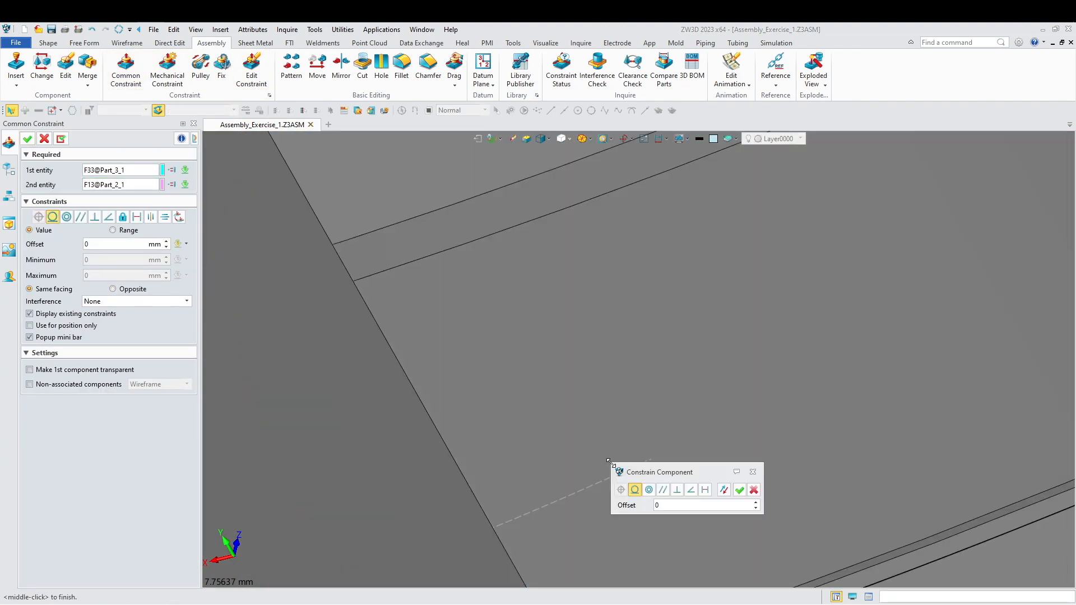
{"action": "scroll", "coordinate": [541, 459], "scroll_direction": "down", "scroll_amount": 6}
{"action": "scroll", "coordinate": [532, 459], "scroll_direction": "up", "scroll_amount": 4}
{"action": "scroll", "coordinate": [584, 425], "scroll_direction": "down", "scroll_amount": 2}
{"action": "right_click_drag", "start_coordinate": [571, 436], "coordinate": [678, 544]}
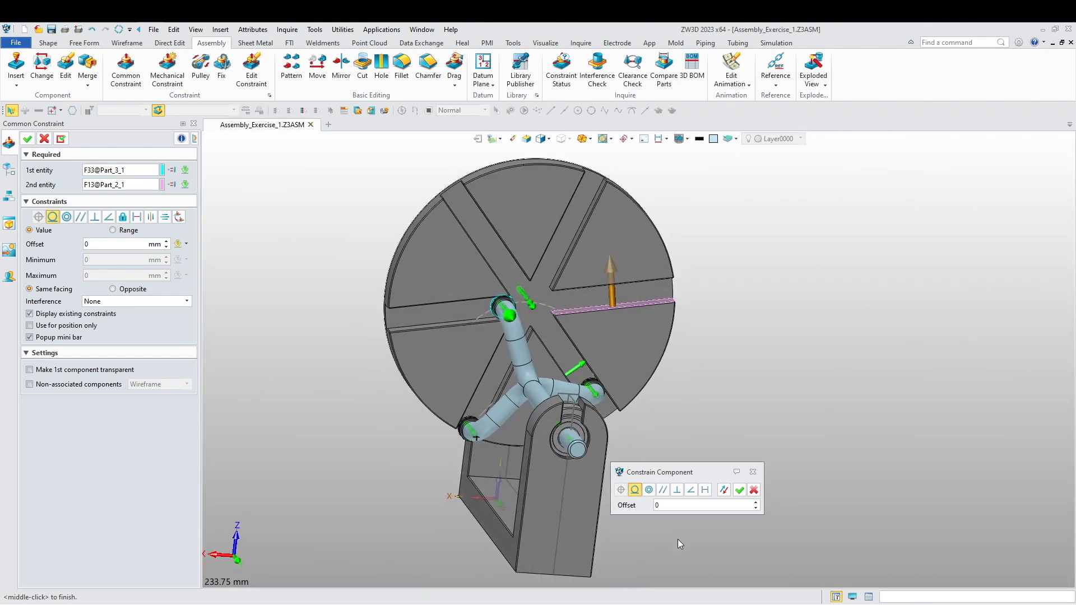
{"action": "left_click", "coordinate": [724, 490]}
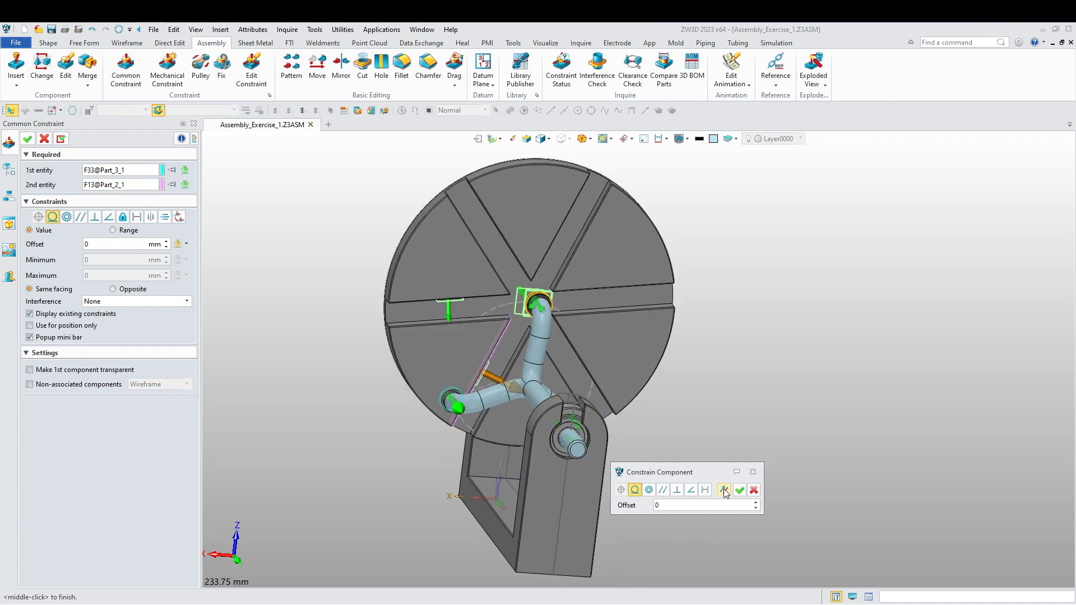
{"action": "left_click", "coordinate": [724, 491]}
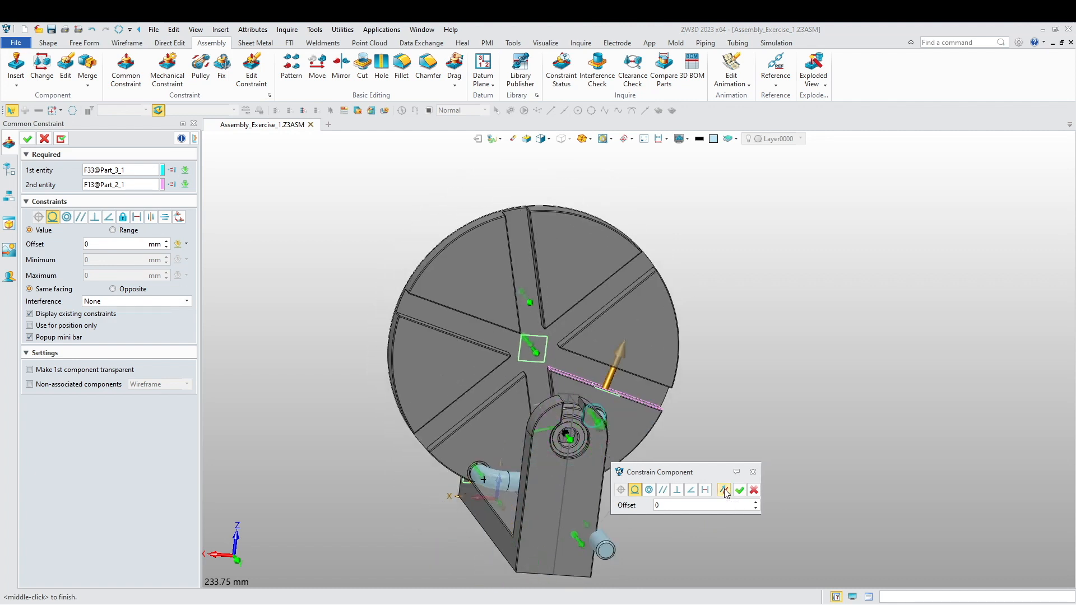
{"action": "left_click", "coordinate": [653, 492]}
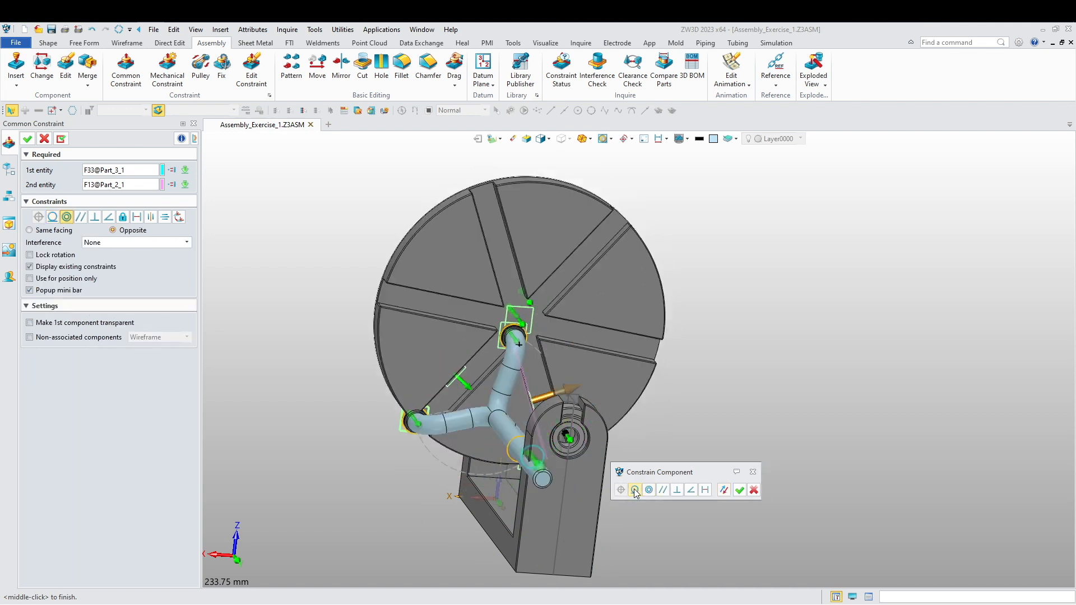
{"action": "left_click", "coordinate": [739, 490]}
{"action": "left_click", "coordinate": [739, 491]}
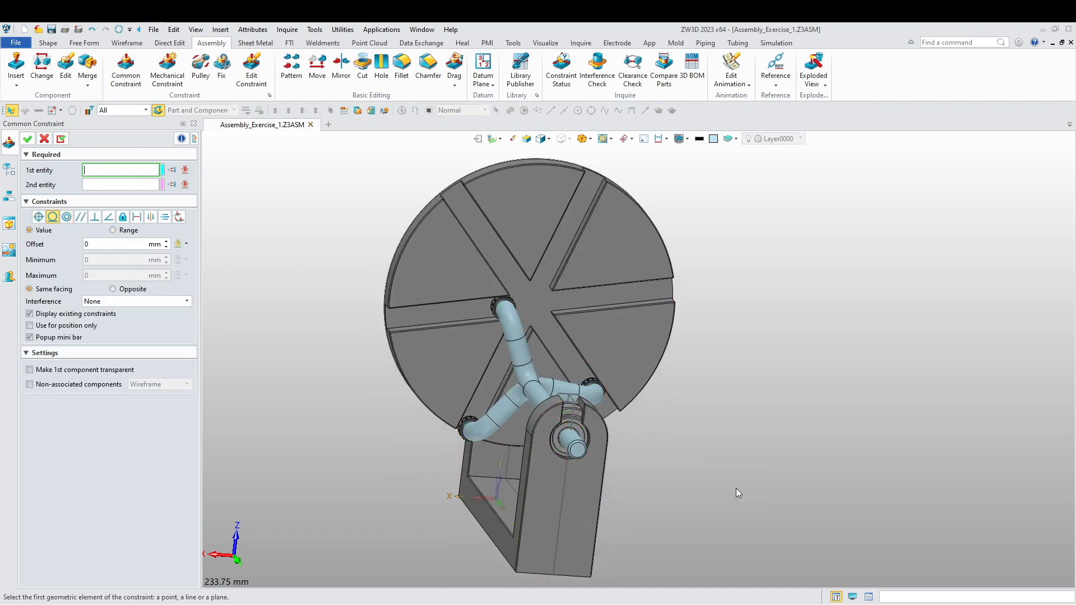
- Delete the last tangent constraint between Part_3 and Part_2
{"action": "middle_click", "coordinate": [494, 417]}
{"action": "left_click", "coordinate": [454, 68]}
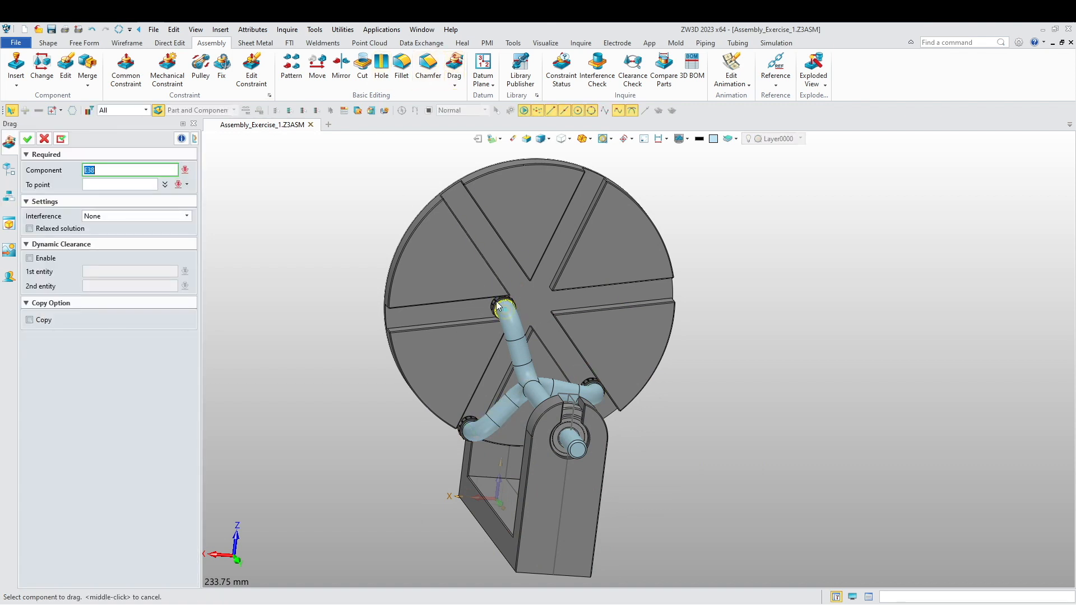
{"action": "middle_click", "coordinate": [583, 404]}
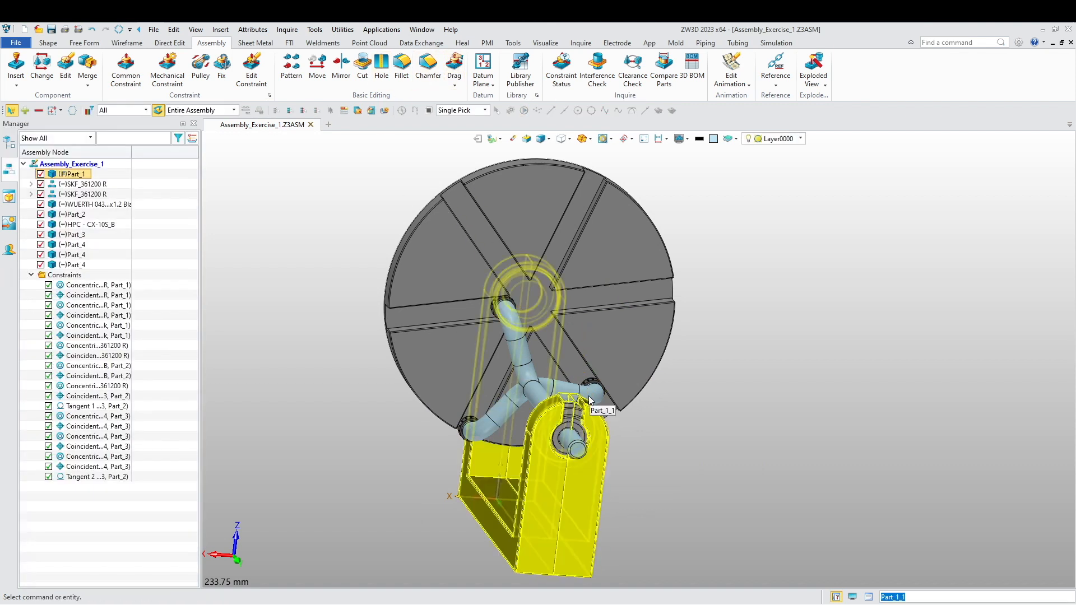
{"action": "left_click", "coordinate": [91, 480]}
{"action": "right_click", "coordinate": [98, 481]}
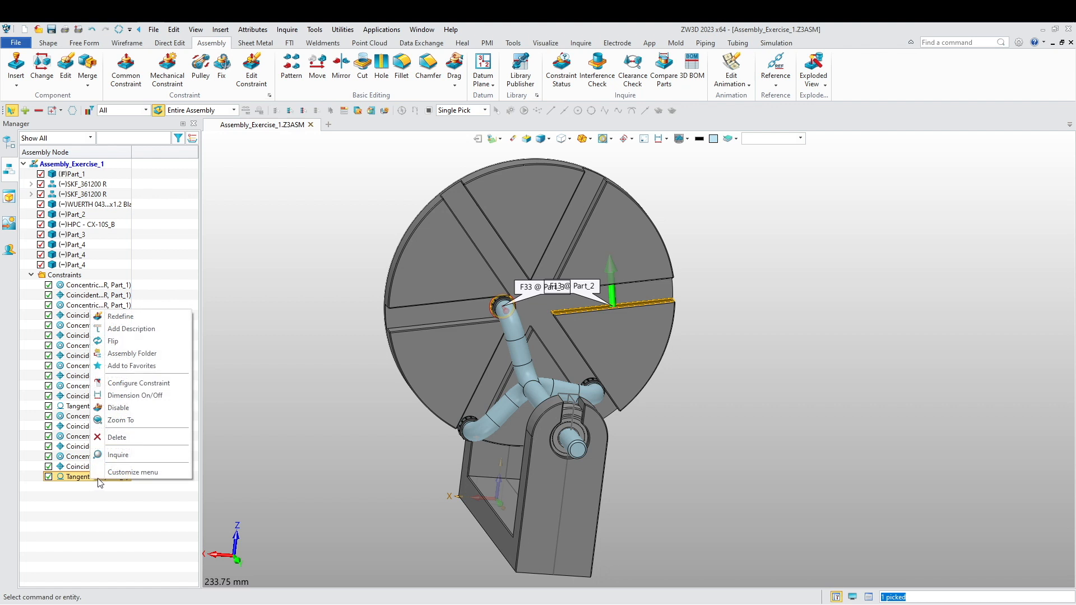
{"action": "left_click", "coordinate": [118, 437]}
- Insert Part_5.Z3PRT from the Assembly Exercise 1 folder and place it in free space beyond the shaft end of Part_3
{"action": "right_click_drag", "start_coordinate": [247, 453], "coordinate": [349, 434]}
{"action": "scroll", "coordinate": [350, 433], "scroll_direction": "up", "scroll_amount": 2}
{"action": "middle_click_drag", "start_coordinate": [340, 436], "coordinate": [387, 454]}
{"action": "right_click_drag", "start_coordinate": [388, 454], "coordinate": [388, 448]}
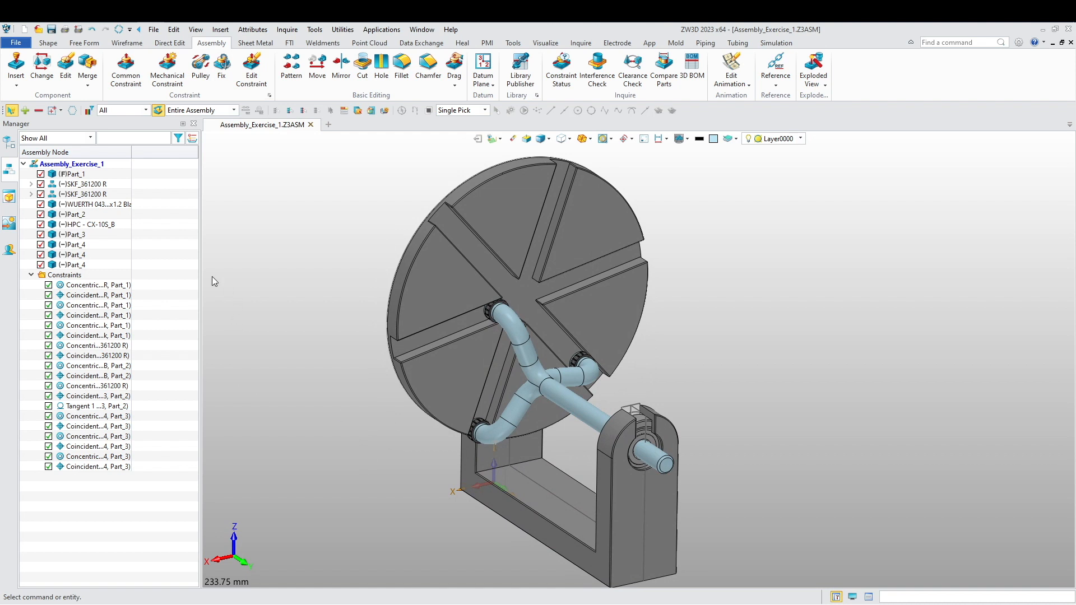
{"action": "right_click", "coordinate": [304, 234]}
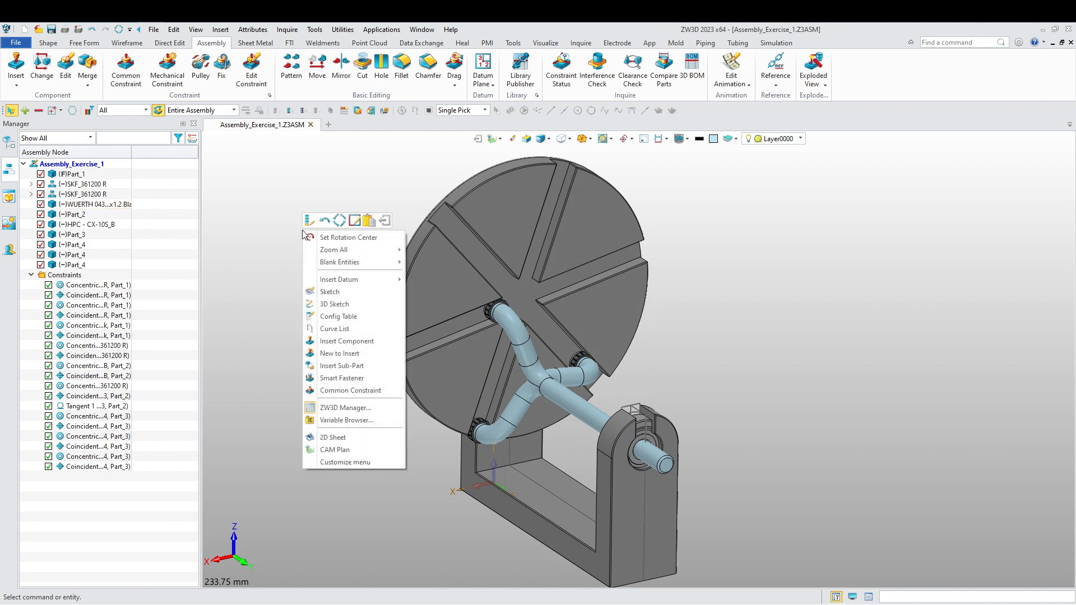
{"action": "left_click", "coordinate": [365, 354]}
{"action": "left_click", "coordinate": [178, 187]}
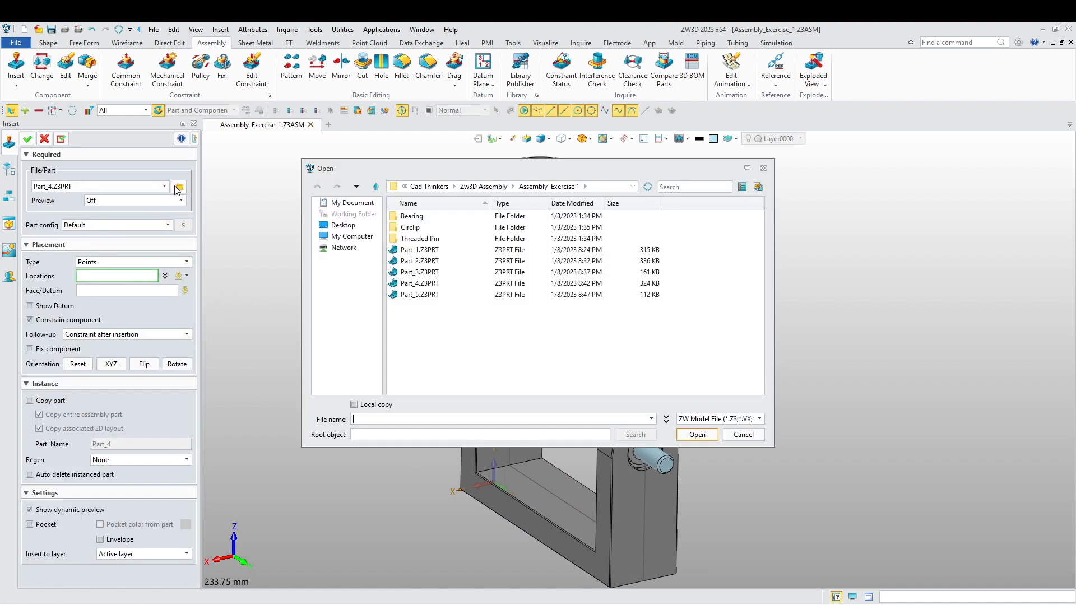
{"action": "left_click", "coordinate": [420, 294]}
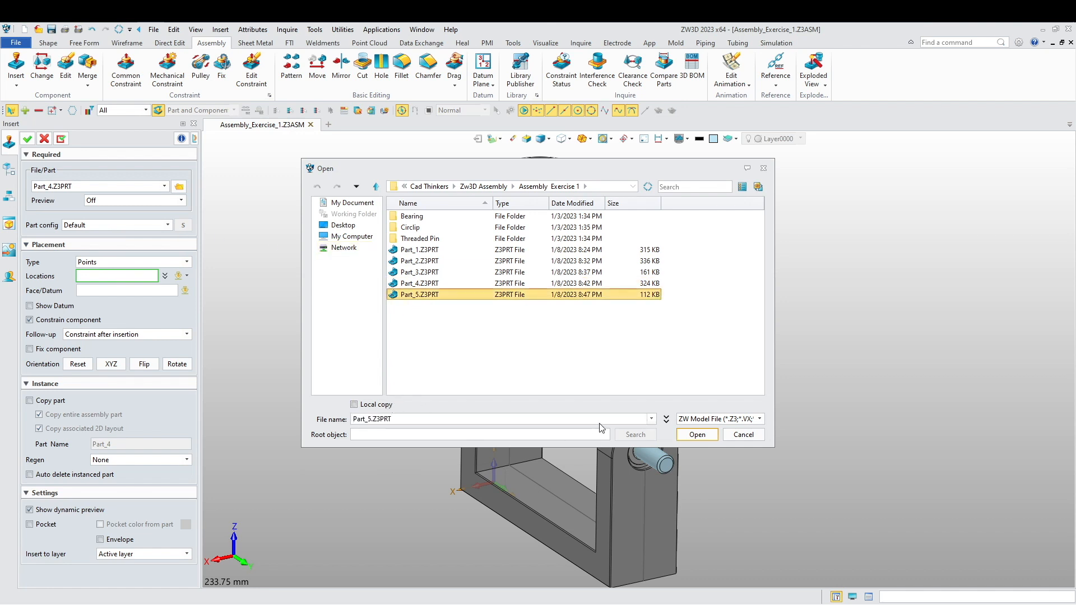
{"action": "left_click", "coordinate": [695, 437]}
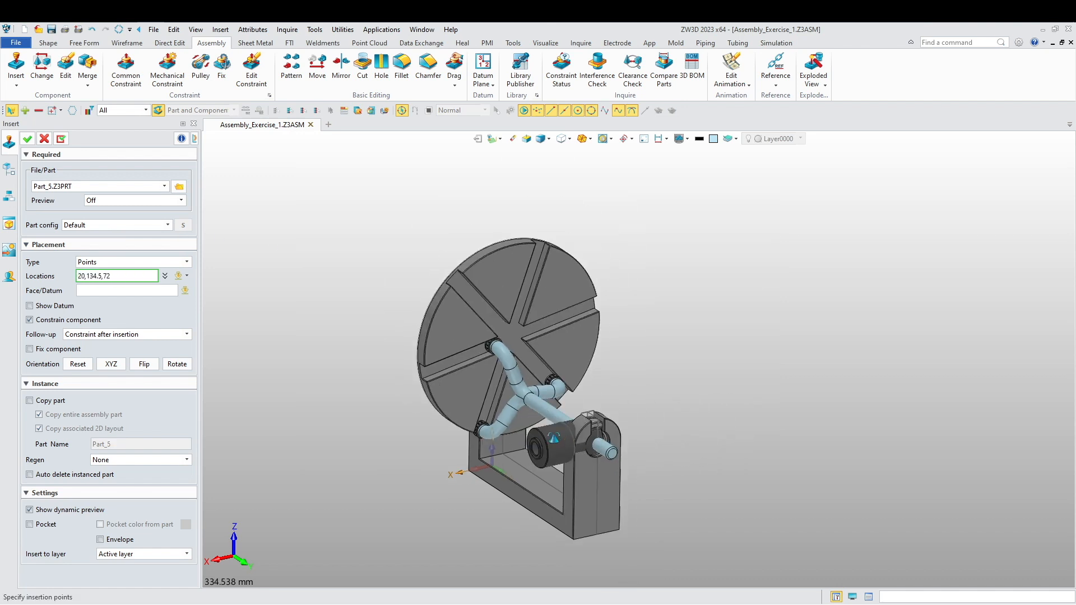
{"action": "scroll", "coordinate": [644, 353], "scroll_direction": "up", "scroll_amount": 3}
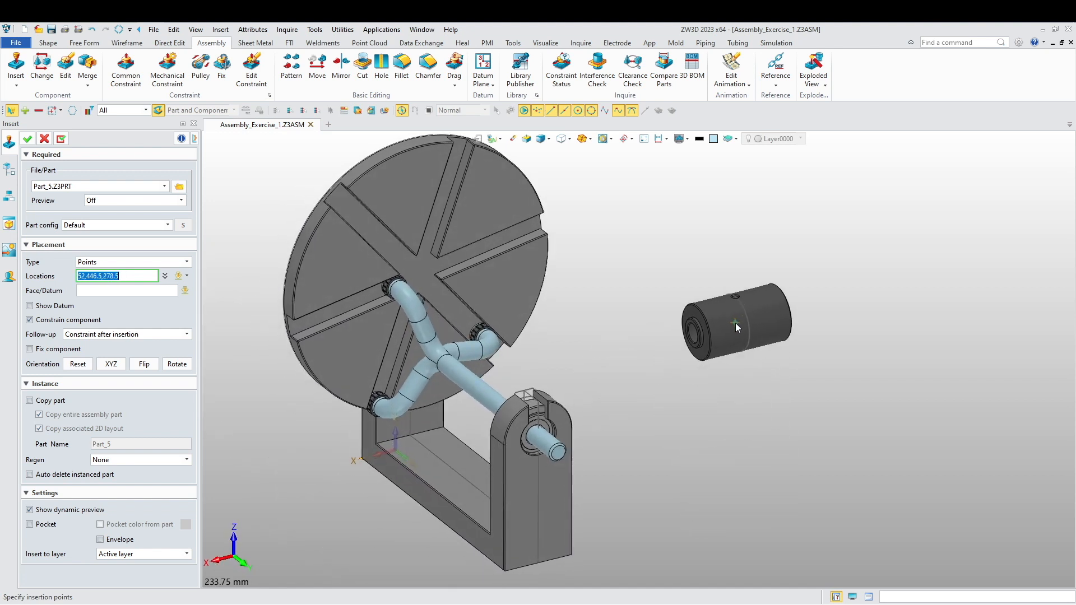
{"action": "left_click", "coordinate": [709, 367]}
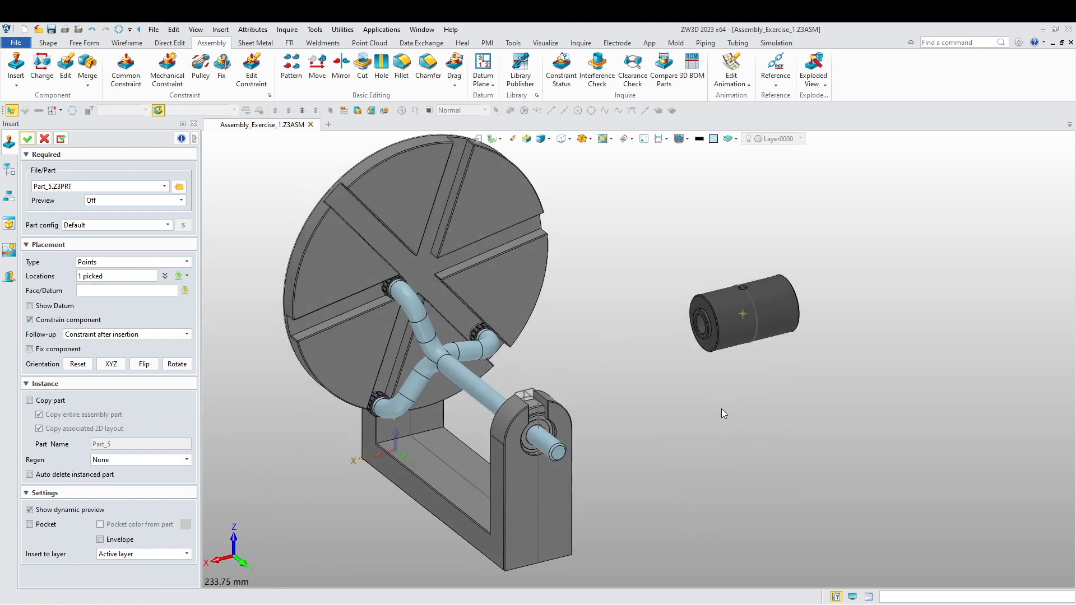
{"action": "middle_click", "coordinate": [722, 411]}
{"action": "key", "text": "Escape"}
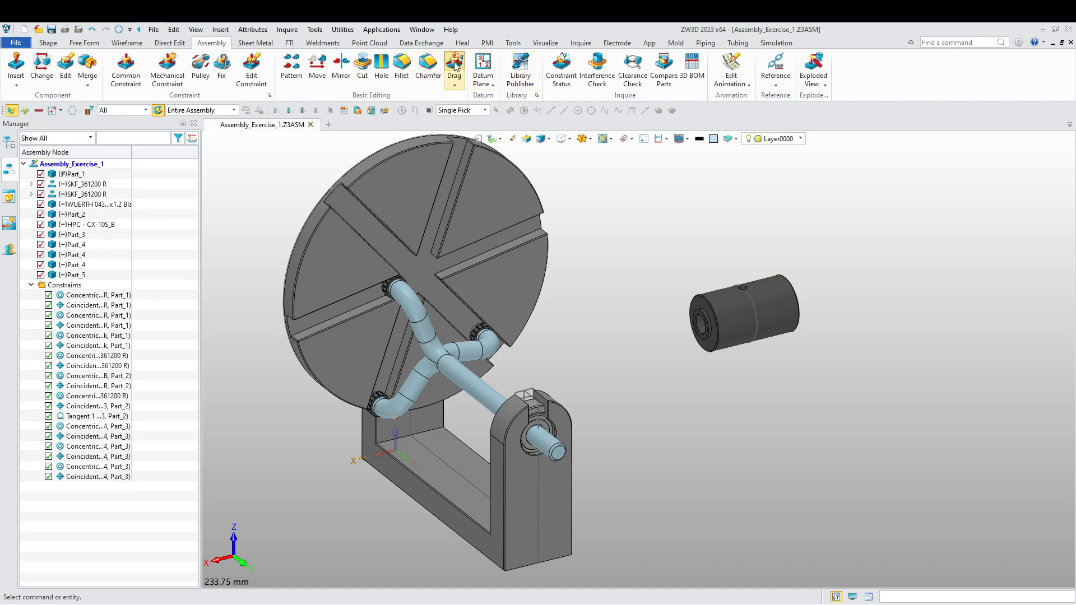
- Drag the branched shaft Part_3 to try out its rotation together with the slotted disc Part_2
{"action": "left_click", "coordinate": [454, 62]}
{"action": "left_click", "coordinate": [492, 382]}
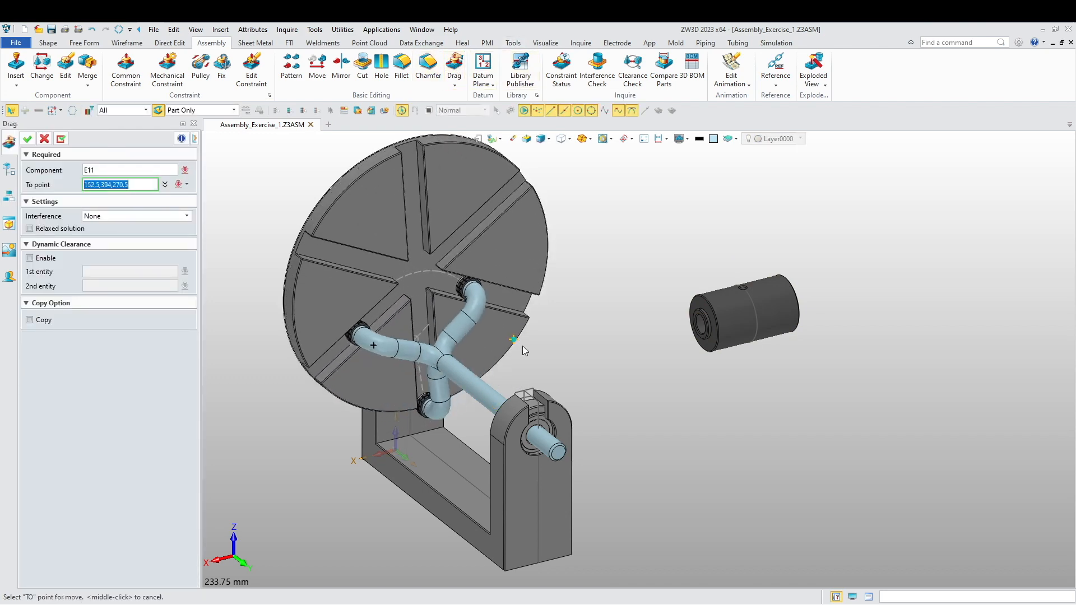
{"action": "middle_click", "coordinate": [453, 421]}
- Make the bore of Part_5 concentric with the shaft of Part_3, flipping the direction in which Part_5 faces
{"action": "right_click_drag", "start_coordinate": [650, 421], "coordinate": [727, 397]}
{"action": "scroll", "coordinate": [652, 394], "scroll_direction": "down", "scroll_amount": 3}
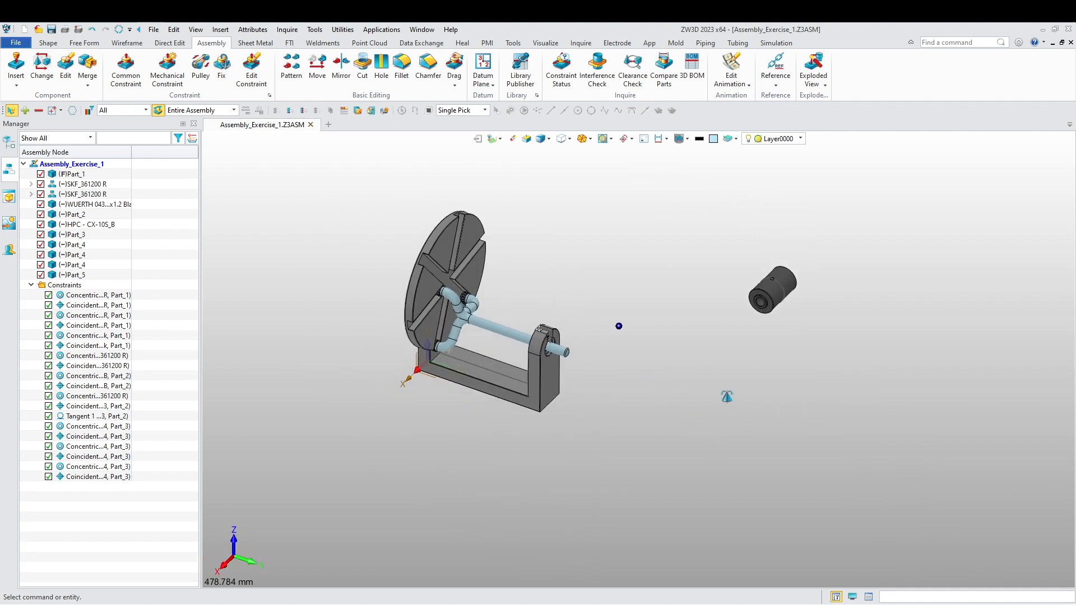
{"action": "left_click", "coordinate": [135, 70]}
{"action": "scroll", "coordinate": [762, 360], "scroll_direction": "up", "scroll_amount": 6}
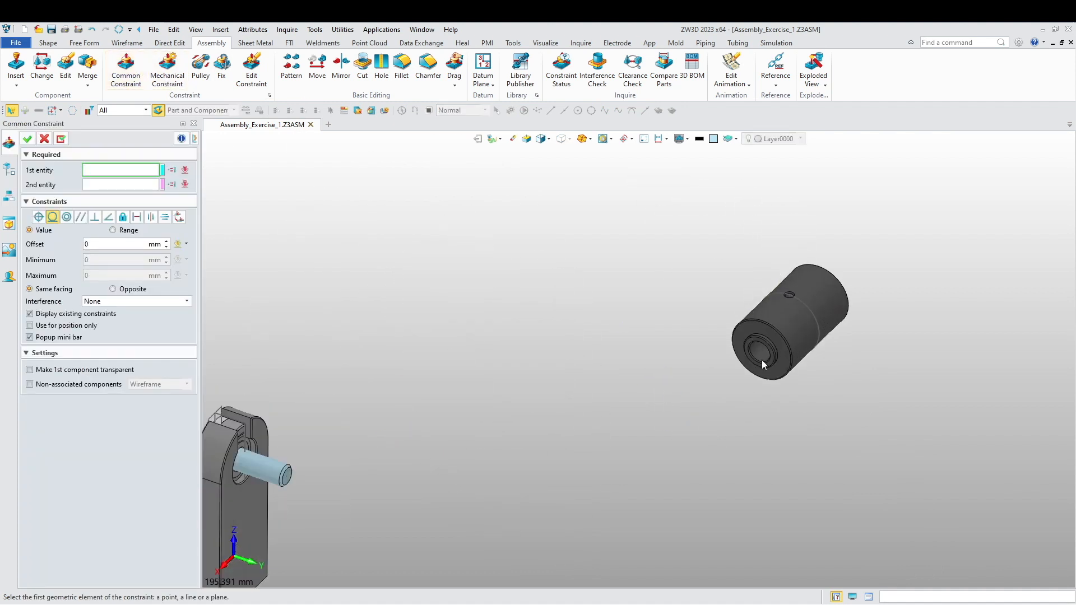
{"action": "left_click", "coordinate": [748, 351]}
{"action": "scroll", "coordinate": [712, 340], "scroll_direction": "down", "scroll_amount": 5}
{"action": "middle_click_drag", "start_coordinate": [259, 426], "coordinate": [493, 460]}
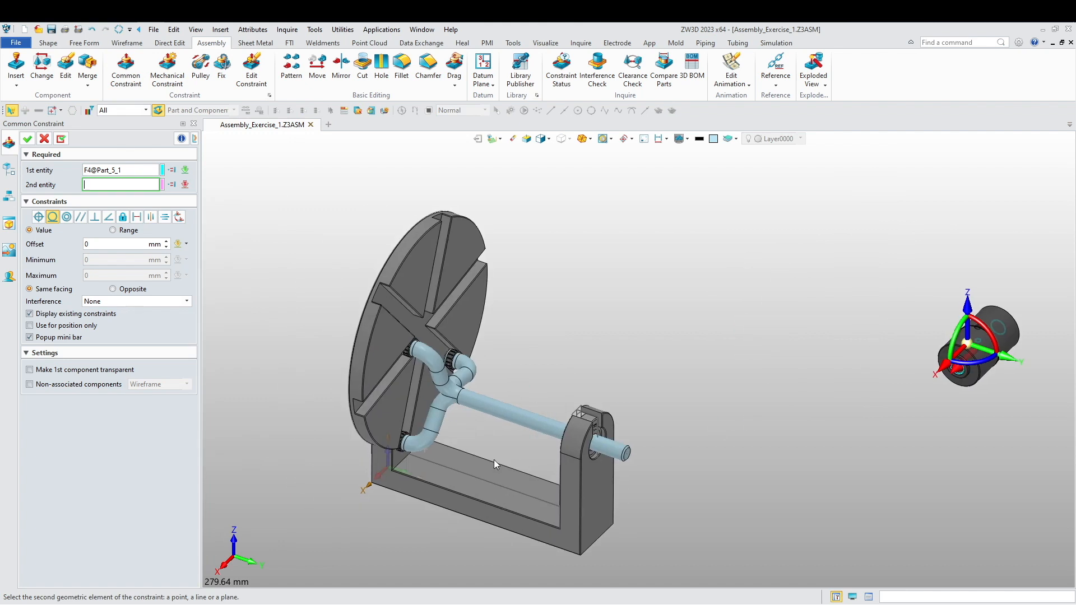
{"action": "scroll", "coordinate": [493, 458], "scroll_direction": "up", "scroll_amount": 3}
{"action": "left_click", "coordinate": [544, 383]}
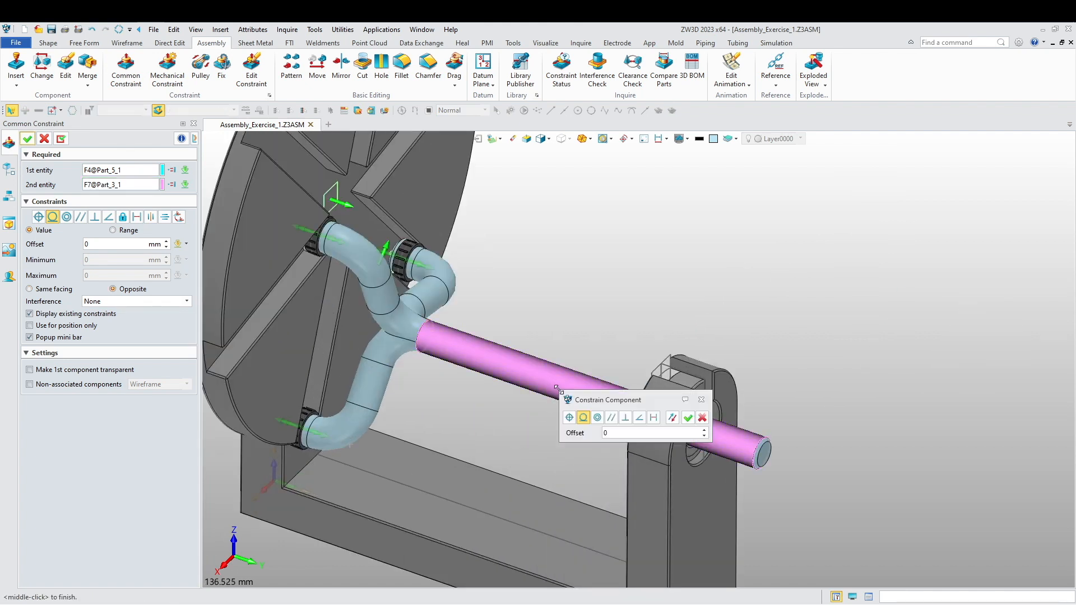
{"action": "scroll", "coordinate": [525, 358], "scroll_direction": "down", "scroll_amount": 7}
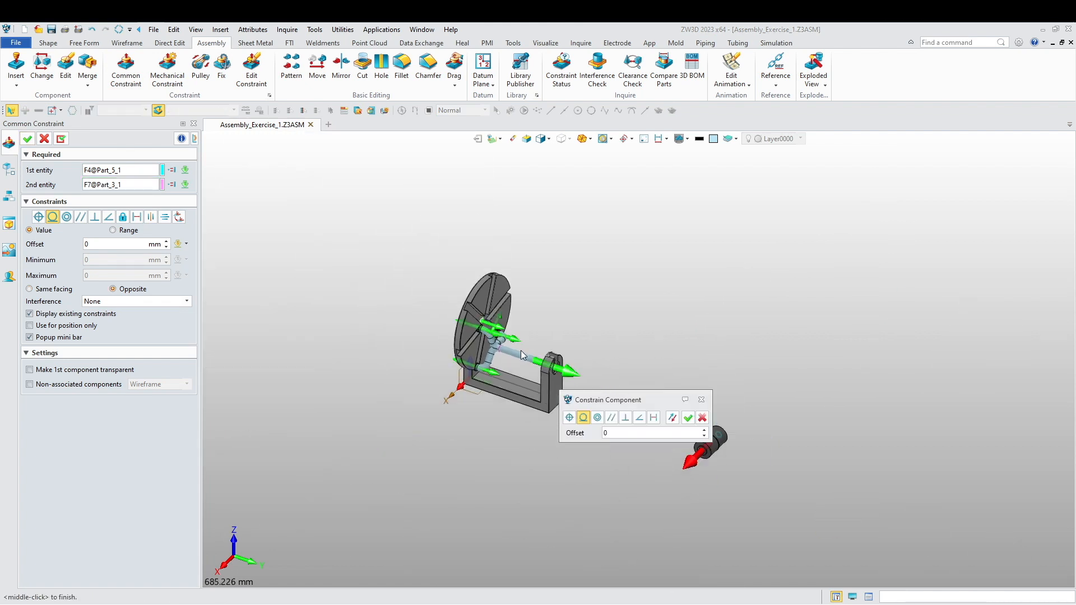
{"action": "left_click", "coordinate": [598, 418]}
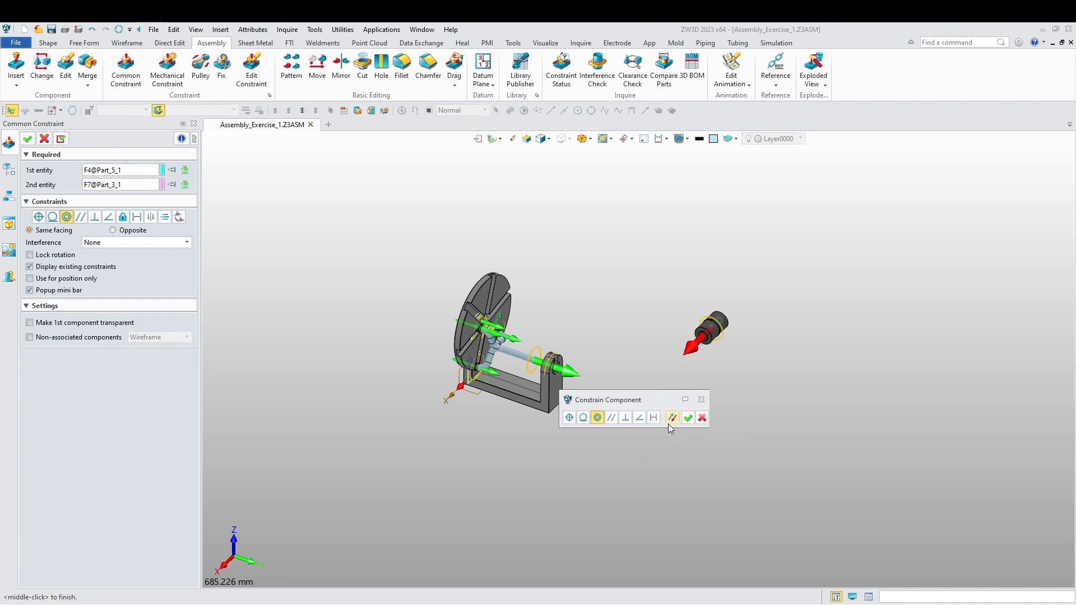
{"action": "left_click", "coordinate": [688, 417]}
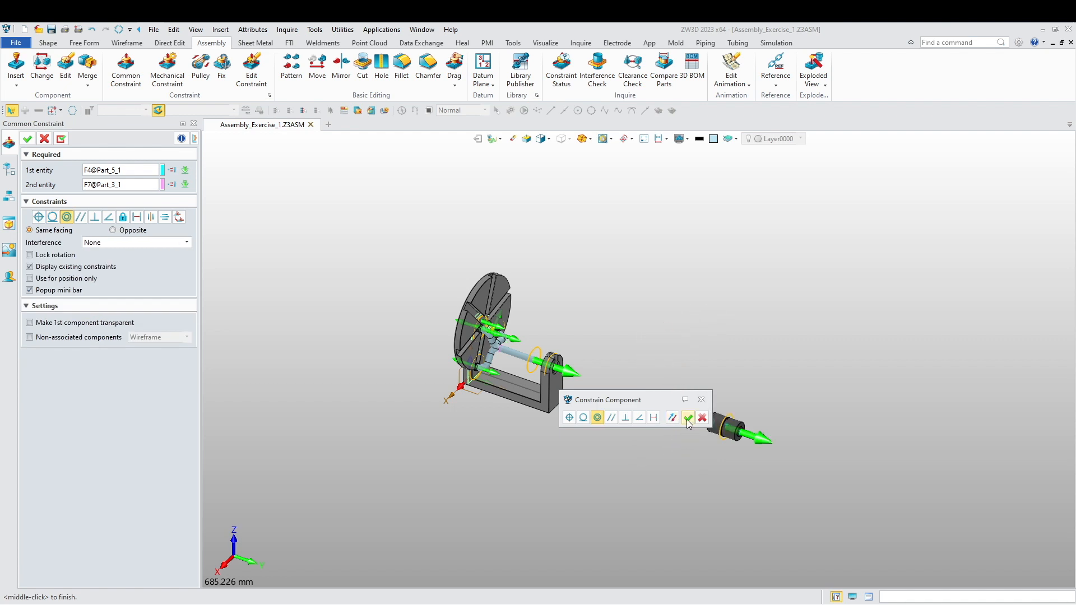
- Drag Part_5 along the shaft axis to a position just outside the free end of Part_3
{"action": "scroll", "coordinate": [755, 454], "scroll_direction": "up", "scroll_amount": 4}
{"action": "scroll", "coordinate": [755, 454], "scroll_direction": "up", "scroll_amount": 2}
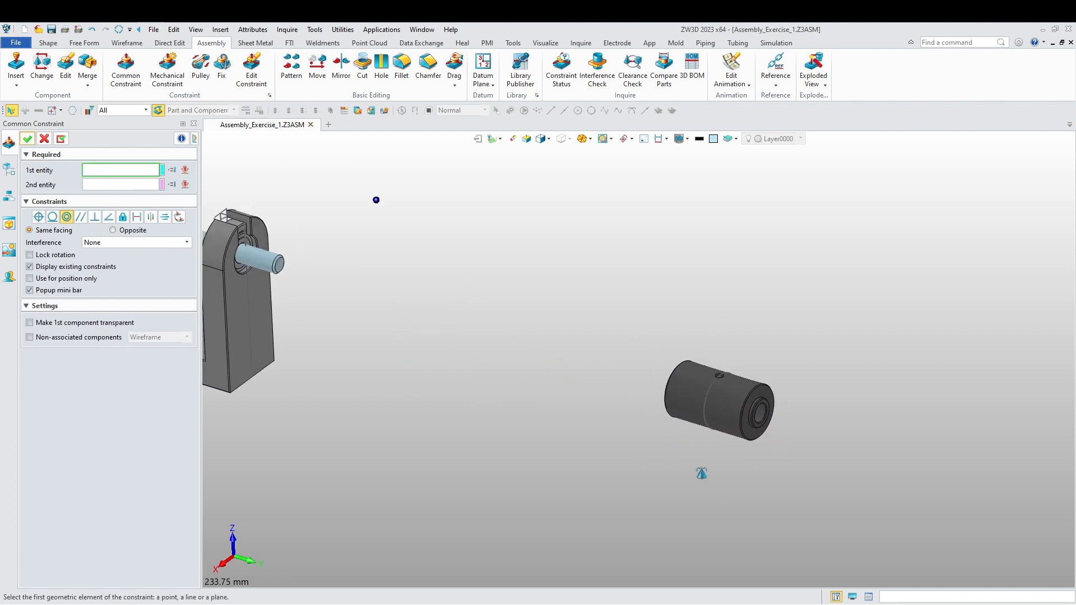
{"action": "left_click", "coordinate": [453, 64]}
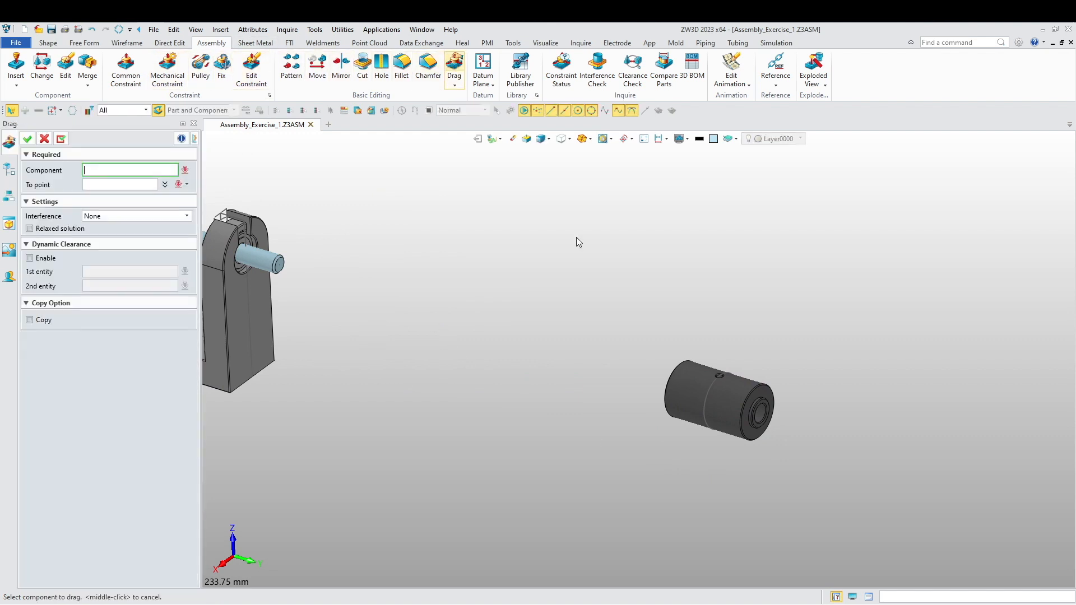
{"action": "left_click", "coordinate": [702, 408]}
{"action": "middle_click_drag", "start_coordinate": [503, 391], "coordinate": [768, 471]}
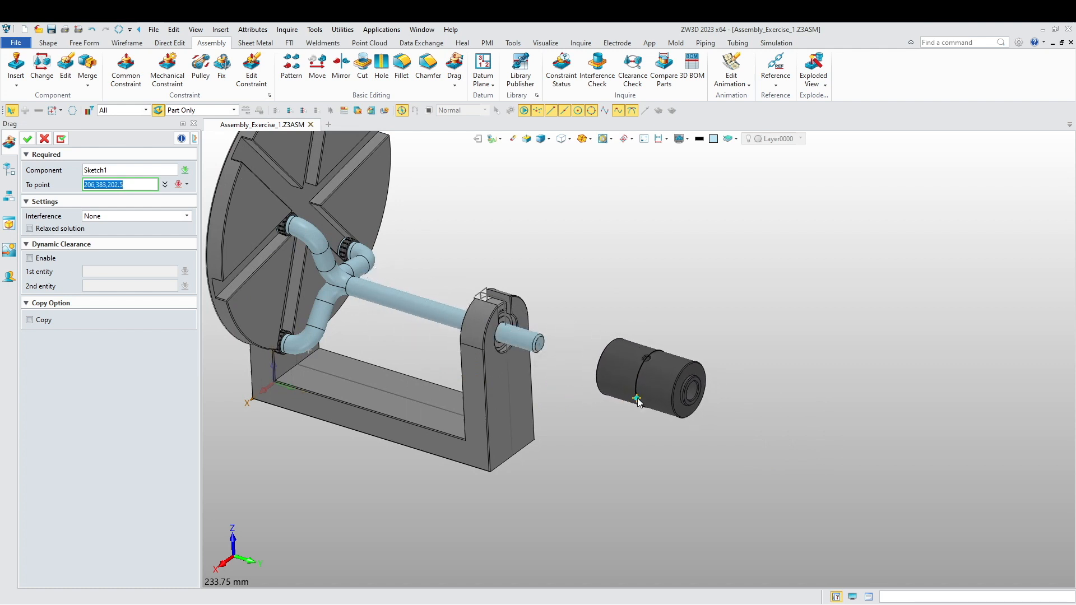
{"action": "left_click", "coordinate": [639, 397]}
- Insert the threaded pin emile_maurin_263104X5 from the Threaded Pin folder and place it beside Part_5
{"action": "right_click", "coordinate": [830, 220]}
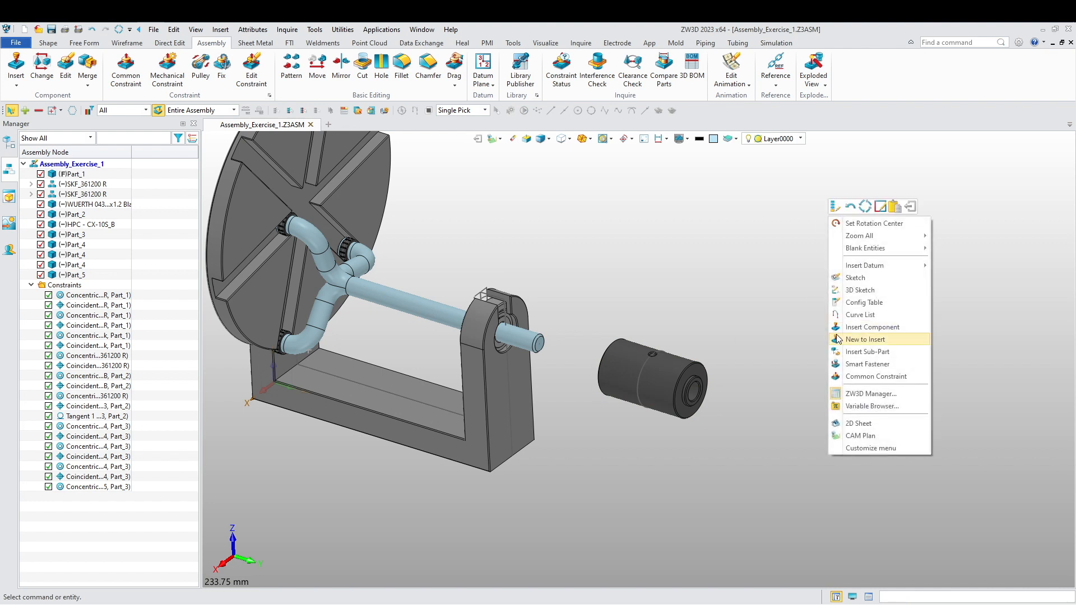
{"action": "left_click", "coordinate": [866, 327]}
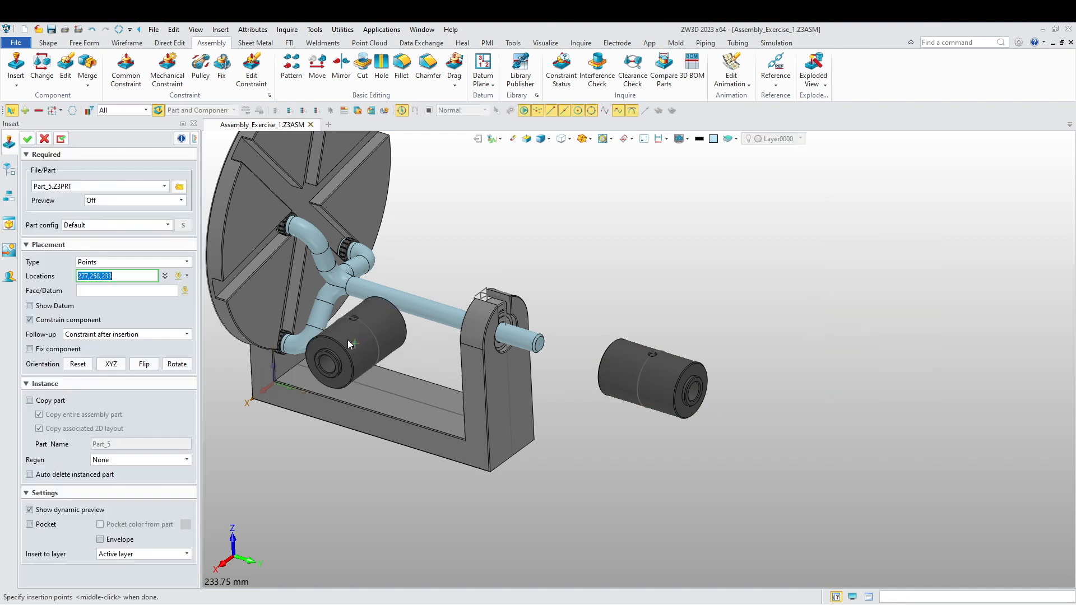
{"action": "left_click", "coordinate": [180, 187]}
{"action": "double_click", "coordinate": [432, 240]}
{"action": "left_click", "coordinate": [454, 218]}
{"action": "left_click", "coordinate": [695, 435]}
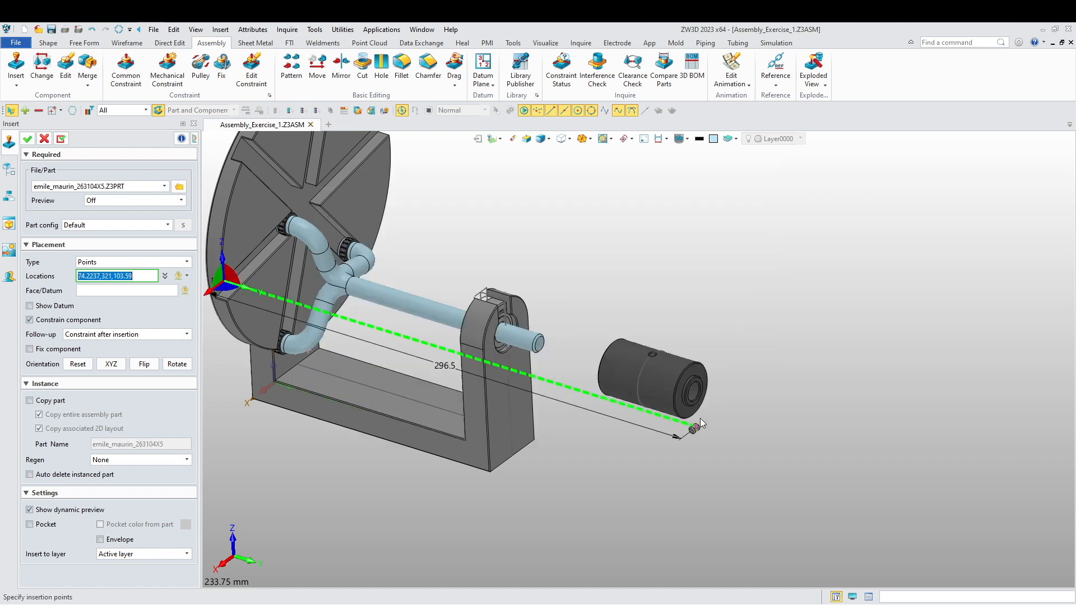
{"action": "scroll", "coordinate": [712, 427], "scroll_direction": "up", "scroll_amount": 5}
{"action": "mouse_move", "coordinate": [768, 324]}
{"action": "right_mouse_down"}
{"action": "mouse_move", "coordinate": [638, 361]}
{"action": "mouse_move", "coordinate": [755, 338]}
{"action": "right_mouse_up"}
{"action": "left_click", "coordinate": [679, 214]}
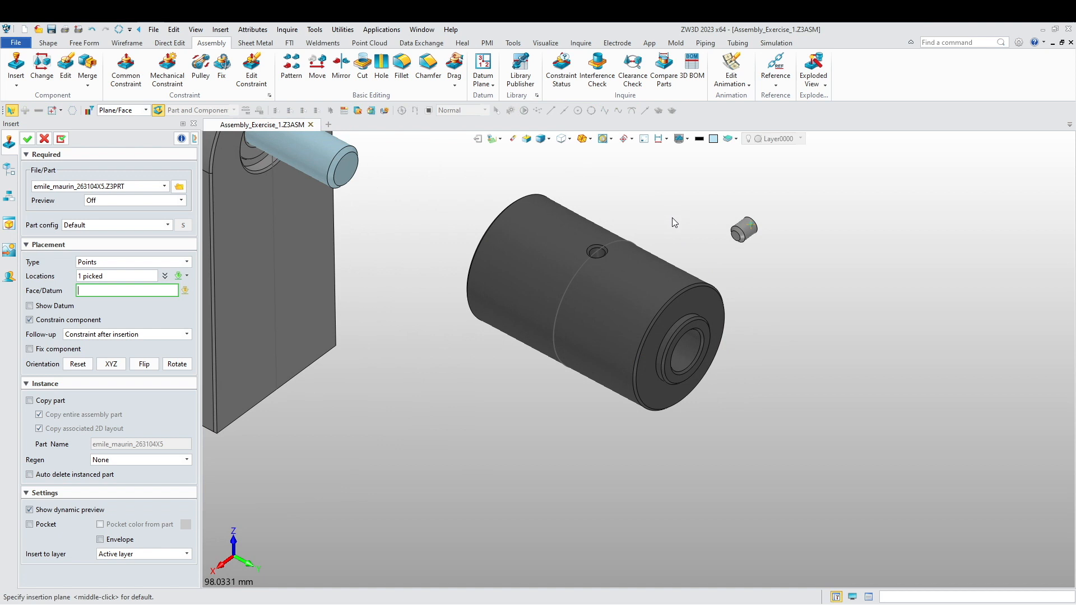
{"action": "middle_click", "coordinate": [681, 220]}
{"action": "middle_click", "coordinate": [681, 220]}
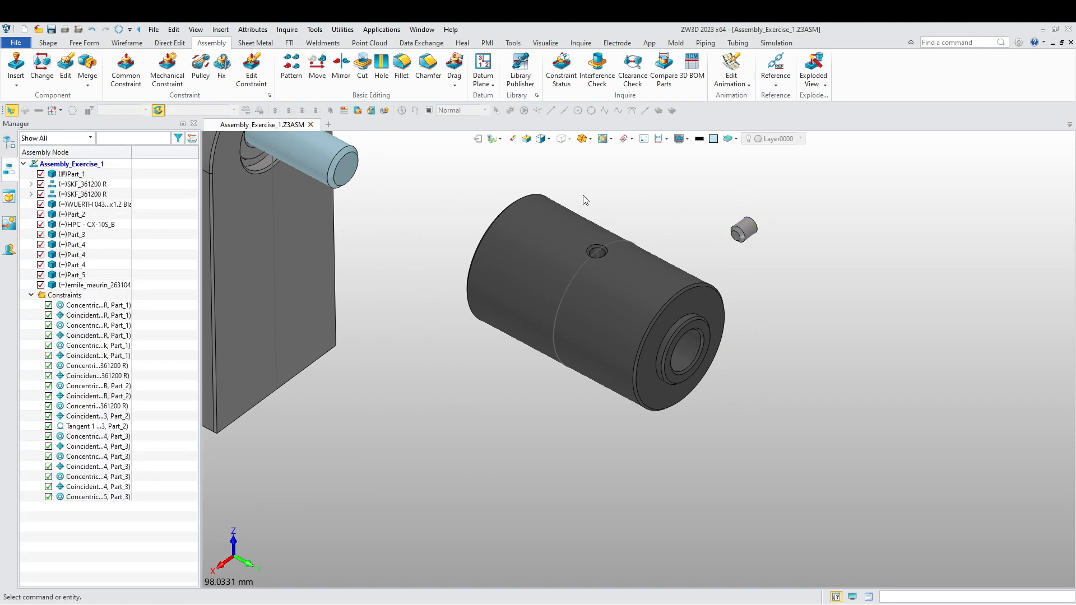
- Make the threaded pin's cylindrical face concentric with the small radial hole in Part_5, flipping the alignment to same facing
{"action": "left_click", "coordinate": [132, 75]}
{"action": "scroll", "coordinate": [762, 229], "scroll_direction": "up", "scroll_amount": 5}
{"action": "left_click", "coordinate": [720, 230]}
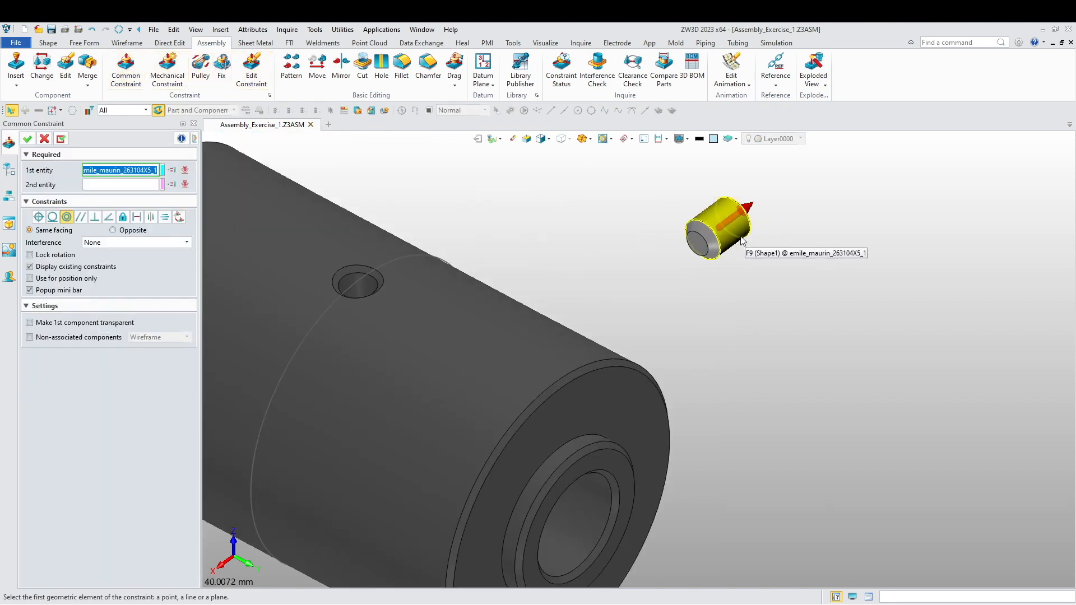
{"action": "scroll", "coordinate": [616, 283], "scroll_direction": "down", "scroll_amount": 3}
{"action": "scroll", "coordinate": [502, 283], "scroll_direction": "up", "scroll_amount": 5}
{"action": "scroll", "coordinate": [483, 281], "scroll_direction": "up", "scroll_amount": 5}
{"action": "left_click", "coordinate": [481, 274]}
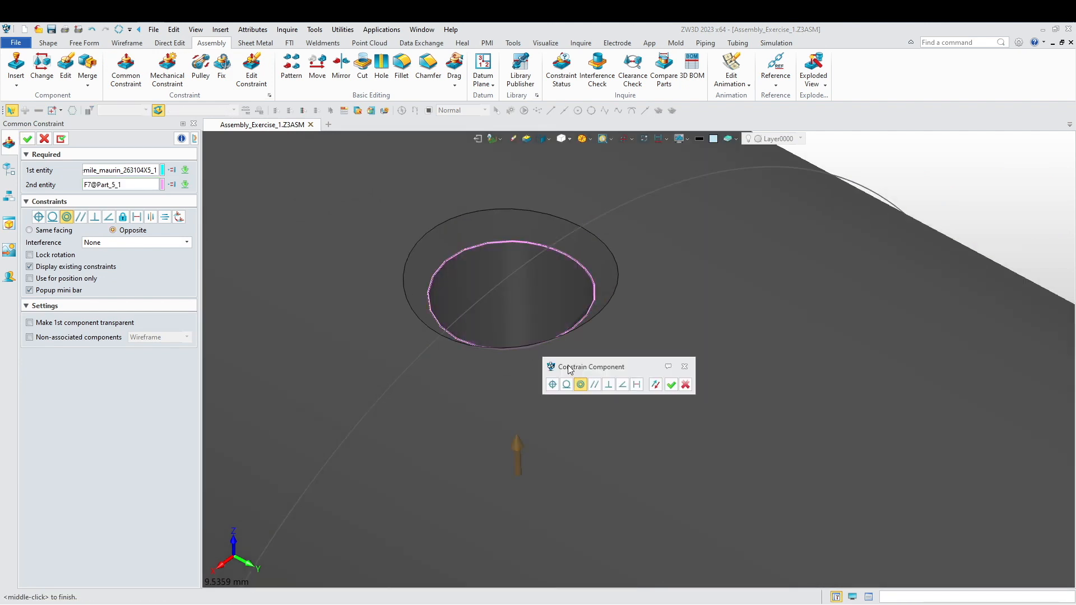
{"action": "scroll", "coordinate": [479, 347], "scroll_direction": "down", "scroll_amount": 5}
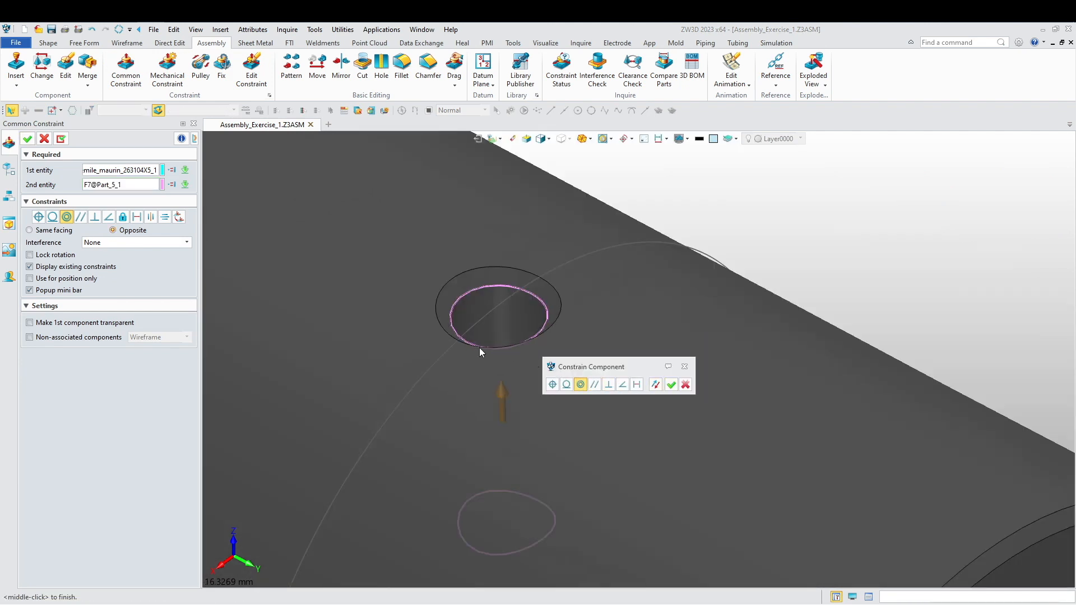
{"action": "scroll", "coordinate": [499, 396], "scroll_direction": "up", "scroll_amount": 3}
{"action": "right_click_drag", "start_coordinate": [500, 395], "coordinate": [552, 426]}
{"action": "left_click", "coordinate": [655, 386]}
{"action": "scroll", "coordinate": [430, 225], "scroll_direction": "up", "scroll_amount": 5}
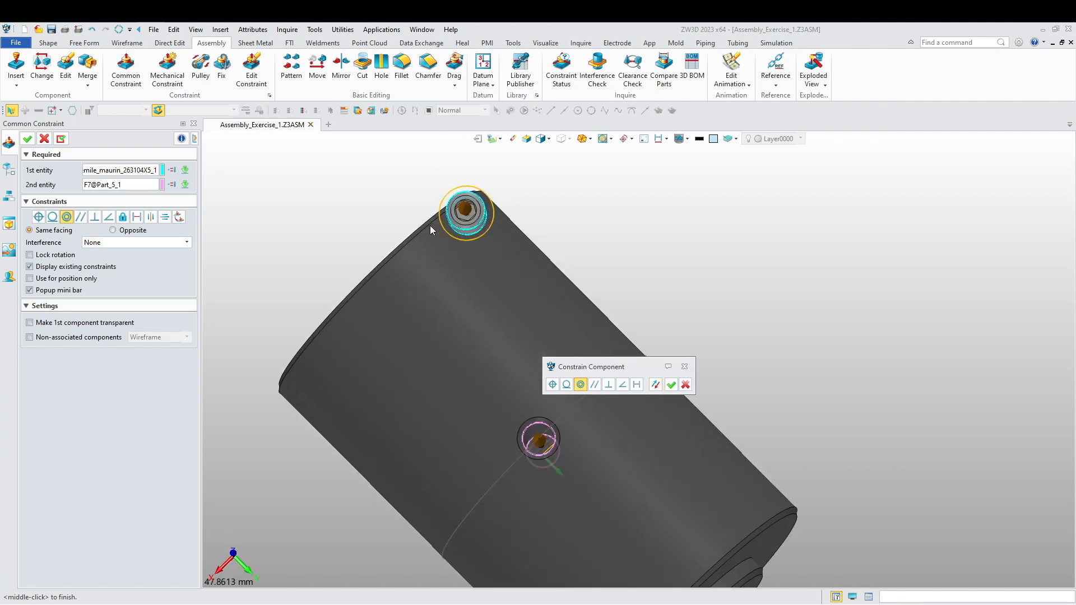
{"action": "left_click", "coordinate": [671, 385]}
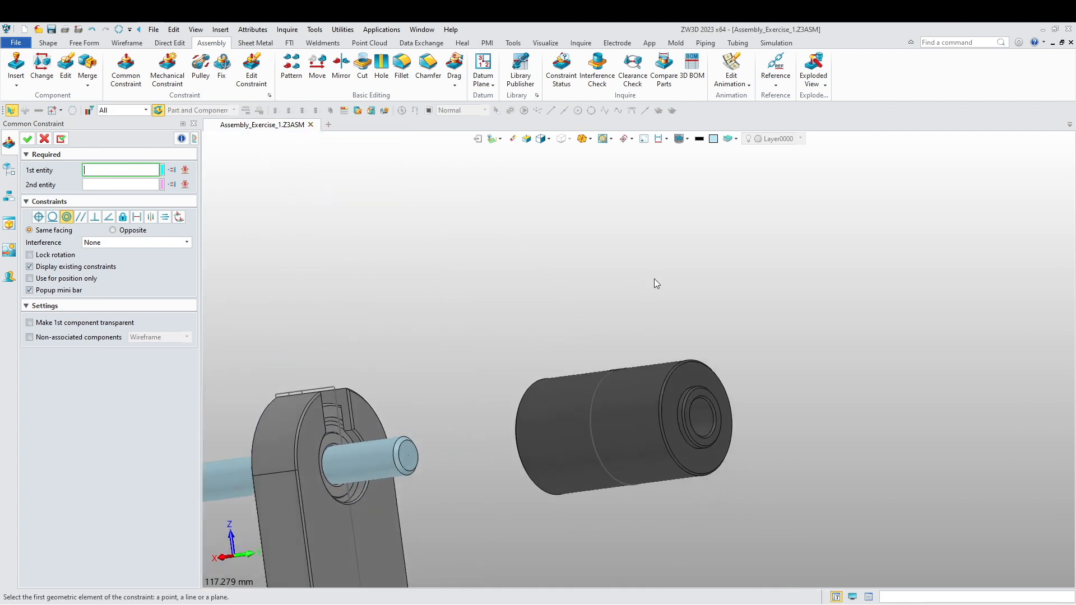
- Make the end face of the threaded pin tangent to the inner bore of Part_5 with 0 mm offset, flipping the pin into its radial hole
{"action": "scroll", "coordinate": [654, 278], "scroll_direction": "down", "scroll_amount": 5}
{"action": "middle_click_drag", "start_coordinate": [654, 278], "coordinate": [636, 443]}
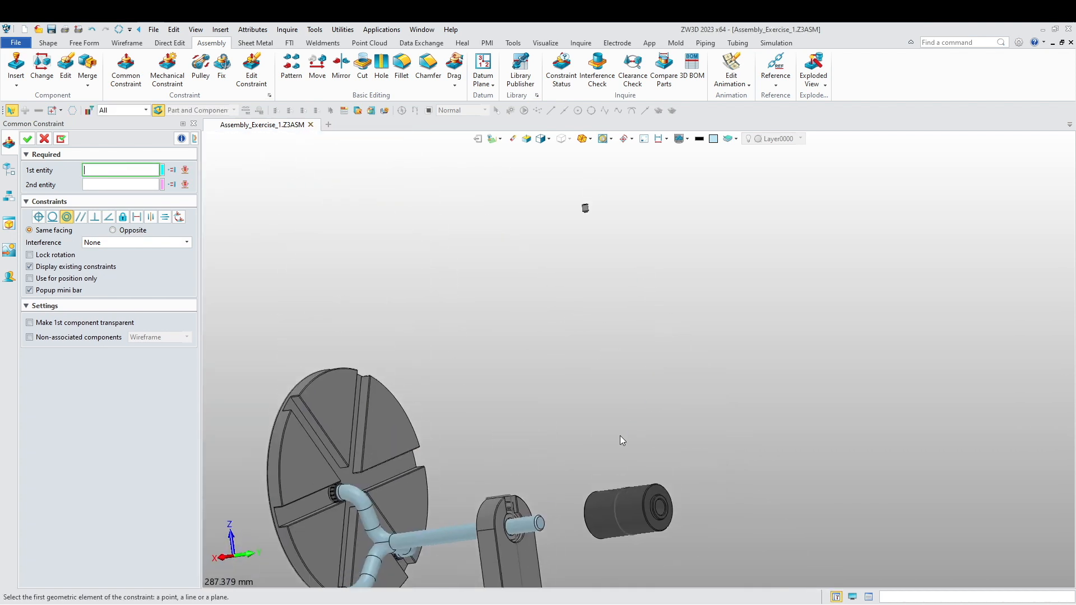
{"action": "right_click_drag", "start_coordinate": [629, 435], "coordinate": [588, 375]}
{"action": "scroll", "coordinate": [636, 302], "scroll_direction": "up", "scroll_amount": 16}
{"action": "left_click", "coordinate": [651, 272]}
{"action": "scroll", "coordinate": [607, 291], "scroll_direction": "down", "scroll_amount": 12}
{"action": "scroll", "coordinate": [615, 485], "scroll_direction": "up", "scroll_amount": 12}
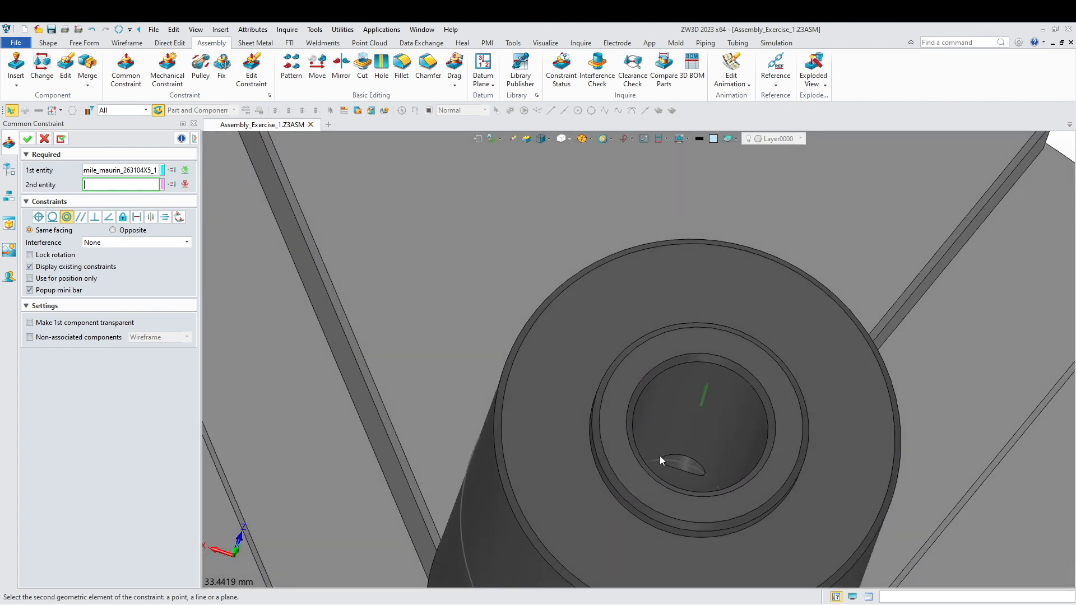
{"action": "scroll", "coordinate": [680, 439], "scroll_direction": "up", "scroll_amount": 4}
{"action": "left_click", "coordinate": [667, 429]}
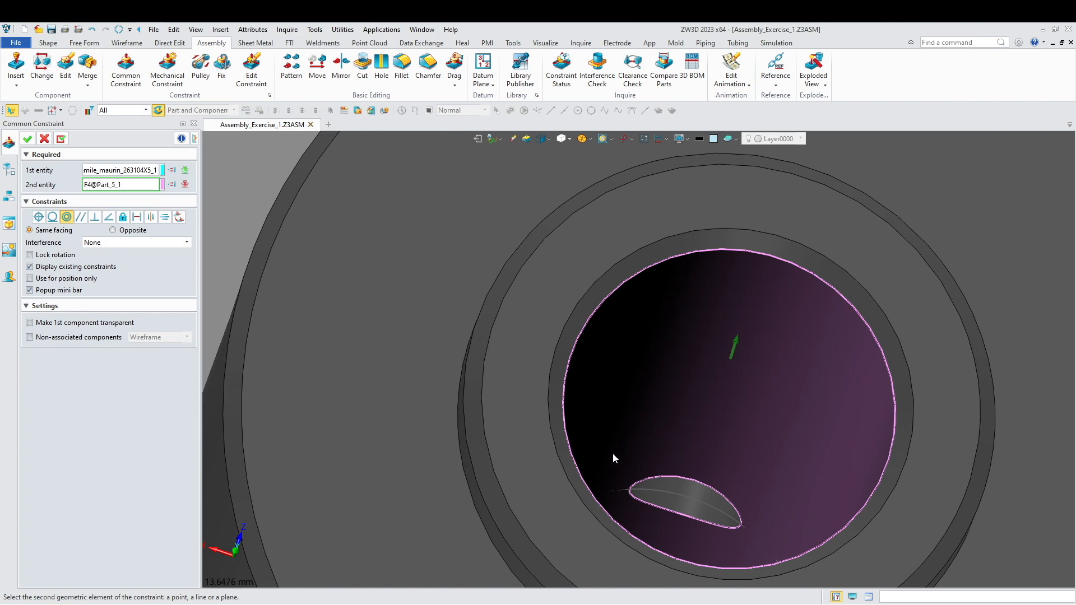
{"action": "scroll", "coordinate": [644, 416], "scroll_direction": "down", "scroll_amount": 3}
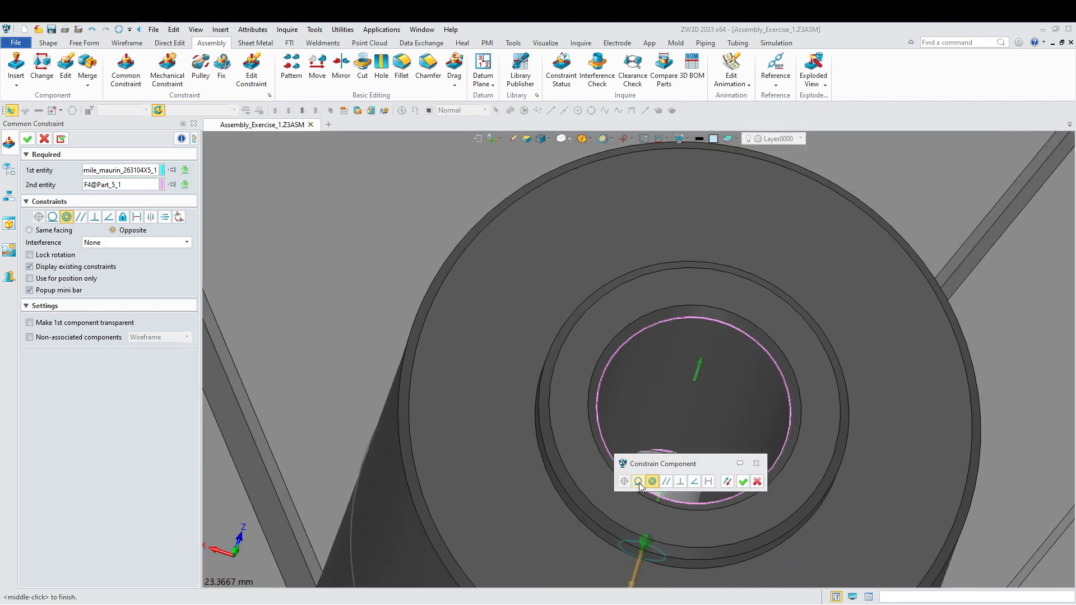
{"action": "left_click", "coordinate": [638, 482]}
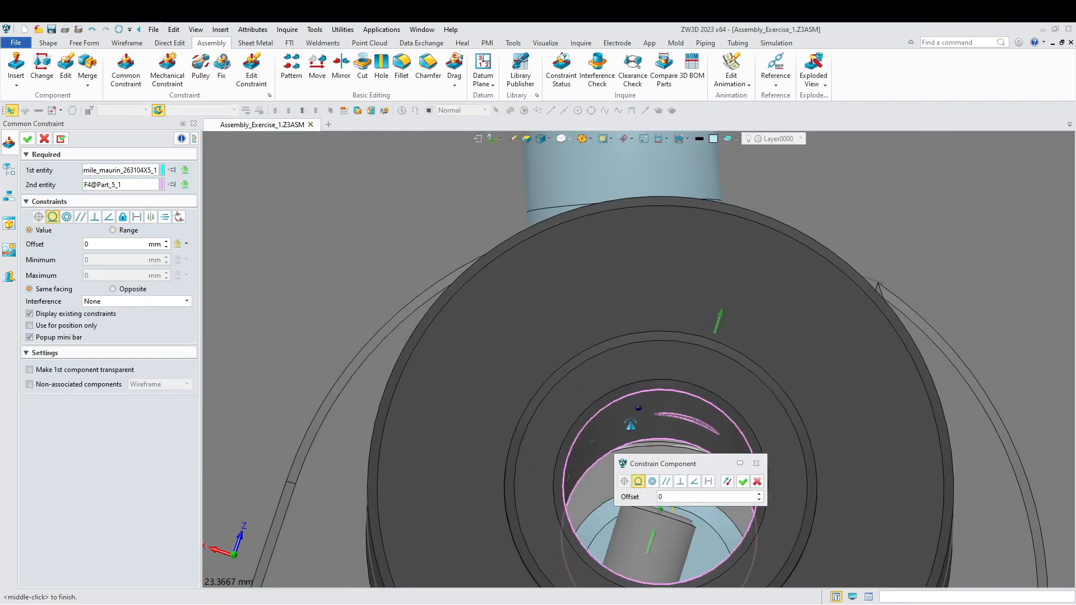
{"action": "middle_click_drag", "start_coordinate": [623, 413], "coordinate": [579, 400]}
{"action": "left_click", "coordinate": [727, 482]}
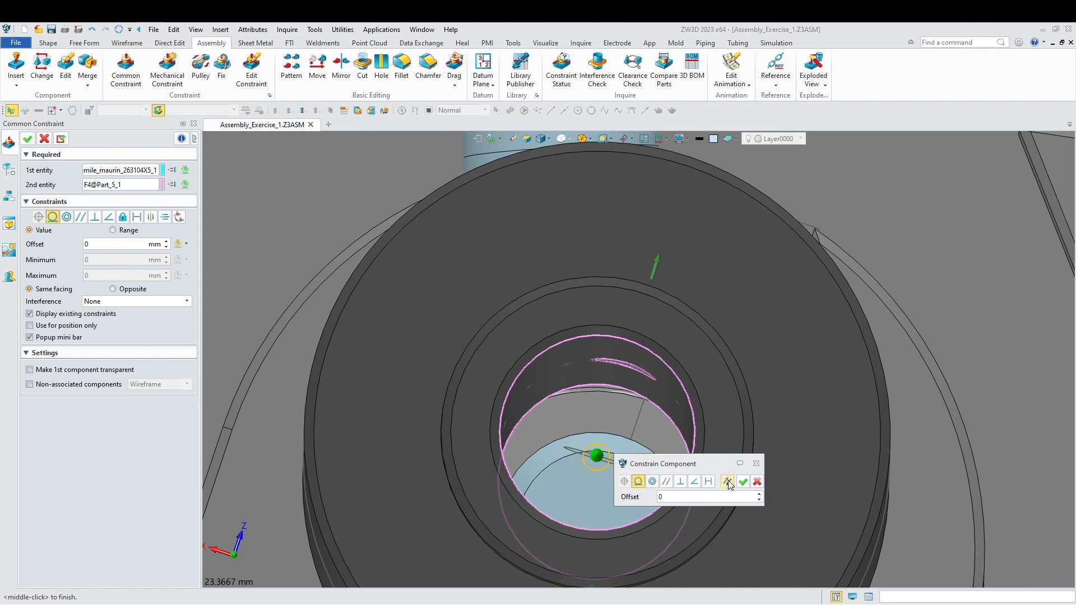
{"action": "right_click_drag", "start_coordinate": [524, 403], "coordinate": [542, 389]}
{"action": "middle_click_drag", "start_coordinate": [543, 389], "coordinate": [562, 413]}
{"action": "scroll", "coordinate": [562, 413], "scroll_direction": "down", "scroll_amount": 1}
{"action": "scroll", "coordinate": [550, 409], "scroll_direction": "up", "scroll_amount": 5}
{"action": "scroll", "coordinate": [549, 408], "scroll_direction": "up", "scroll_amount": 3}
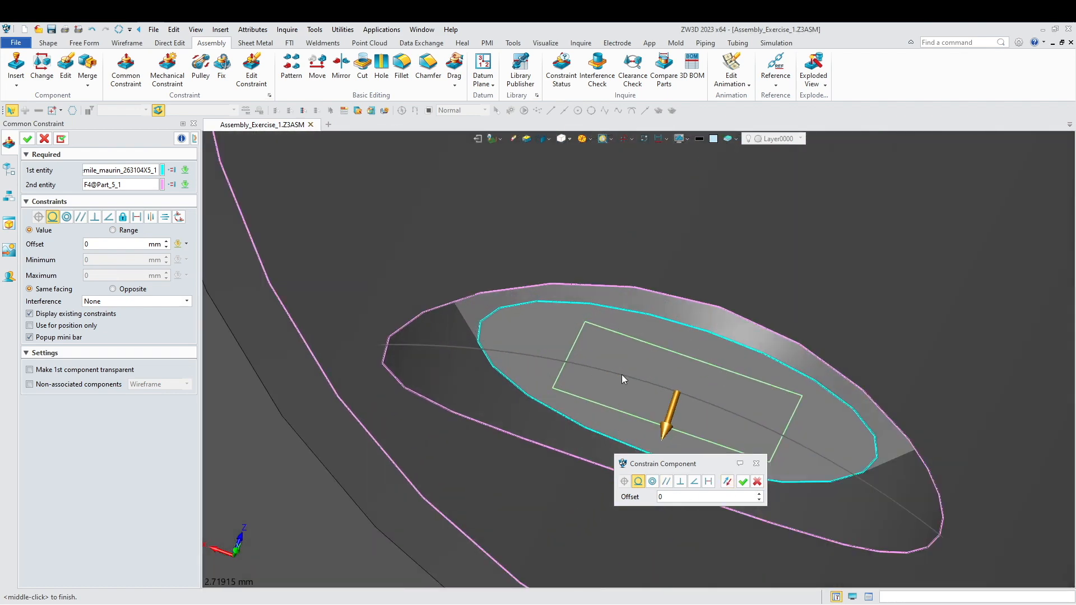
{"action": "left_click", "coordinate": [743, 482]}
- Examine how the threaded pin sits in the radial hole of Part_5, from inside the bore and from the outside
{"action": "scroll", "coordinate": [660, 410], "scroll_direction": "down", "scroll_amount": 5}
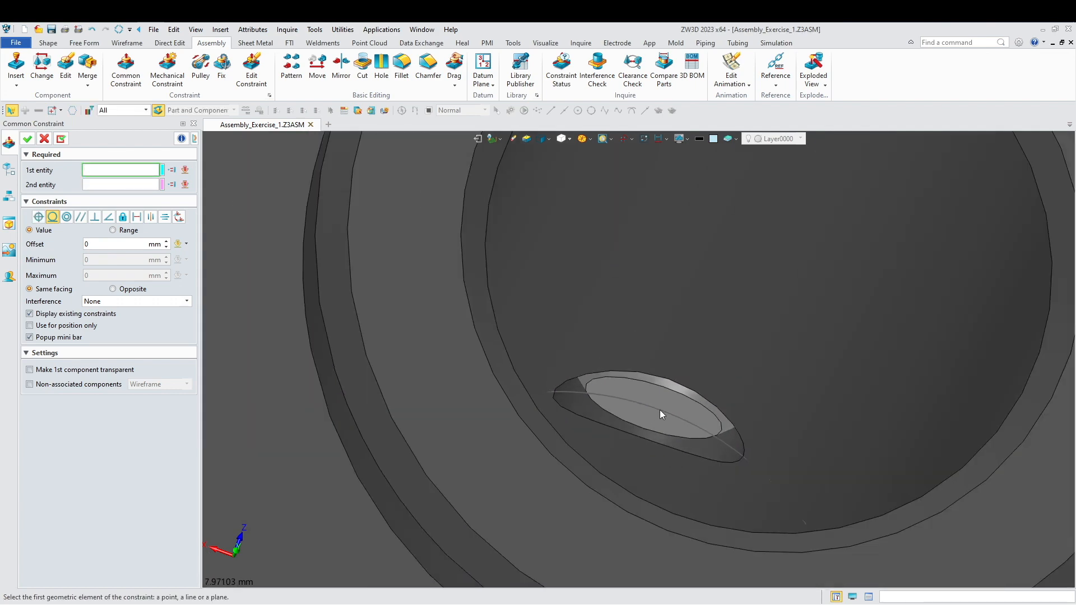
{"action": "middle_click_drag", "start_coordinate": [653, 418], "coordinate": [661, 465]}
{"action": "scroll", "coordinate": [644, 465], "scroll_direction": "down", "scroll_amount": 5}
{"action": "right_click_drag", "start_coordinate": [661, 465], "coordinate": [648, 508]}
{"action": "scroll", "coordinate": [603, 348], "scroll_direction": "up", "scroll_amount": 6}
{"action": "scroll", "coordinate": [681, 373], "scroll_direction": "down", "scroll_amount": 3}
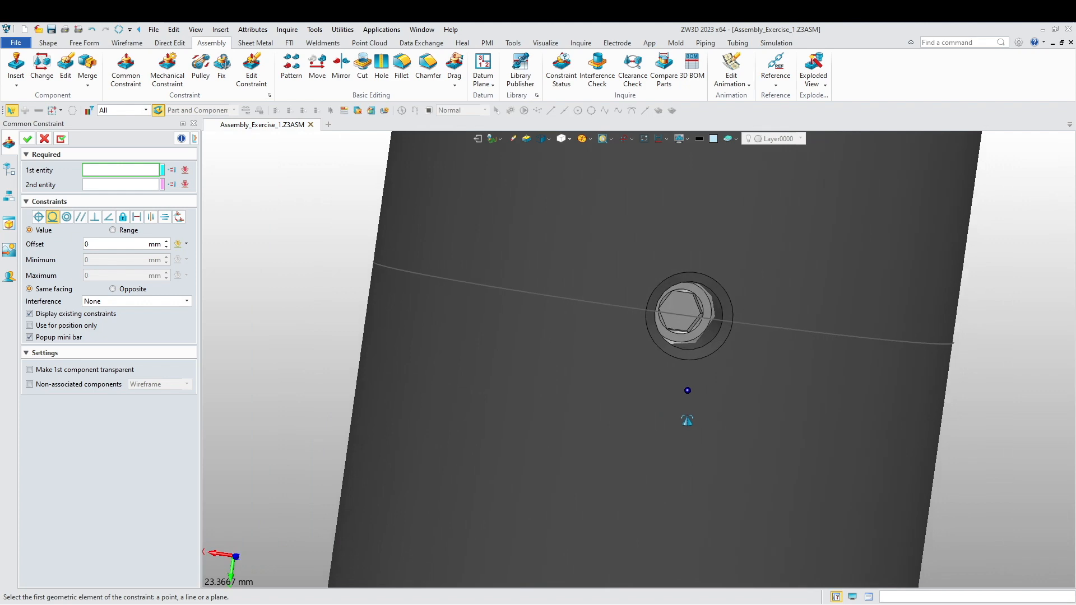
{"action": "scroll", "coordinate": [684, 372], "scroll_direction": "down", "scroll_amount": 3}
{"action": "scroll", "coordinate": [684, 371], "scroll_direction": "down", "scroll_amount": 4}
{"action": "right_click_drag", "start_coordinate": [707, 362], "coordinate": [755, 486]}
{"action": "right_click_drag", "start_coordinate": [683, 466], "coordinate": [672, 457]}
{"action": "scroll", "coordinate": [639, 413], "scroll_direction": "up", "scroll_amount": 5}
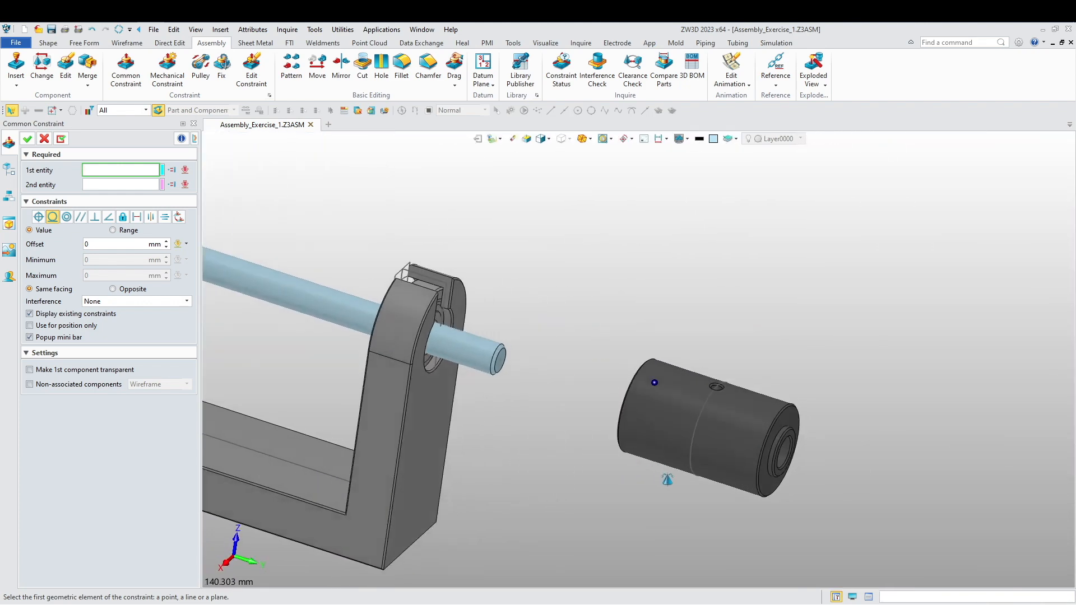
{"action": "right_click_drag", "start_coordinate": [652, 479], "coordinate": [714, 471]}
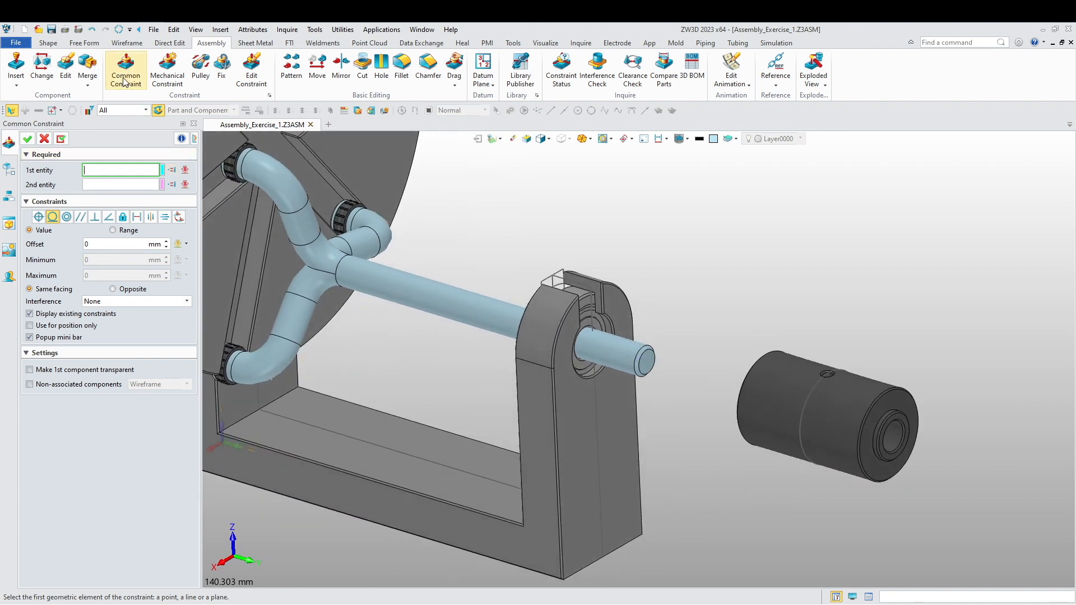
- Make the end face of Part_5 coincident with the inward side face of the SKF_361200 R bearing, using opposite facing
{"action": "left_click", "coordinate": [344, 222]}
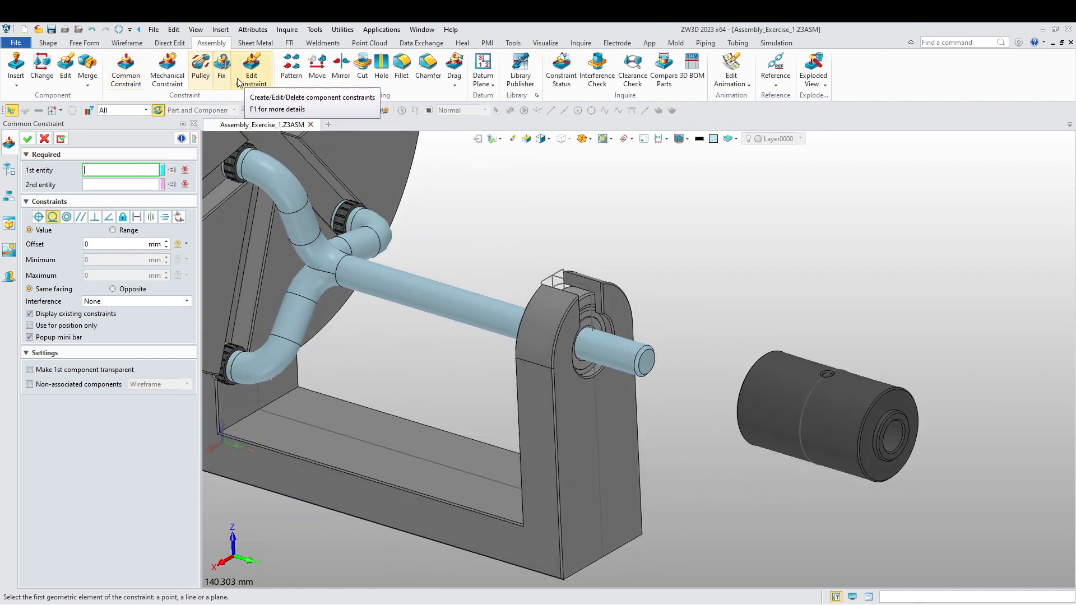
{"action": "scroll", "coordinate": [896, 456], "scroll_direction": "up", "scroll_amount": 3}
{"action": "left_click", "coordinate": [896, 456]}
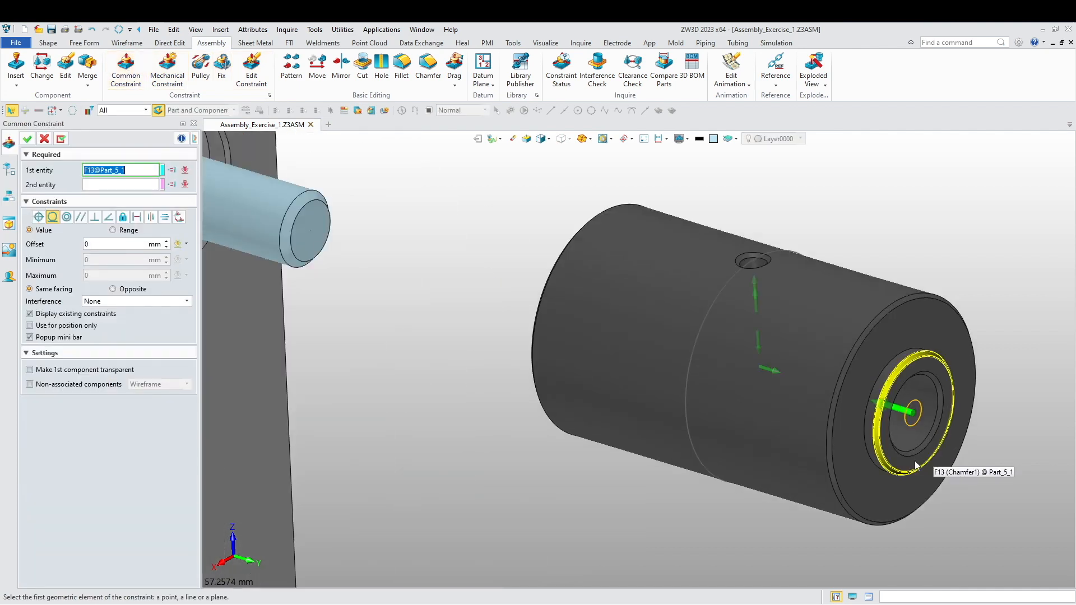
{"action": "scroll", "coordinate": [918, 466], "scroll_direction": "up", "scroll_amount": 5}
{"action": "scroll", "coordinate": [909, 464], "scroll_direction": "down", "scroll_amount": 8}
{"action": "left_click", "coordinate": [660, 450]}
{"action": "right_click_drag", "start_coordinate": [667, 455], "coordinate": [716, 415]}
{"action": "scroll", "coordinate": [724, 425], "scroll_direction": "up", "scroll_amount": 5}
{"action": "scroll", "coordinate": [712, 428], "scroll_direction": "down", "scroll_amount": 6}
{"action": "scroll", "coordinate": [716, 415], "scroll_direction": "up", "scroll_amount": 8}
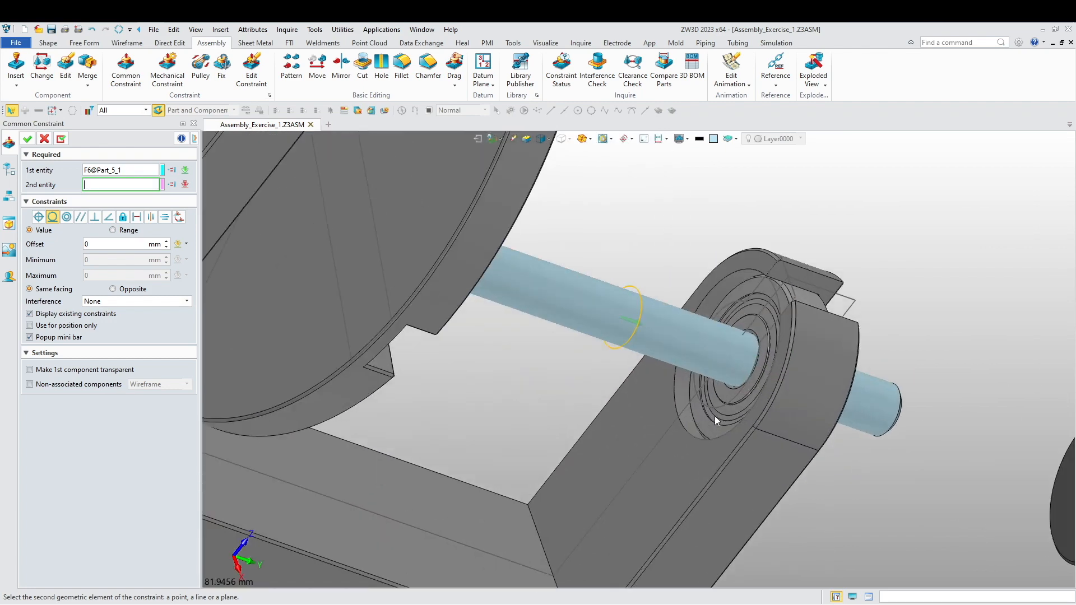
{"action": "left_click", "coordinate": [741, 362]}
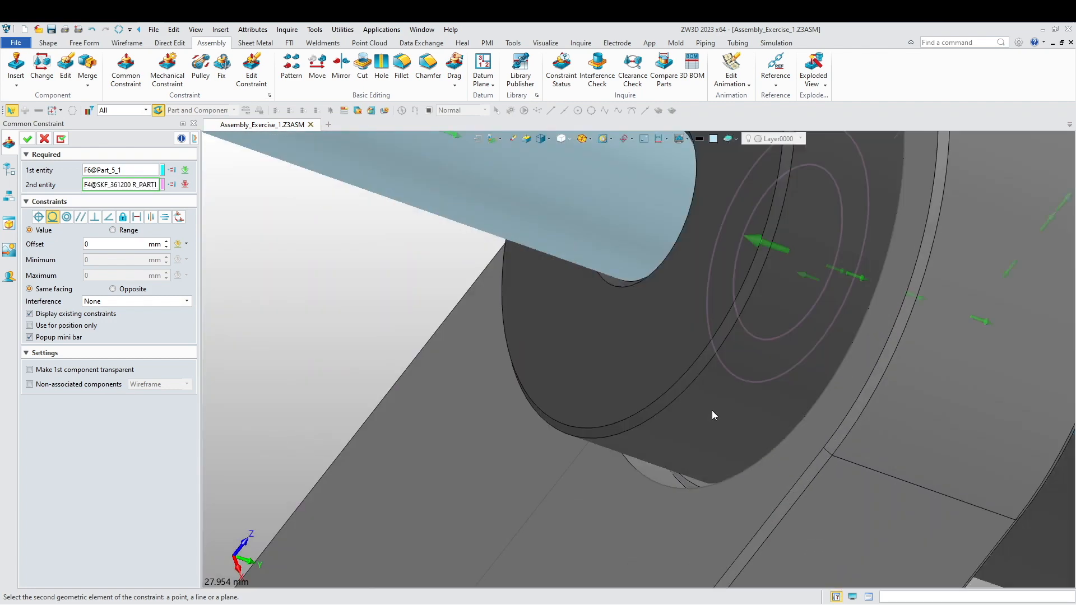
{"action": "left_click", "coordinate": [841, 439]}
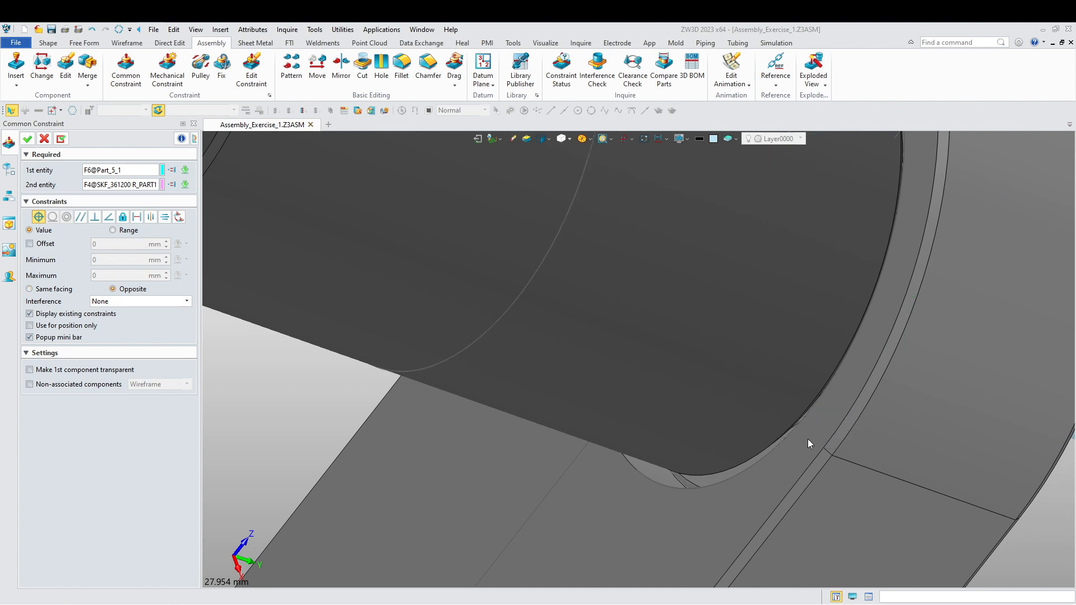
{"action": "scroll", "coordinate": [745, 439], "scroll_direction": "down", "scroll_amount": 8}
{"action": "scroll", "coordinate": [689, 437], "scroll_direction": "up", "scroll_amount": 4}
{"action": "middle_click_drag", "start_coordinate": [425, 450], "coordinate": [470, 489]}
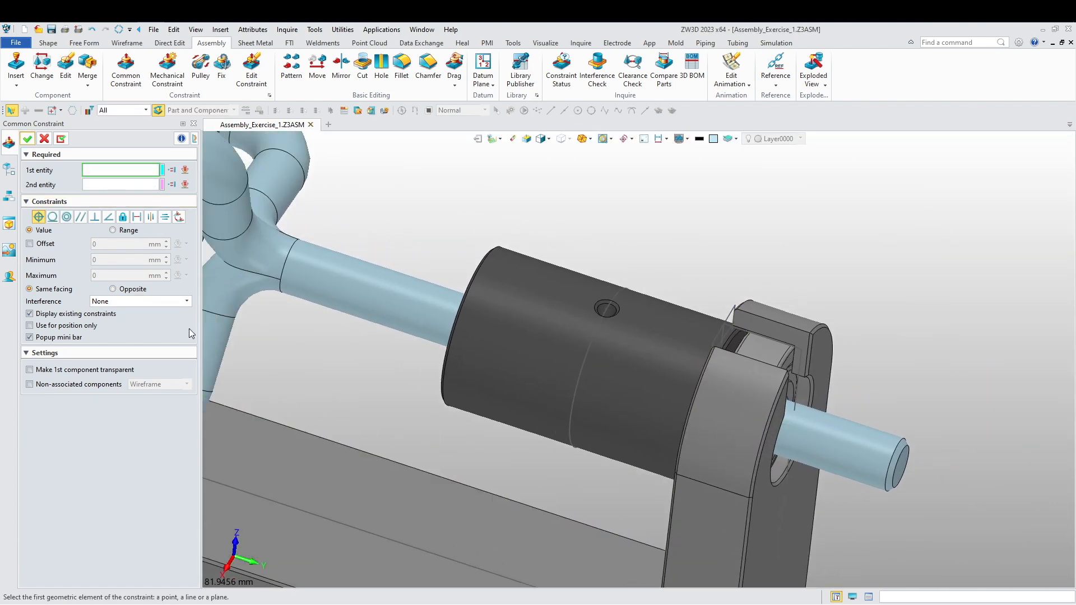
- Lock Part_5 to Part_3 with a Lock constraint
{"action": "left_click", "coordinate": [121, 217]}
{"action": "left_click", "coordinate": [485, 358]}
{"action": "middle_click_drag", "start_coordinate": [488, 348], "coordinate": [471, 378]}
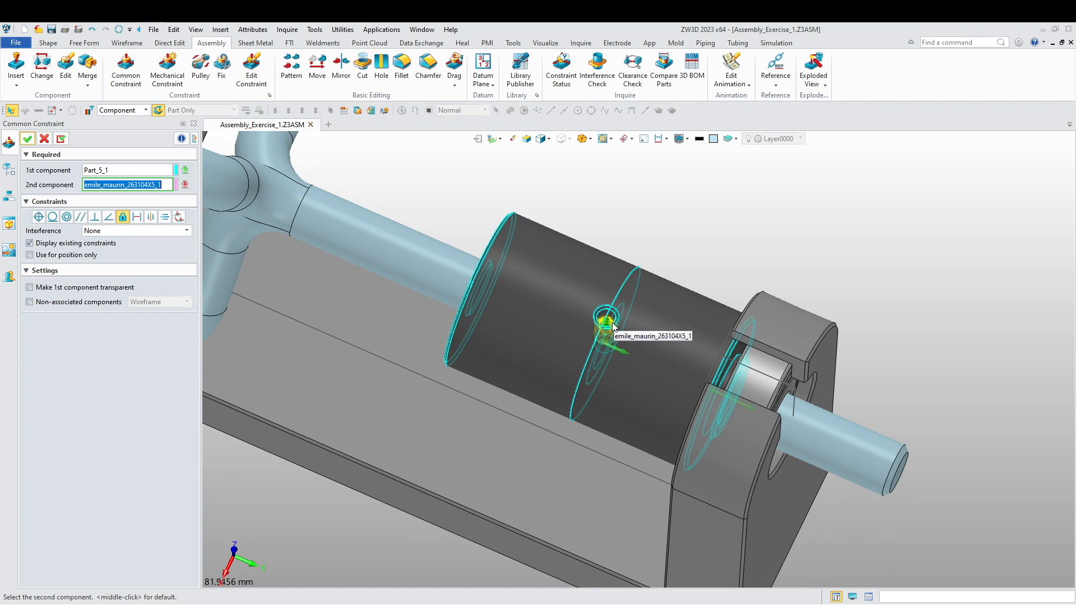
{"action": "left_click", "coordinate": [457, 289]}
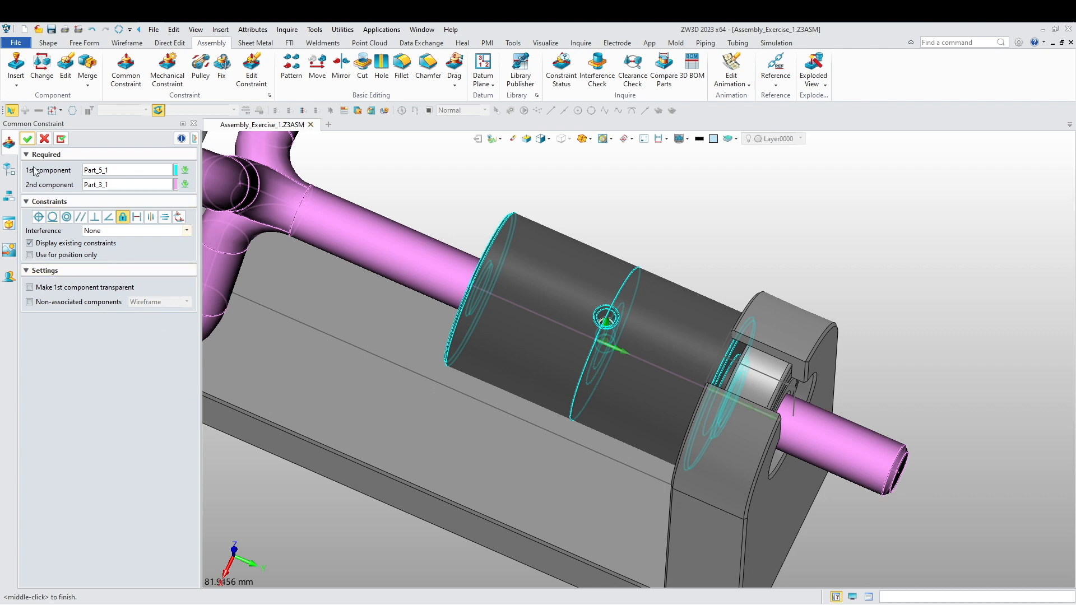
{"action": "left_click", "coordinate": [26, 139]}
- Drag the linked slotted disc and three-armed shaft through a rotation to test the mechanism's motion
{"action": "scroll", "coordinate": [392, 404], "scroll_direction": "down", "scroll_amount": 5}
{"action": "middle_click_drag", "start_coordinate": [392, 404], "coordinate": [493, 499]}
{"action": "right_click_drag", "start_coordinate": [493, 498], "coordinate": [417, 411]}
{"action": "middle_click_drag", "start_coordinate": [417, 411], "coordinate": [457, 371]}
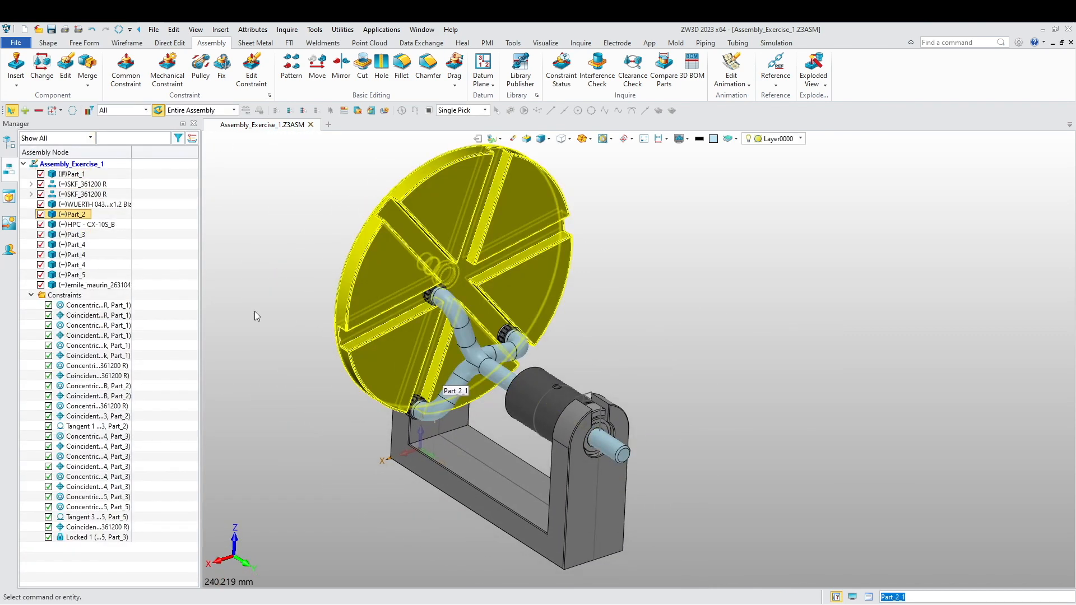
{"action": "right_click_drag", "start_coordinate": [229, 311], "coordinate": [229, 321]}
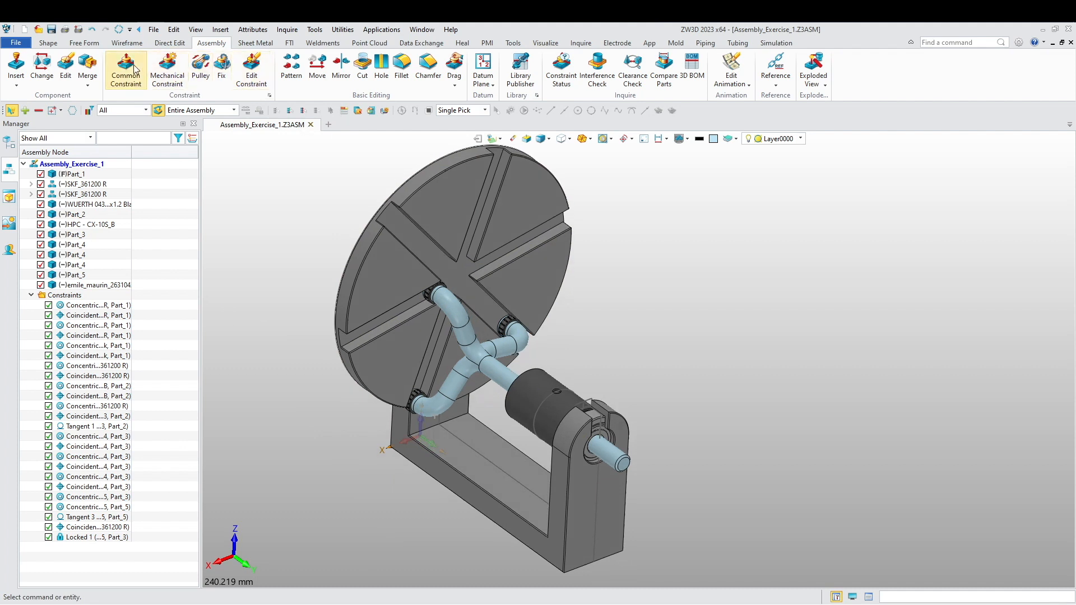
{"action": "left_click", "coordinate": [455, 58]}
{"action": "left_click", "coordinate": [523, 373]}
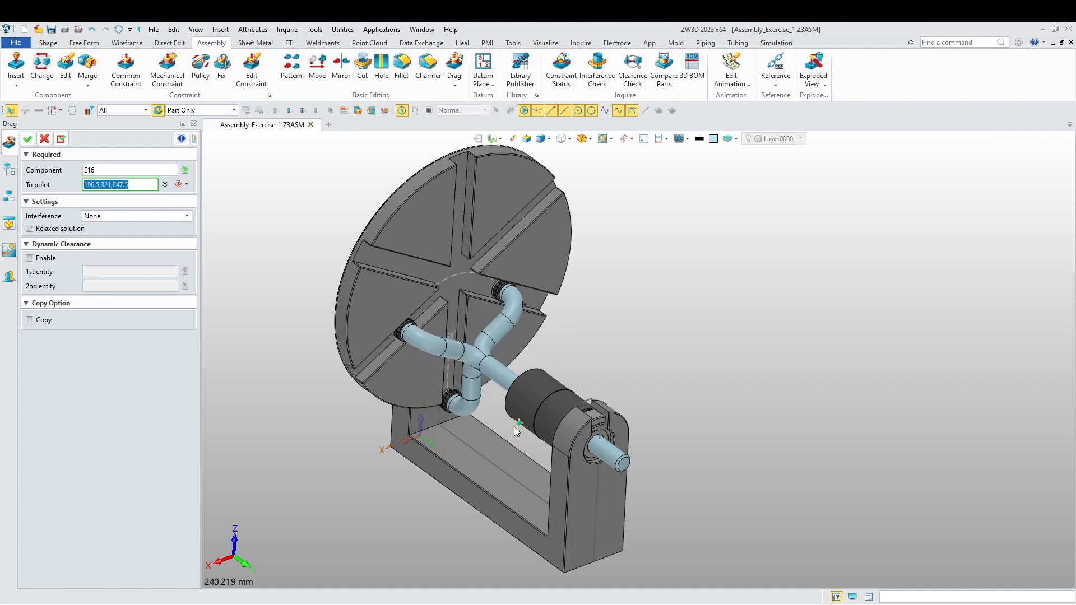
{"action": "left_click", "coordinate": [491, 370]}
- Redefine the tangent constraint between the arm end of Part_3 and the slot wall of Part_2 with an offset of 0 mm
{"action": "scroll", "coordinate": [432, 379], "scroll_direction": "up", "scroll_amount": 3}
{"action": "middle_click_drag", "start_coordinate": [432, 379], "coordinate": [427, 348]}
{"action": "scroll", "coordinate": [437, 243], "scroll_direction": "up", "scroll_amount": 7}
{"action": "middle_click_drag", "start_coordinate": [473, 319], "coordinate": [492, 325]}
{"action": "middle_click_drag", "start_coordinate": [482, 321], "coordinate": [541, 327]}
{"action": "right_click_drag", "start_coordinate": [541, 326], "coordinate": [514, 329]}
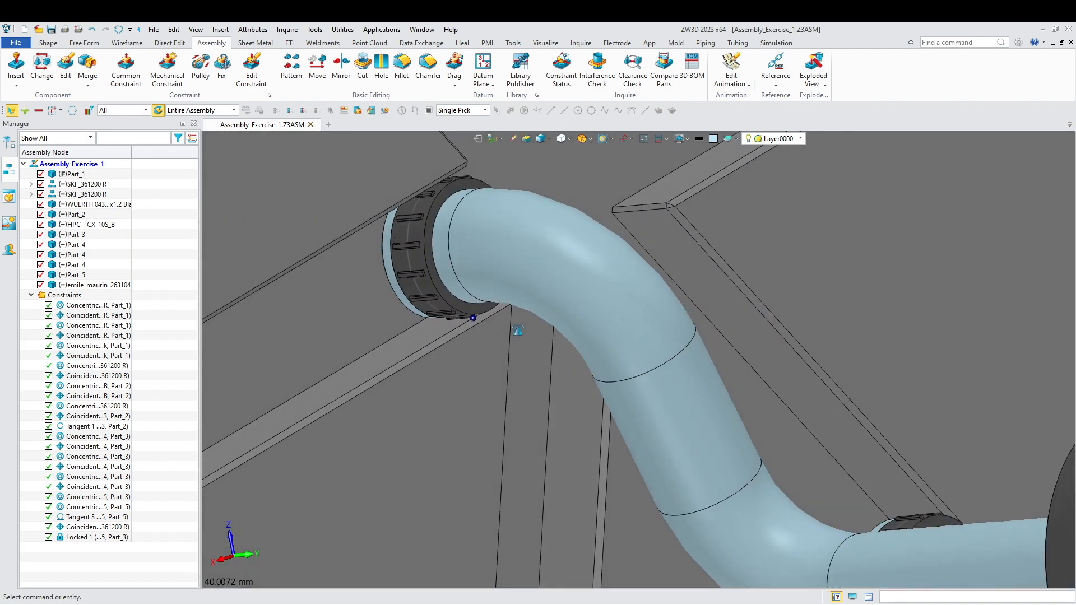
{"action": "scroll", "coordinate": [516, 328], "scroll_direction": "down", "scroll_amount": 3}
{"action": "middle_click_drag", "start_coordinate": [401, 393], "coordinate": [467, 361]}
{"action": "left_click", "coordinate": [94, 427]}
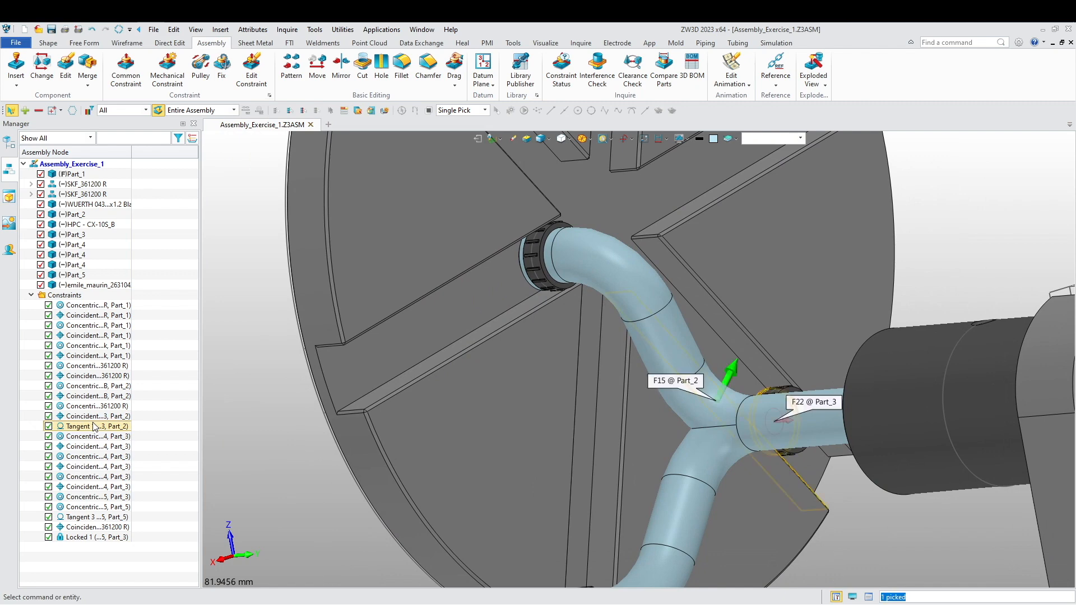
{"action": "right_click_drag", "start_coordinate": [716, 504], "coordinate": [600, 497]}
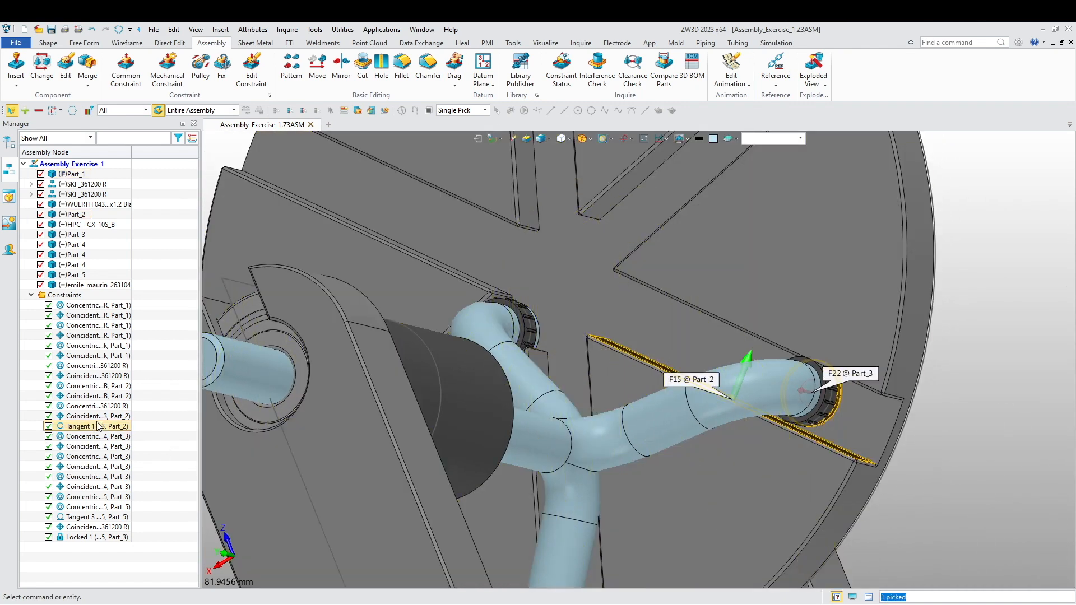
{"action": "double_click", "coordinate": [96, 426]}
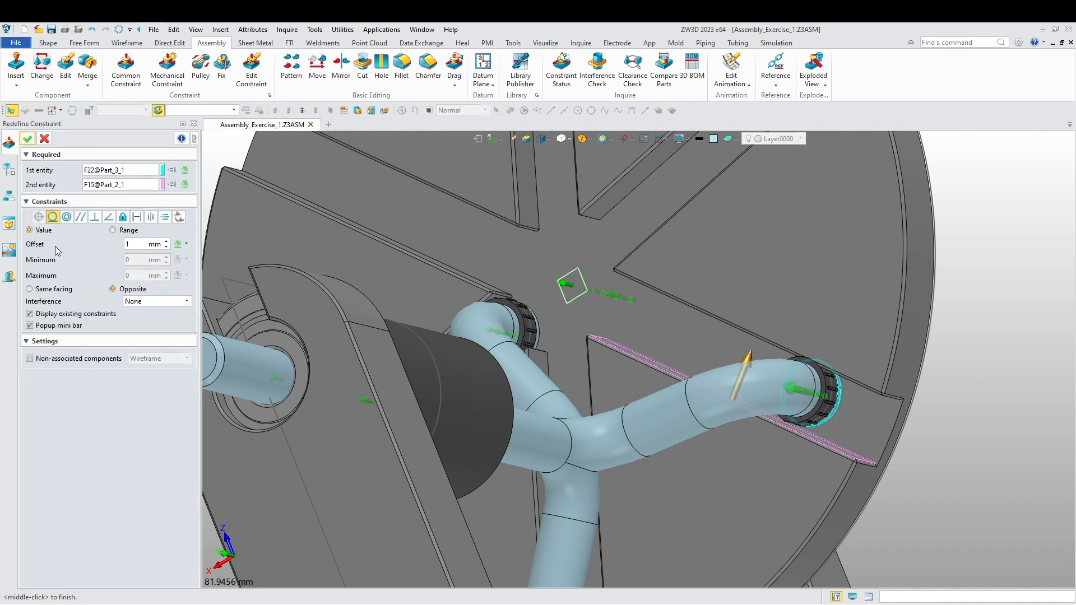
{"action": "left_click", "coordinate": [166, 248]}
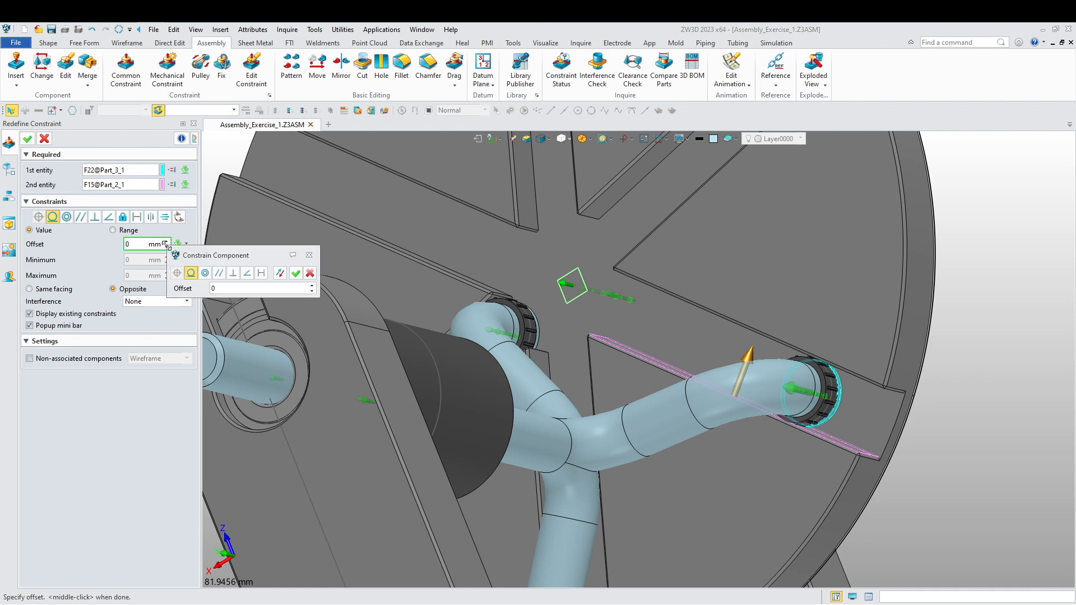
{"action": "left_click", "coordinate": [293, 275]}
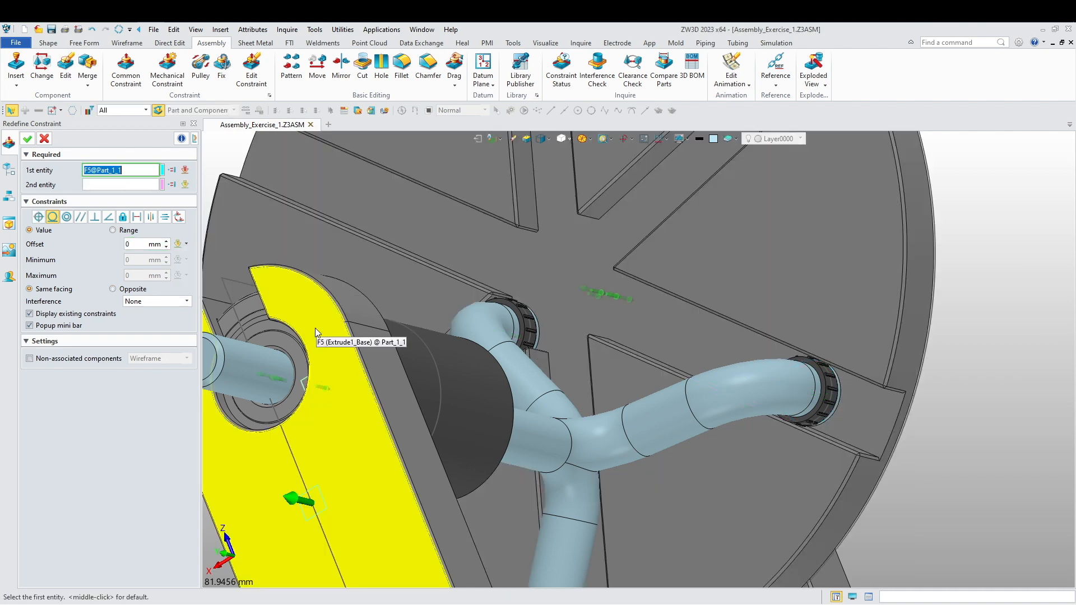
- Examine how the arm ends of Part_3 and their Part_4 rings fit in the slots of Part_2, and leave the constraint editing
{"action": "scroll", "coordinate": [805, 441], "scroll_direction": "up", "scroll_amount": 7}
{"action": "scroll", "coordinate": [801, 422], "scroll_direction": "down", "scroll_amount": 4}
{"action": "mouse_move", "coordinate": [804, 421]}
{"action": "right_mouse_down"}
{"action": "mouse_move", "coordinate": [845, 427]}
{"action": "mouse_move", "coordinate": [802, 417]}
{"action": "mouse_move", "coordinate": [819, 425]}
{"action": "right_mouse_up"}
{"action": "scroll", "coordinate": [819, 425], "scroll_direction": "down", "scroll_amount": 4}
{"action": "scroll", "coordinate": [819, 422], "scroll_direction": "down", "scroll_amount": 3}
{"action": "right_click_drag", "start_coordinate": [617, 444], "coordinate": [692, 451]}
{"action": "scroll", "coordinate": [461, 290], "scroll_direction": "up", "scroll_amount": 4}
{"action": "right_click_drag", "start_coordinate": [416, 291], "coordinate": [400, 247]}
{"action": "scroll", "coordinate": [317, 362], "scroll_direction": "up", "scroll_amount": 3}
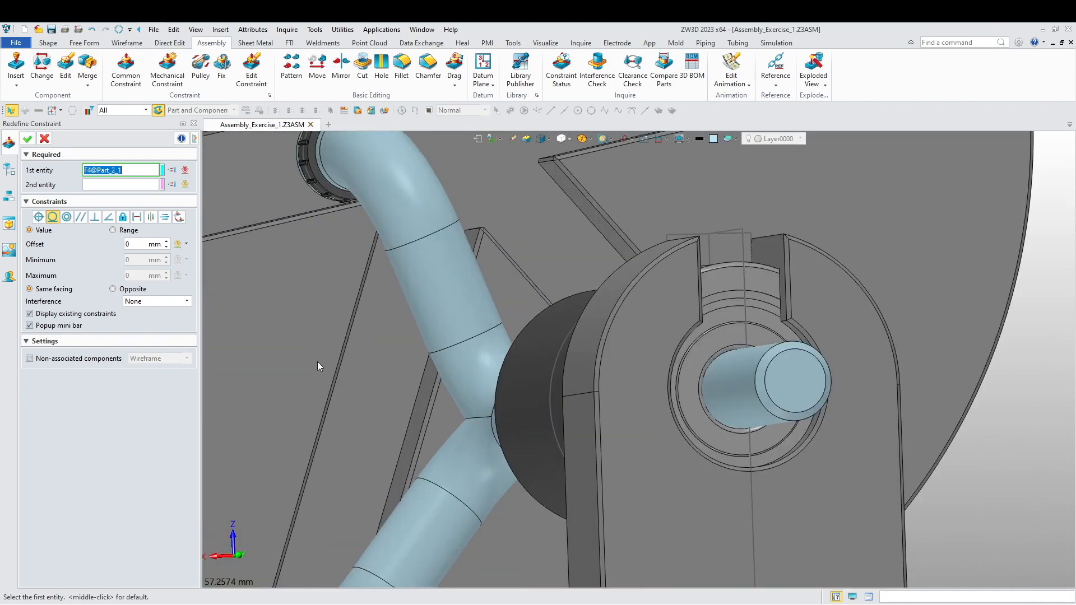
{"action": "middle_click_drag", "start_coordinate": [334, 486], "coordinate": [460, 336]}
{"action": "right_click_drag", "start_coordinate": [460, 334], "coordinate": [438, 330]}
{"action": "scroll", "coordinate": [426, 370], "scroll_direction": "up", "scroll_amount": 1}
{"action": "left_click", "coordinate": [368, 468]}
{"action": "scroll", "coordinate": [369, 476], "scroll_direction": "up", "scroll_amount": 4}
{"action": "middle_click_drag", "start_coordinate": [375, 476], "coordinate": [438, 366]}
{"action": "right_click_drag", "start_coordinate": [438, 366], "coordinate": [435, 365]}
{"action": "scroll", "coordinate": [435, 366], "scroll_direction": "down", "scroll_amount": 8}
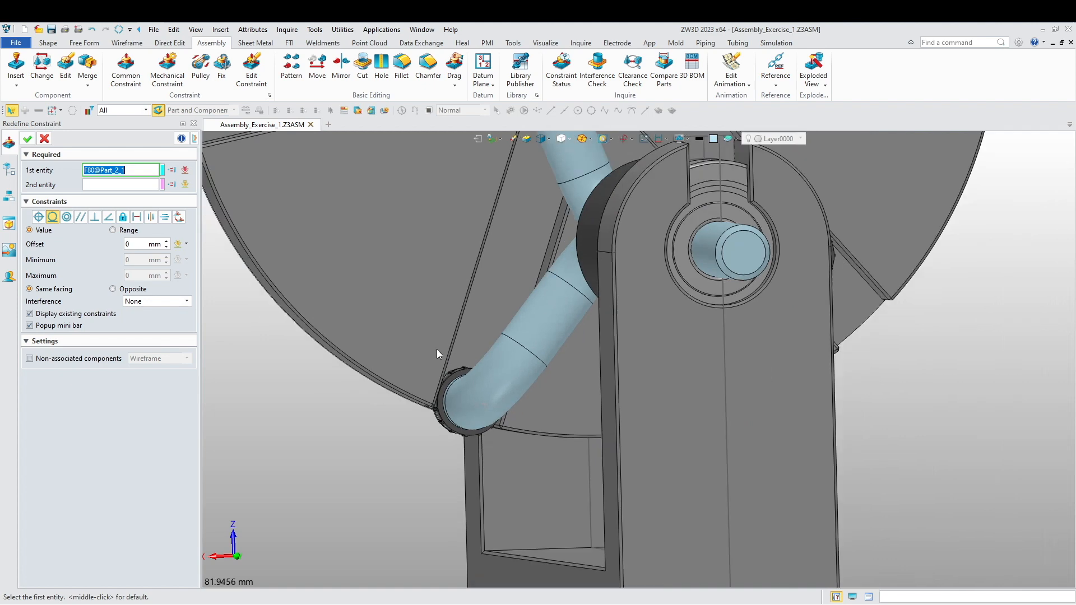
{"action": "right_click_drag", "start_coordinate": [437, 414], "coordinate": [396, 422]}
{"action": "scroll", "coordinate": [396, 422], "scroll_direction": "down", "scroll_amount": 1}
{"action": "middle_click_drag", "start_coordinate": [396, 422], "coordinate": [398, 463]}
{"action": "mouse_move", "coordinate": [398, 463]}
{"action": "right_mouse_down"}
{"action": "mouse_move", "coordinate": [403, 481]}
{"action": "mouse_move", "coordinate": [413, 465]}
{"action": "right_mouse_up"}
{"action": "scroll", "coordinate": [324, 448], "scroll_direction": "up", "scroll_amount": 1}
{"action": "middle_click_drag", "start_coordinate": [325, 449], "coordinate": [382, 442]}
{"action": "key", "text": "Escape"}
{"action": "scroll", "coordinate": [389, 423], "scroll_direction": "down", "scroll_amount": 3}
{"action": "mouse_move", "coordinate": [394, 433]}
{"action": "right_mouse_down"}
{"action": "mouse_move", "coordinate": [417, 445]}
{"action": "mouse_move", "coordinate": [386, 439]}
{"action": "right_mouse_up"}
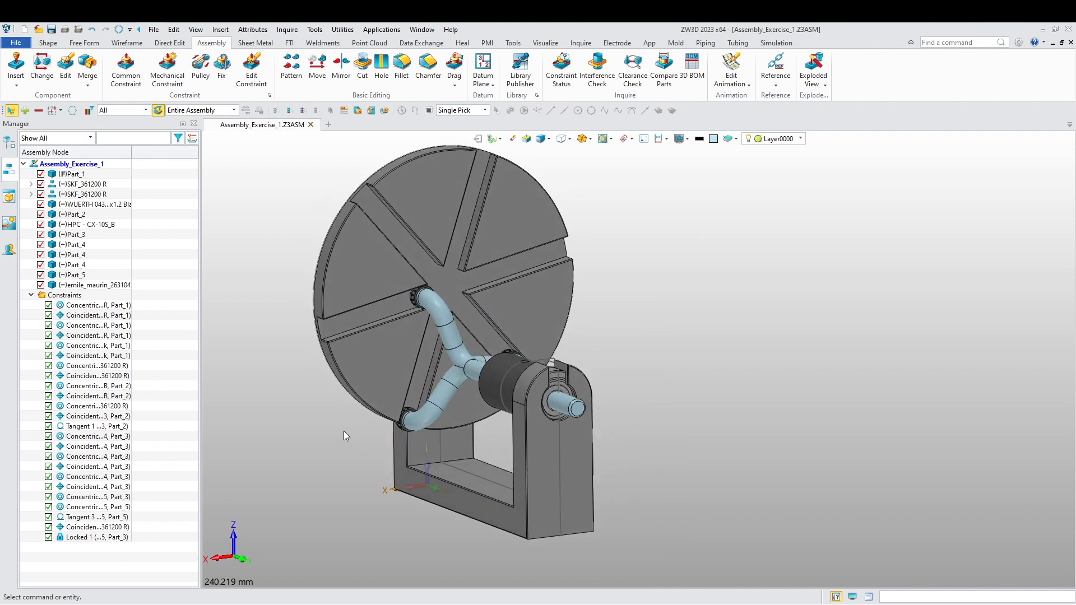
- Examine the complete mechanism from the side of the three-armed shaft and the slotted disc
{"action": "middle_click_drag", "start_coordinate": [344, 432], "coordinate": [385, 435]}
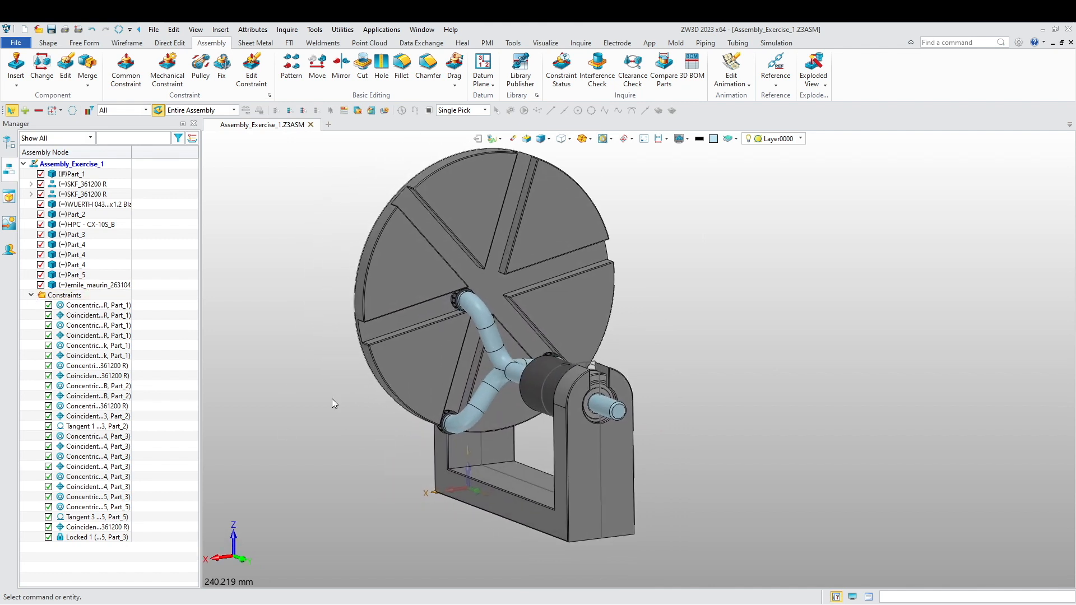
{"action": "scroll", "coordinate": [331, 399], "scroll_direction": "down", "scroll_amount": 1}
{"action": "middle_click_drag", "start_coordinate": [331, 399], "coordinate": [376, 418]}
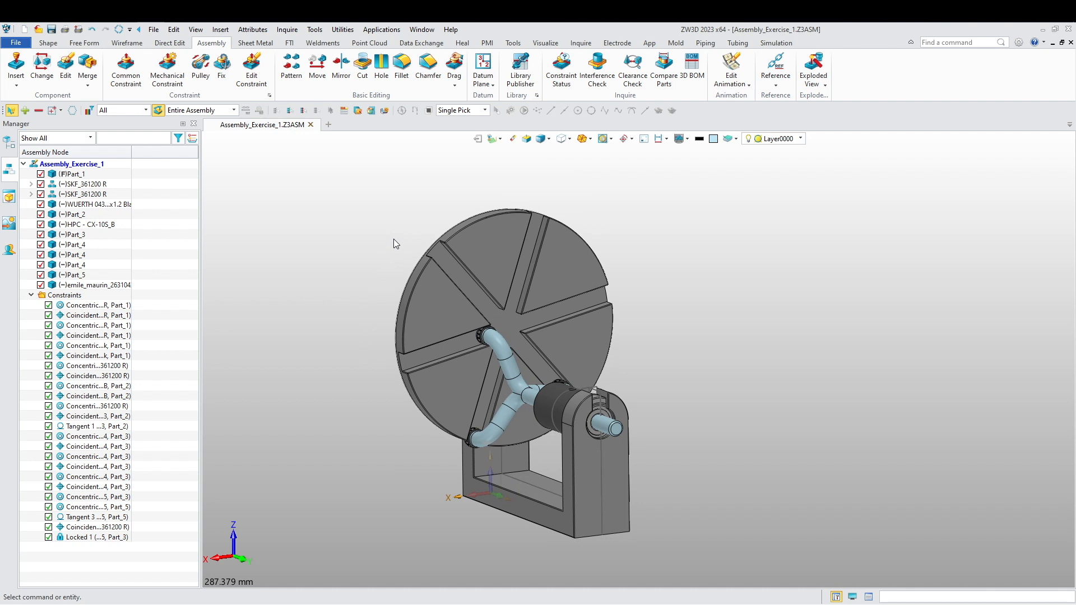
{"action": "key", "text": "ctrl+Home"}
{"action": "scroll", "coordinate": [466, 283], "scroll_direction": "down", "scroll_amount": 3}
{"action": "right_click_drag", "start_coordinate": [482, 338], "coordinate": [458, 327]}
{"action": "scroll", "coordinate": [509, 300], "scroll_direction": "up", "scroll_amount": 4}
{"action": "right_click_drag", "start_coordinate": [509, 299], "coordinate": [454, 305]}
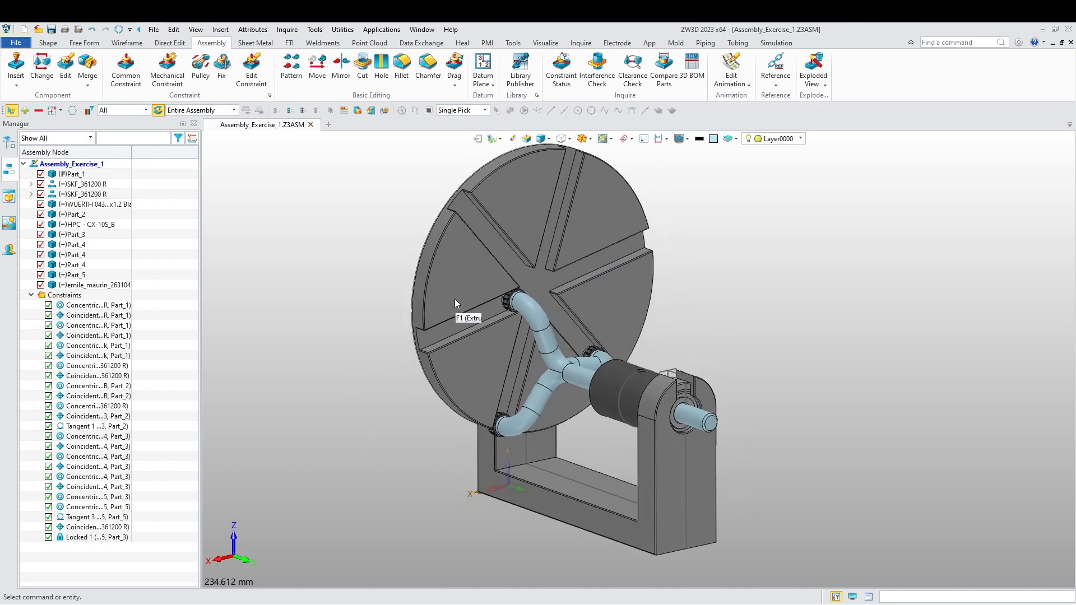
- Test the linked rotation with the Drag command by moving the slotted disc Part_2 and the three-armed shaft Part_3
{"action": "left_click", "coordinate": [454, 65]}
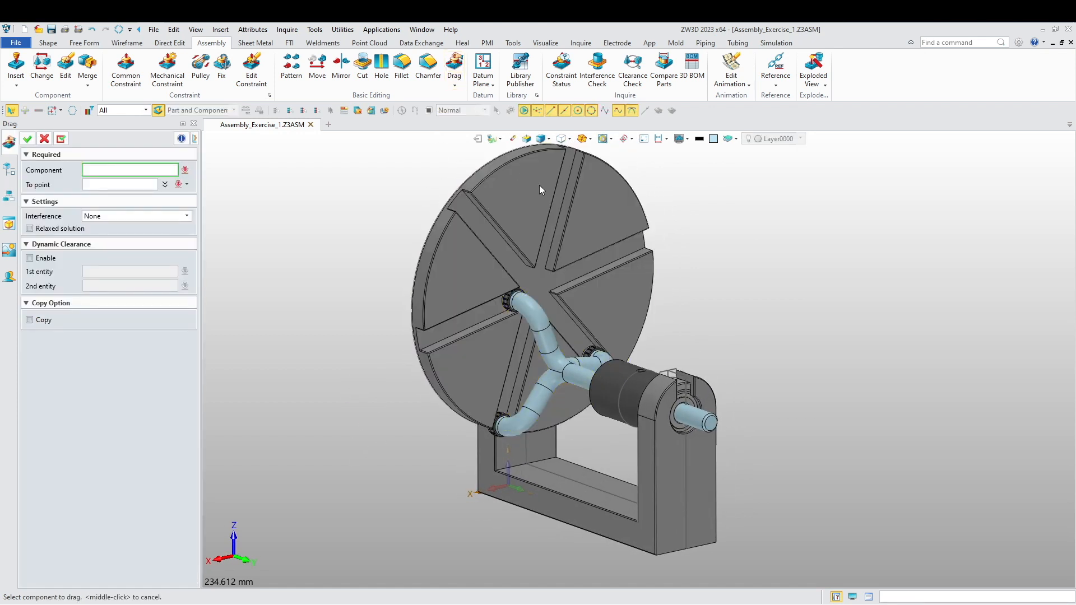
{"action": "left_click", "coordinate": [560, 186]}
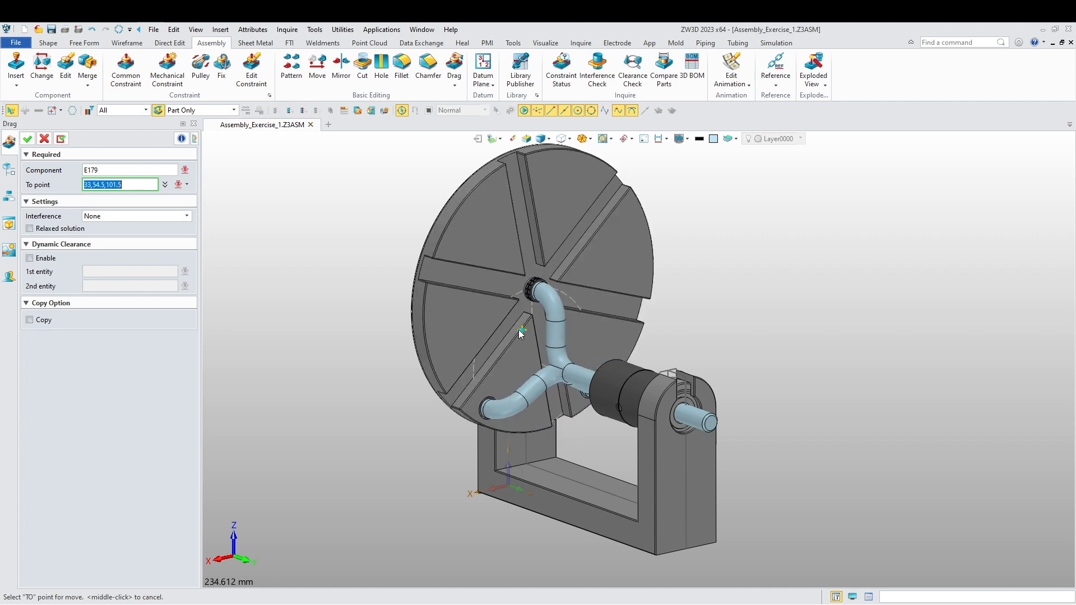
{"action": "middle_click", "coordinate": [696, 223]}
{"action": "middle_click", "coordinate": [697, 224]}
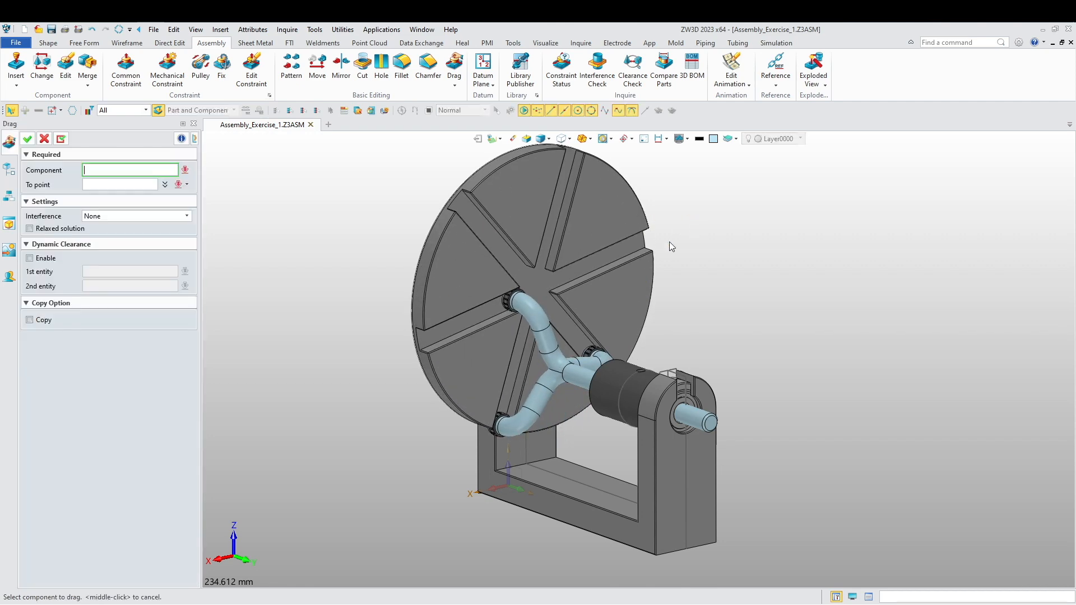
{"action": "left_click", "coordinate": [539, 311]}
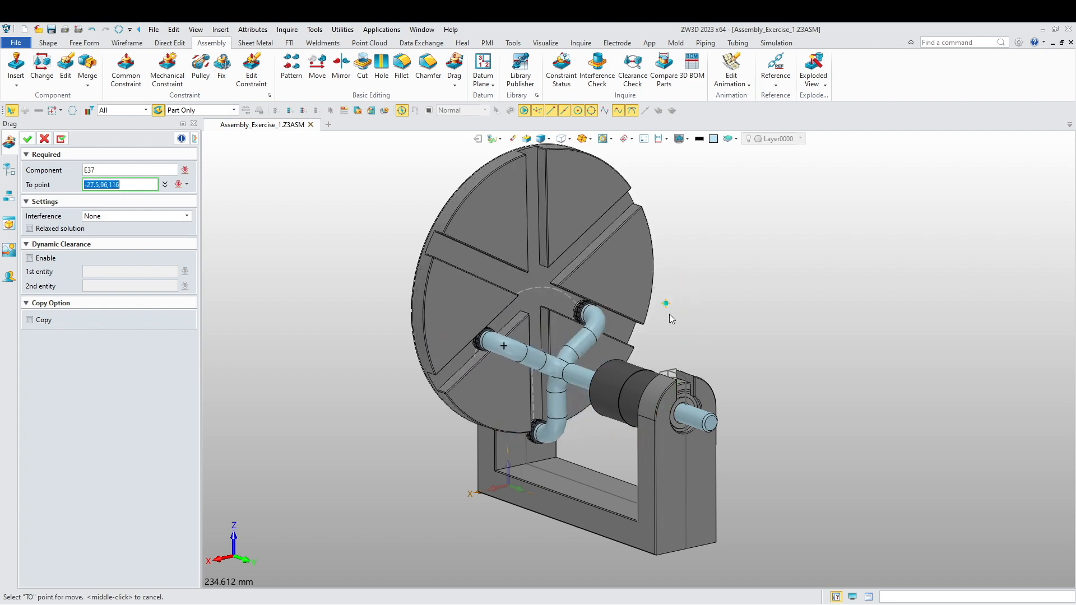
{"action": "middle_click", "coordinate": [624, 422]}
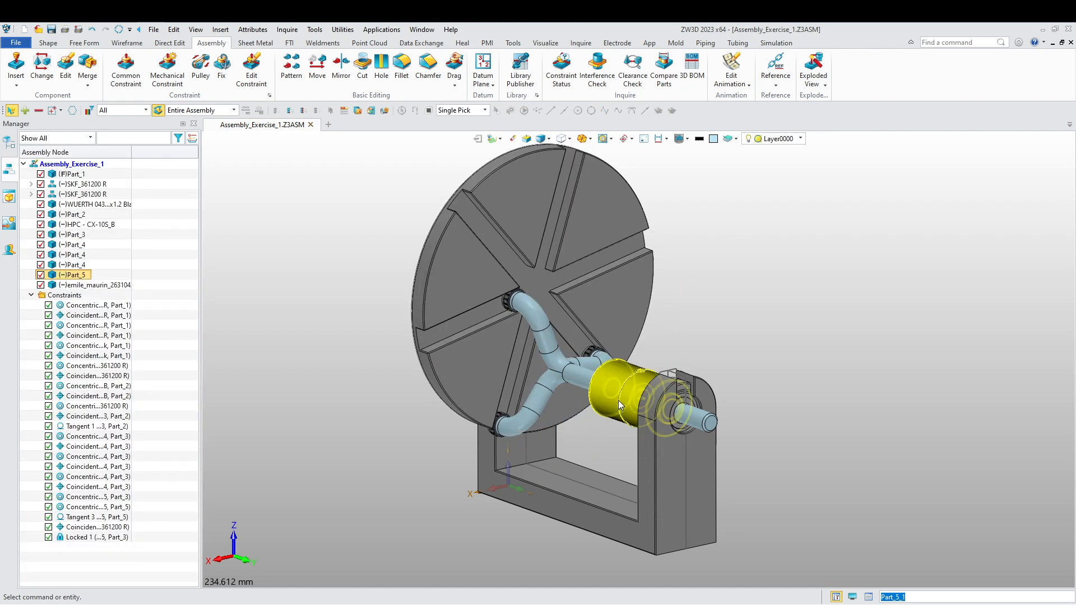
- Test the mechanism's rotation with the Drag command by moving the cylindrical Part_5 locked to the shaft
{"action": "left_click", "coordinate": [454, 66]}
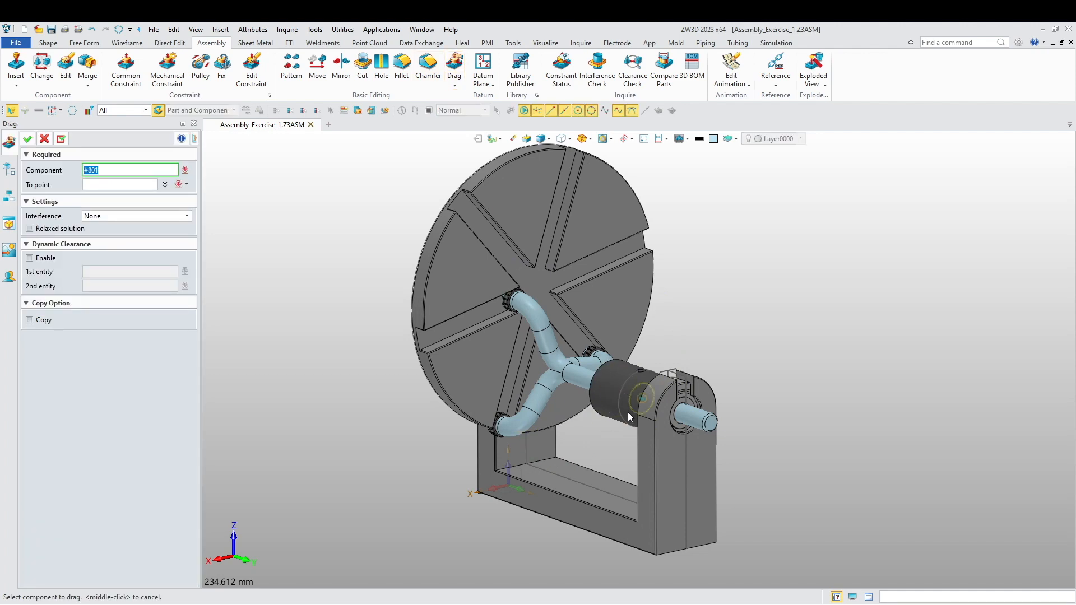
{"action": "left_click", "coordinate": [626, 412]}
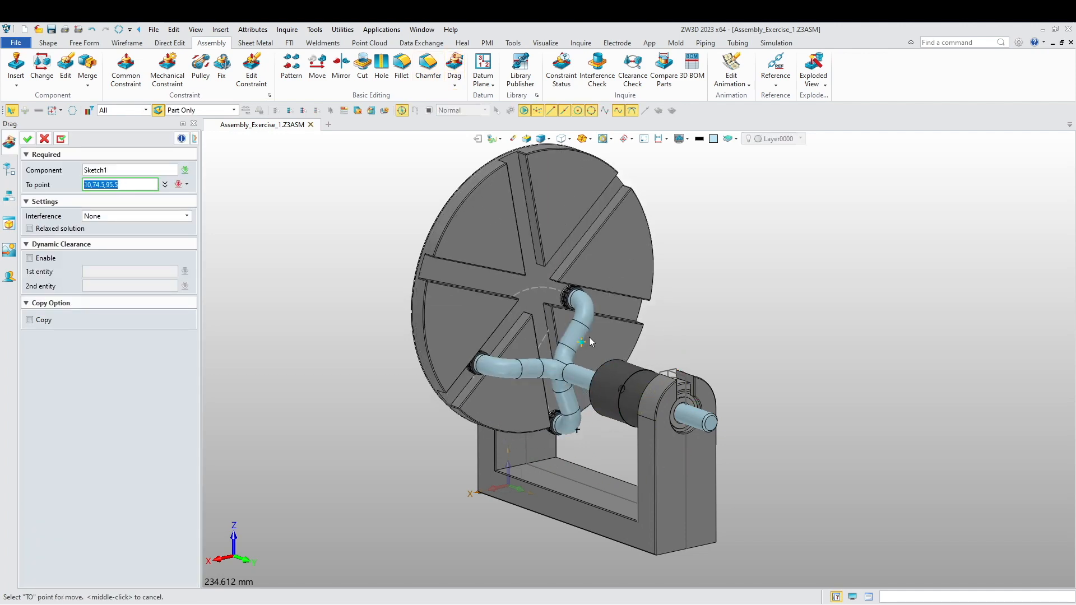
{"action": "middle_click", "coordinate": [600, 459]}
{"action": "right_click_drag", "start_coordinate": [474, 415], "coordinate": [475, 427]}
{"action": "scroll", "coordinate": [443, 424], "scroll_direction": "down", "scroll_amount": 1}
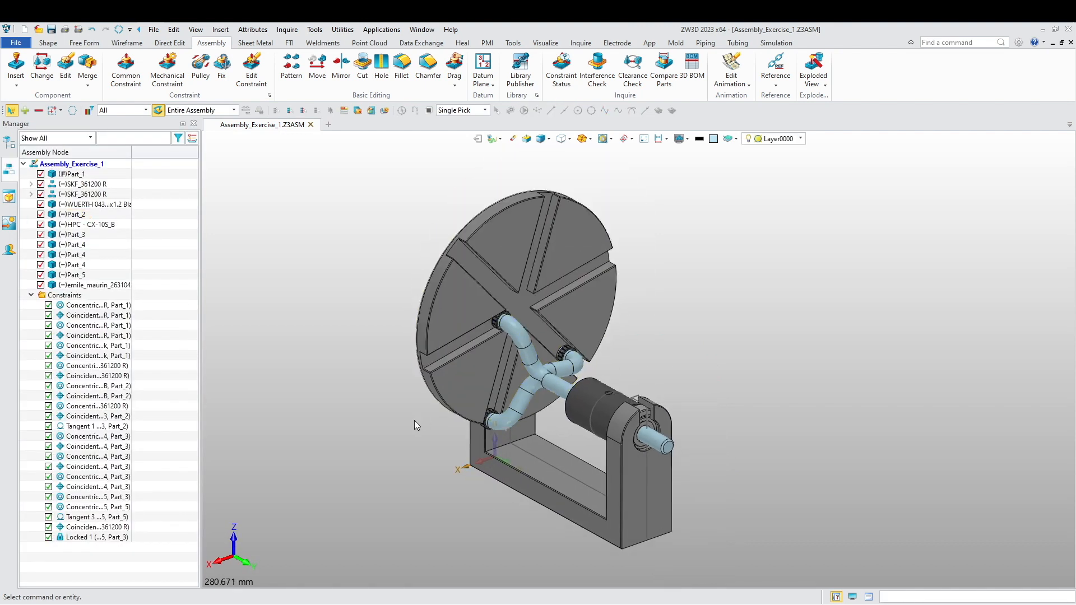
{"action": "middle_click_drag", "start_coordinate": [415, 421], "coordinate": [452, 398]}
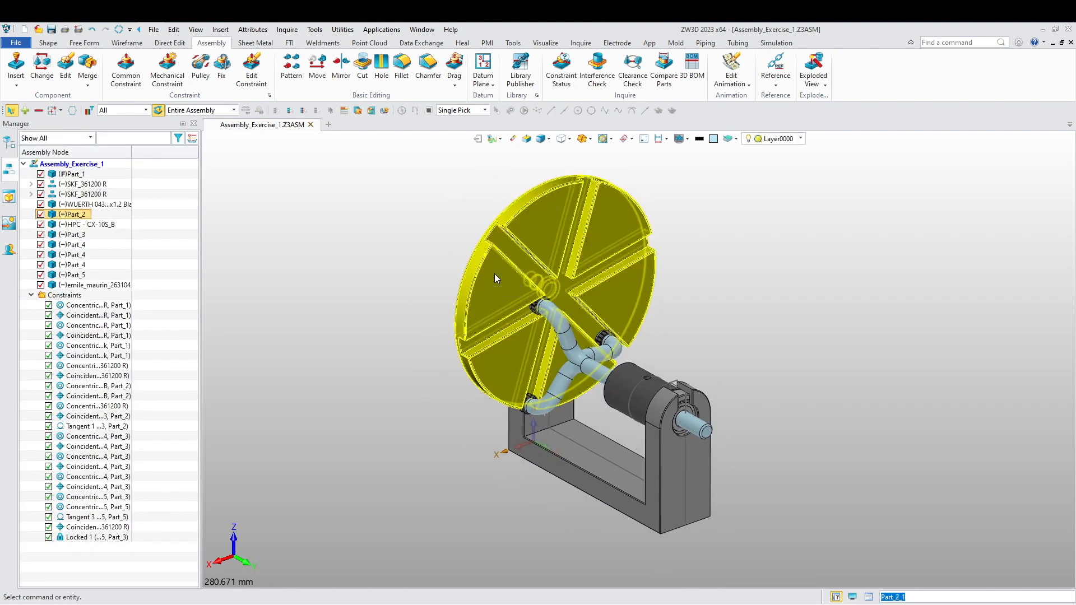